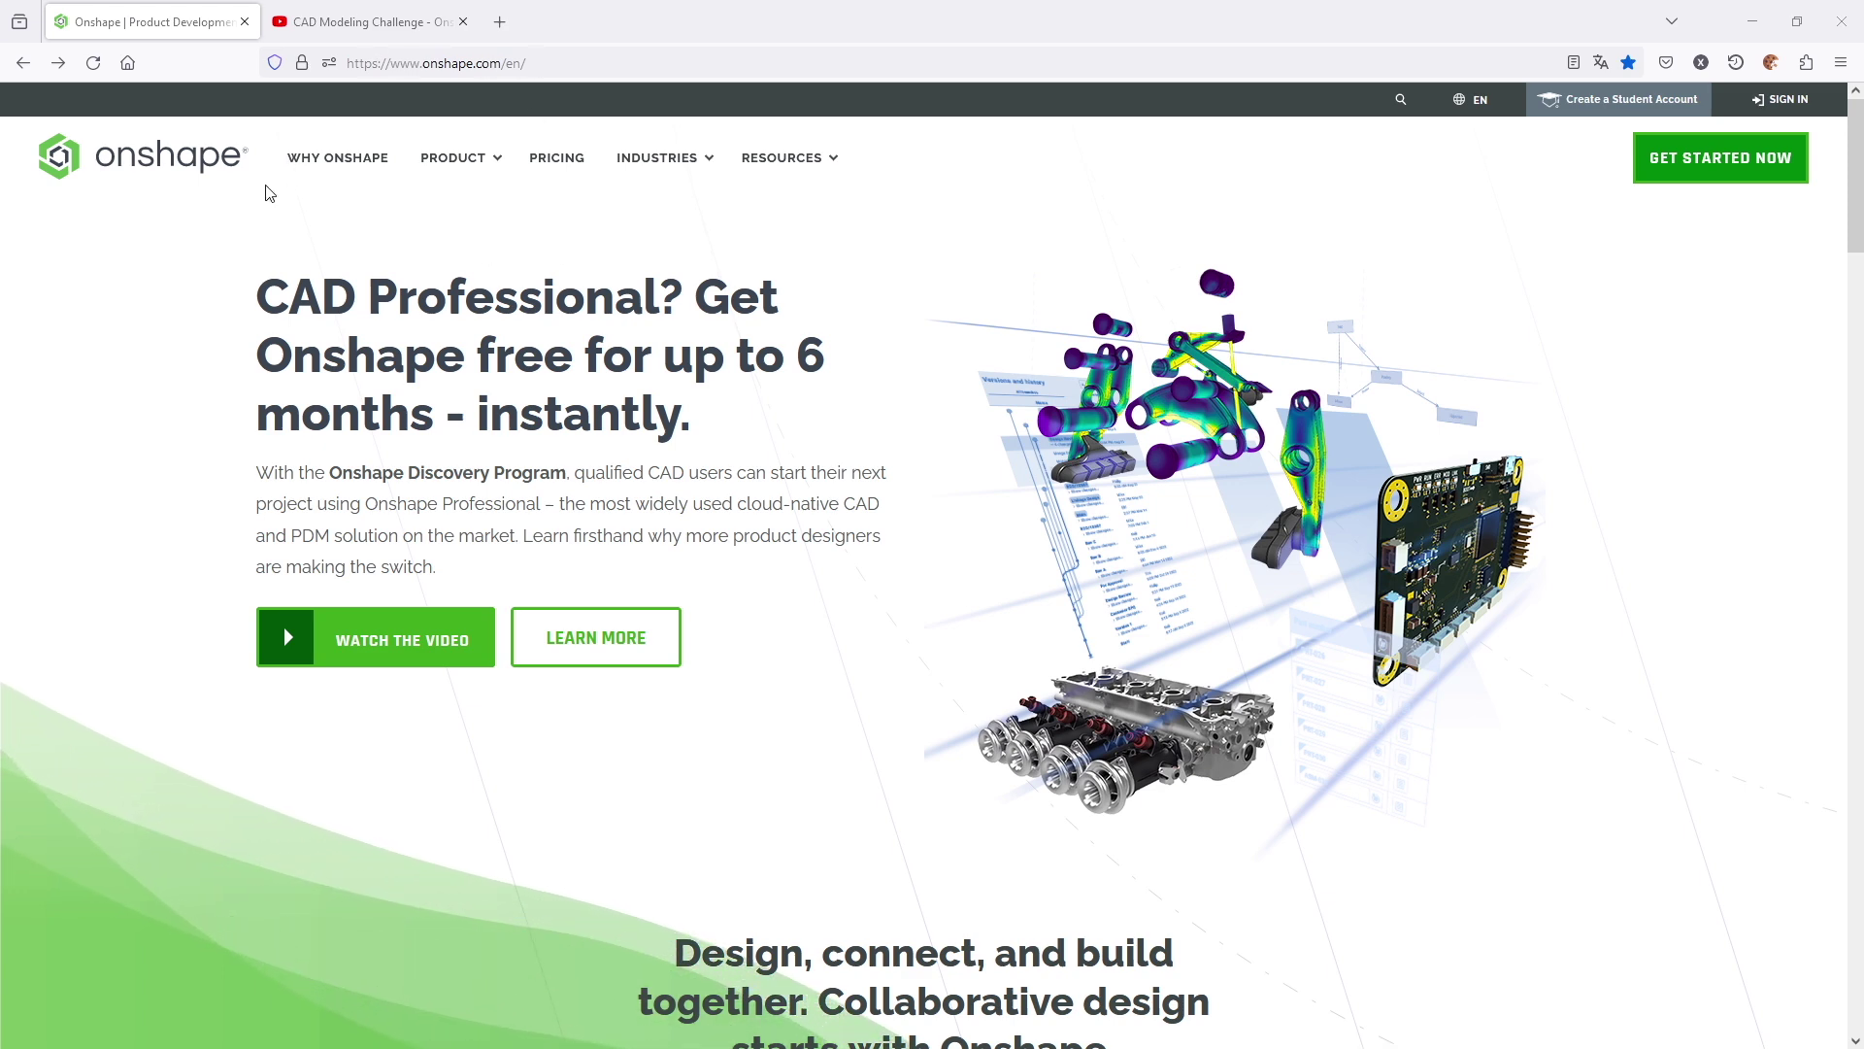
- Open the Why Onshape? page and read down from Cloud Native CAD to Automation and Customization
left_click(326, 158)
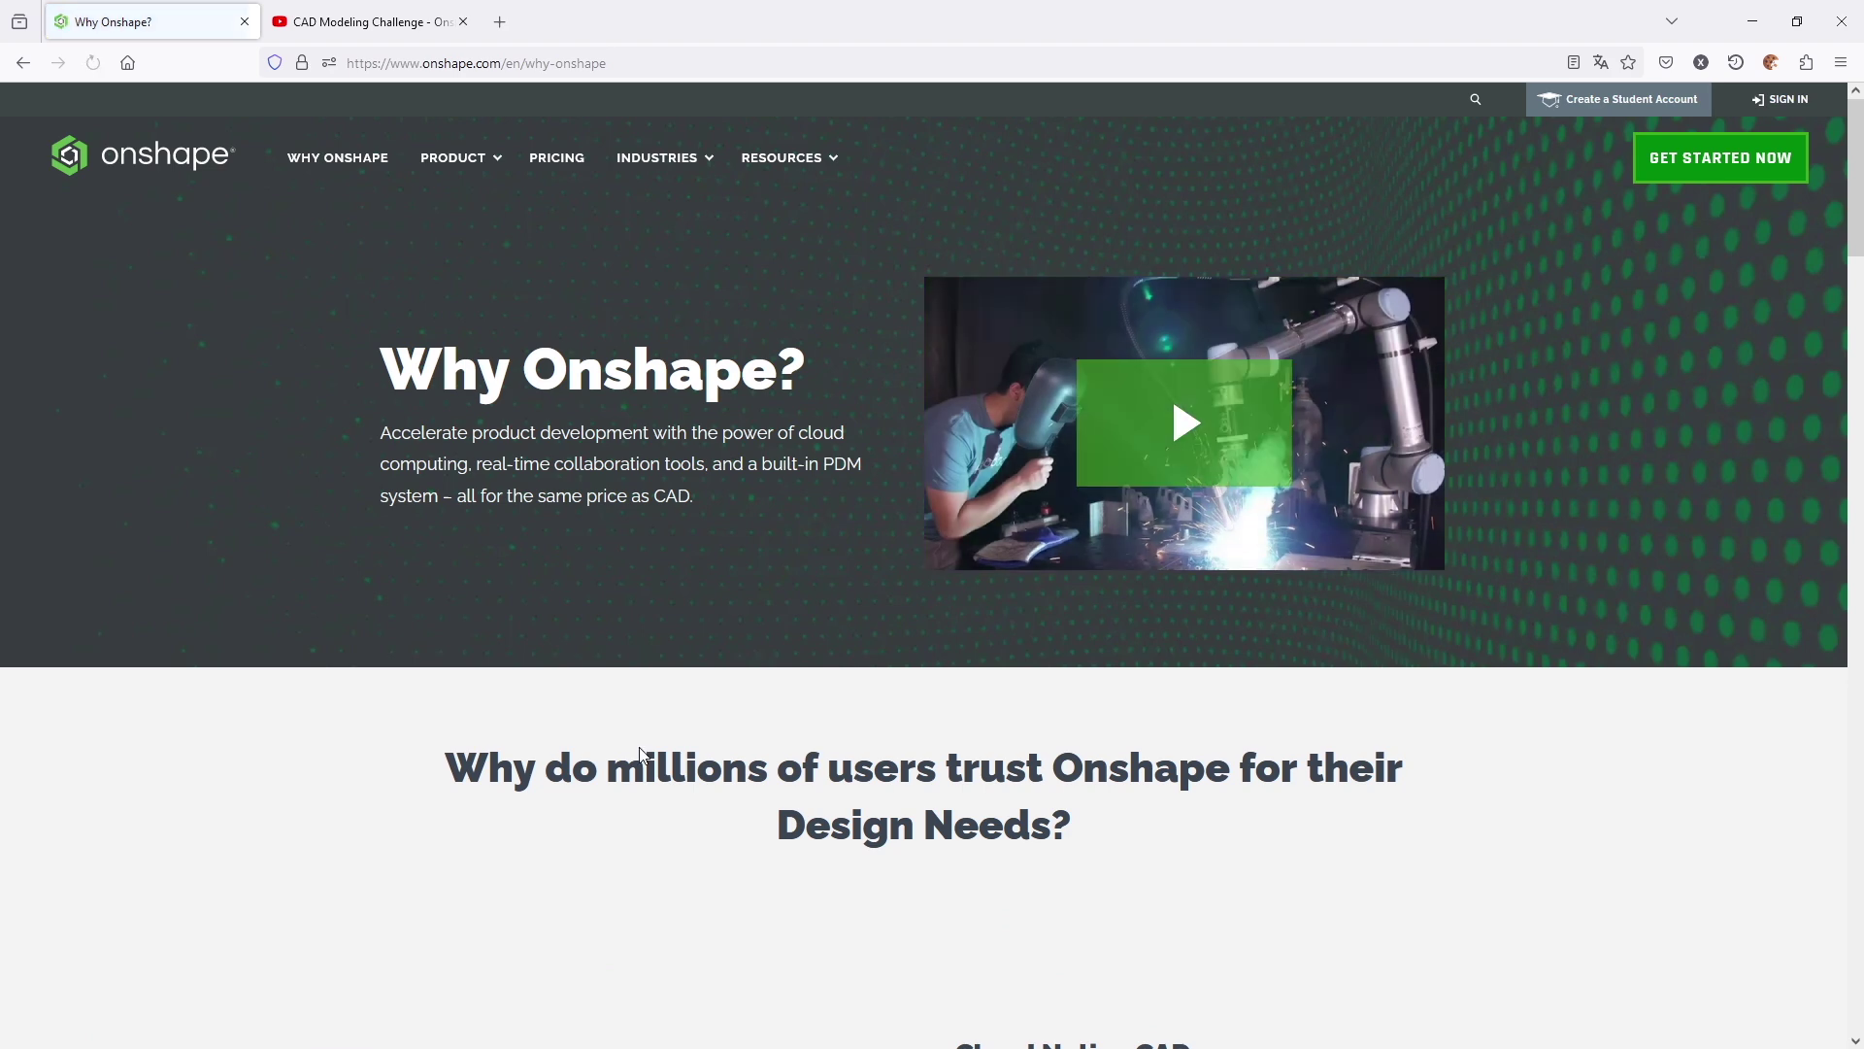
scroll(1039, 753, "down", 6)
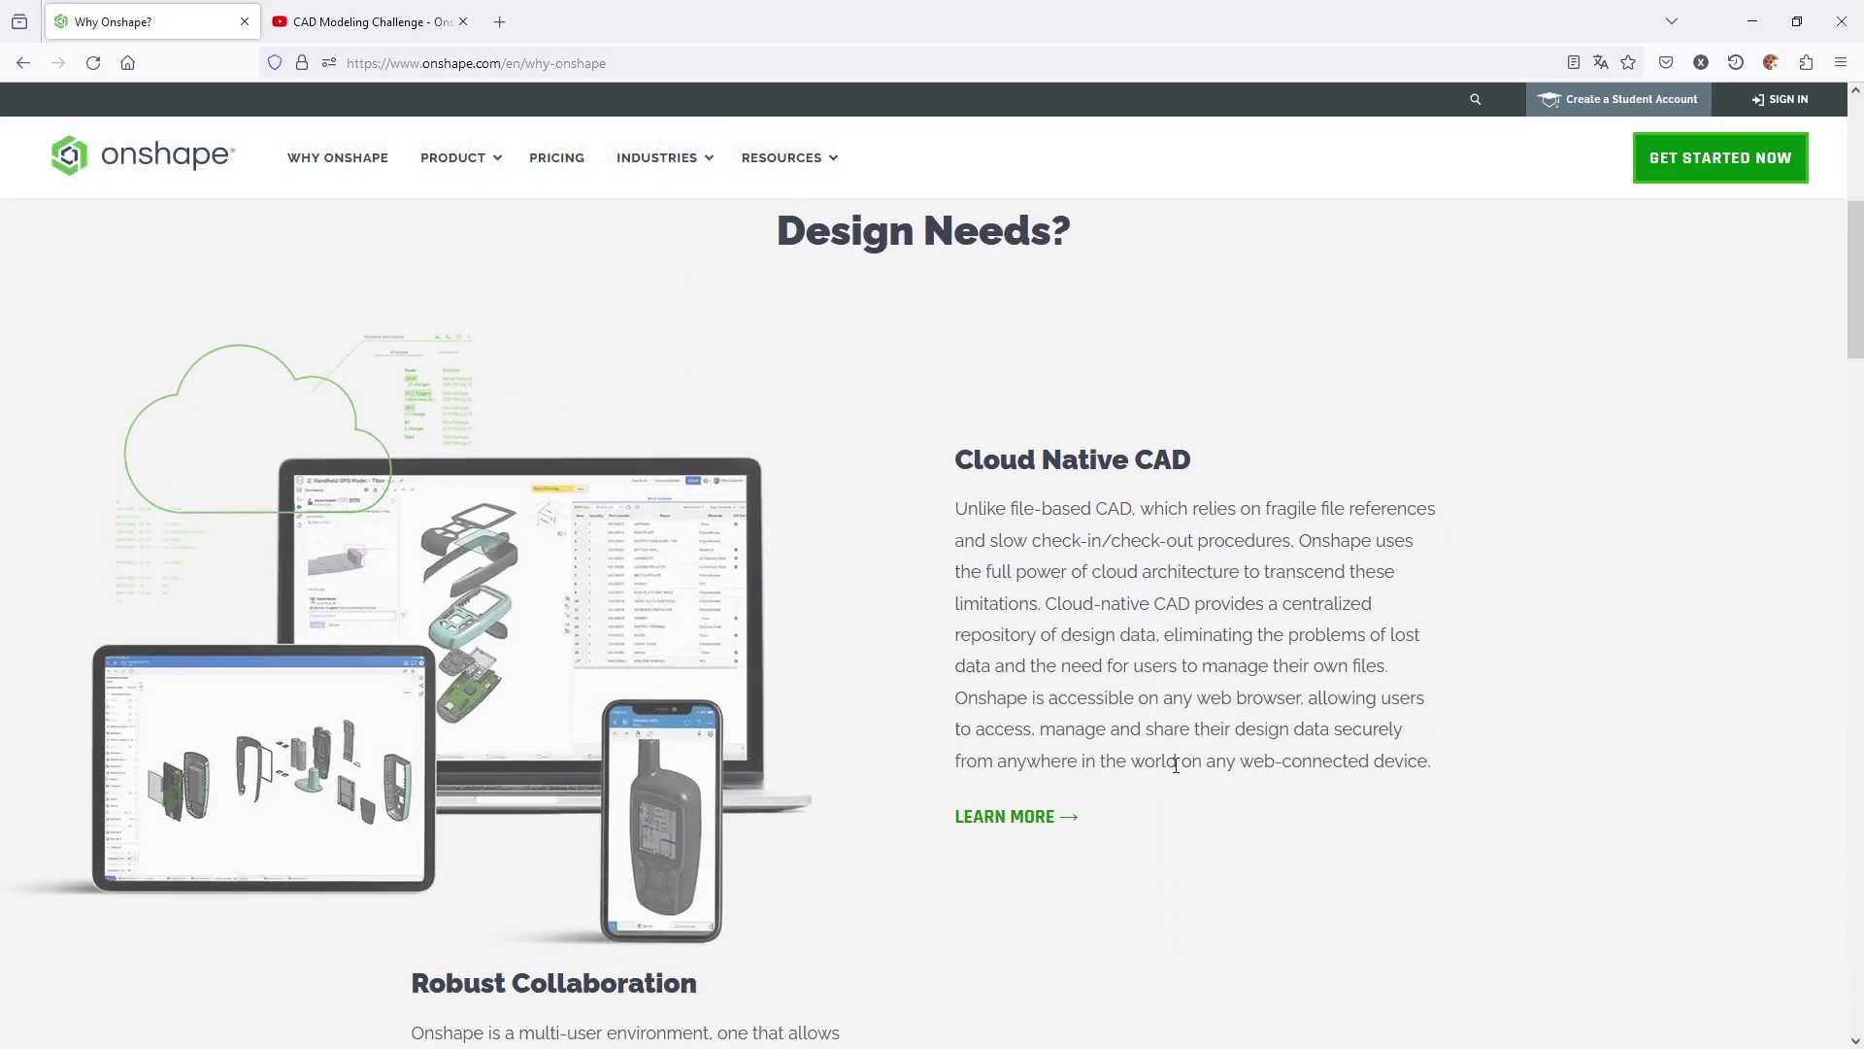
scroll(1090, 695, "down", 6)
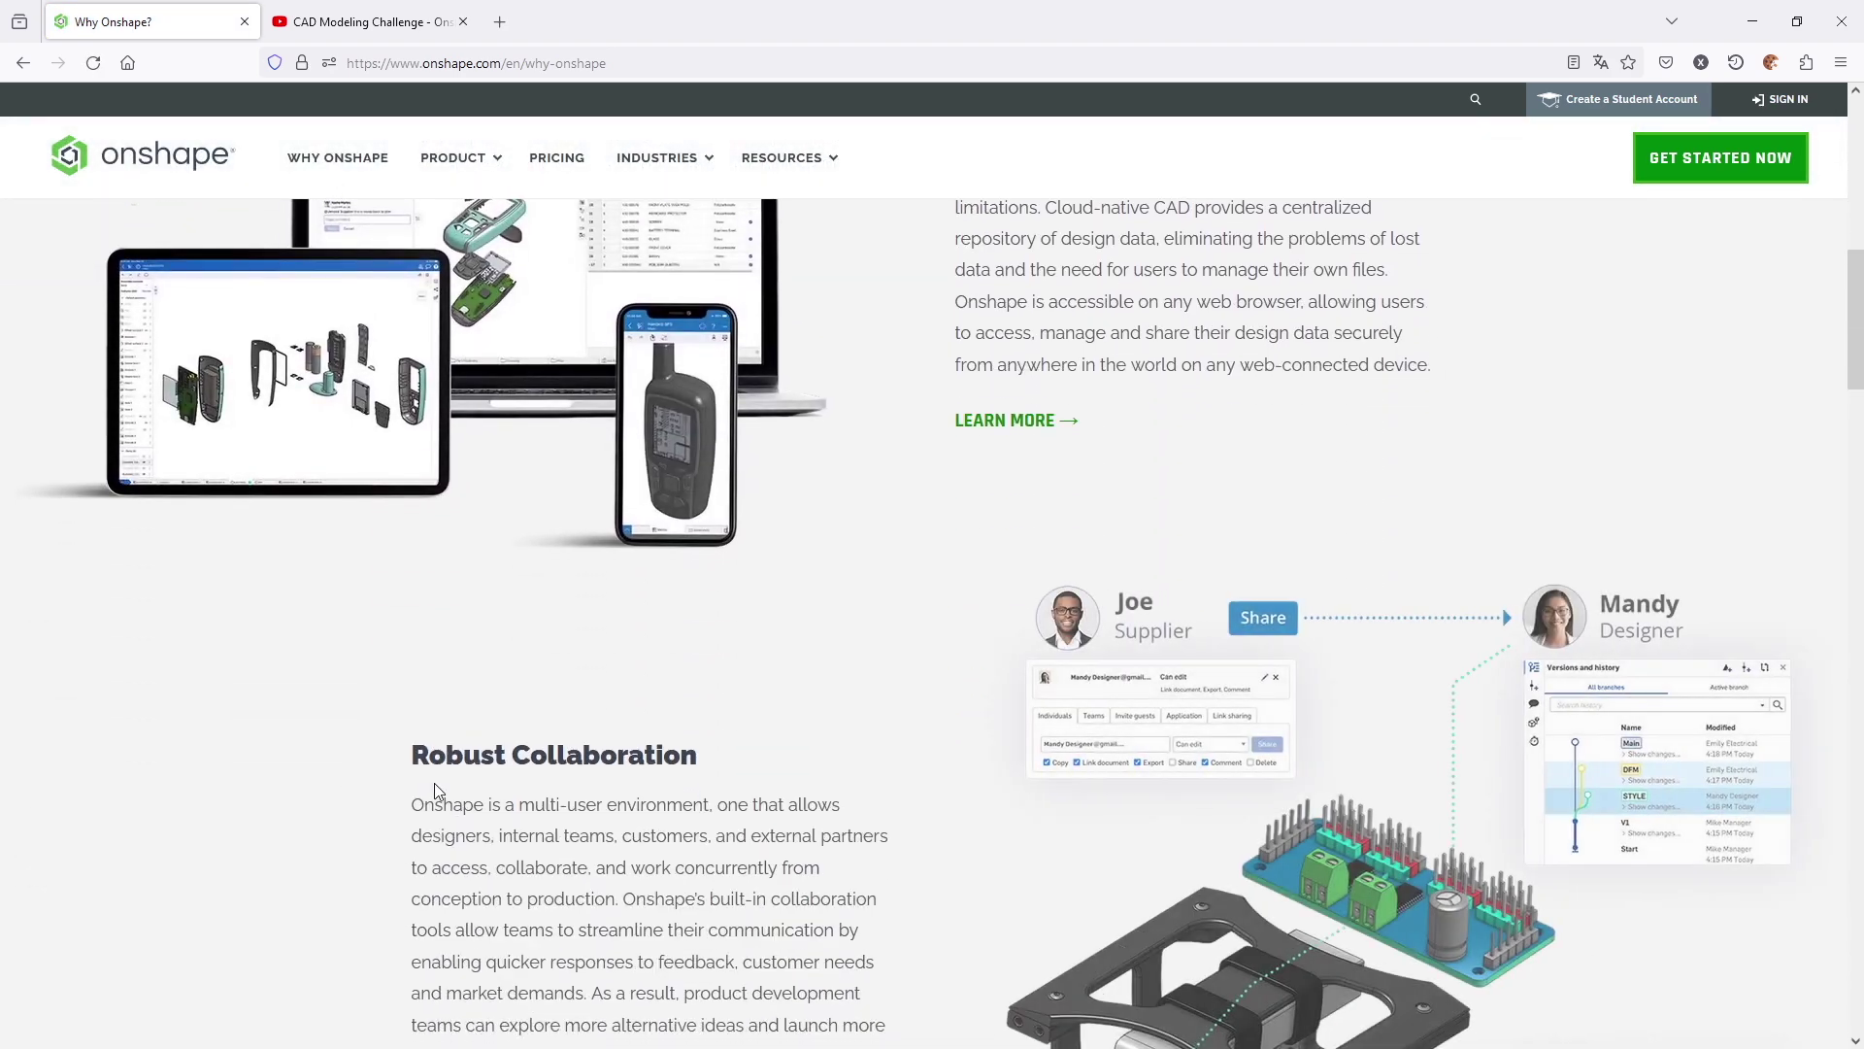
scroll(754, 753, "down", 4)
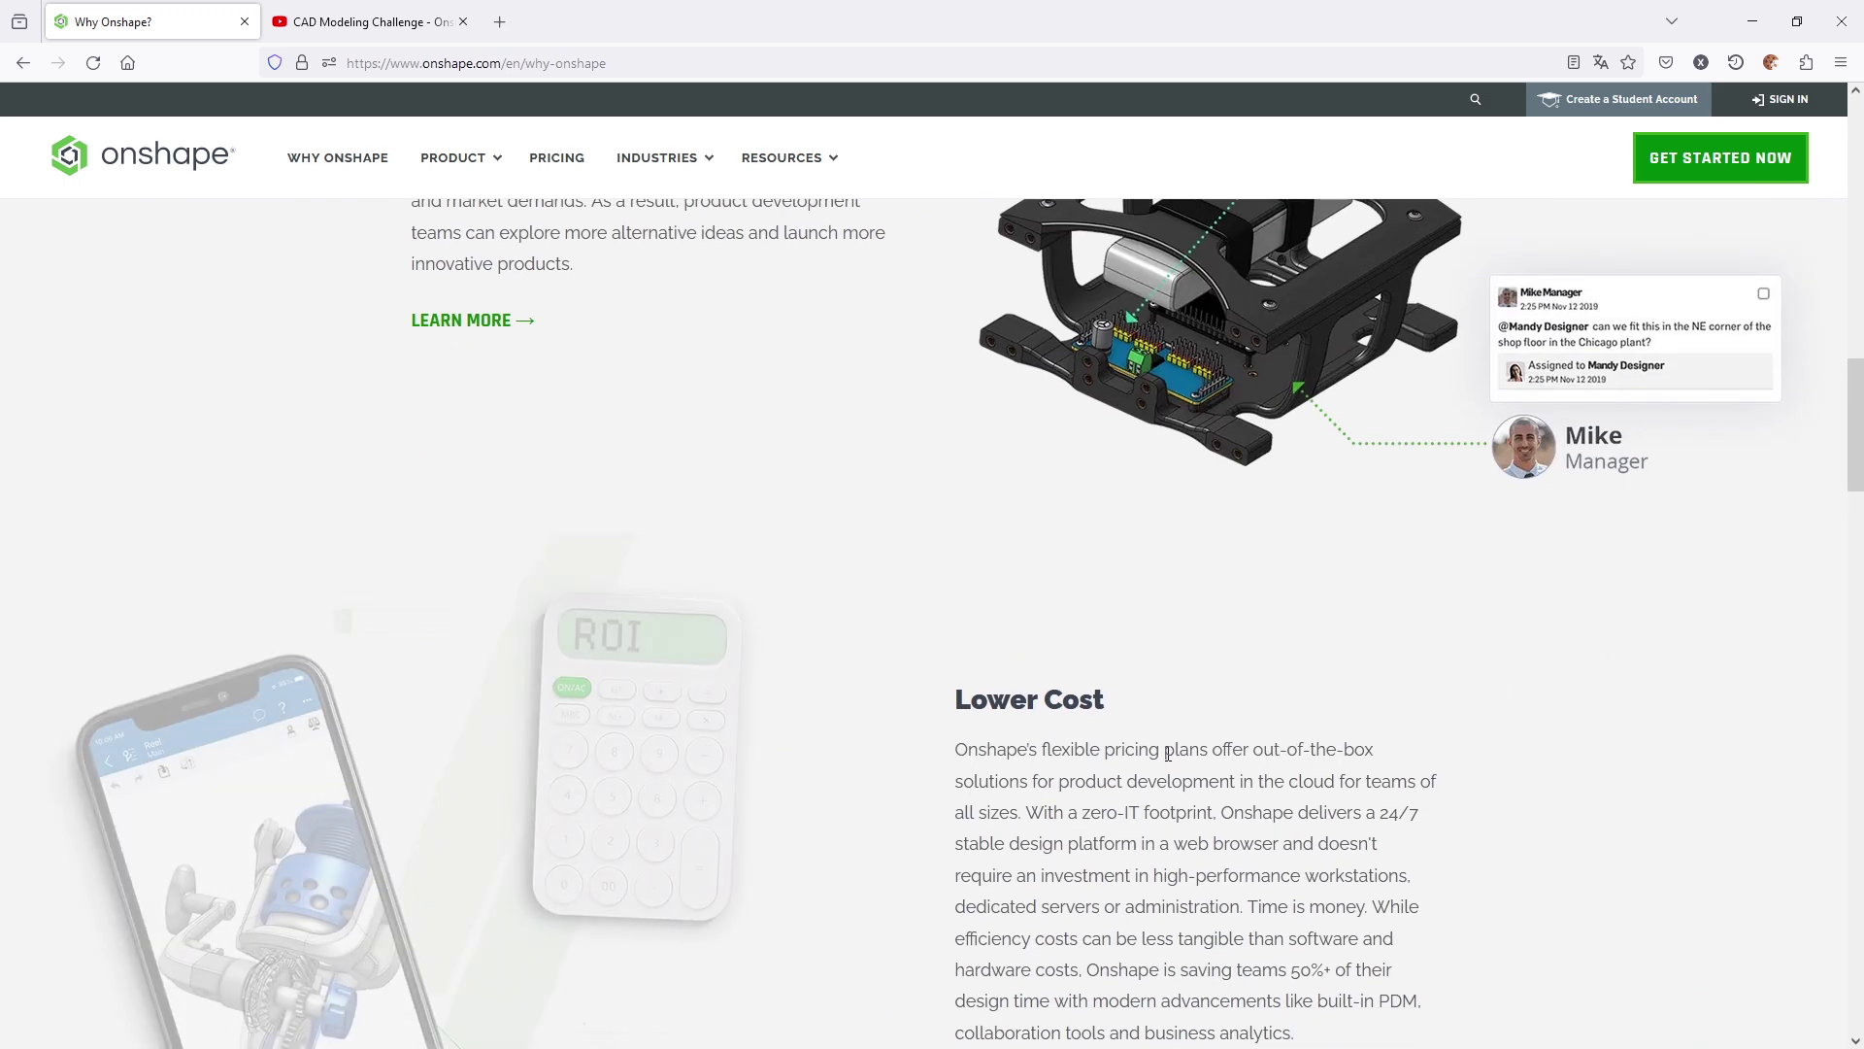
scroll(1009, 709, "down", 10)
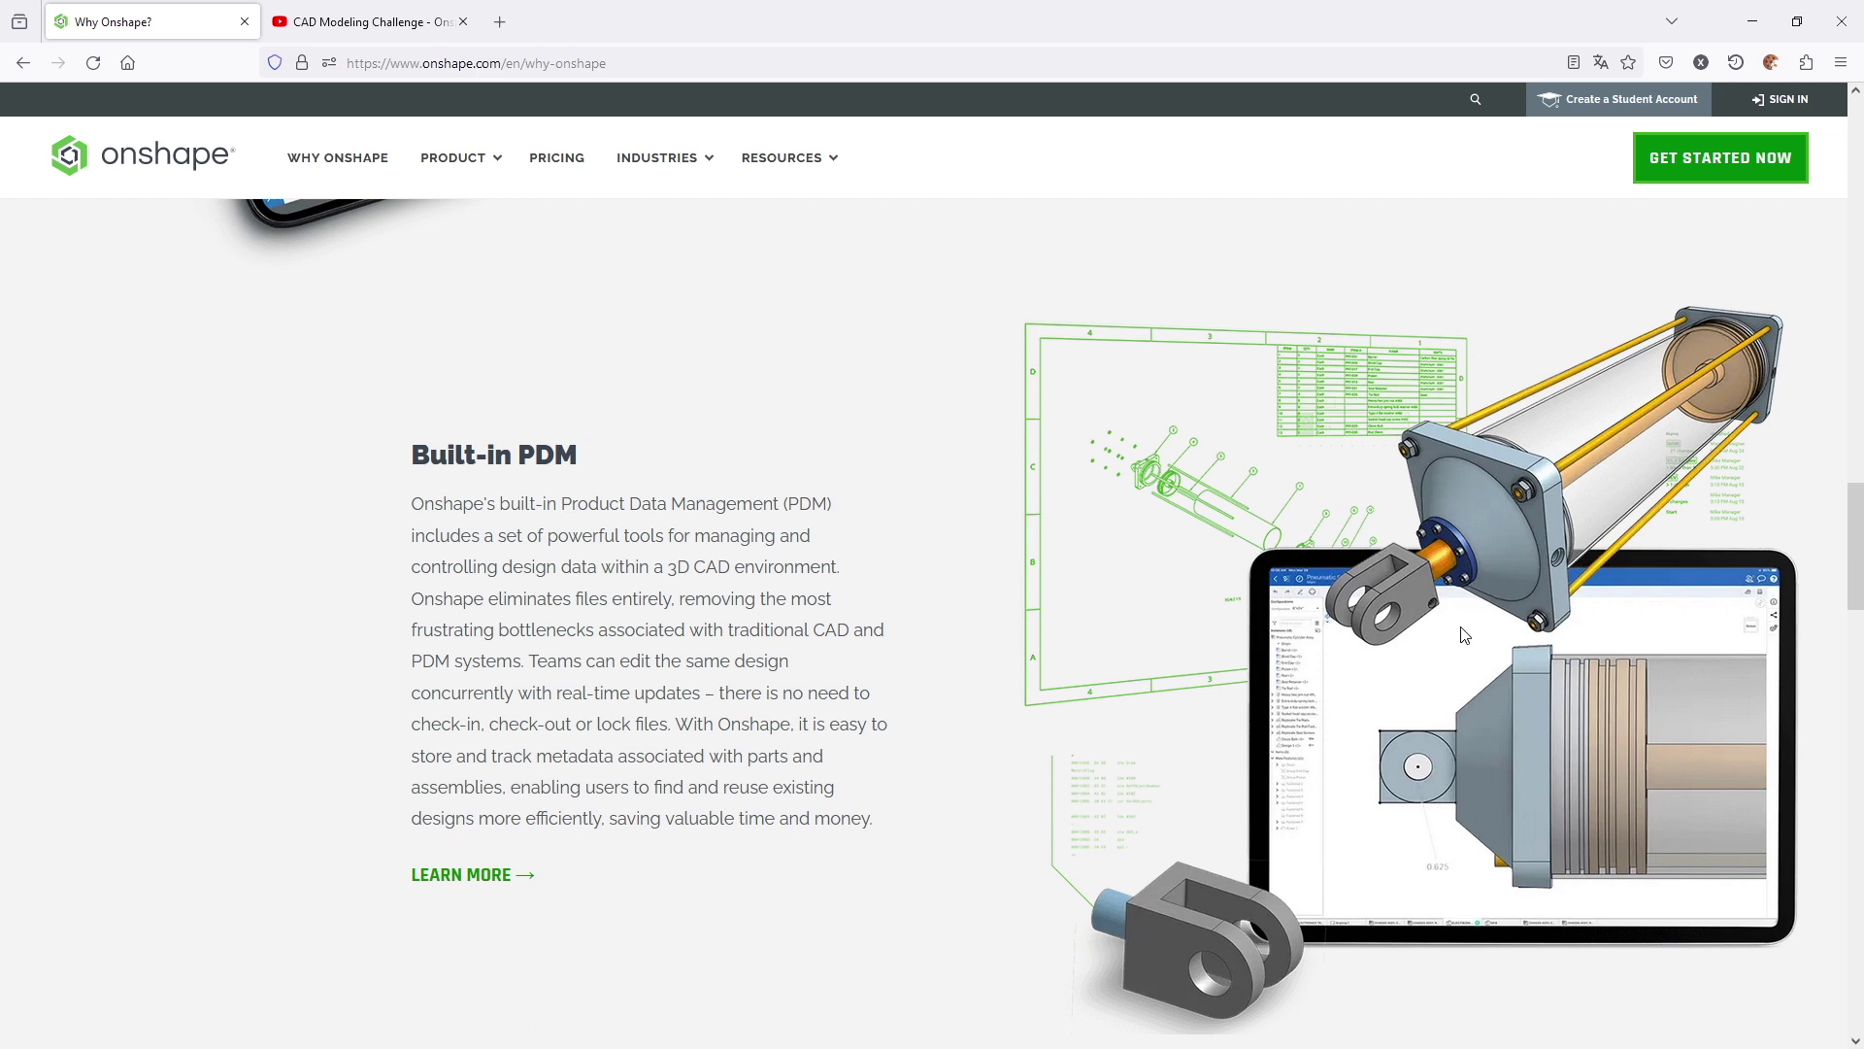
scroll(1485, 641, "down", 2)
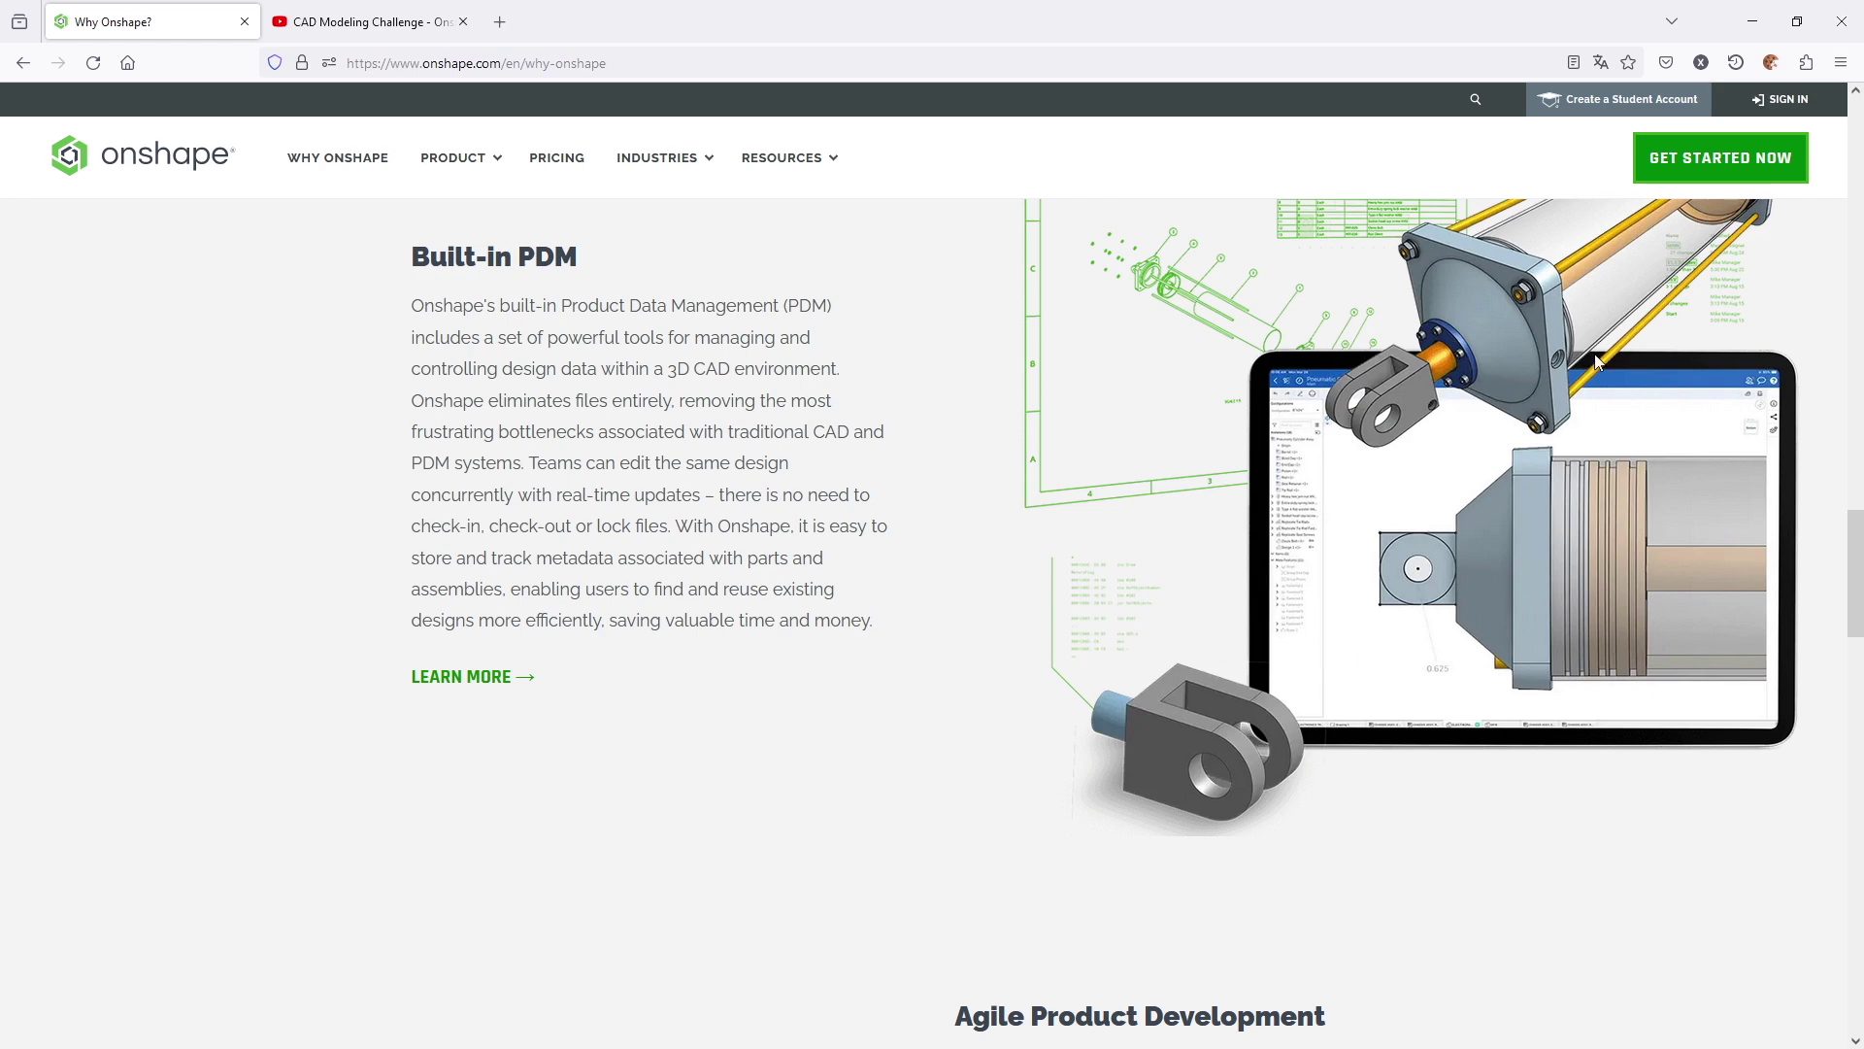
scroll(1281, 551, "down", 5)
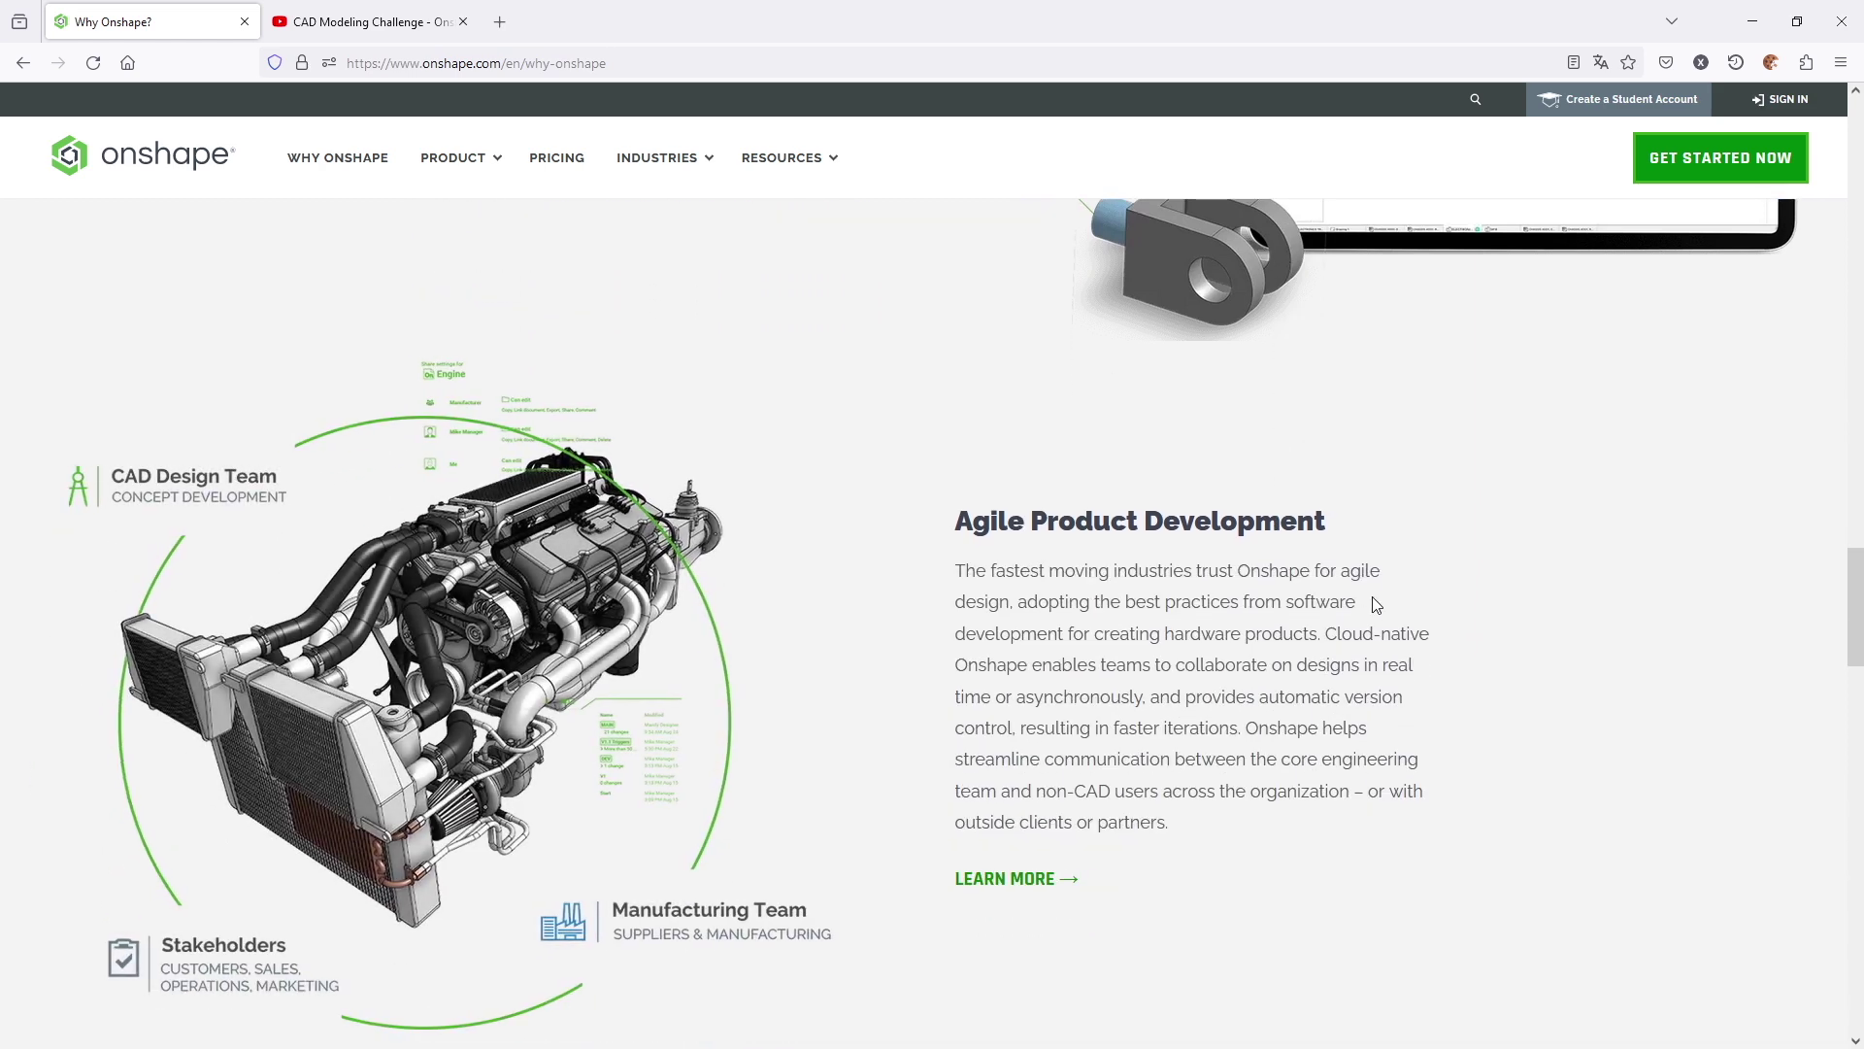
scroll(880, 593, "down", 3)
scroll(1183, 587, "down", 8)
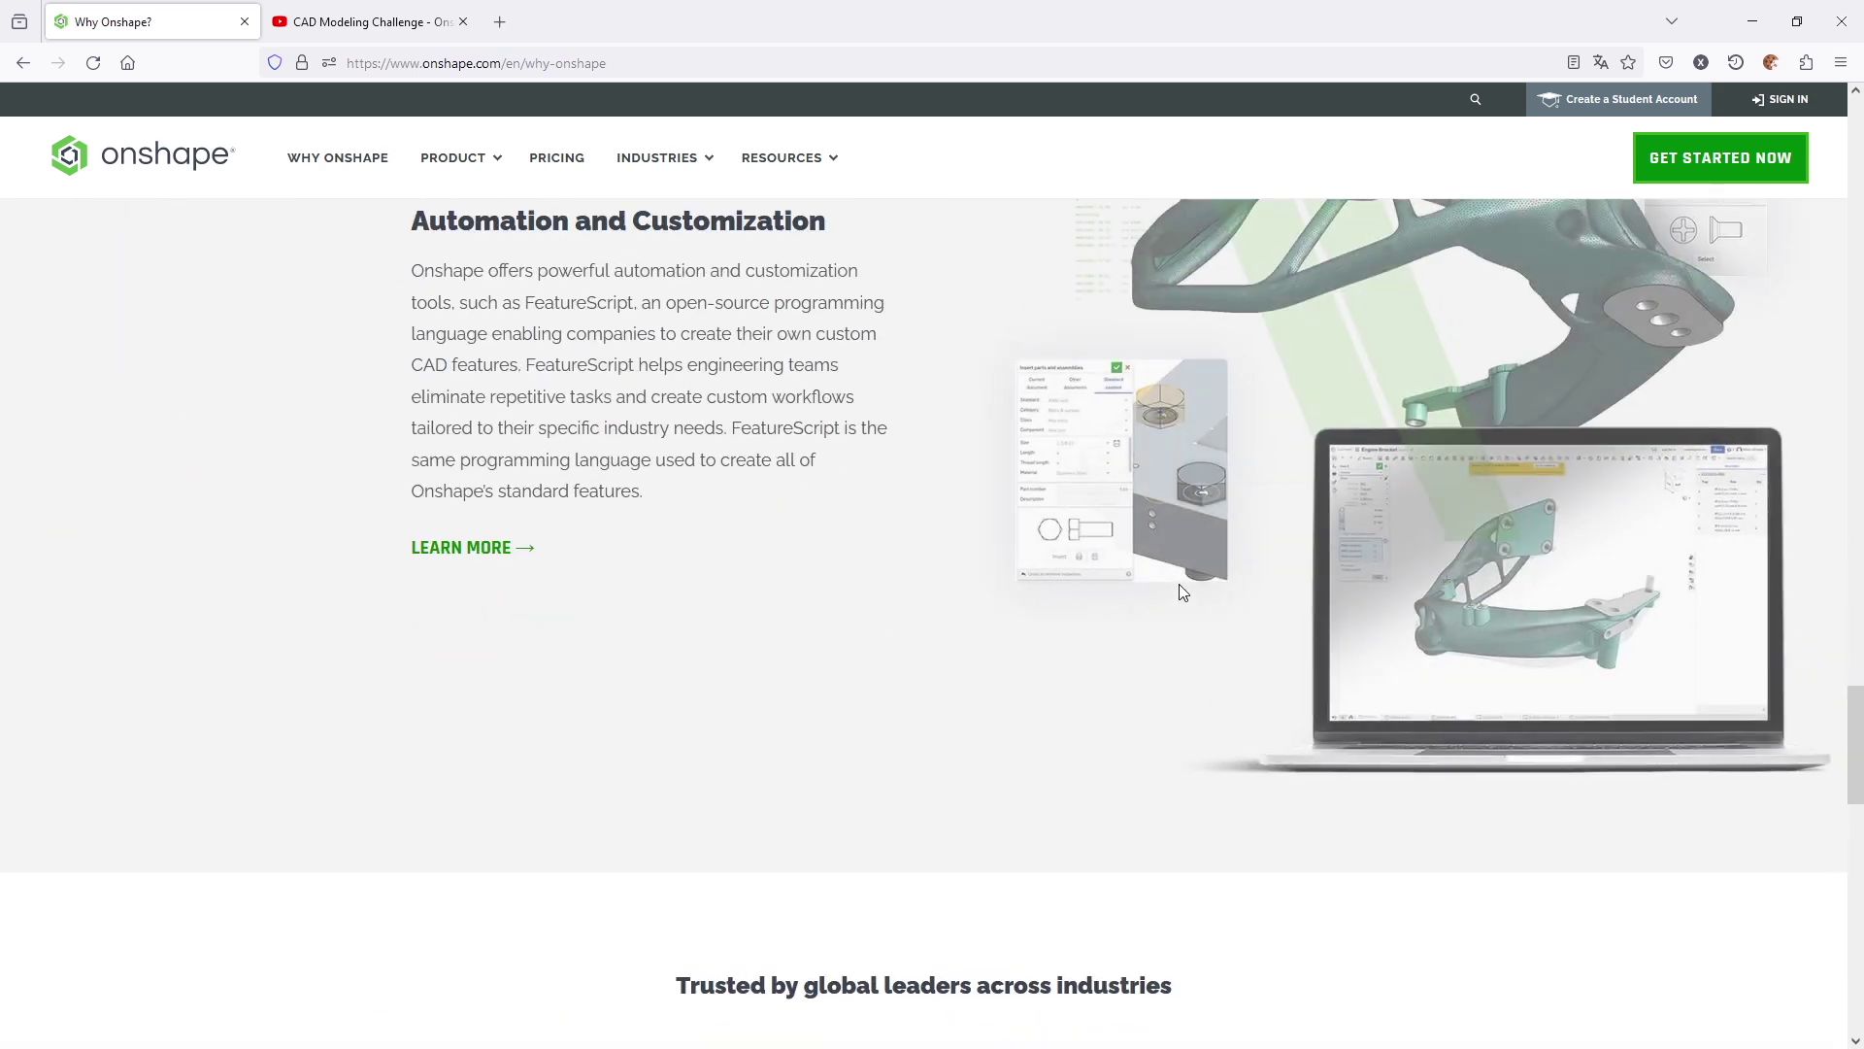
scroll(1183, 586, "down", 3)
- Scroll back up and bring up the Product mega-menu
scroll(1186, 588, "up", 14)
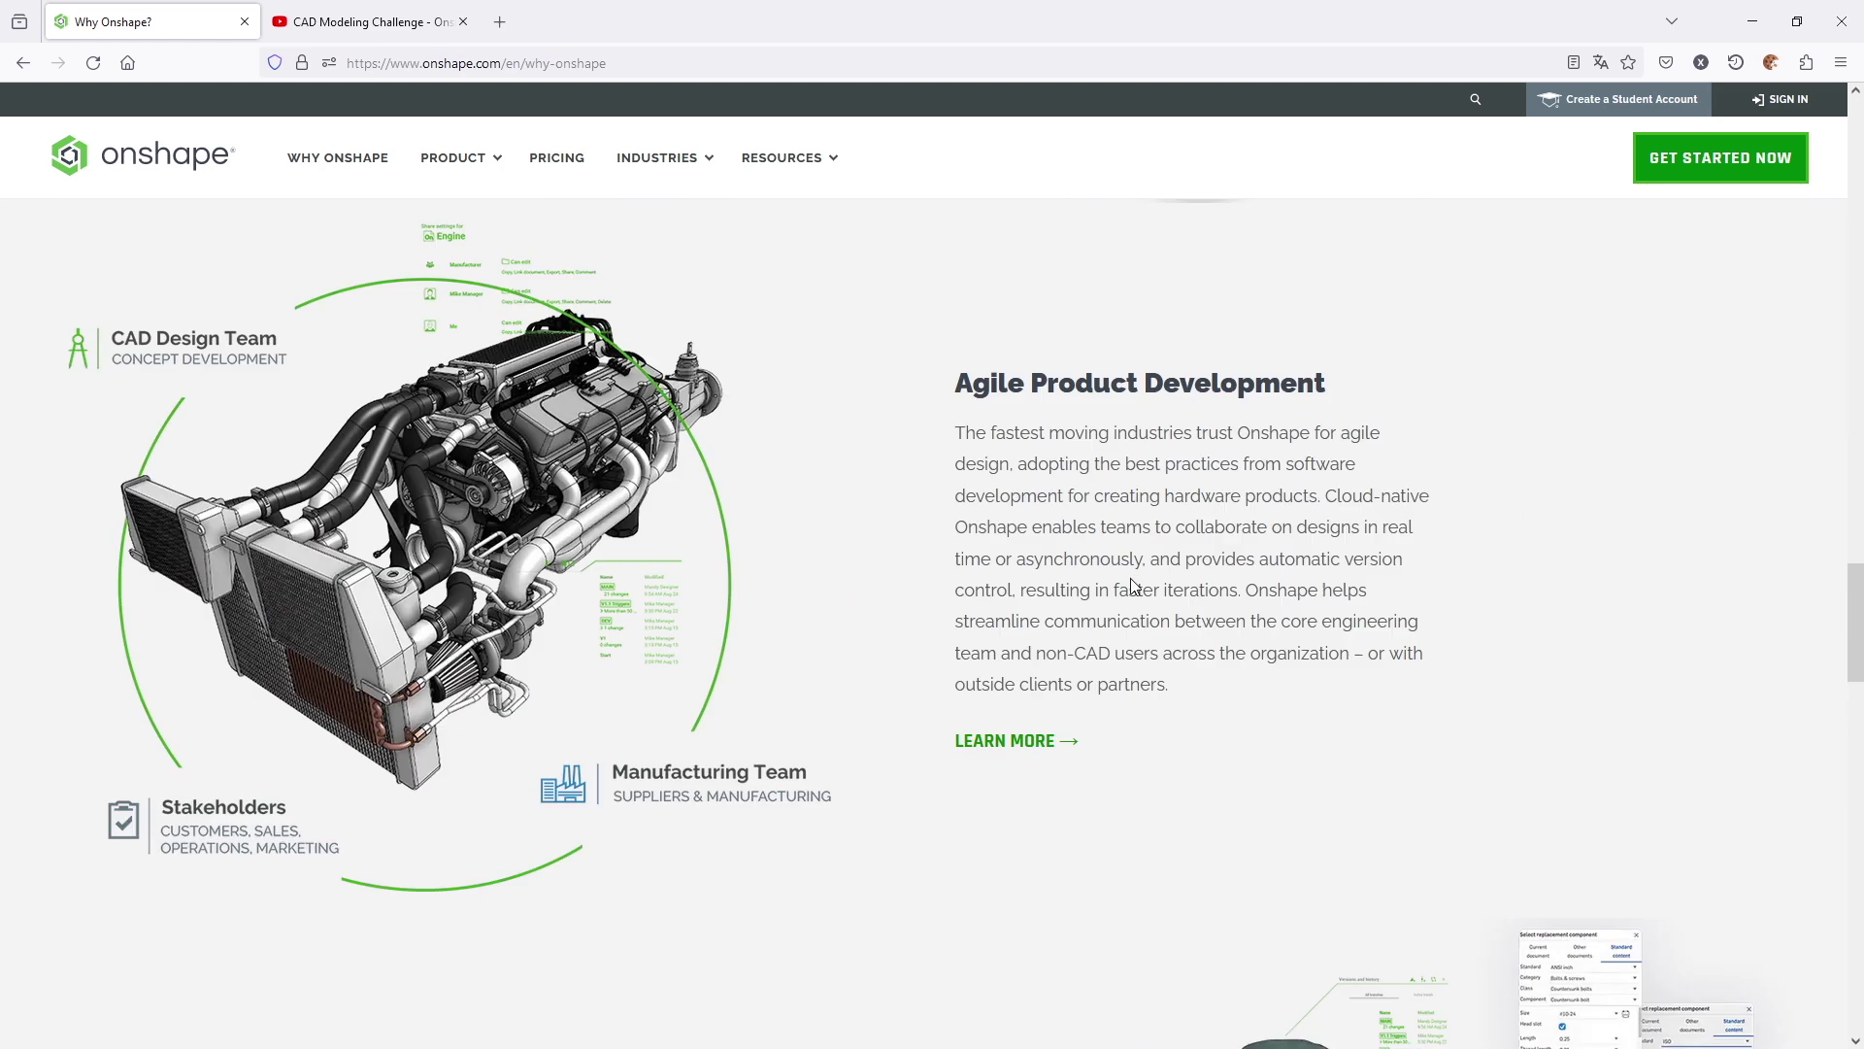
scroll(1118, 566, "up", 5)
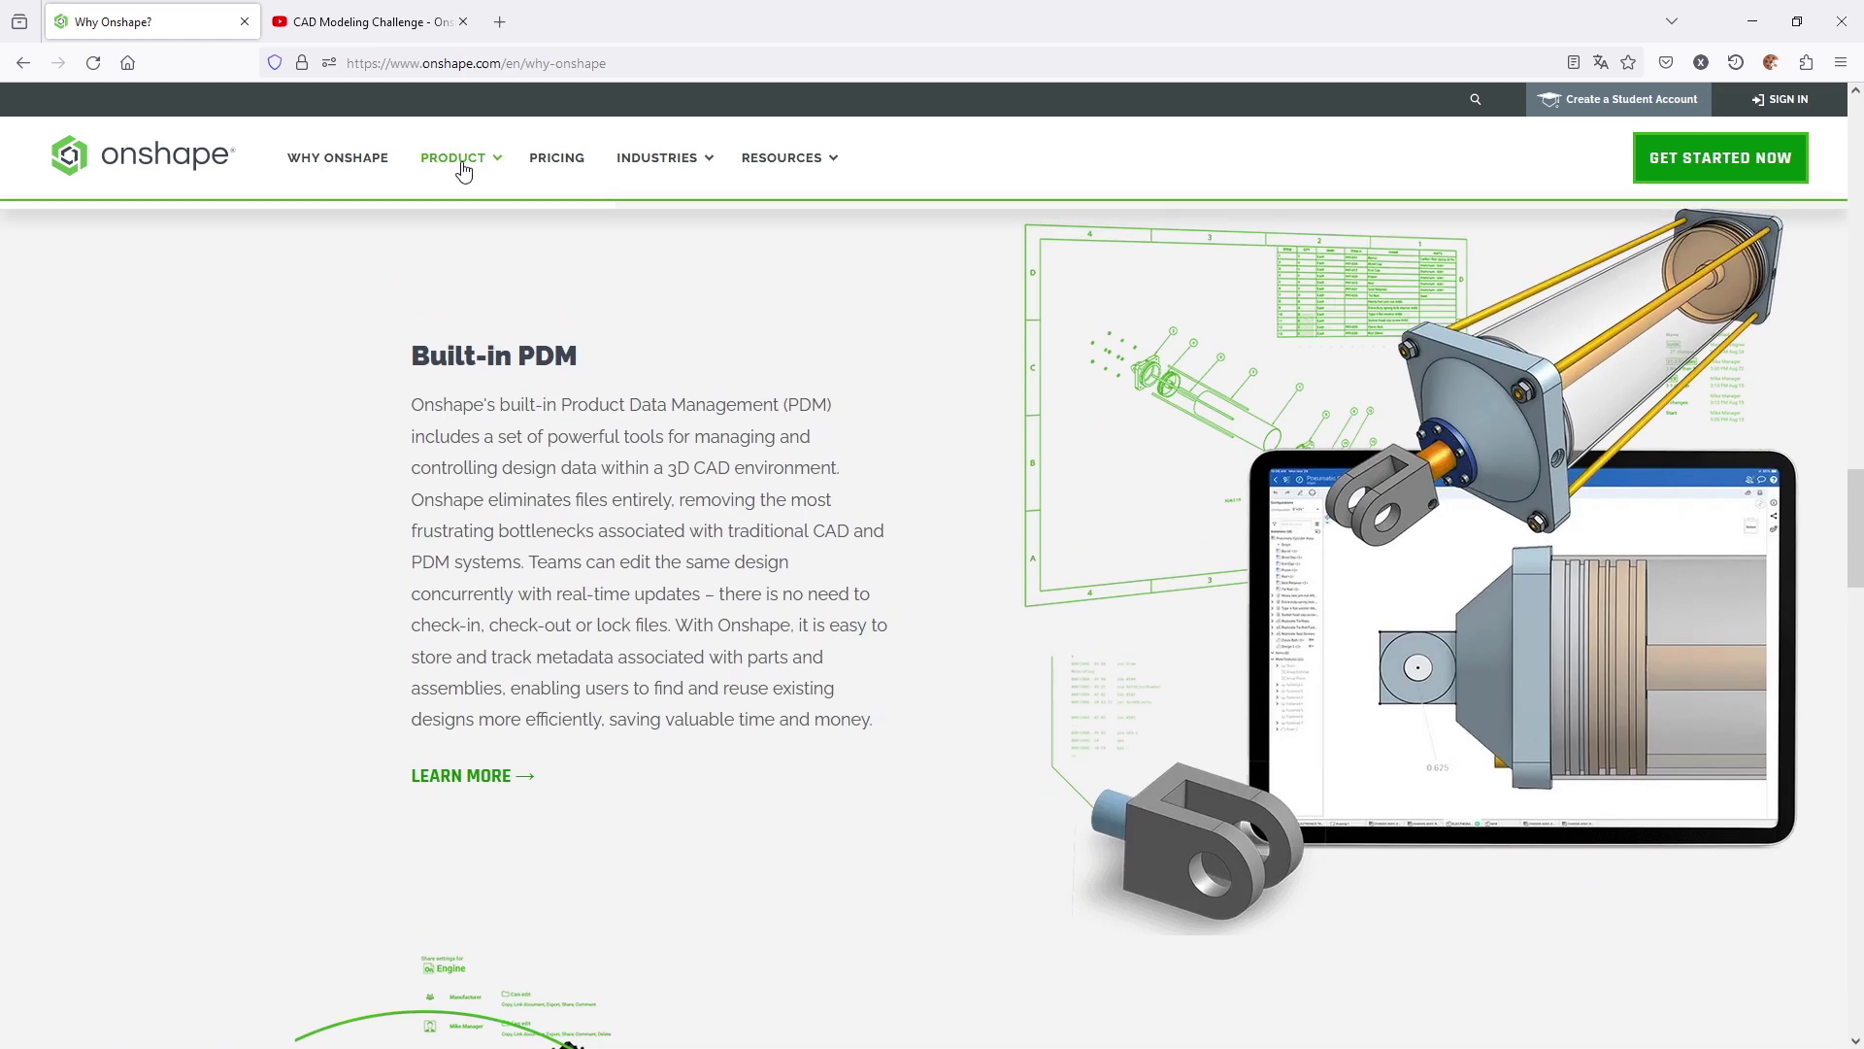
mouse_move(463, 170)
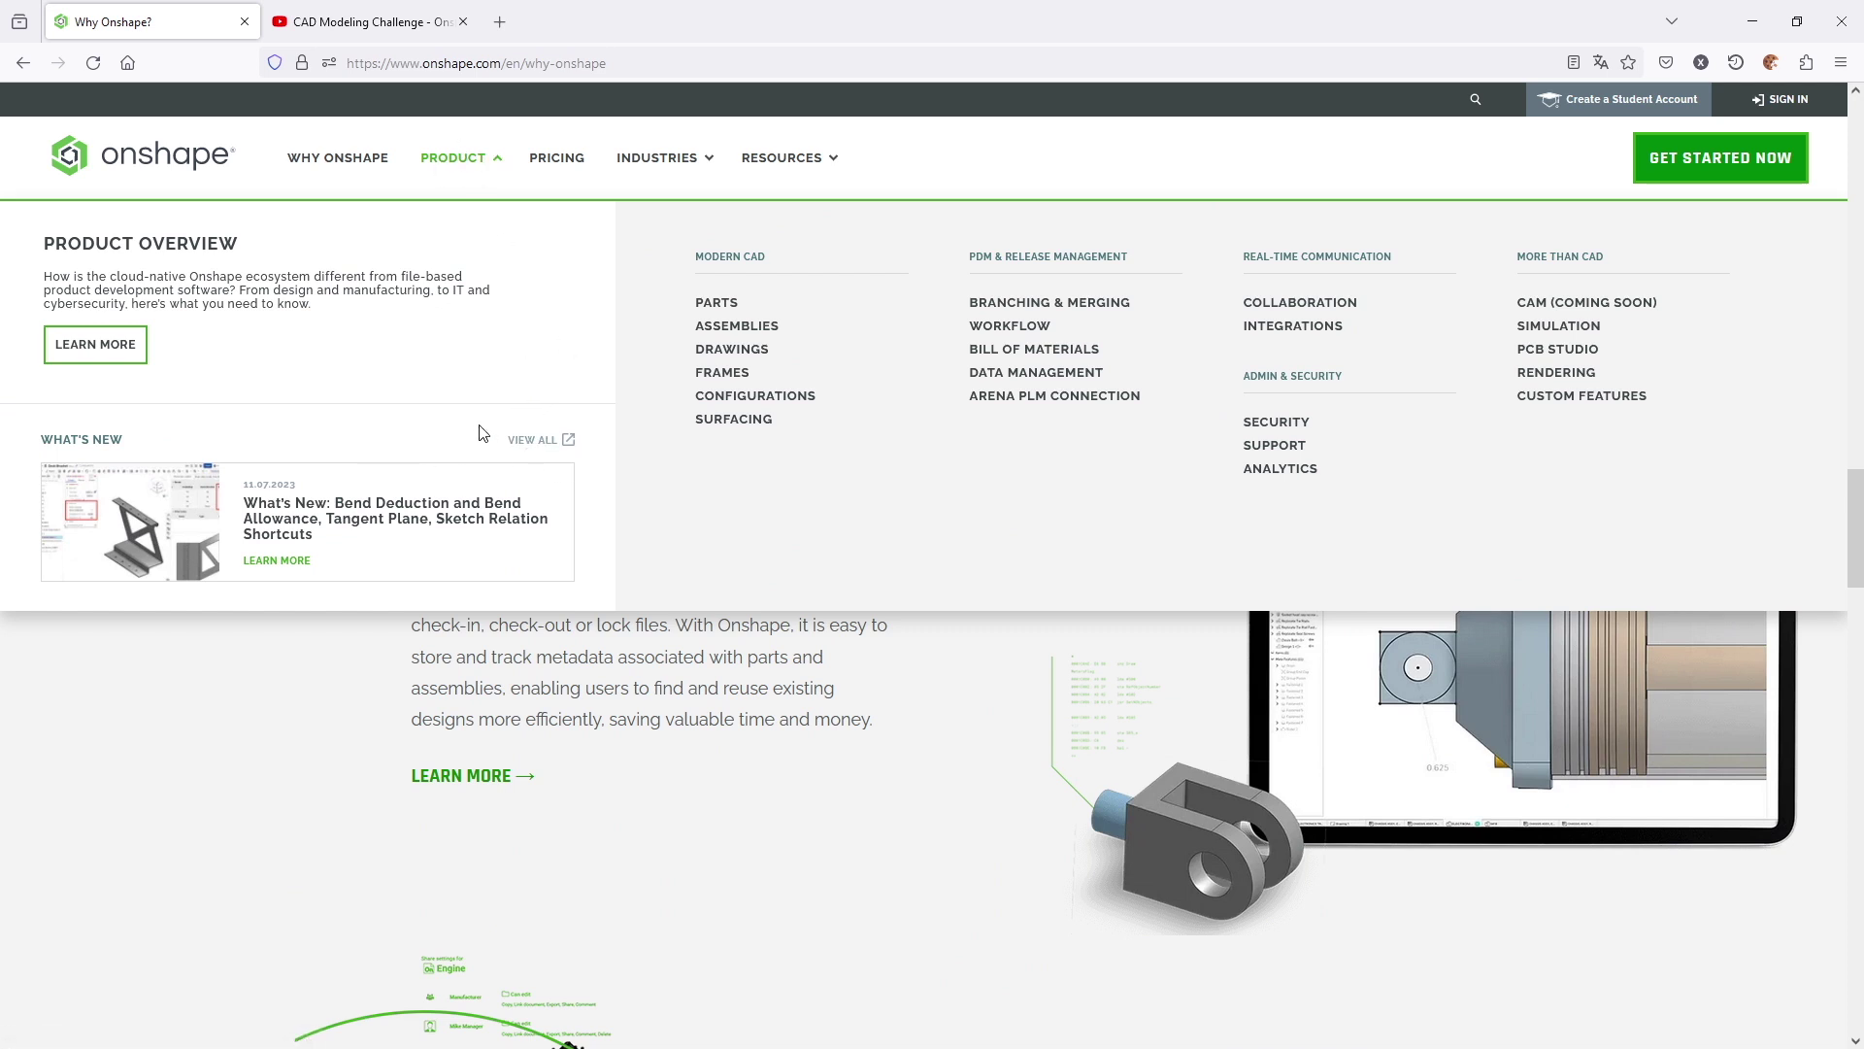
- Show all What's New articles and browse the asymmetric fillet, simulation and AR View updates
left_click(533, 440)
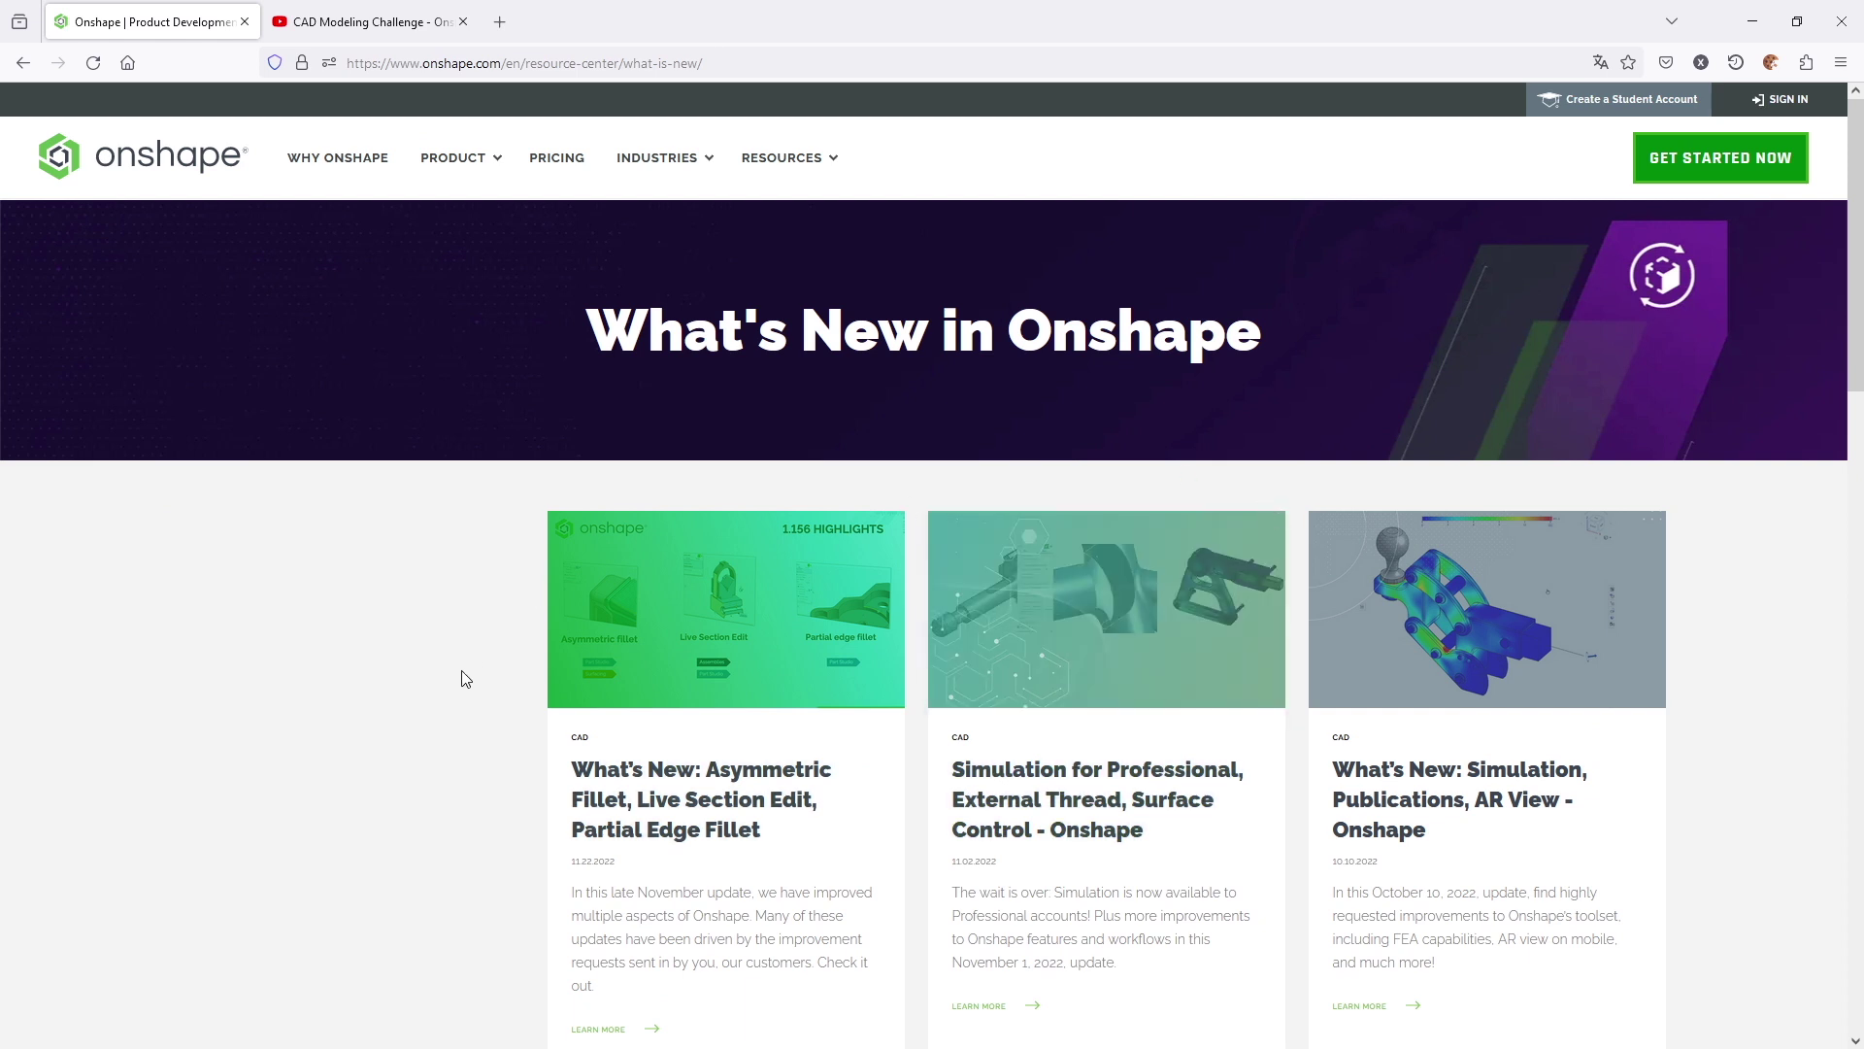
scroll(464, 677, "down", 3)
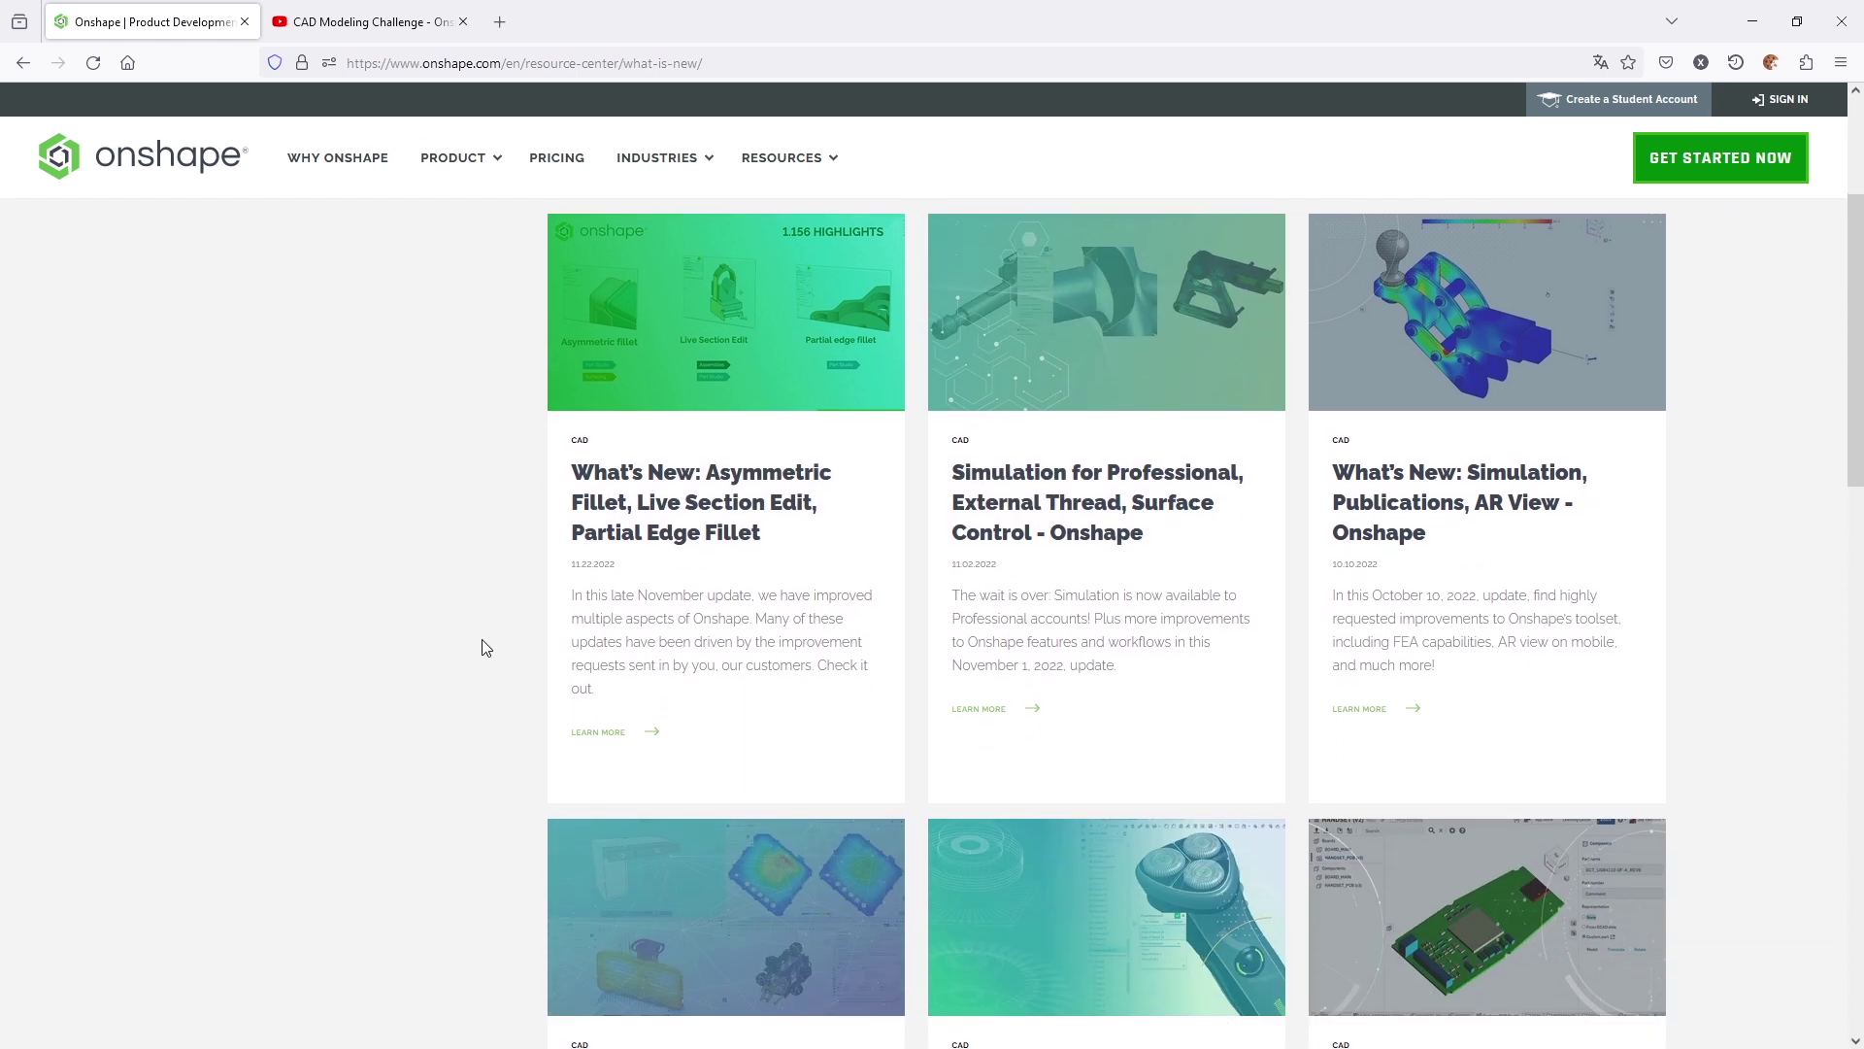
scroll(1789, 597, "down", 2)
scroll(1787, 621, "up", 5)
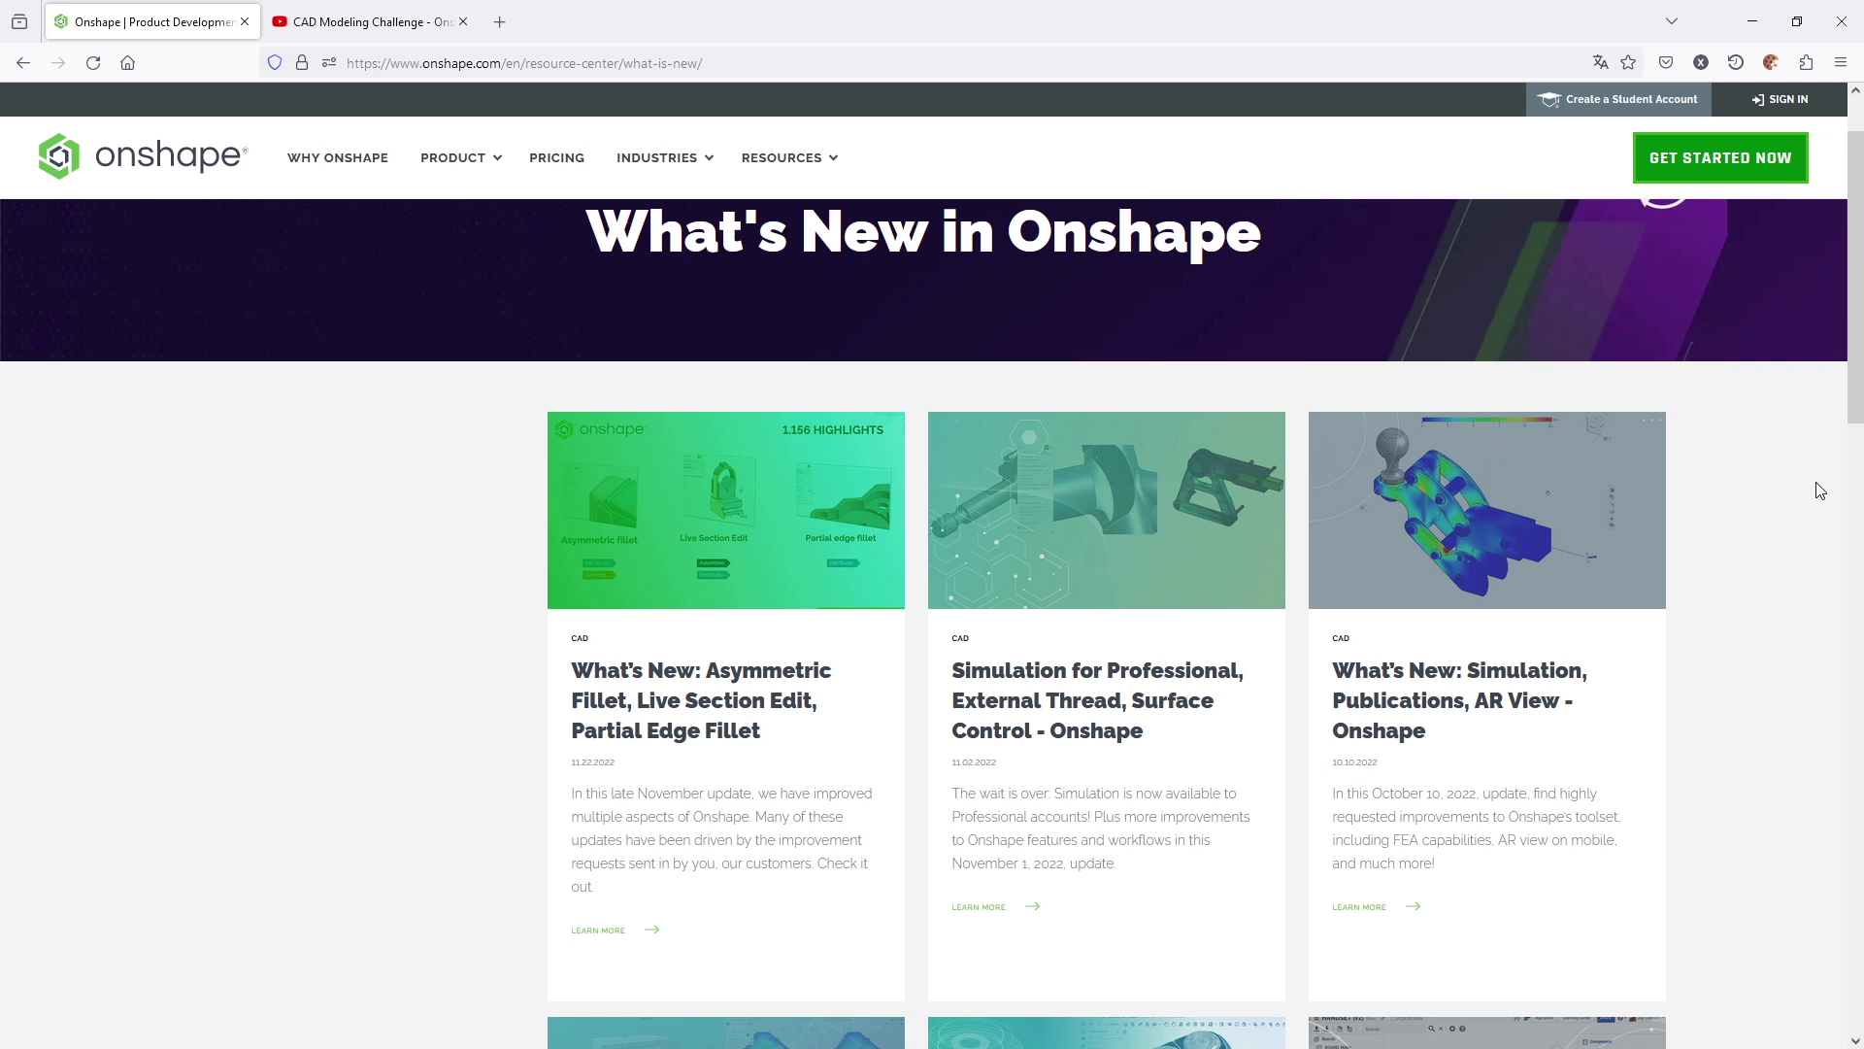
- Sign in to Onshape and open the skittles-sortierer-2.0 document
left_click(1783, 99)
left_click(788, 362)
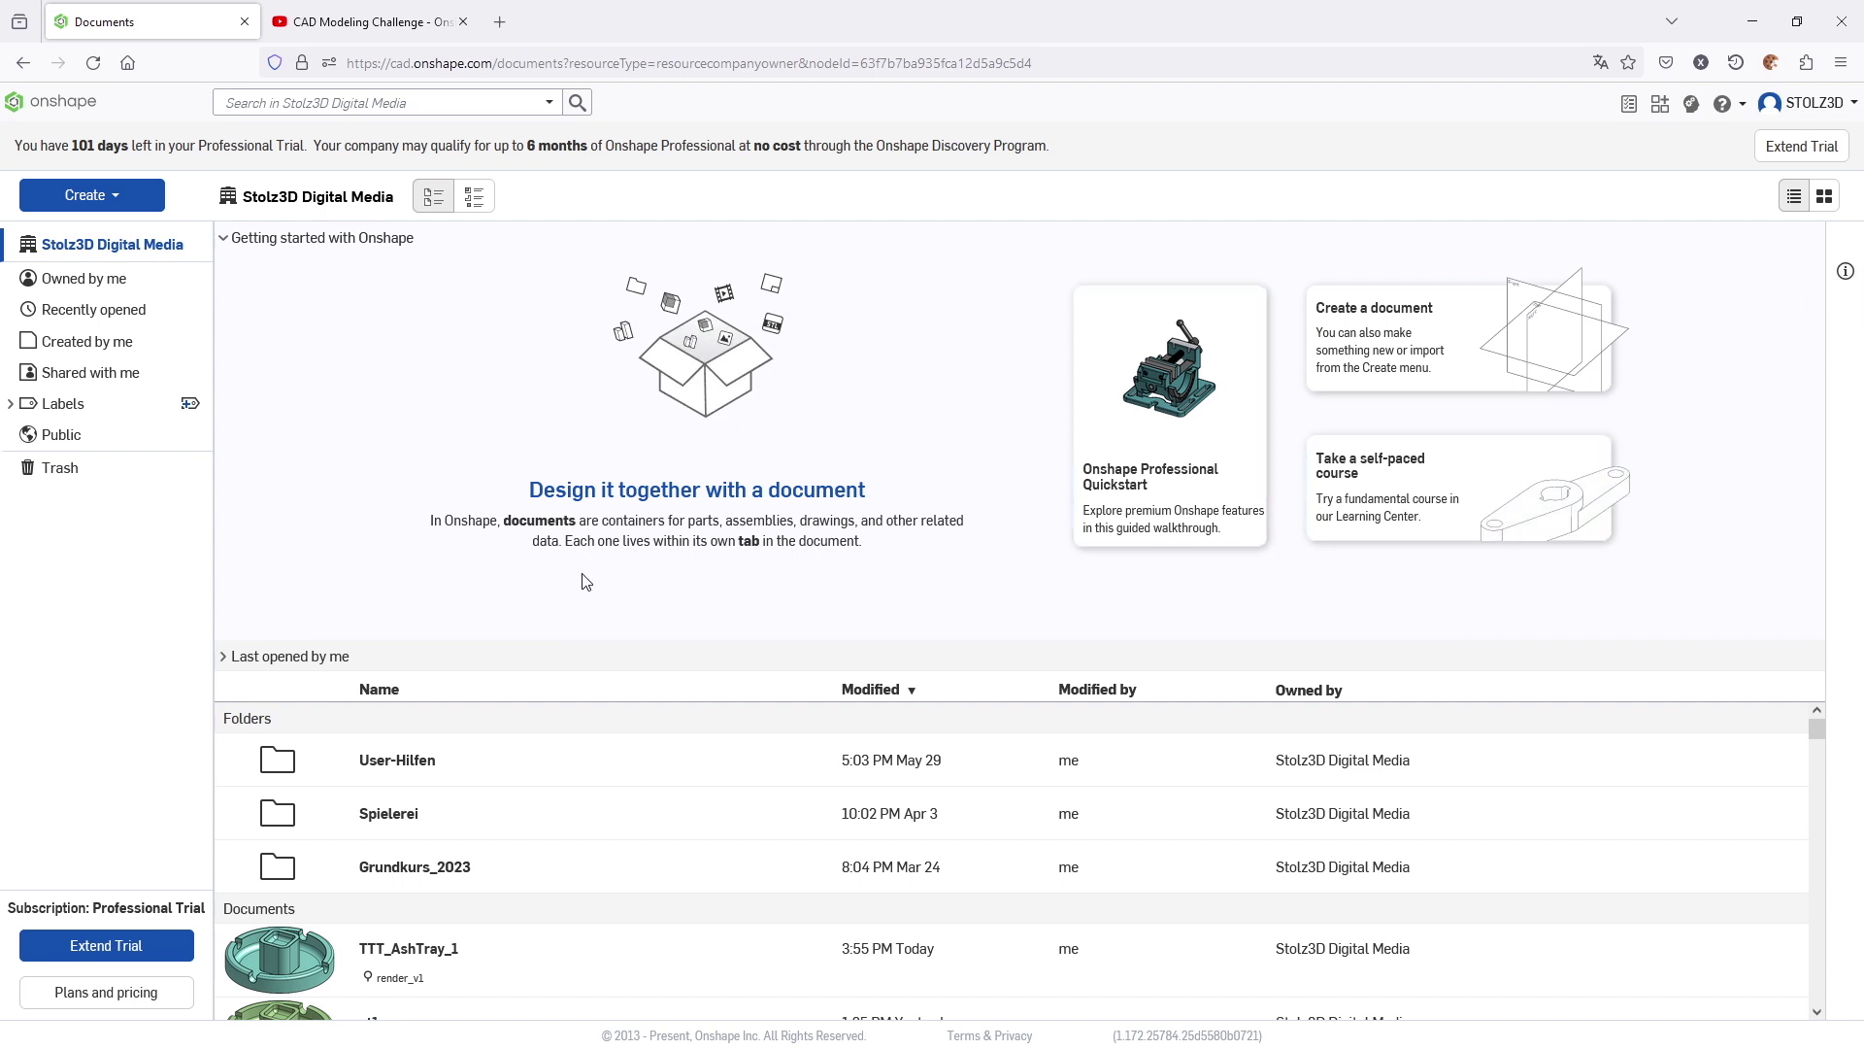
scroll(635, 771, "down", 4)
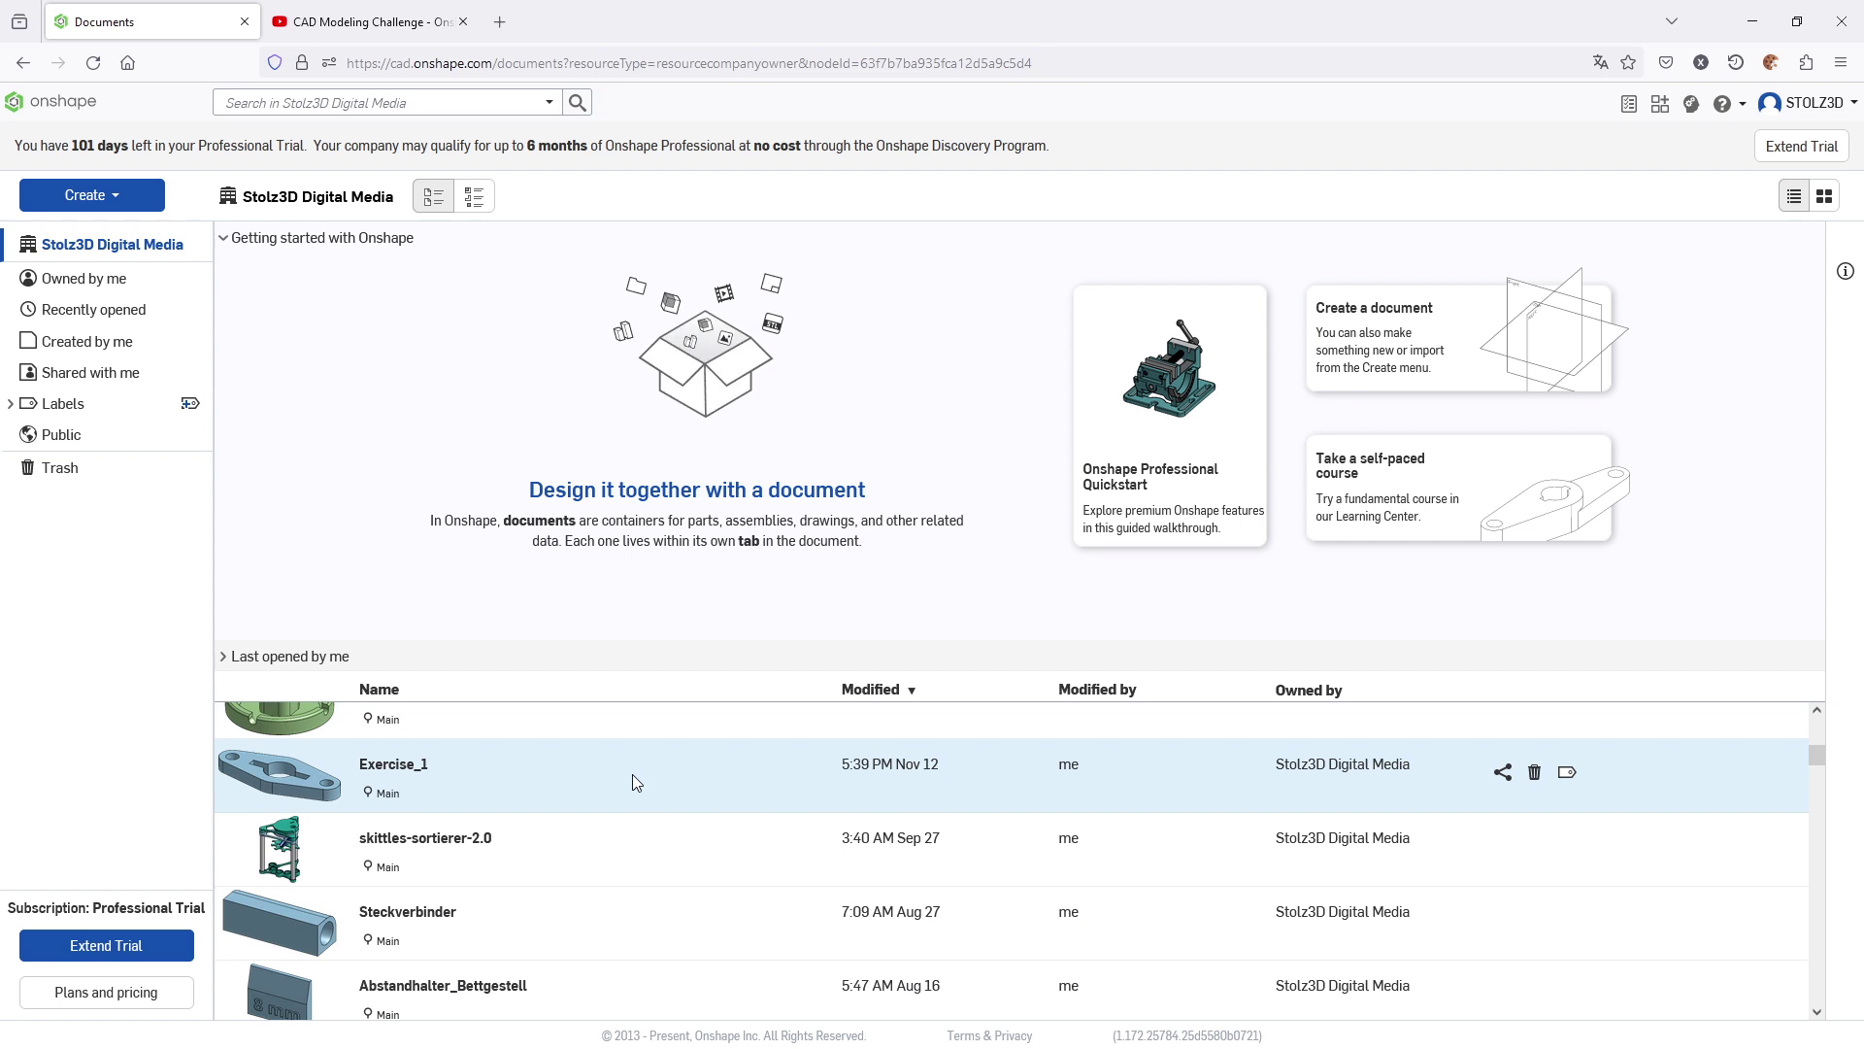
left_click(435, 835)
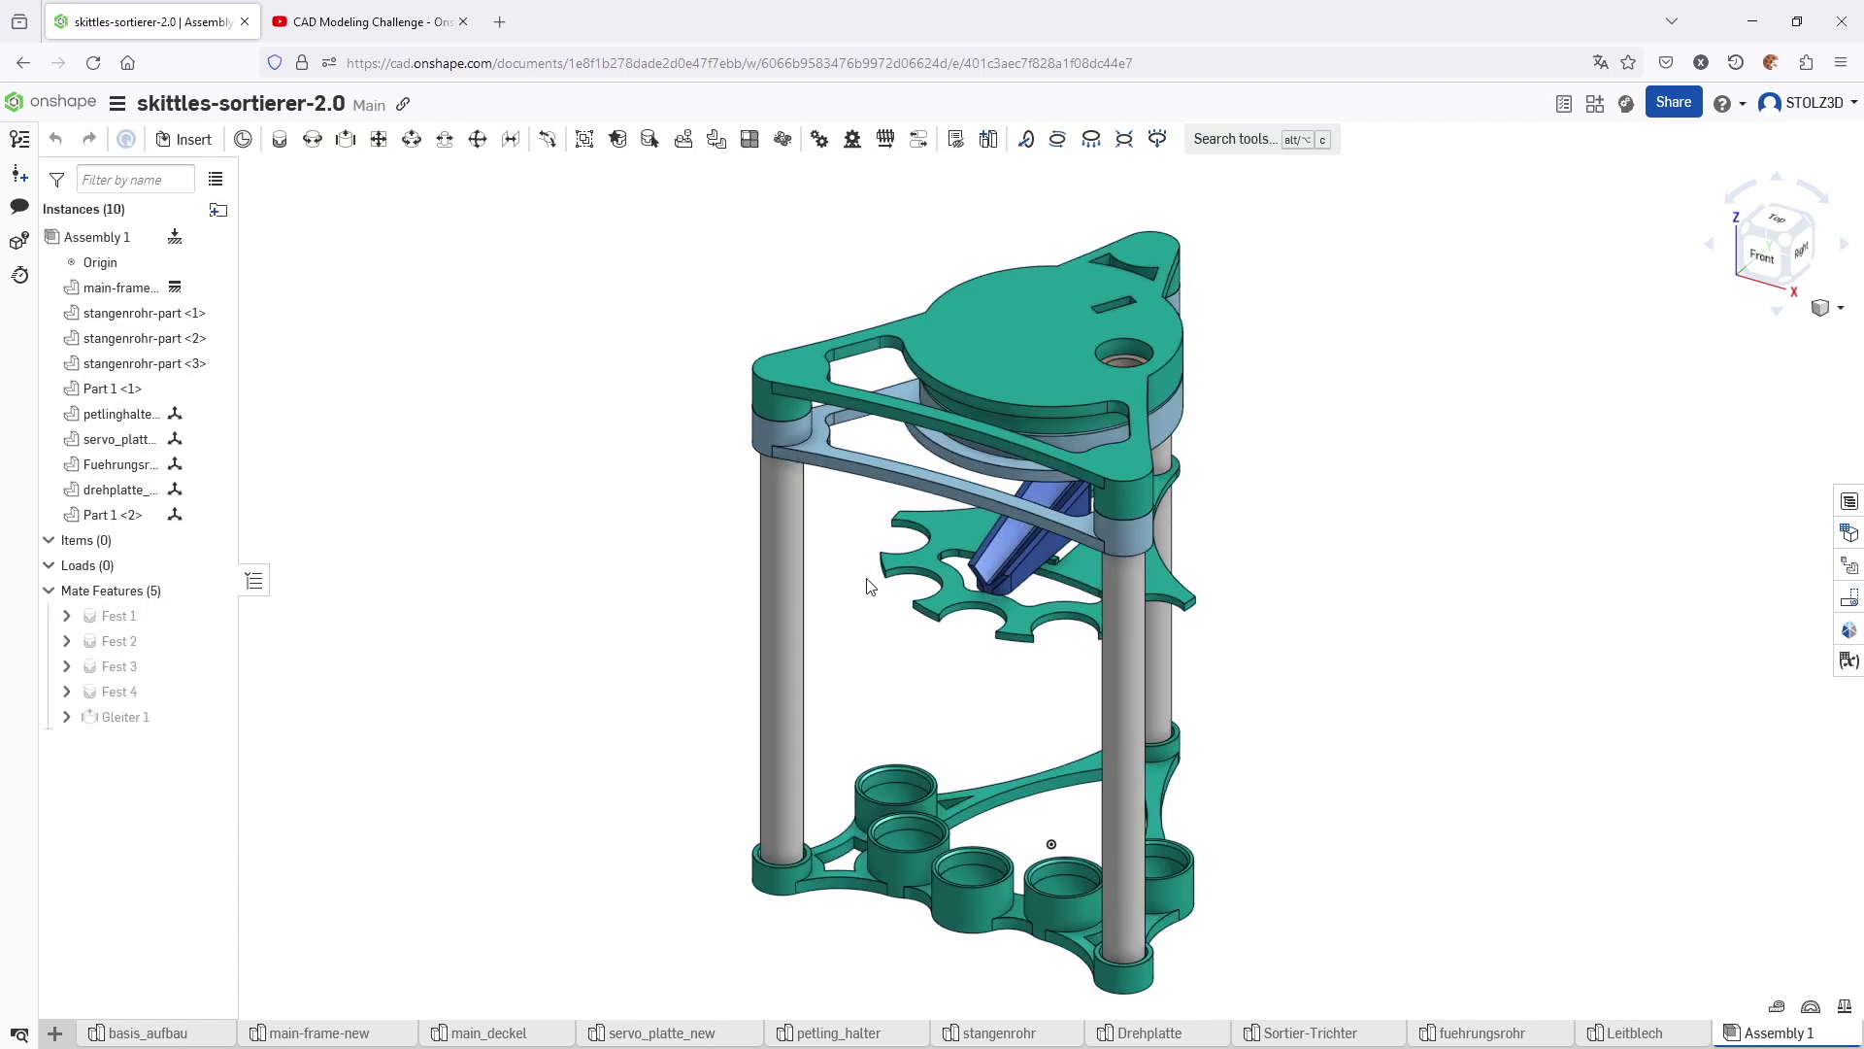
- Browse the basis_aufbau, main-frame-new, main_deckel and servo_platte_new part studios, ending orbiting Assembly 1
left_click(127, 1035)
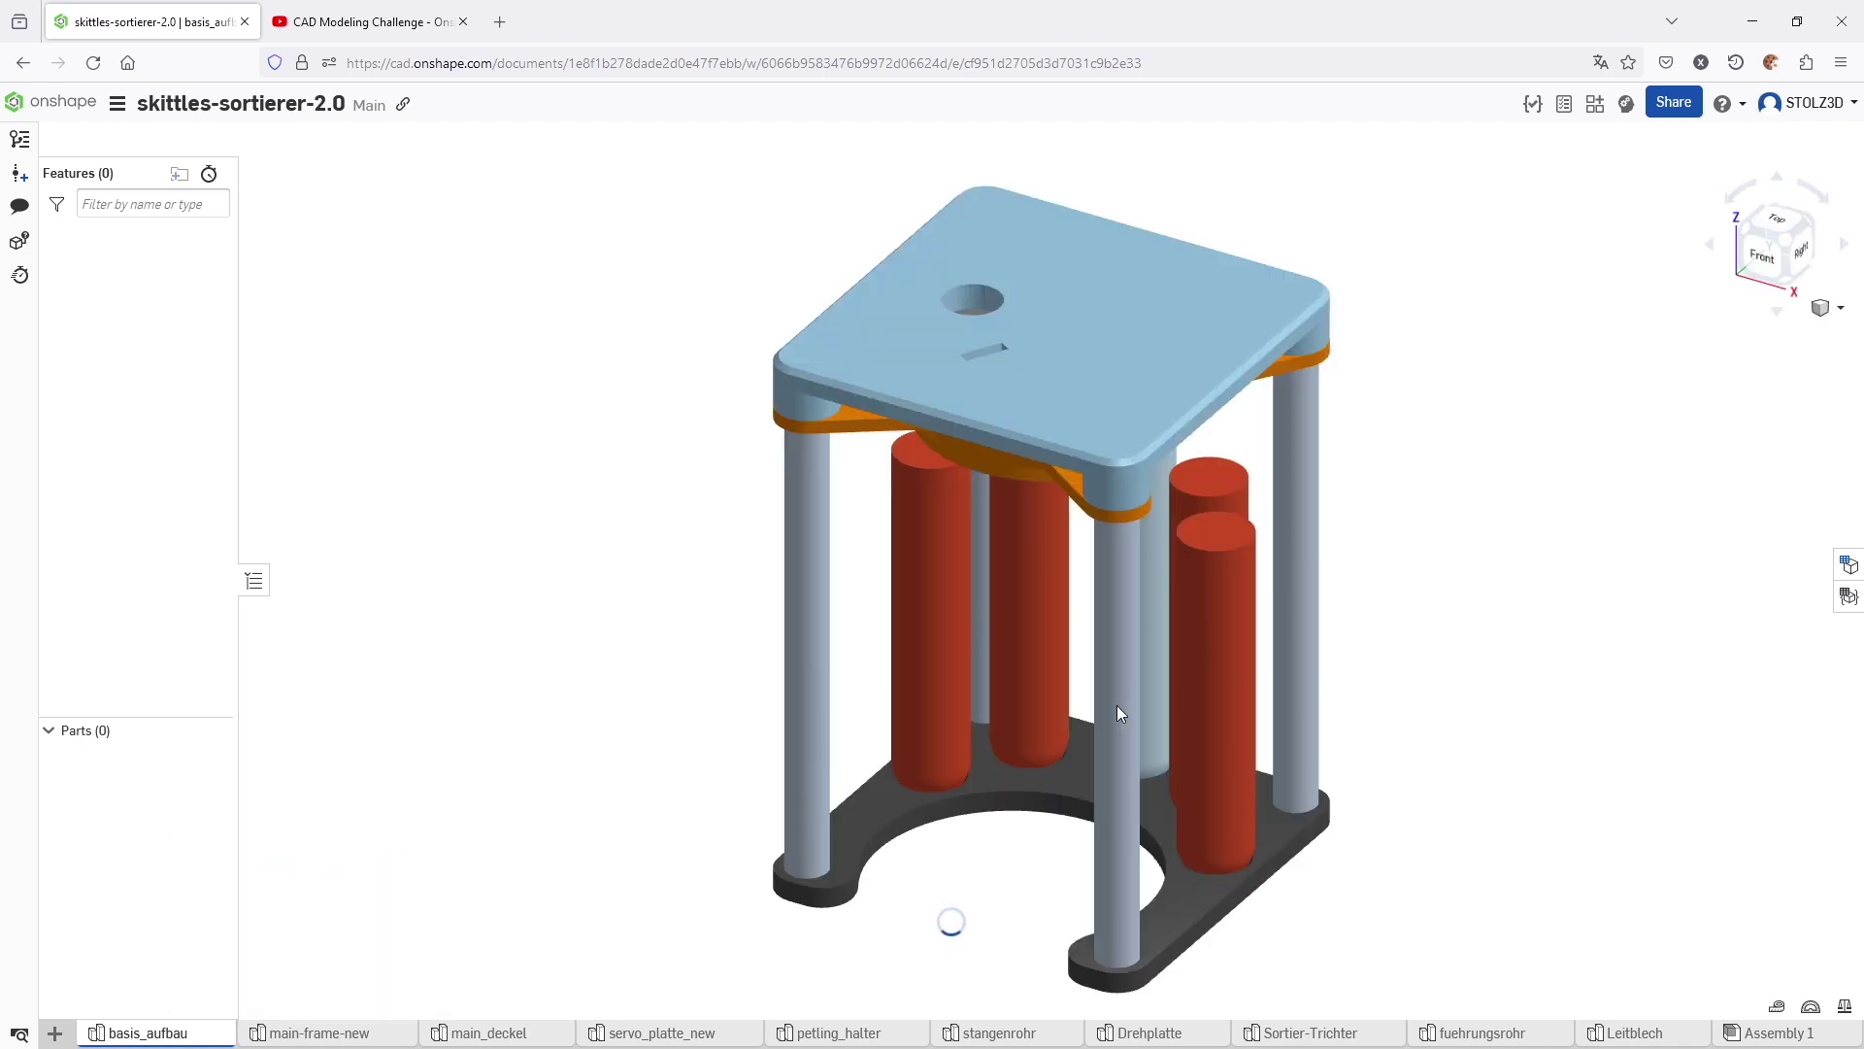
left_click(55, 1035)
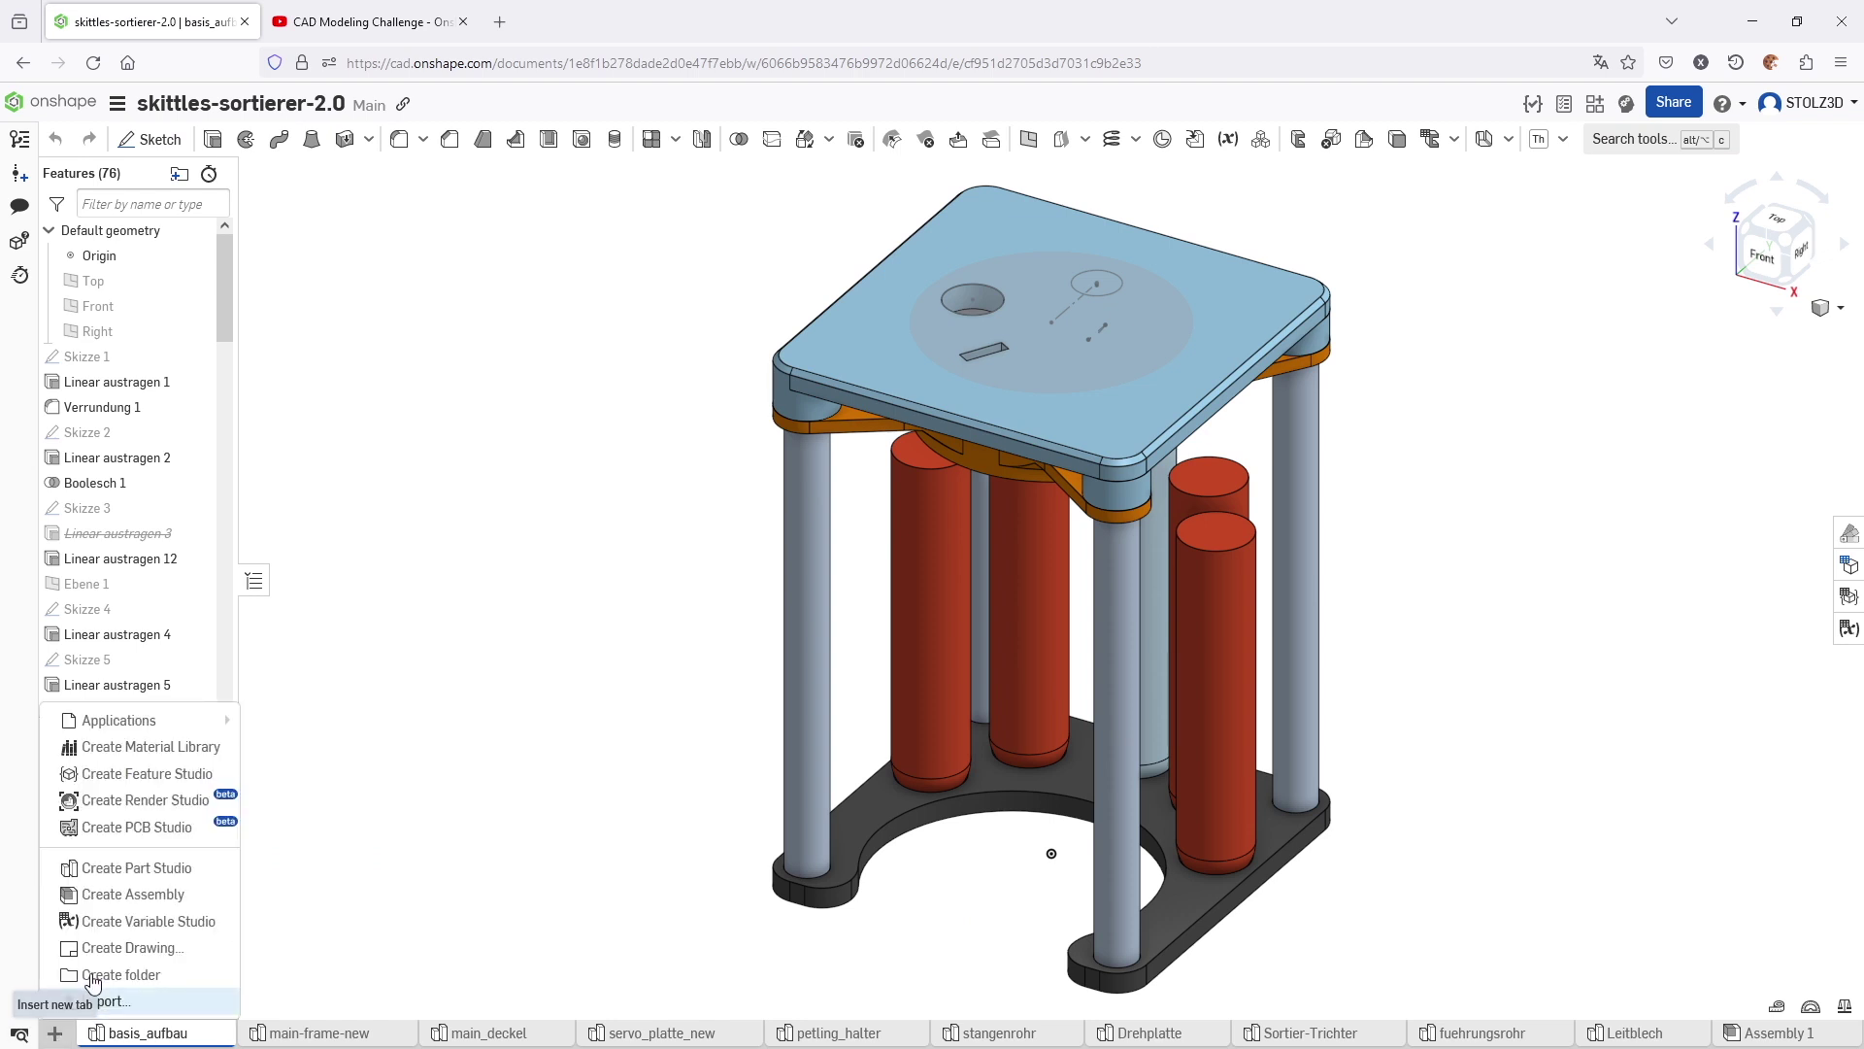
left_click(409, 891)
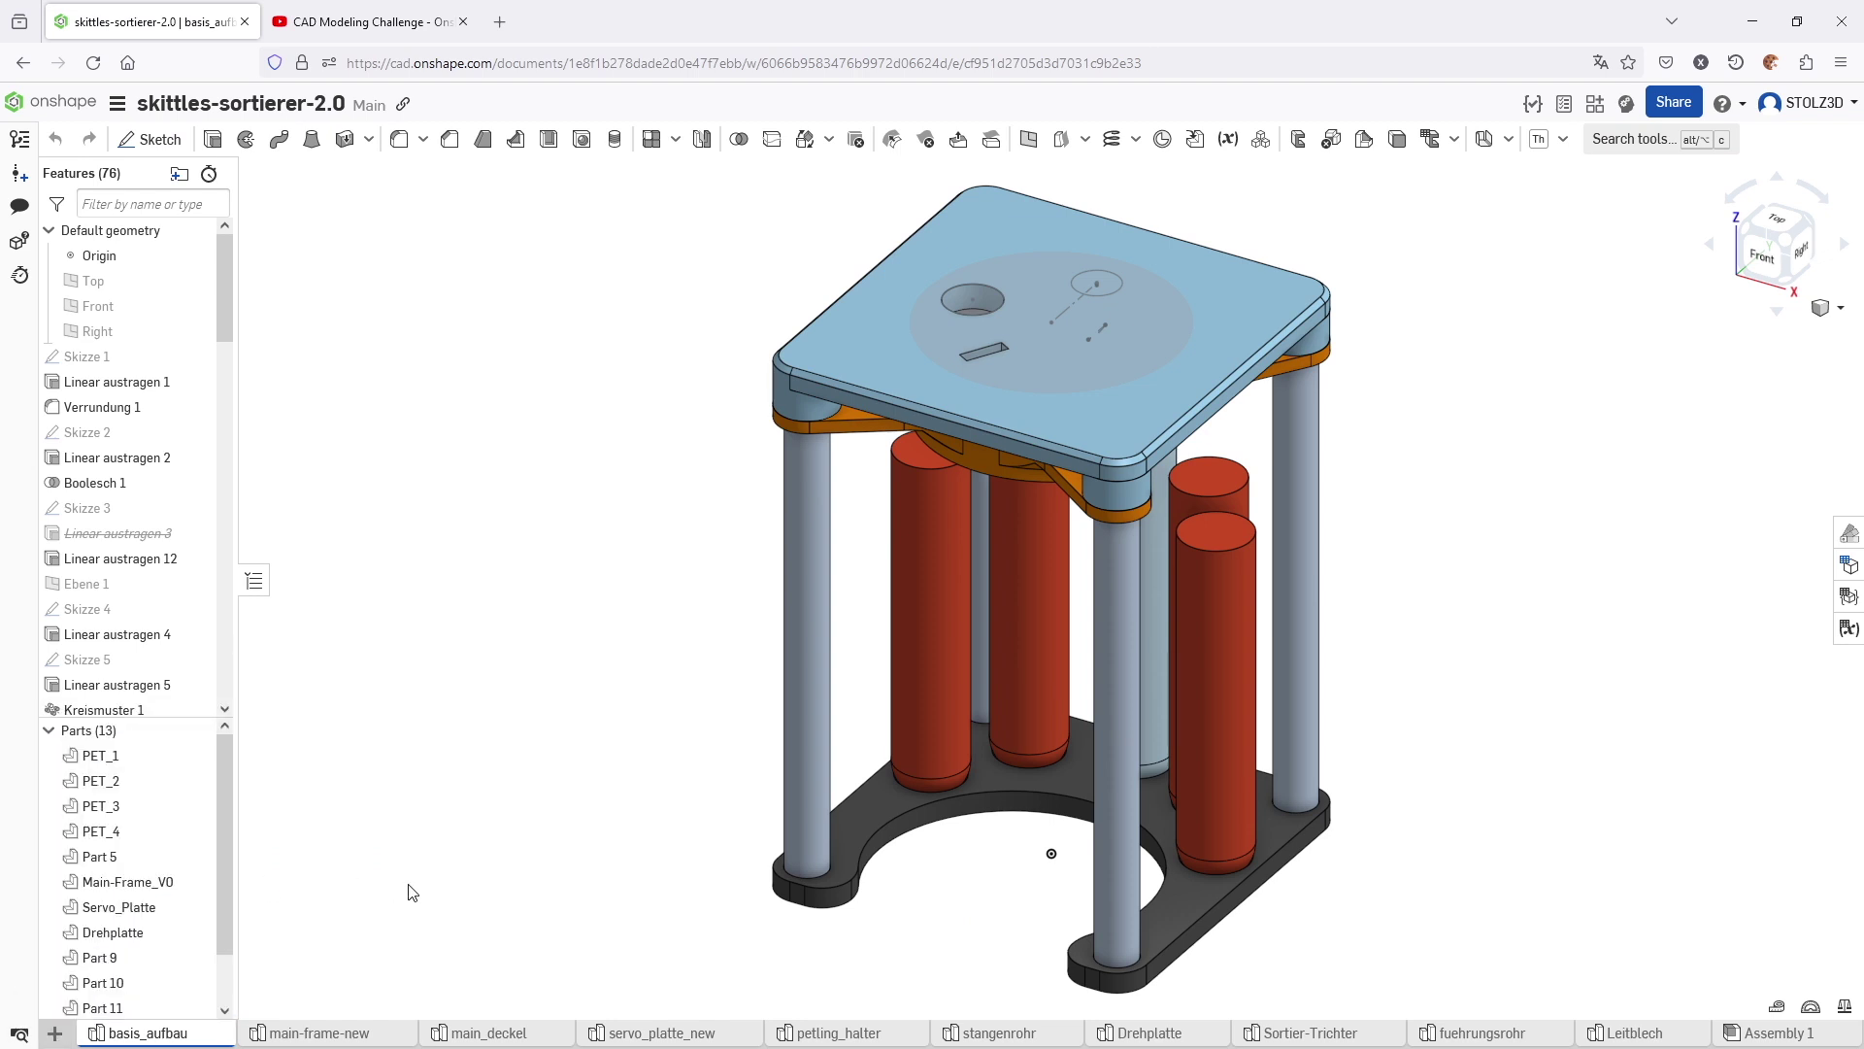
left_click(345, 1035)
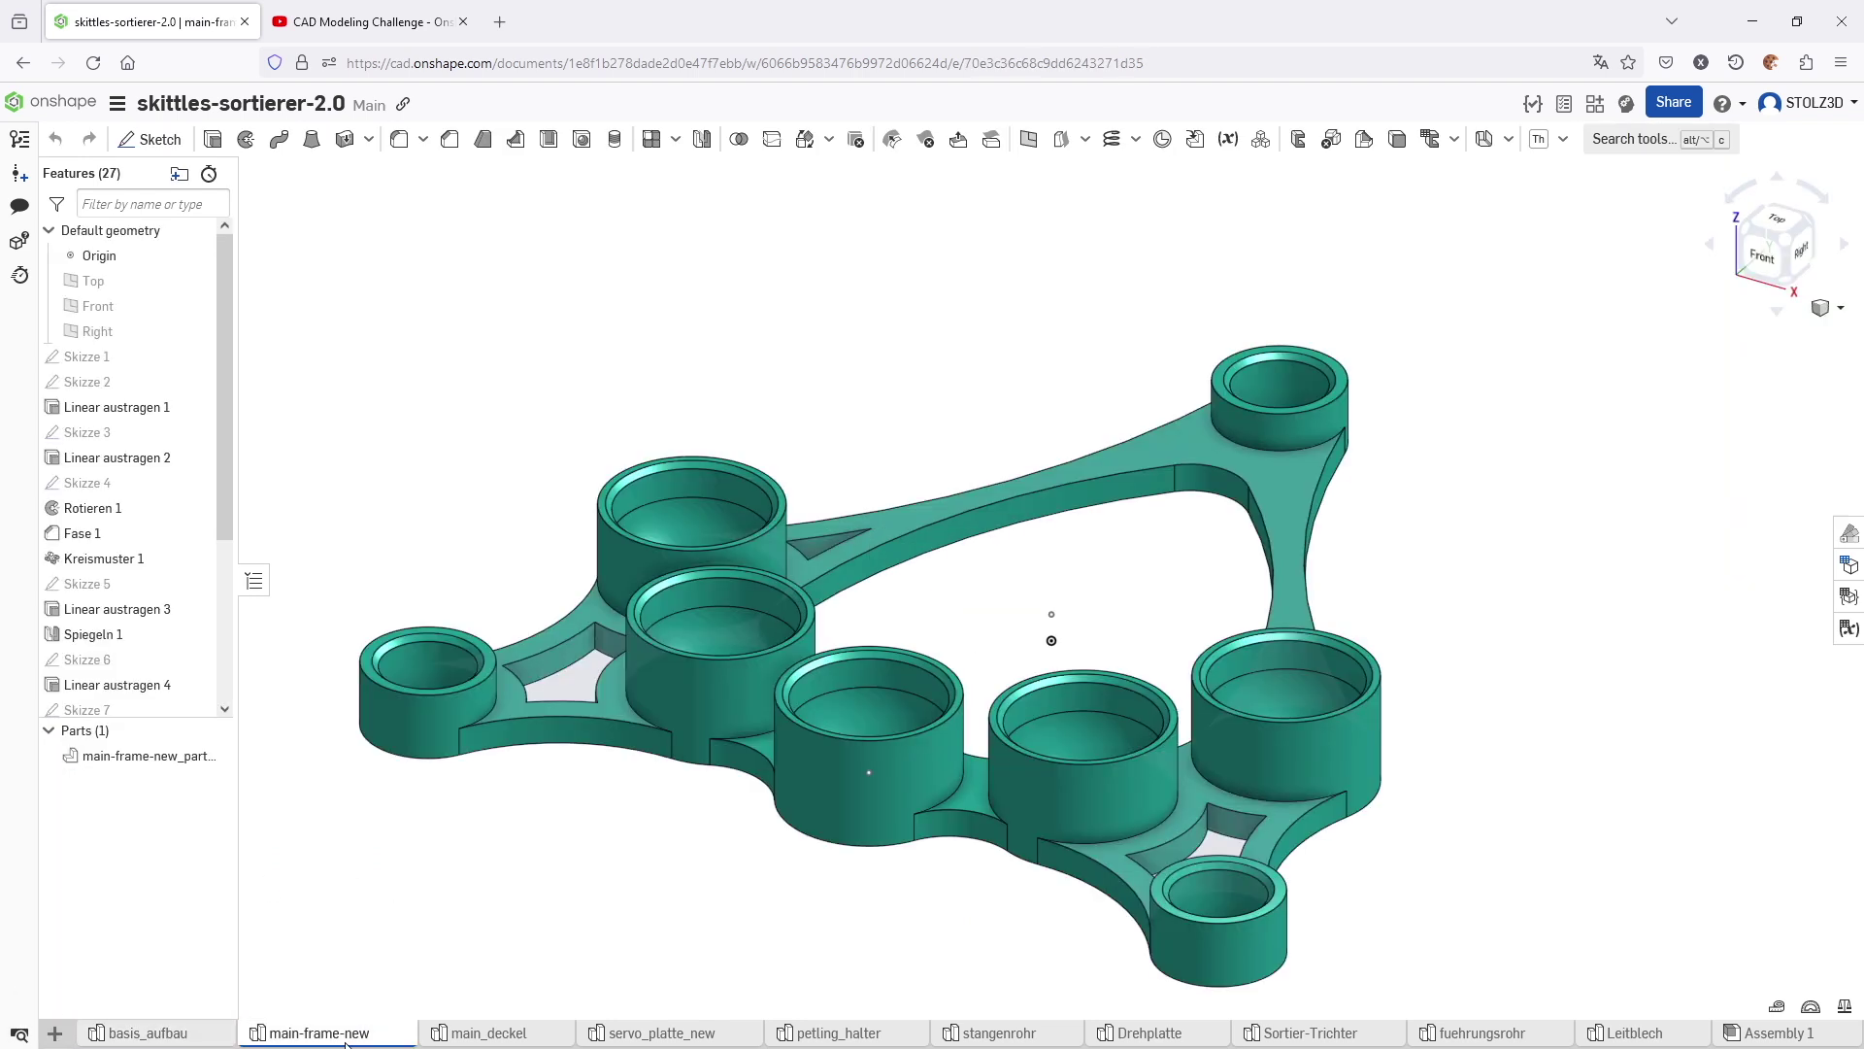
left_click(502, 1035)
left_click(660, 1033)
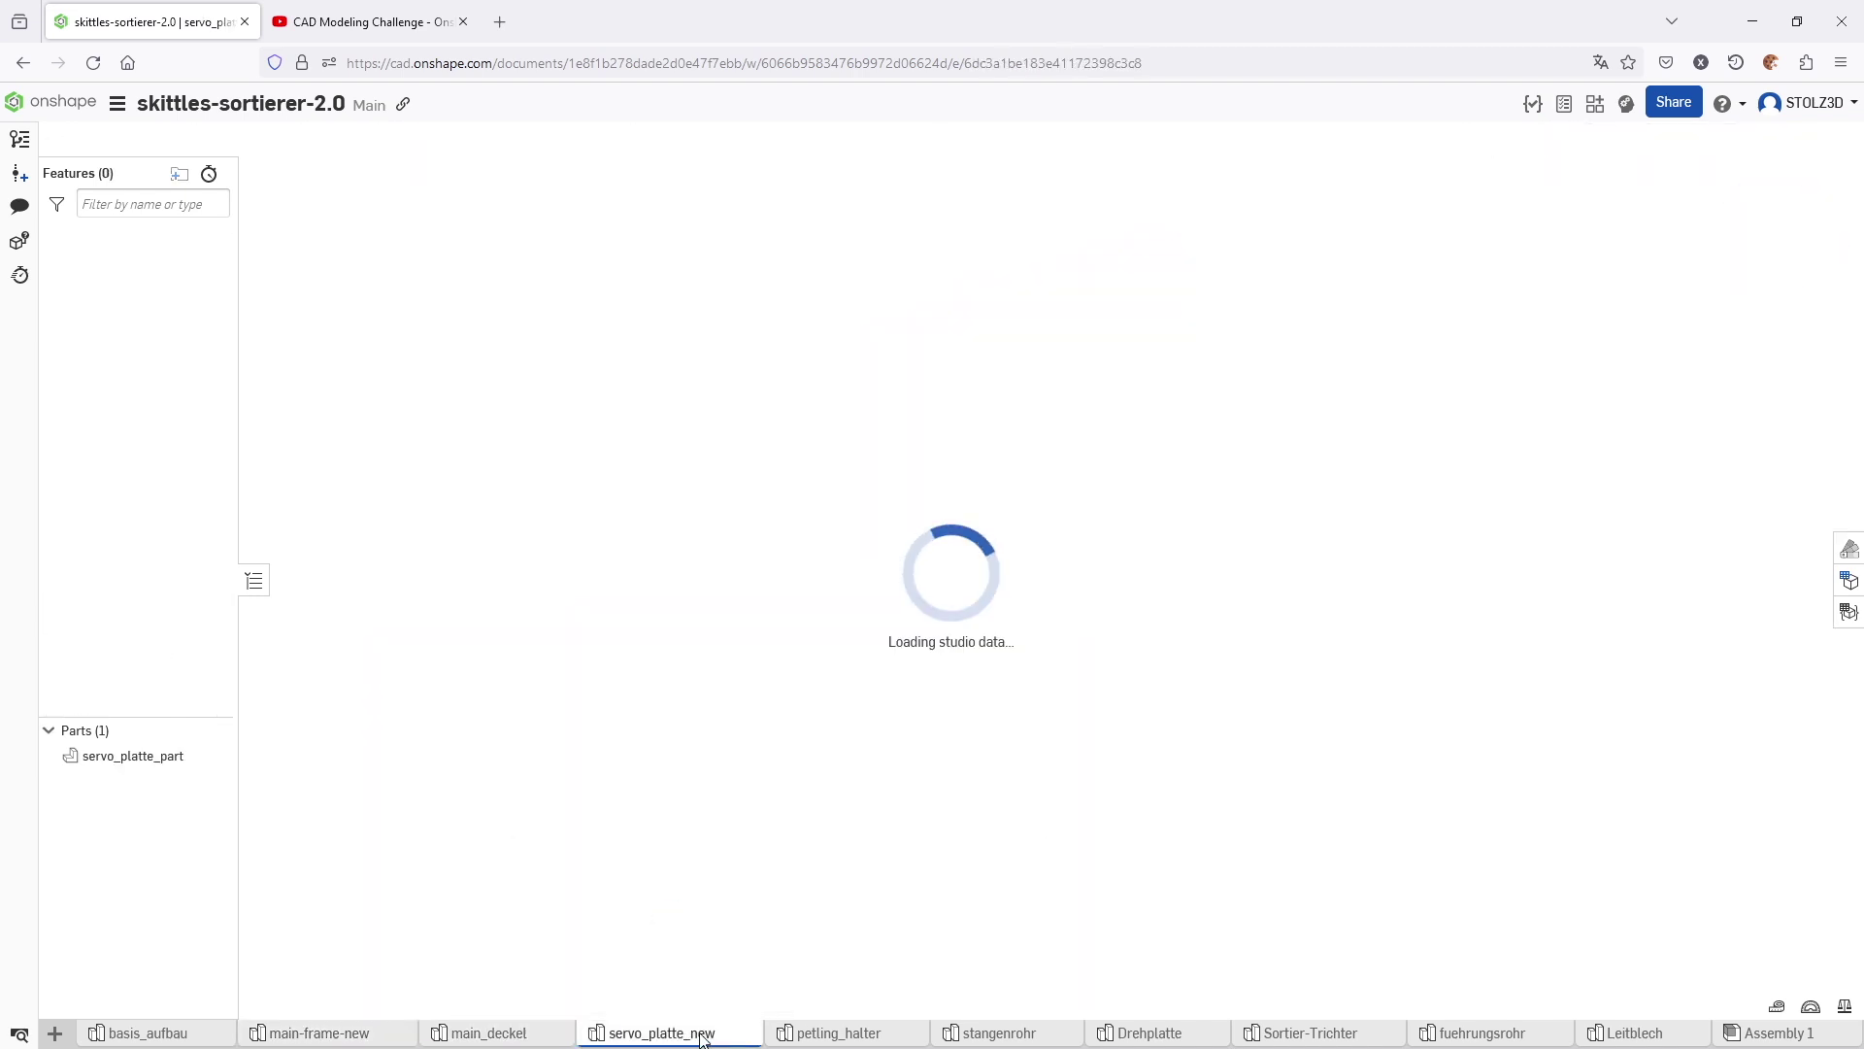
left_click(1769, 1033)
right_click_drag(1266, 750, 1155, 670)
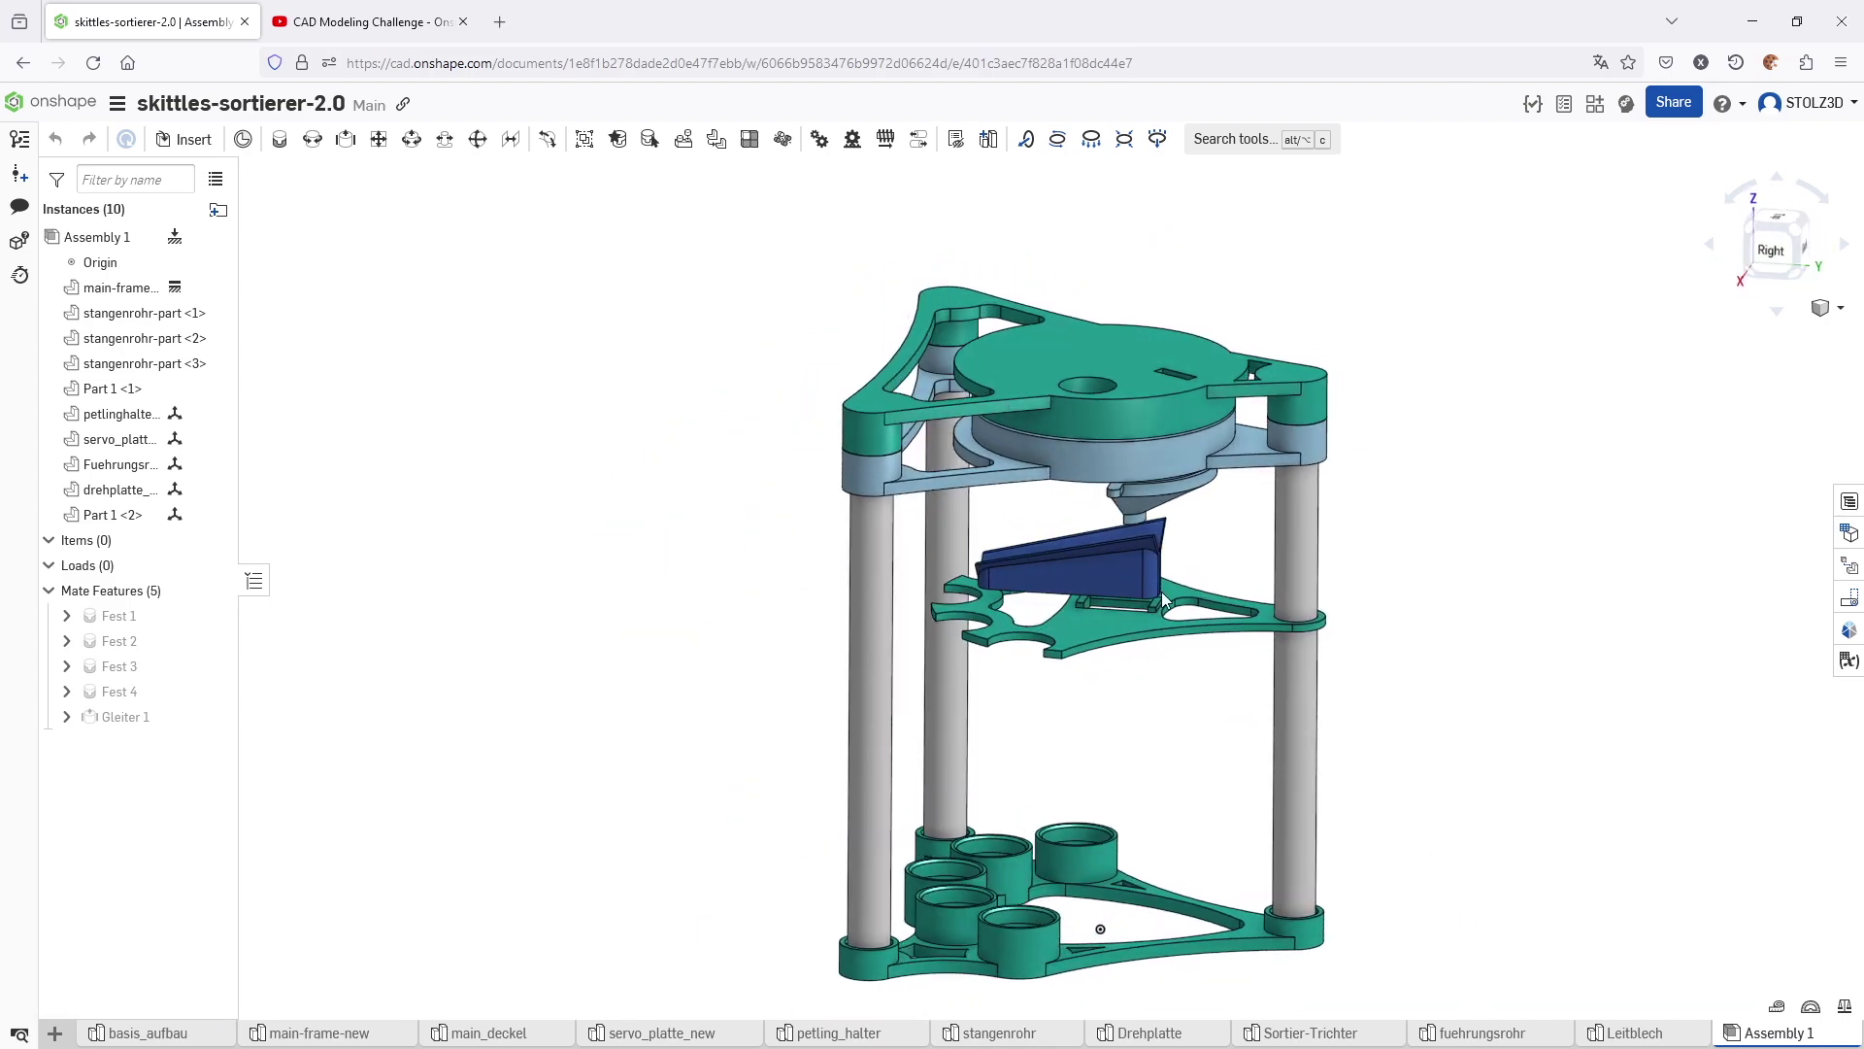
- Open TTT_AshTray_1 from Documents and center the finished ash tray part in view
left_click(50, 114)
scroll(792, 705, "down", 2)
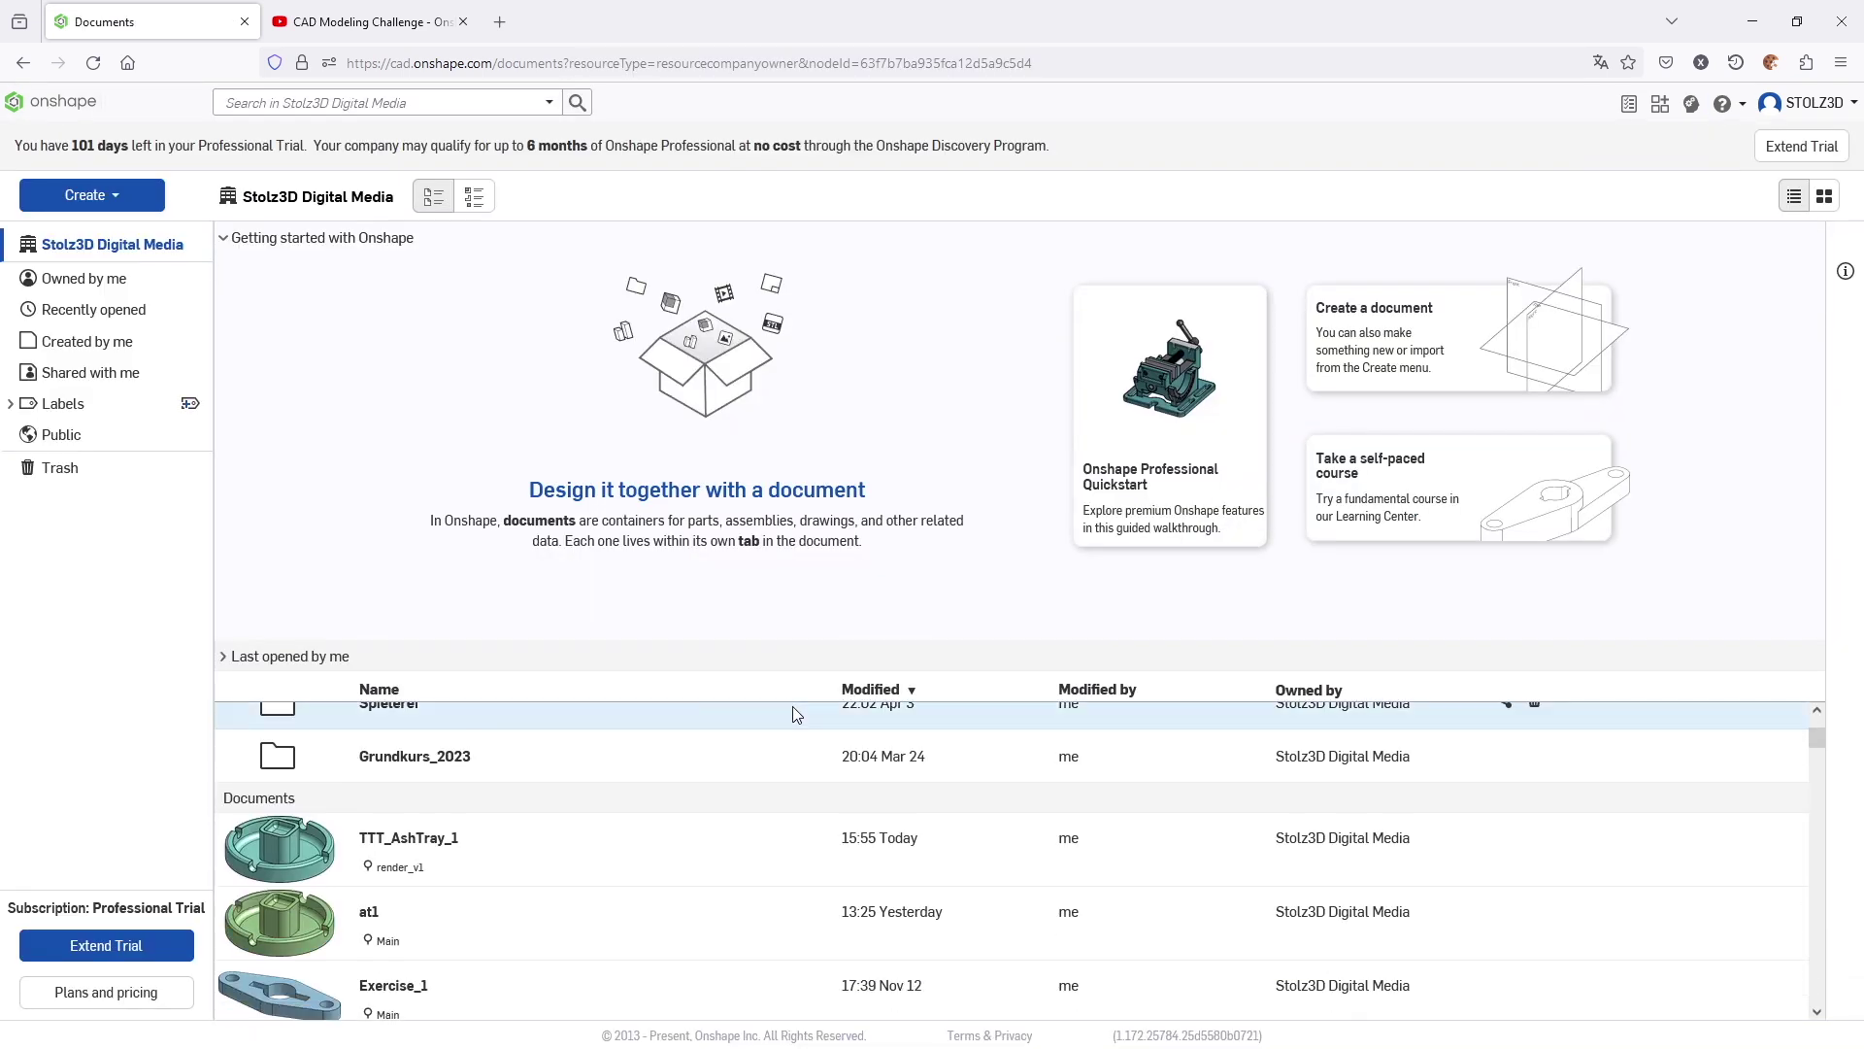
left_click(403, 841)
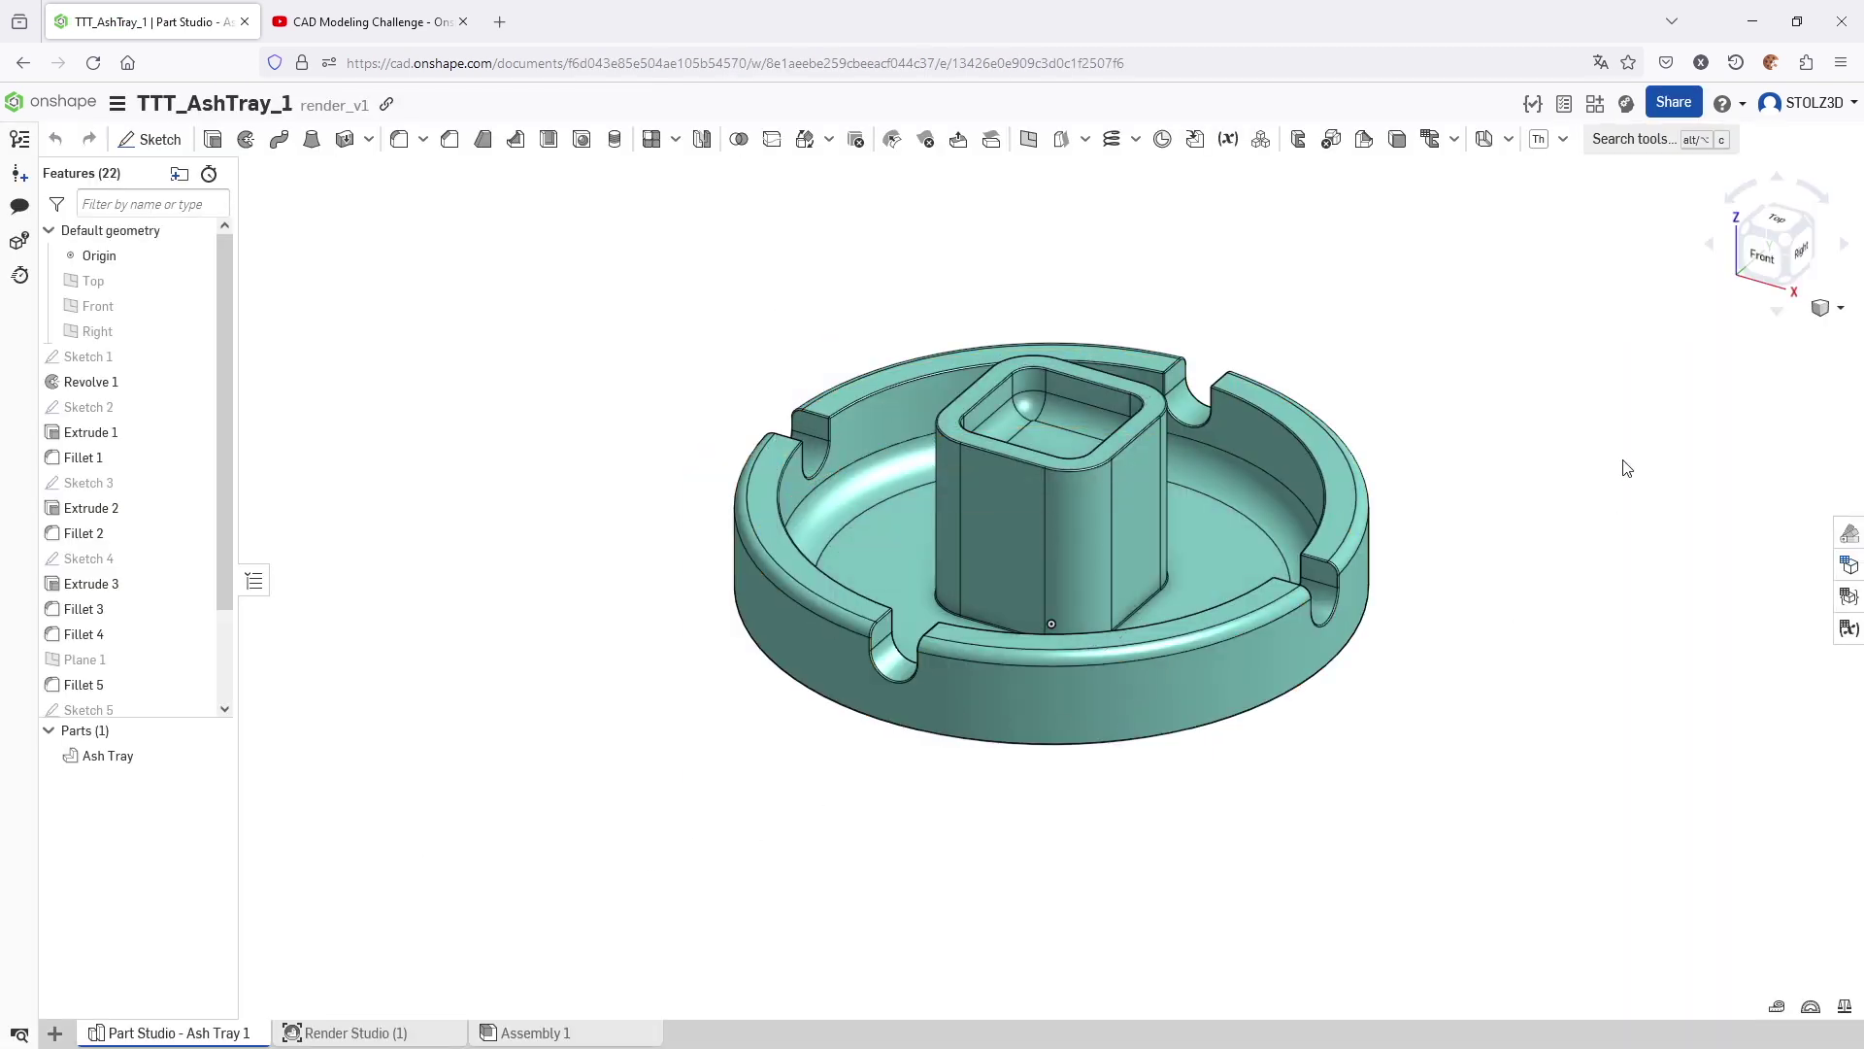
scroll(1408, 488, "up", 5)
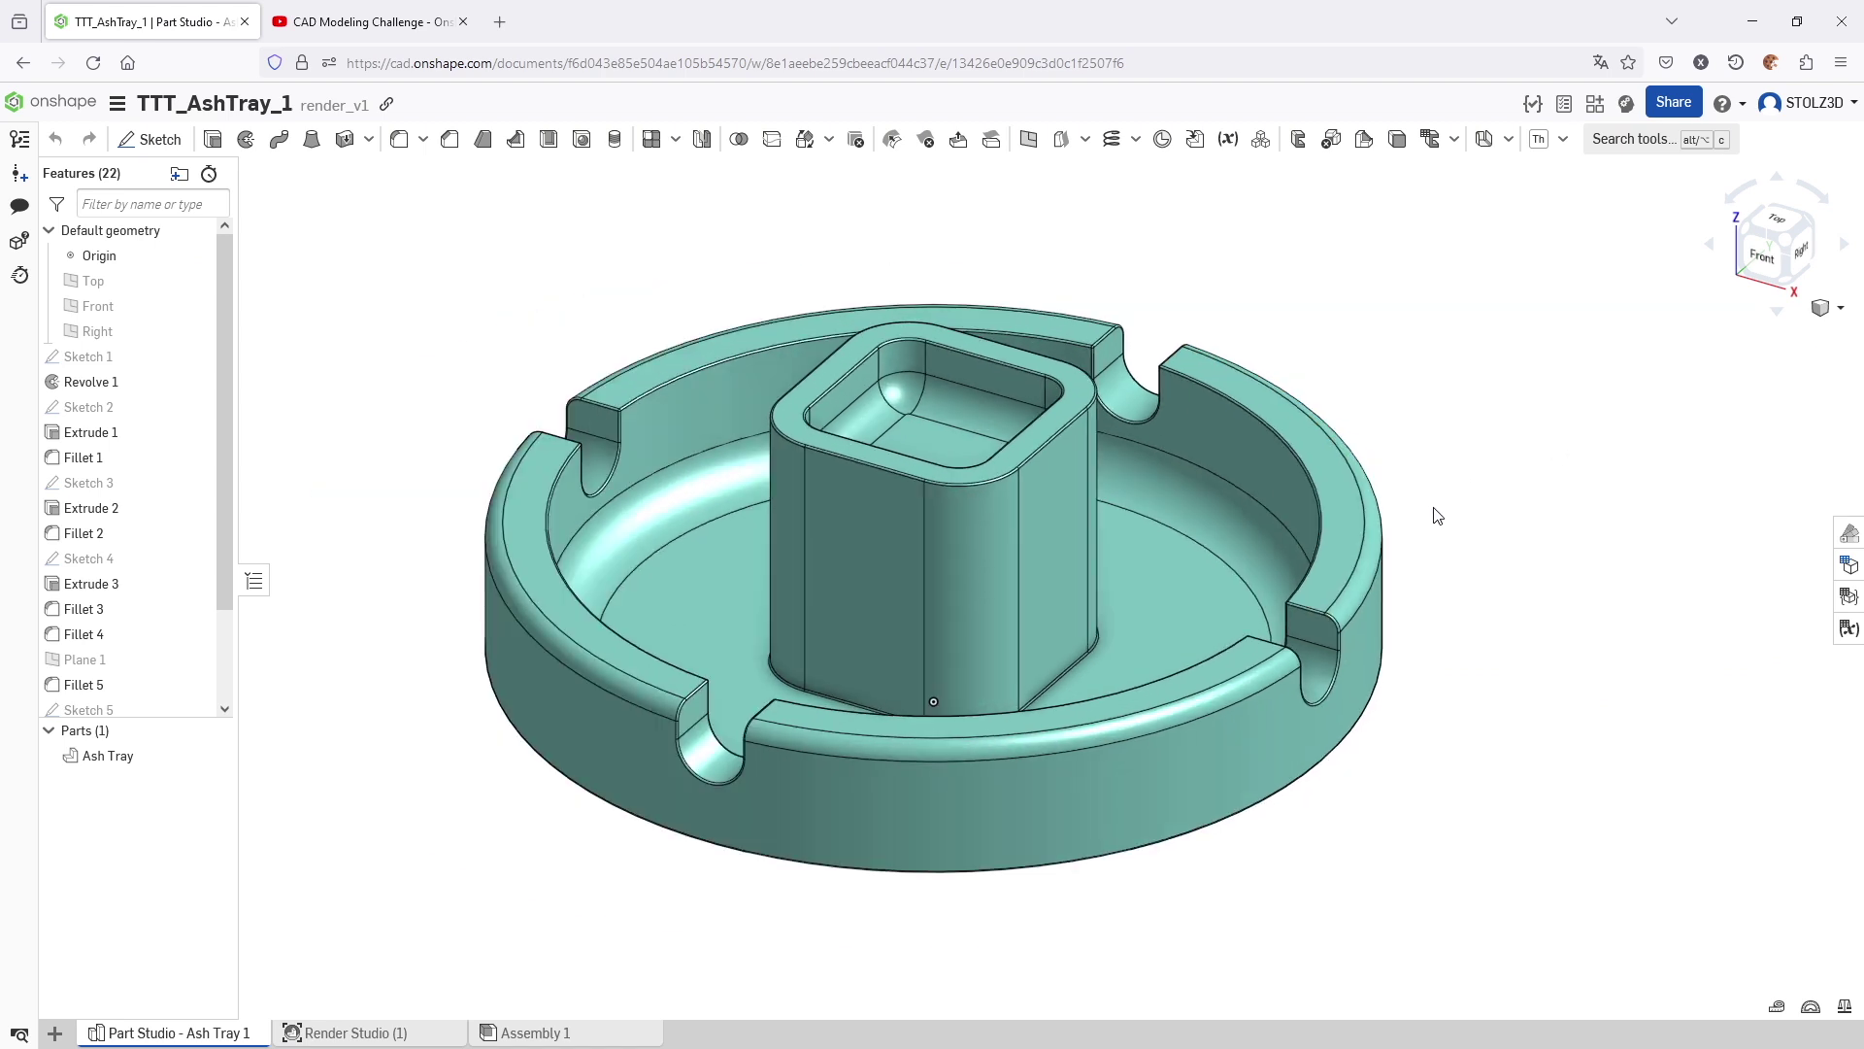
middle_click_drag(1527, 542, 1592, 540)
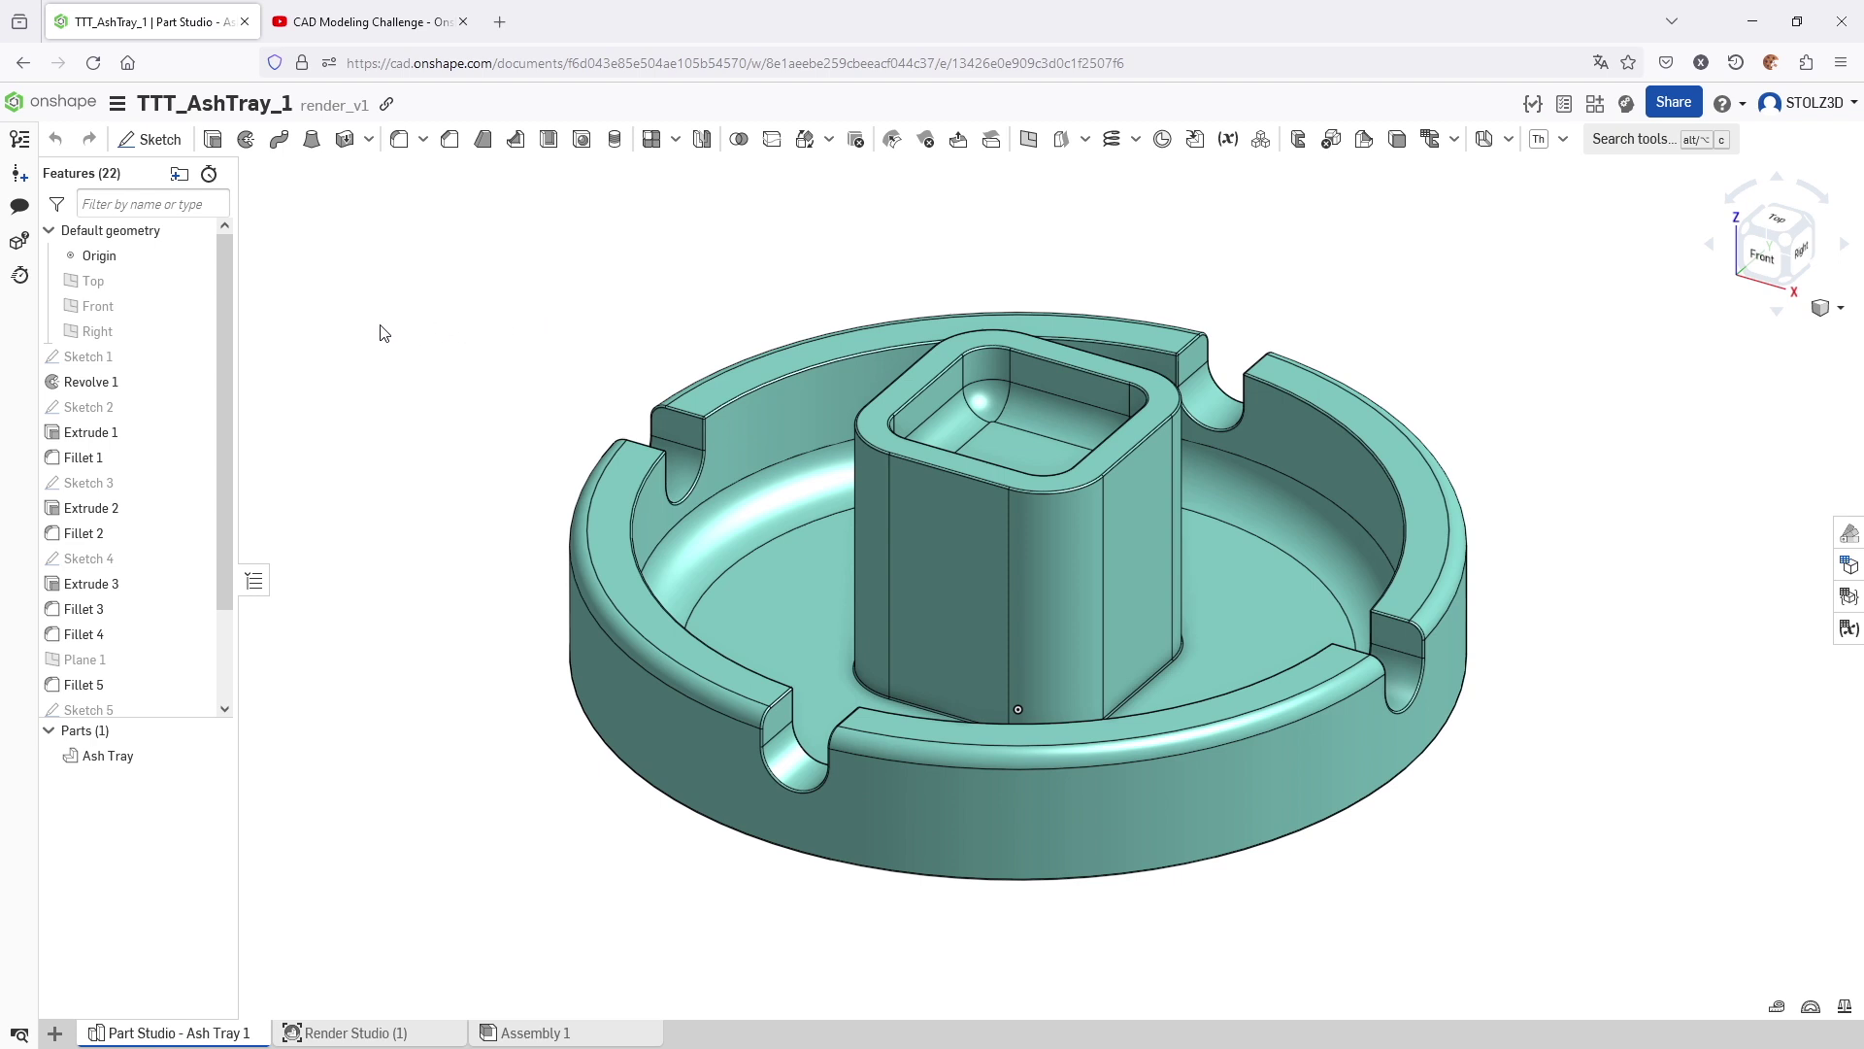
left_click(22, 142)
left_click(275, 340)
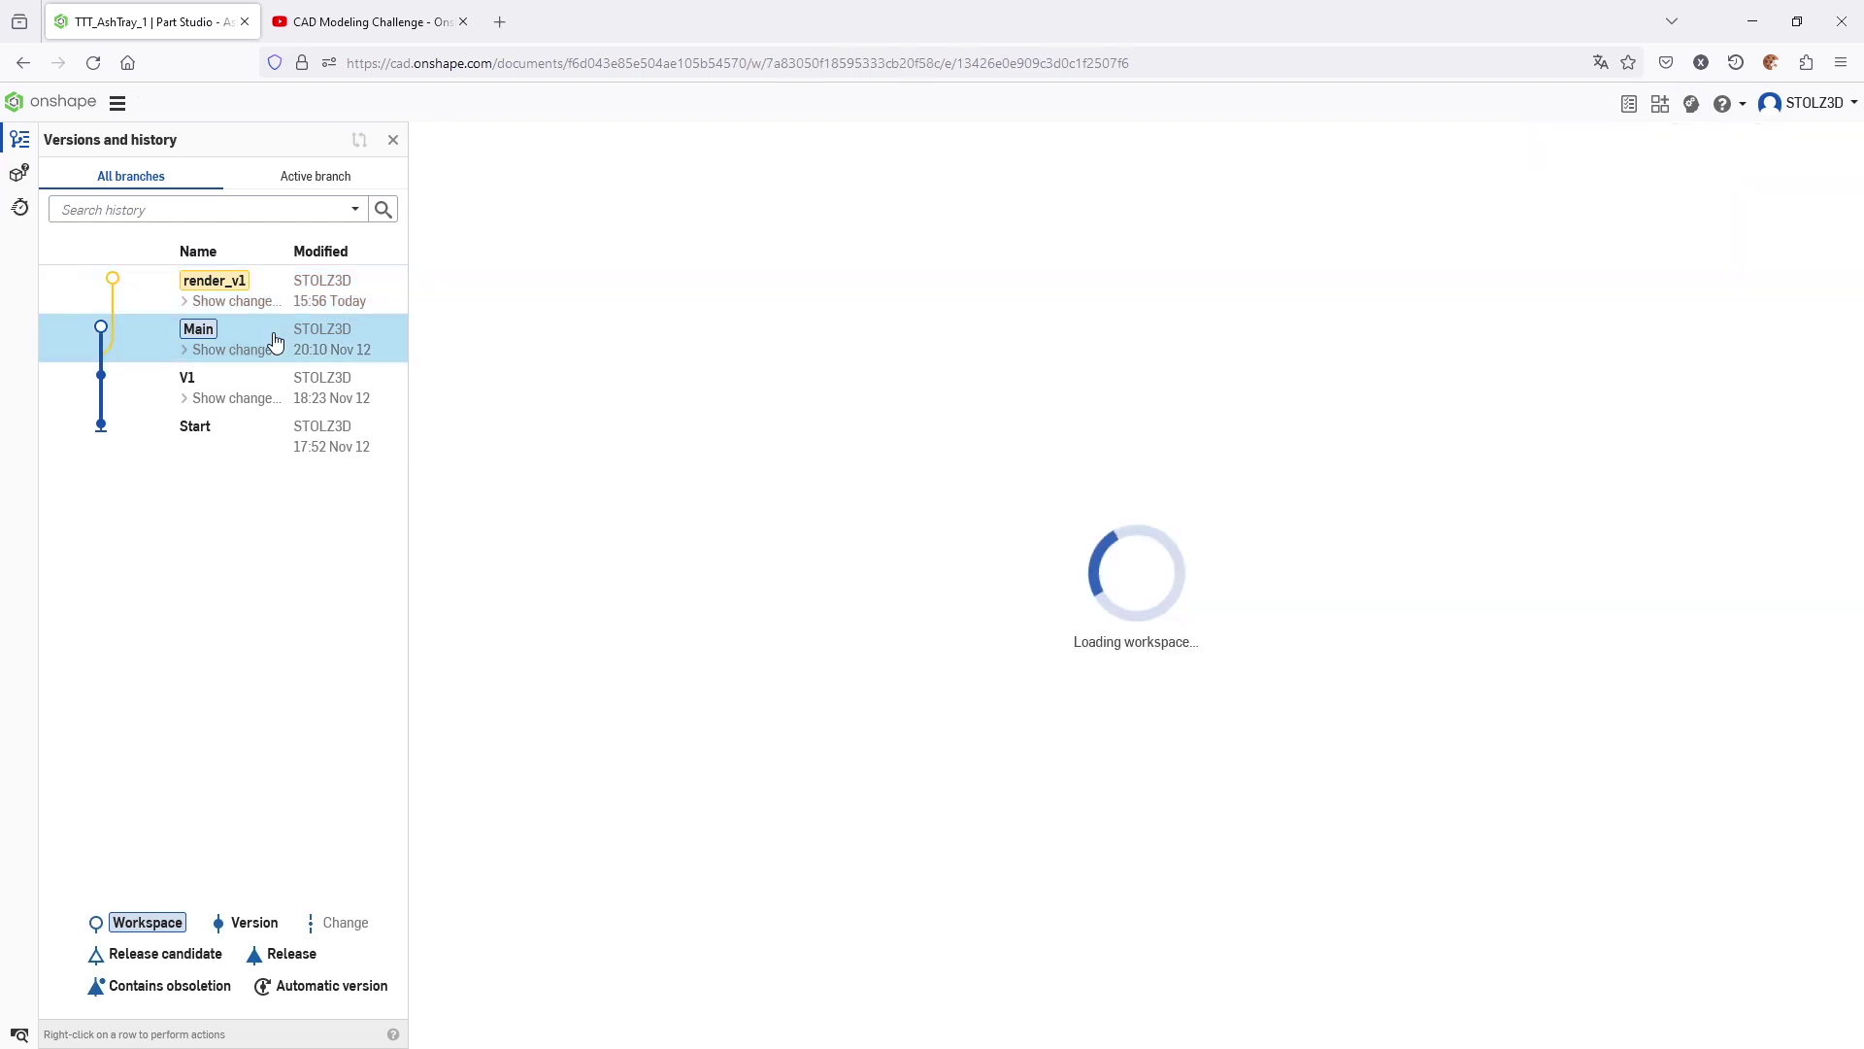
left_click(21, 142)
scroll(1098, 730, "up", 3)
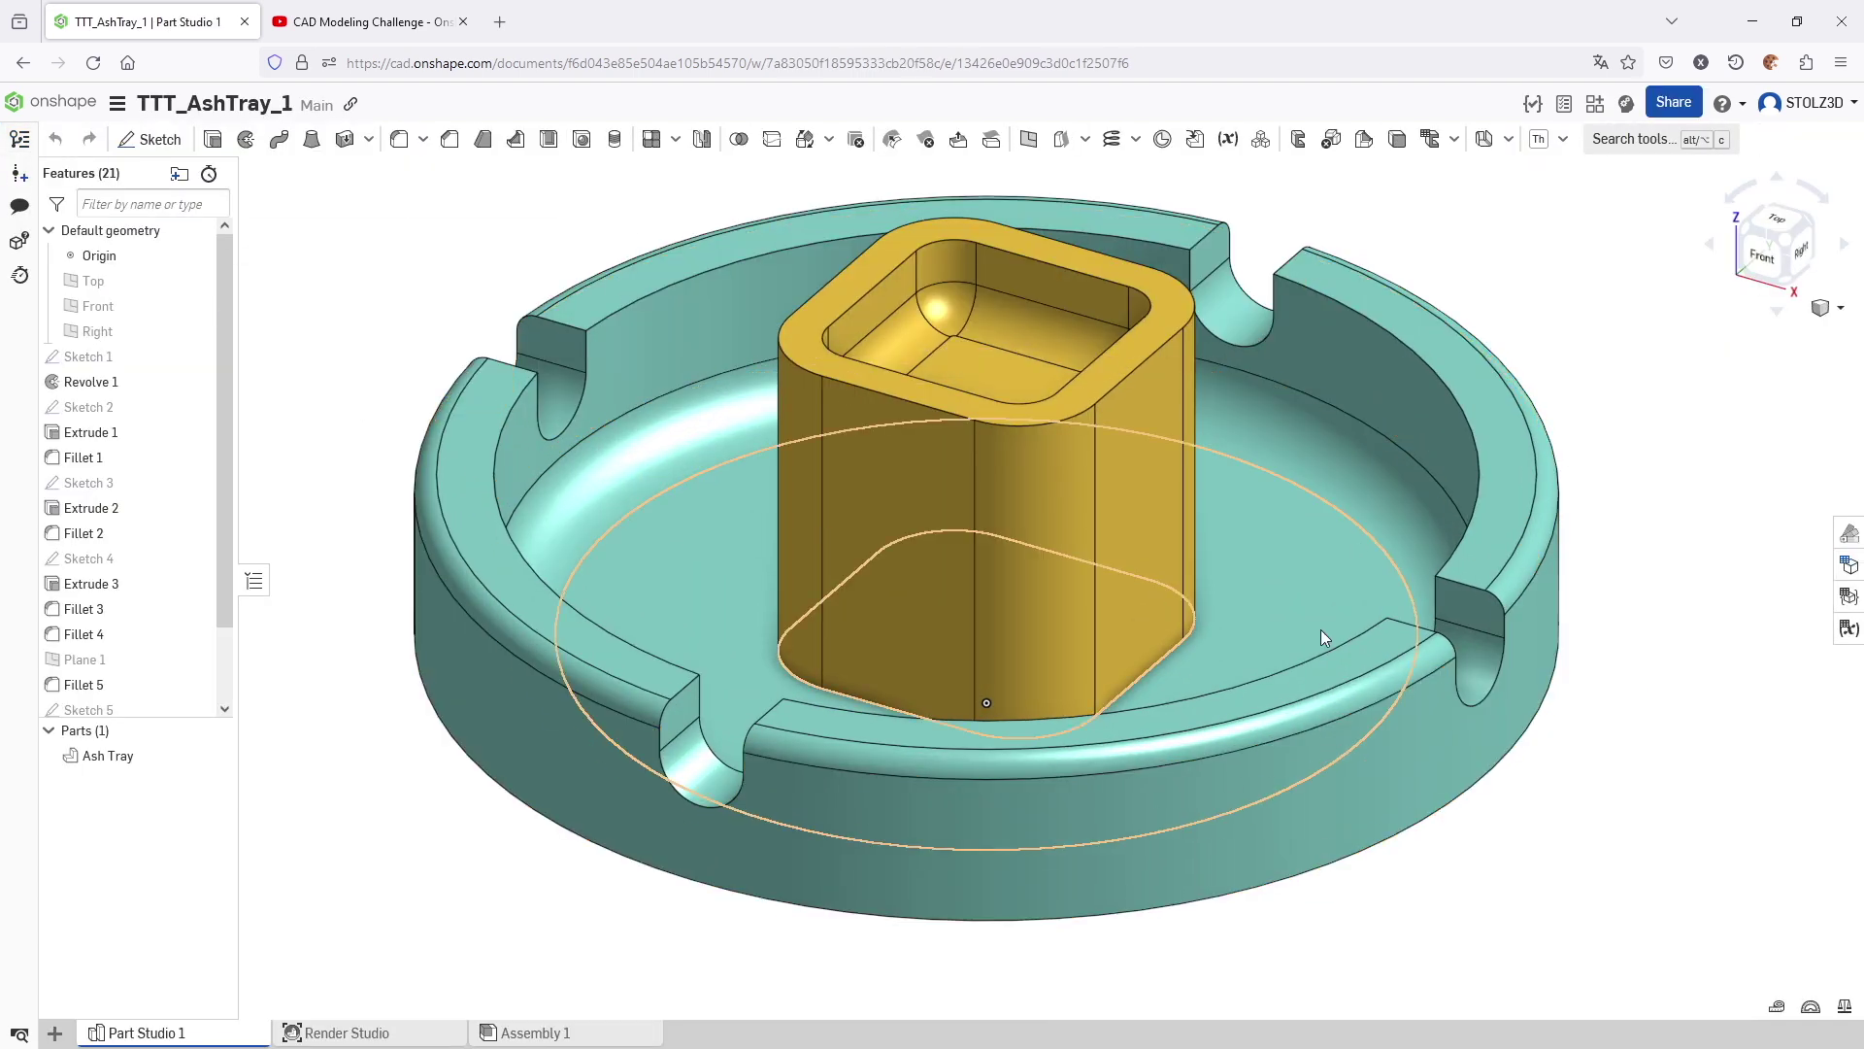
scroll(1400, 713, "down", 1)
middle_click_drag(1598, 757, 1651, 798)
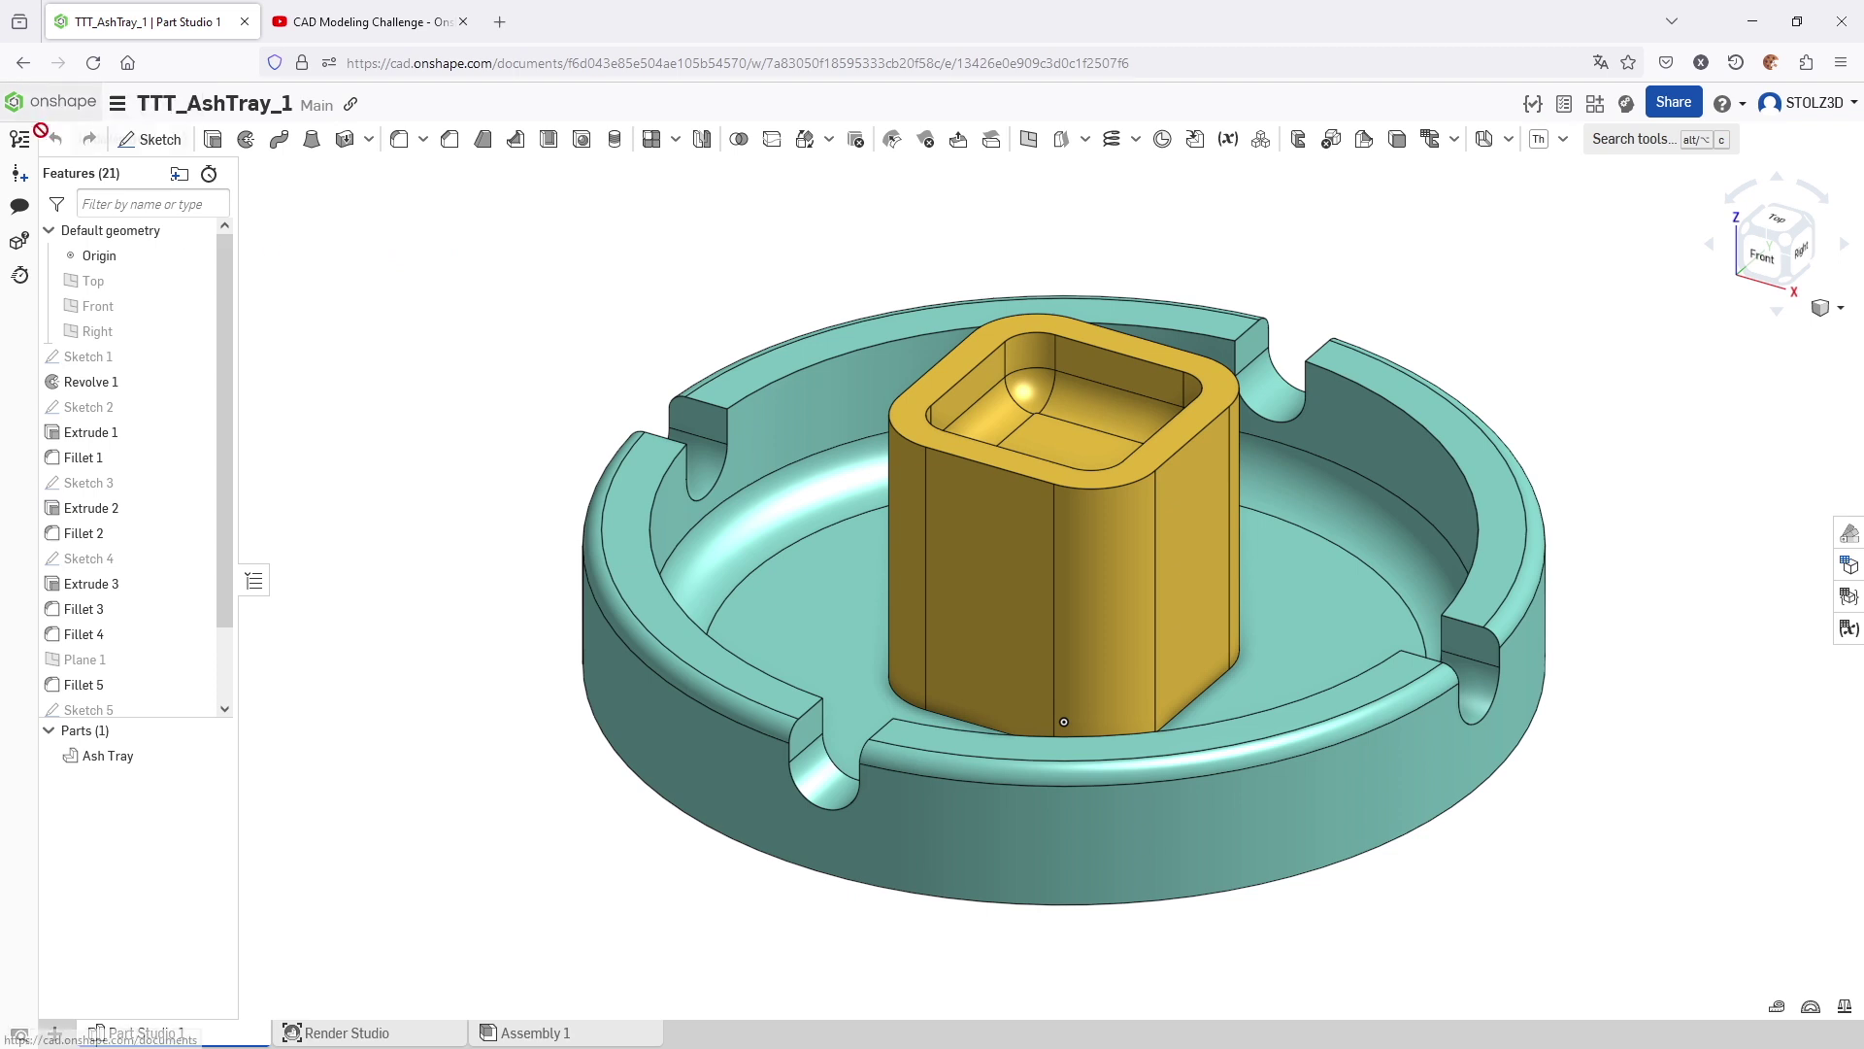
left_click(19, 274)
left_click(216, 282)
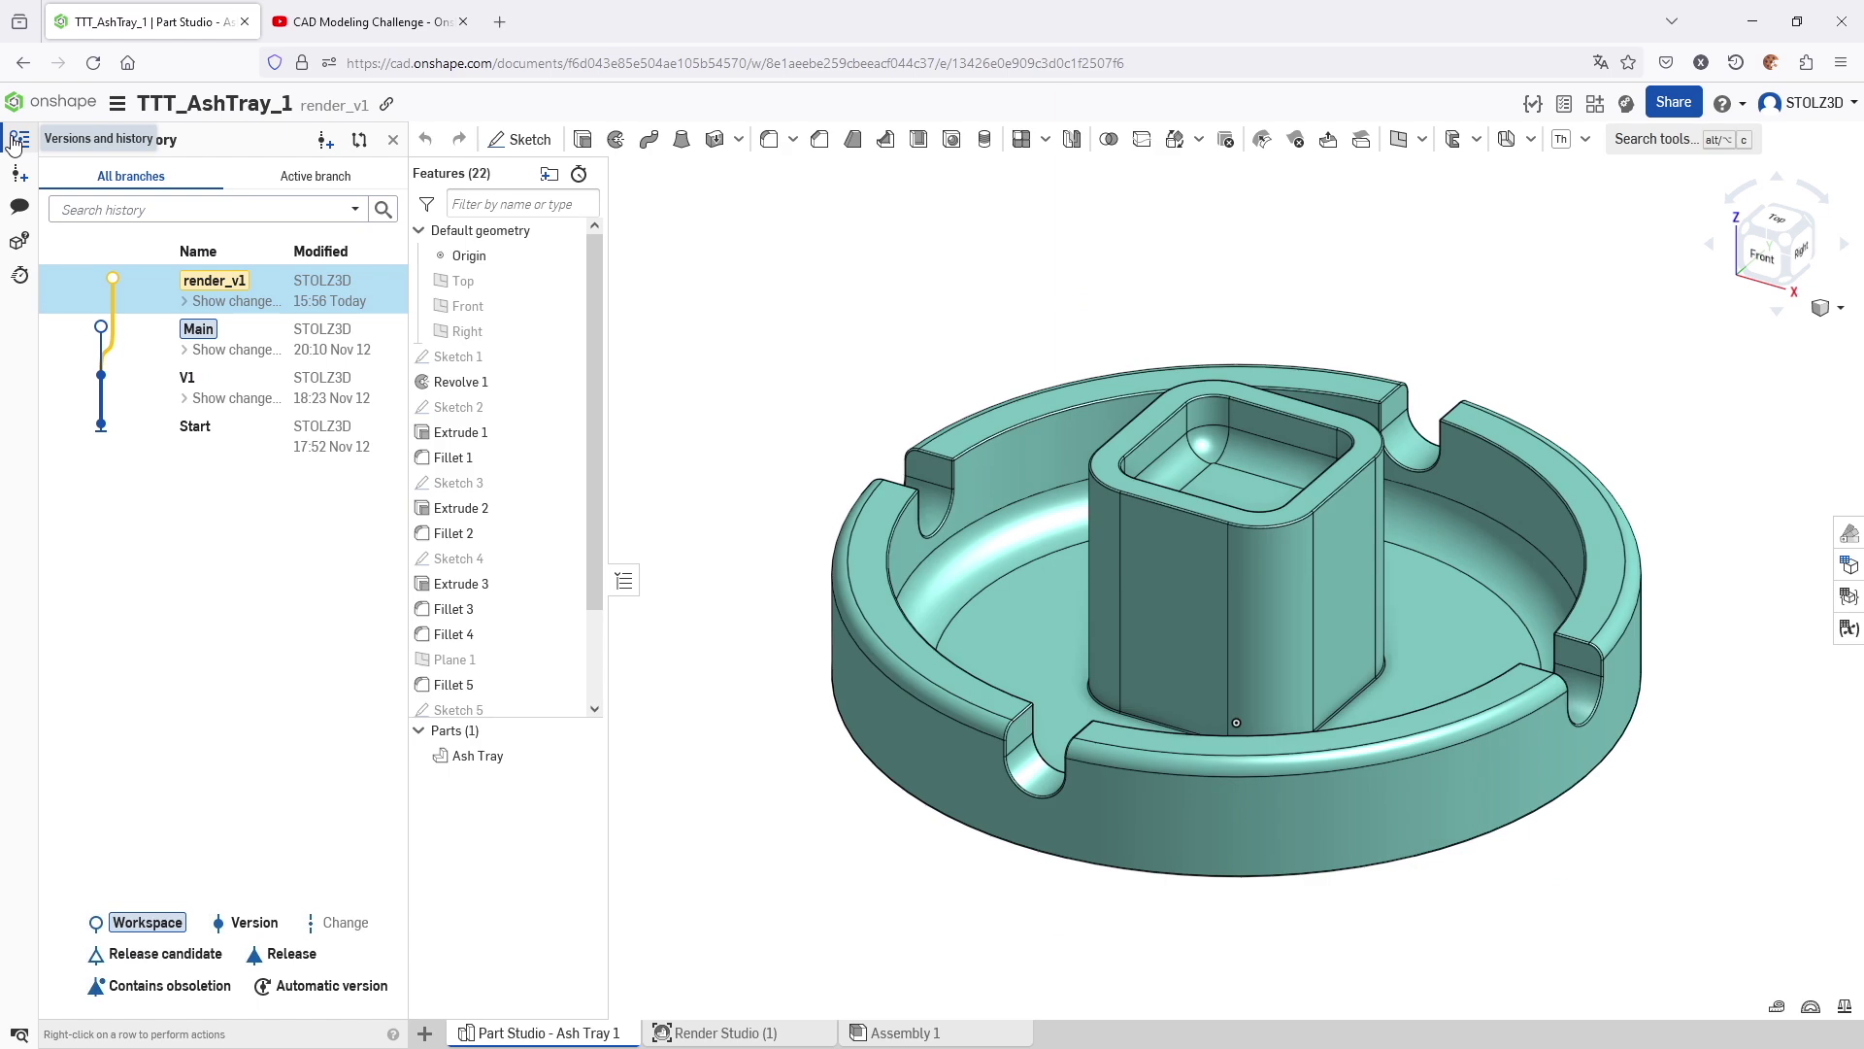
scroll(924, 776, "up", 6)
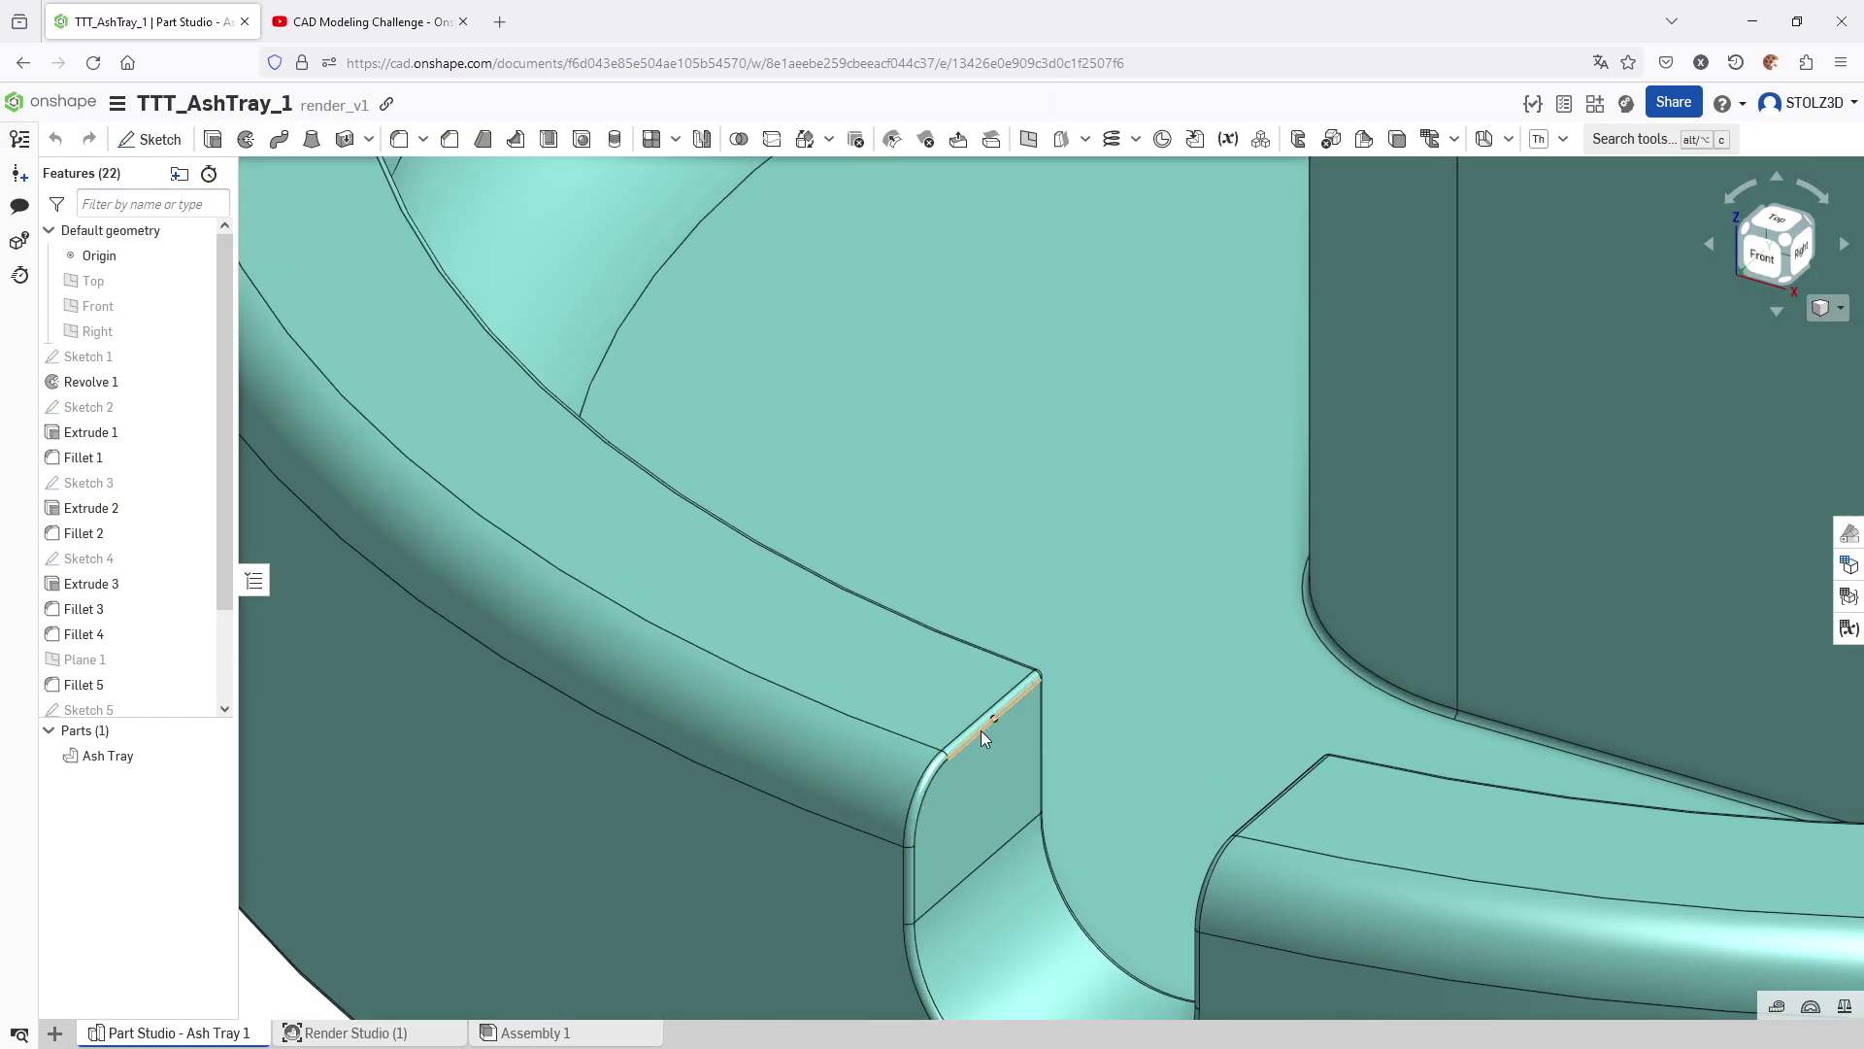
scroll(981, 731, "down", 10)
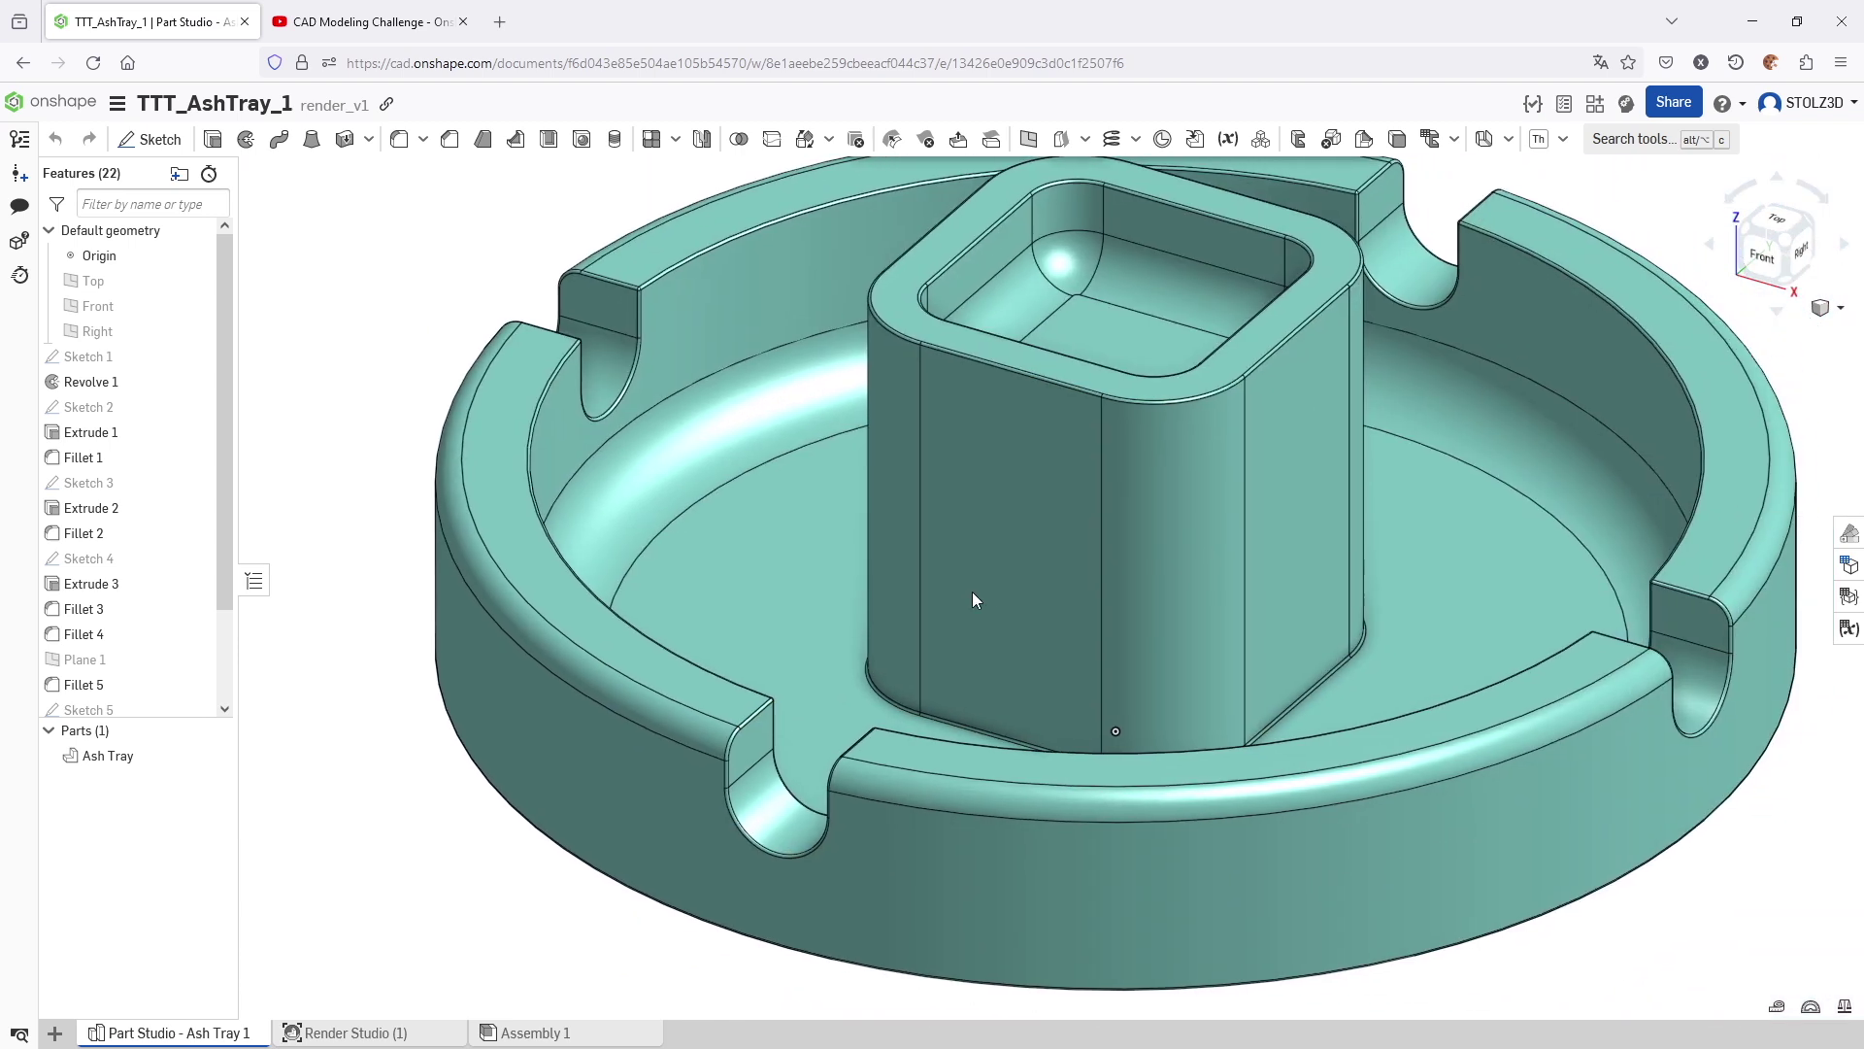
scroll(960, 599, "down", 2)
scroll(1237, 551, "down", 3)
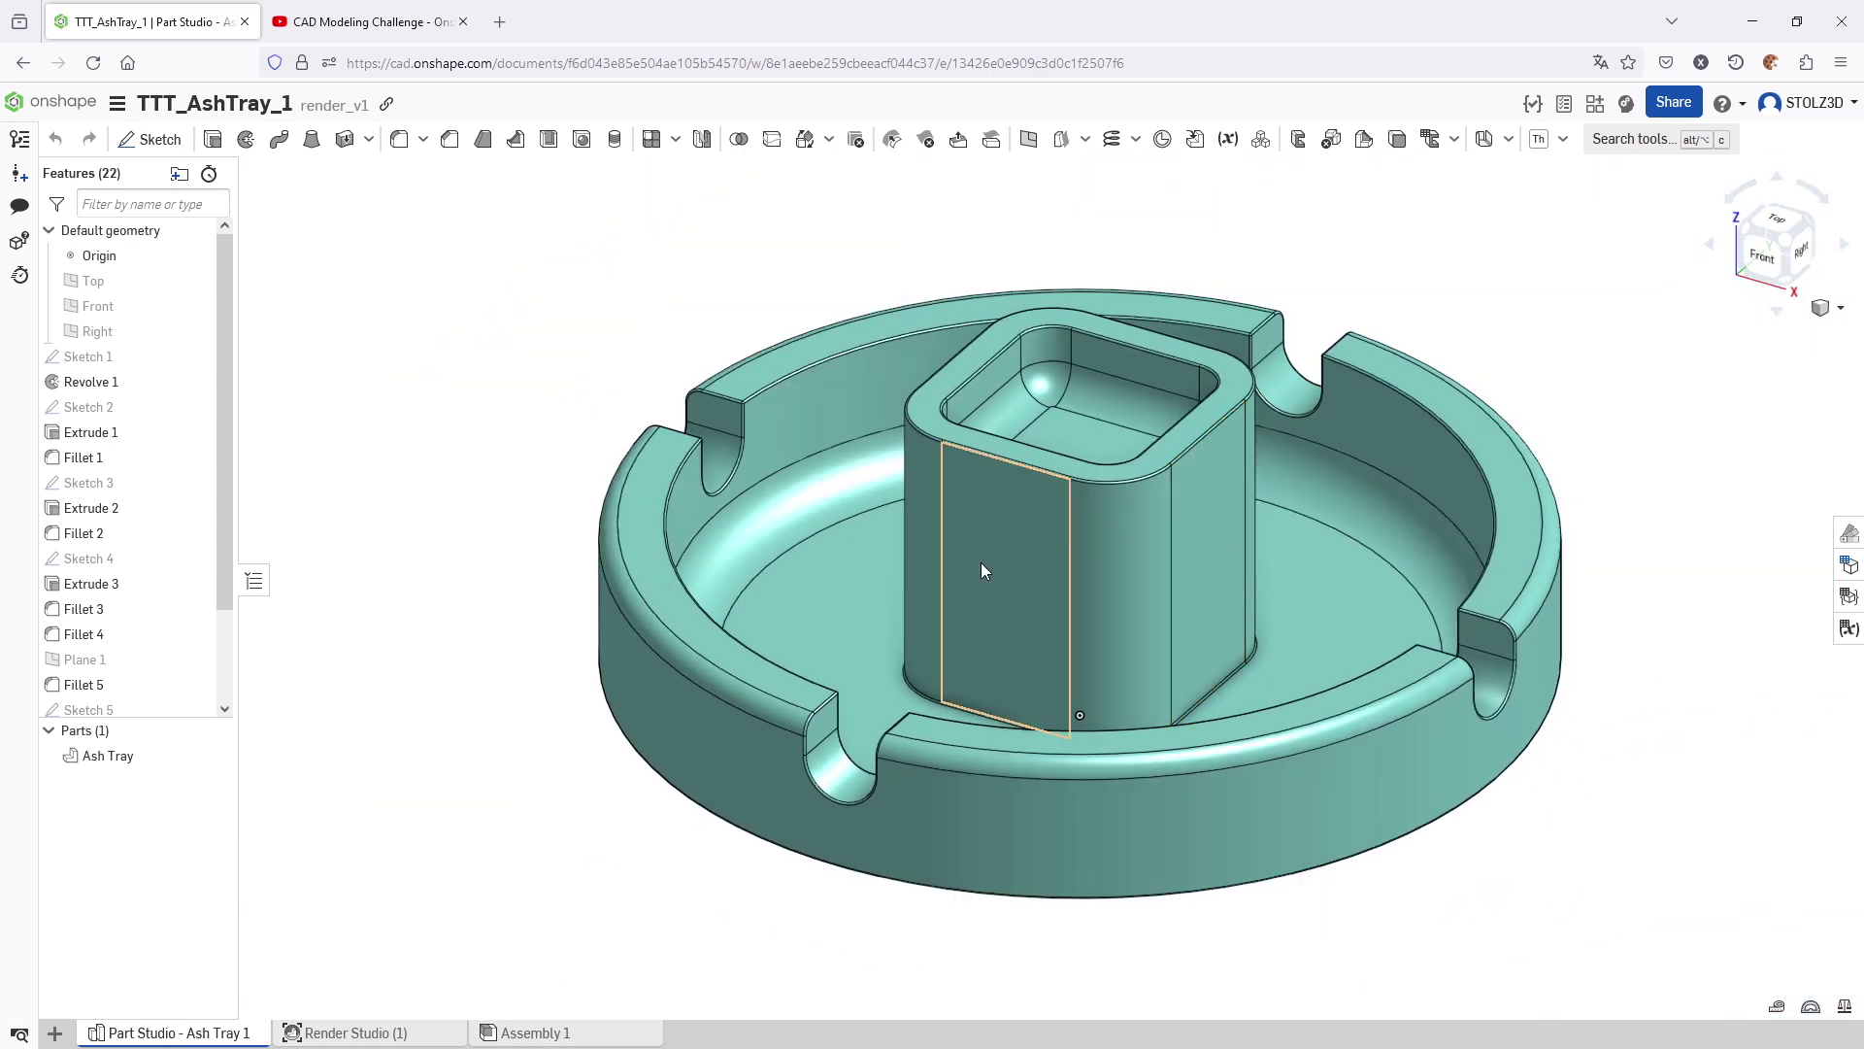
middle_click_drag(963, 561, 977, 603)
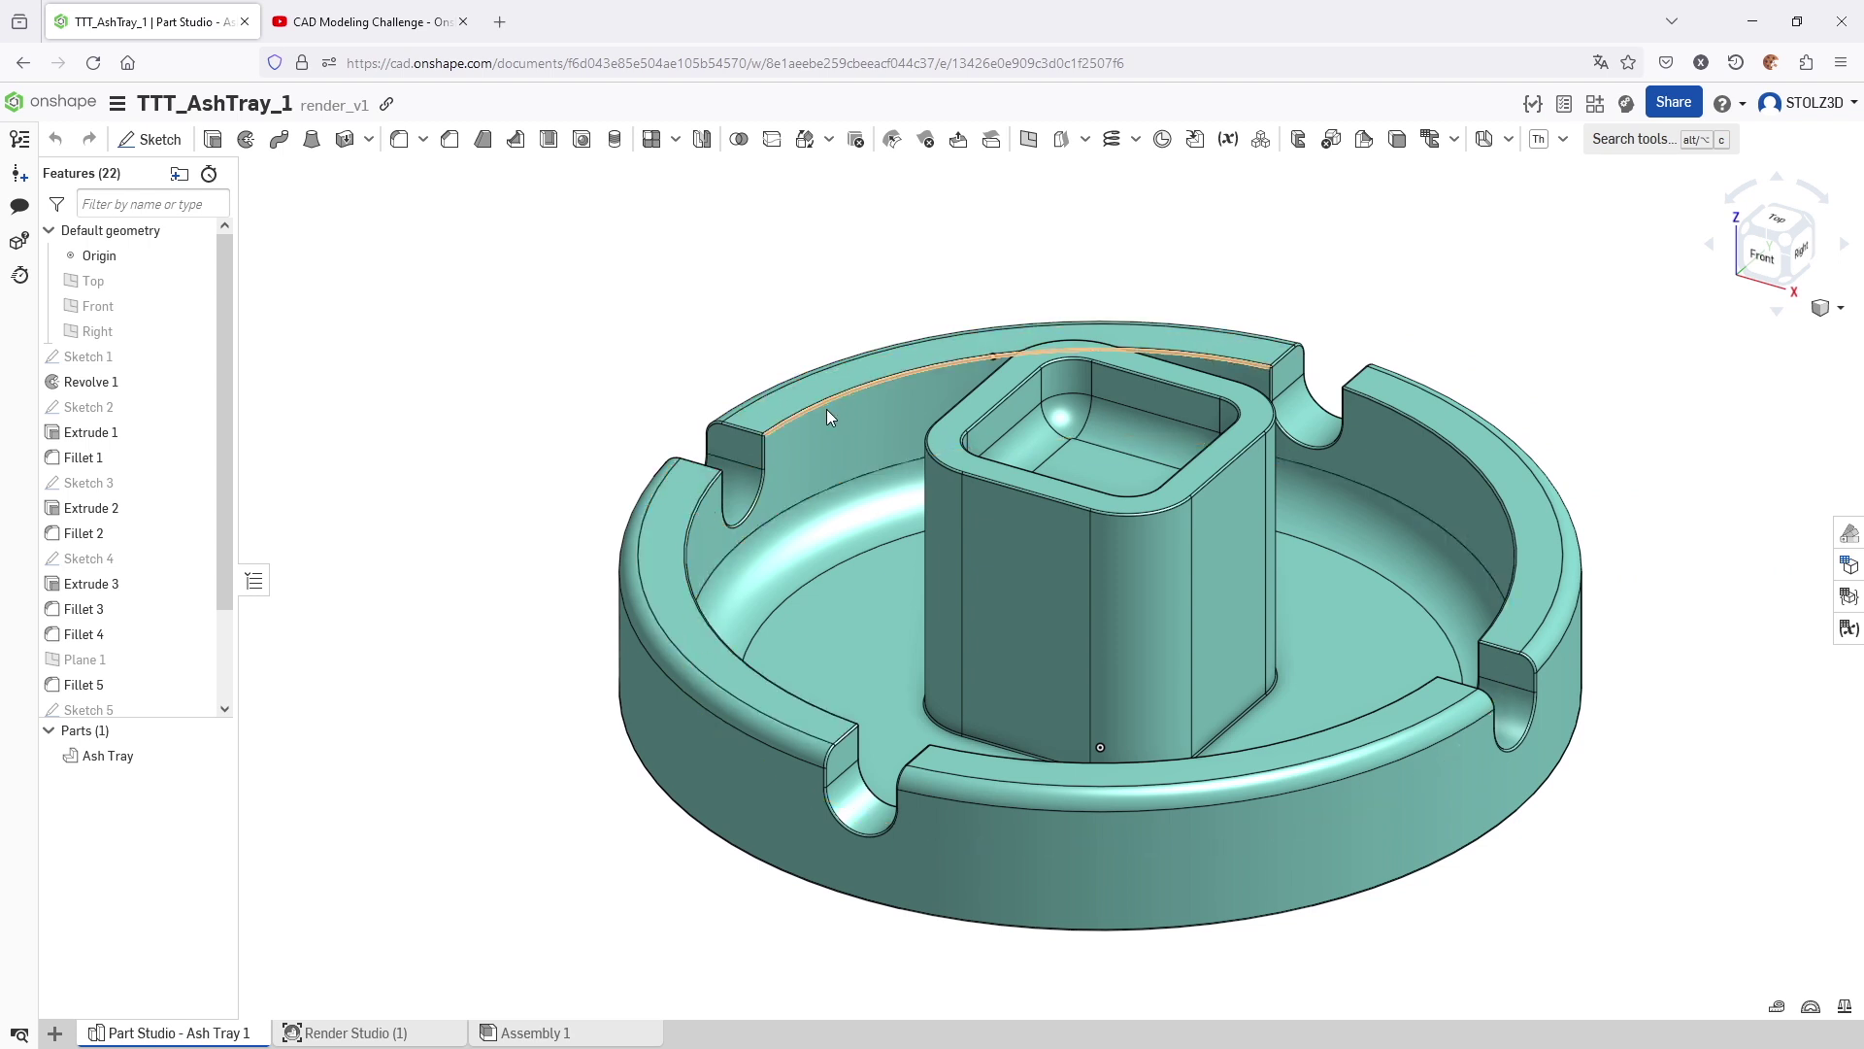
scroll(802, 416, "up", 5)
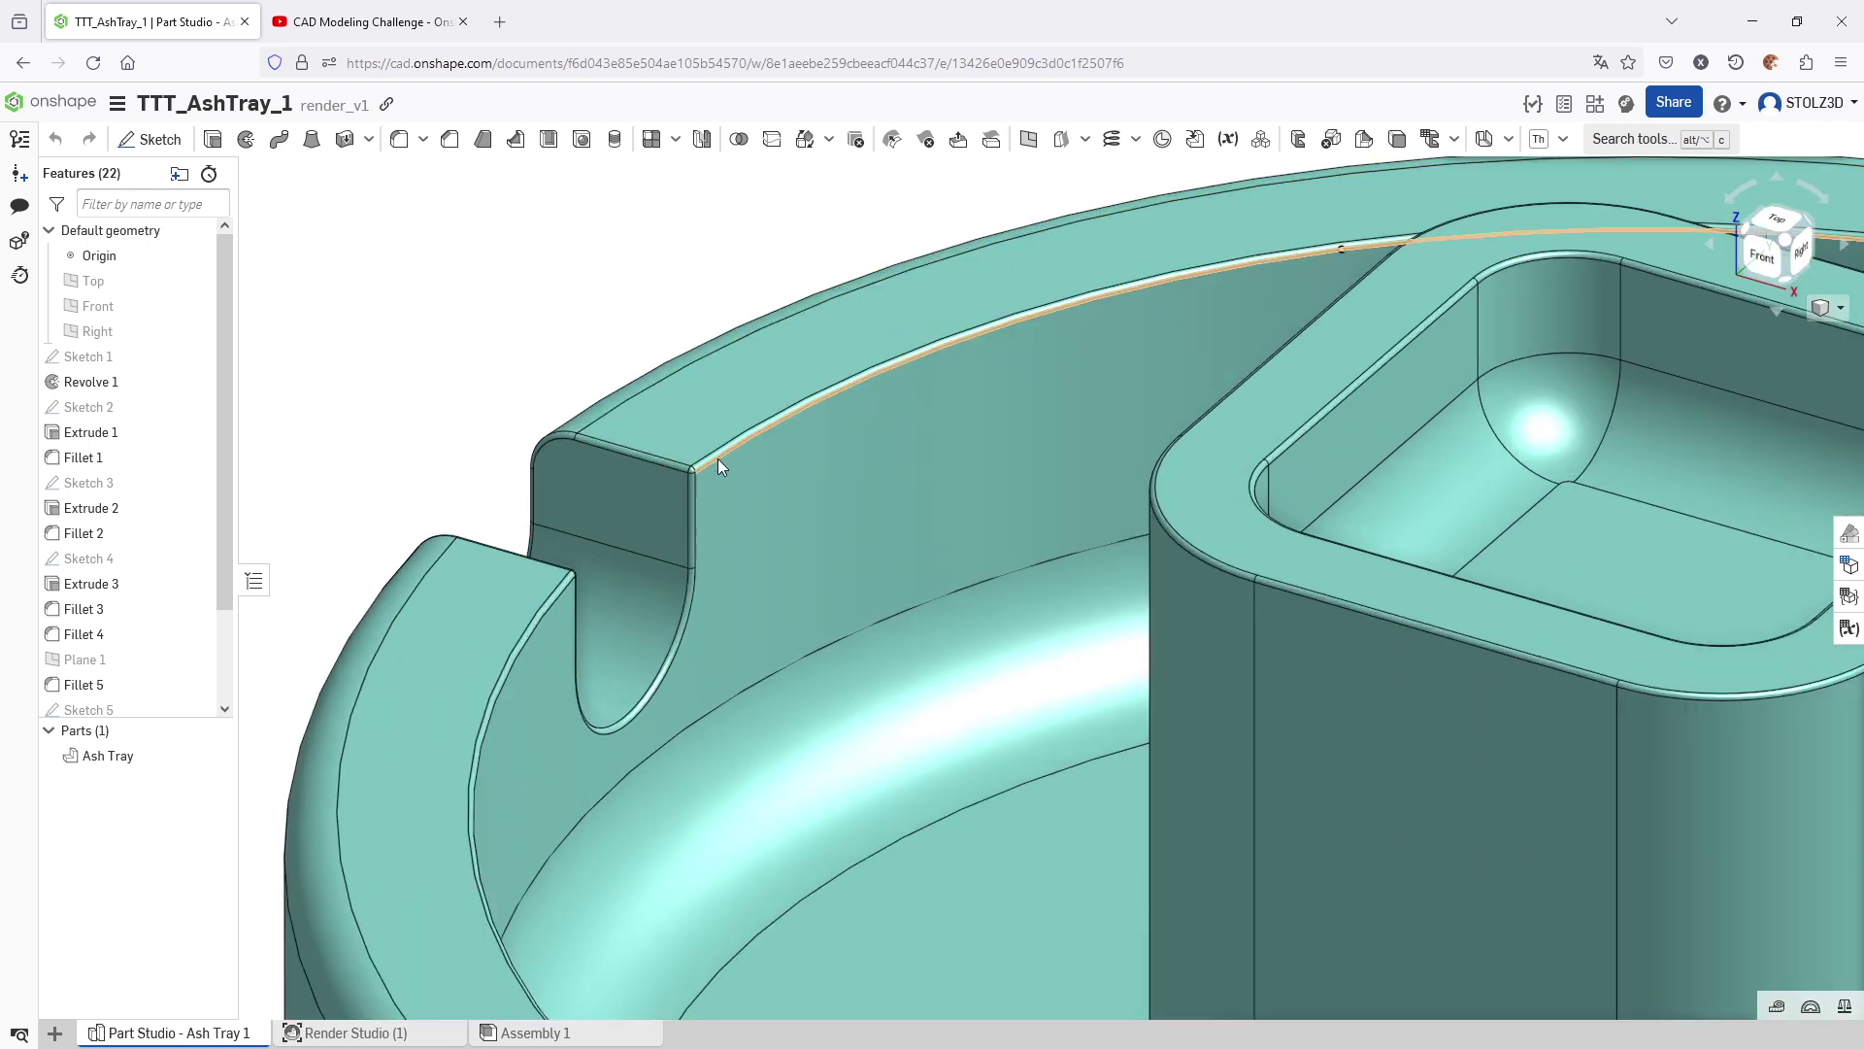
scroll(723, 462, "down", 10)
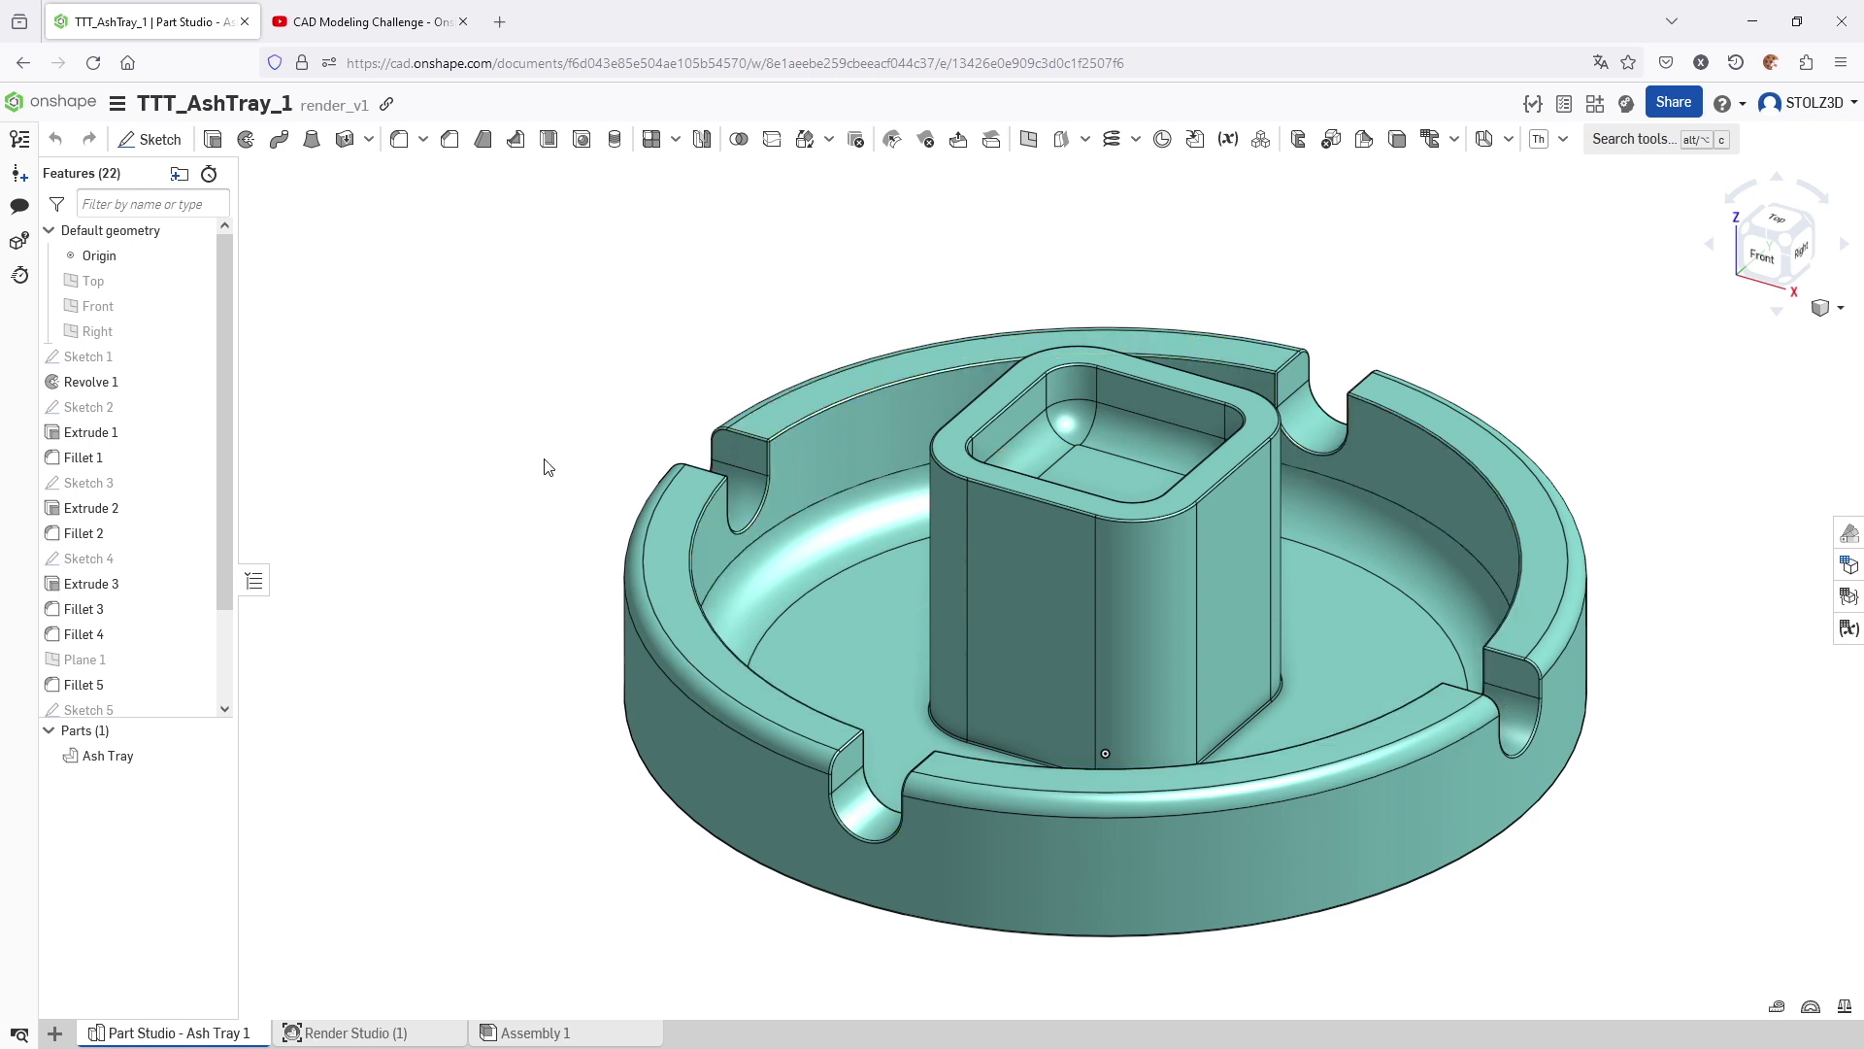
left_click(19, 139)
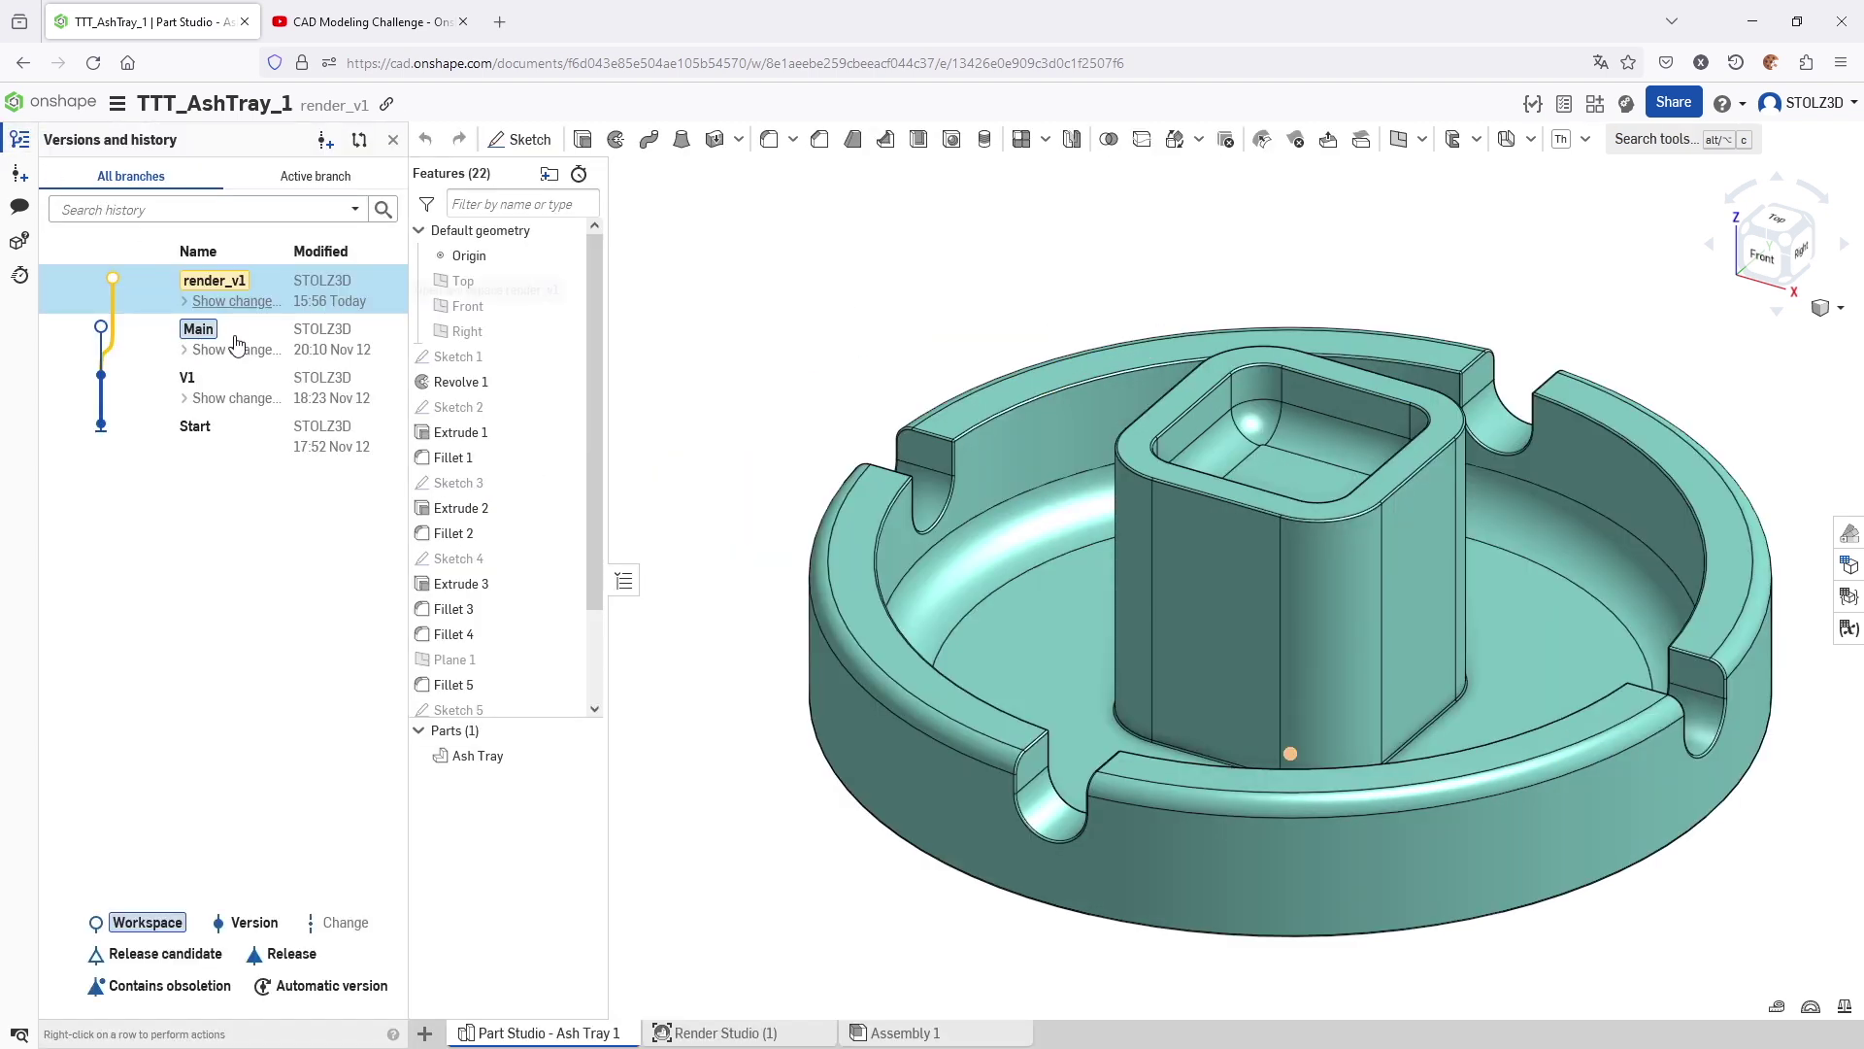
left_click(27, 146)
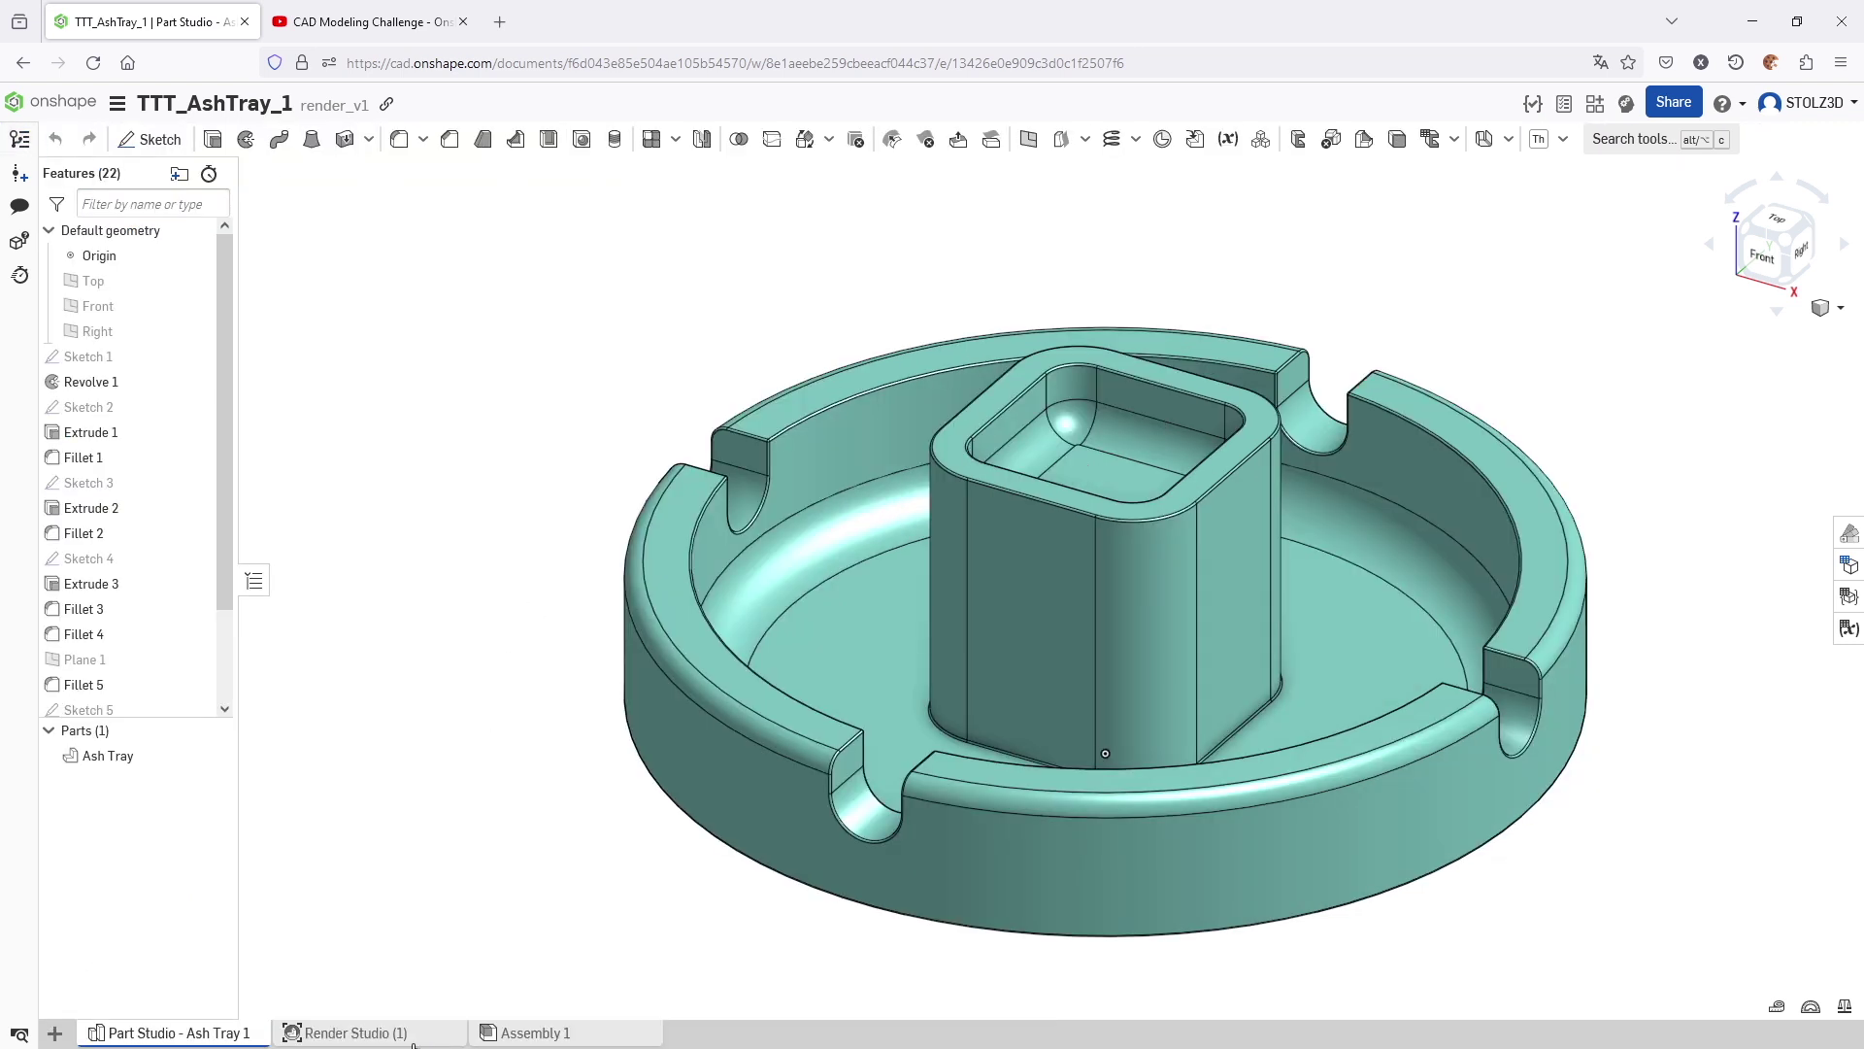
- Open the autosave scene in Render Studio and enlarge the Appearances library
left_click(403, 1037)
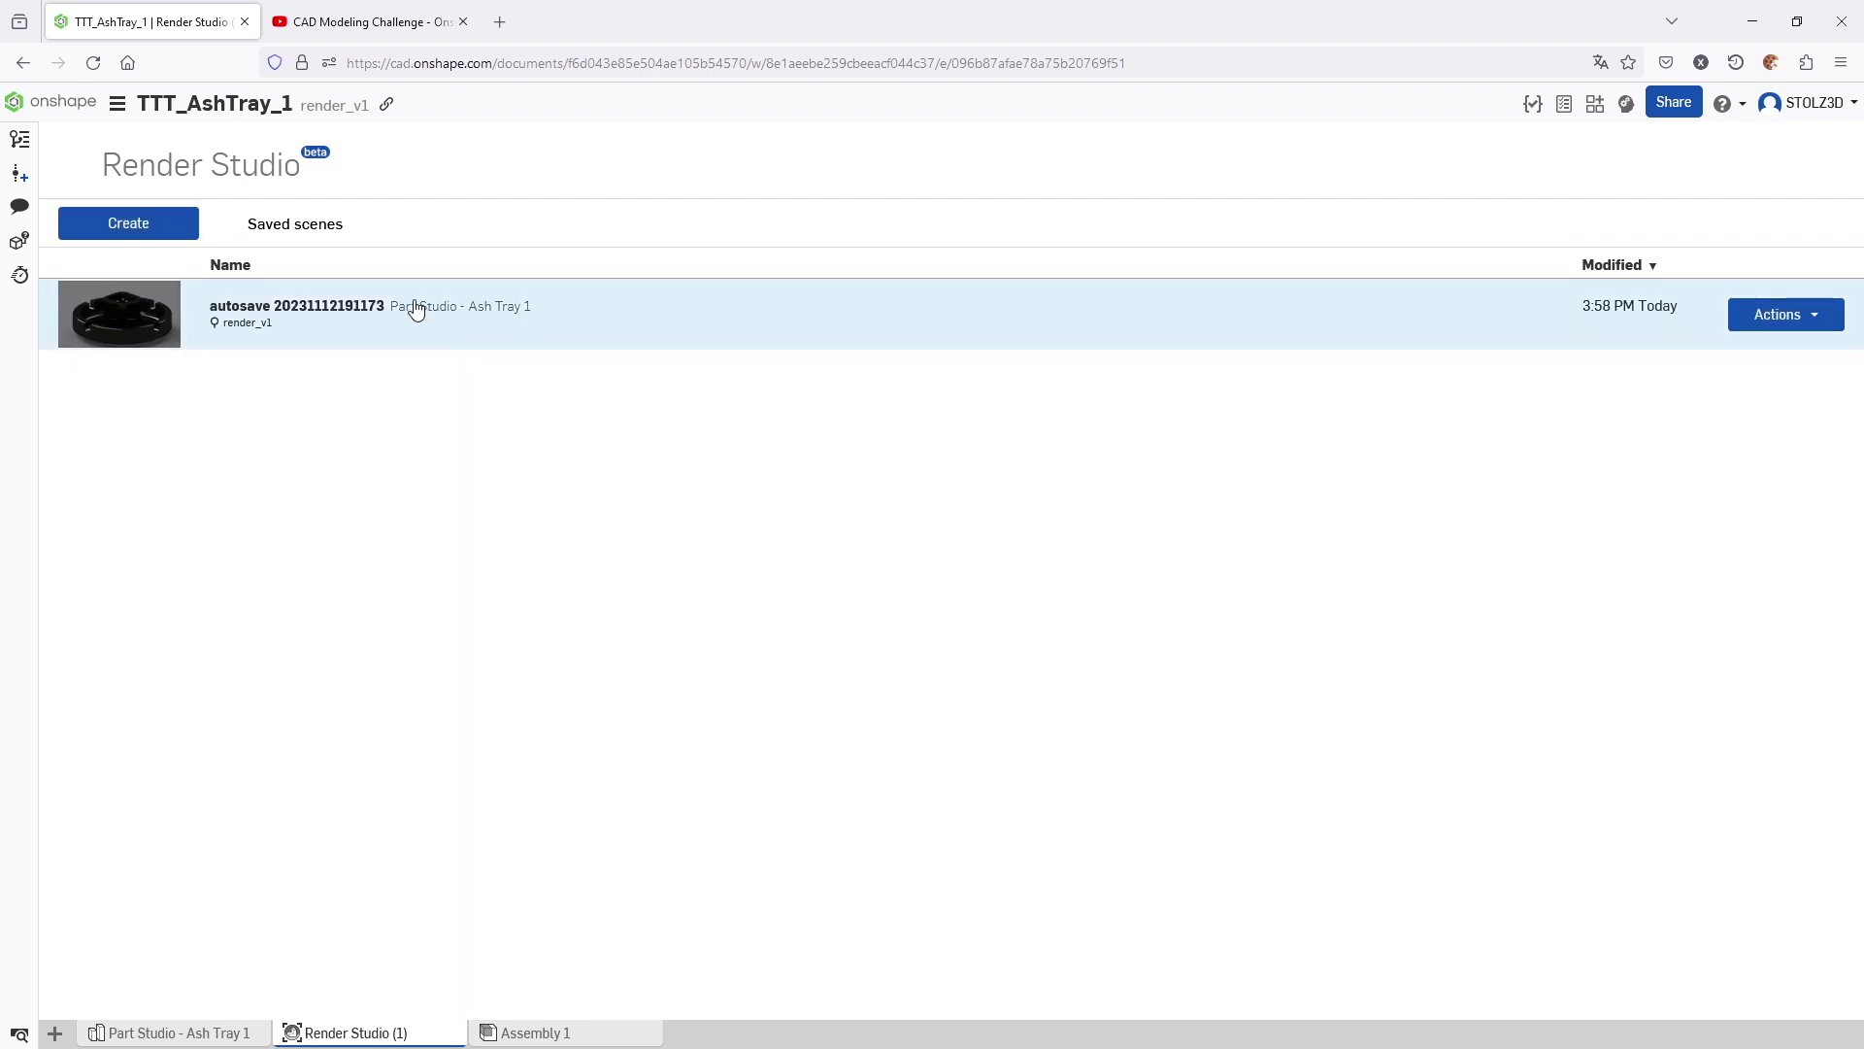
left_click(331, 307)
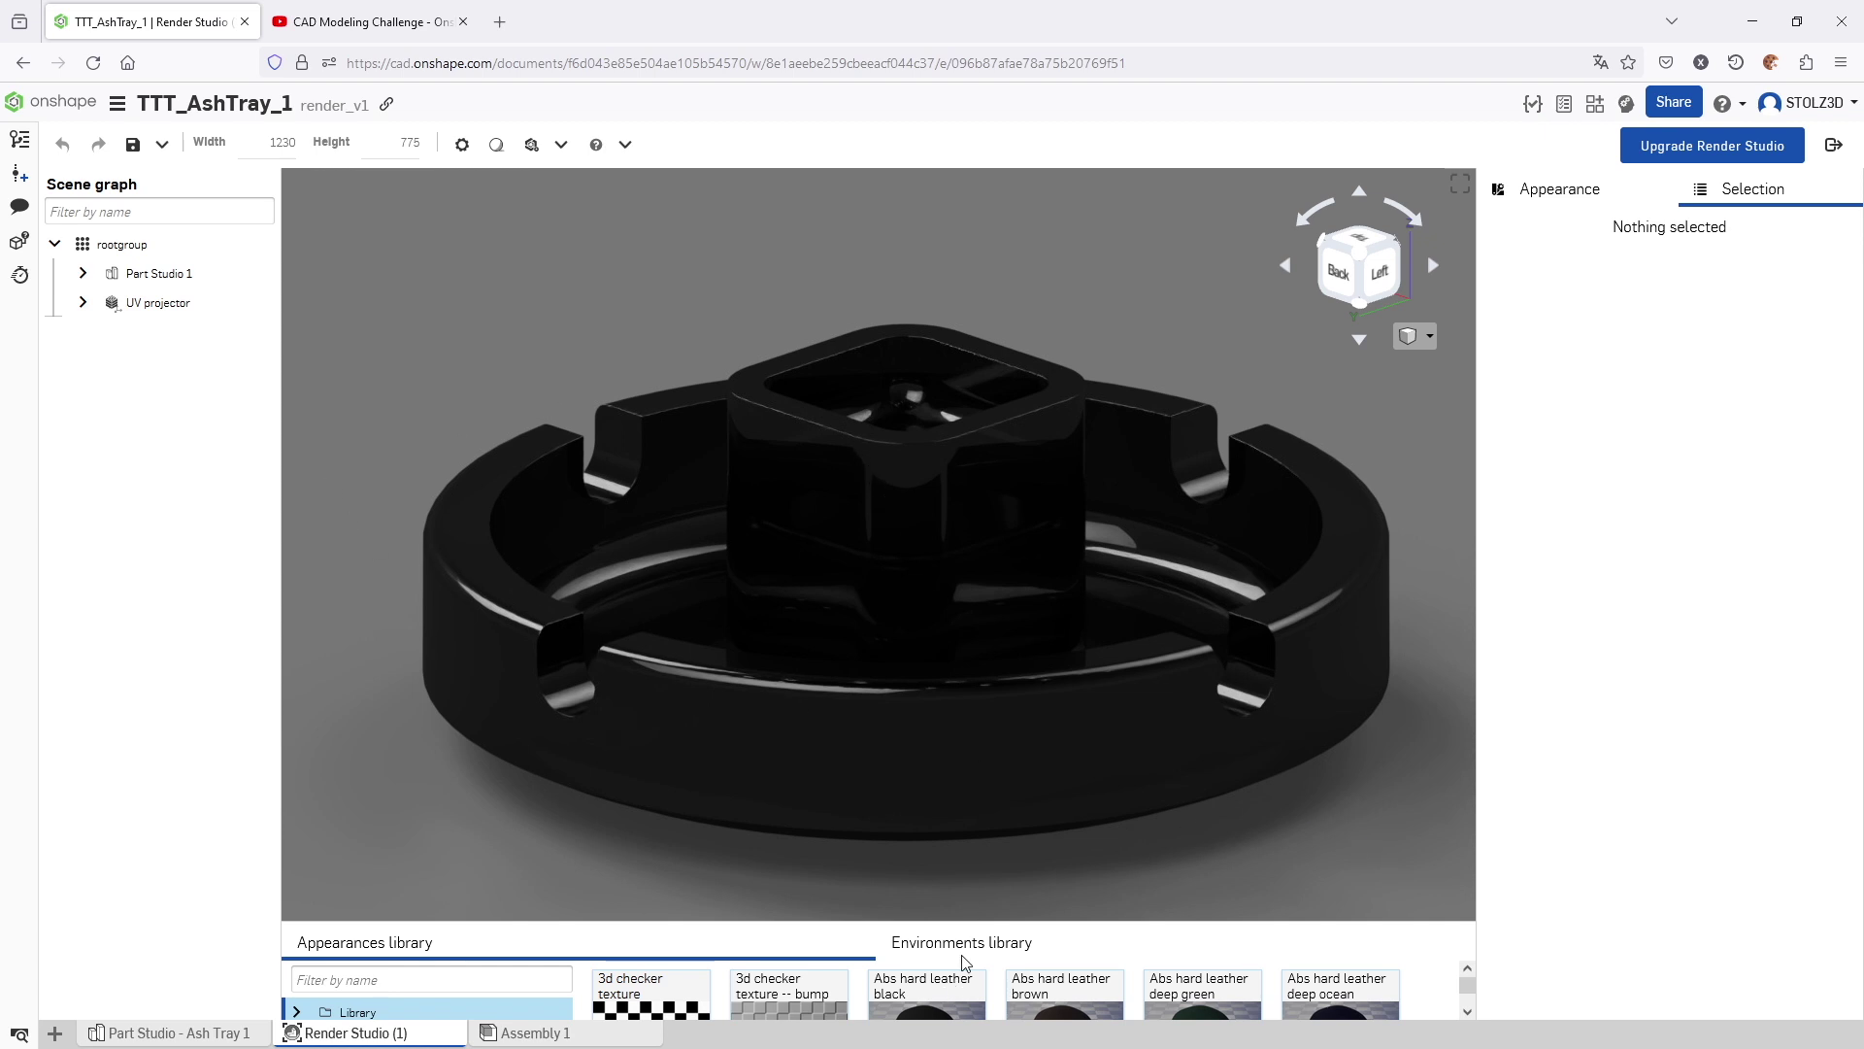
left_click_drag(998, 844, 1003, 687)
- Filter appearances by 'plastic' and assign green FFF 3D print thermoplastic to the Ash Tray
left_click(371, 745)
type("plastic")
key("ctrl+a")
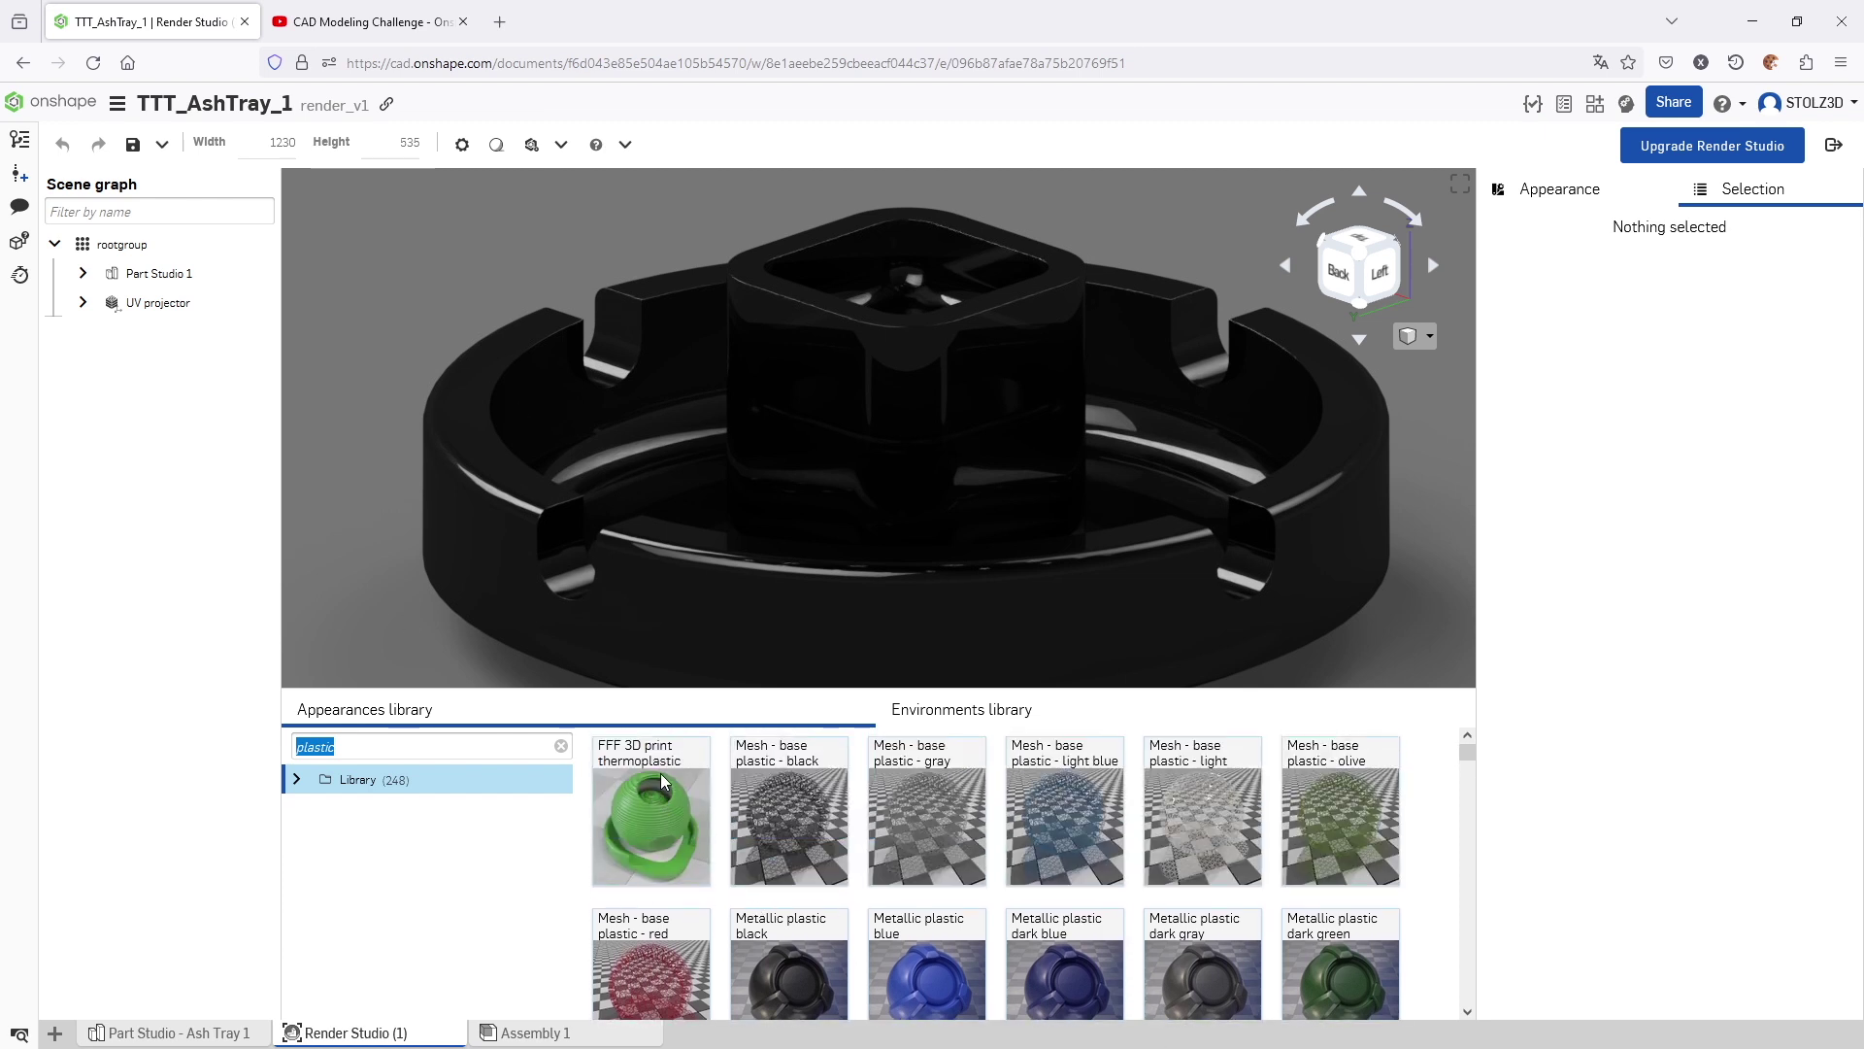
left_click_drag(663, 802, 503, 544)
left_click(659, 567)
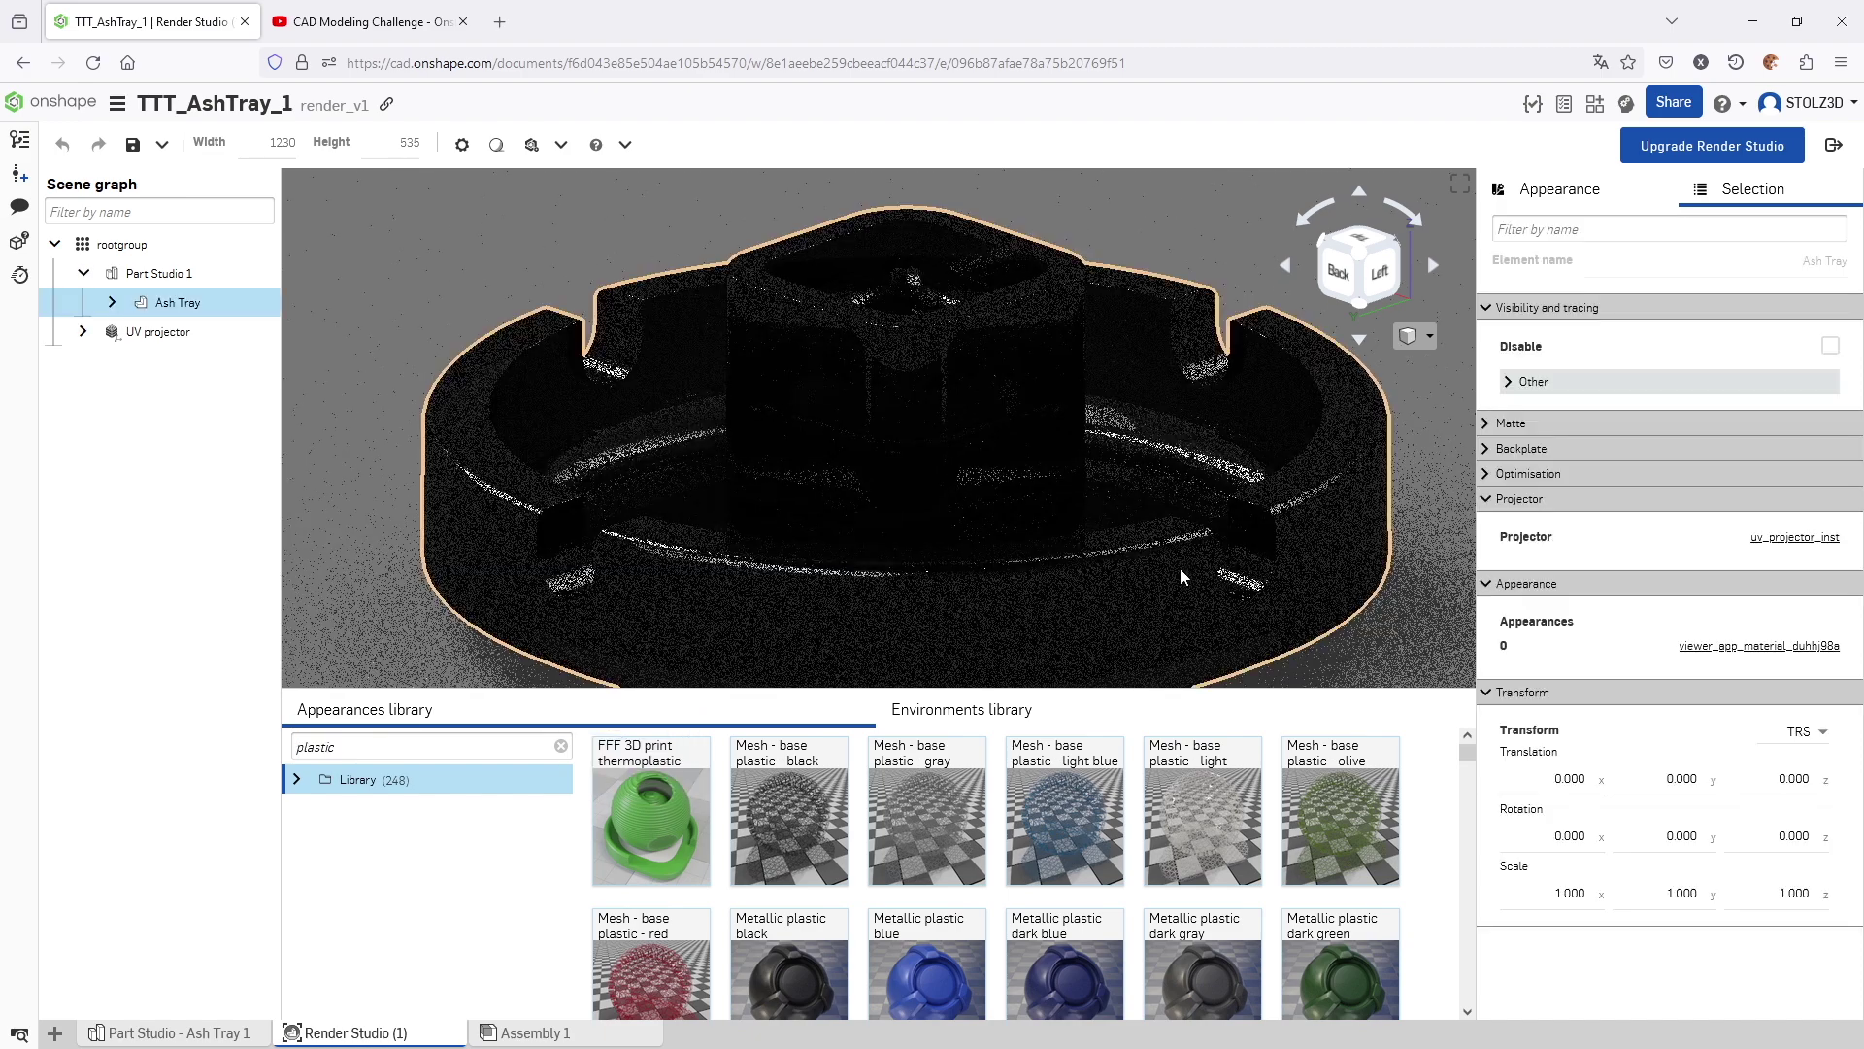
left_click_drag(1193, 704, 1212, 874)
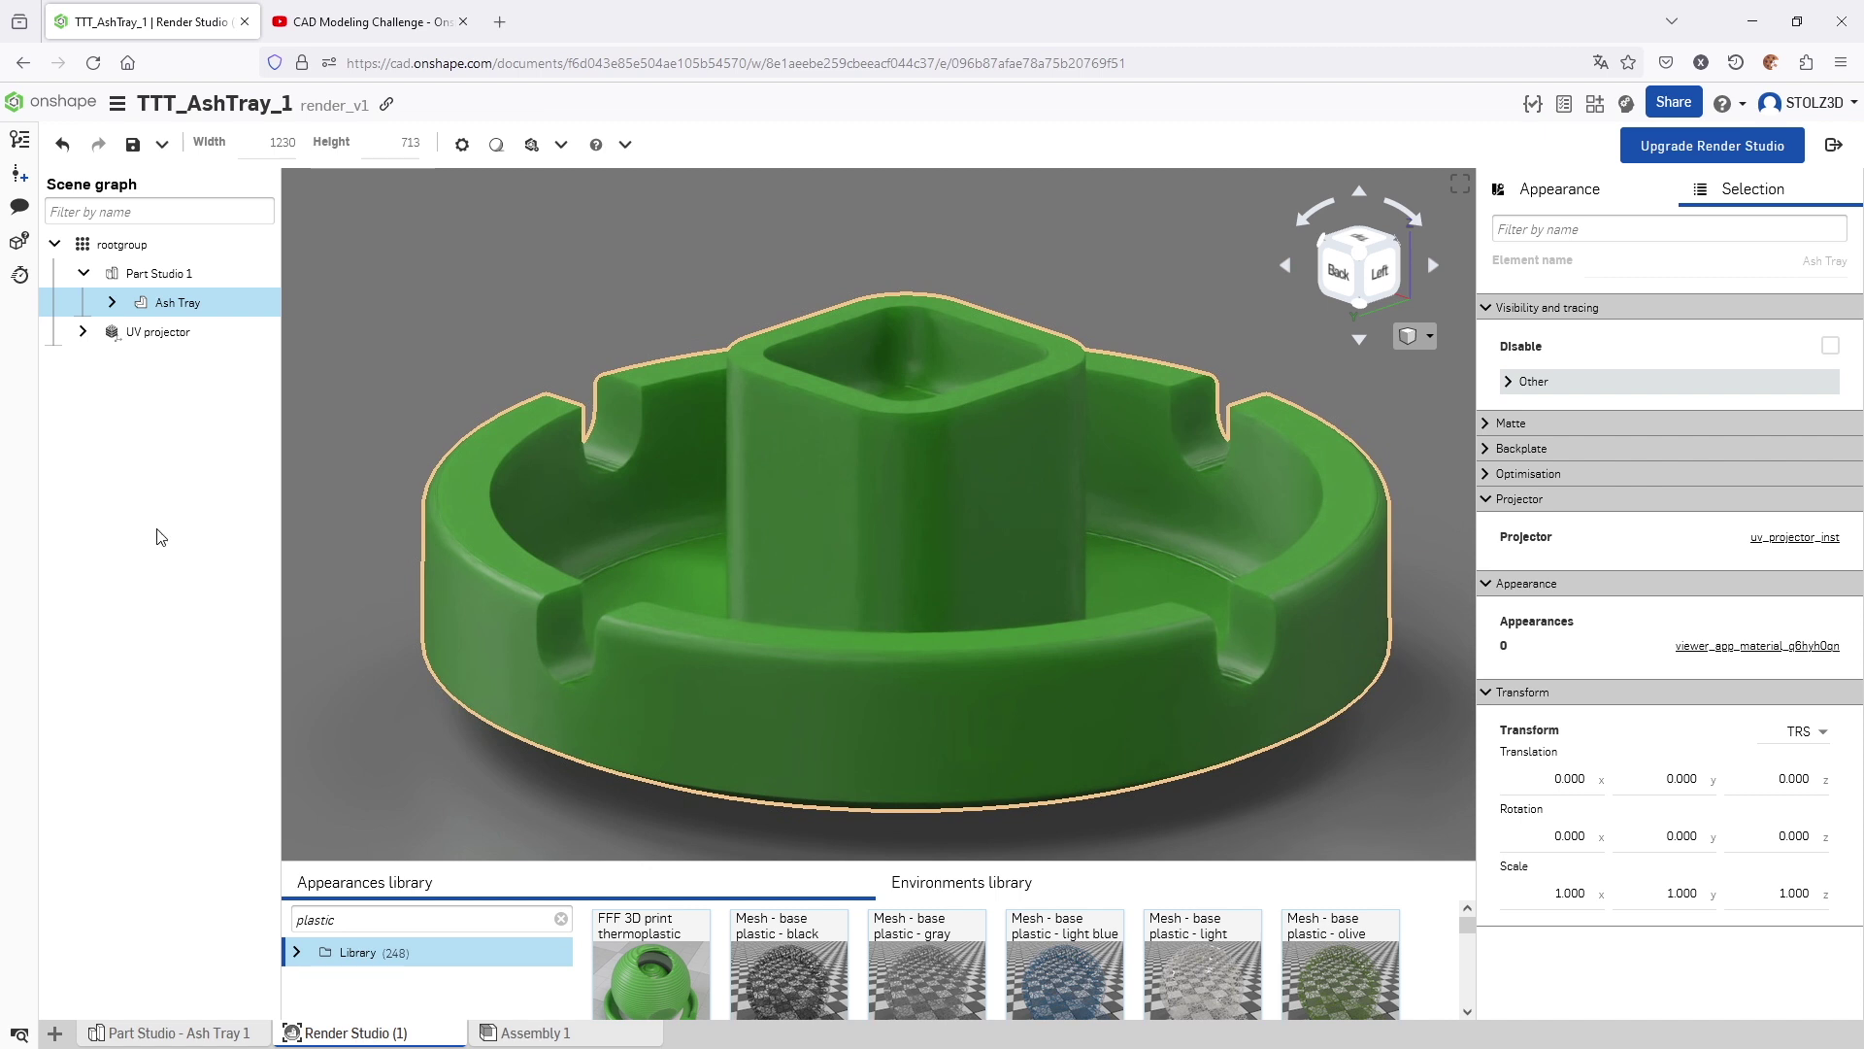
scroll(1267, 693, "up", 10)
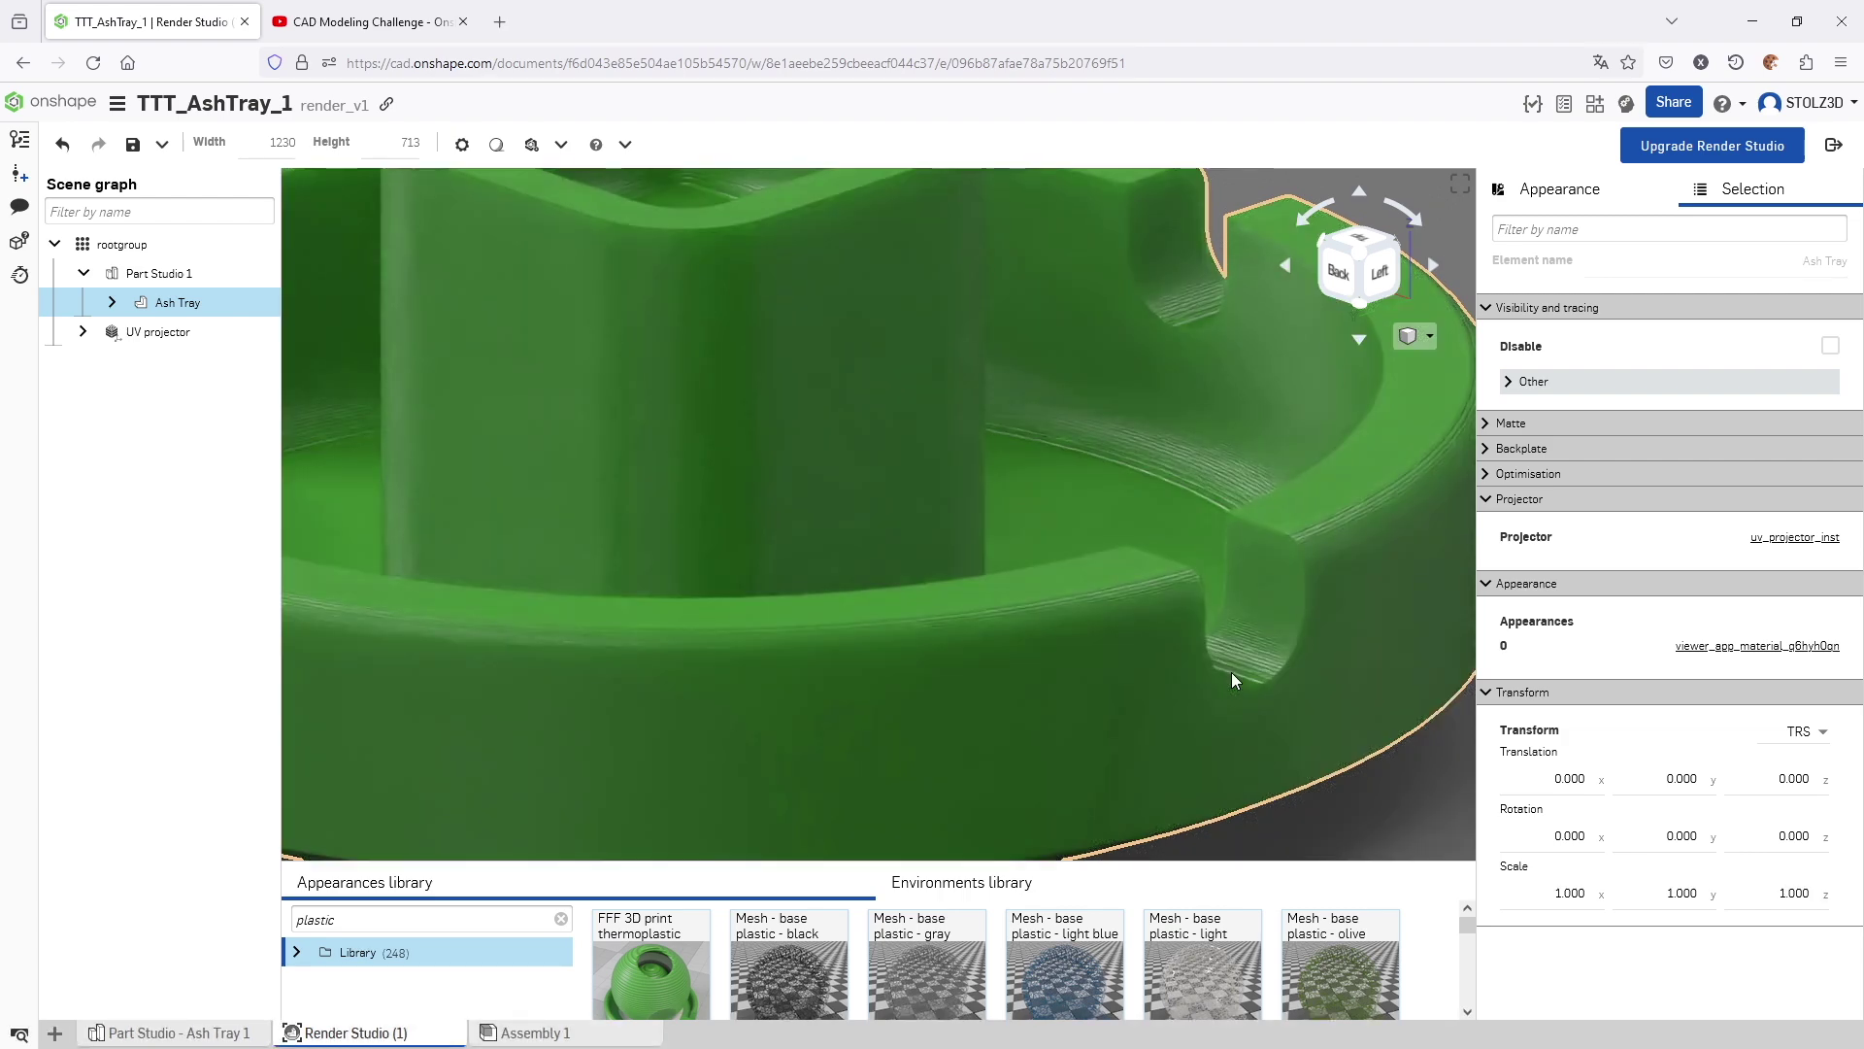
scroll(1209, 666, "down", 5)
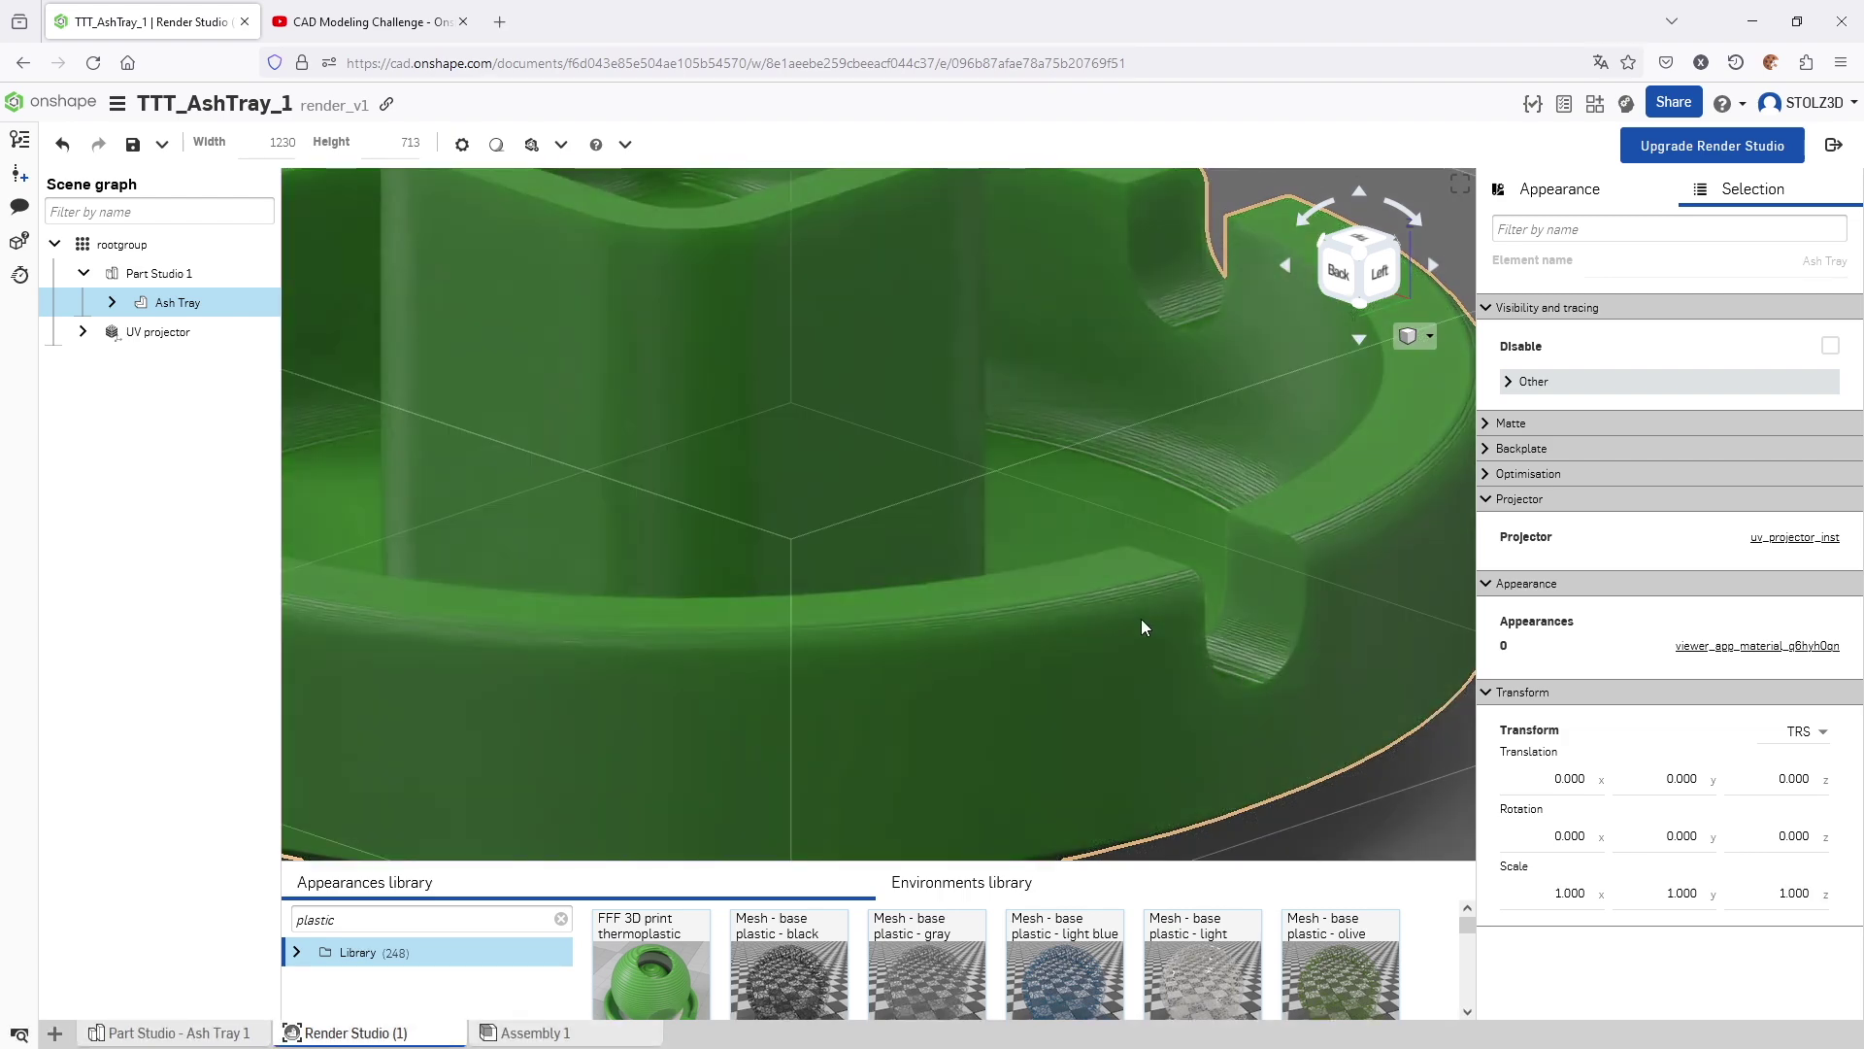
scroll(568, 736, "down", 5)
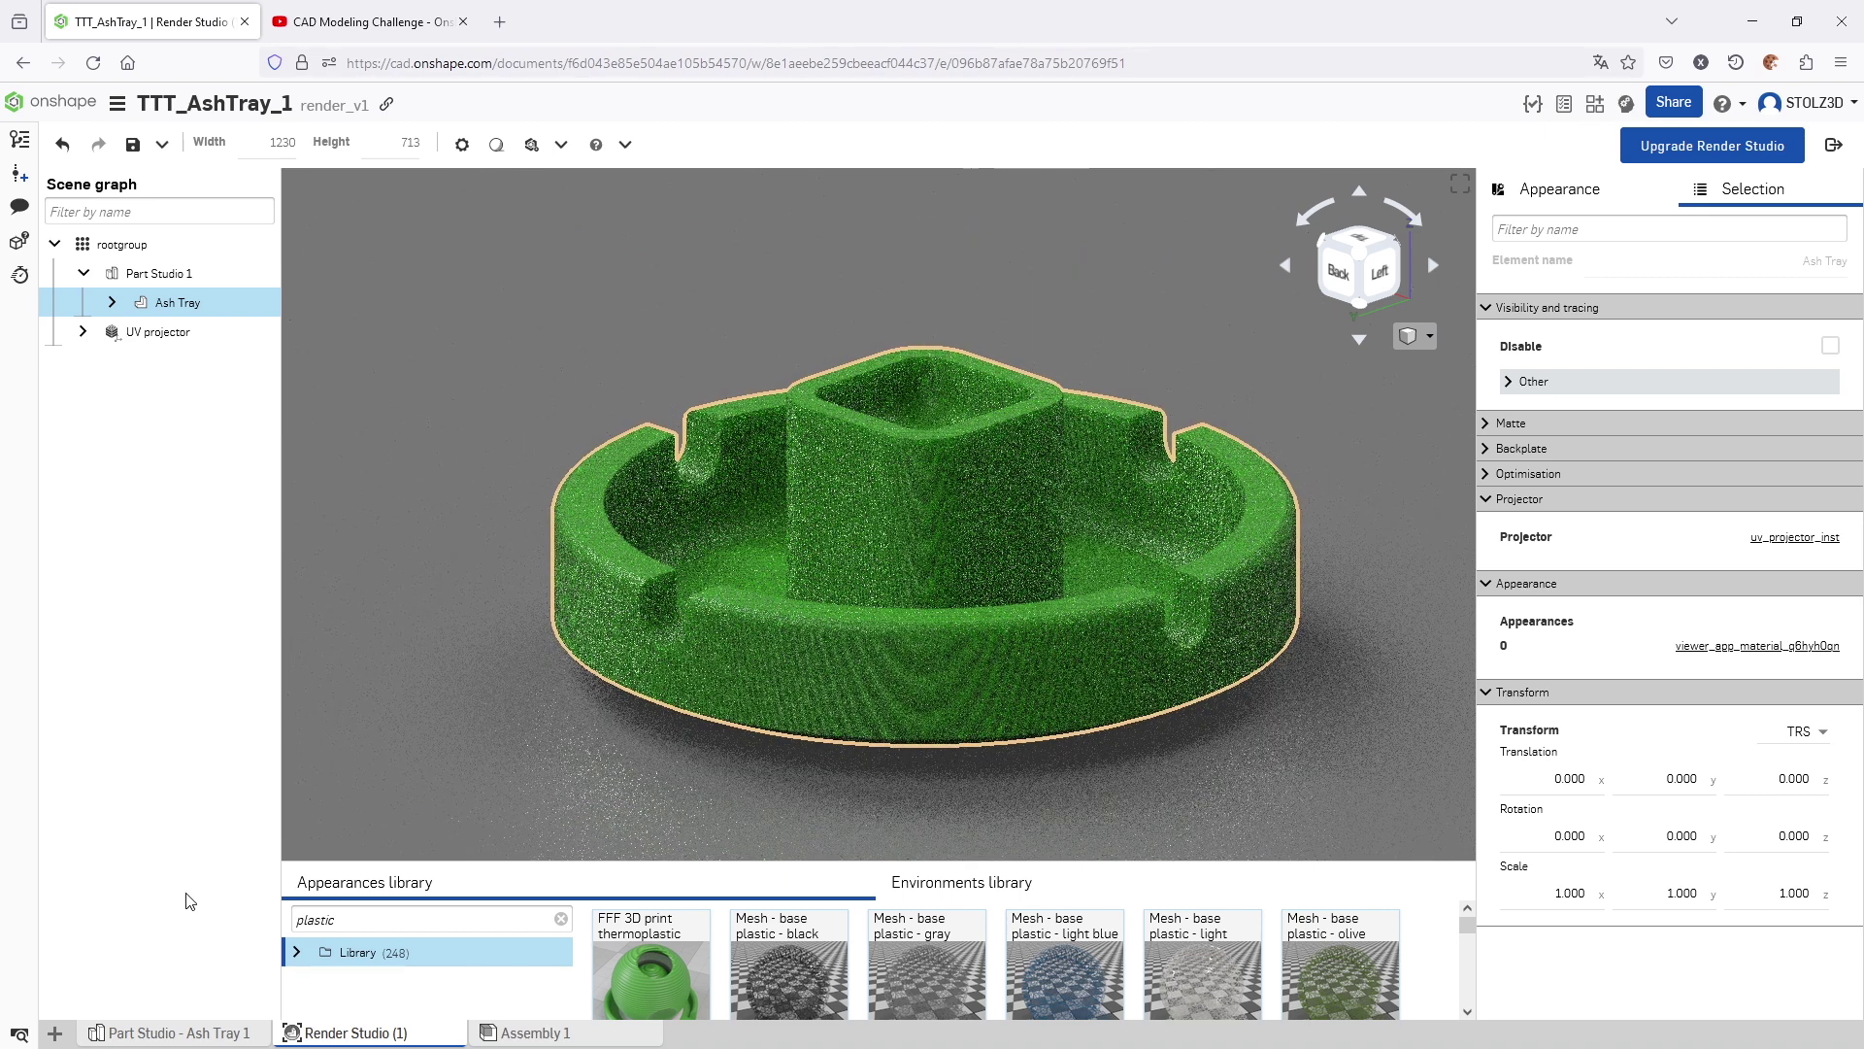
- Return to Part Studio - Ash Tray 1, inspect the underside, and reset to isometric view
left_click(161, 1035)
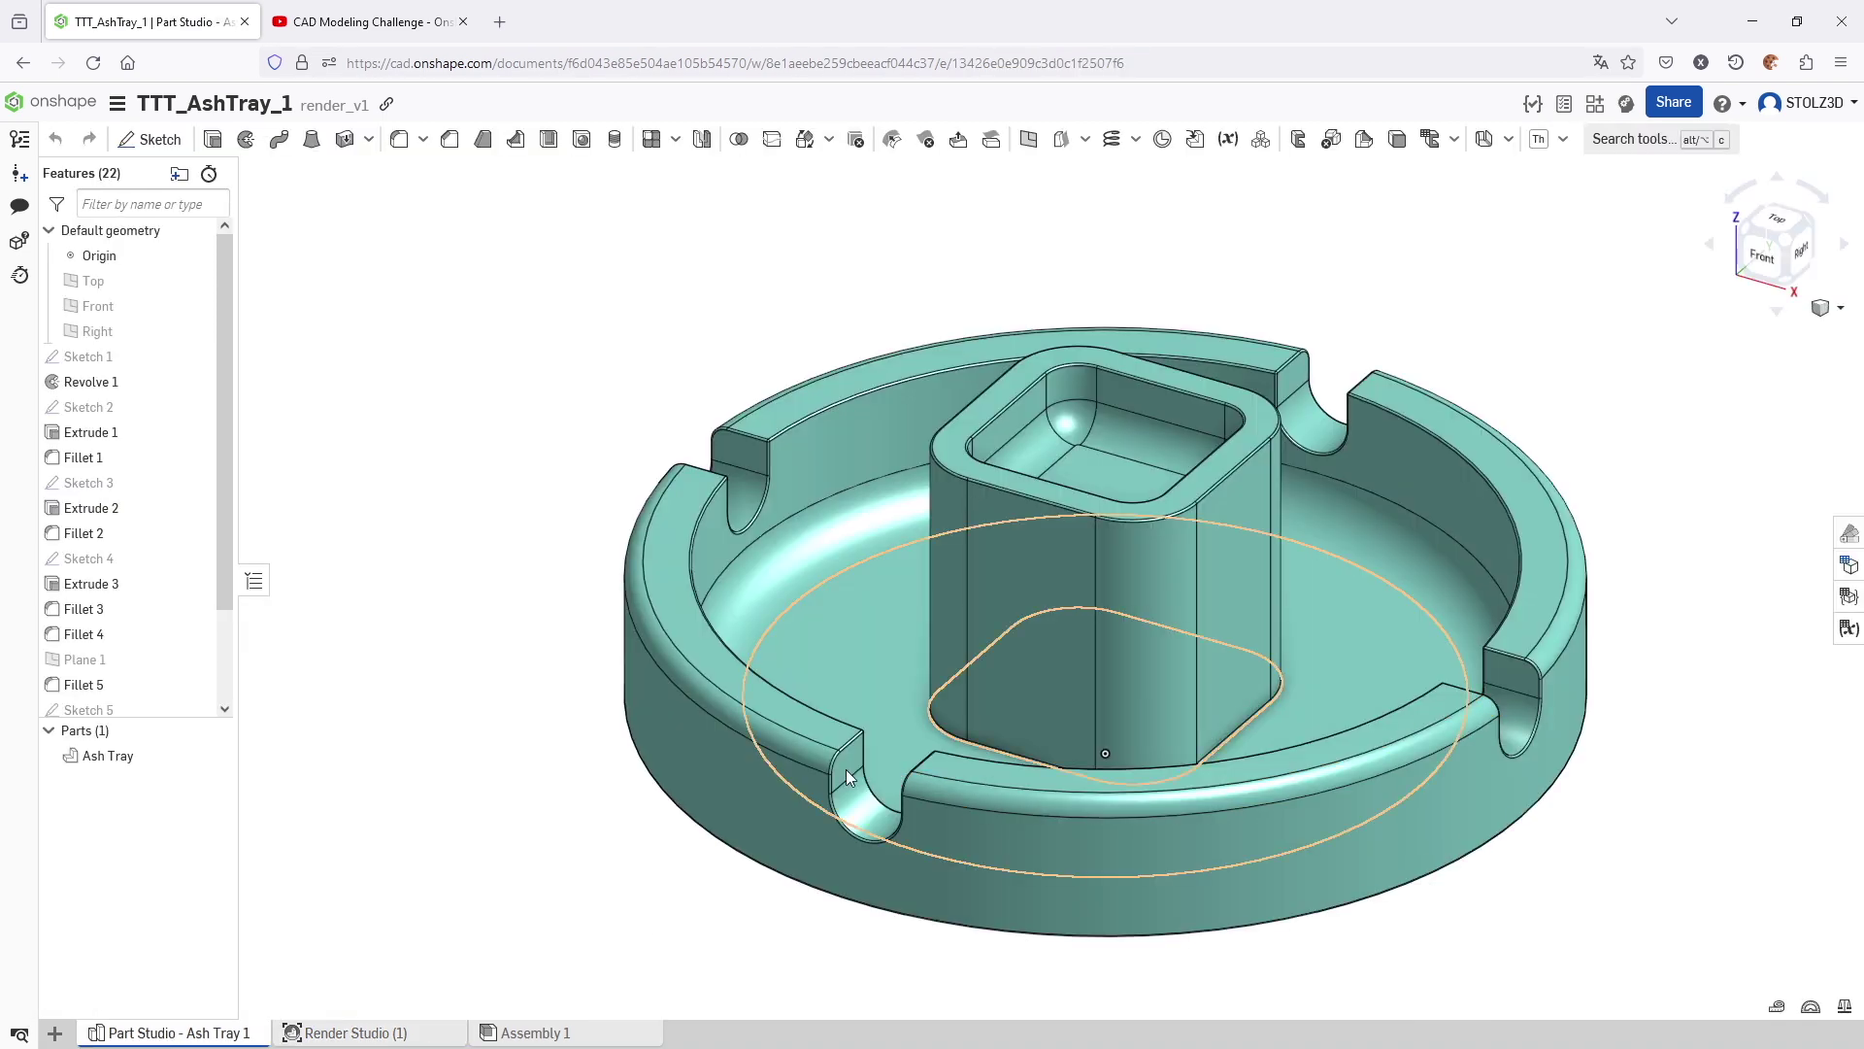
middle_click_drag(775, 765, 415, 791)
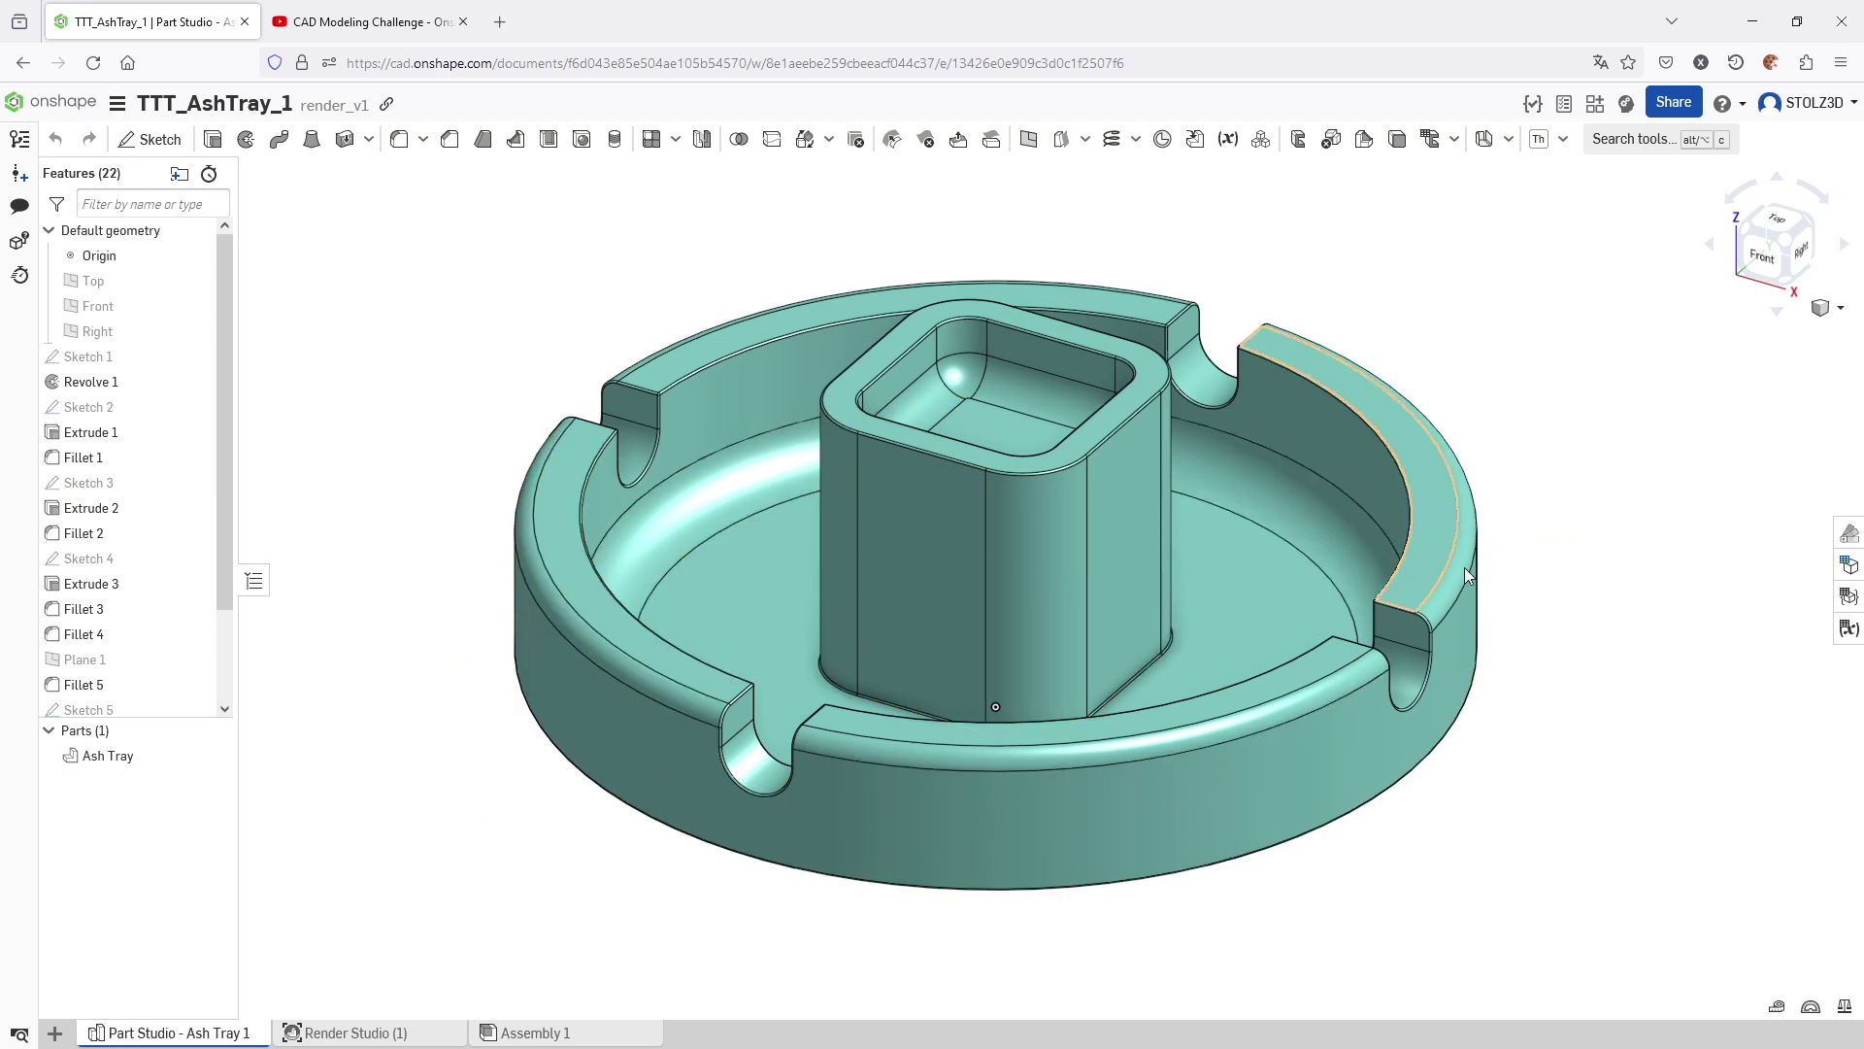
right_click_drag(1625, 612, 1519, 556)
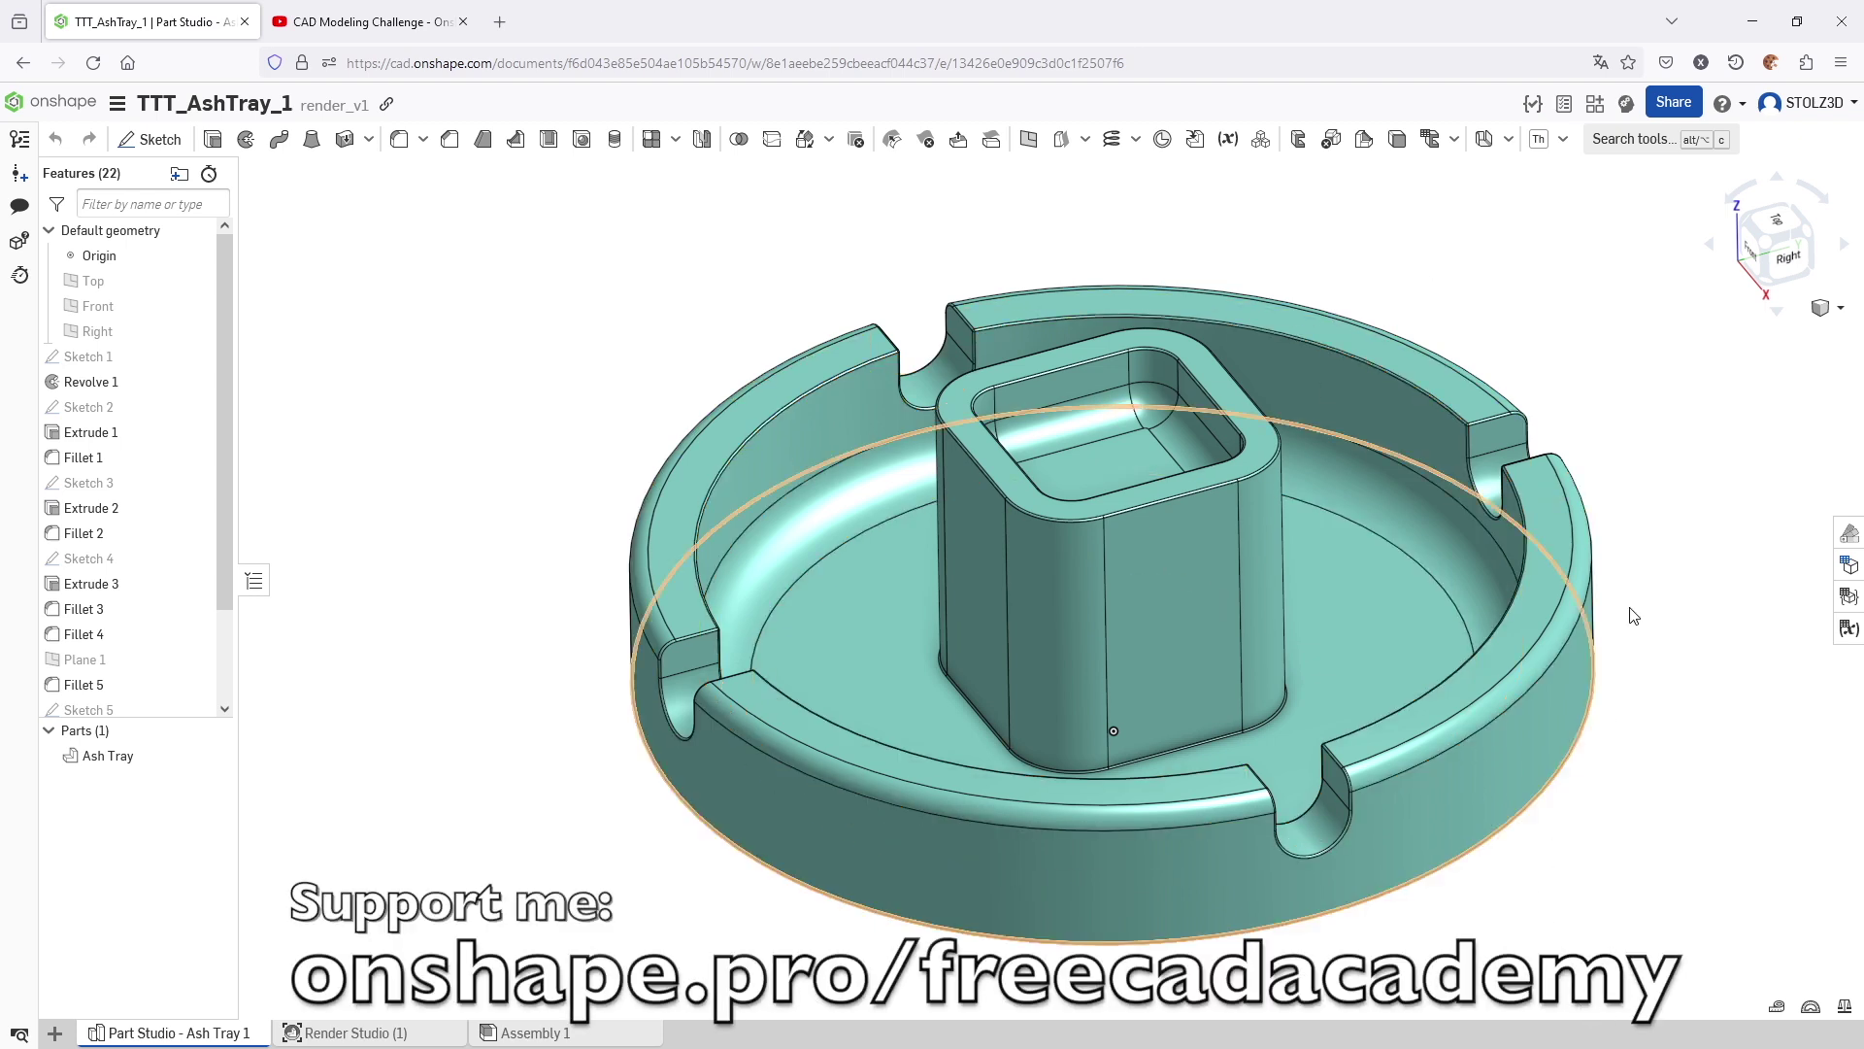
left_click(1769, 260)
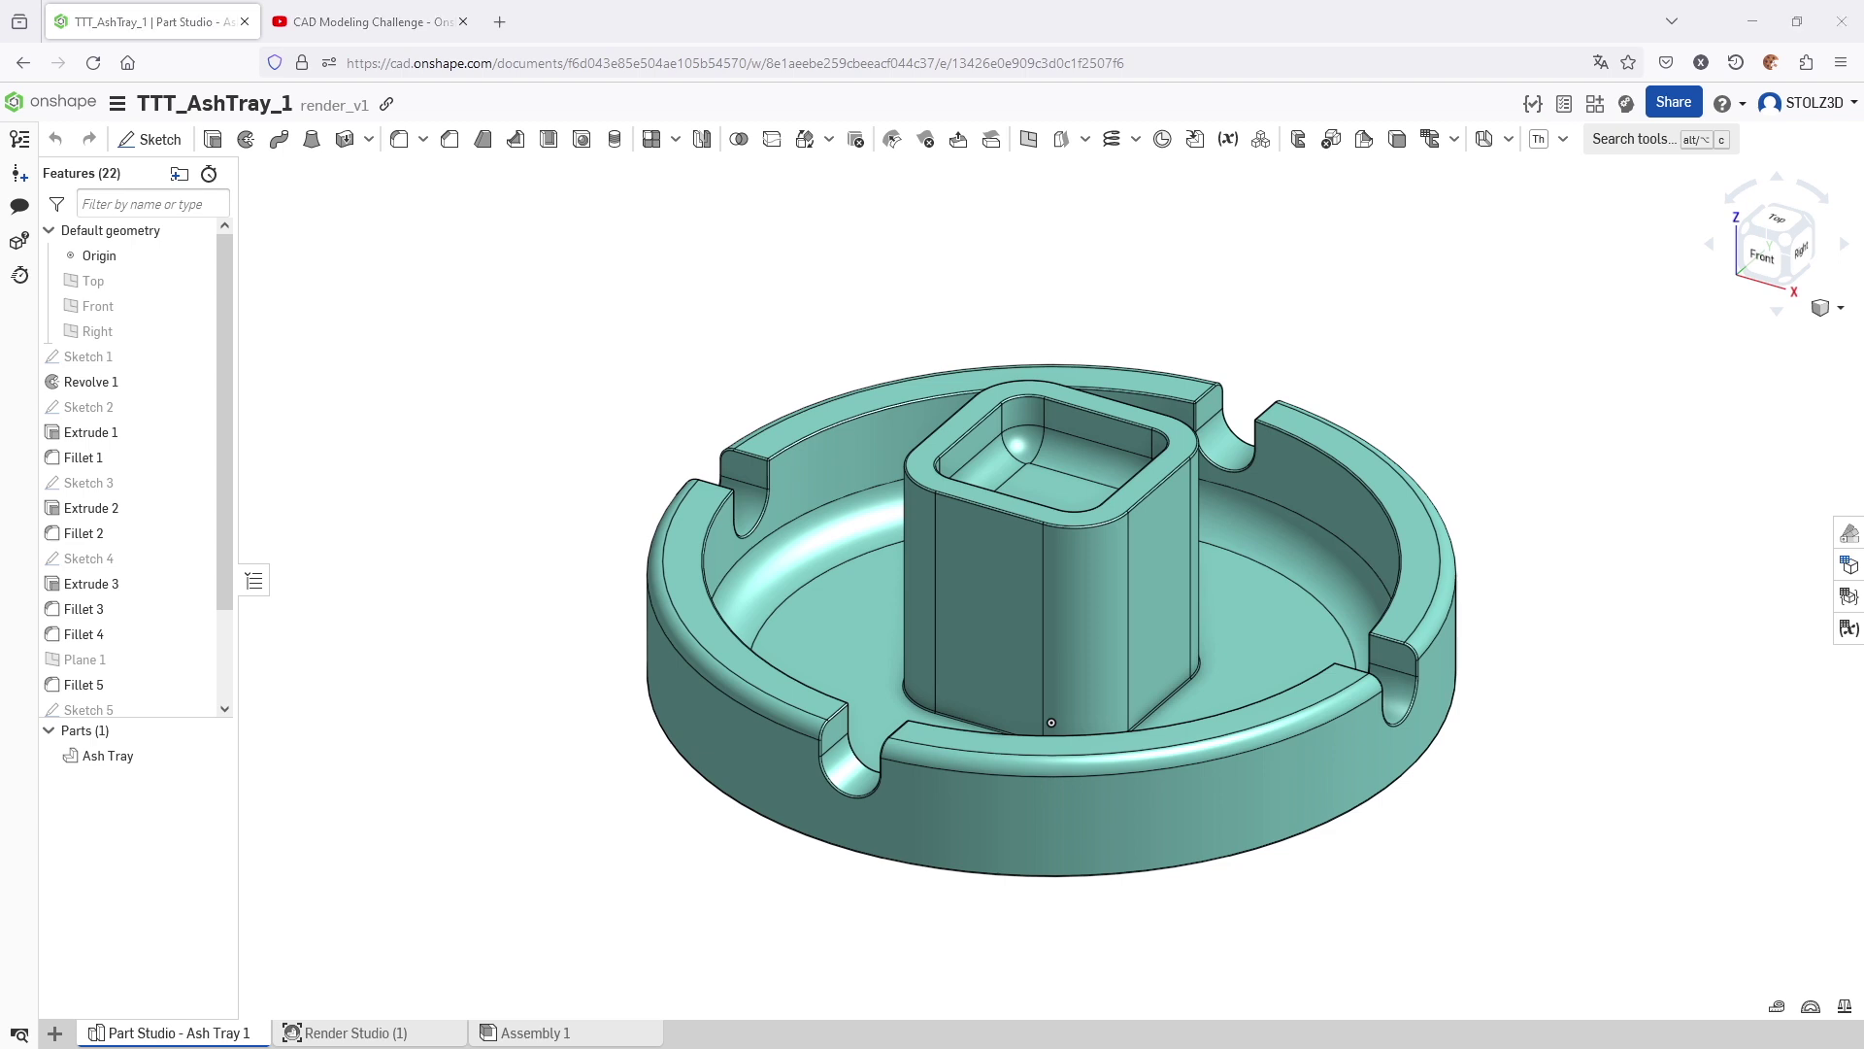
key("alt+Tab")
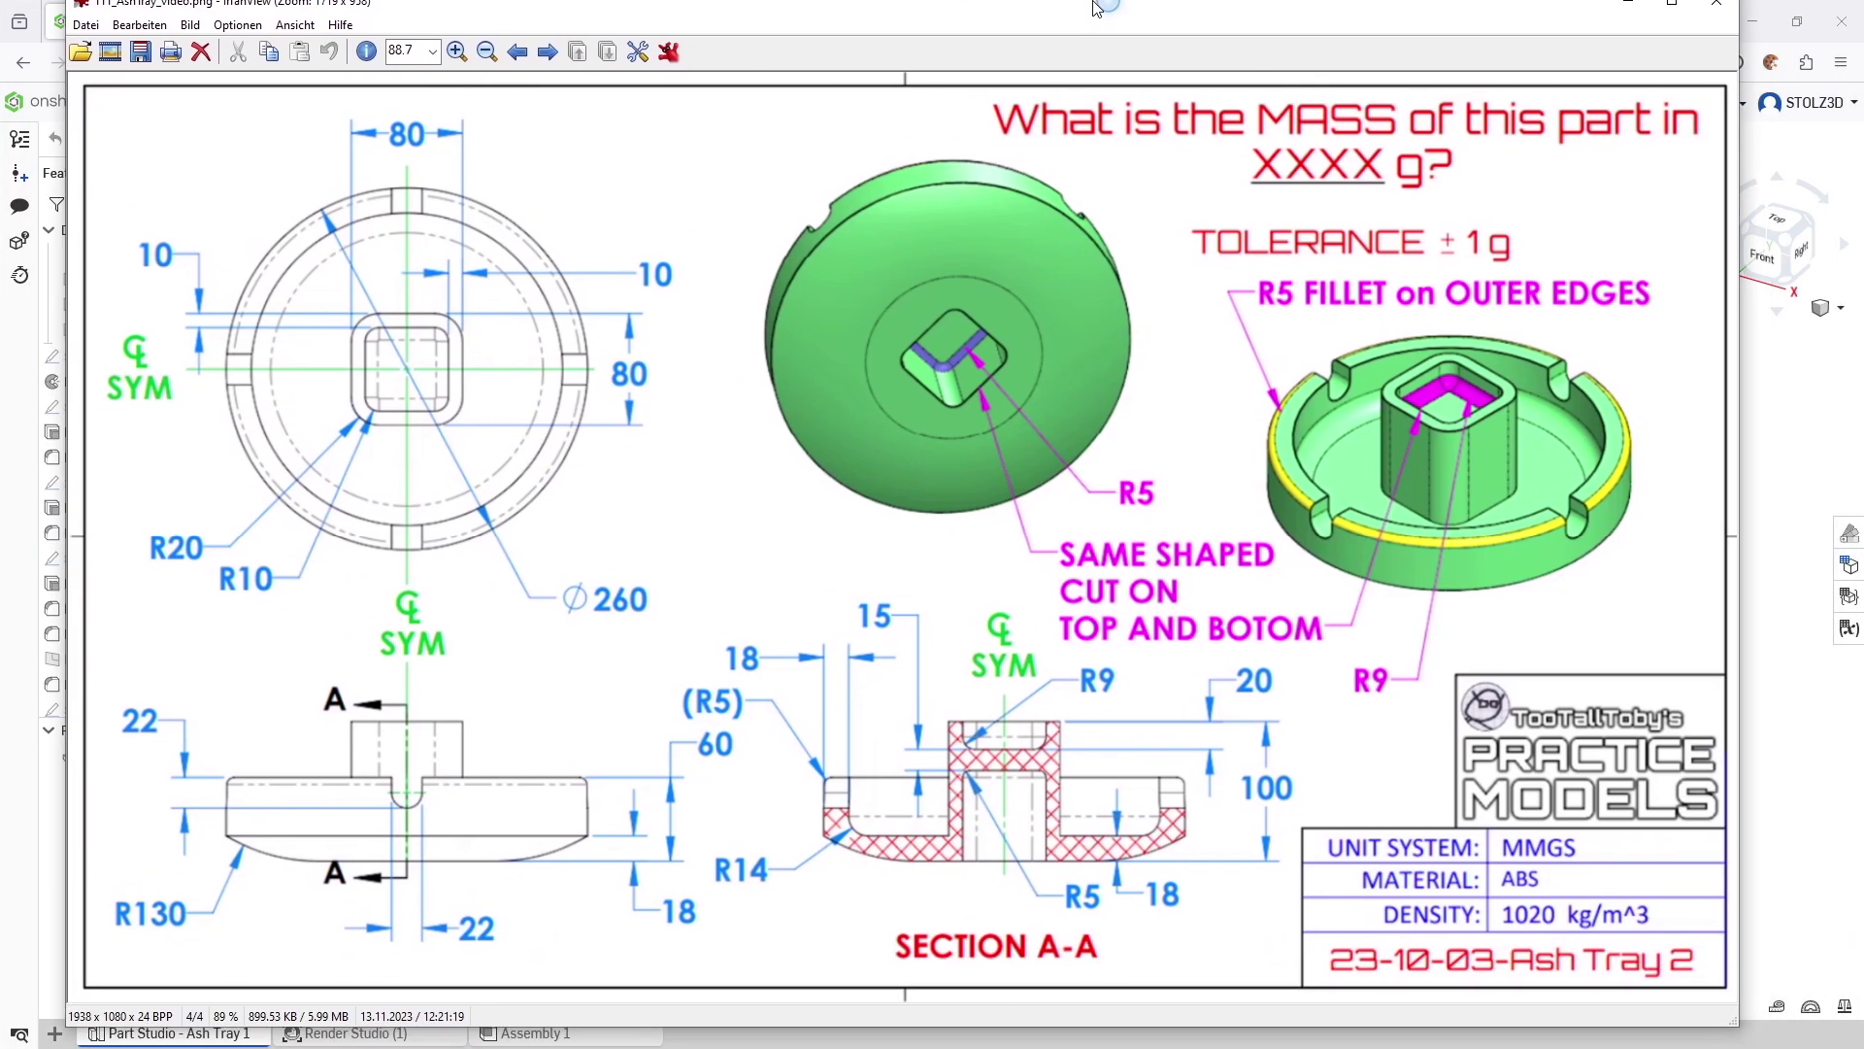
double_click(1096, 9)
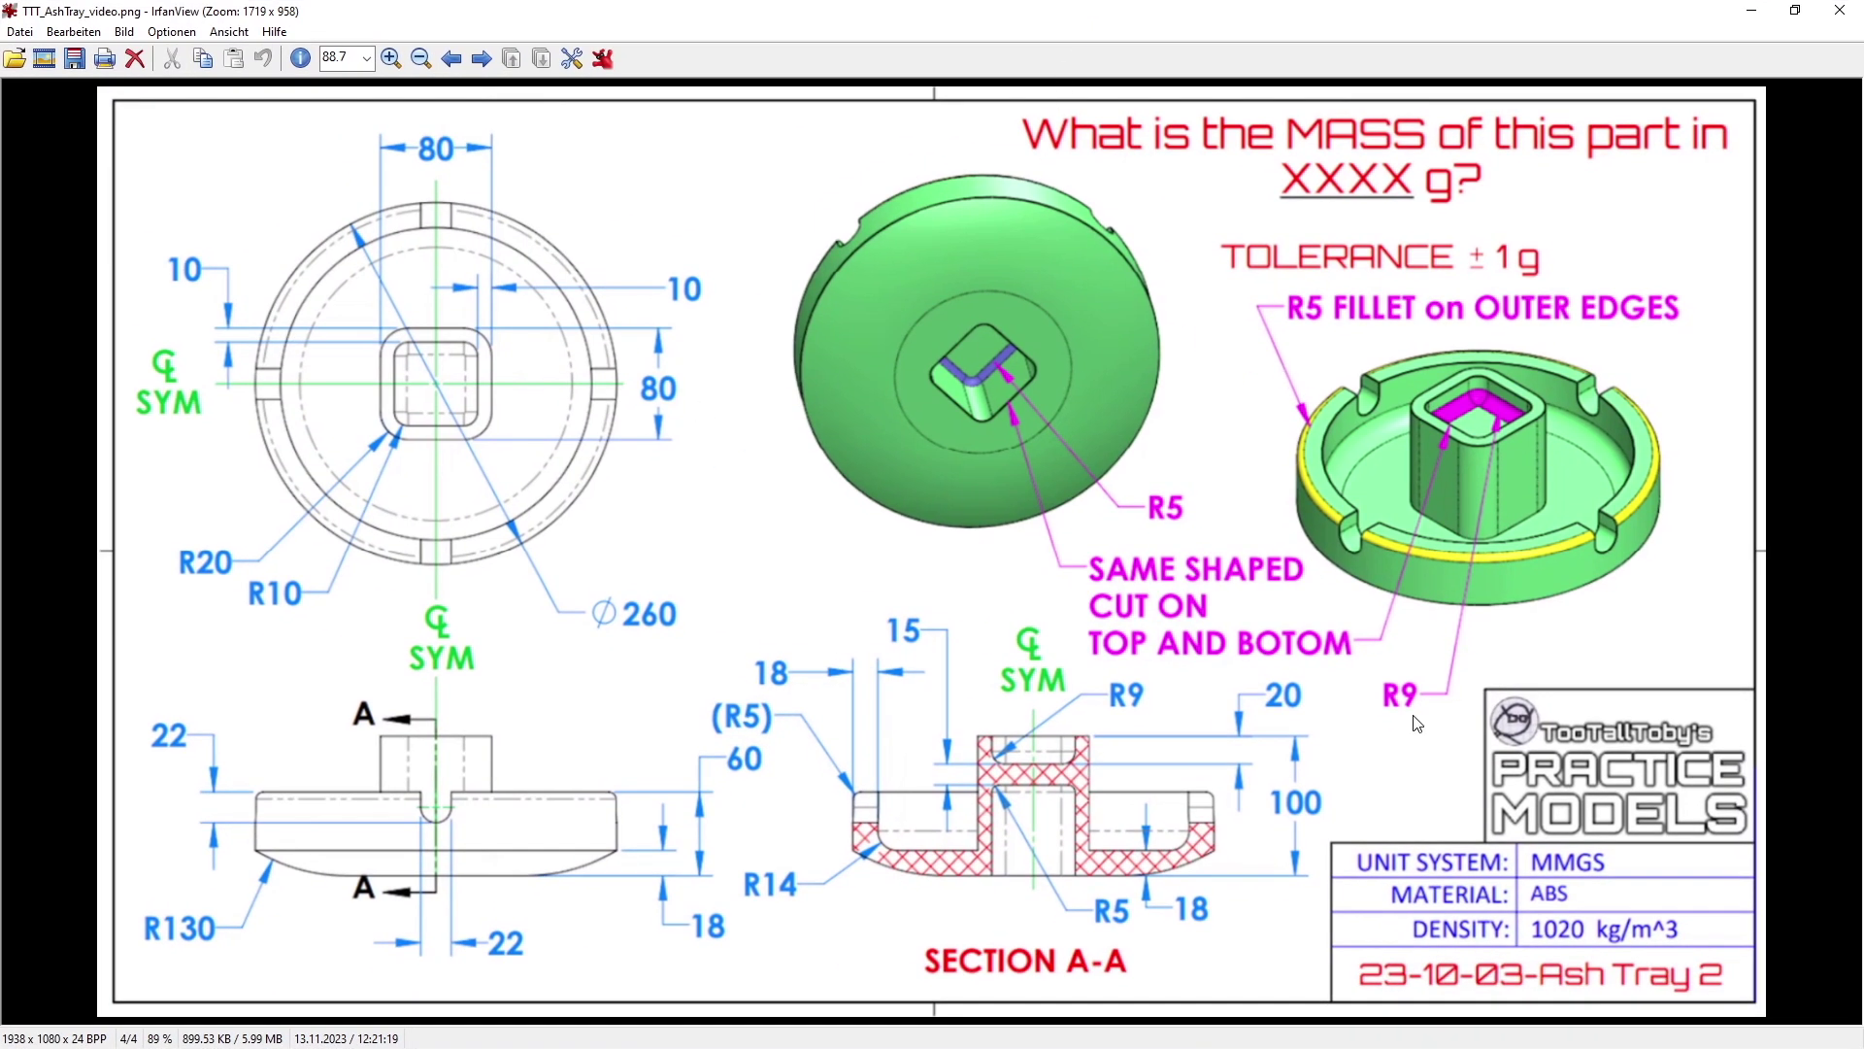
left_click(1838, 12)
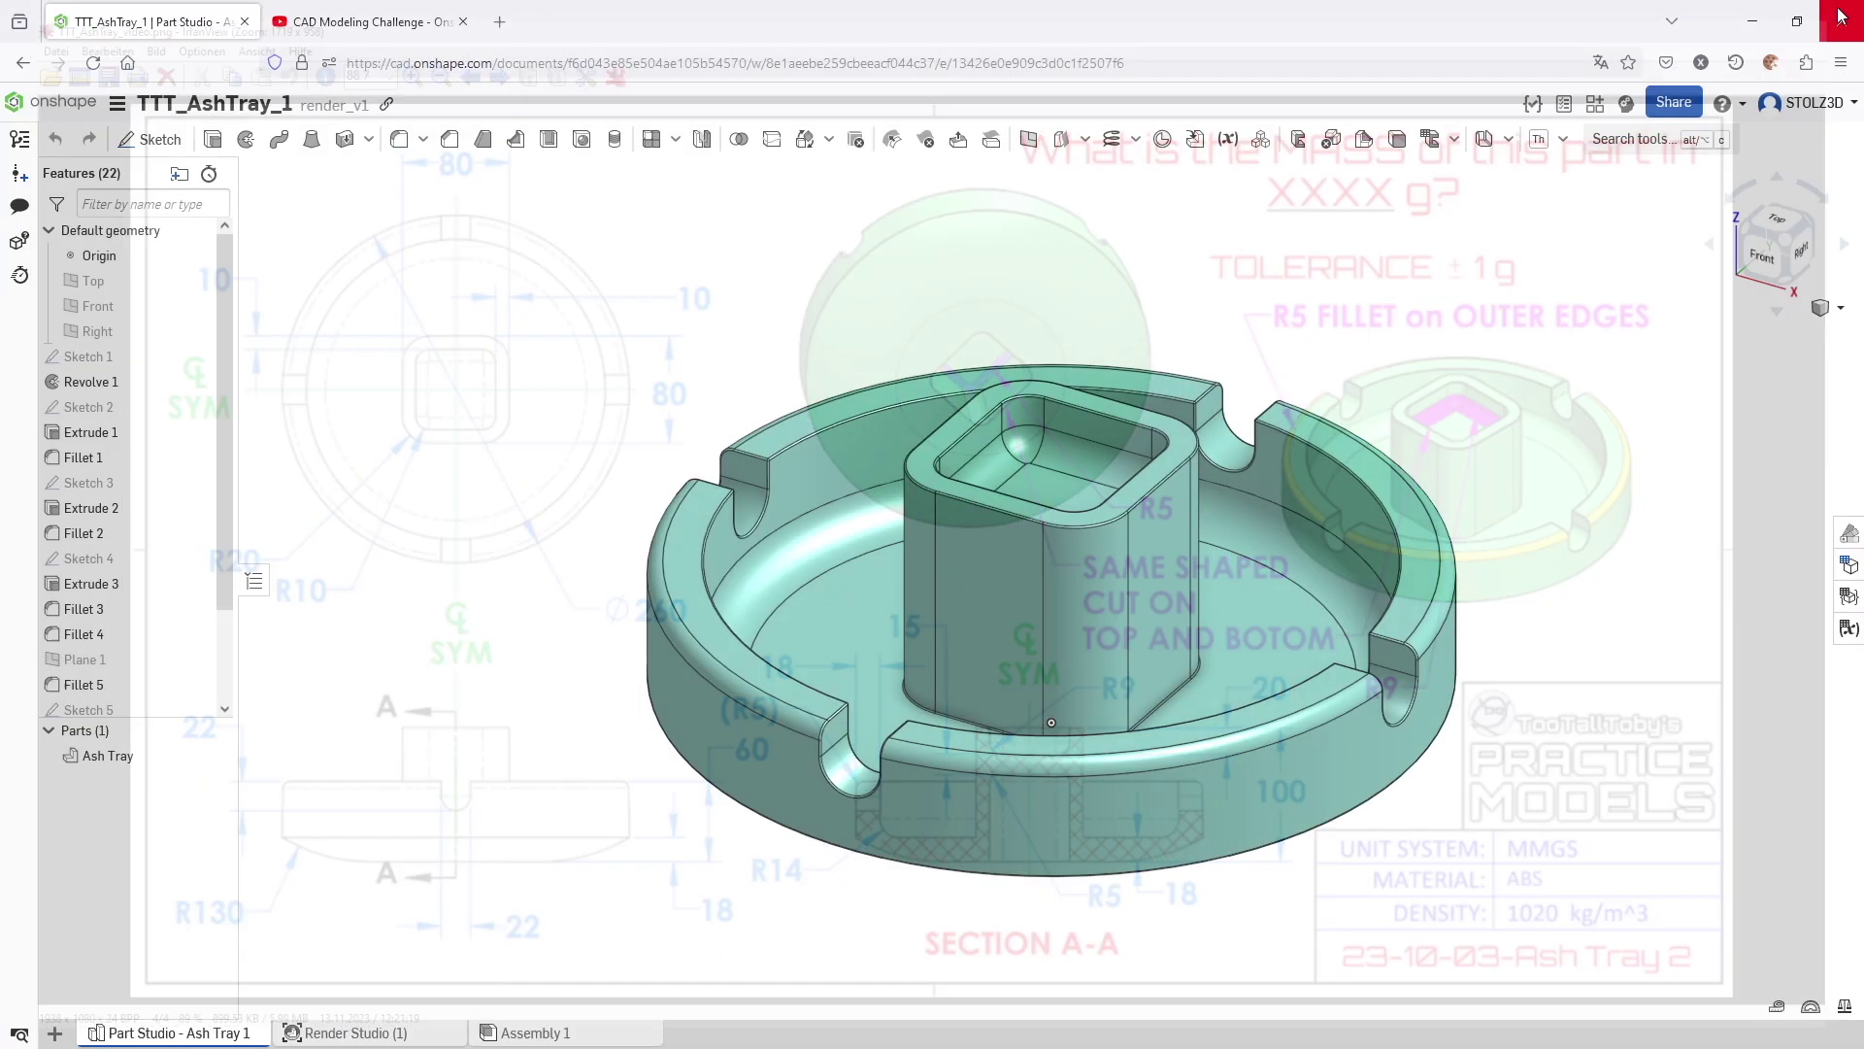
- Switch to the Ash Tray 2 challenge video and review its drawing and mass requirement
left_click(345, 29)
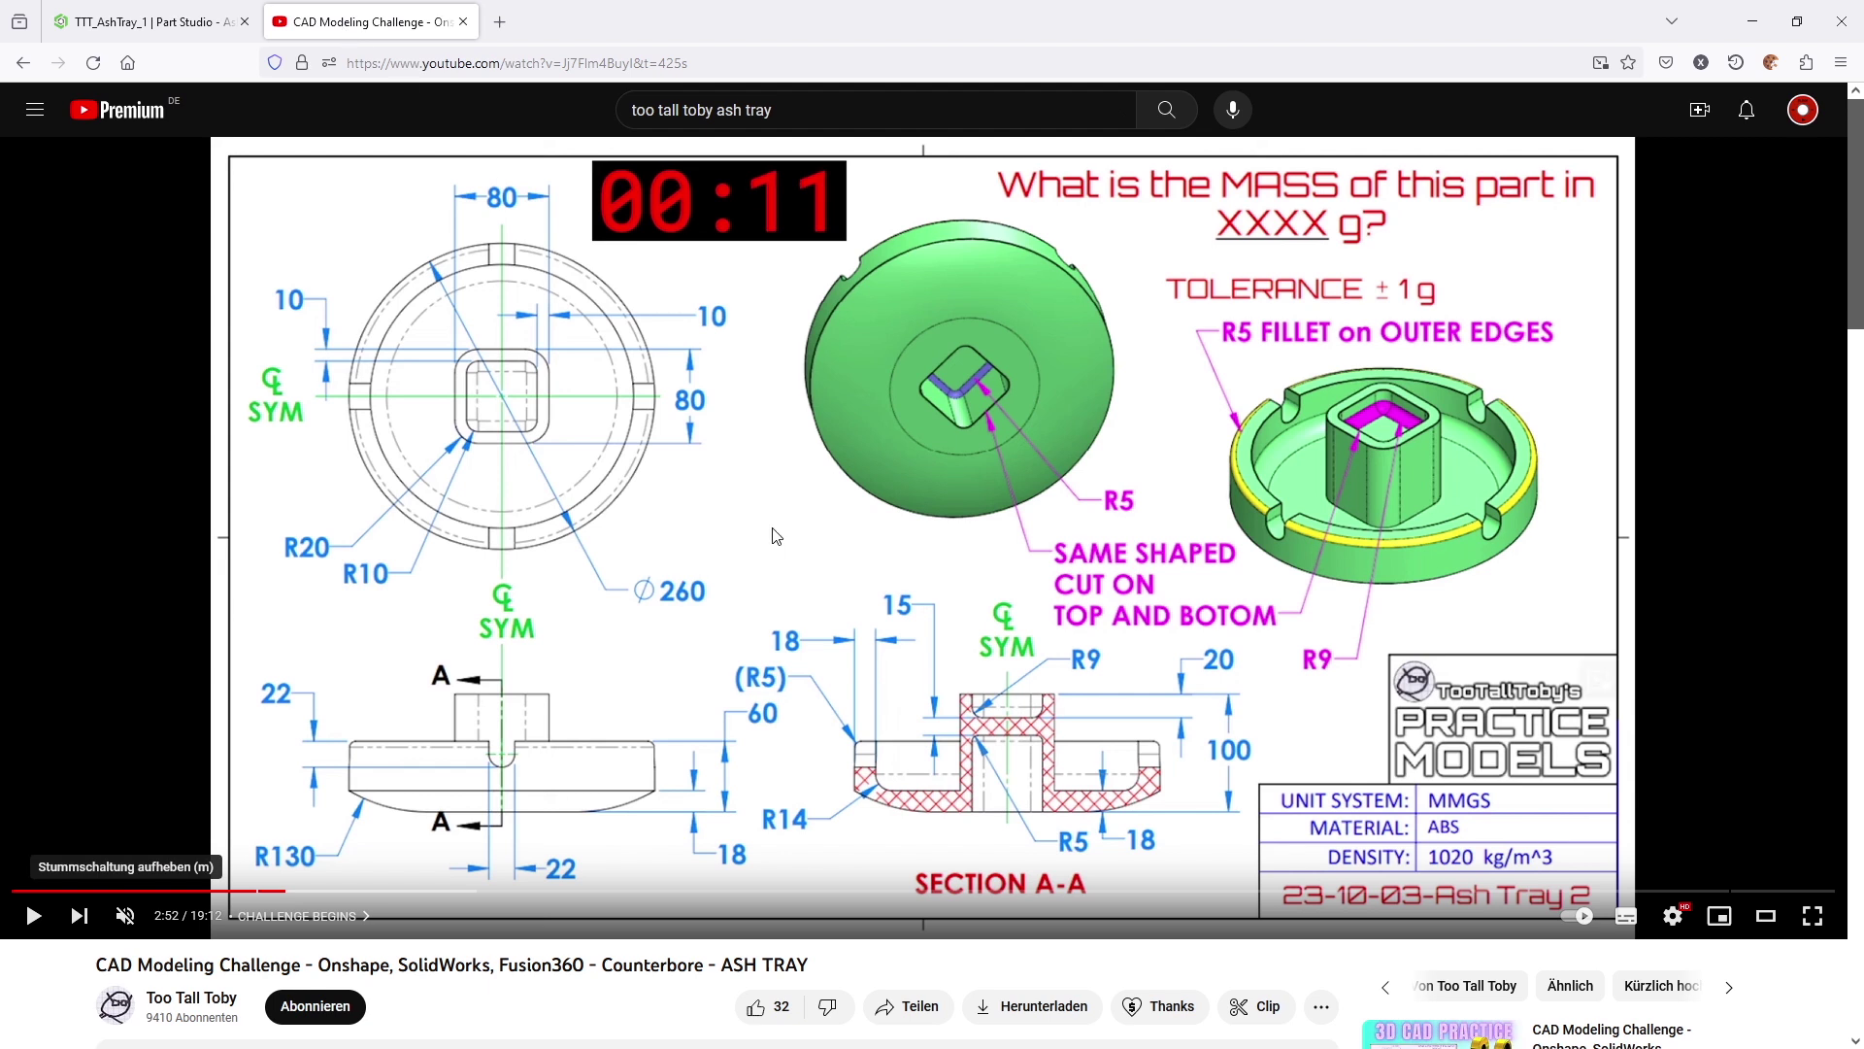
scroll(76, 876, "down", 1)
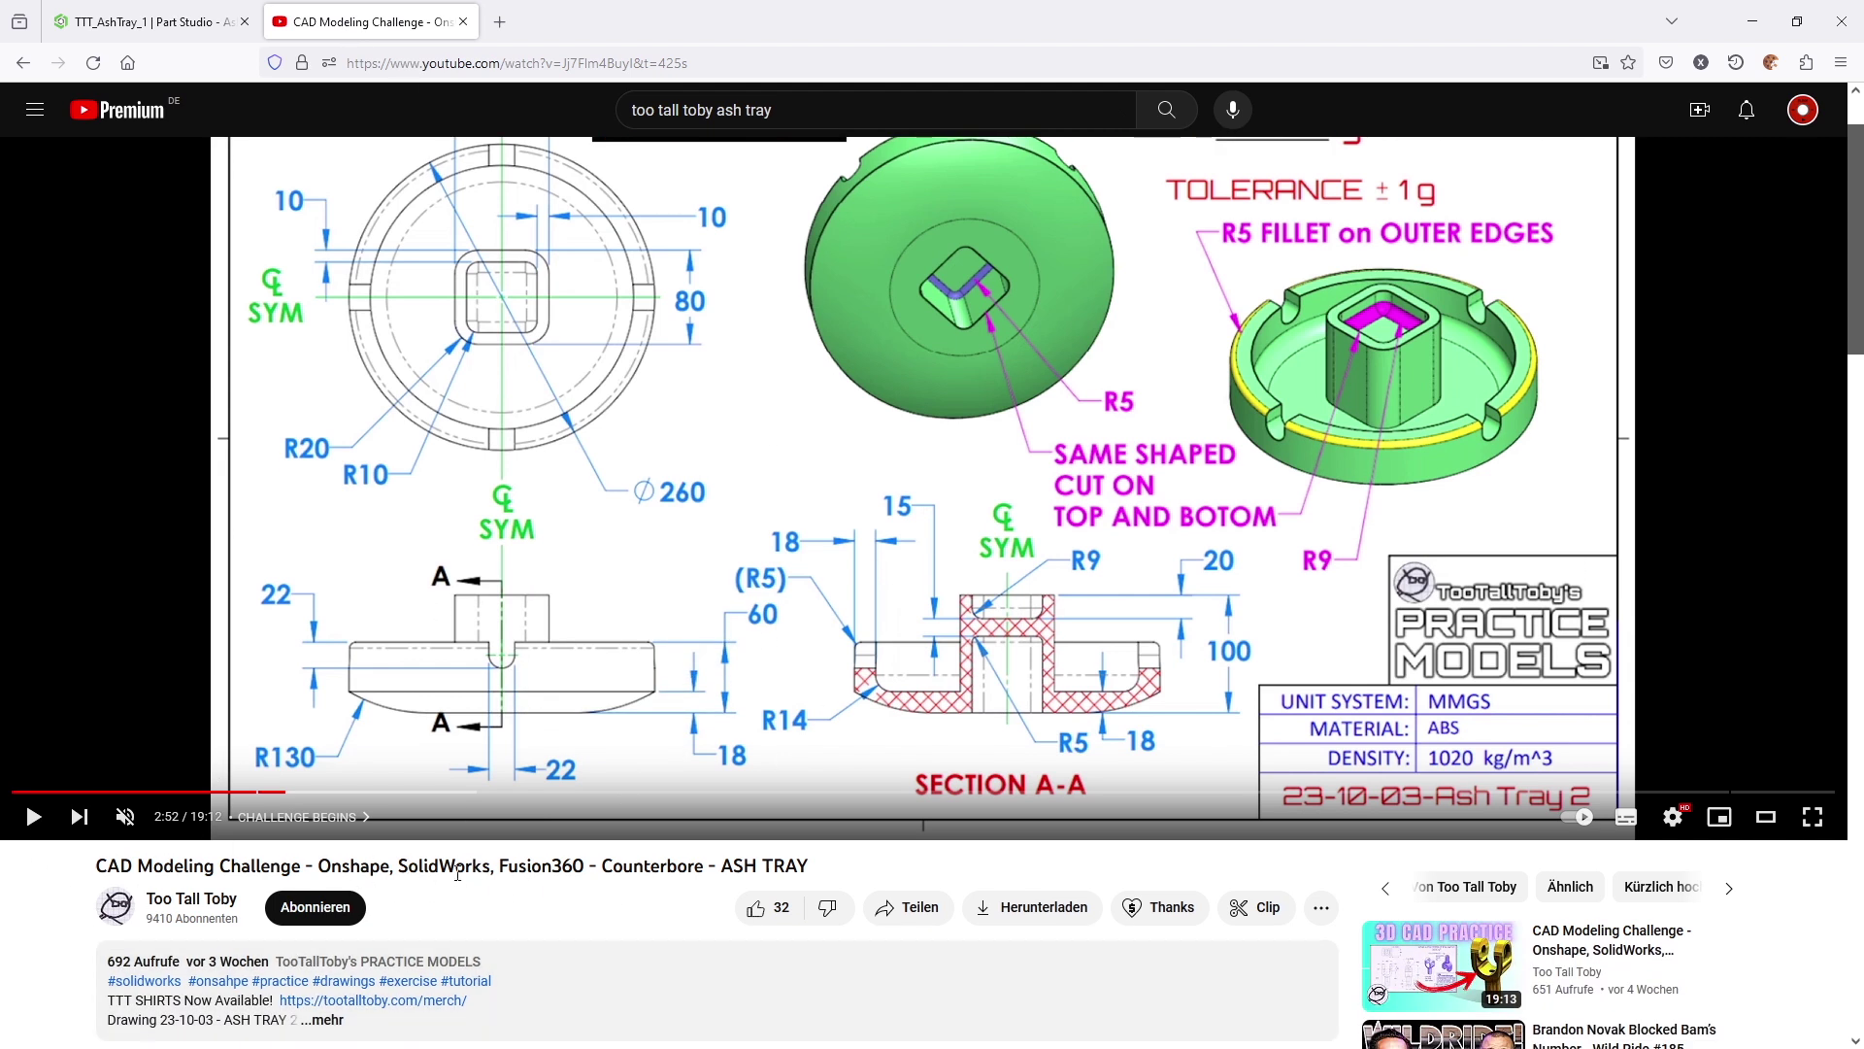
scroll(782, 878, "down", 2)
scroll(254, 827, "up", 2)
scroll(595, 926, "up", 2)
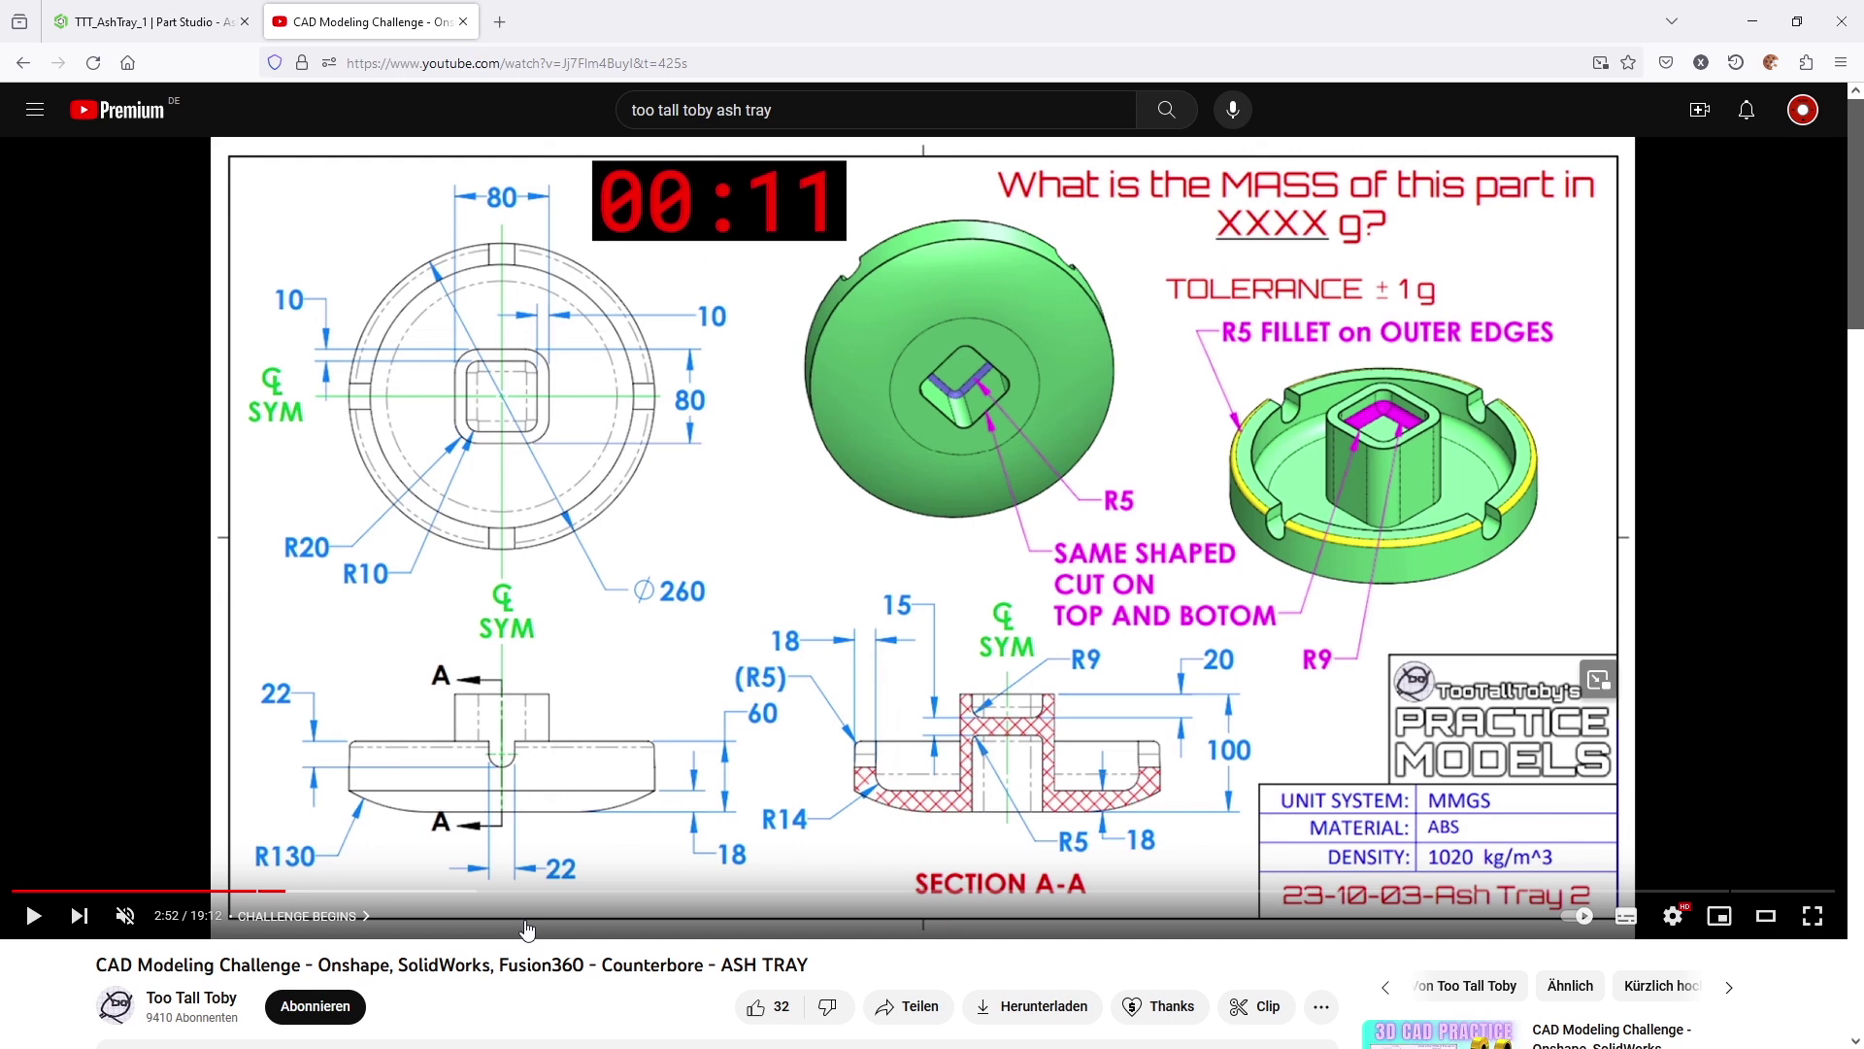
scroll(531, 930, "down", 2)
scroll(557, 877, "up", 2)
- Close the YouTube challenge video tab, leaving the Onshape ash tray tab
left_click(463, 22)
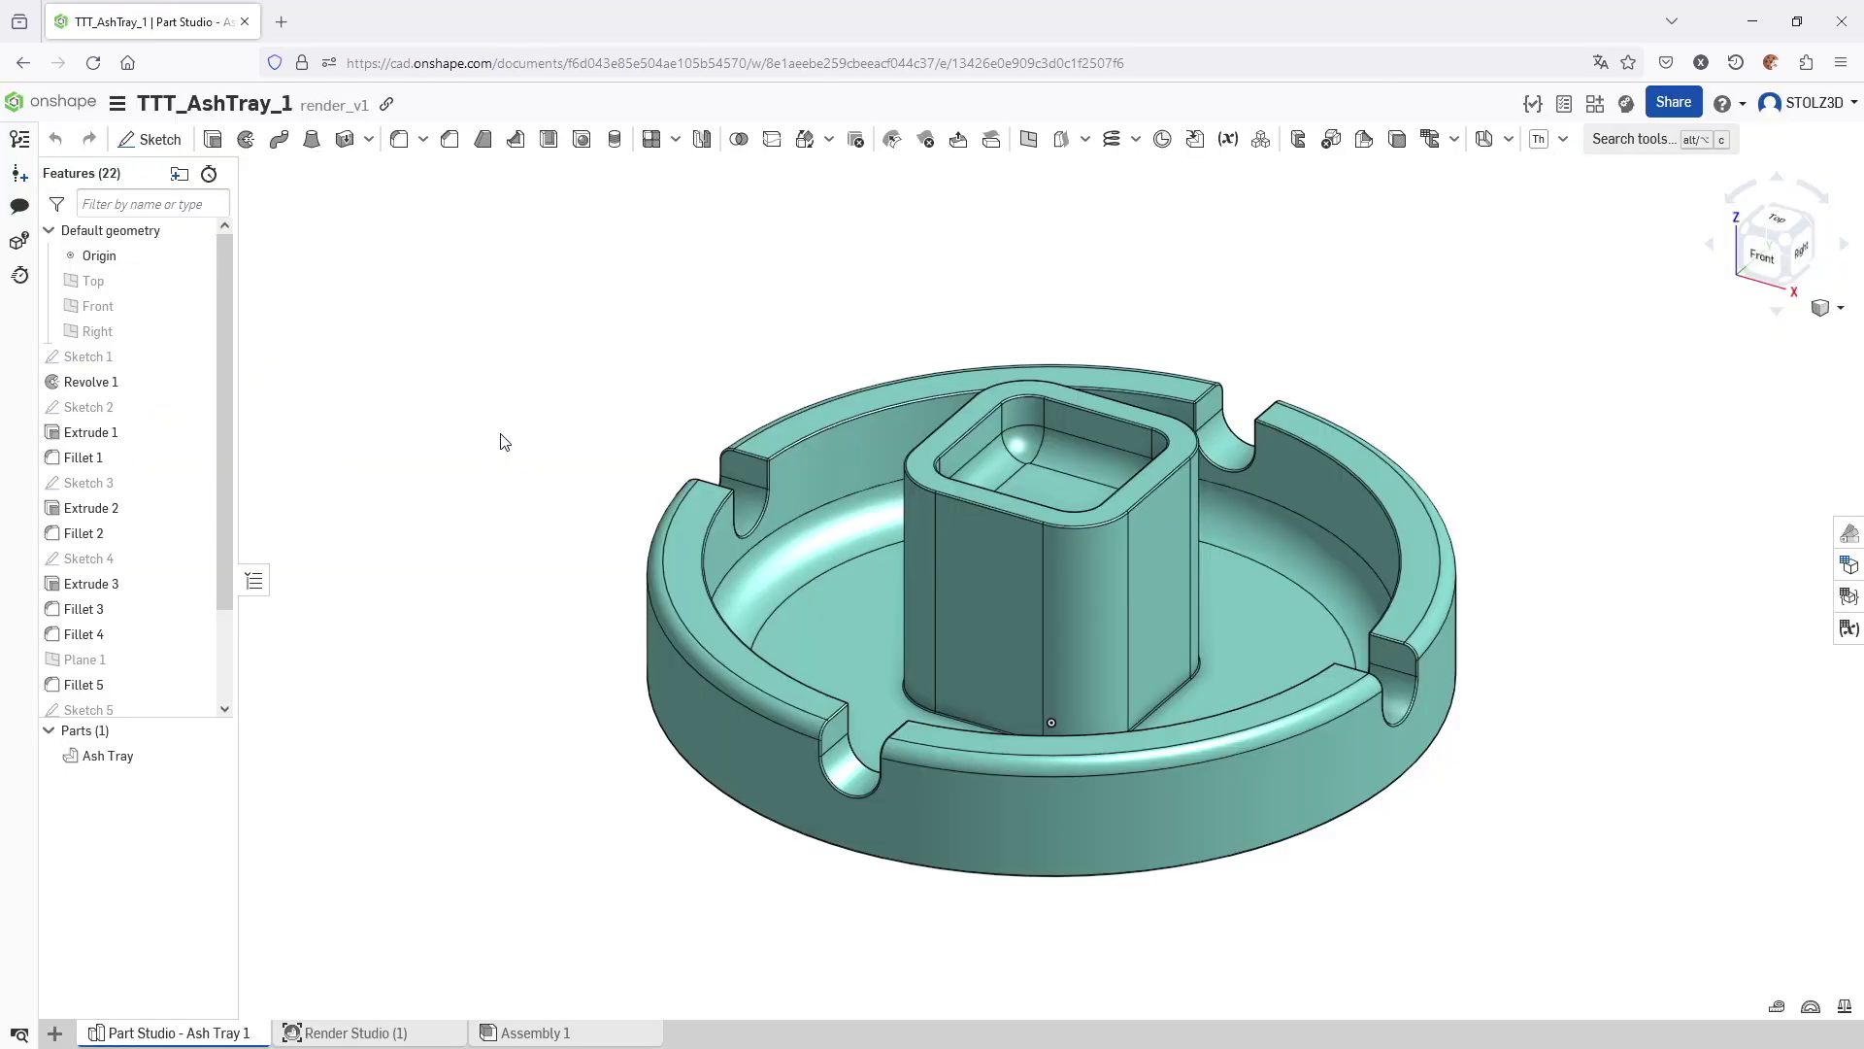
left_click(127, 63)
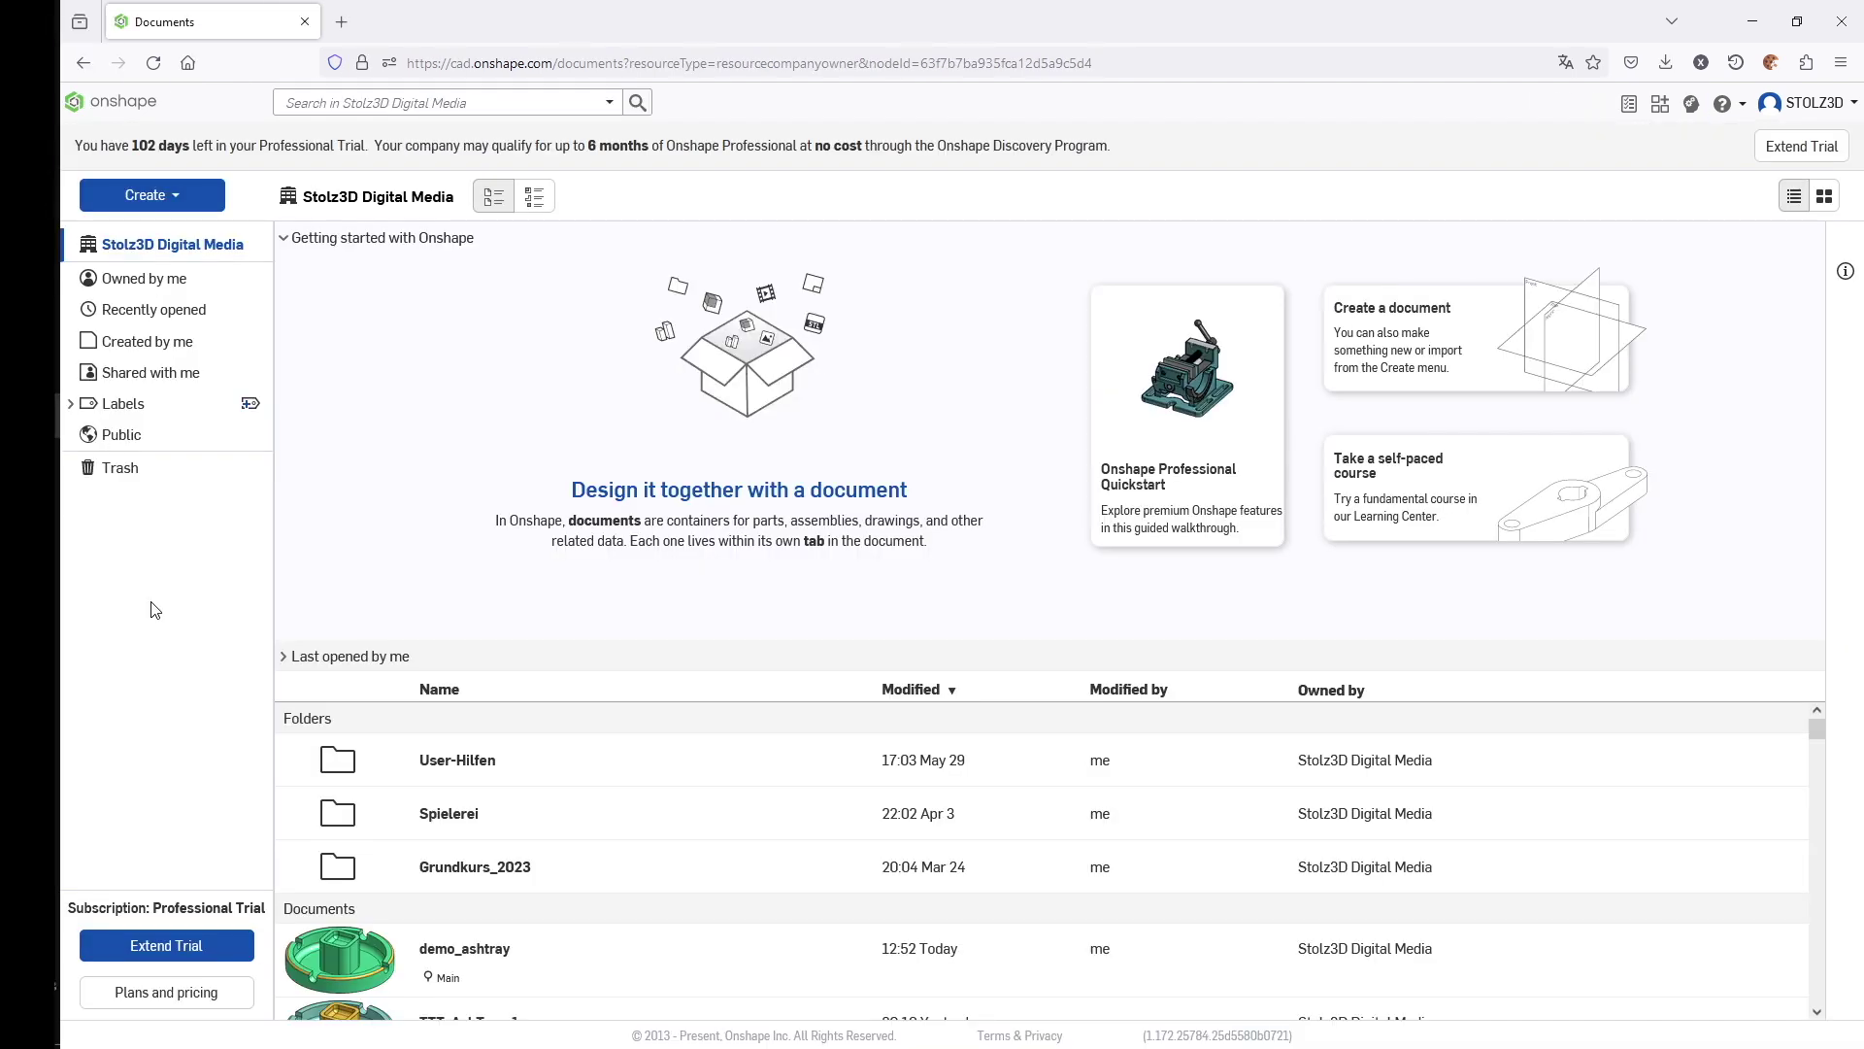
left_click(181, 198)
left_click(158, 234)
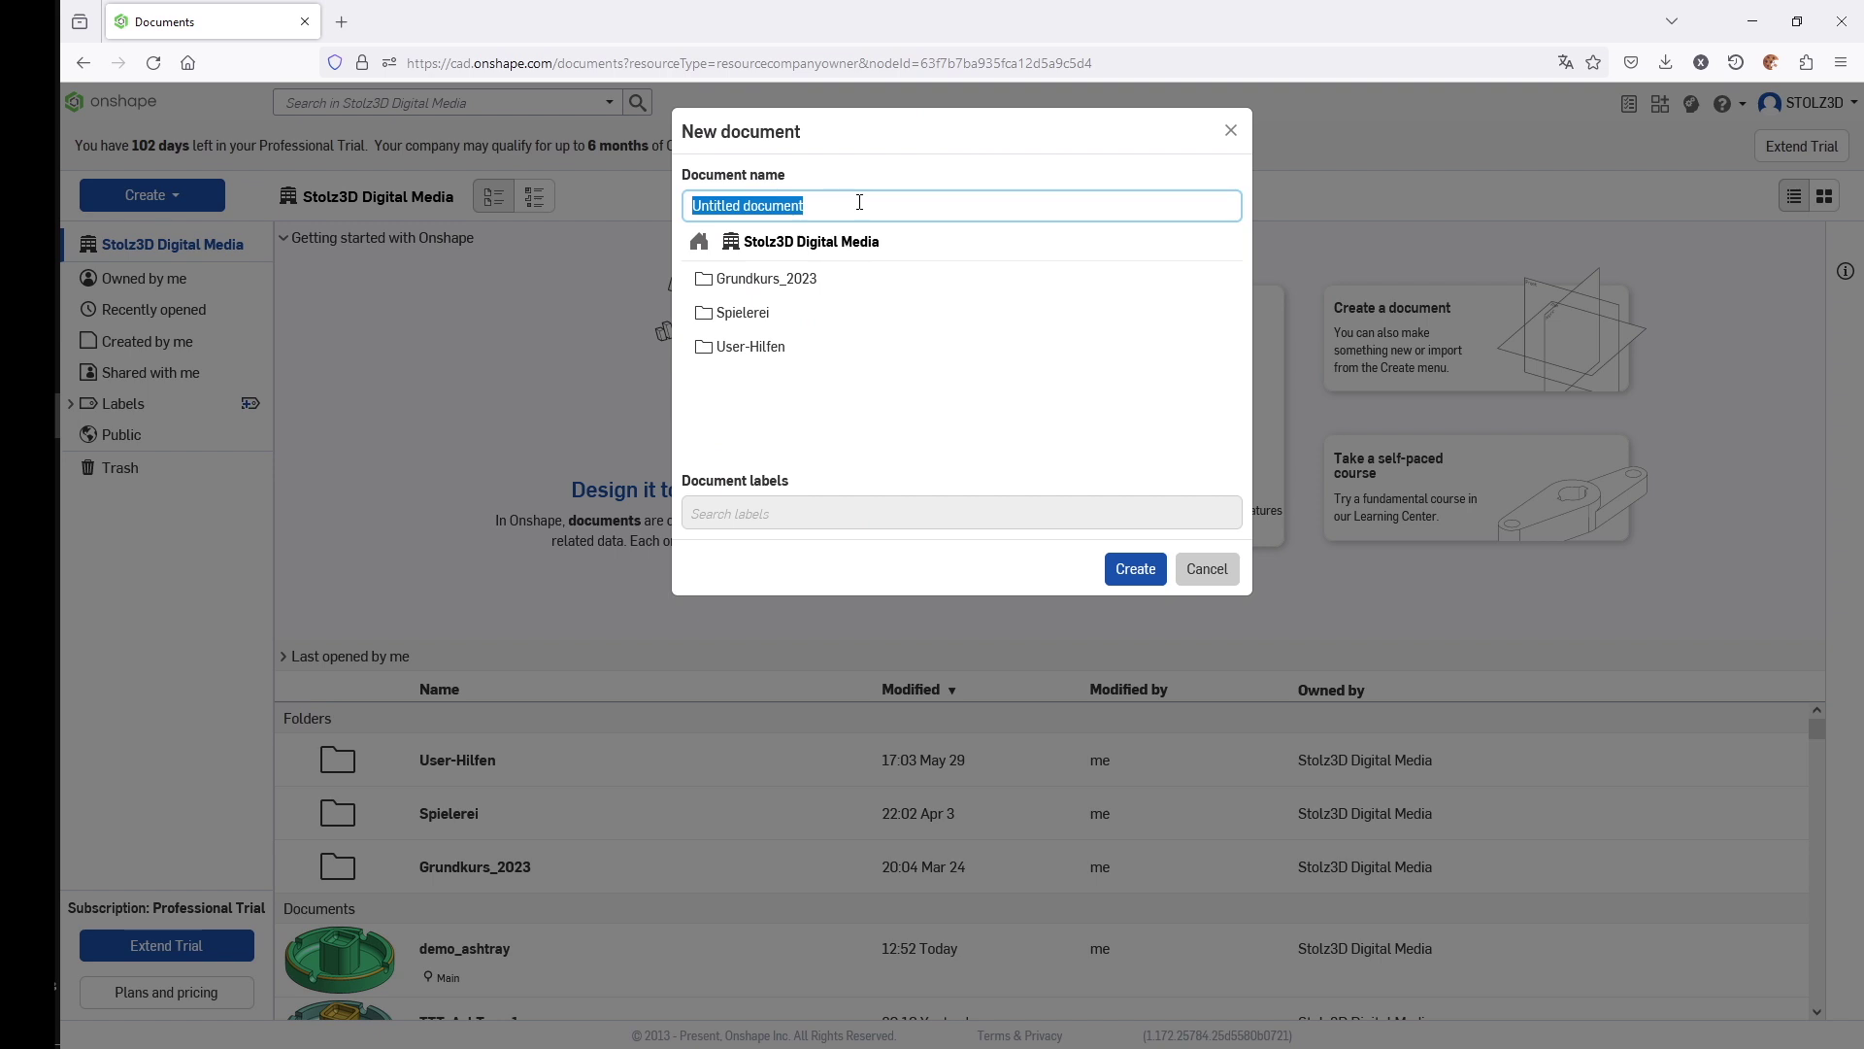
type("at")
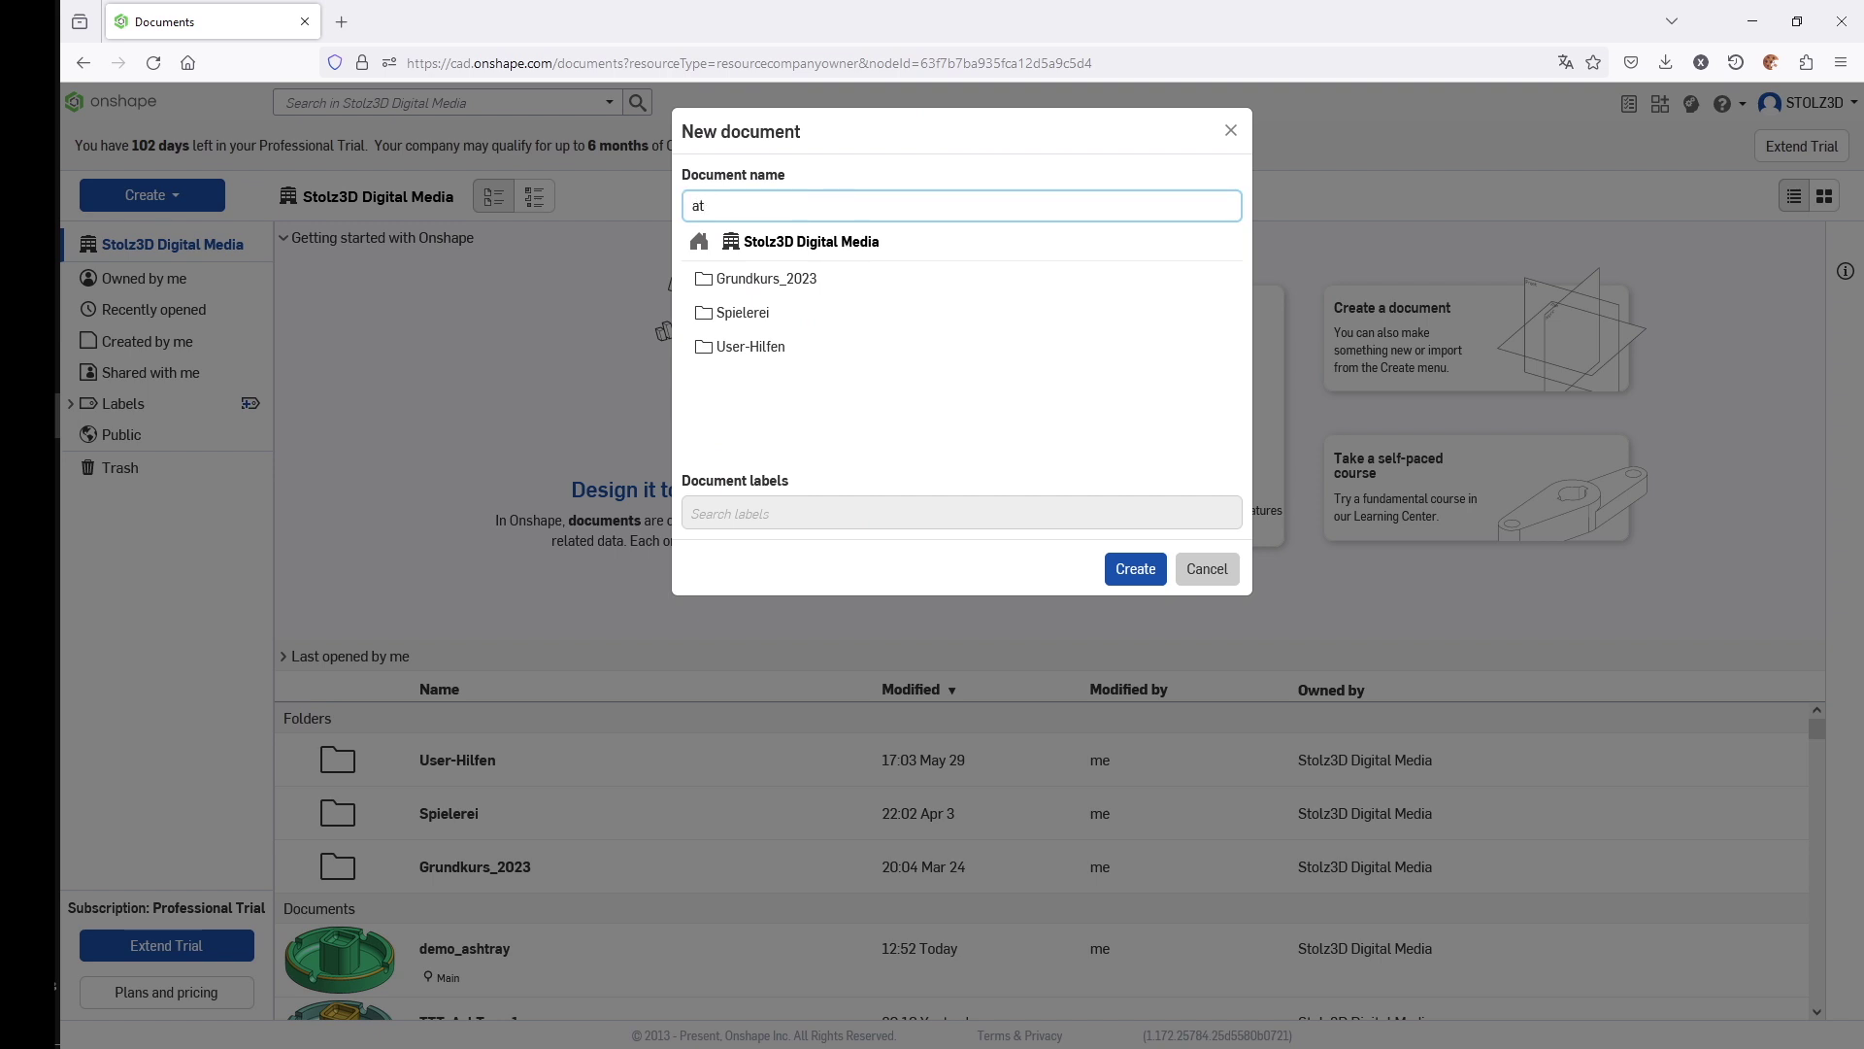
type("1")
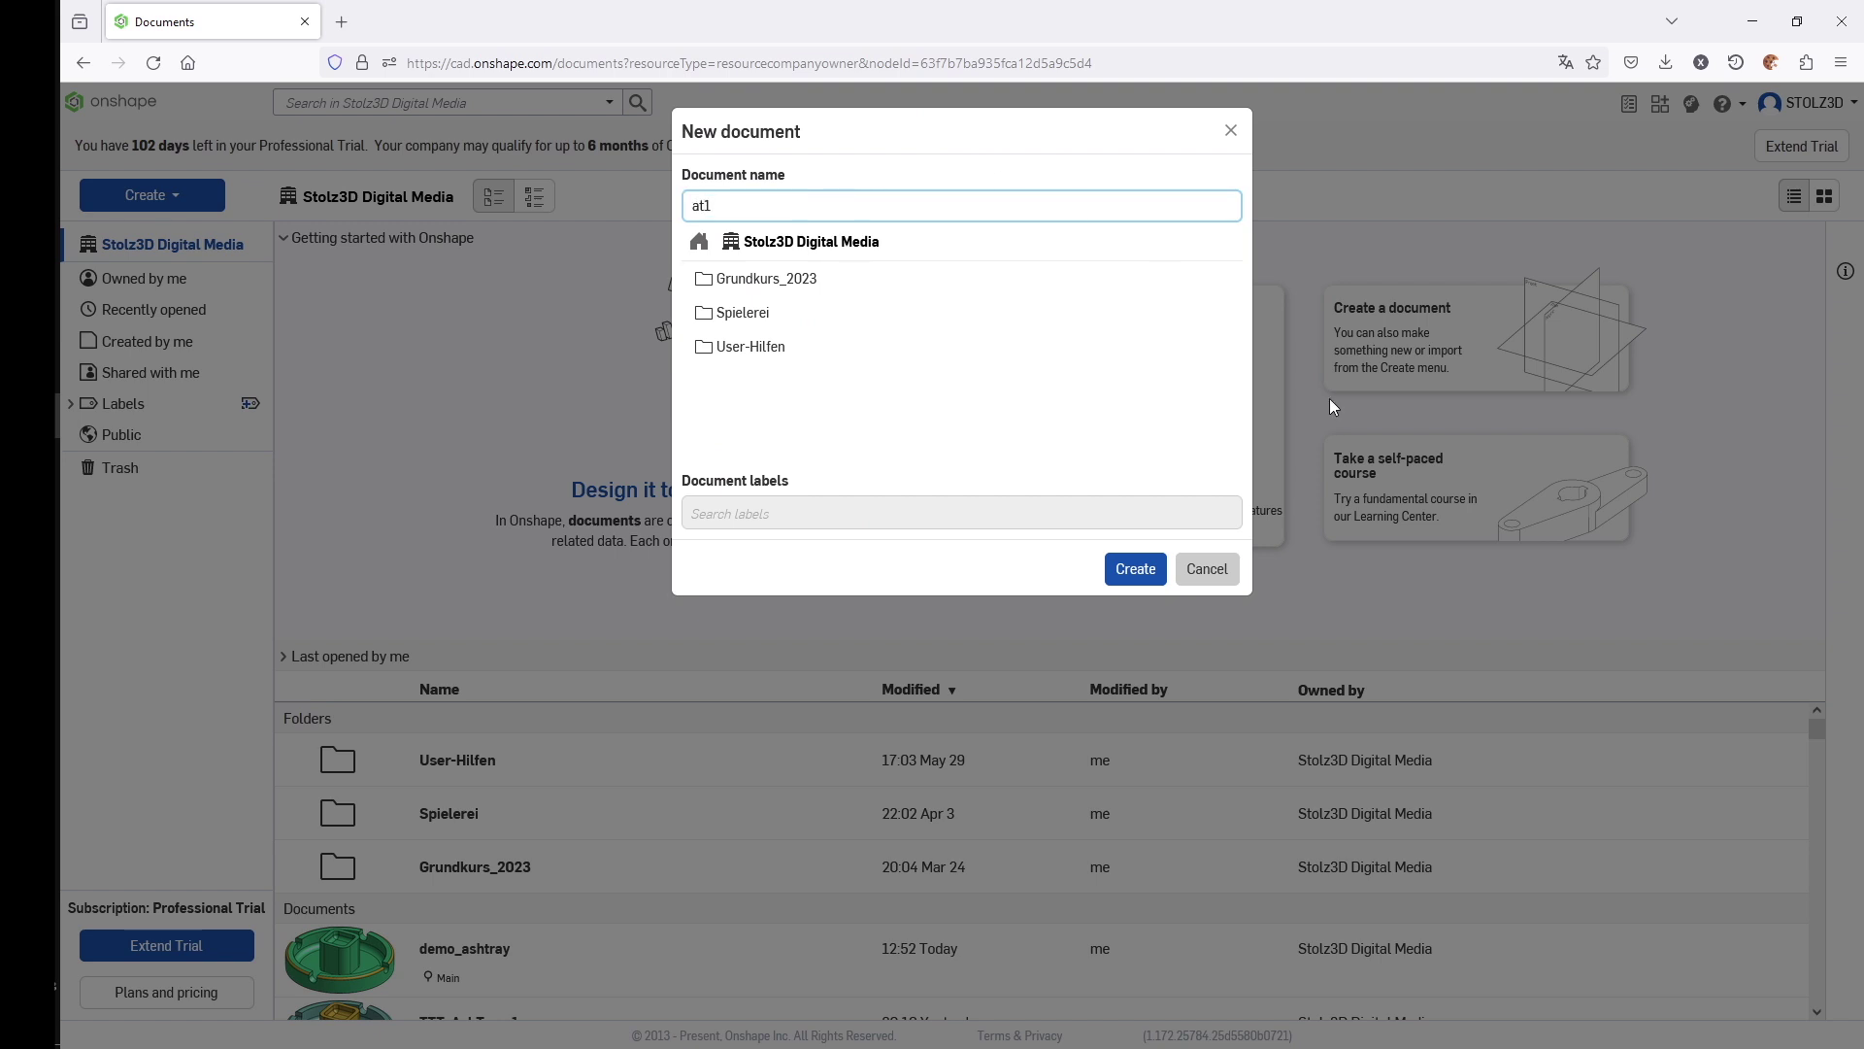
left_click(1134, 568)
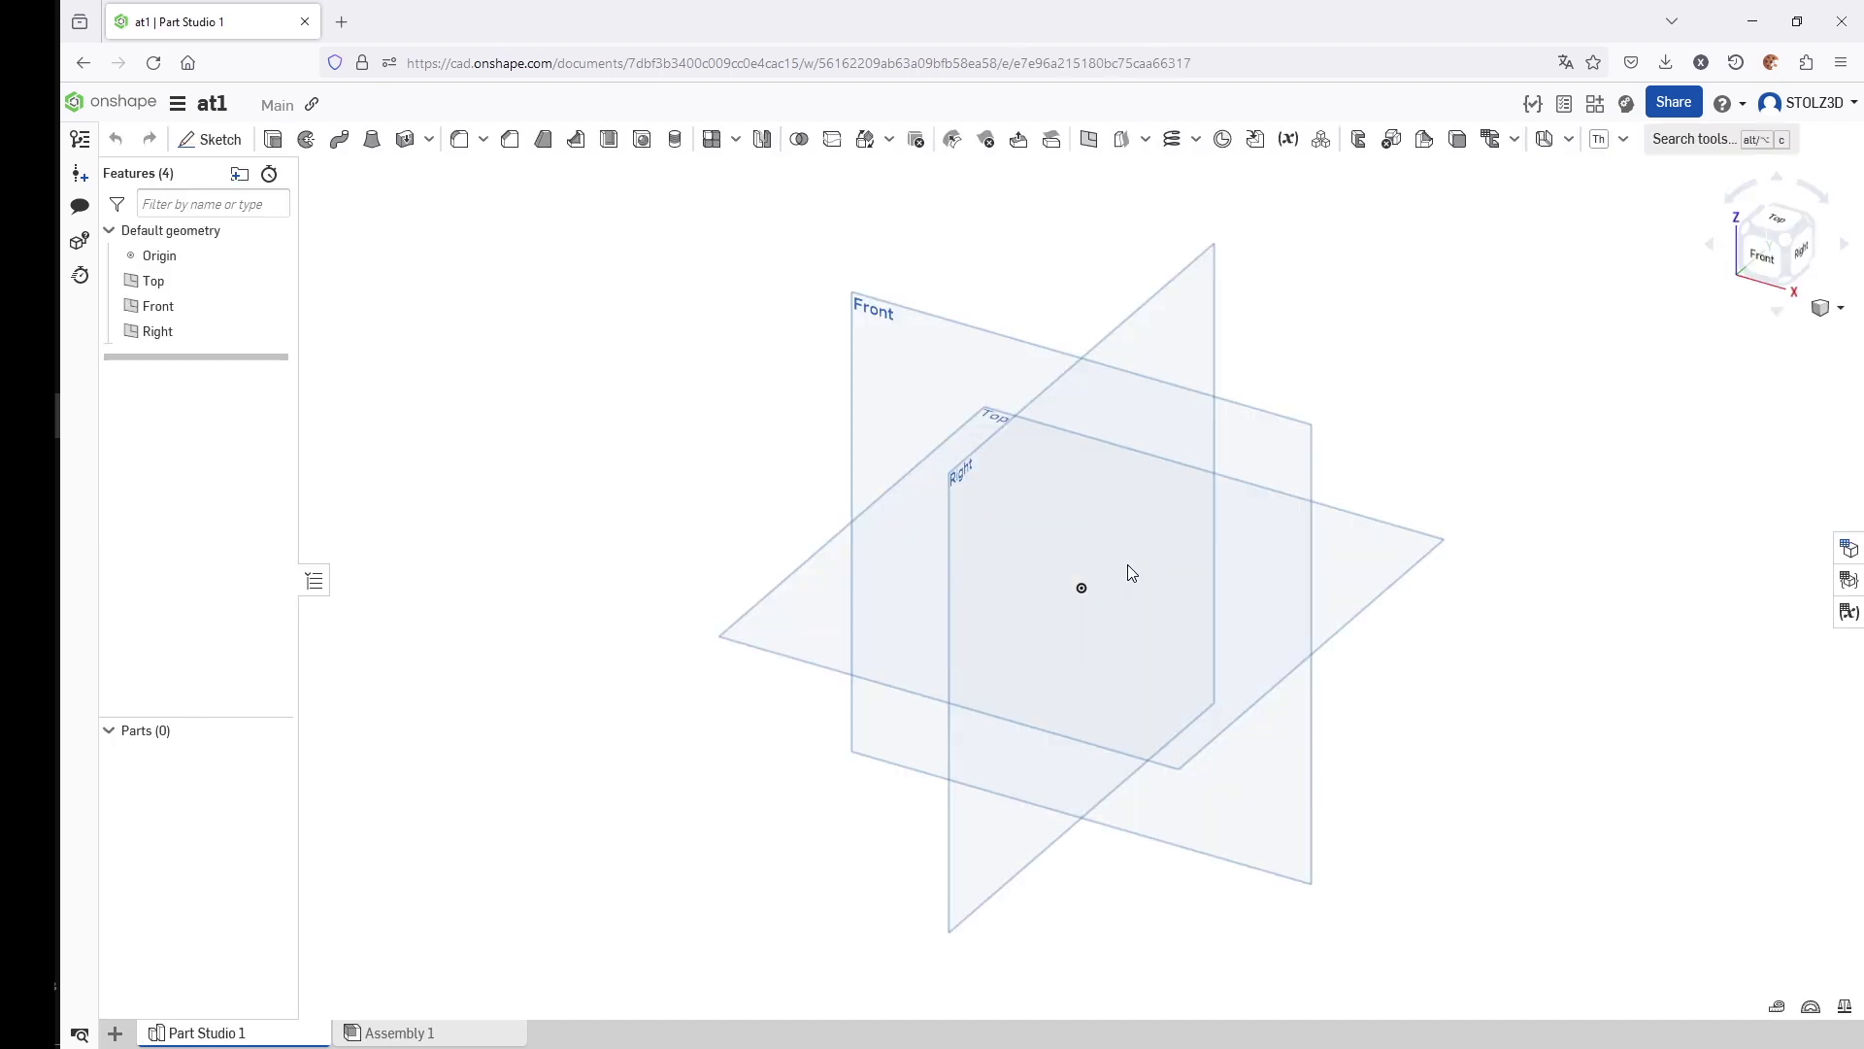
- Start a new sketch on the Front plane and view it normal to the sketch plane
left_click(897, 342)
left_click(617, 284)
left_click(211, 141)
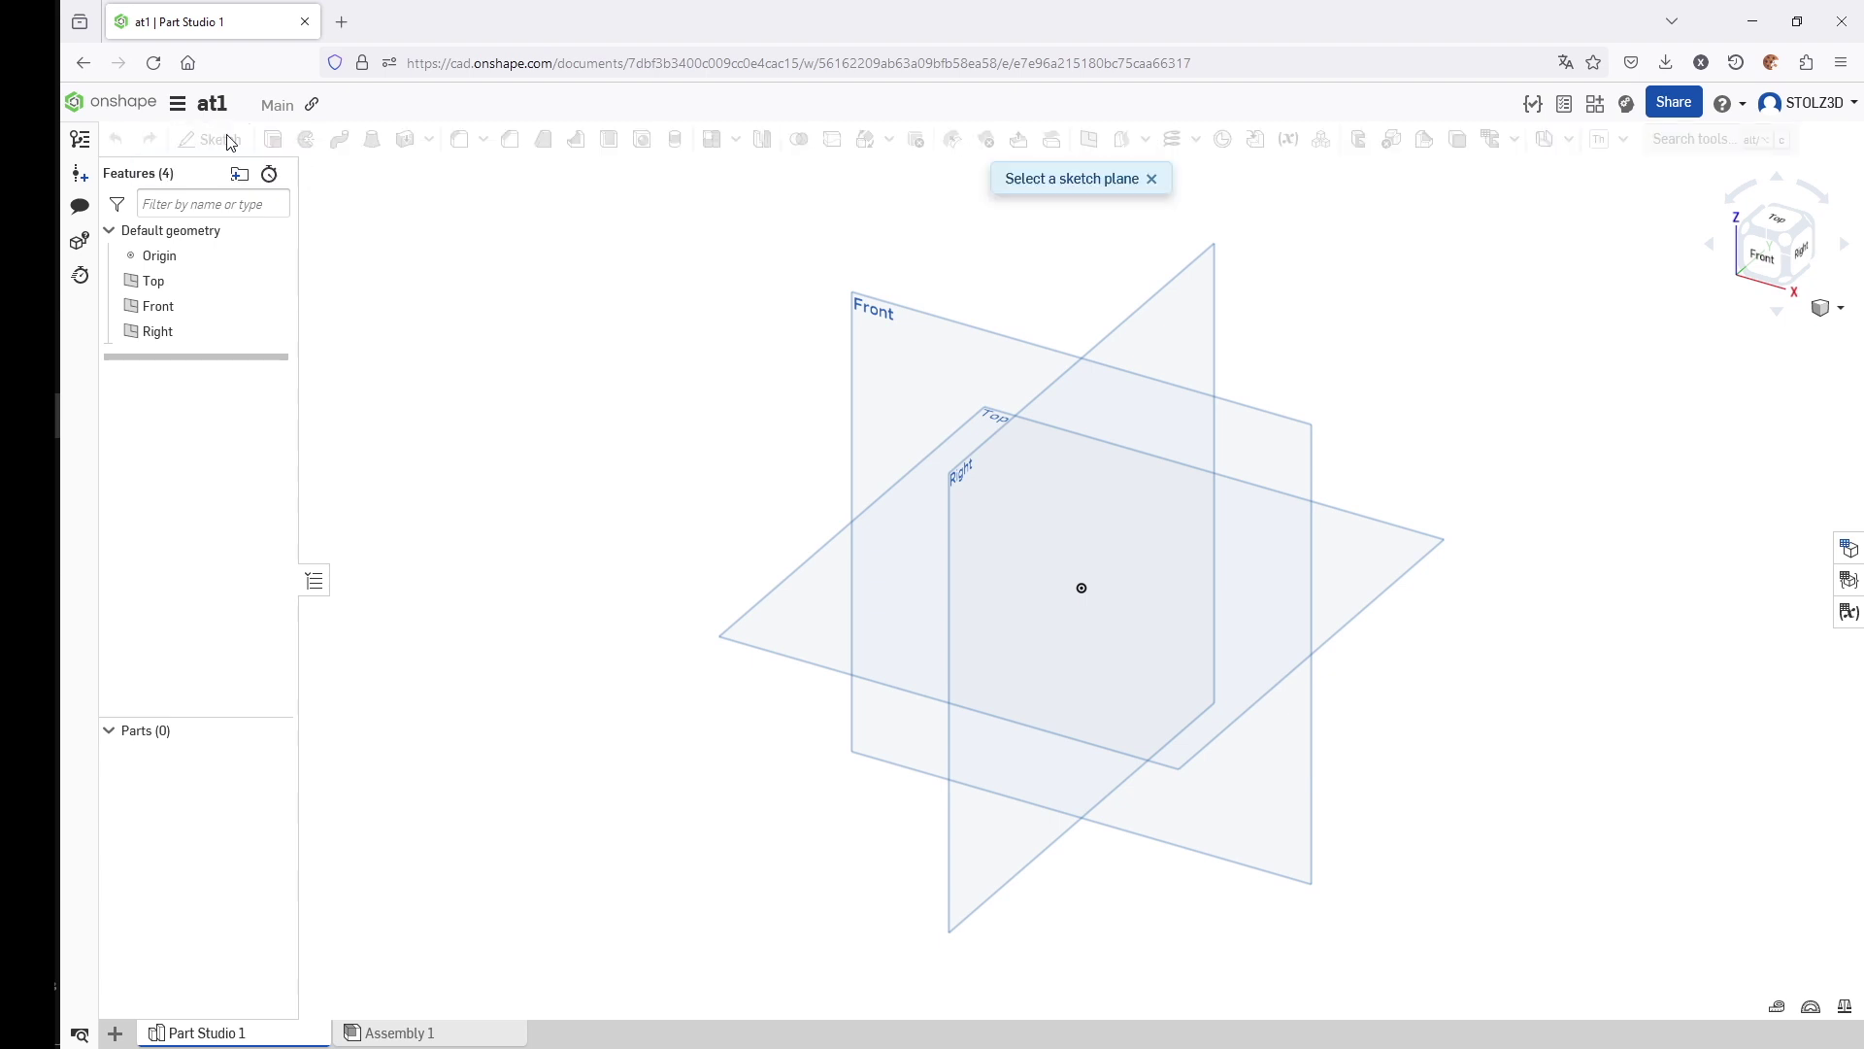
left_click(862, 348)
right_click(449, 573)
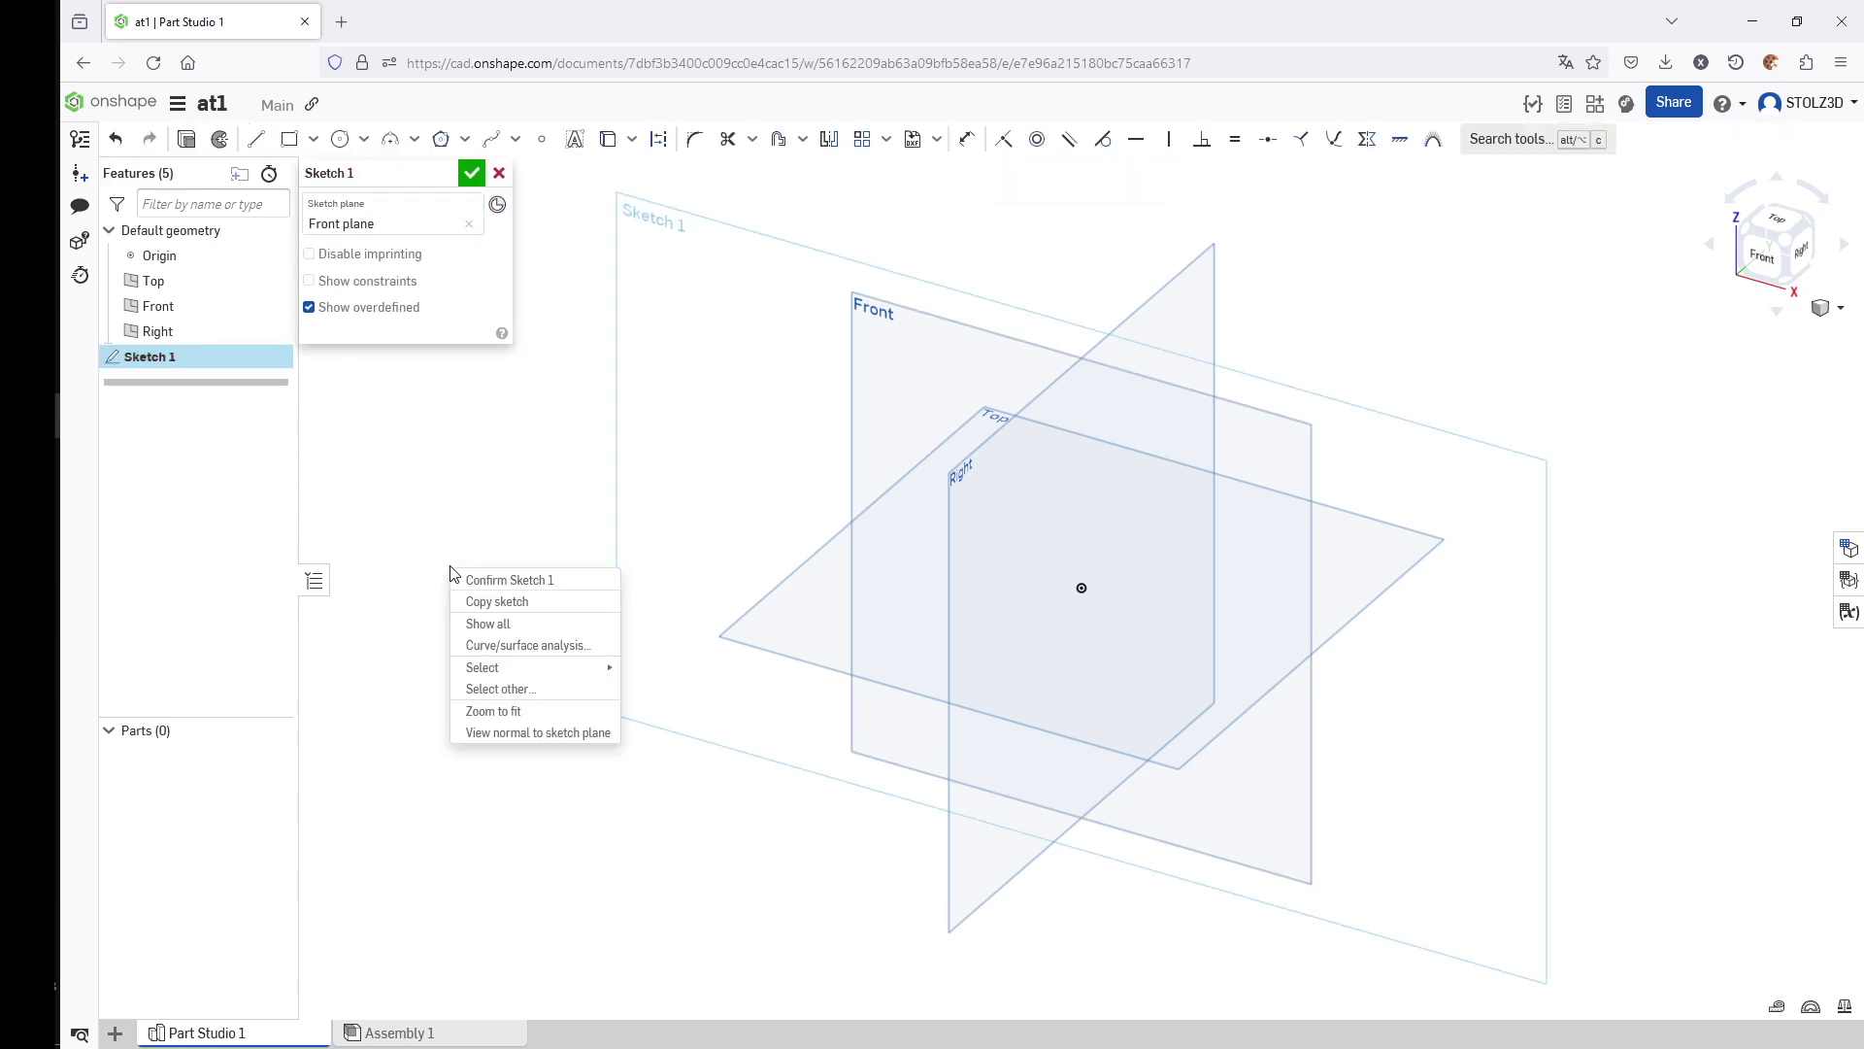
left_click(501, 734)
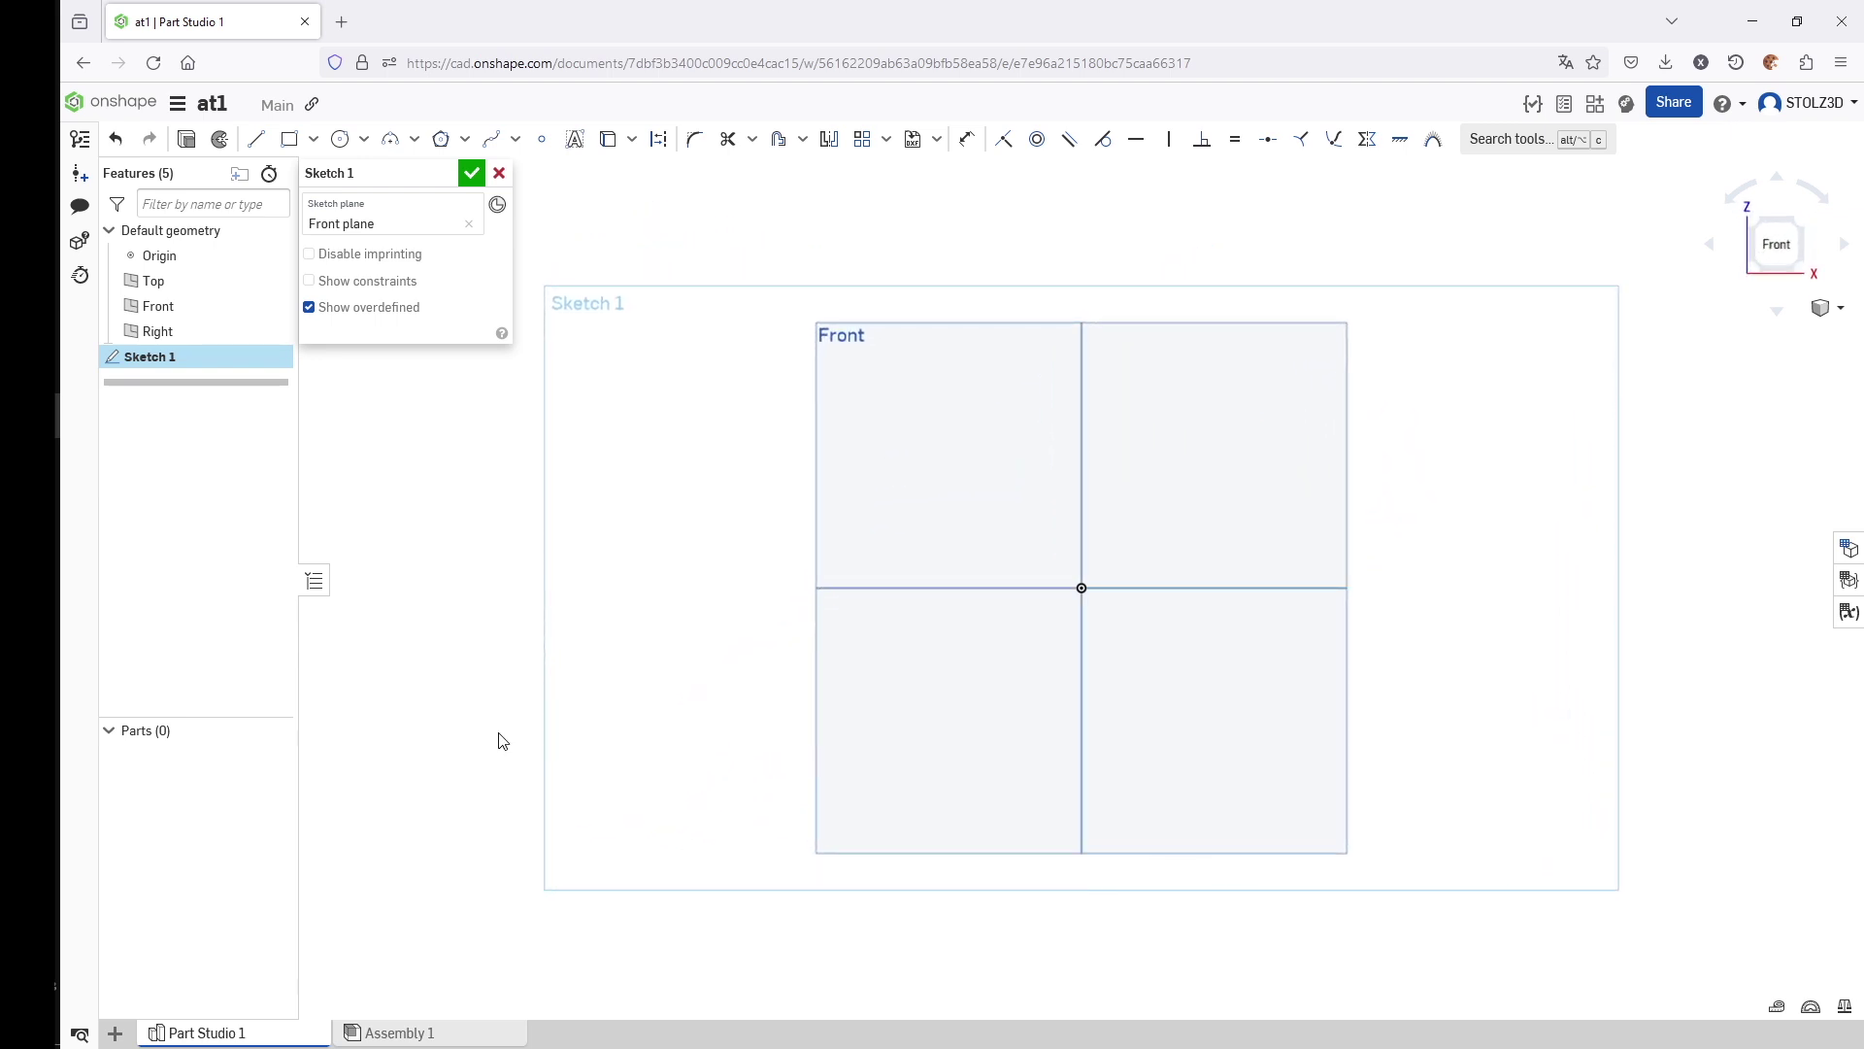
- Draw the bottom line leftward from the origin, then a tangent arc curving up-left
left_click(258, 141)
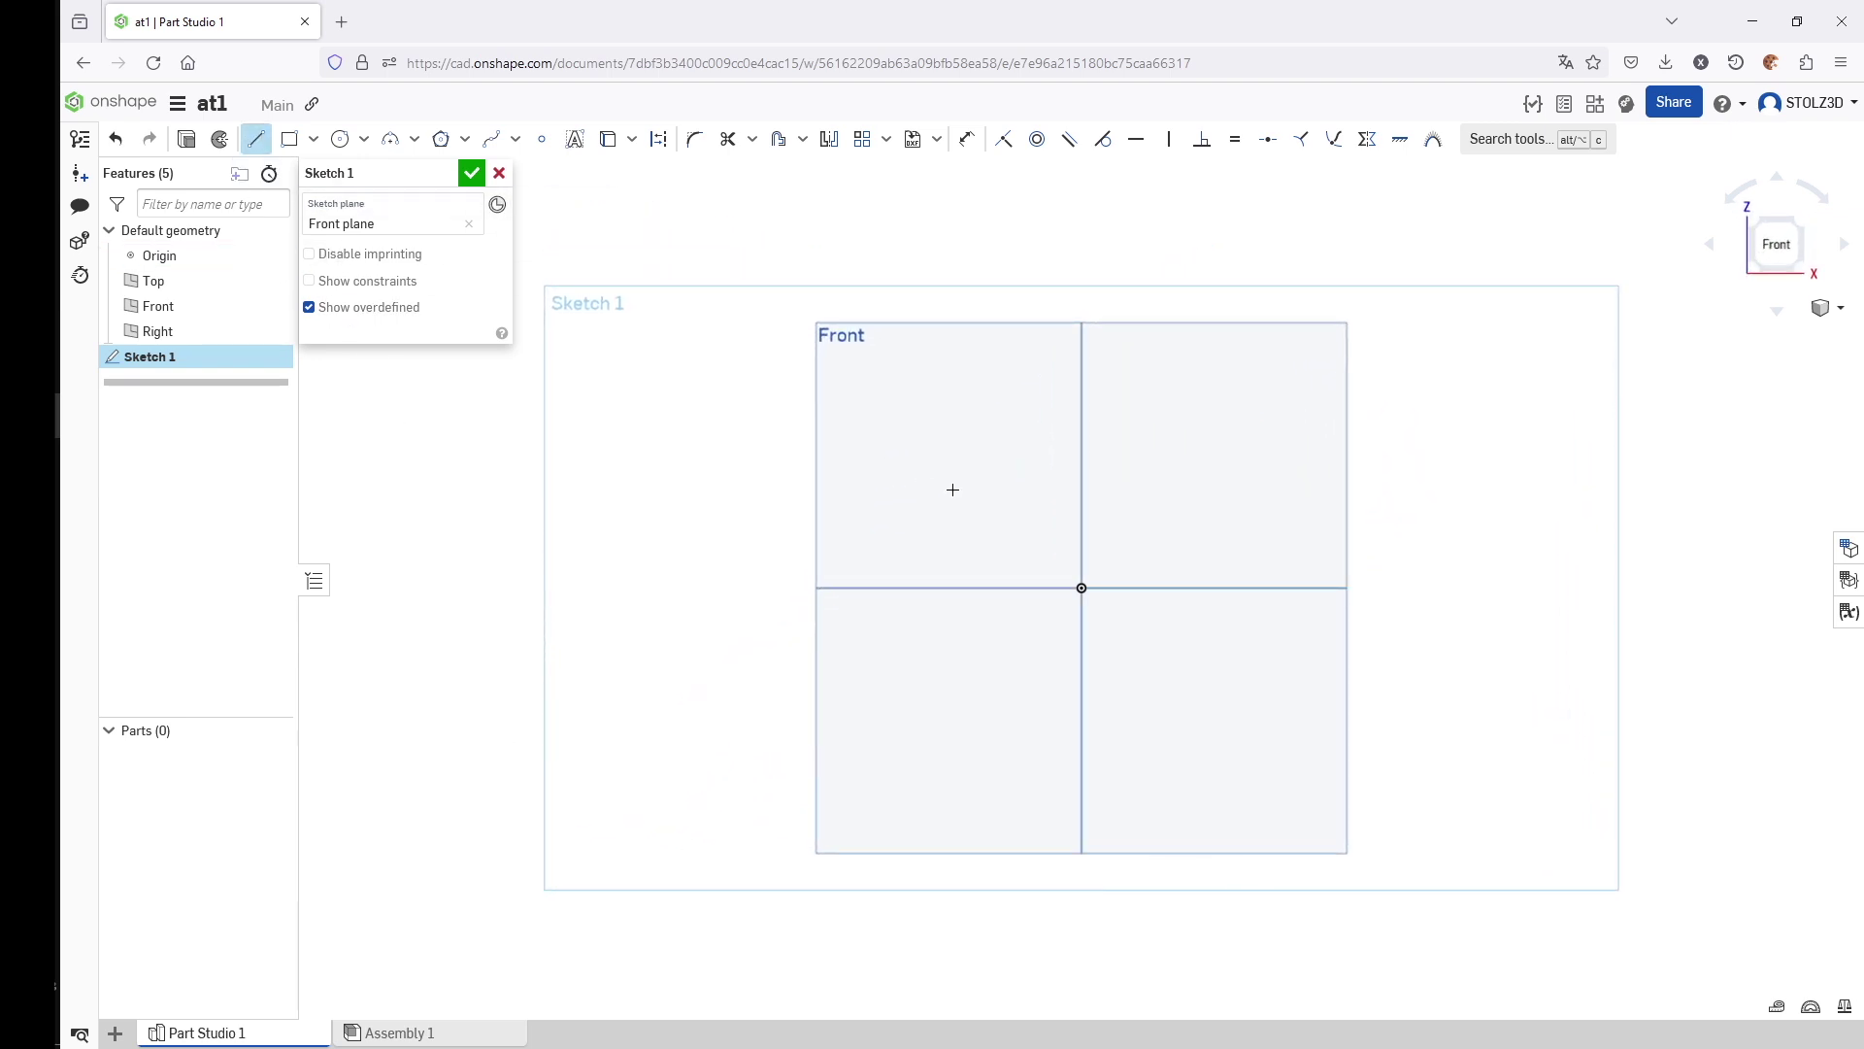
left_click(1083, 586)
left_click(771, 587)
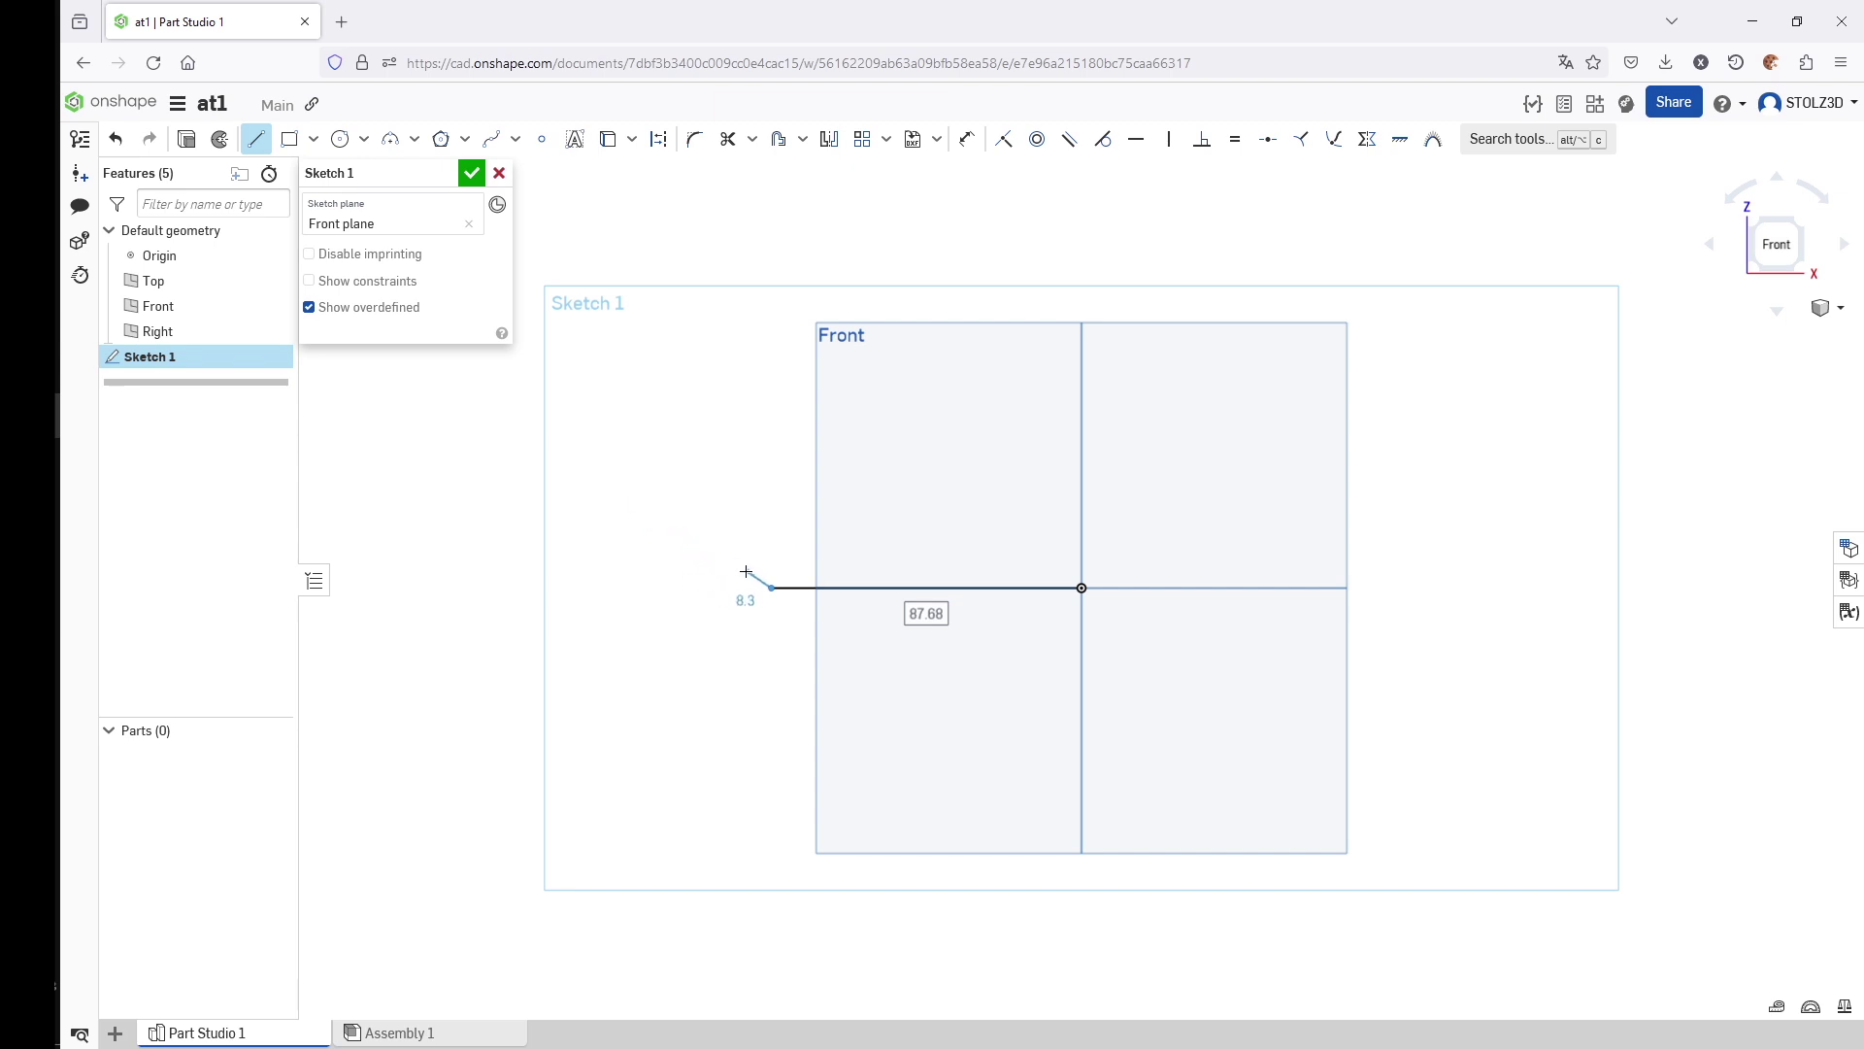
key("t")
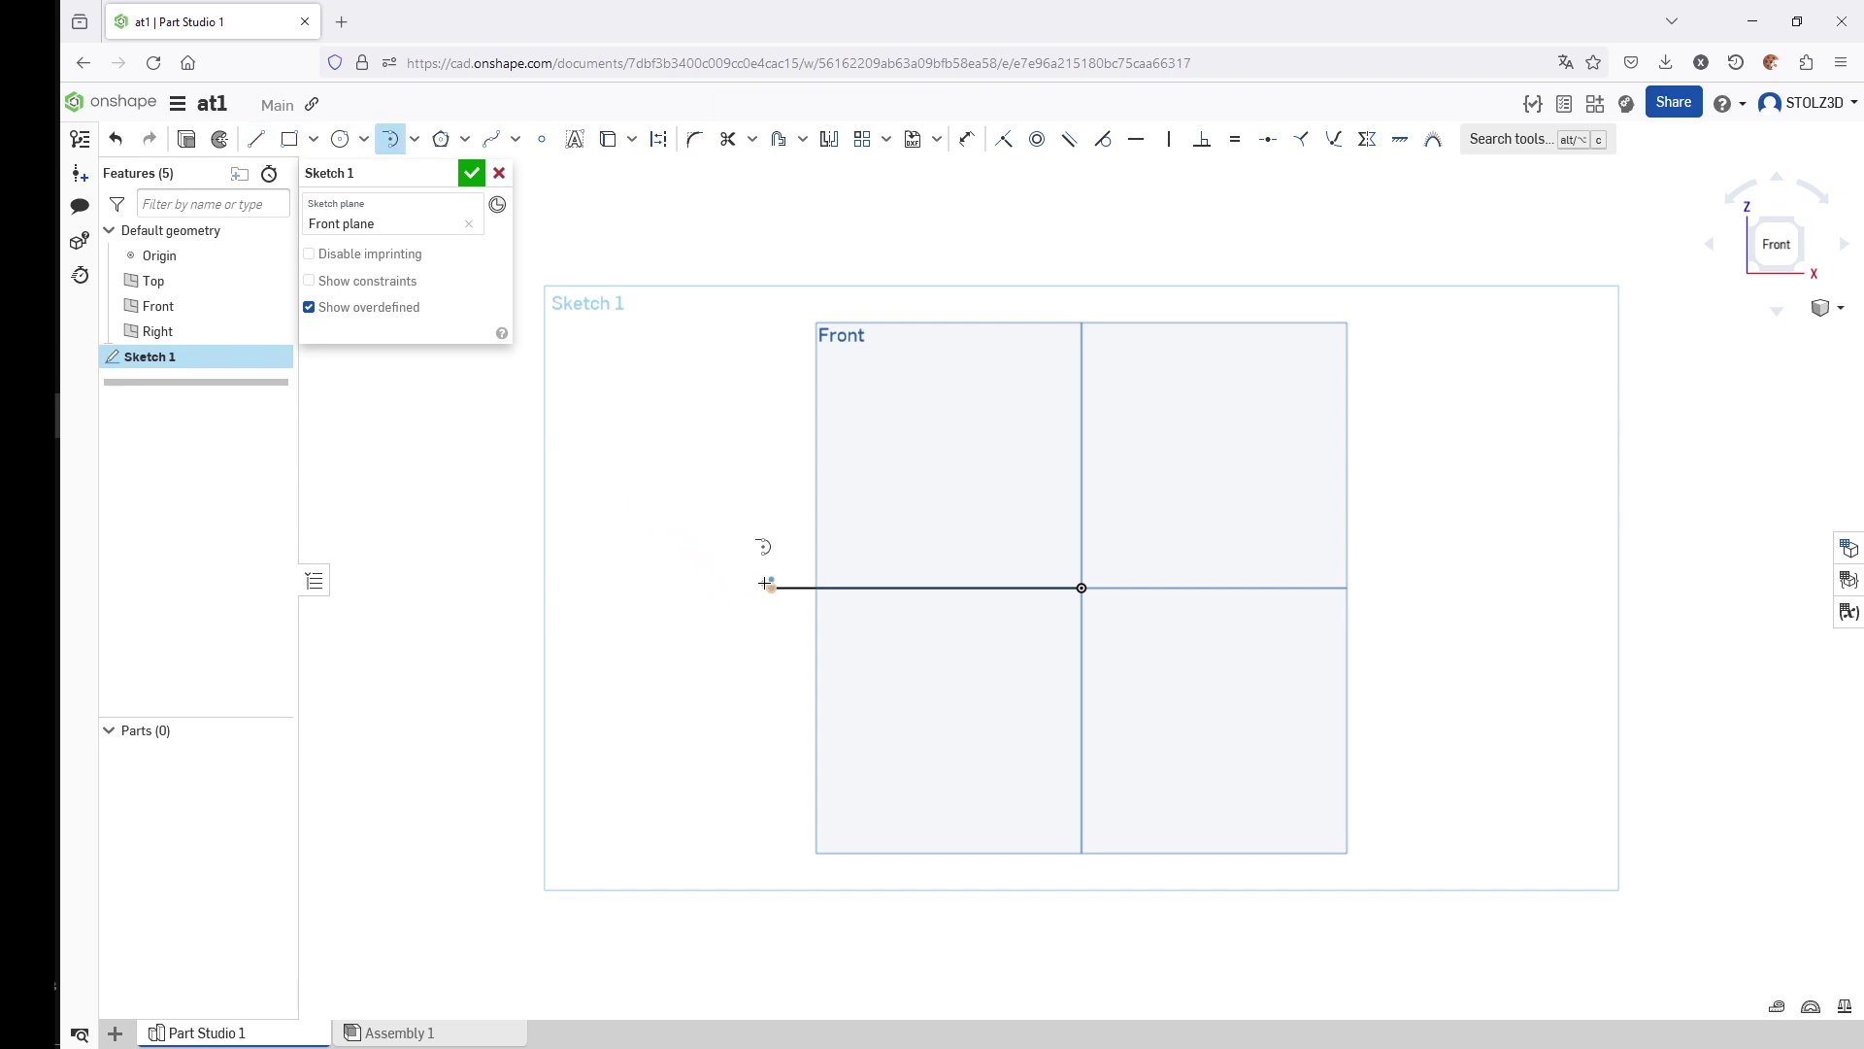
left_click(768, 585)
left_click(527, 511)
- Draw the outer wall, rim top, inner wall and base top, closing the profile at the origin
key("l")
left_click(528, 350)
left_click(664, 350)
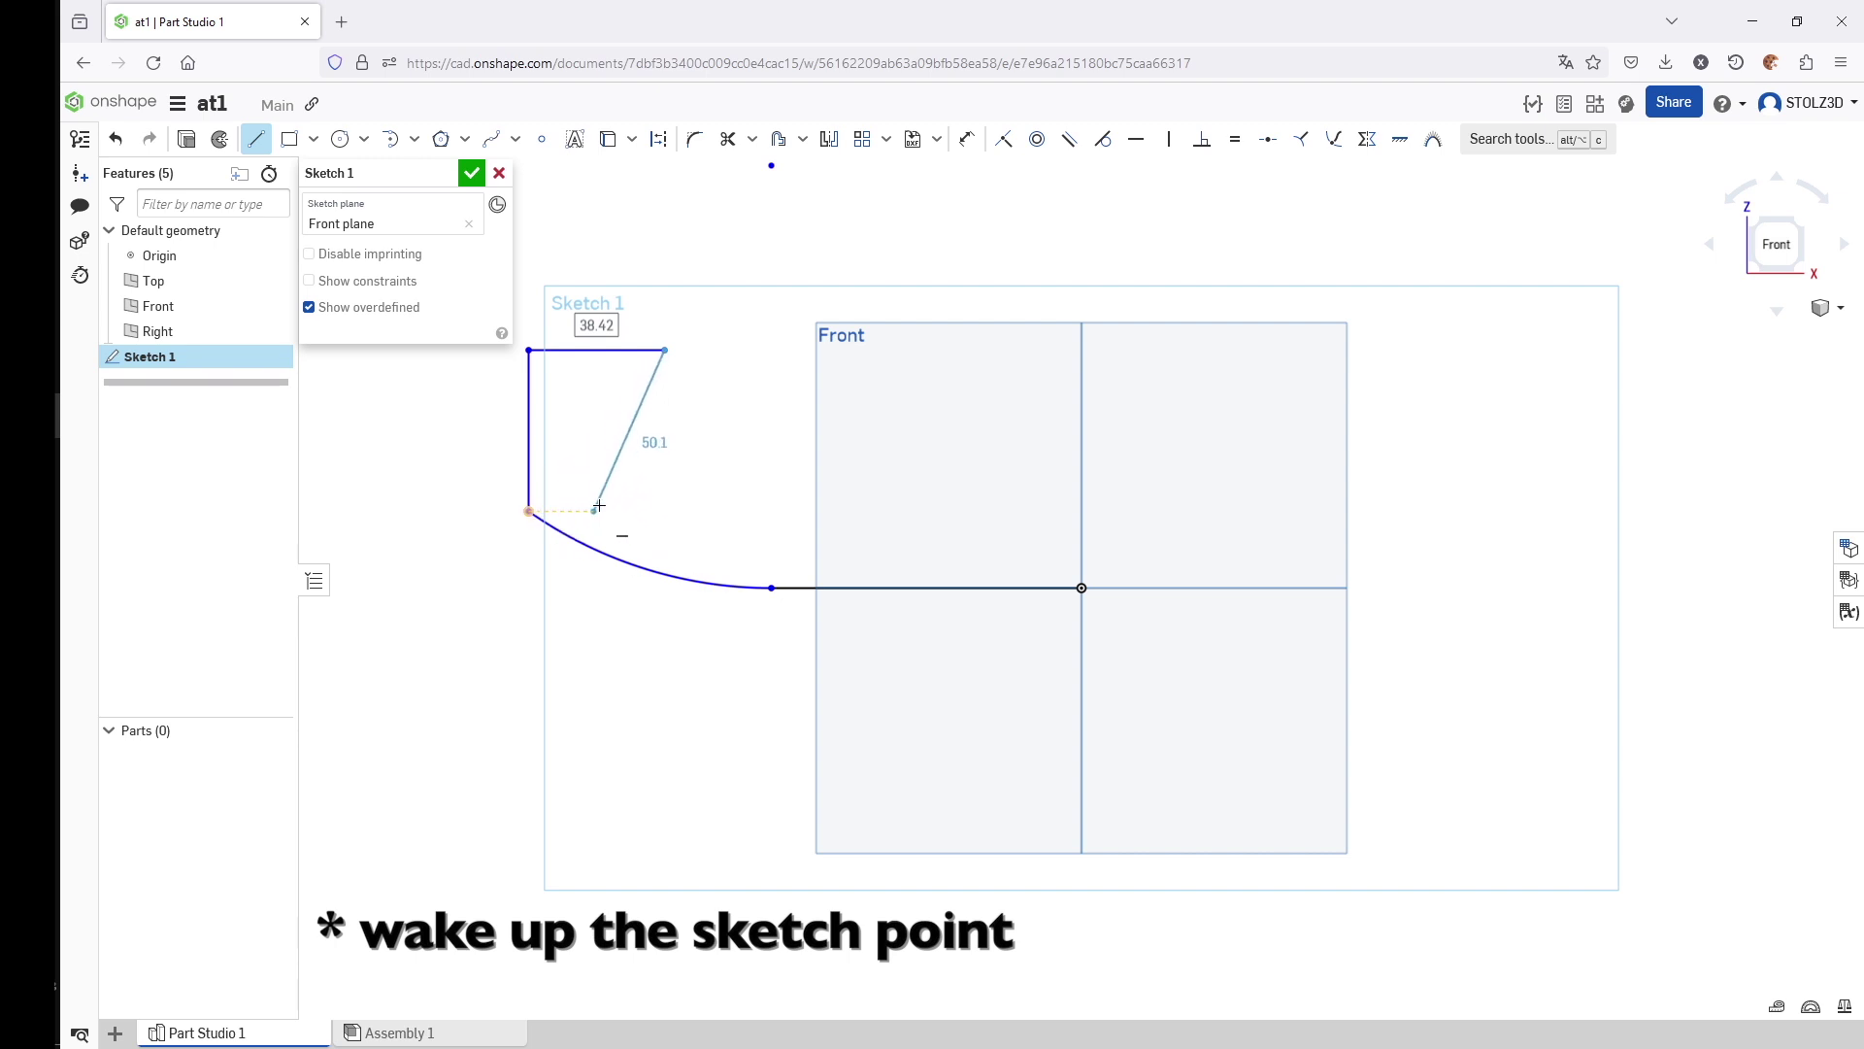
left_click(666, 510)
left_click(1081, 510)
left_click(1082, 588)
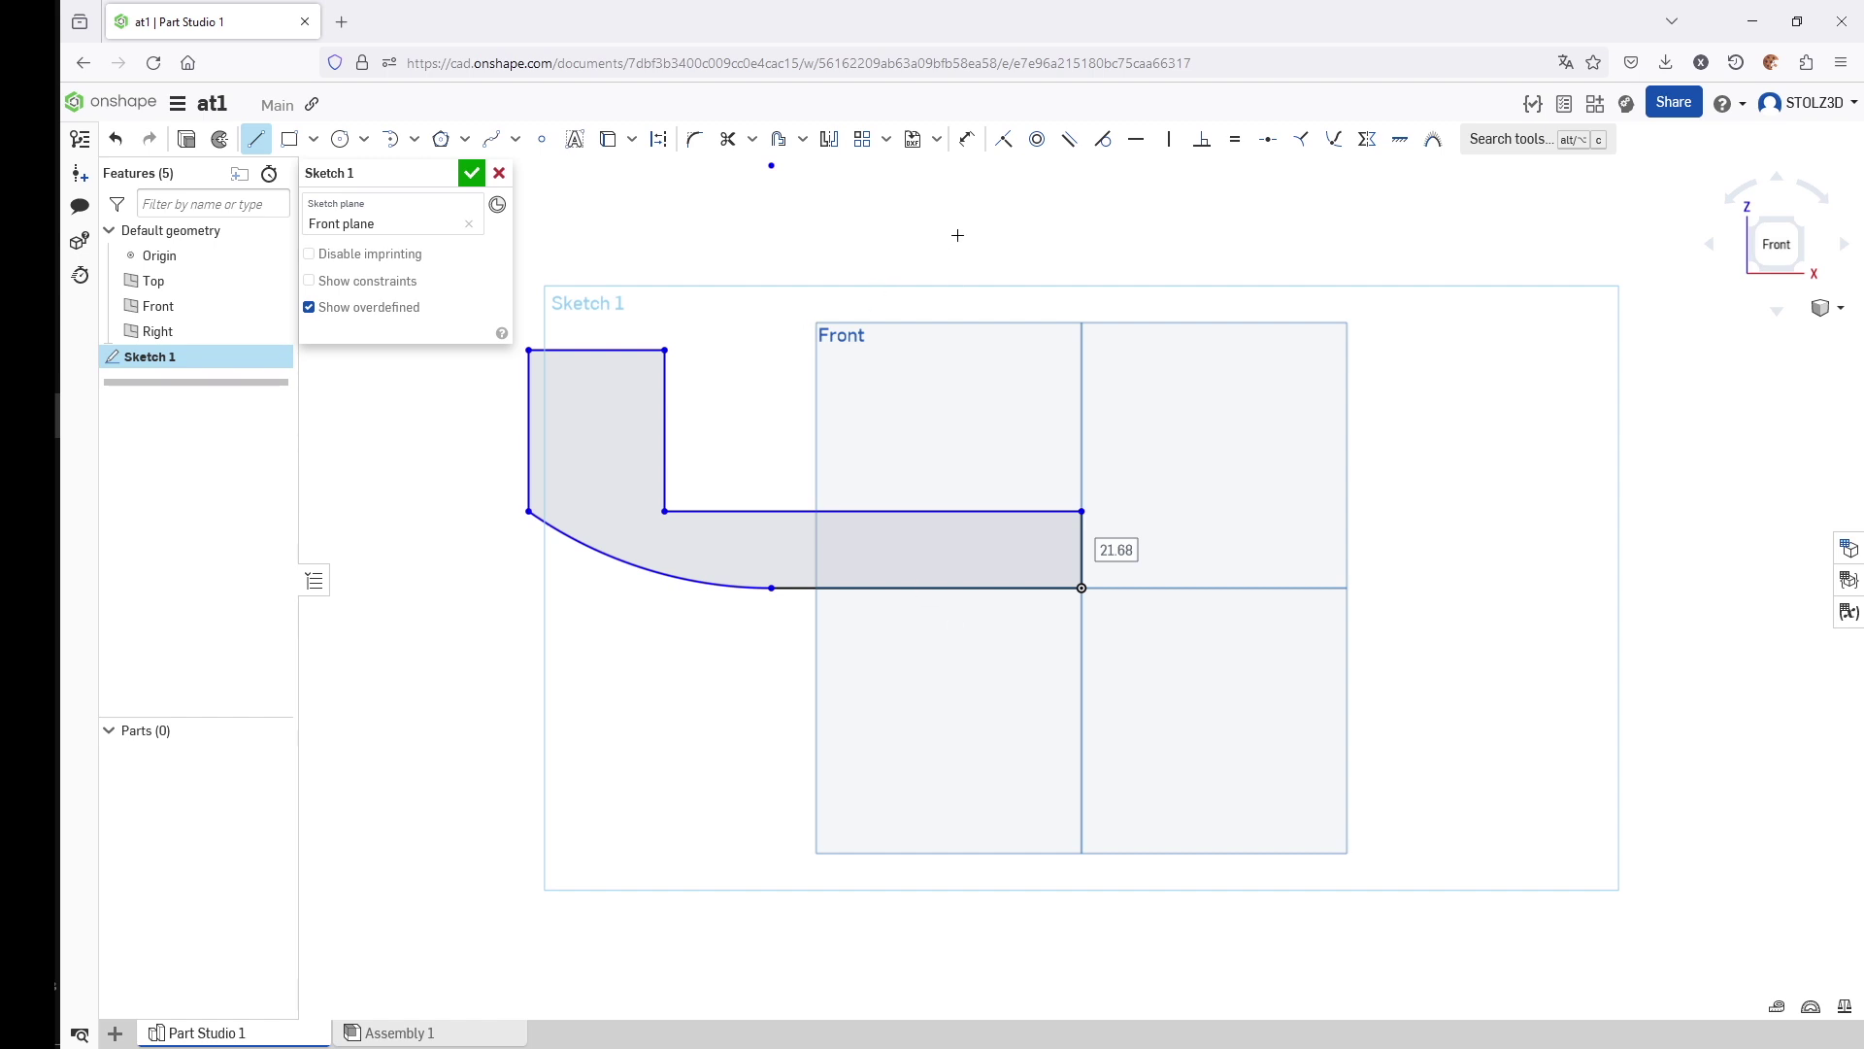
- Dimension the cross-section's overall width to 130 and overall height to 60
left_click(968, 138)
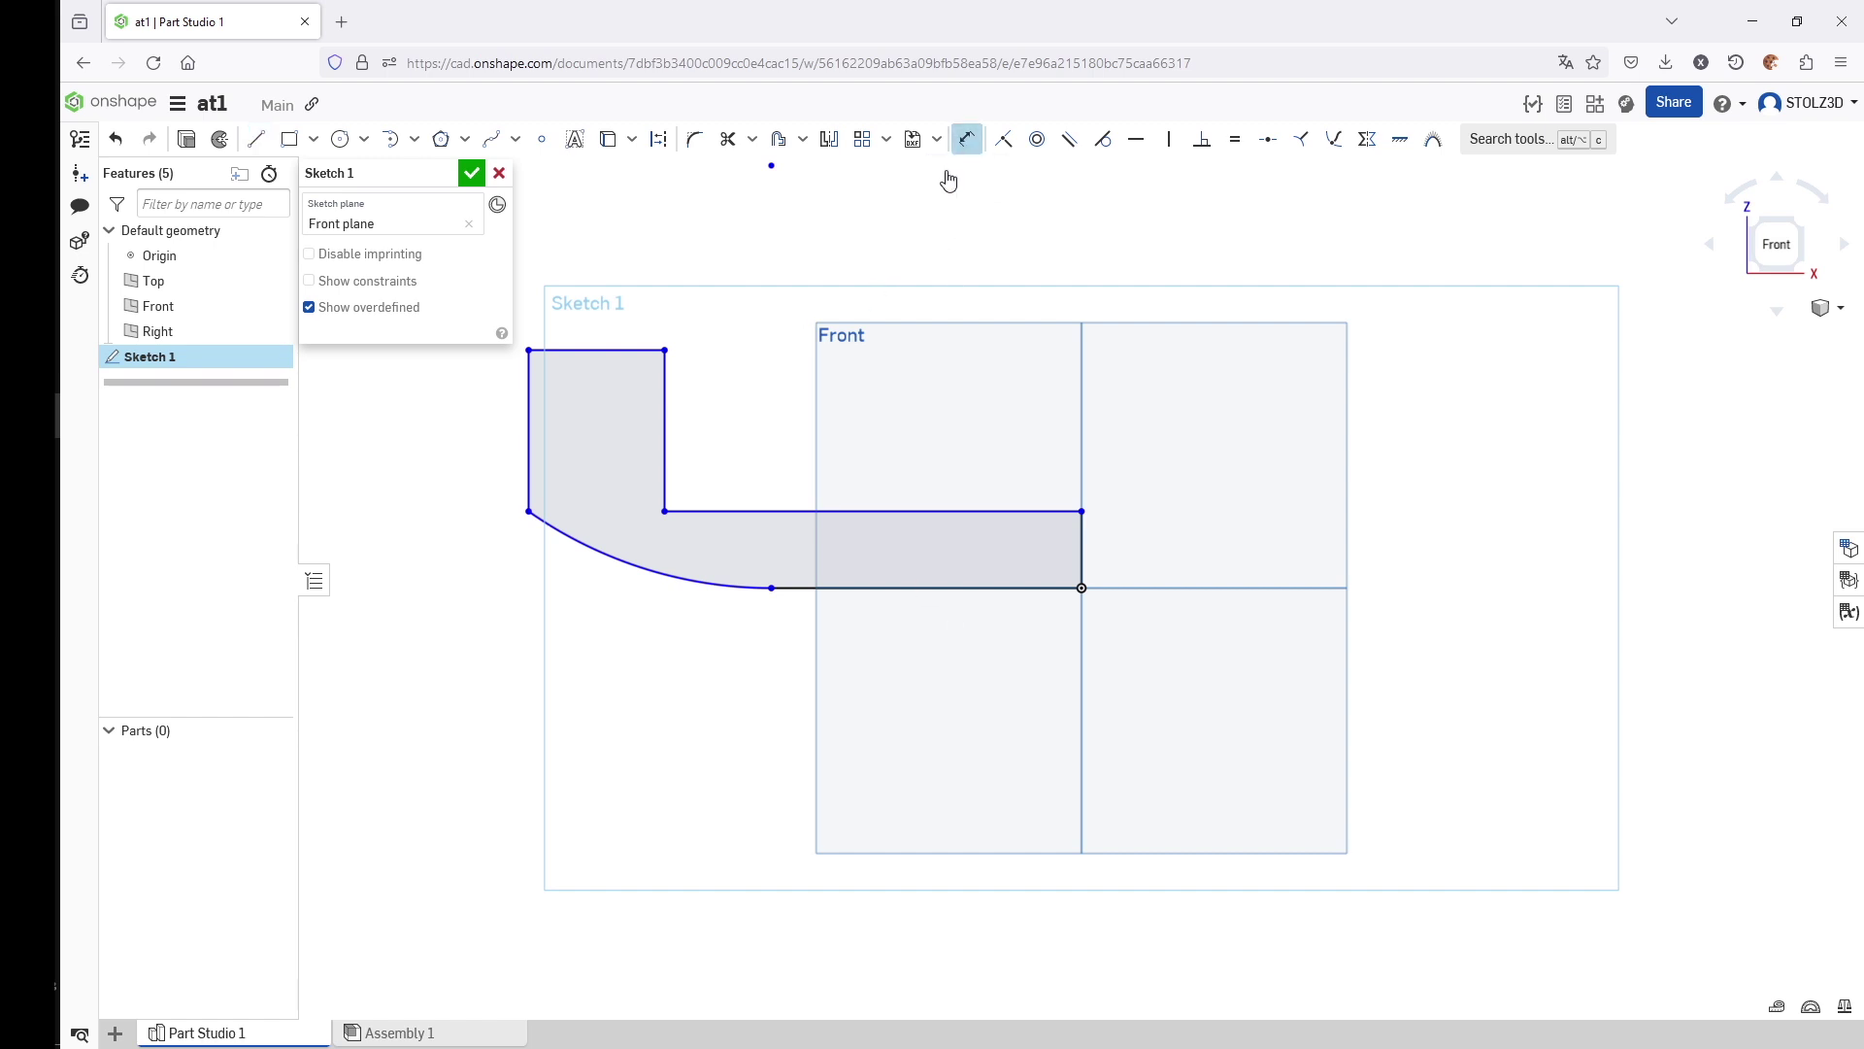
left_click(528, 376)
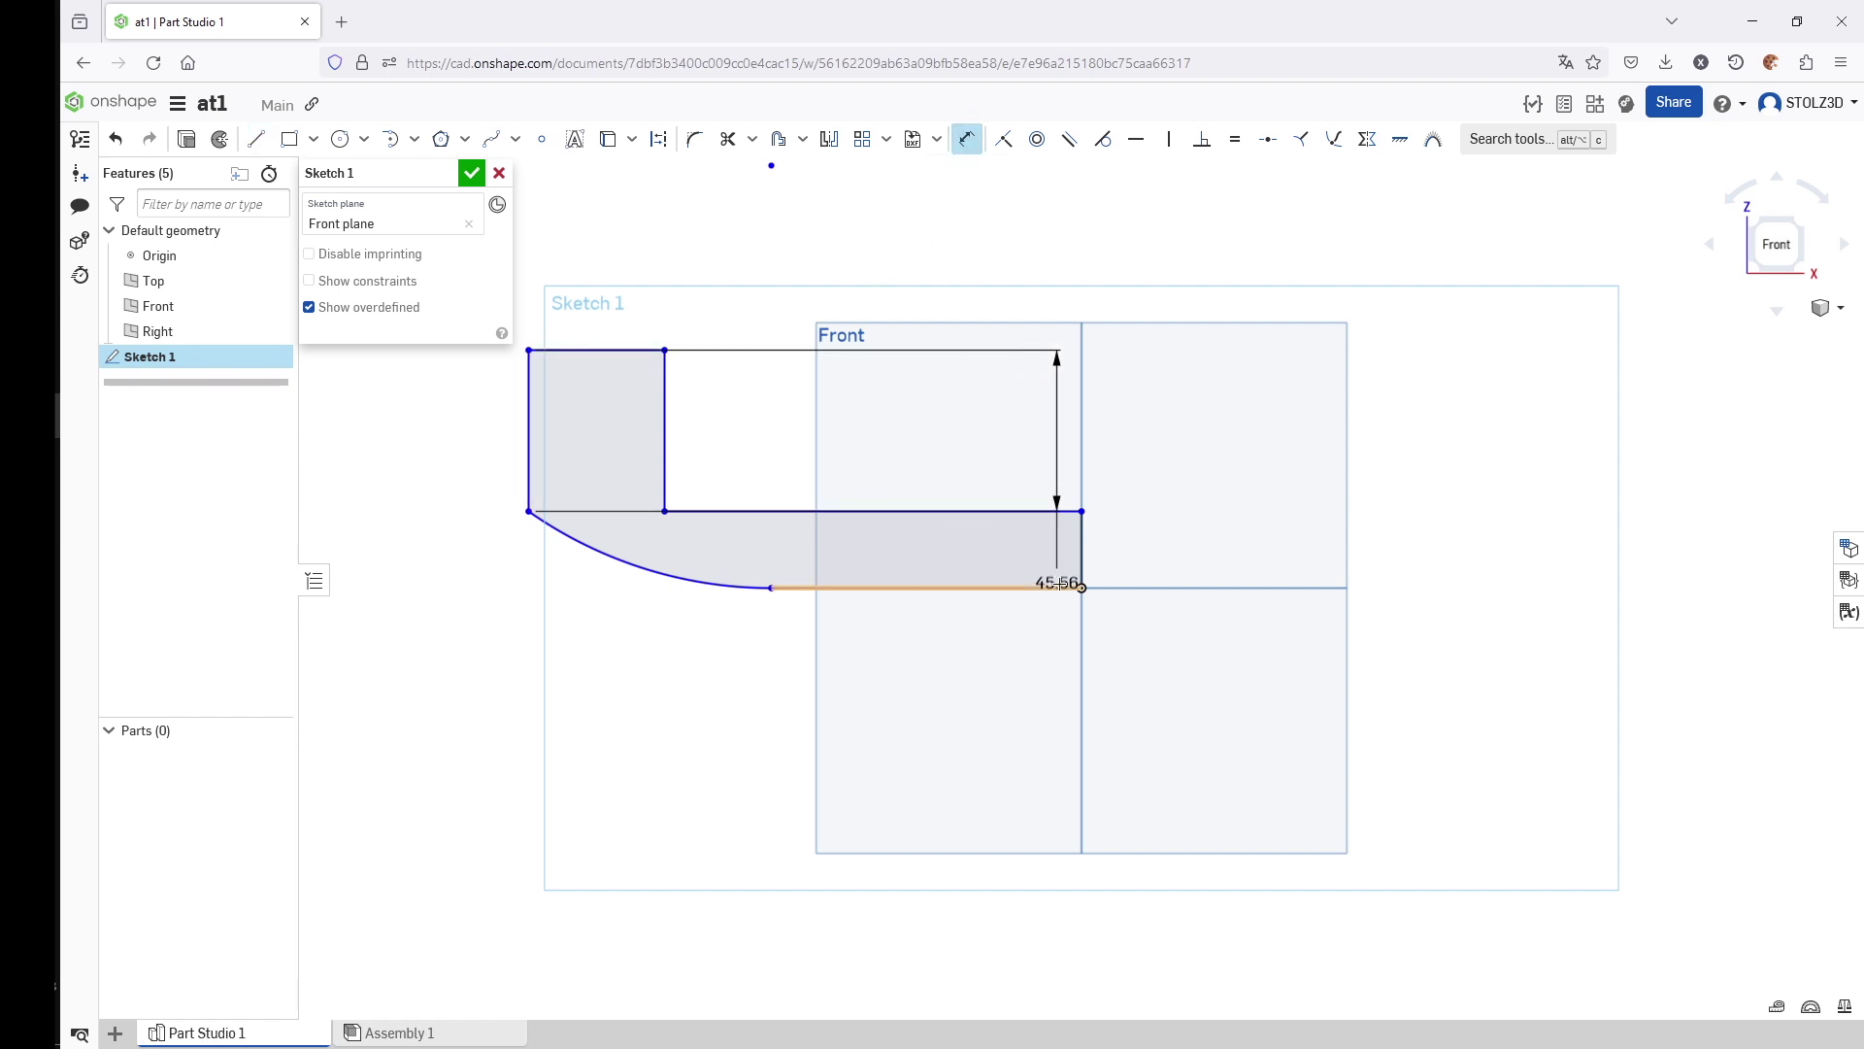
left_click(1081, 587)
left_click(841, 957)
type("130")
key("Return")
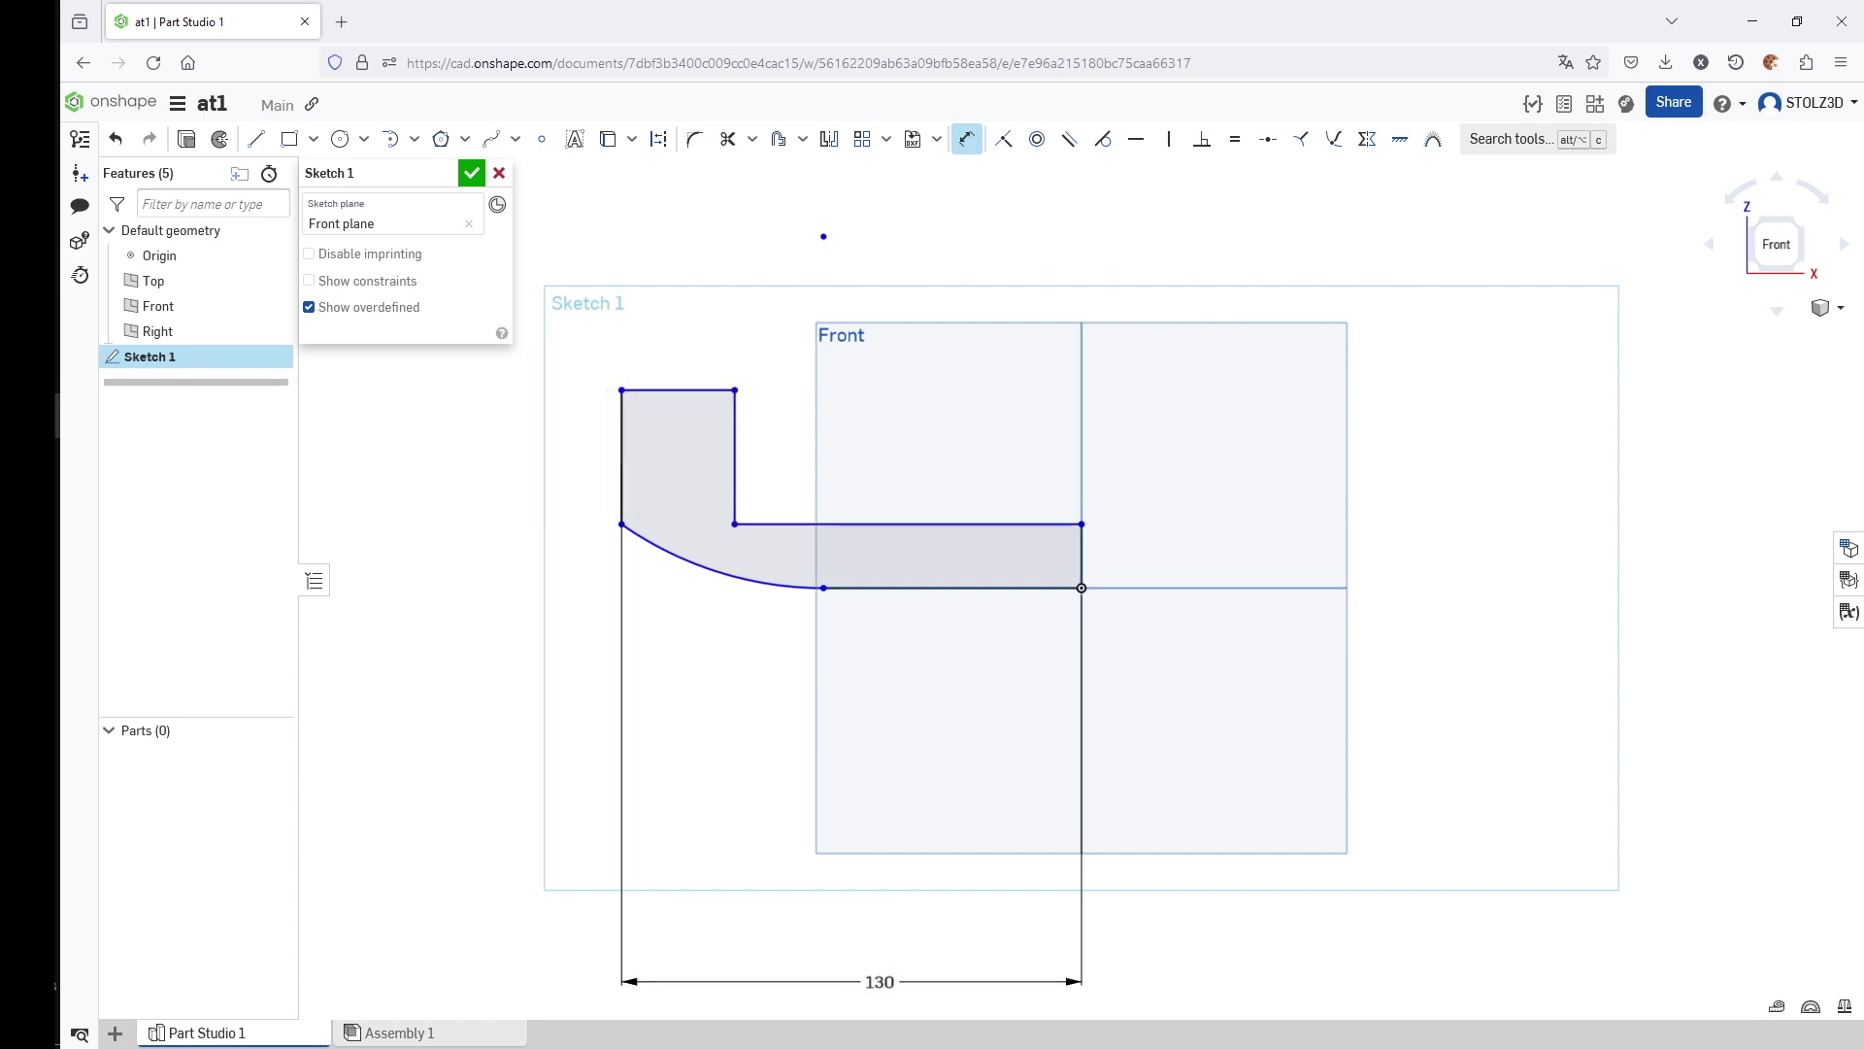
left_click(670, 390)
left_click(1082, 588)
left_click(1243, 510)
type("60")
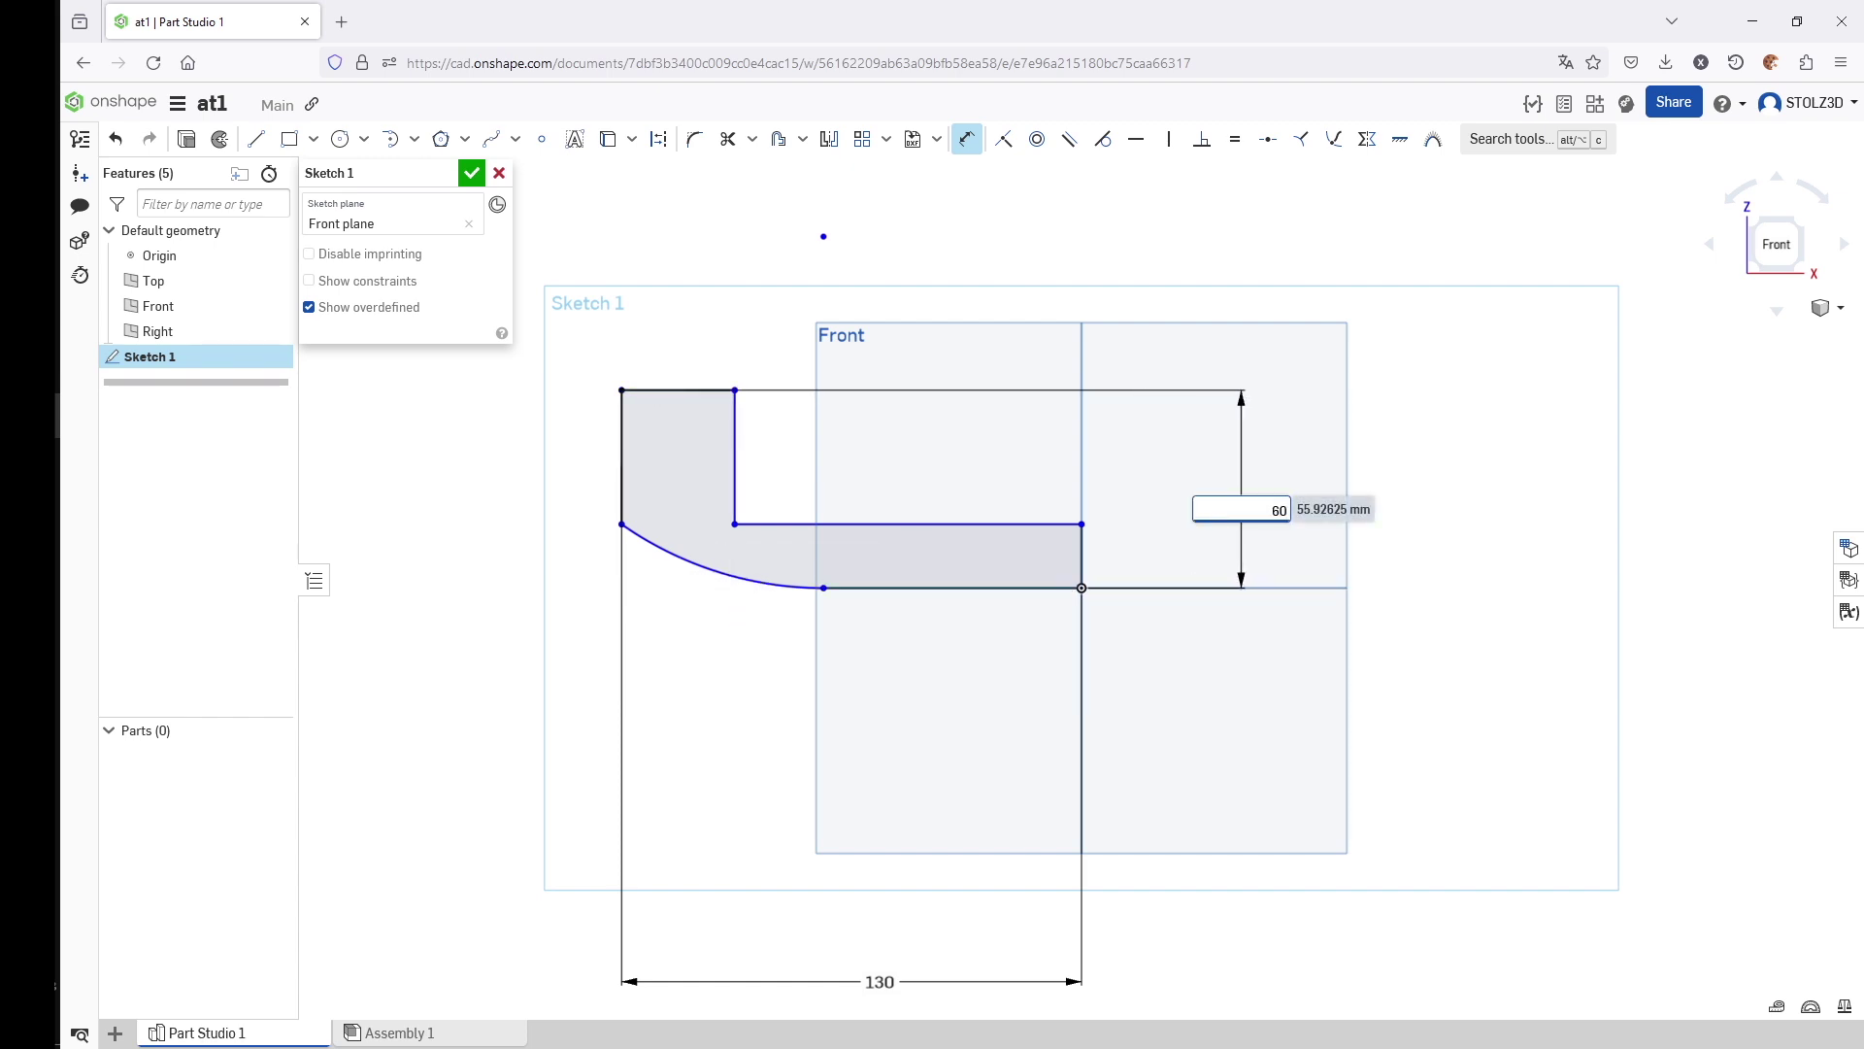
key("Return")
- Set the rim thickness and the base thickness each to 18
left_click(680, 375)
left_click(670, 319)
type("18")
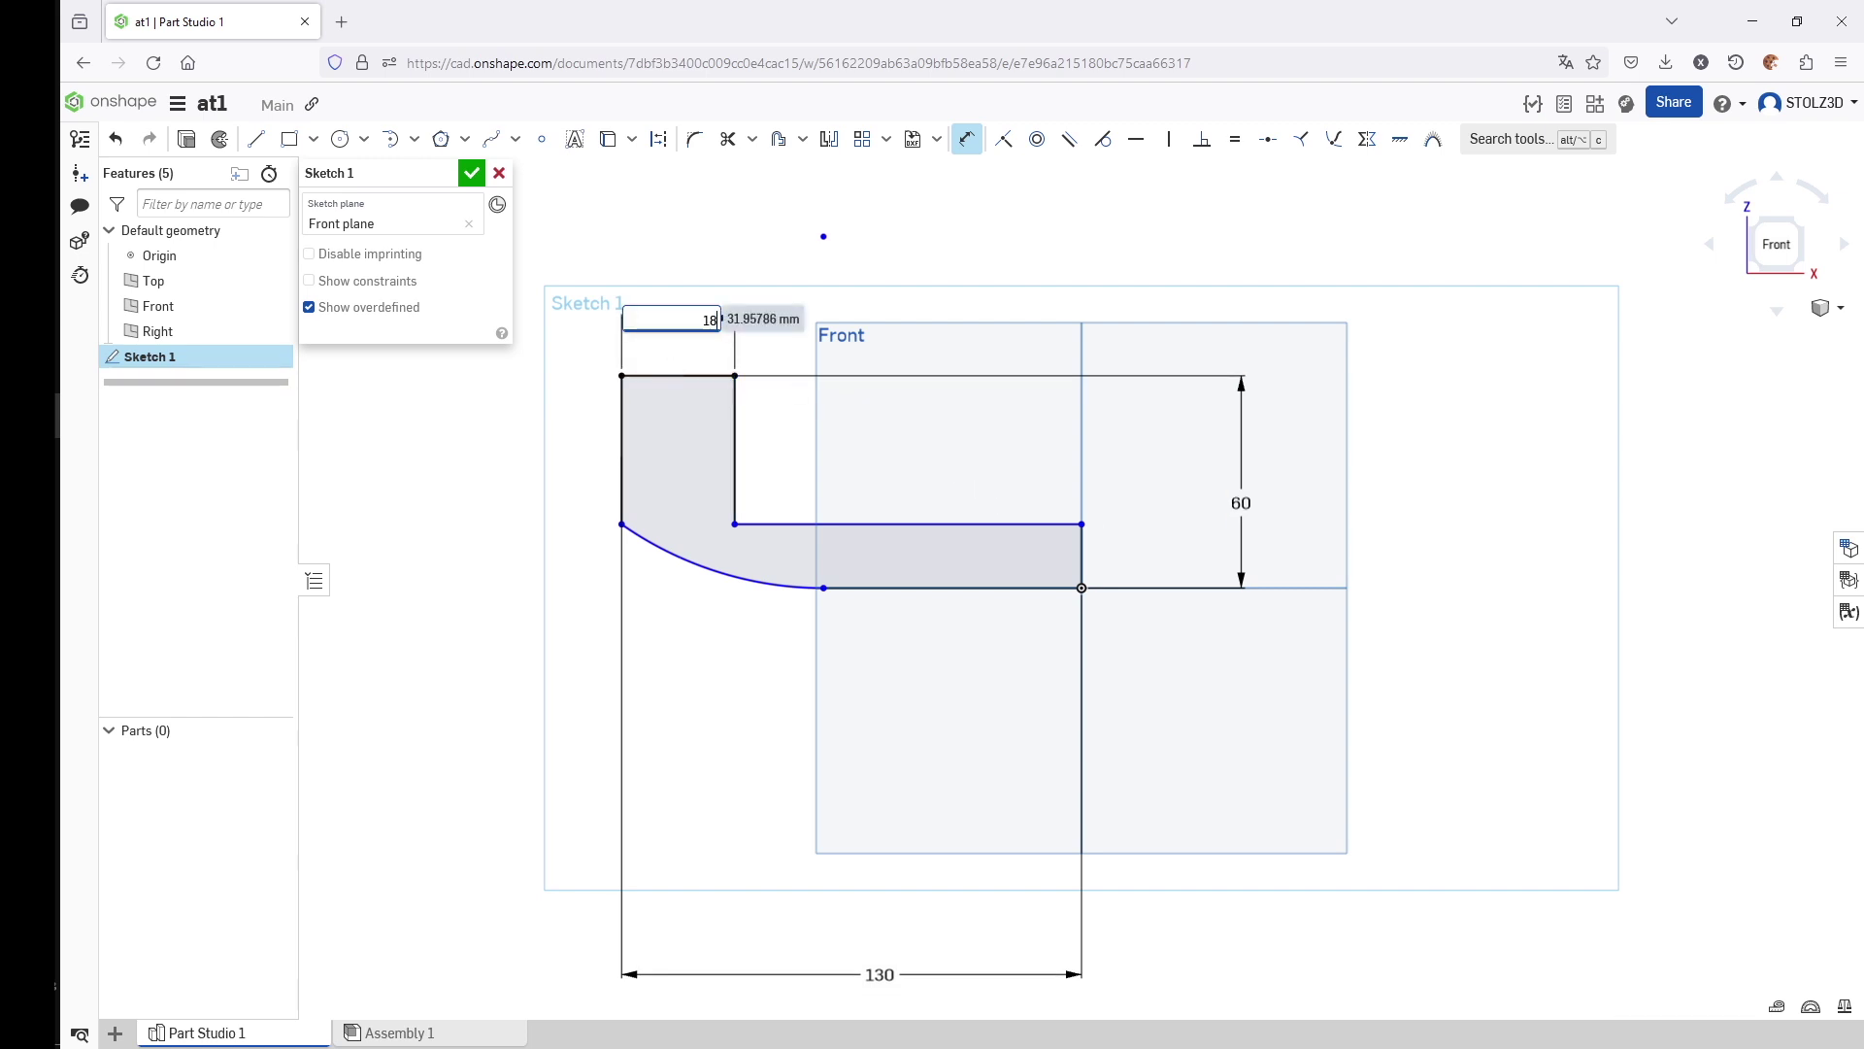
key("Return")
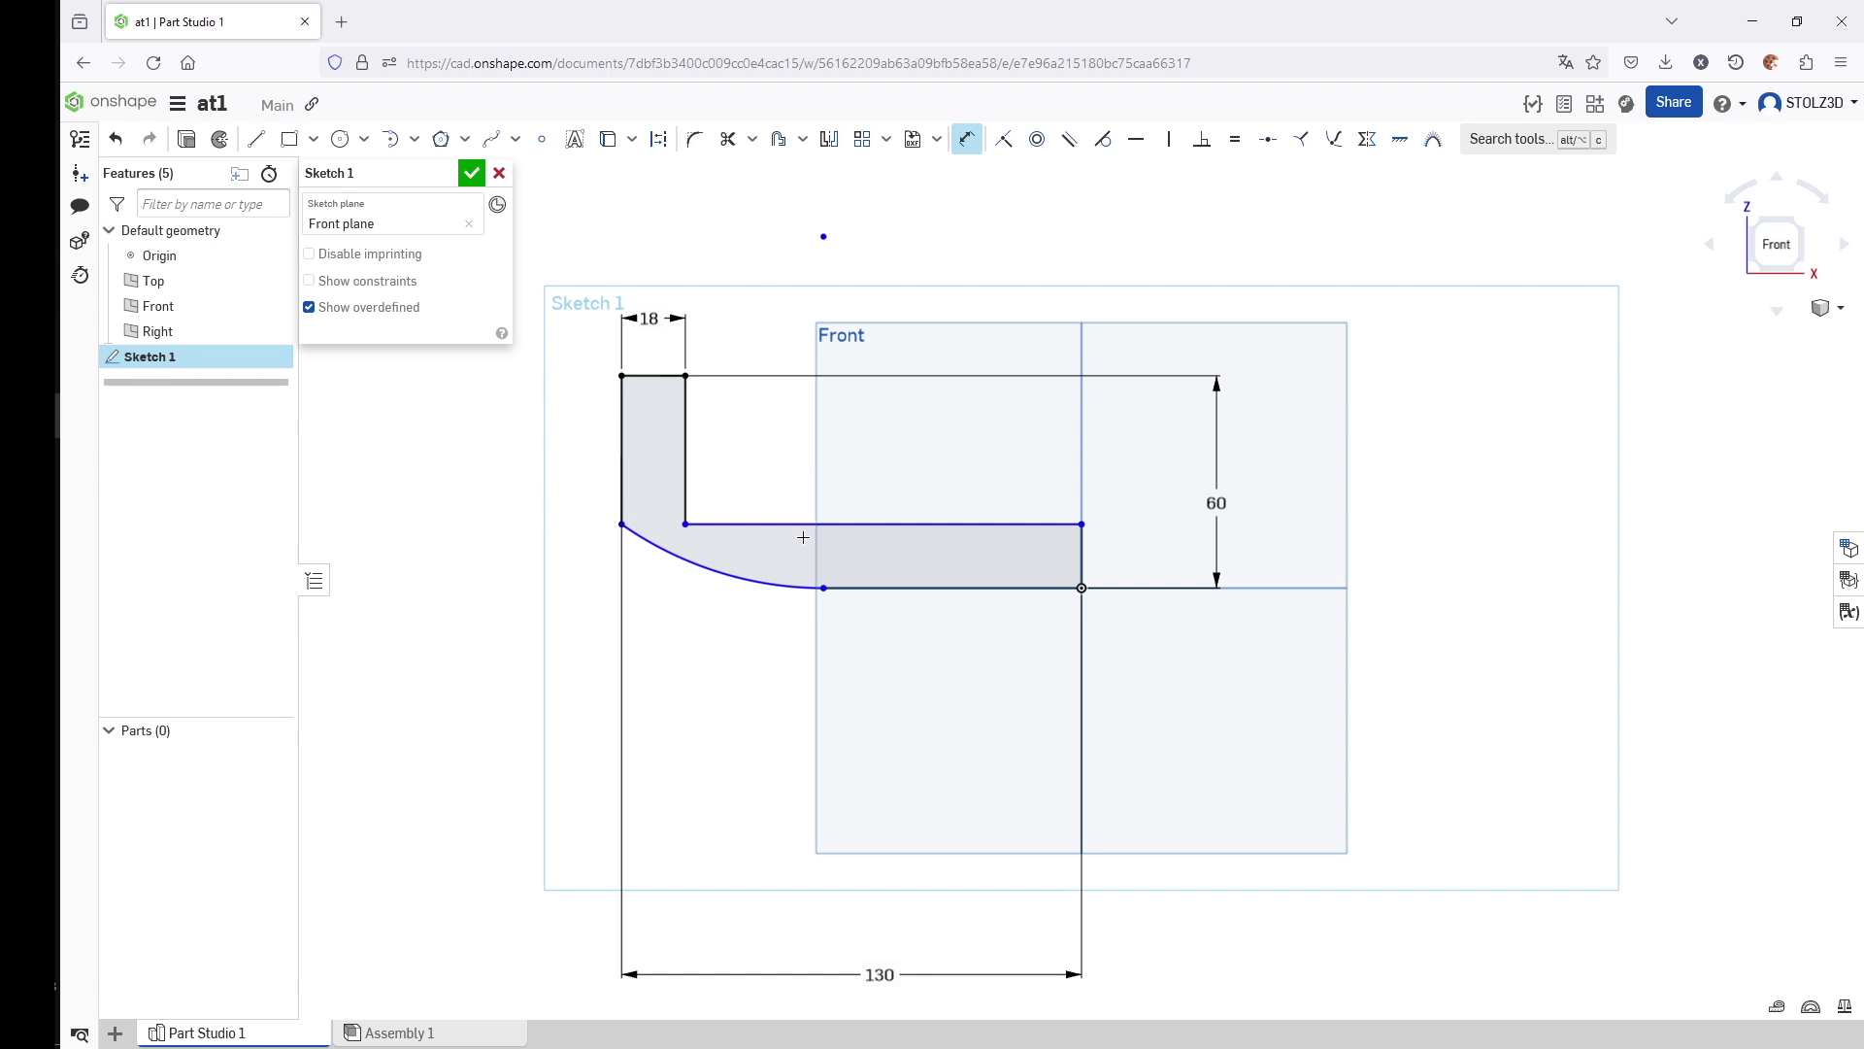
left_click(804, 526)
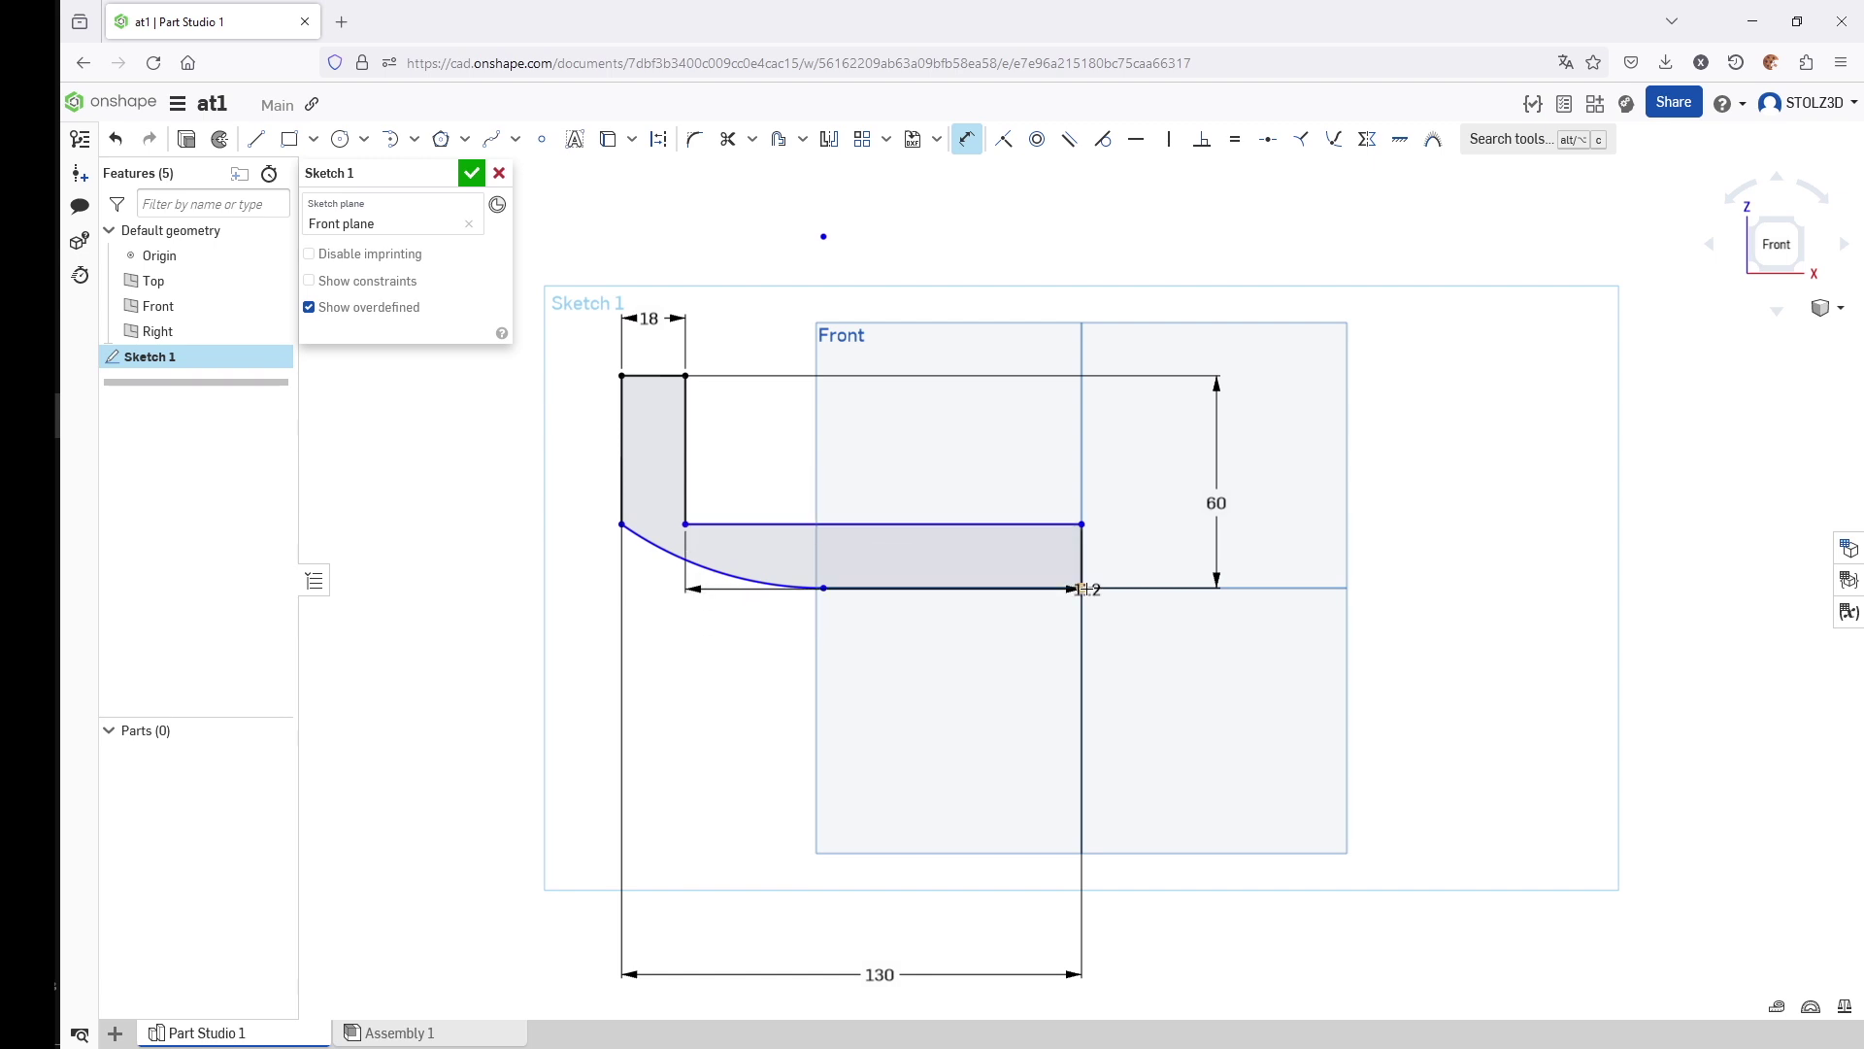
left_click(1083, 588)
left_click(1170, 546)
key("BackSpace")
key("Escape")
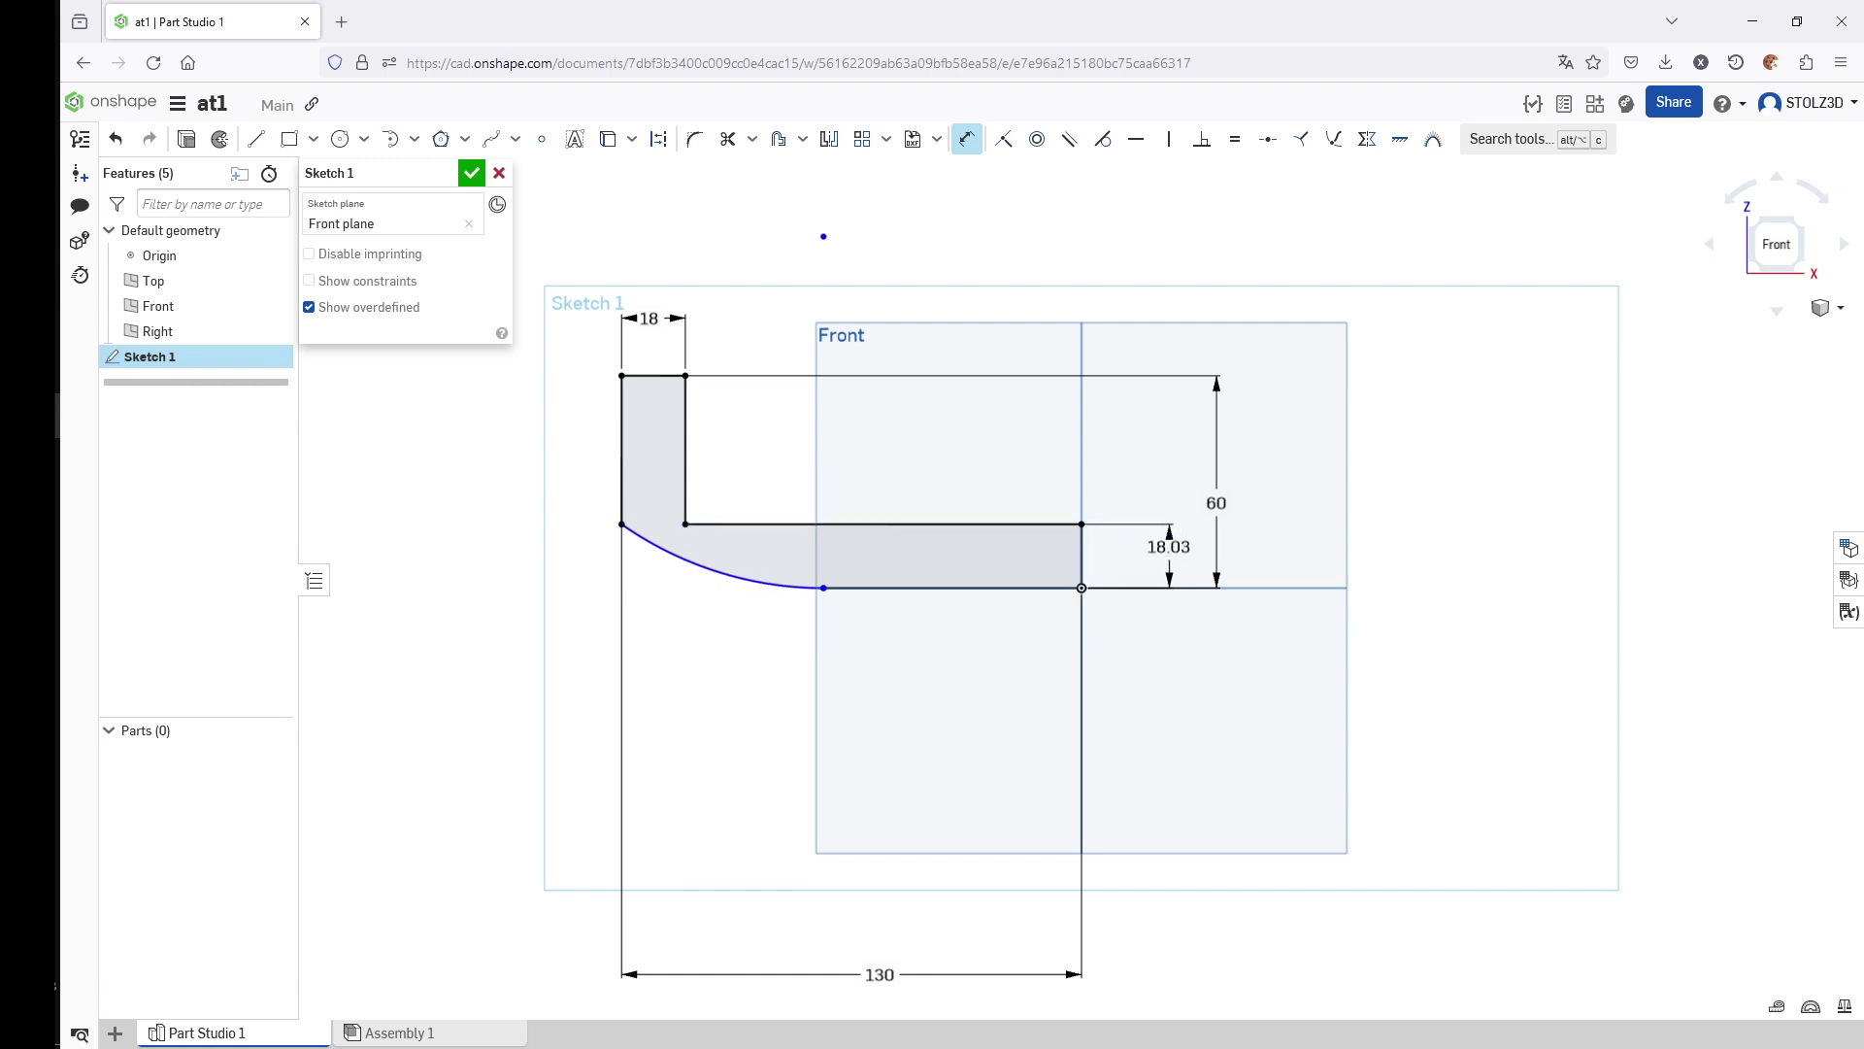
double_click(1169, 547)
type("18")
key("Return")
- Give the curved edge an R130 radius and finish Sketch 1
left_click(768, 583)
left_click(736, 673)
type("130")
key("Return")
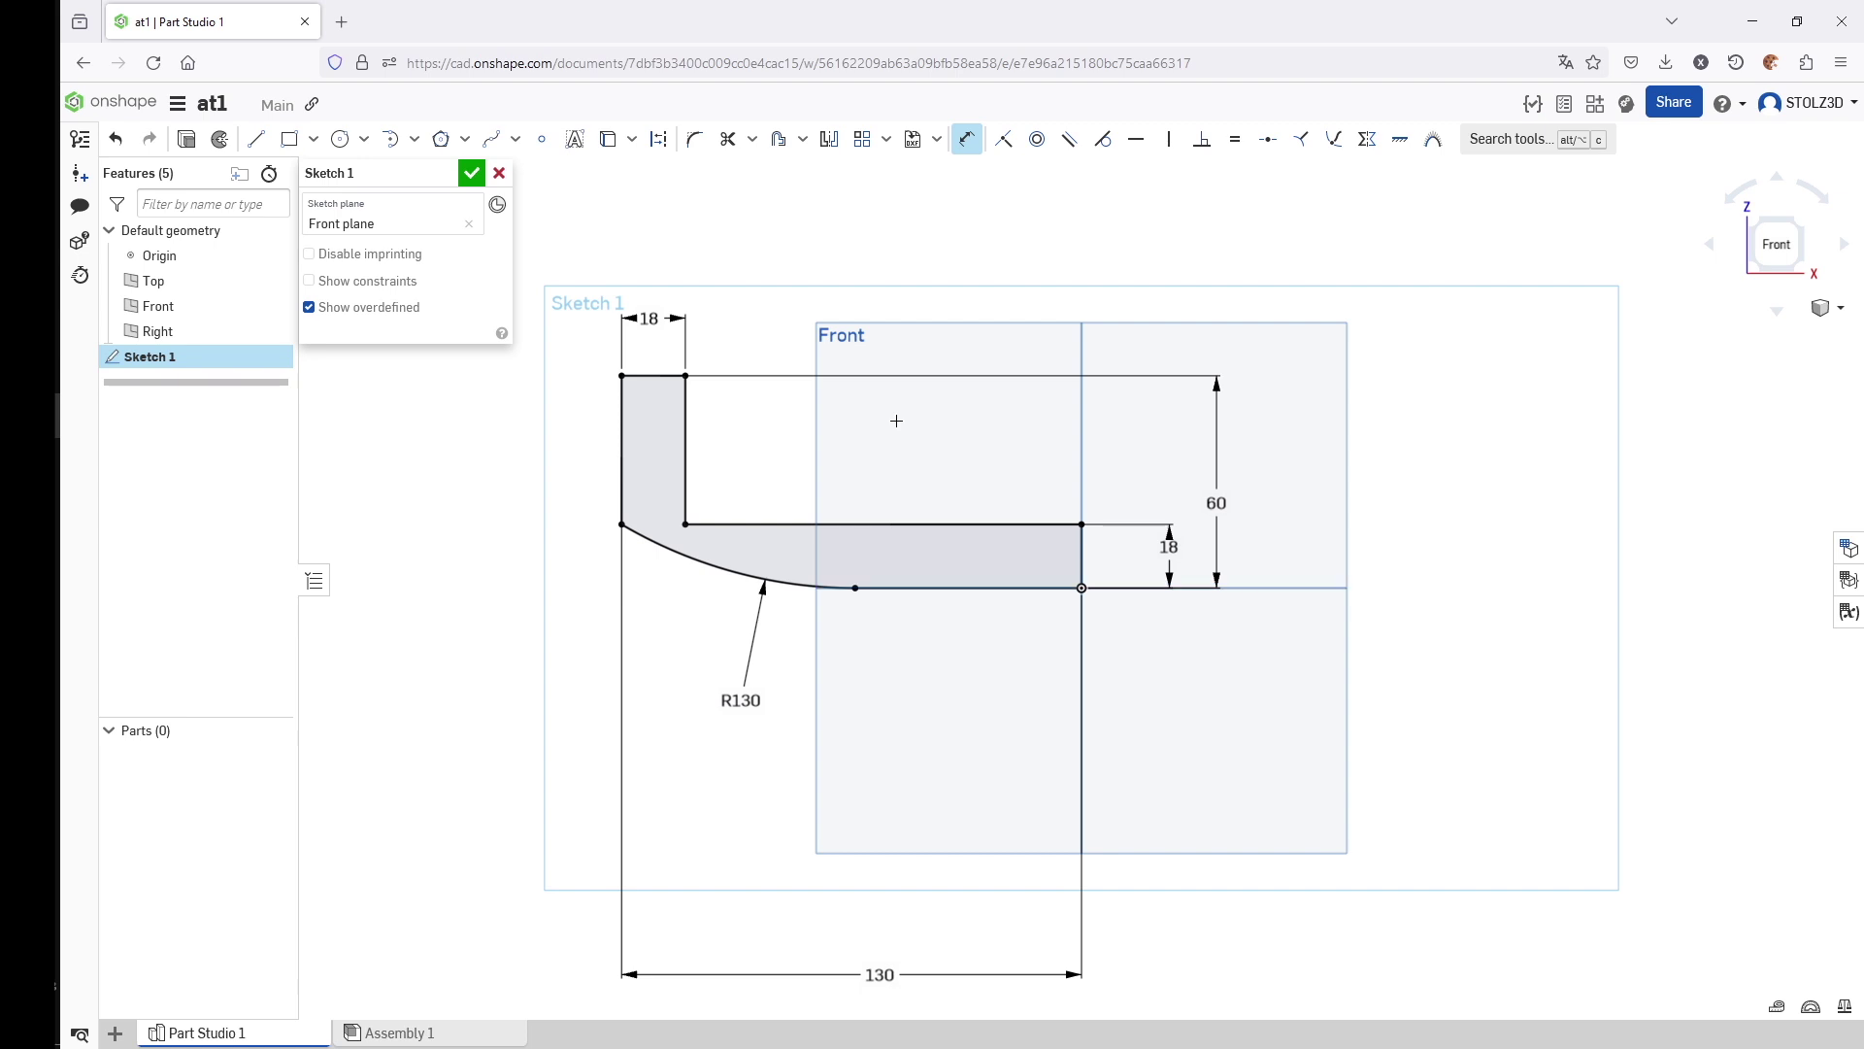
left_click(472, 173)
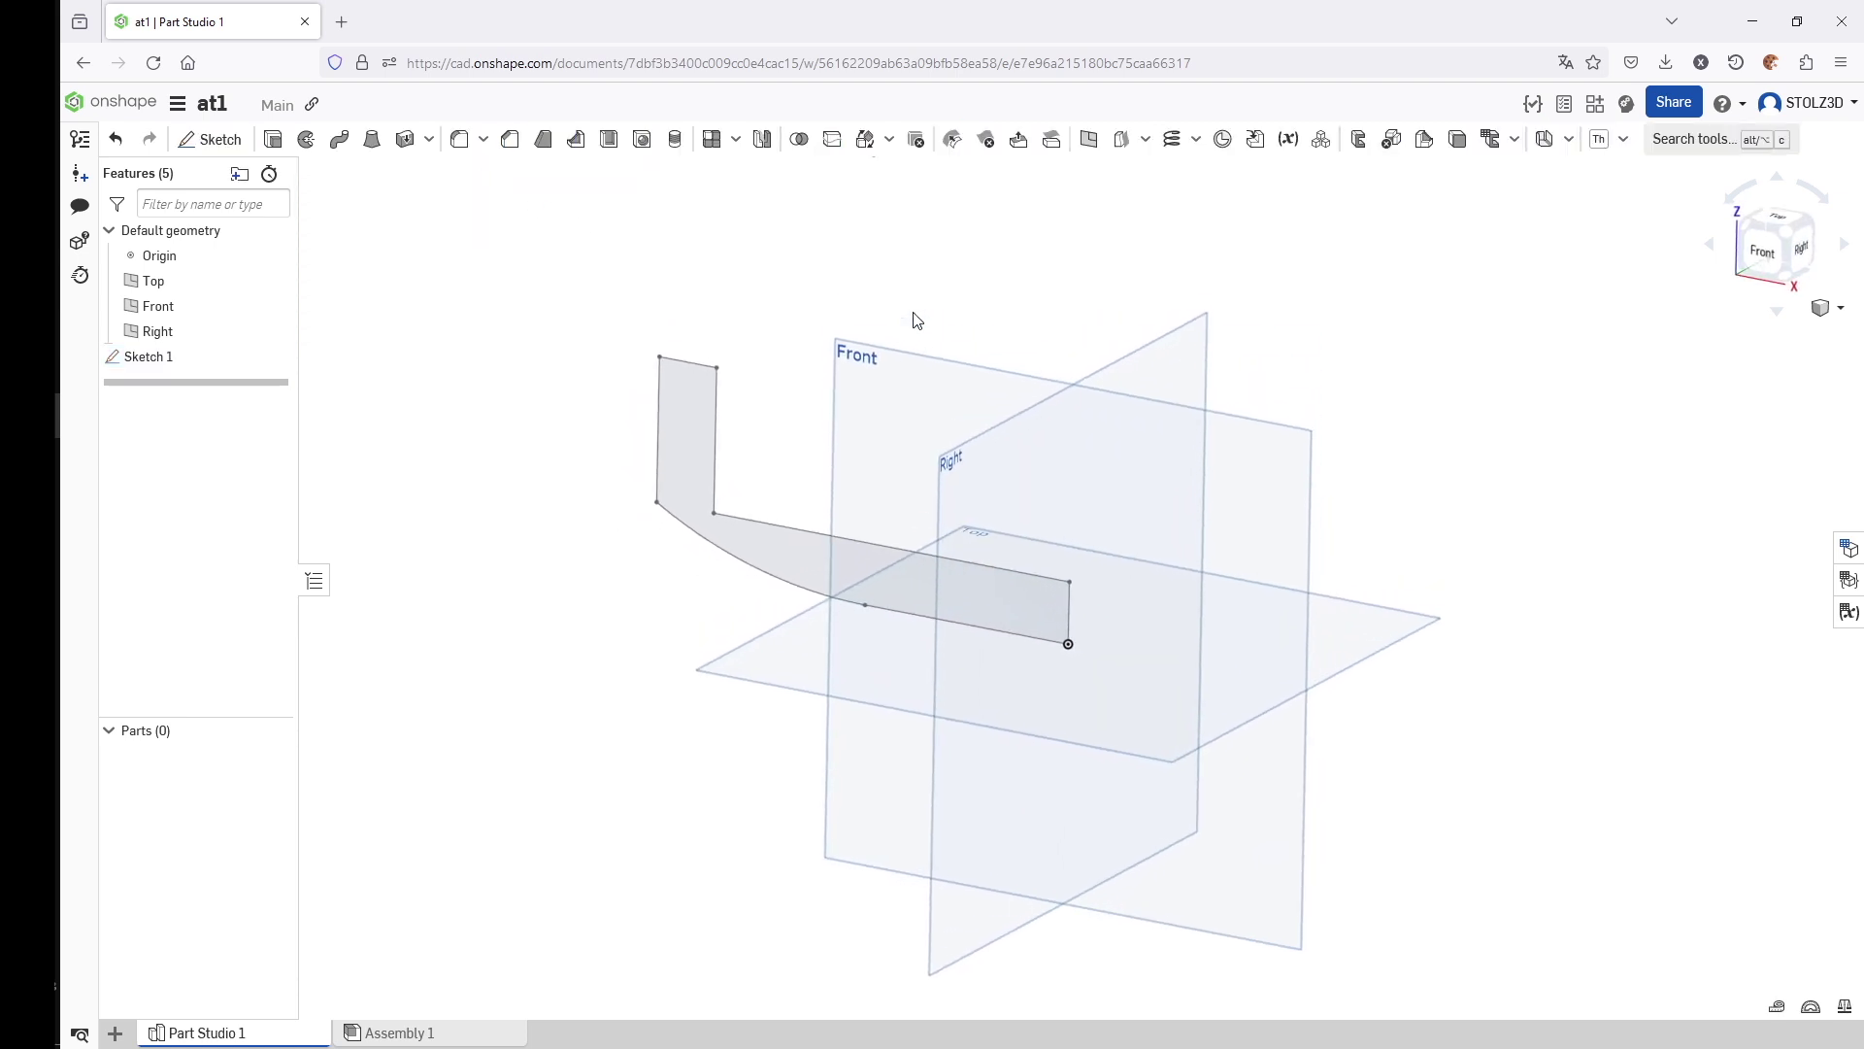
- Revolve Sketch 1 a full turn about its inner vertical edge into a ring part
left_click(306, 140)
left_click(692, 515)
left_click(436, 308)
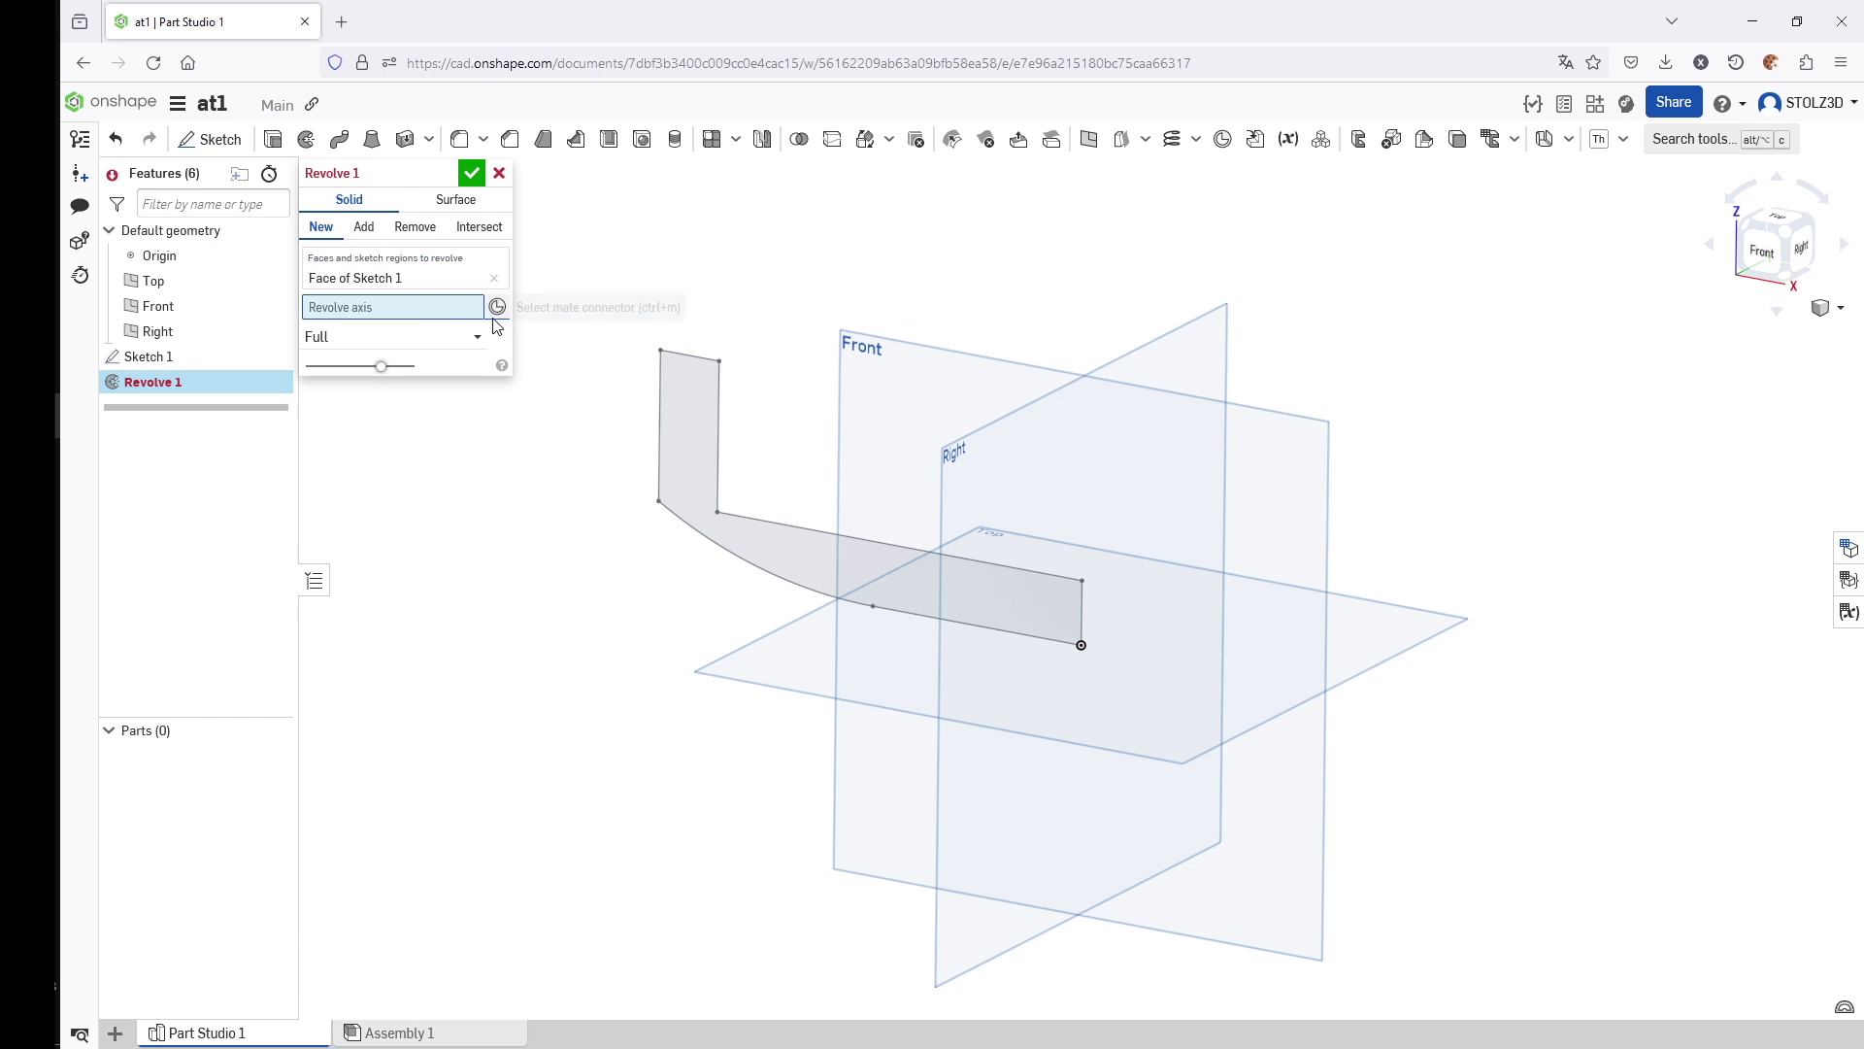
left_click(1085, 610)
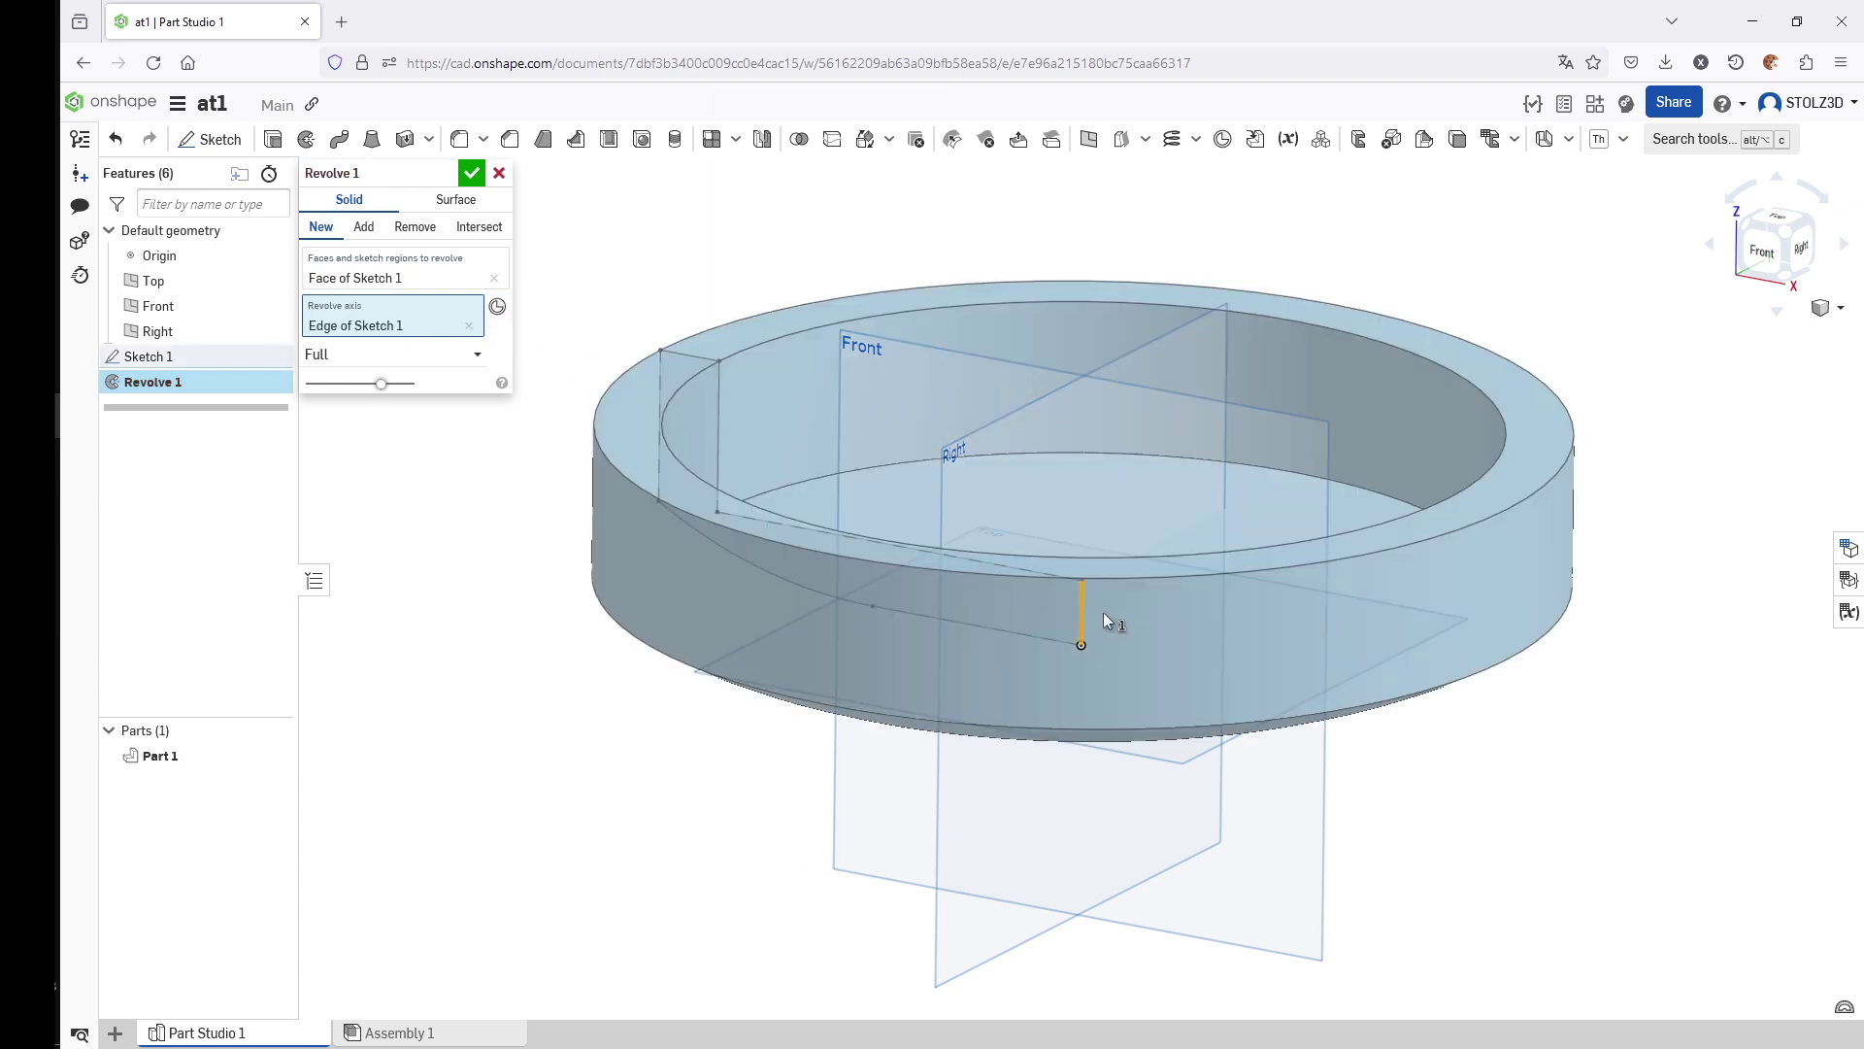
left_click(472, 173)
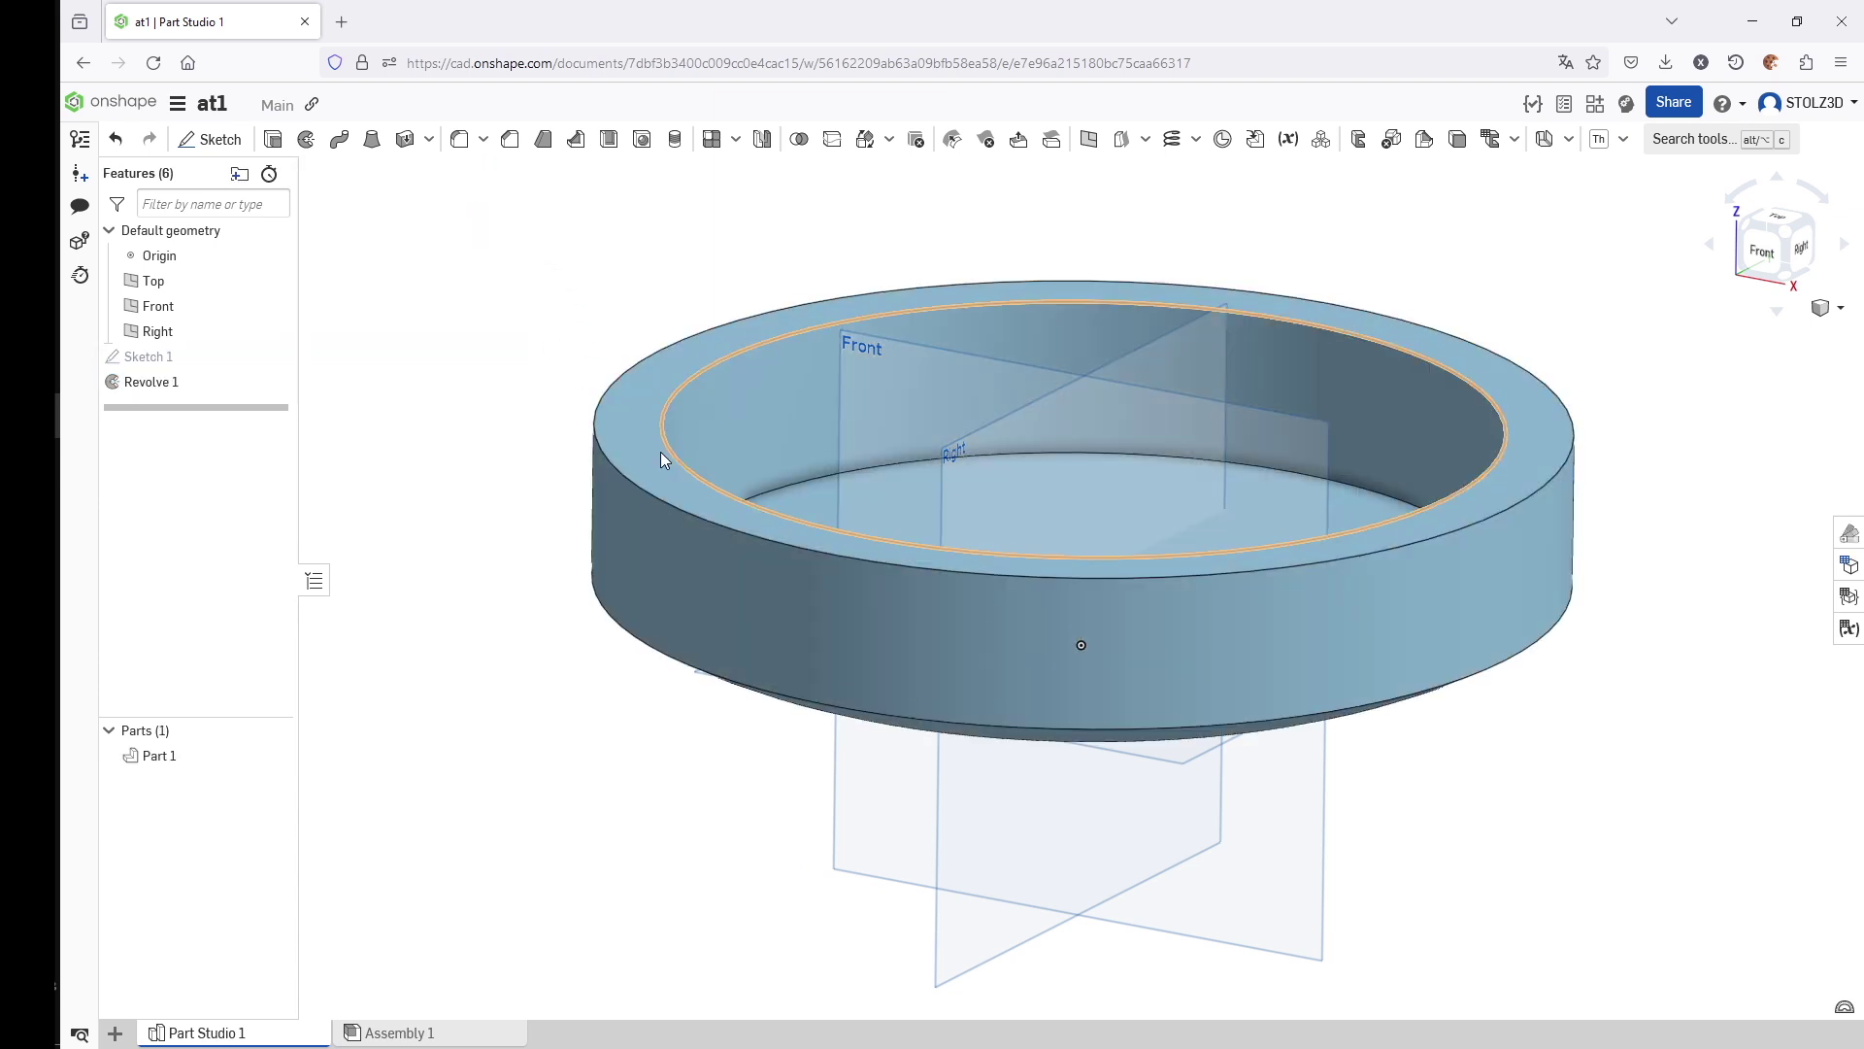
- Inspect the ring from several angles and hide the default planes
key("Up")
key("Up")
key("Up")
key("Up")
key("Up")
key("Up")
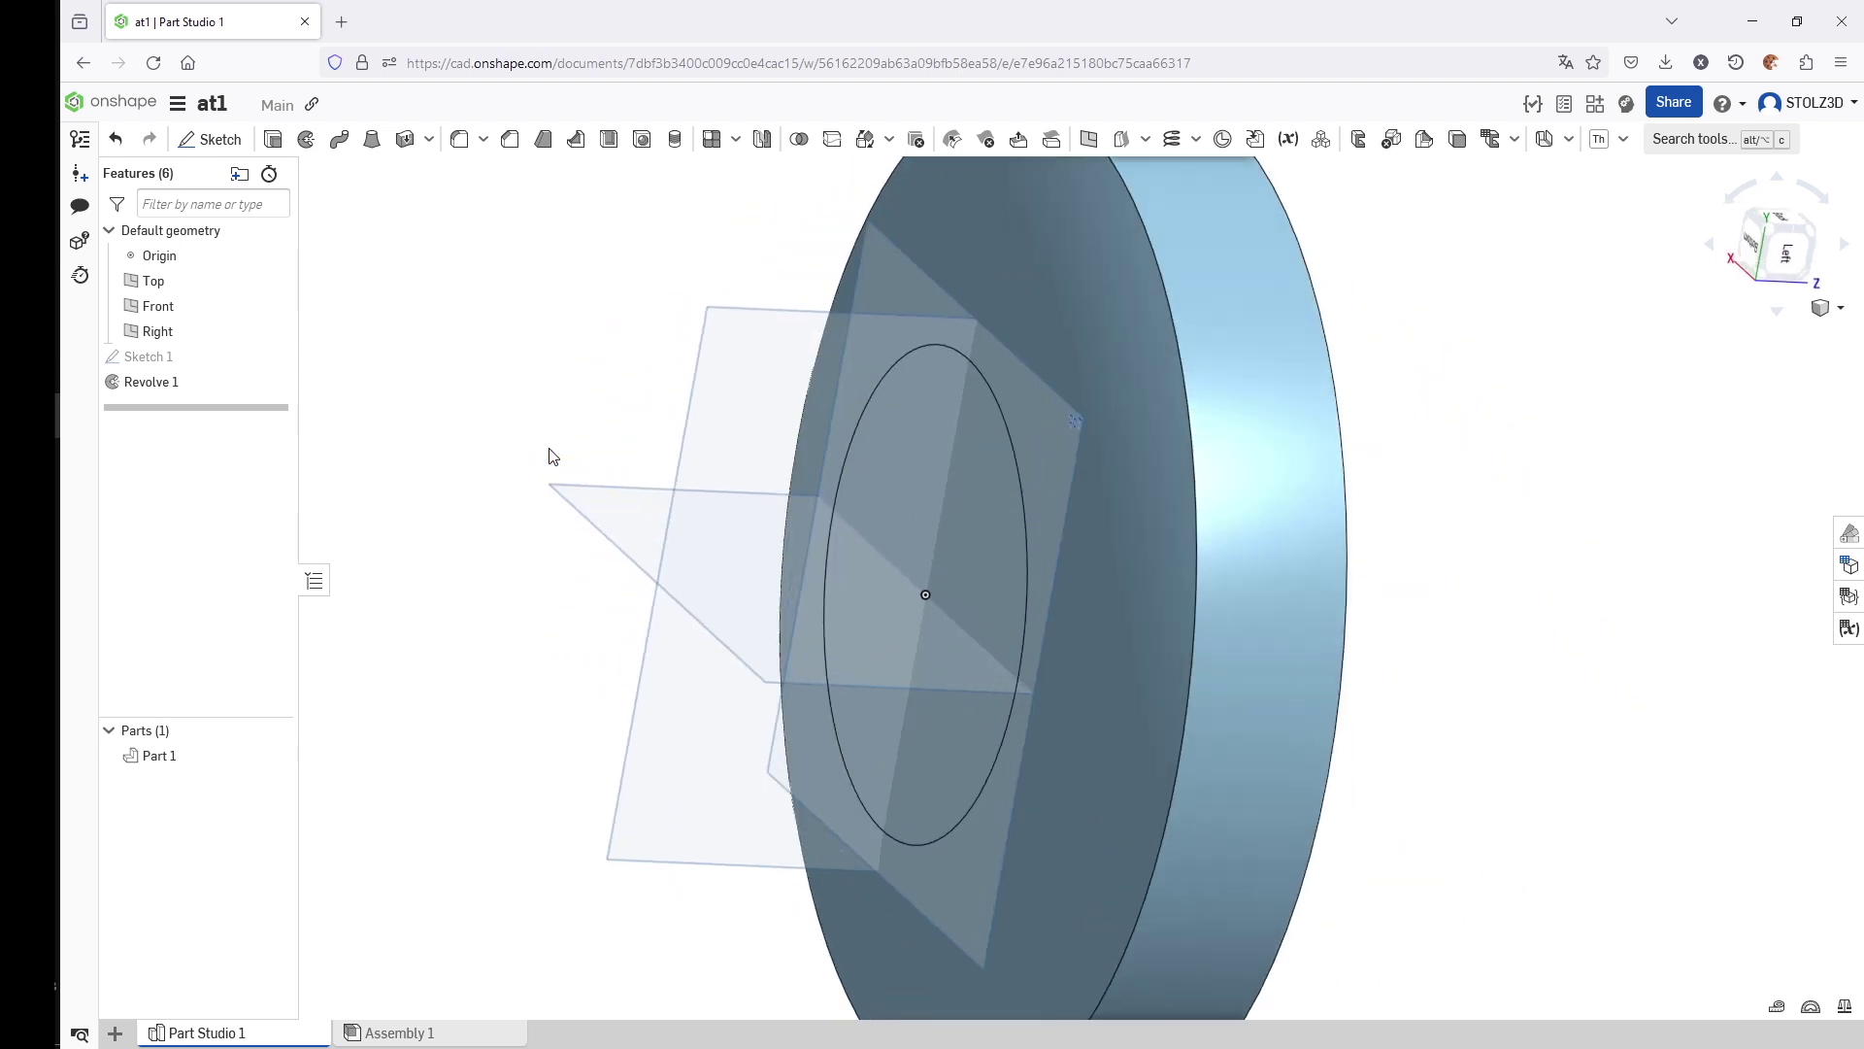
key("Down")
key("Down")
key("Down")
key("Down")
key("Down")
key("Down")
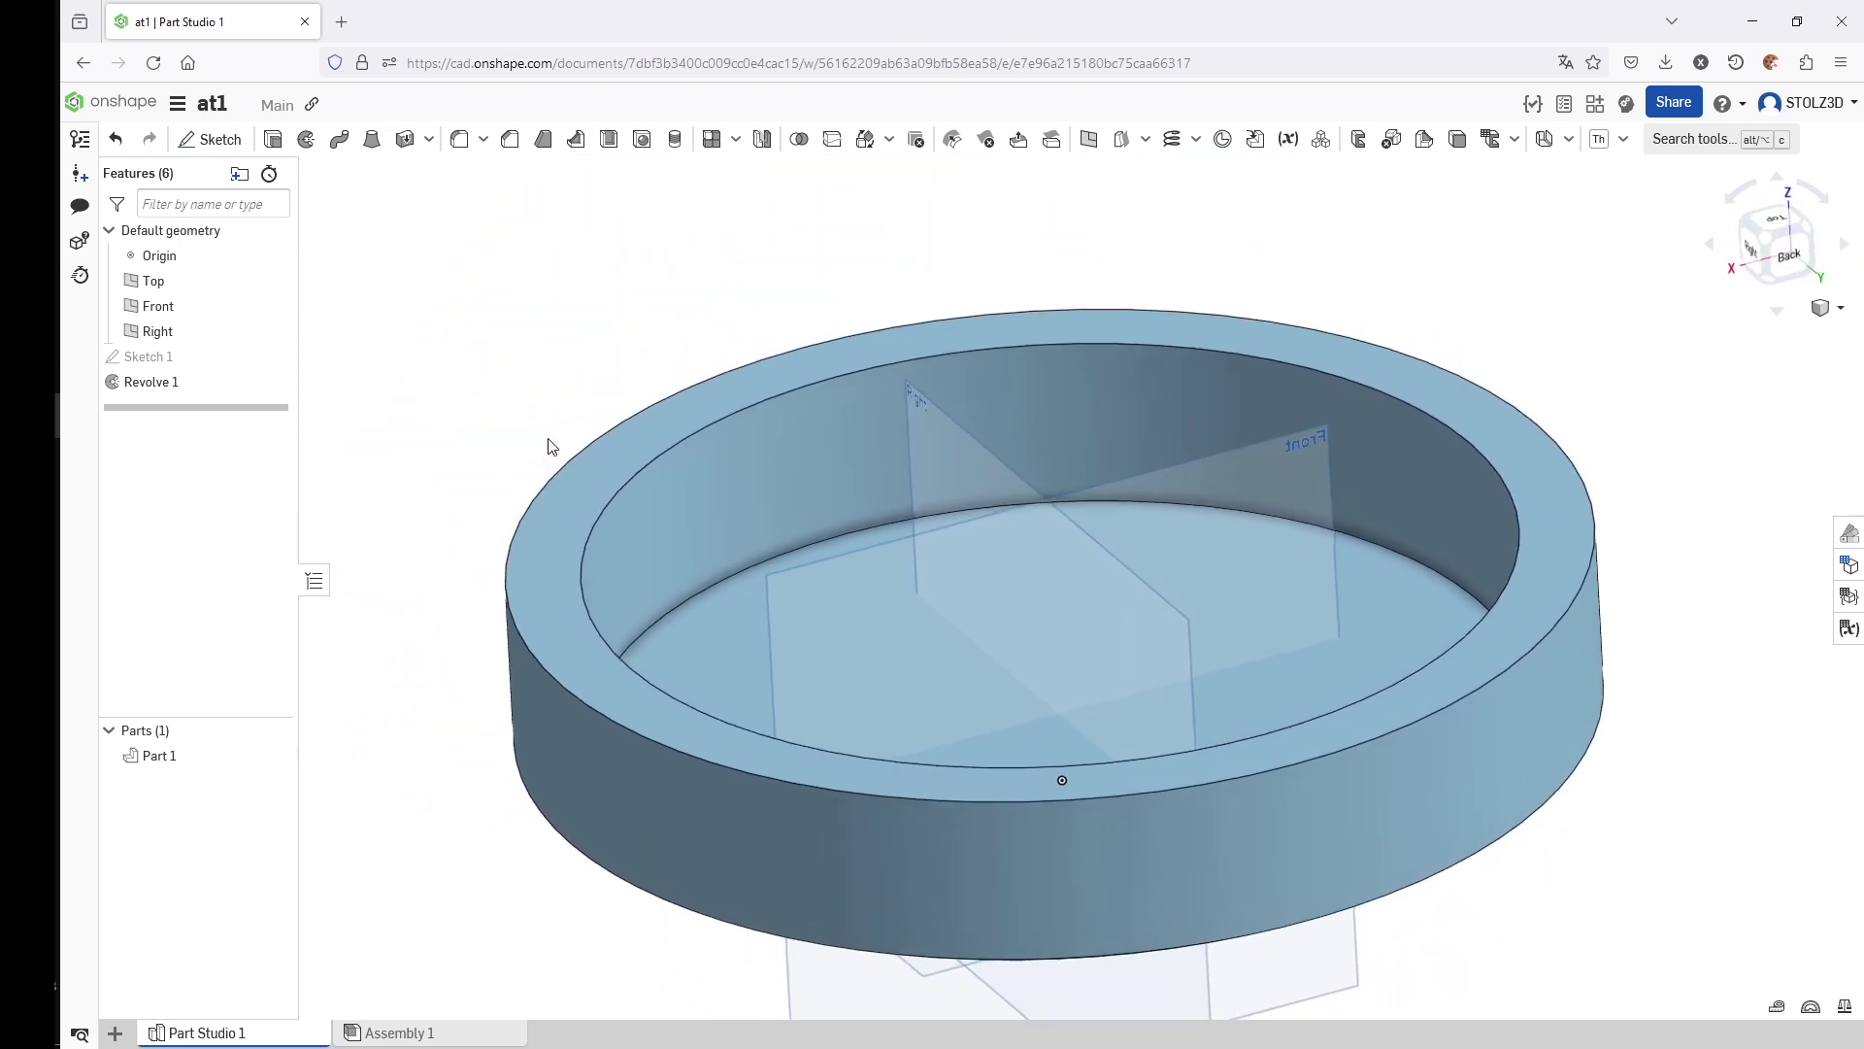
key("Down")
key("Down")
key("Down")
key("Down")
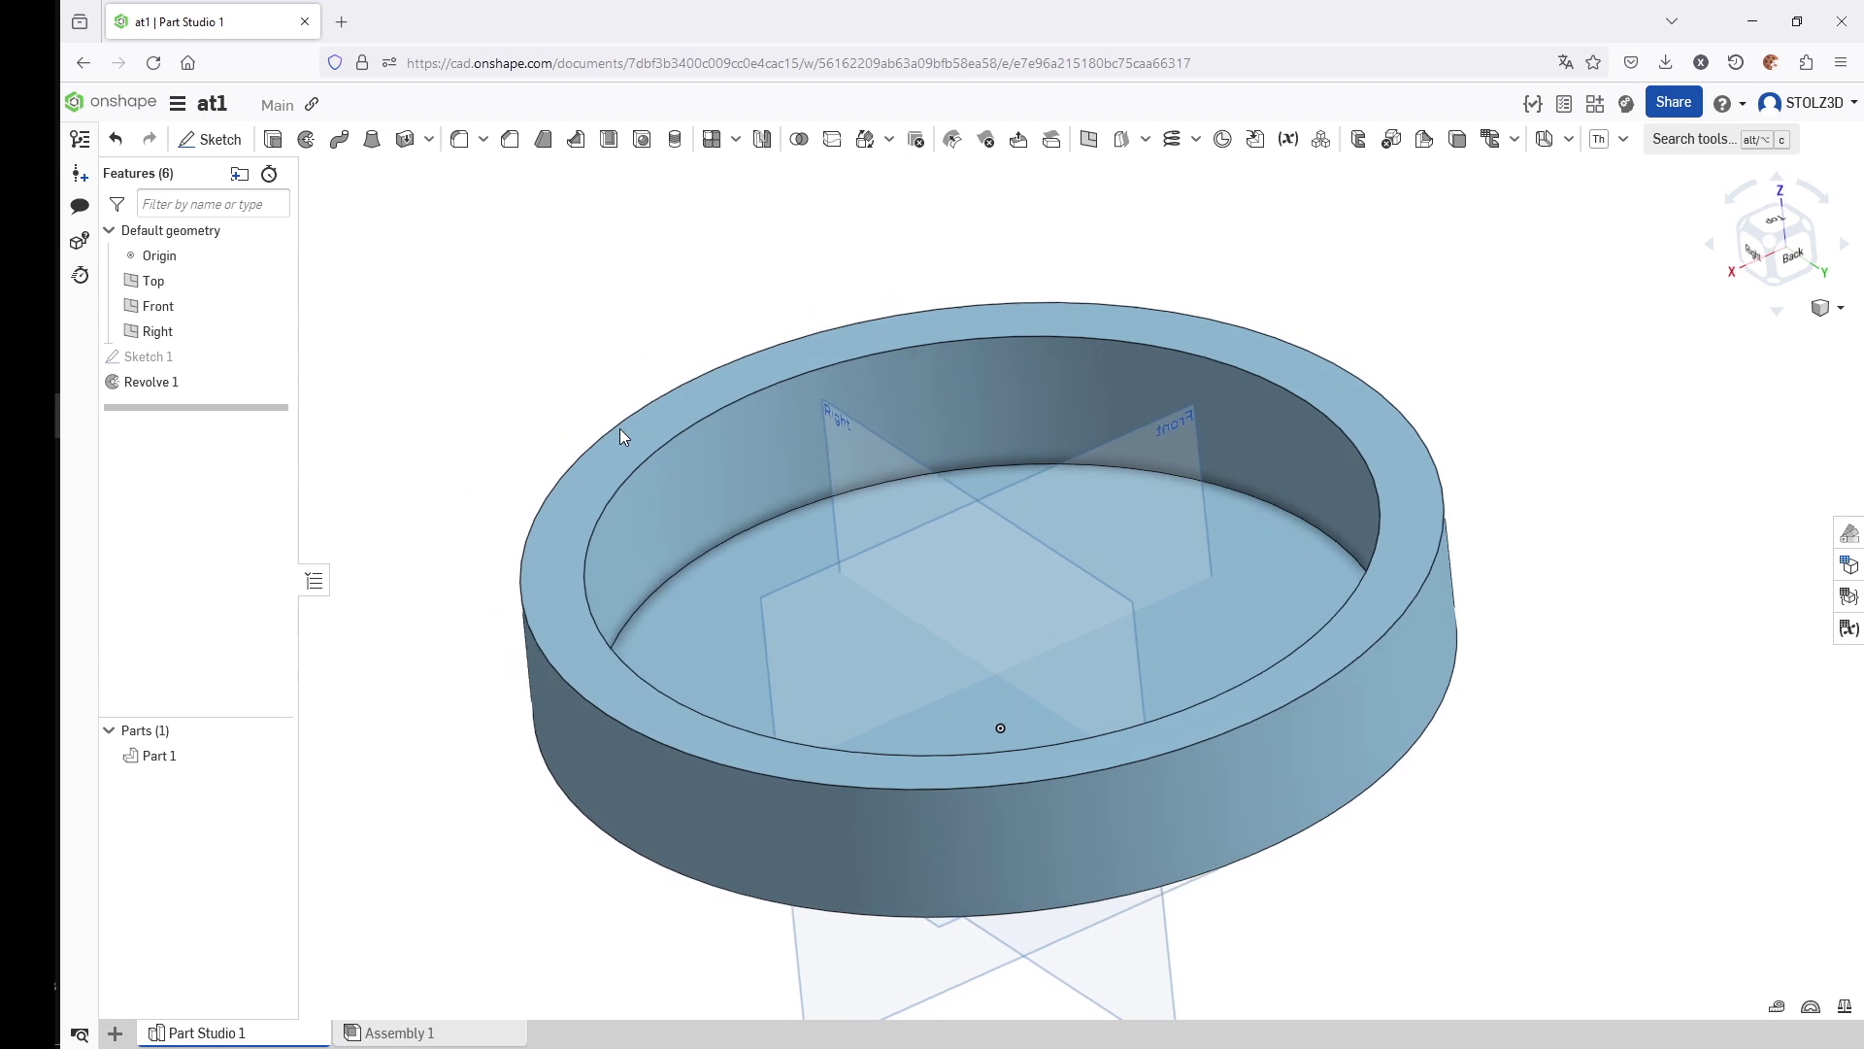
left_click(831, 462)
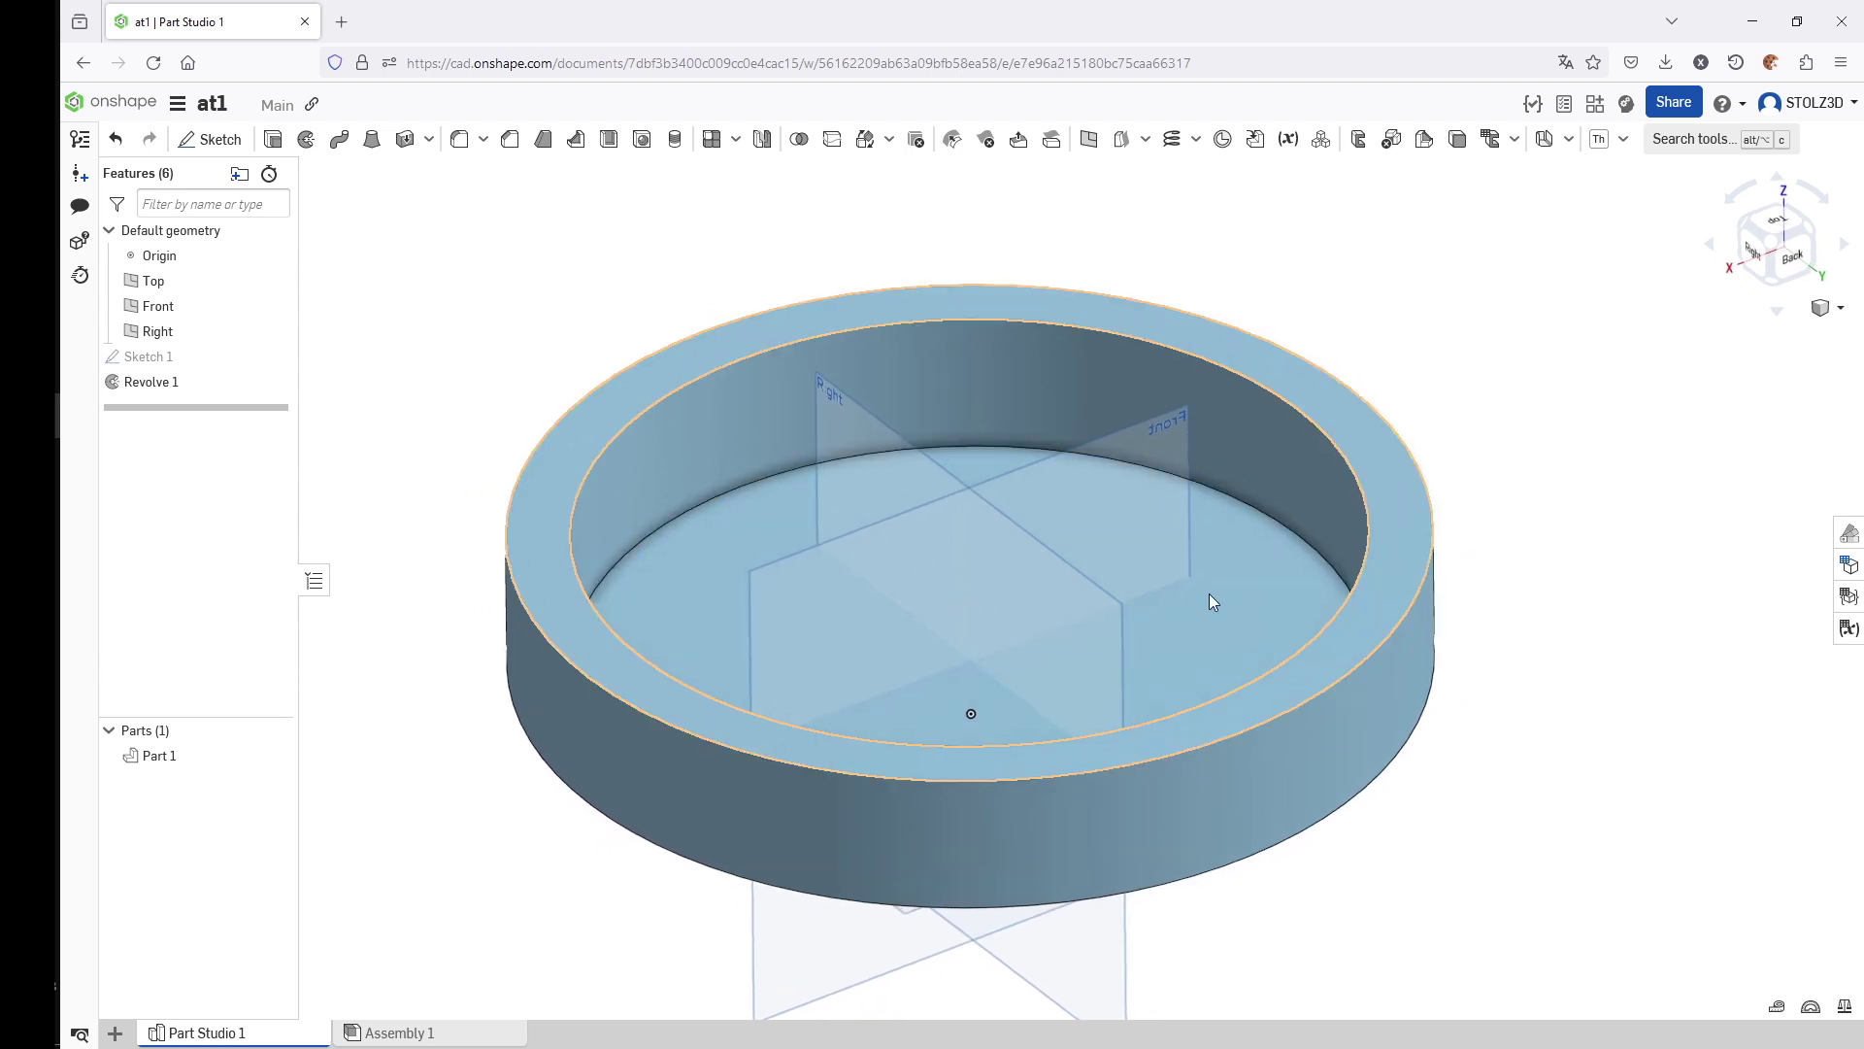
right_click_drag(1134, 676, 1091, 650)
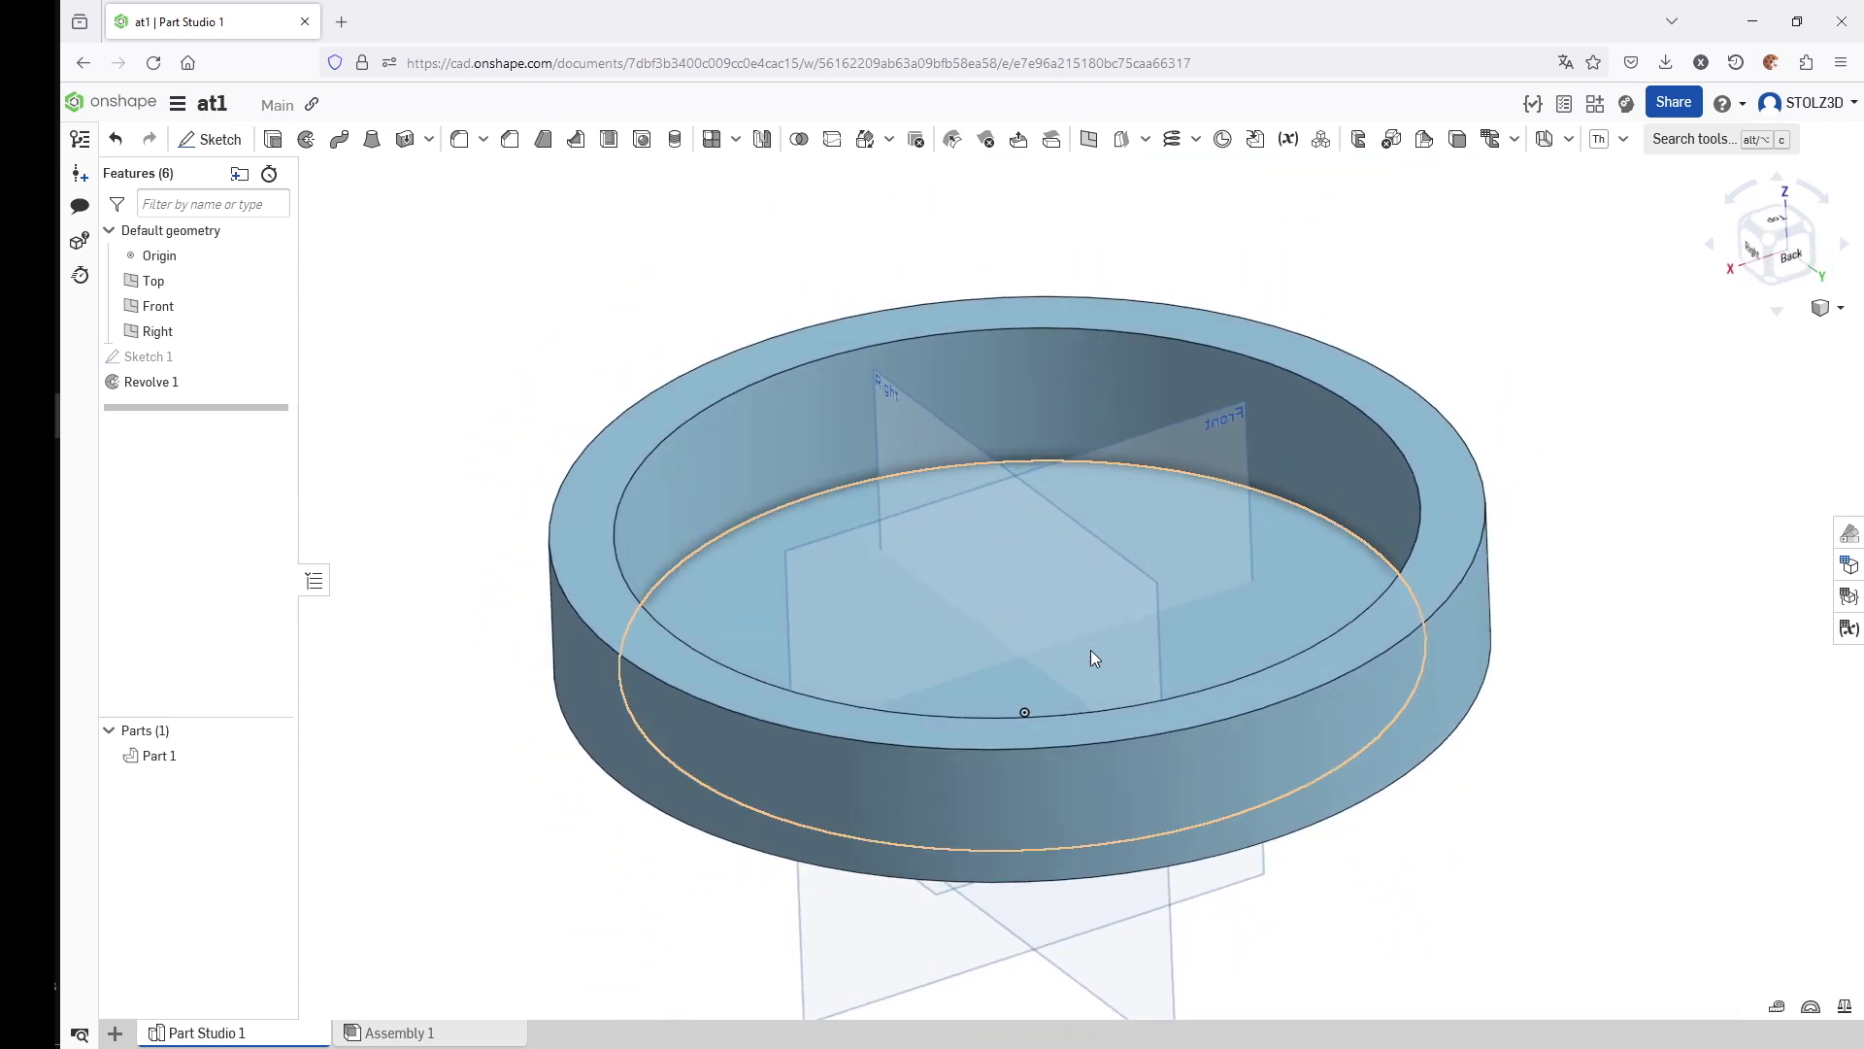
key("p")
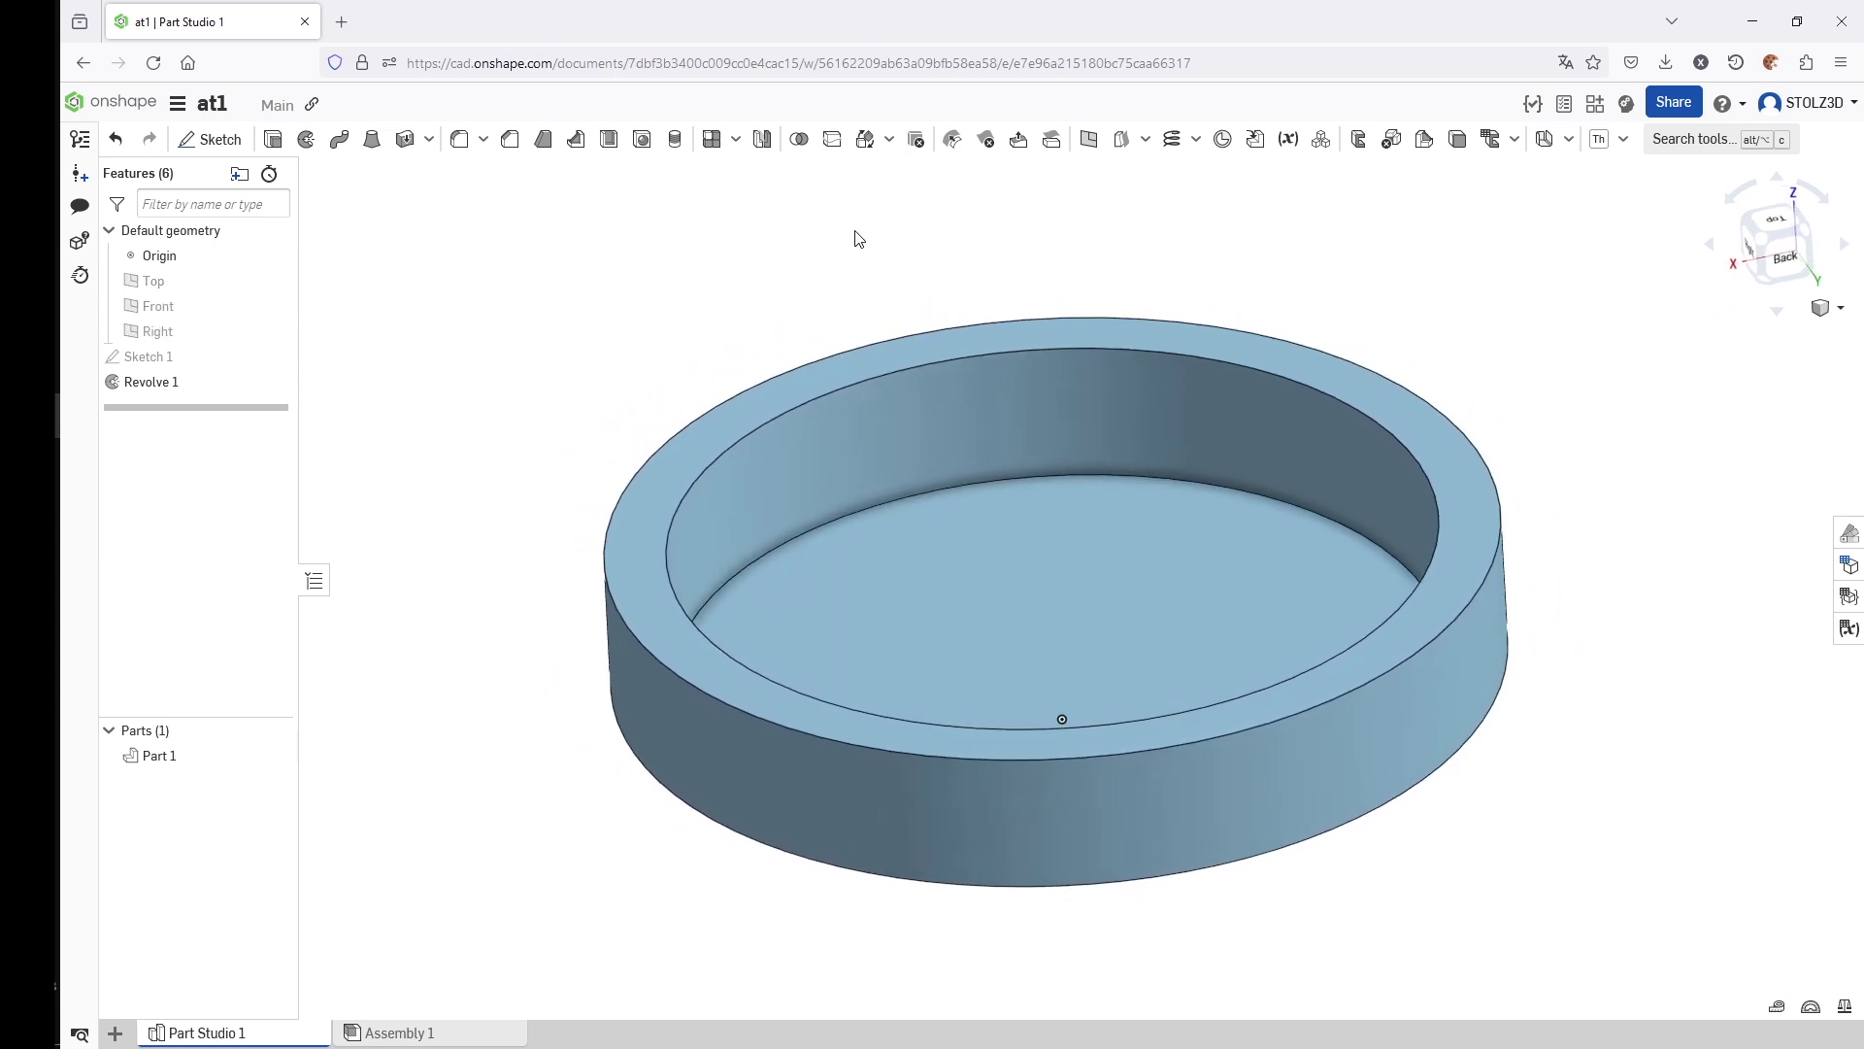
- Start a new sketch on the ring's bottom face, viewed normal to it
left_click(219, 143)
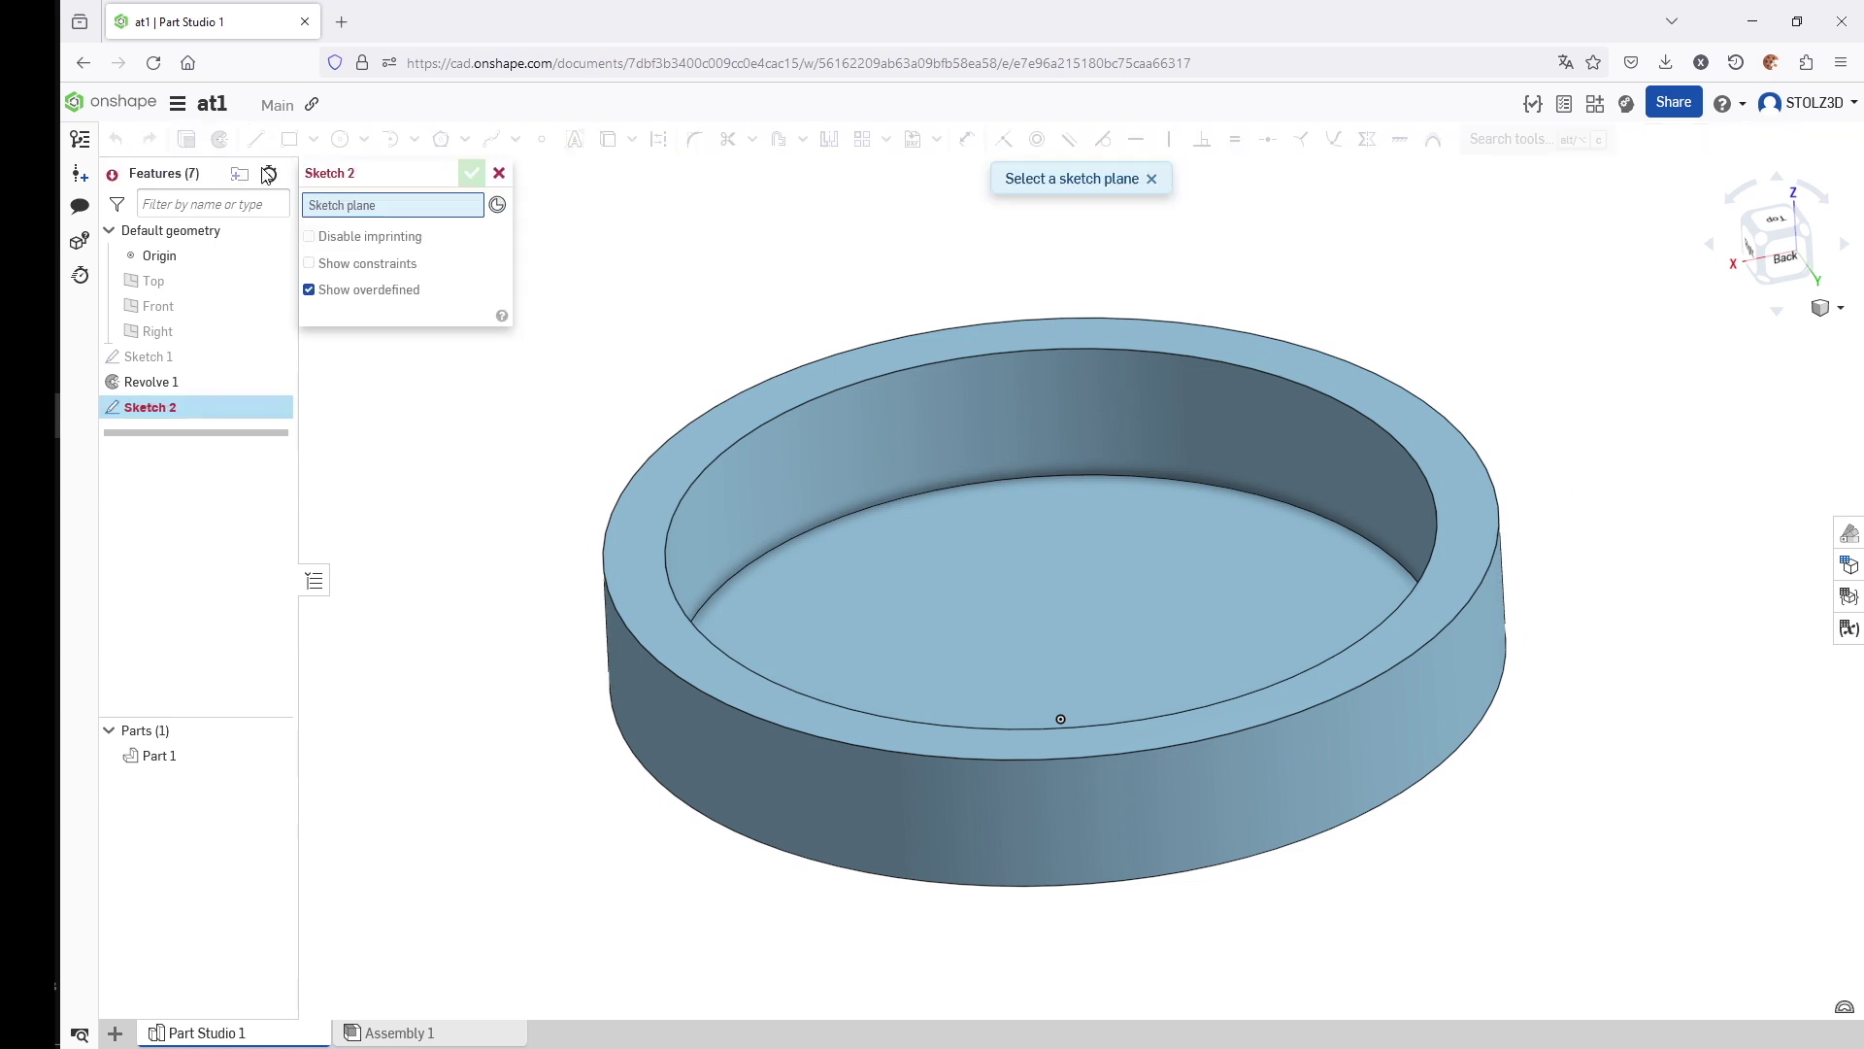
left_click(992, 584)
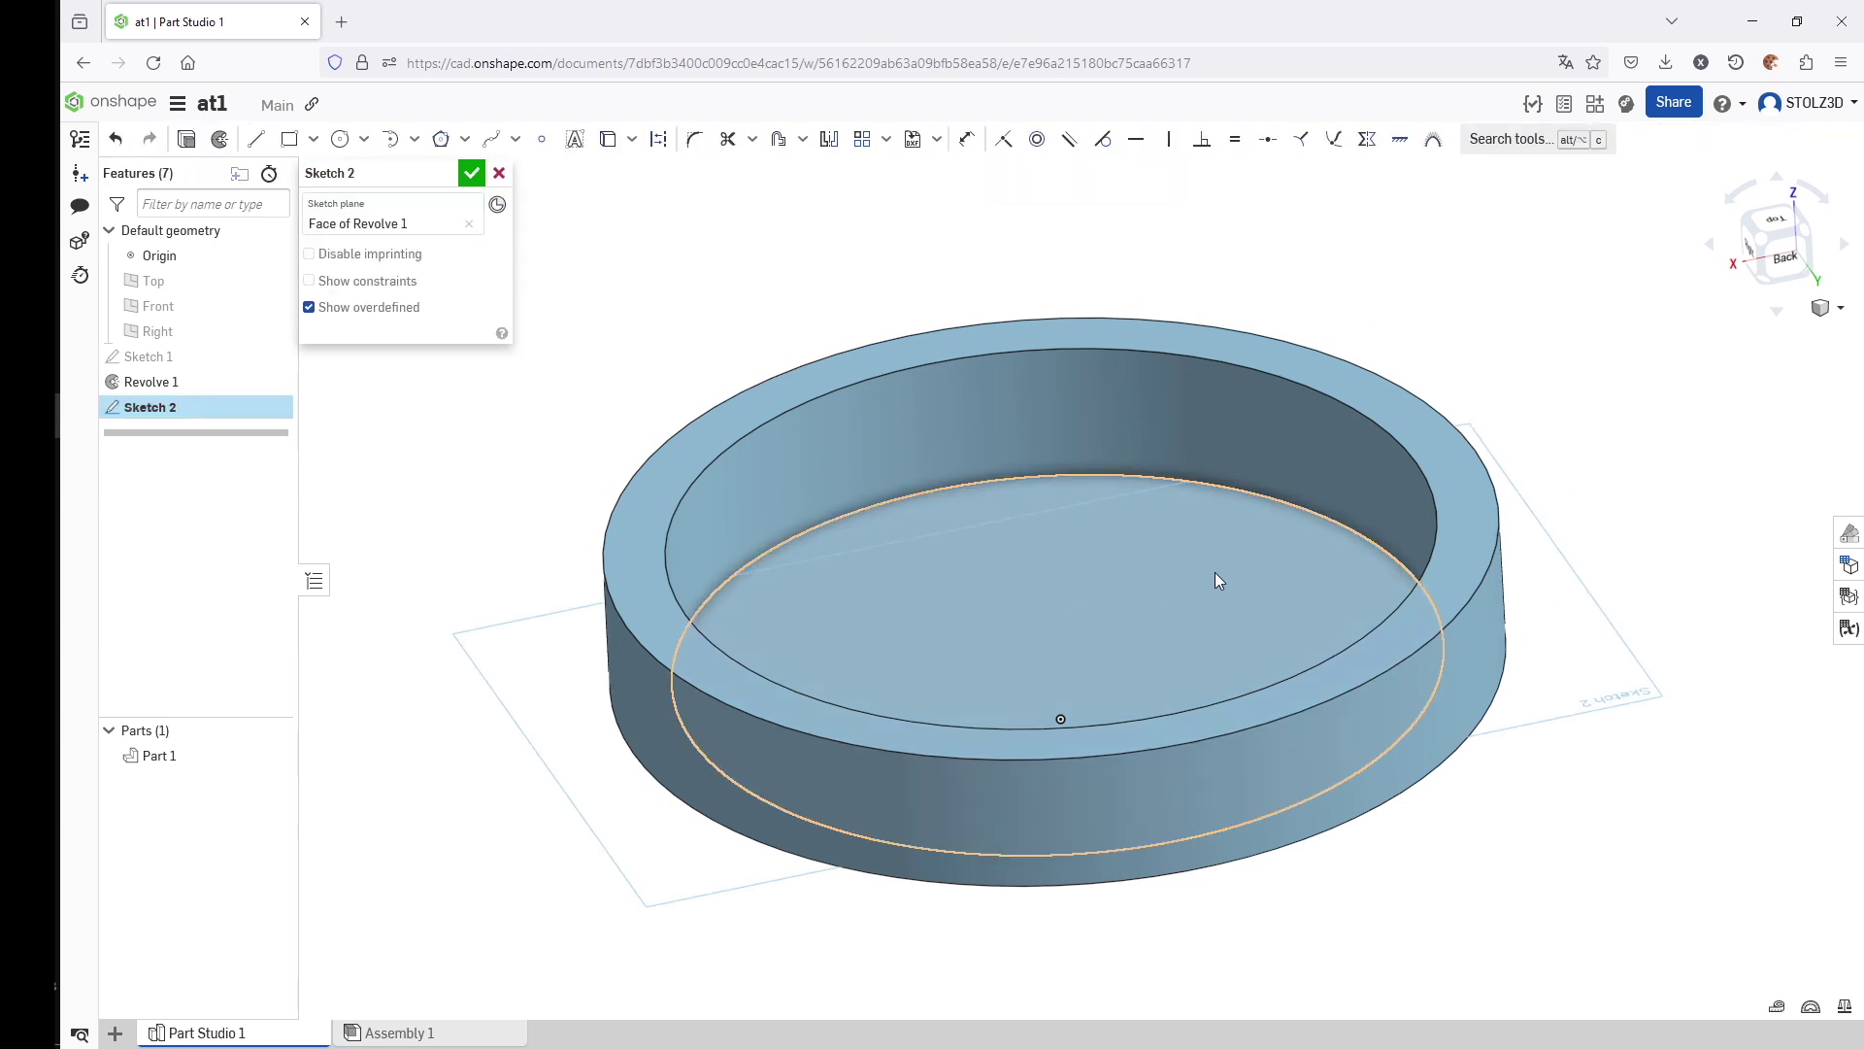
right_click(1163, 225)
left_click(1230, 385)
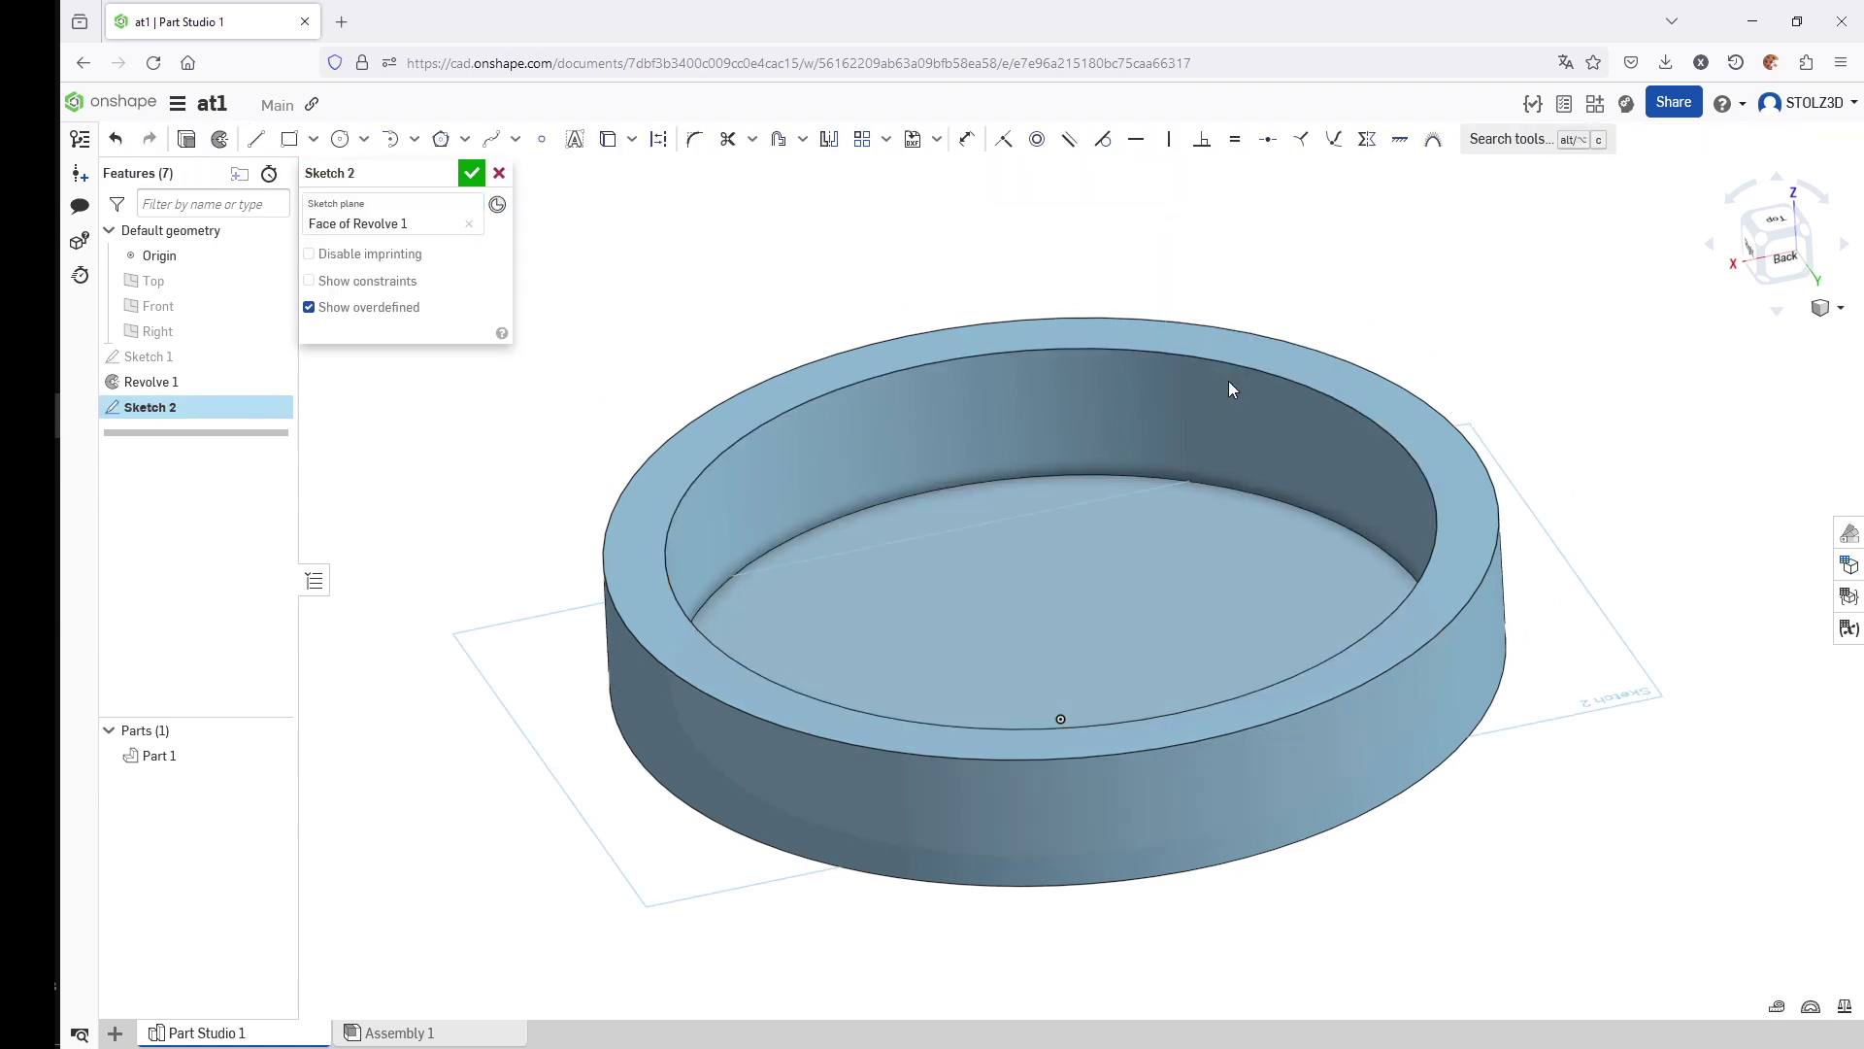
- Draw a center-point rectangle from the origin and make its top and right edges equal
left_click(314, 139)
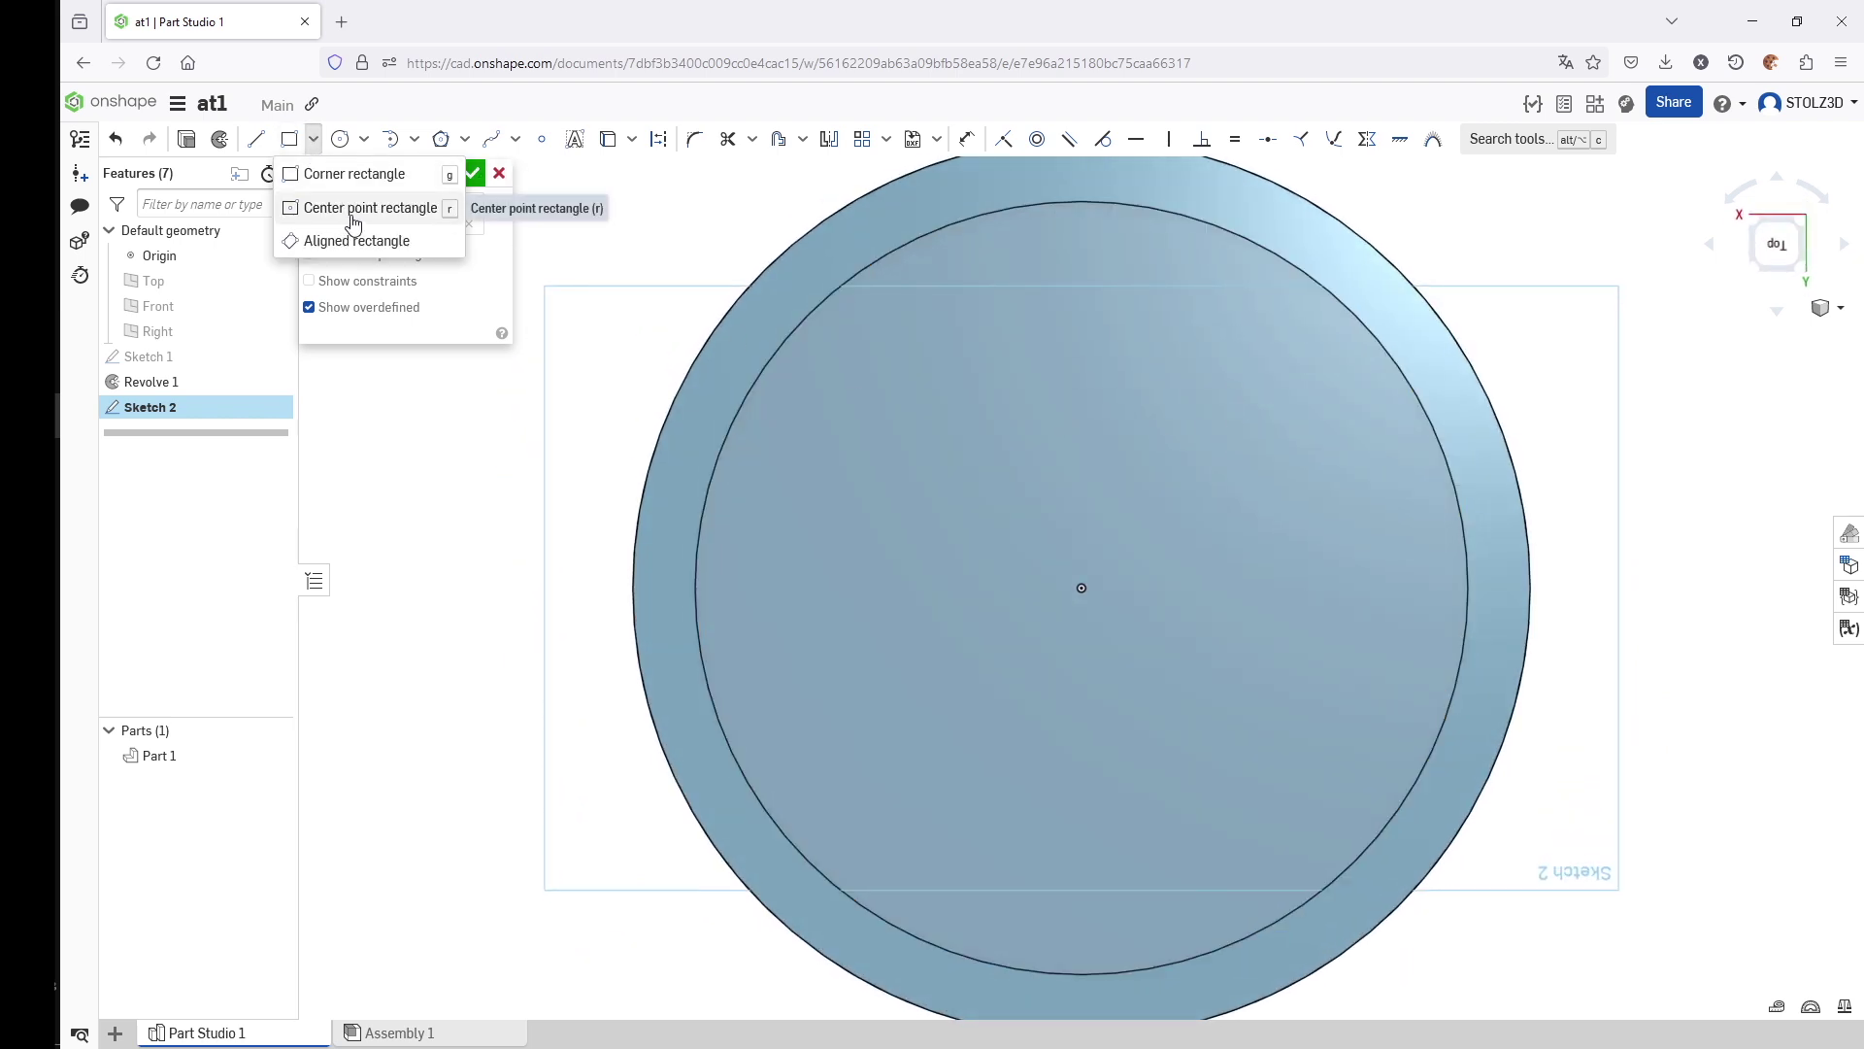
left_click(352, 215)
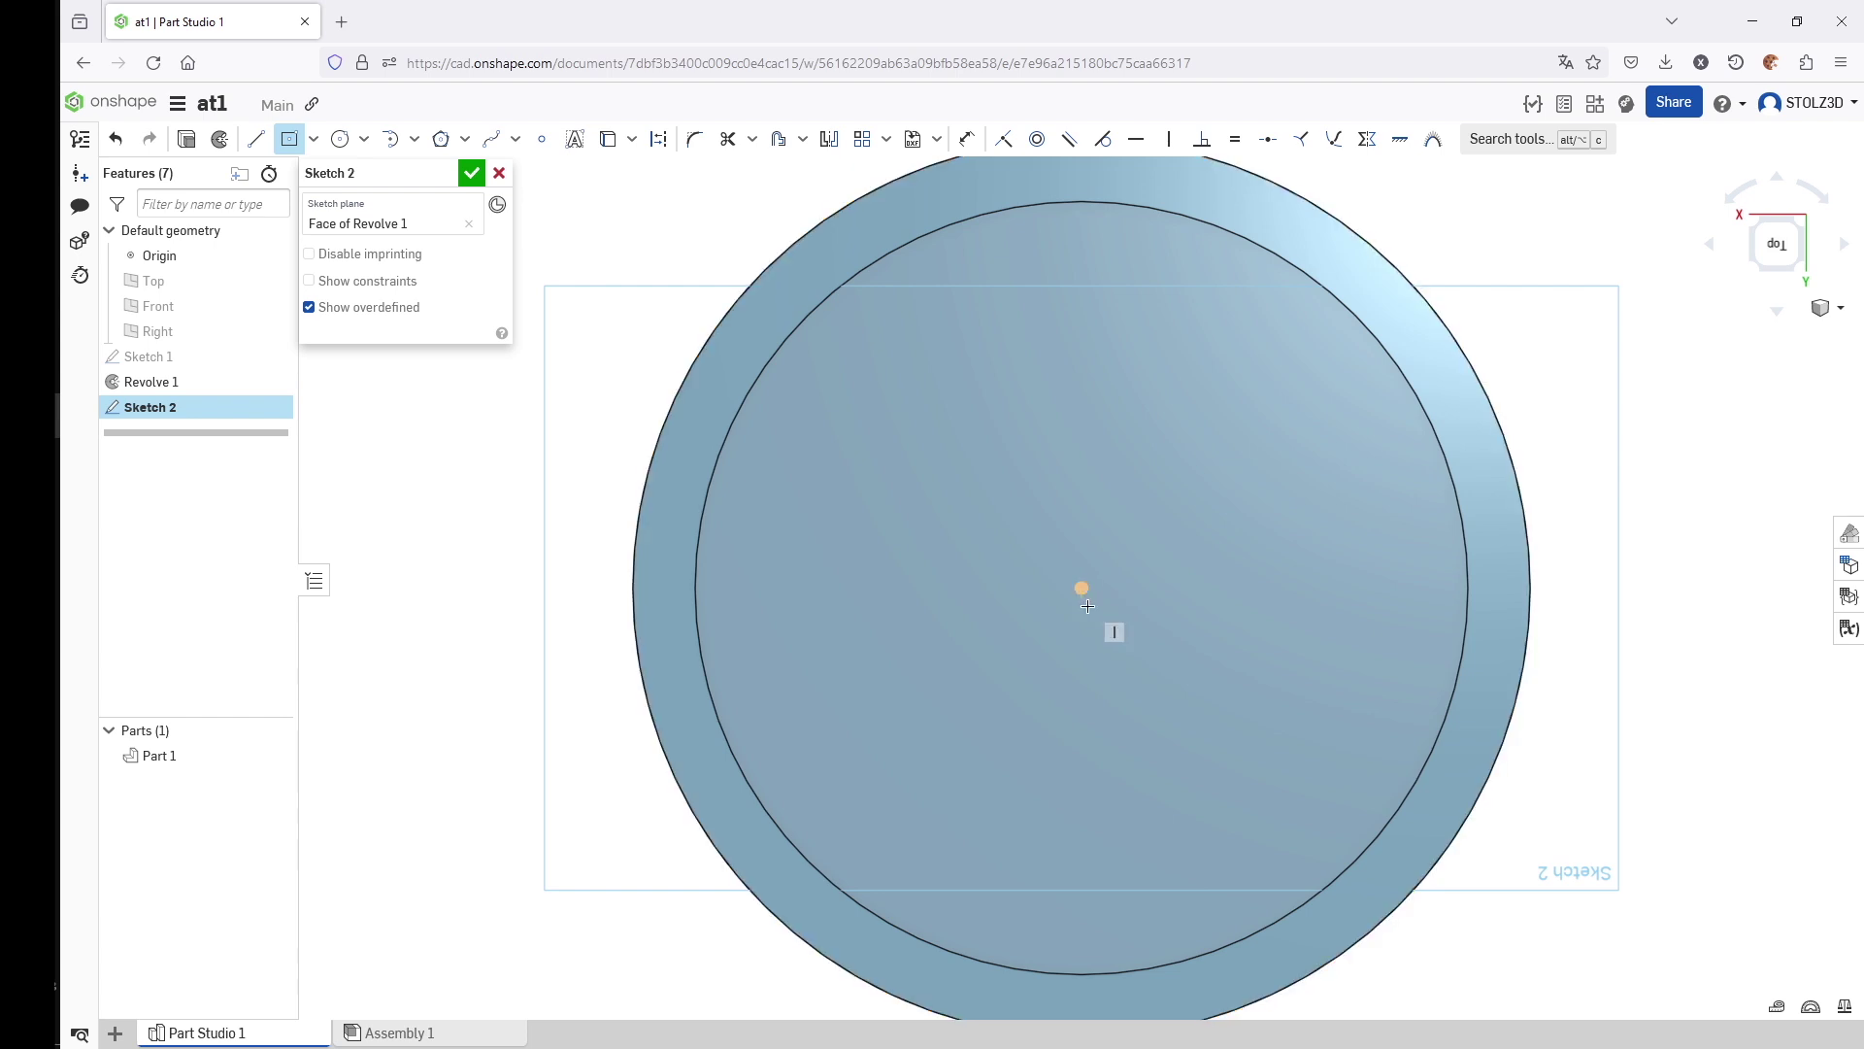
left_click(1082, 588)
left_click(1264, 707)
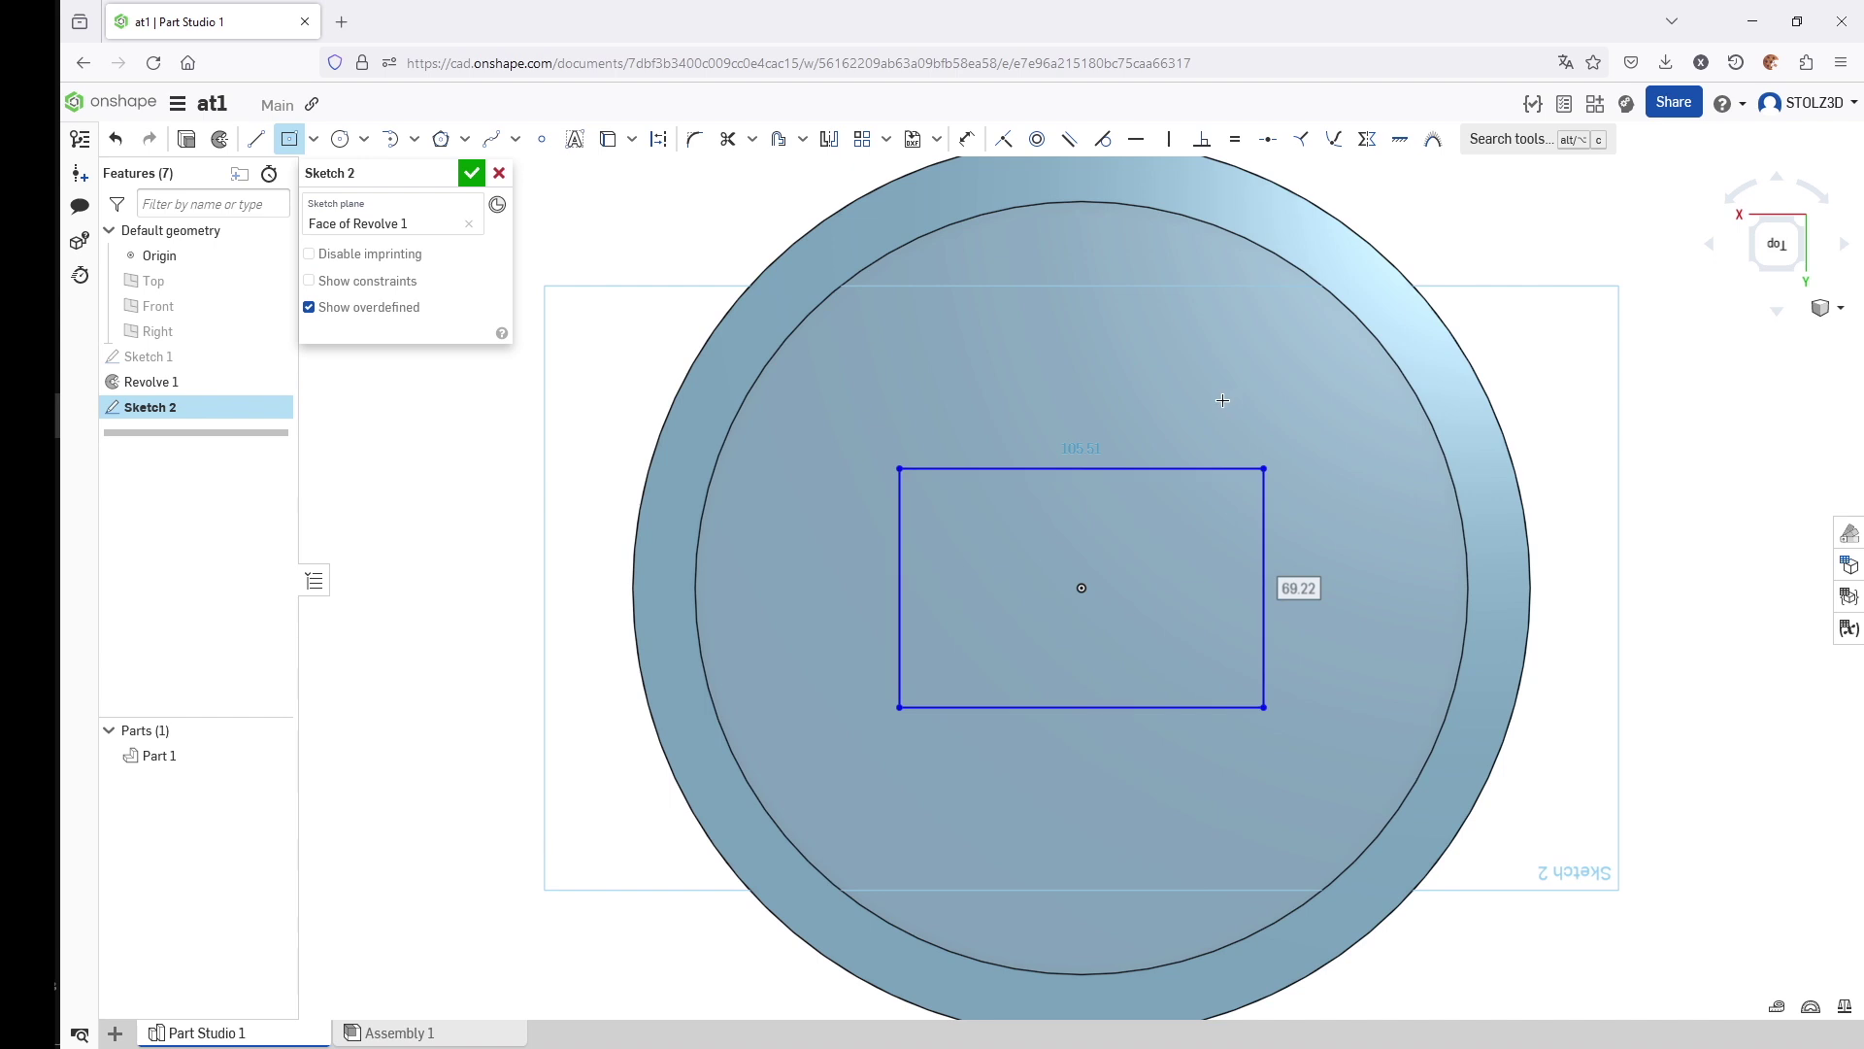
left_click(1233, 144)
left_click(1245, 469)
left_click(1265, 533)
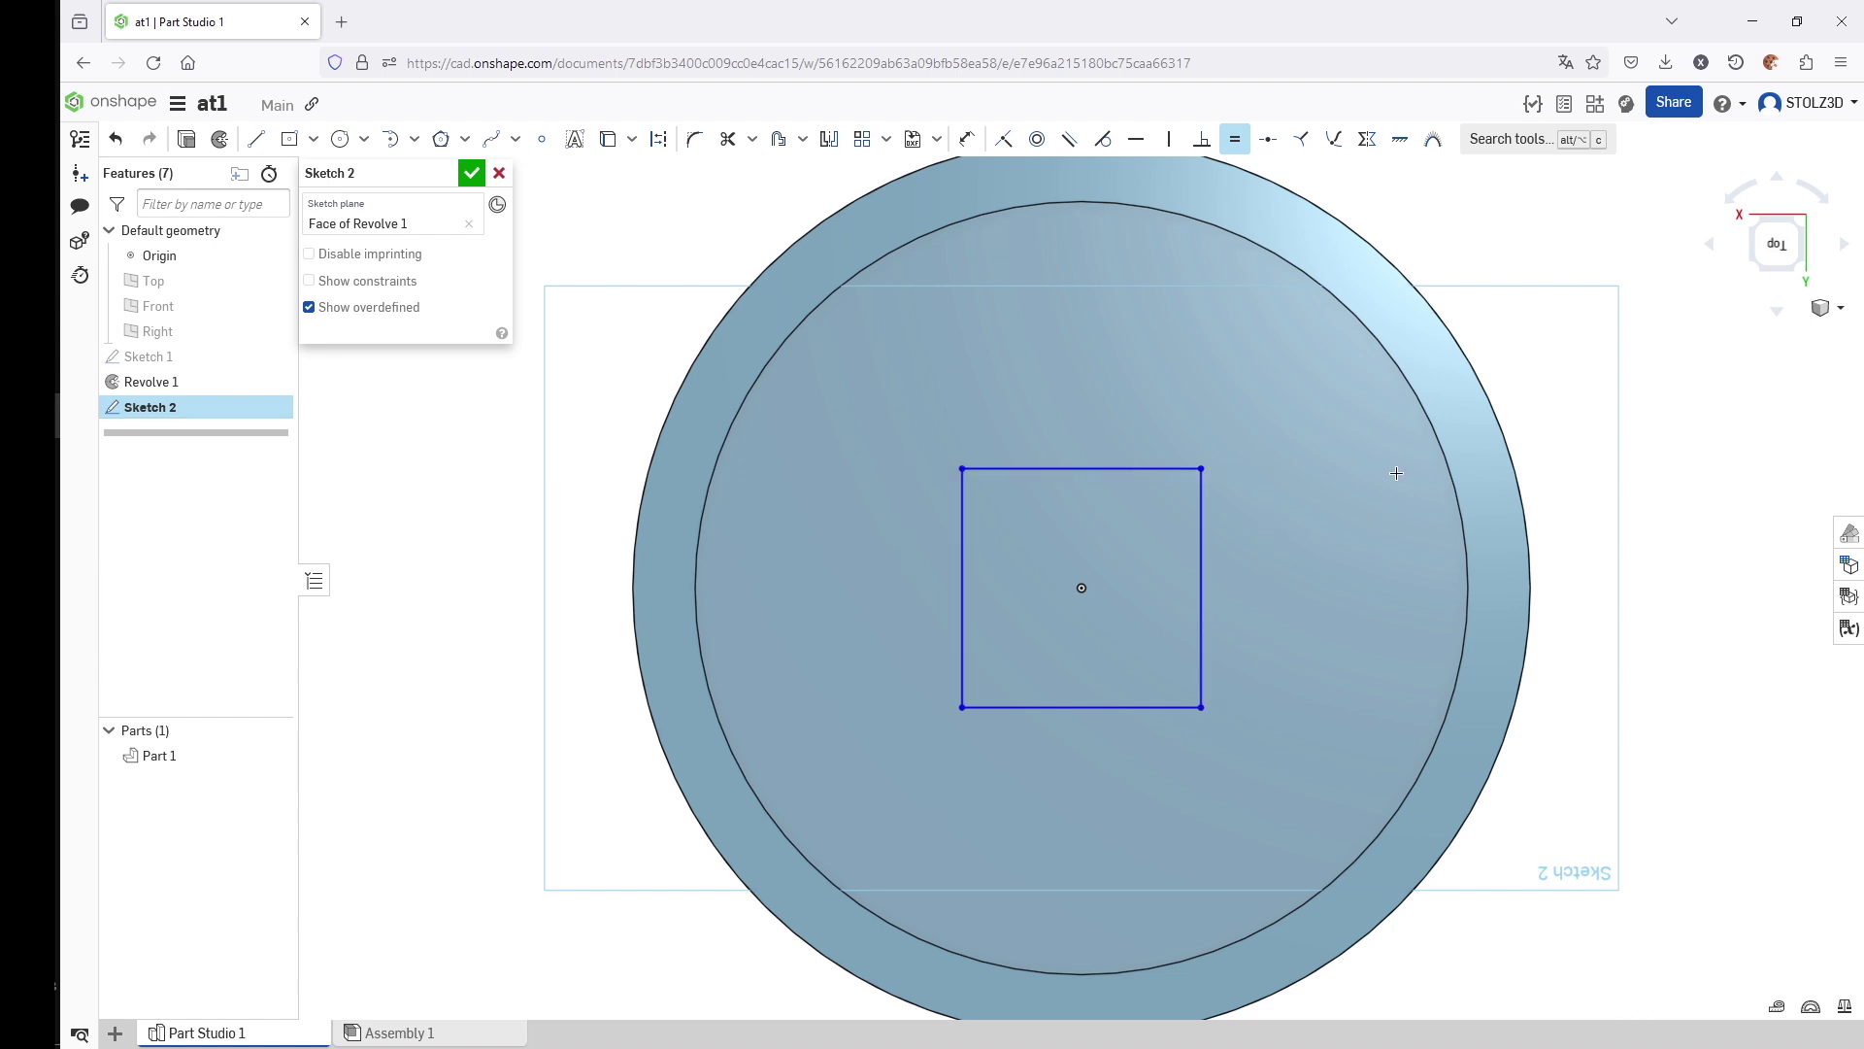
- Fillet all four corners of the square at R20
left_click(699, 144)
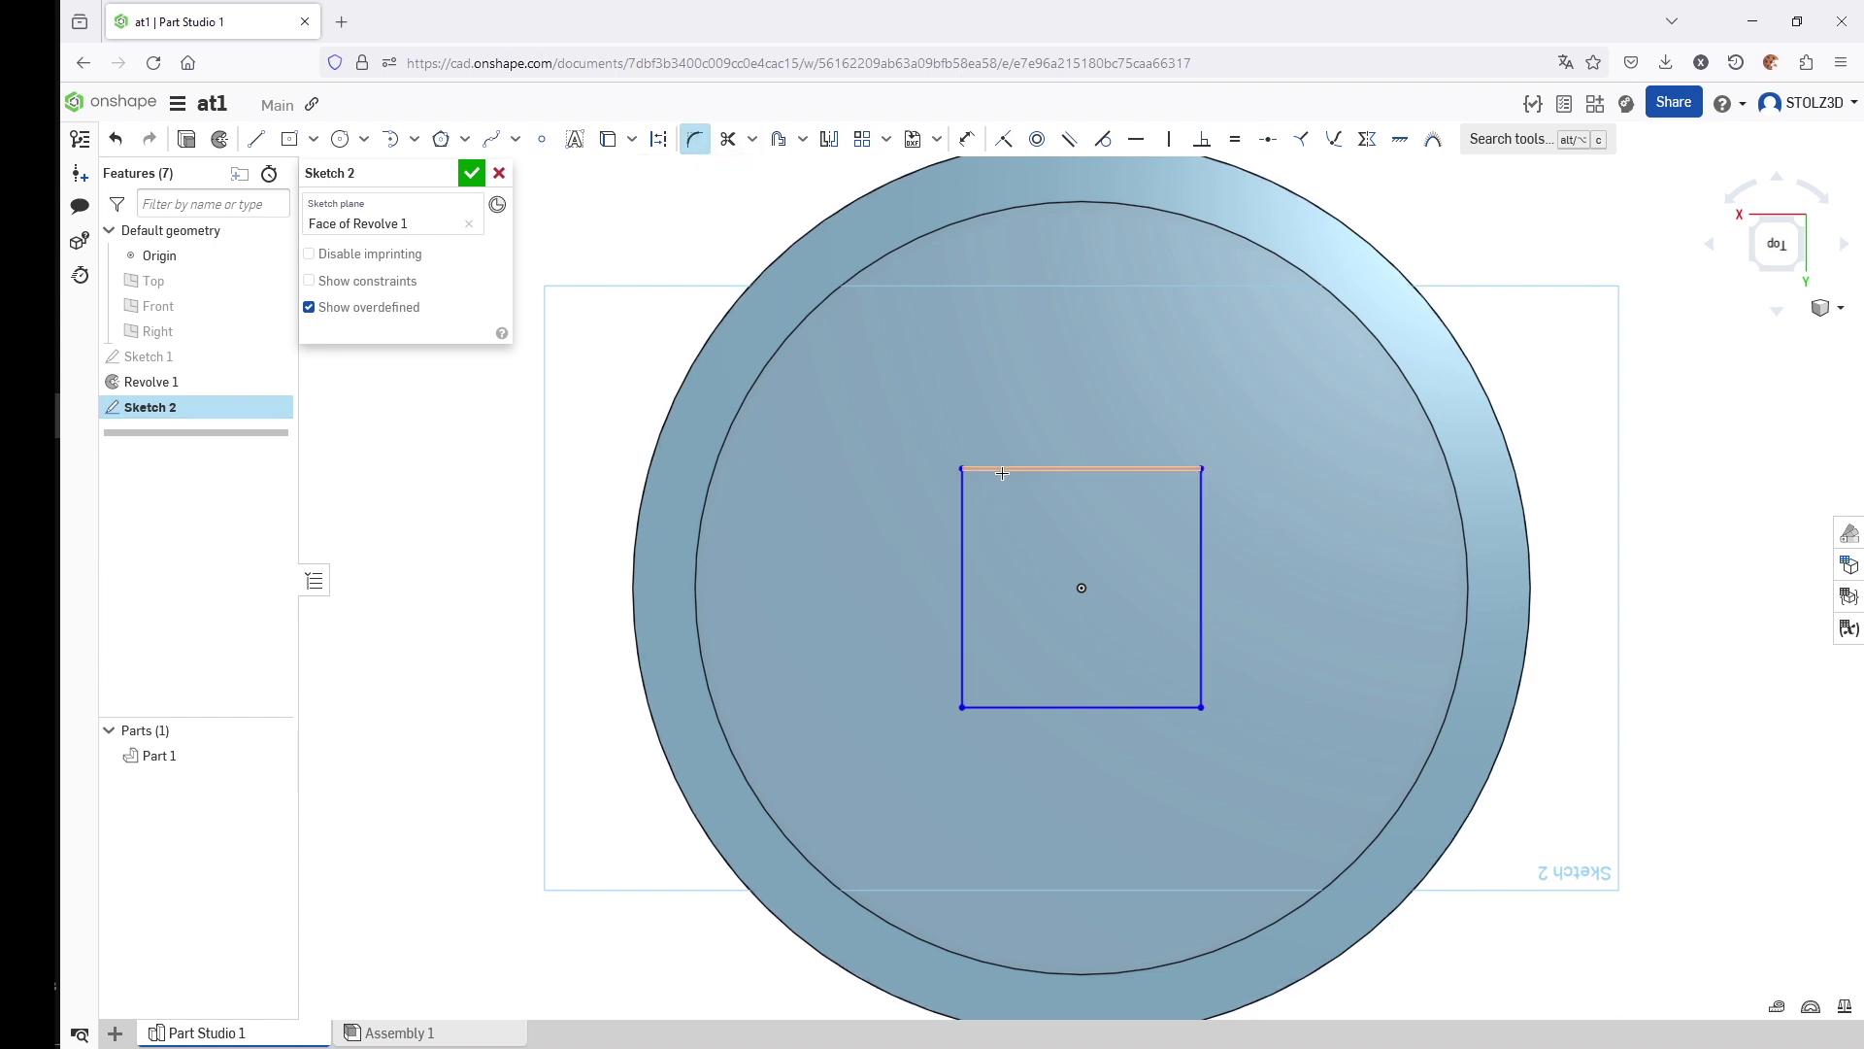
left_click(995, 469)
left_click(966, 522)
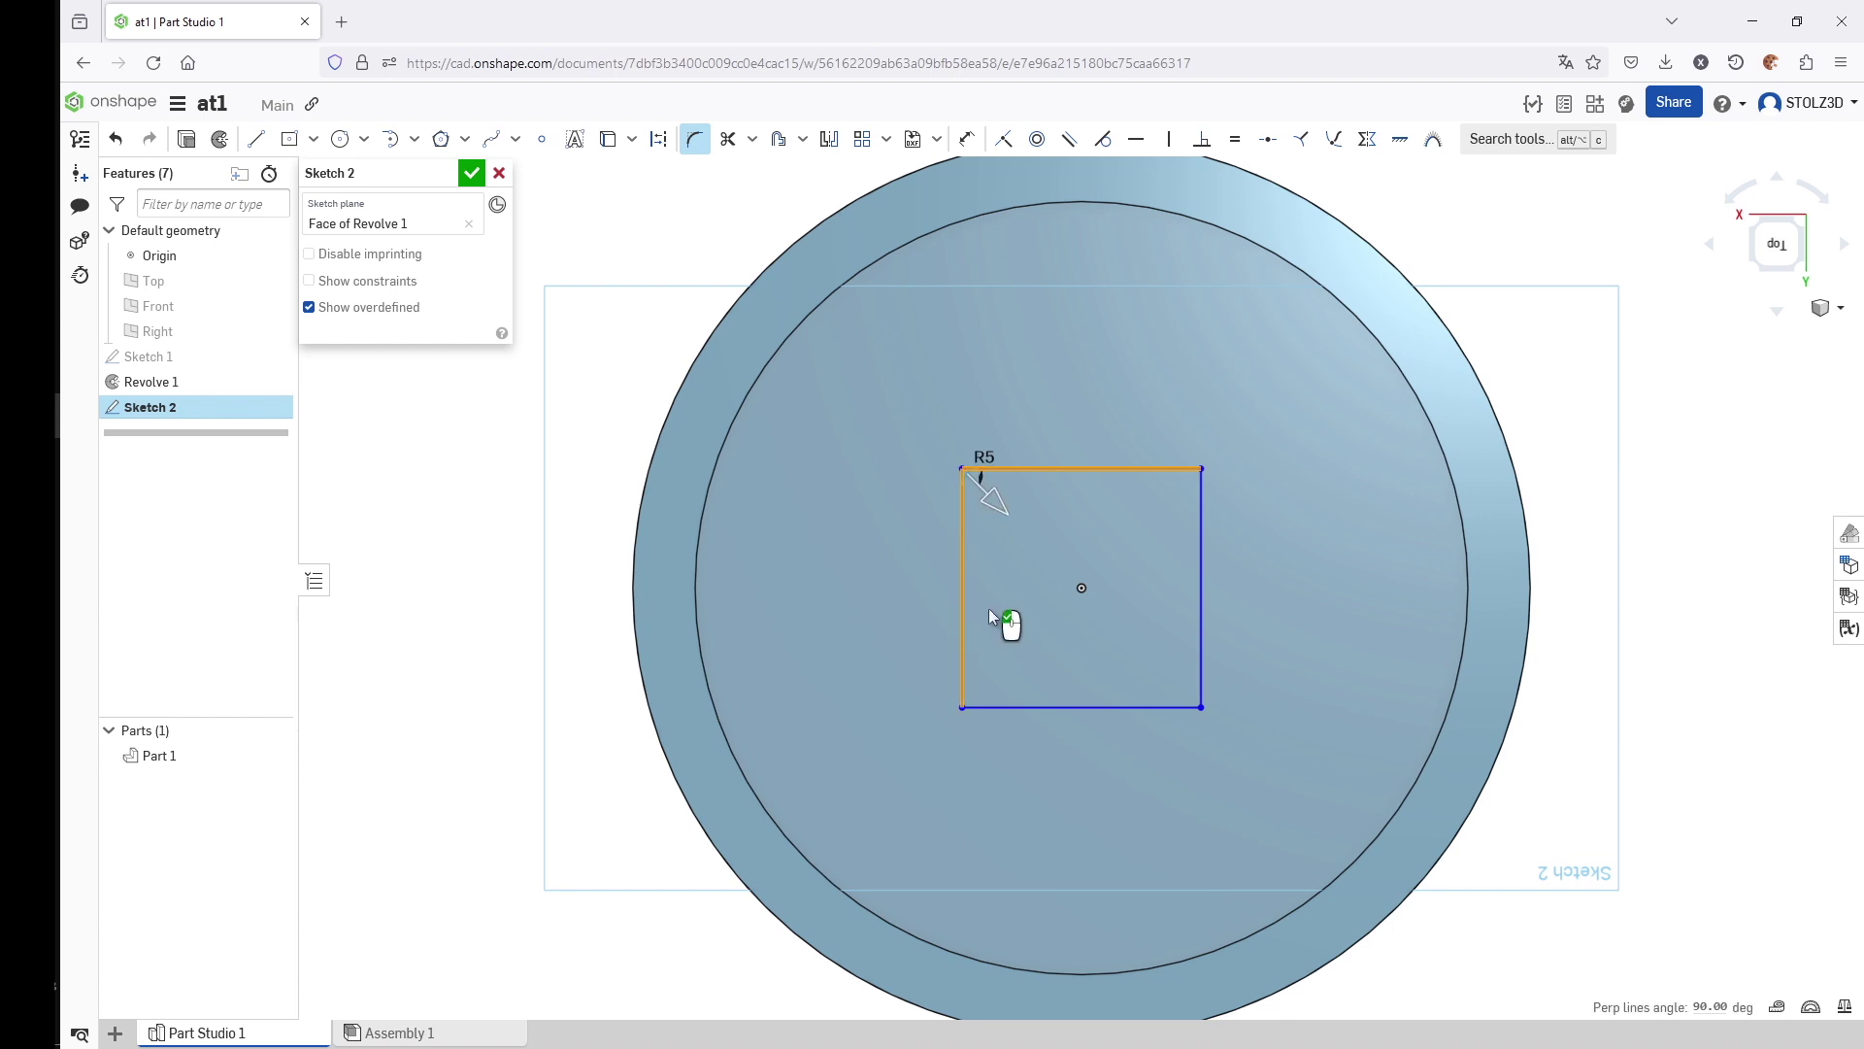
left_click(988, 608)
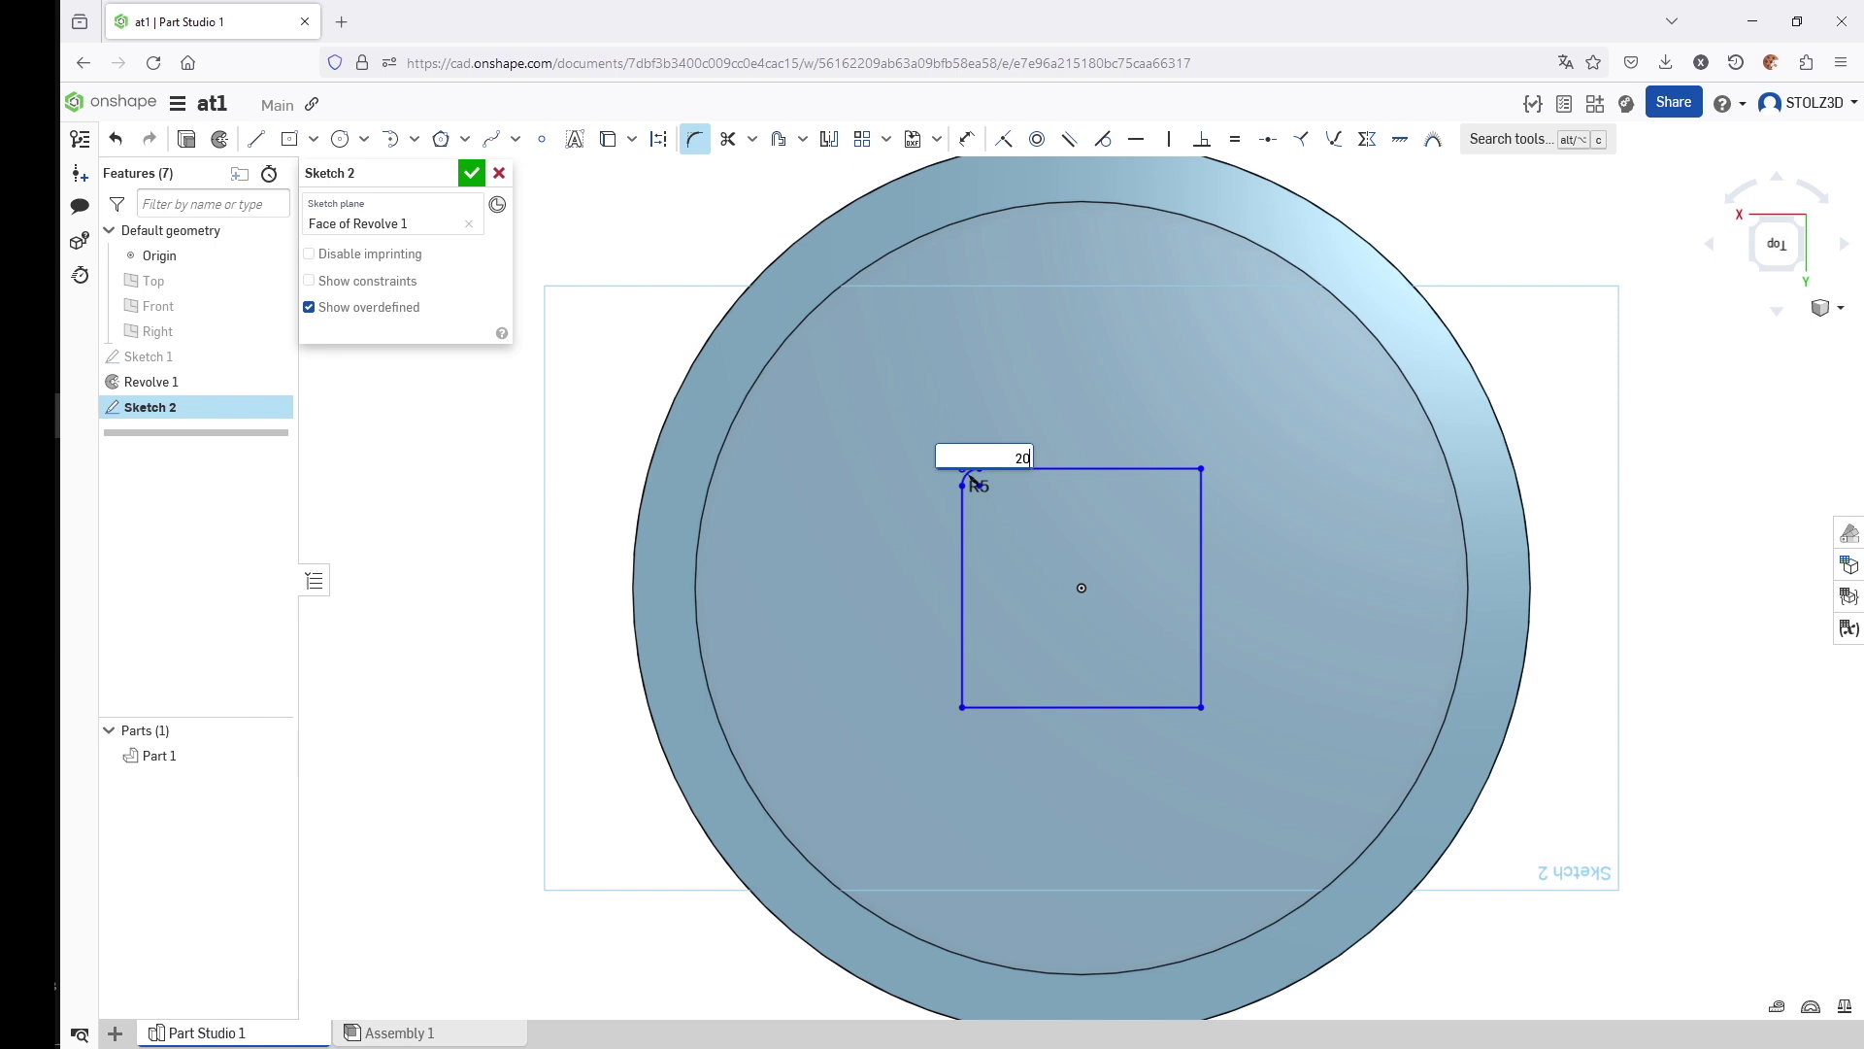
key("Return")
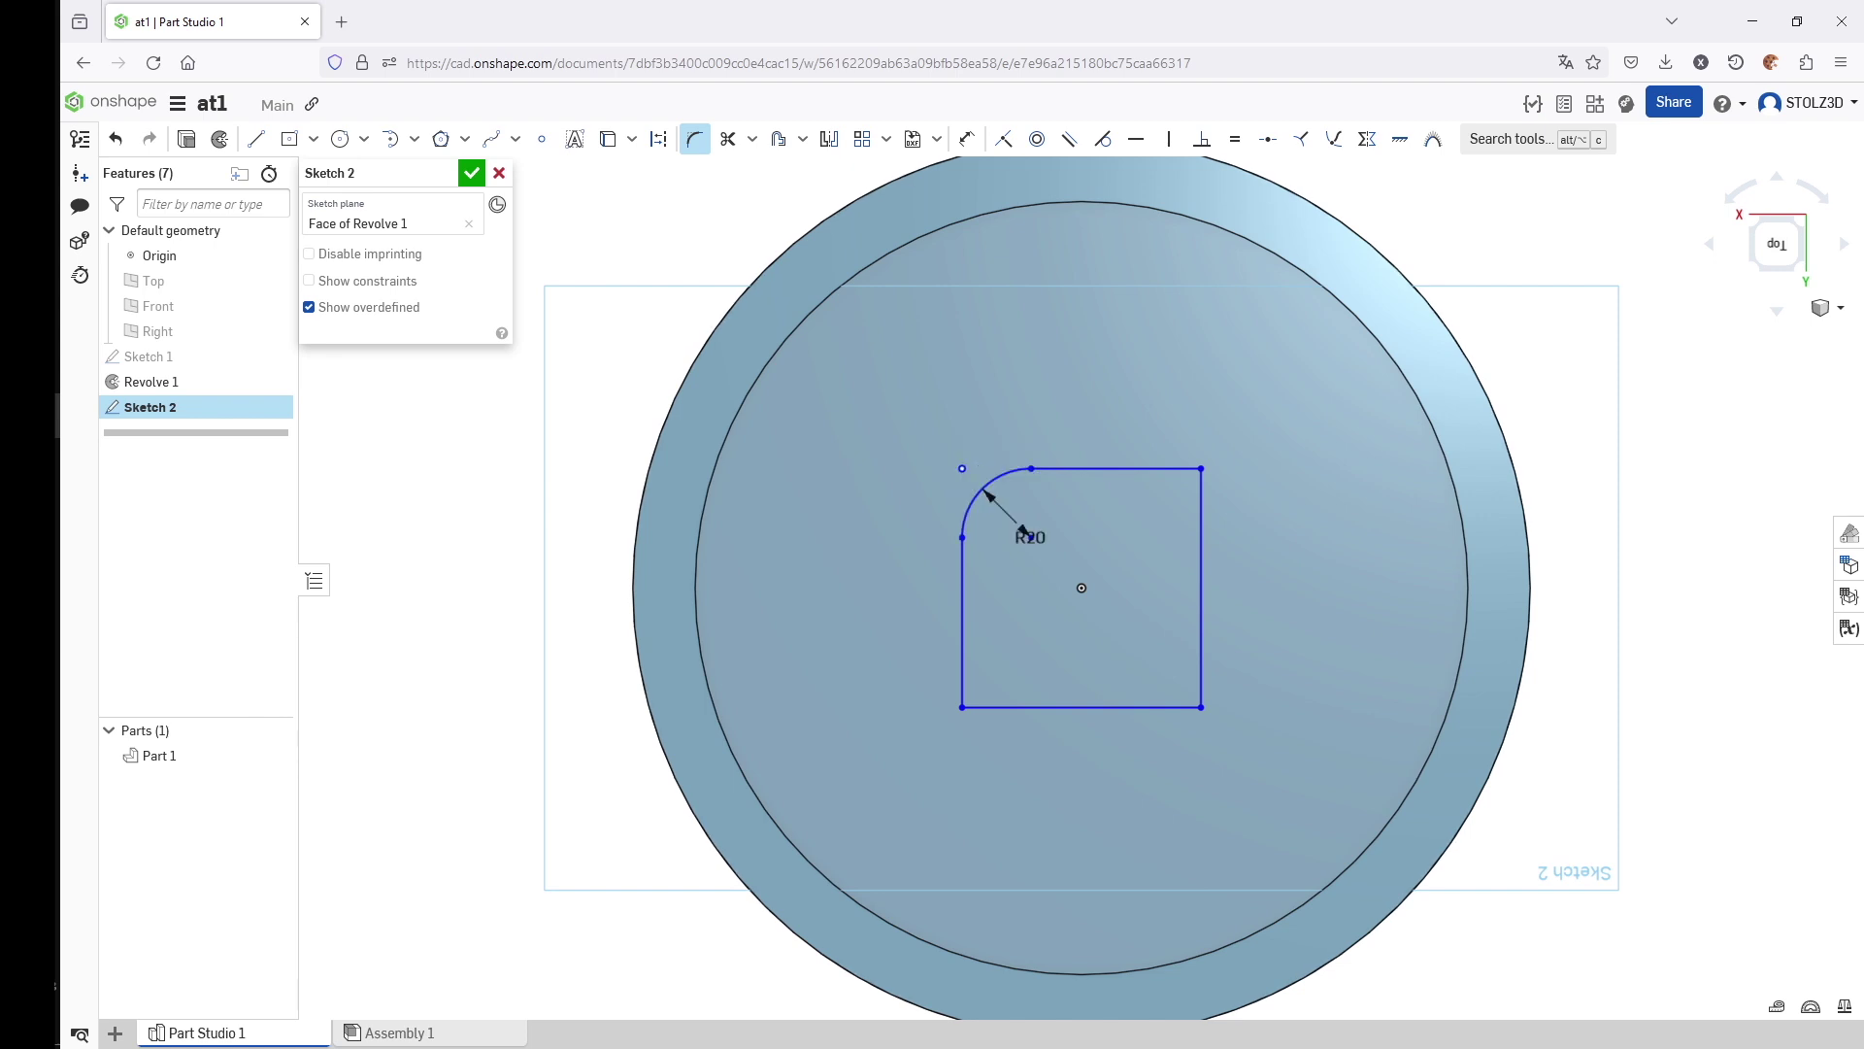
left_click(962, 692)
left_click(973, 707)
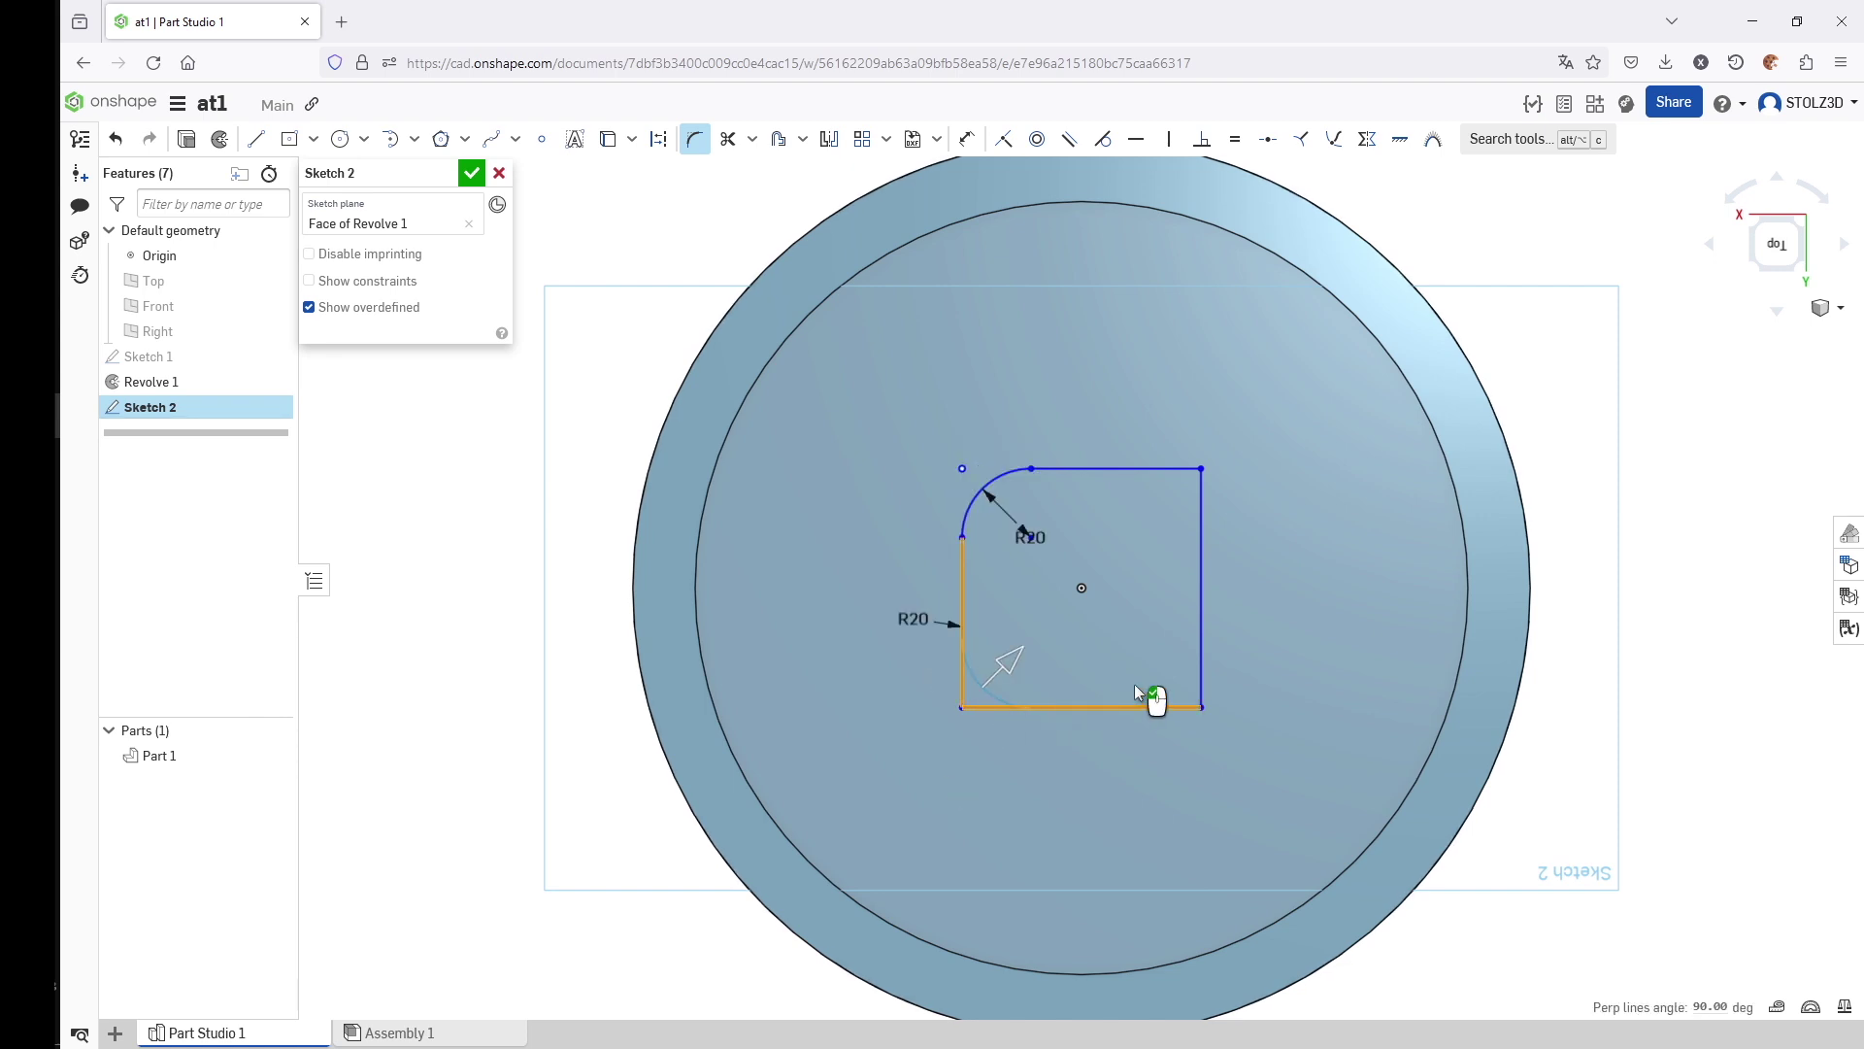
left_click(1134, 684)
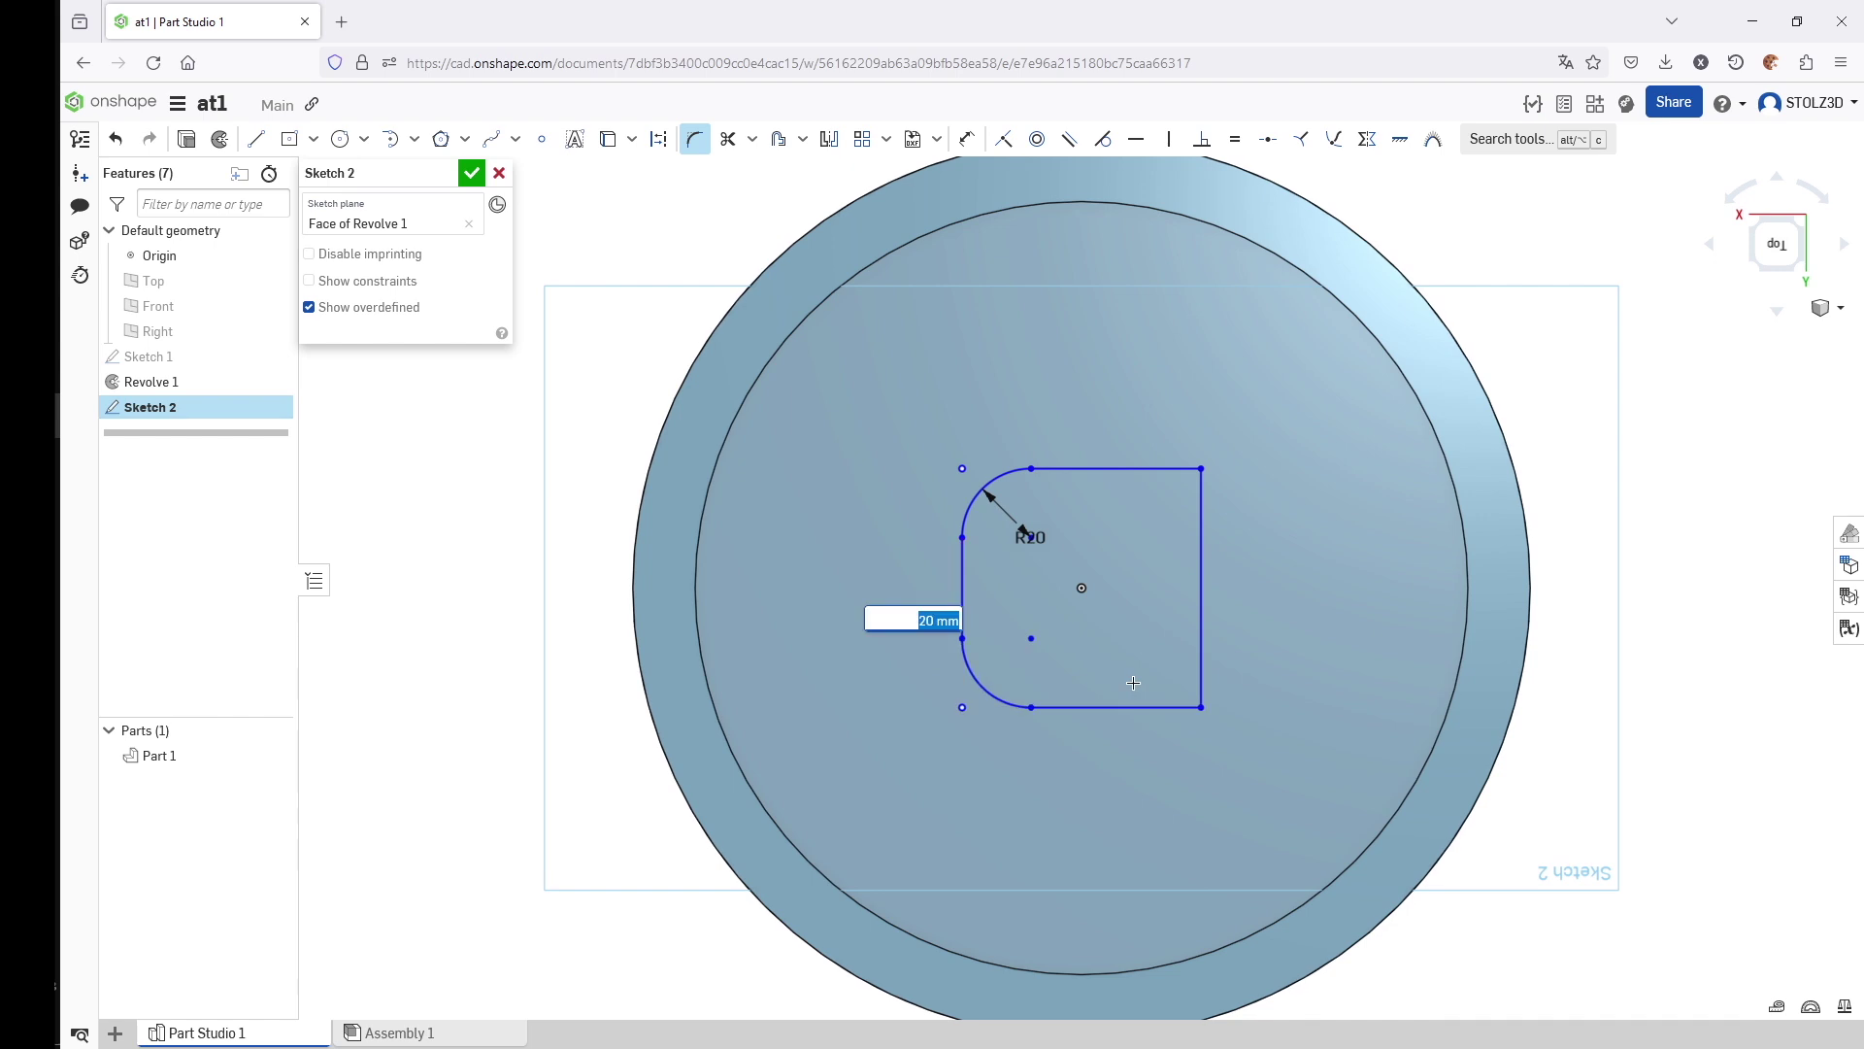
left_click(1178, 467)
left_click(1203, 518)
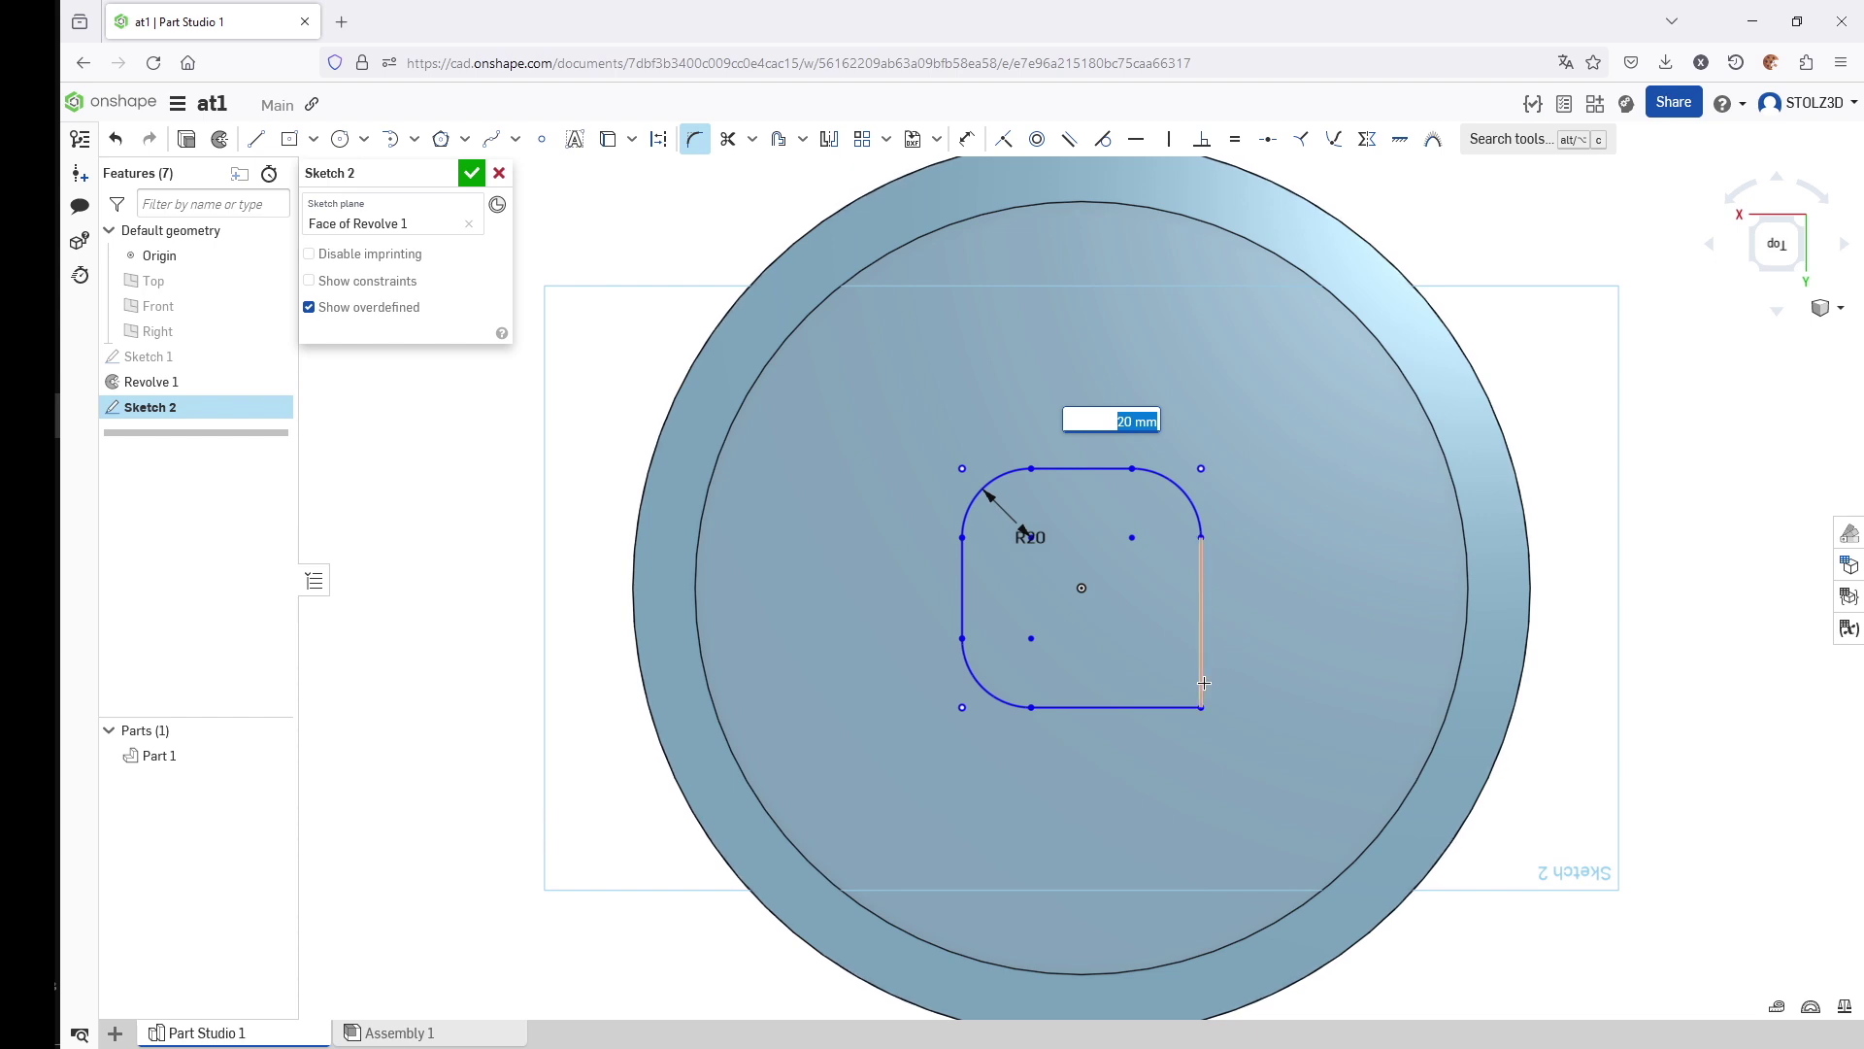
left_click(1204, 681)
left_click(1179, 708)
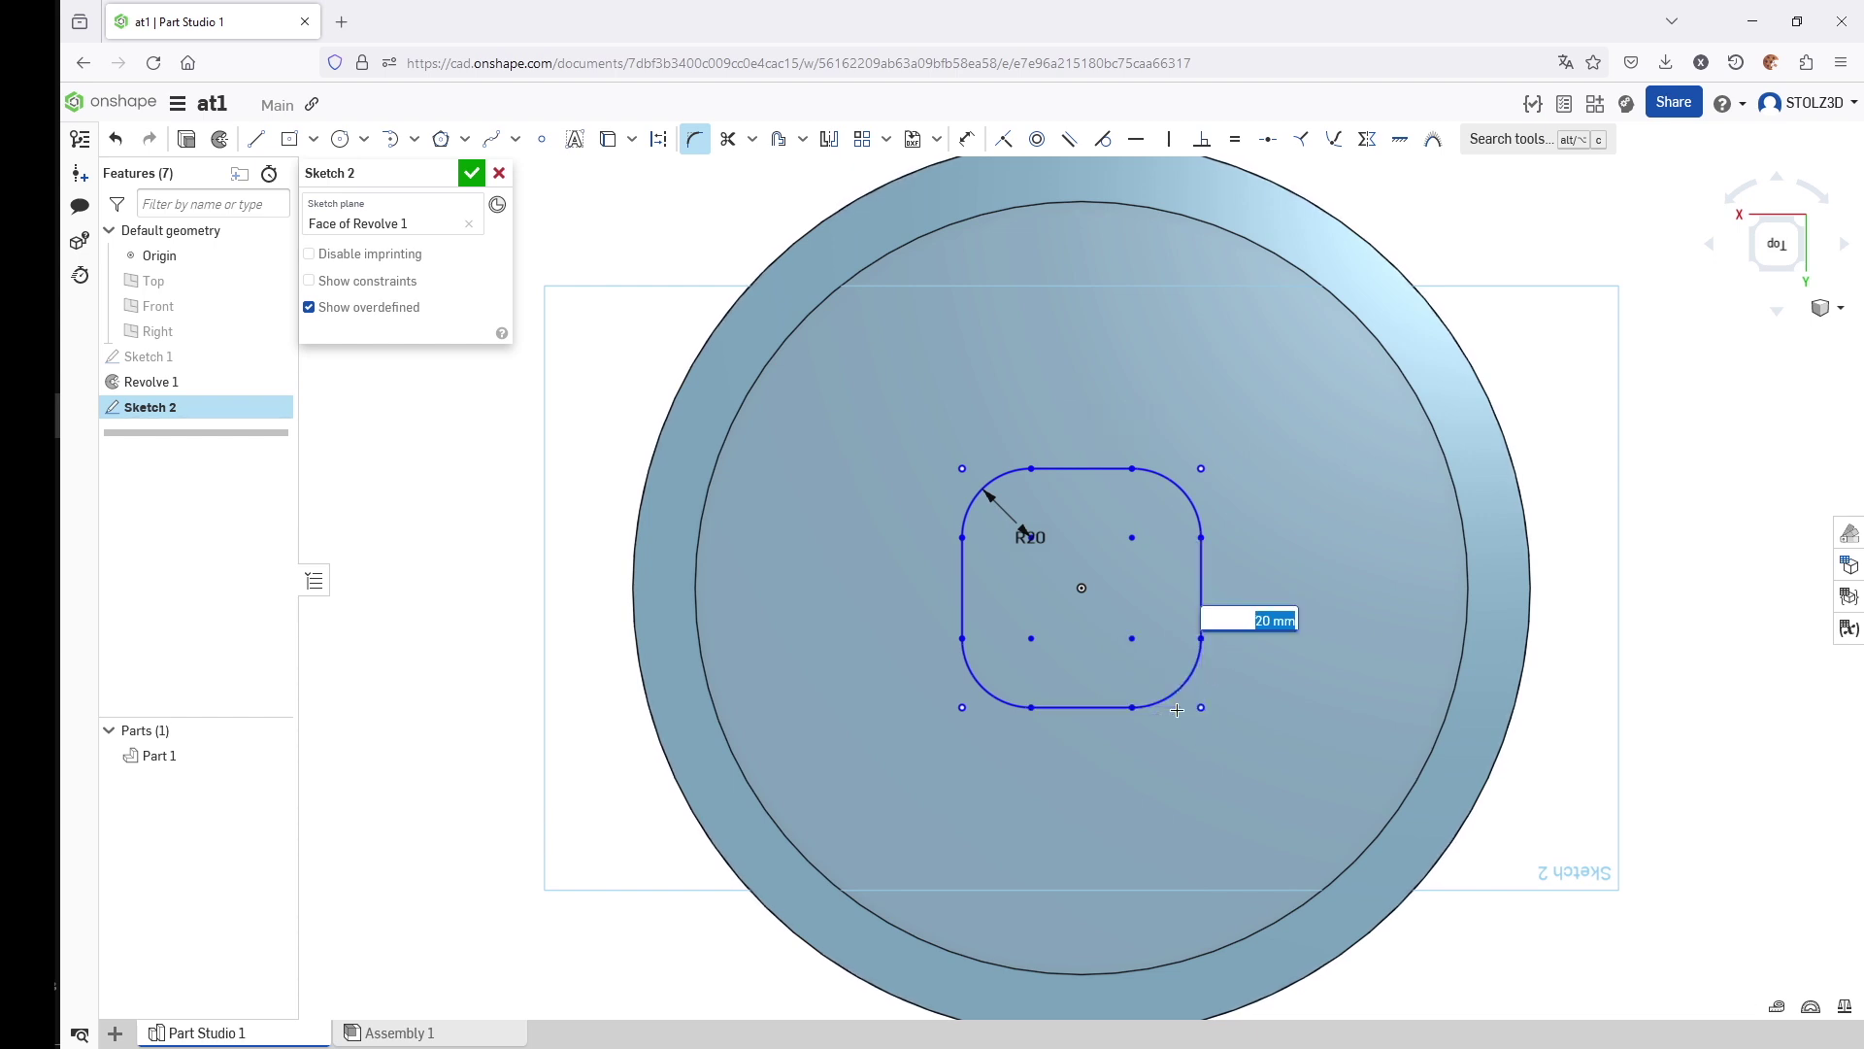
- Dimension the rounded square's height to 80 mm
left_click(966, 139)
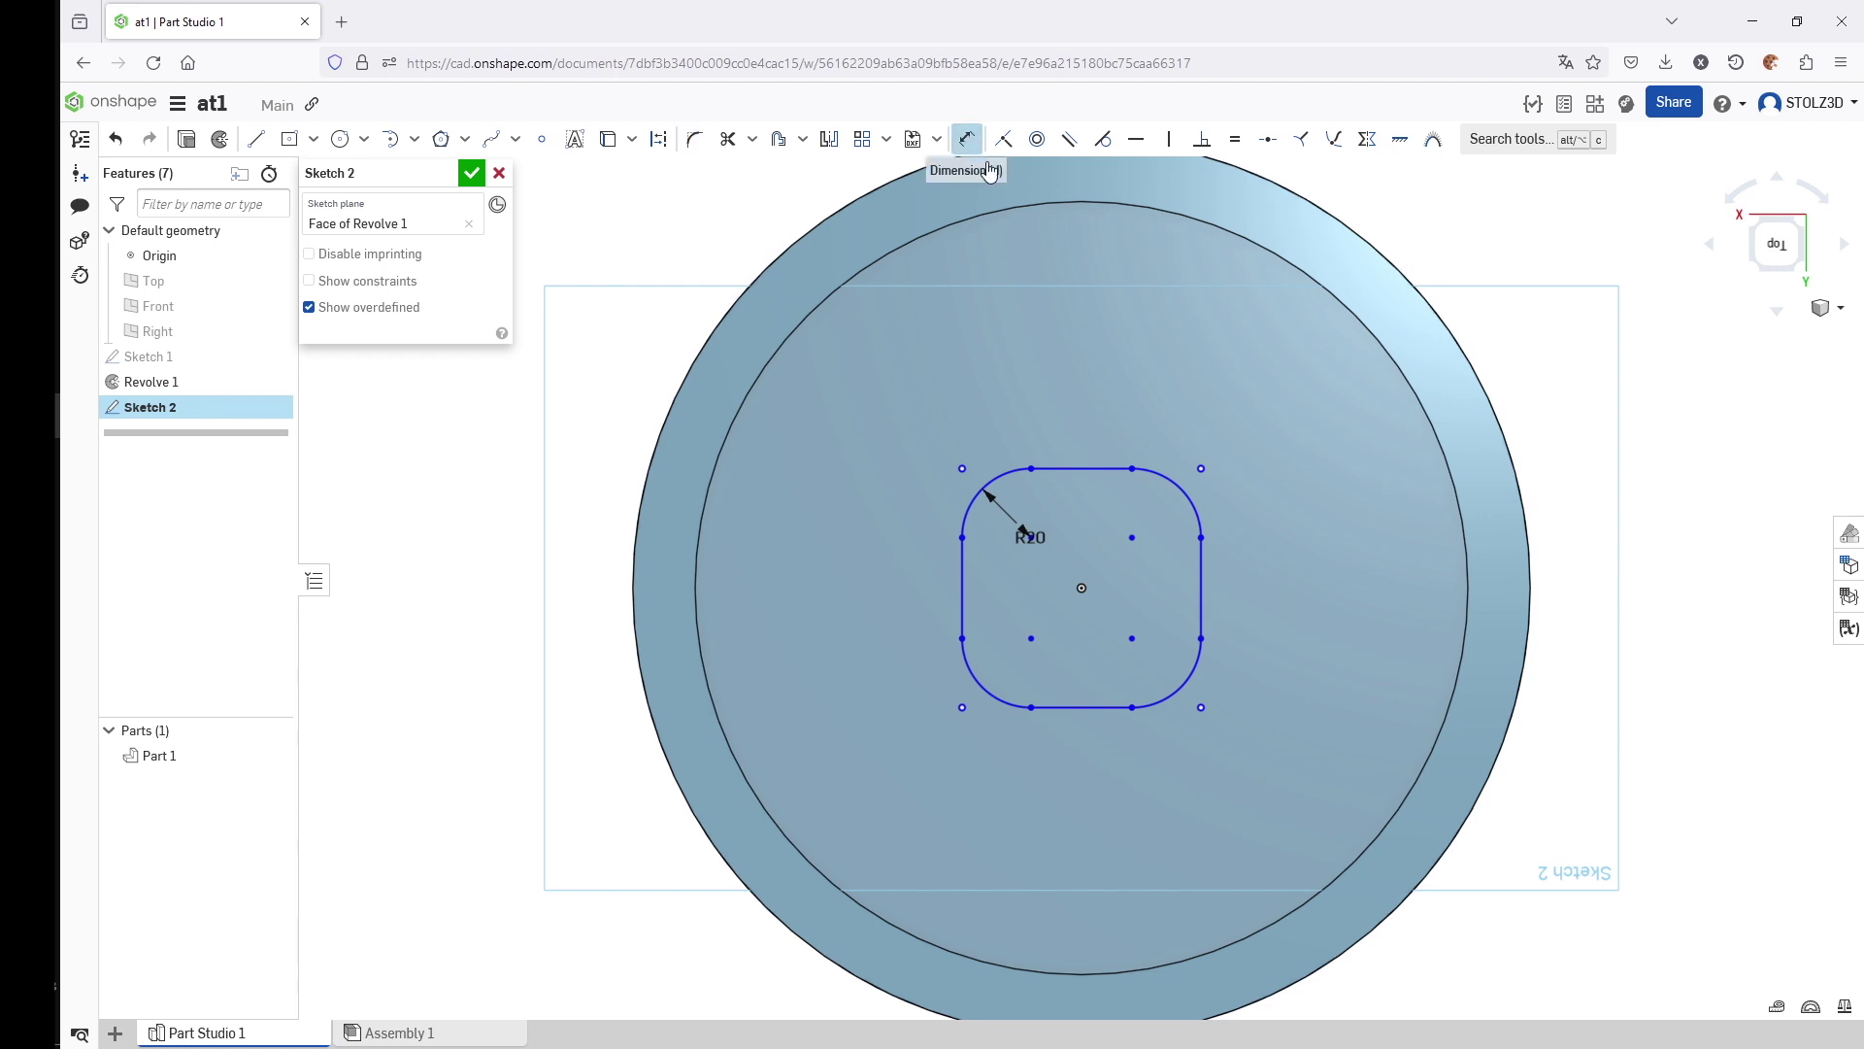
left_click(1084, 467)
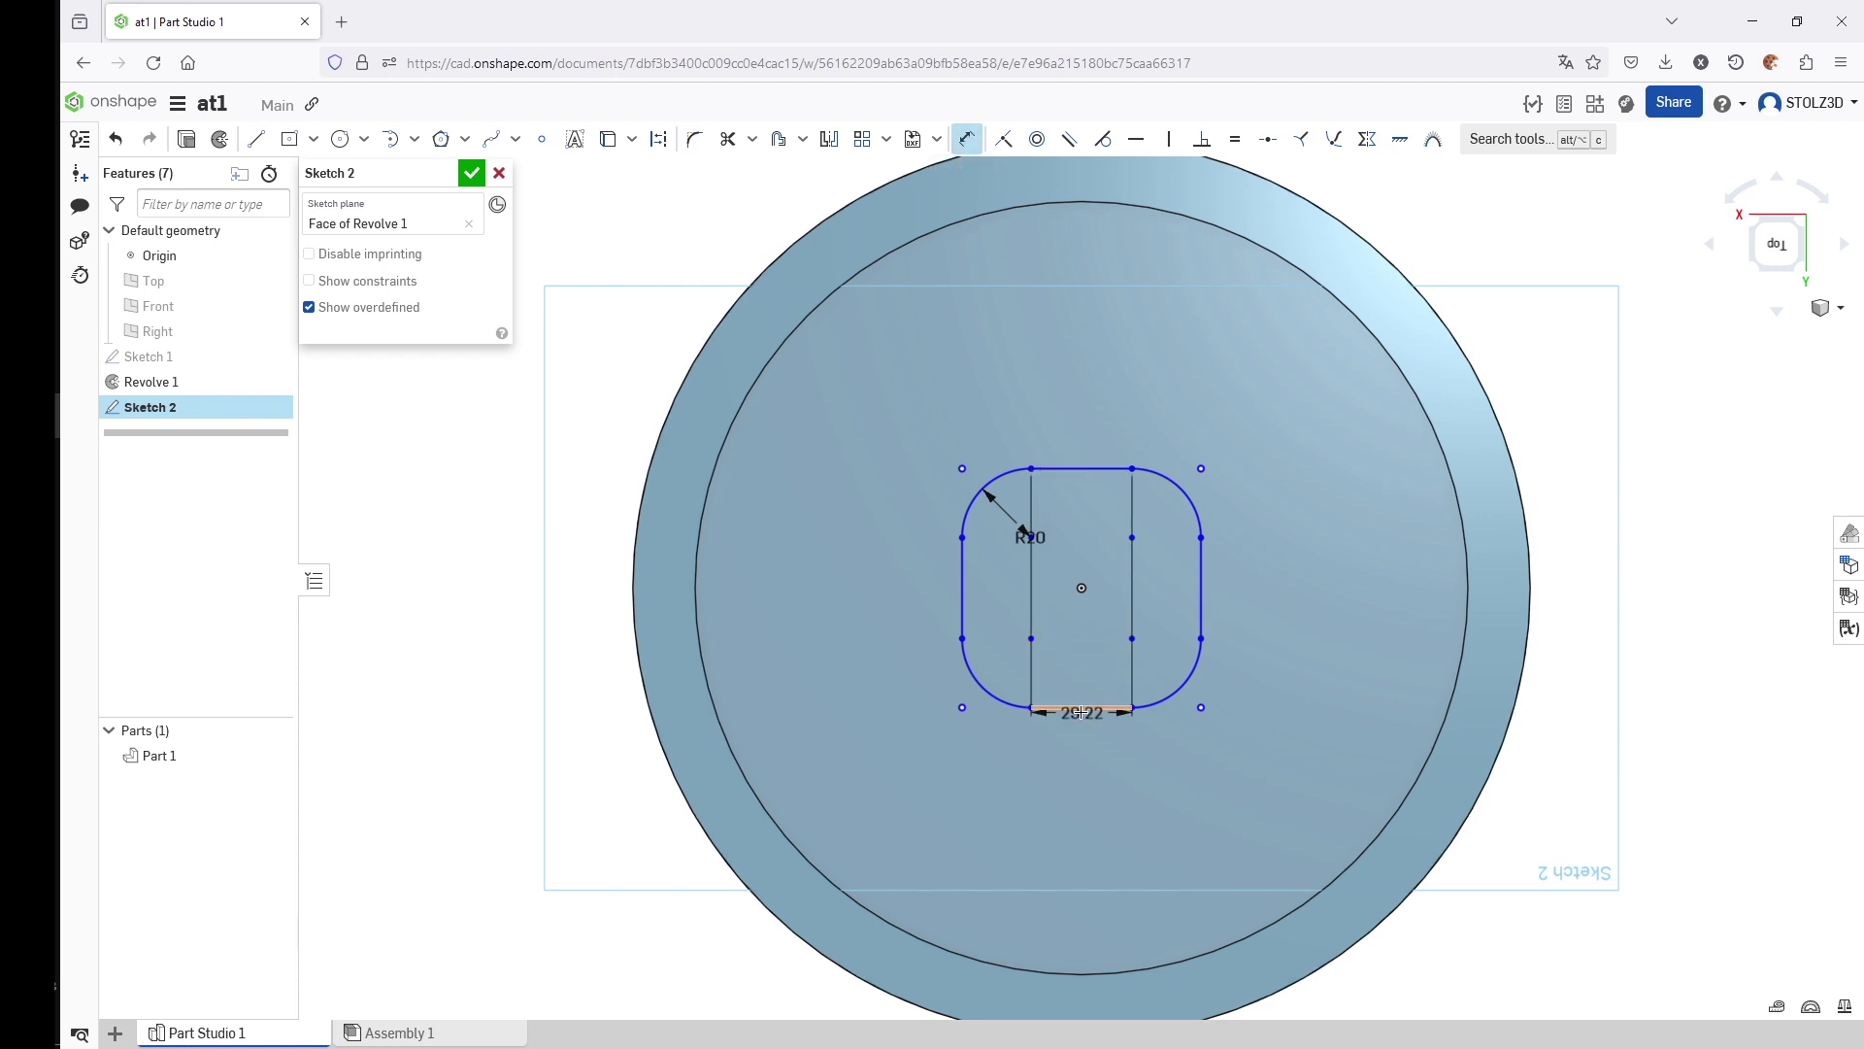
left_click(1082, 707)
left_click(1375, 622)
type("80")
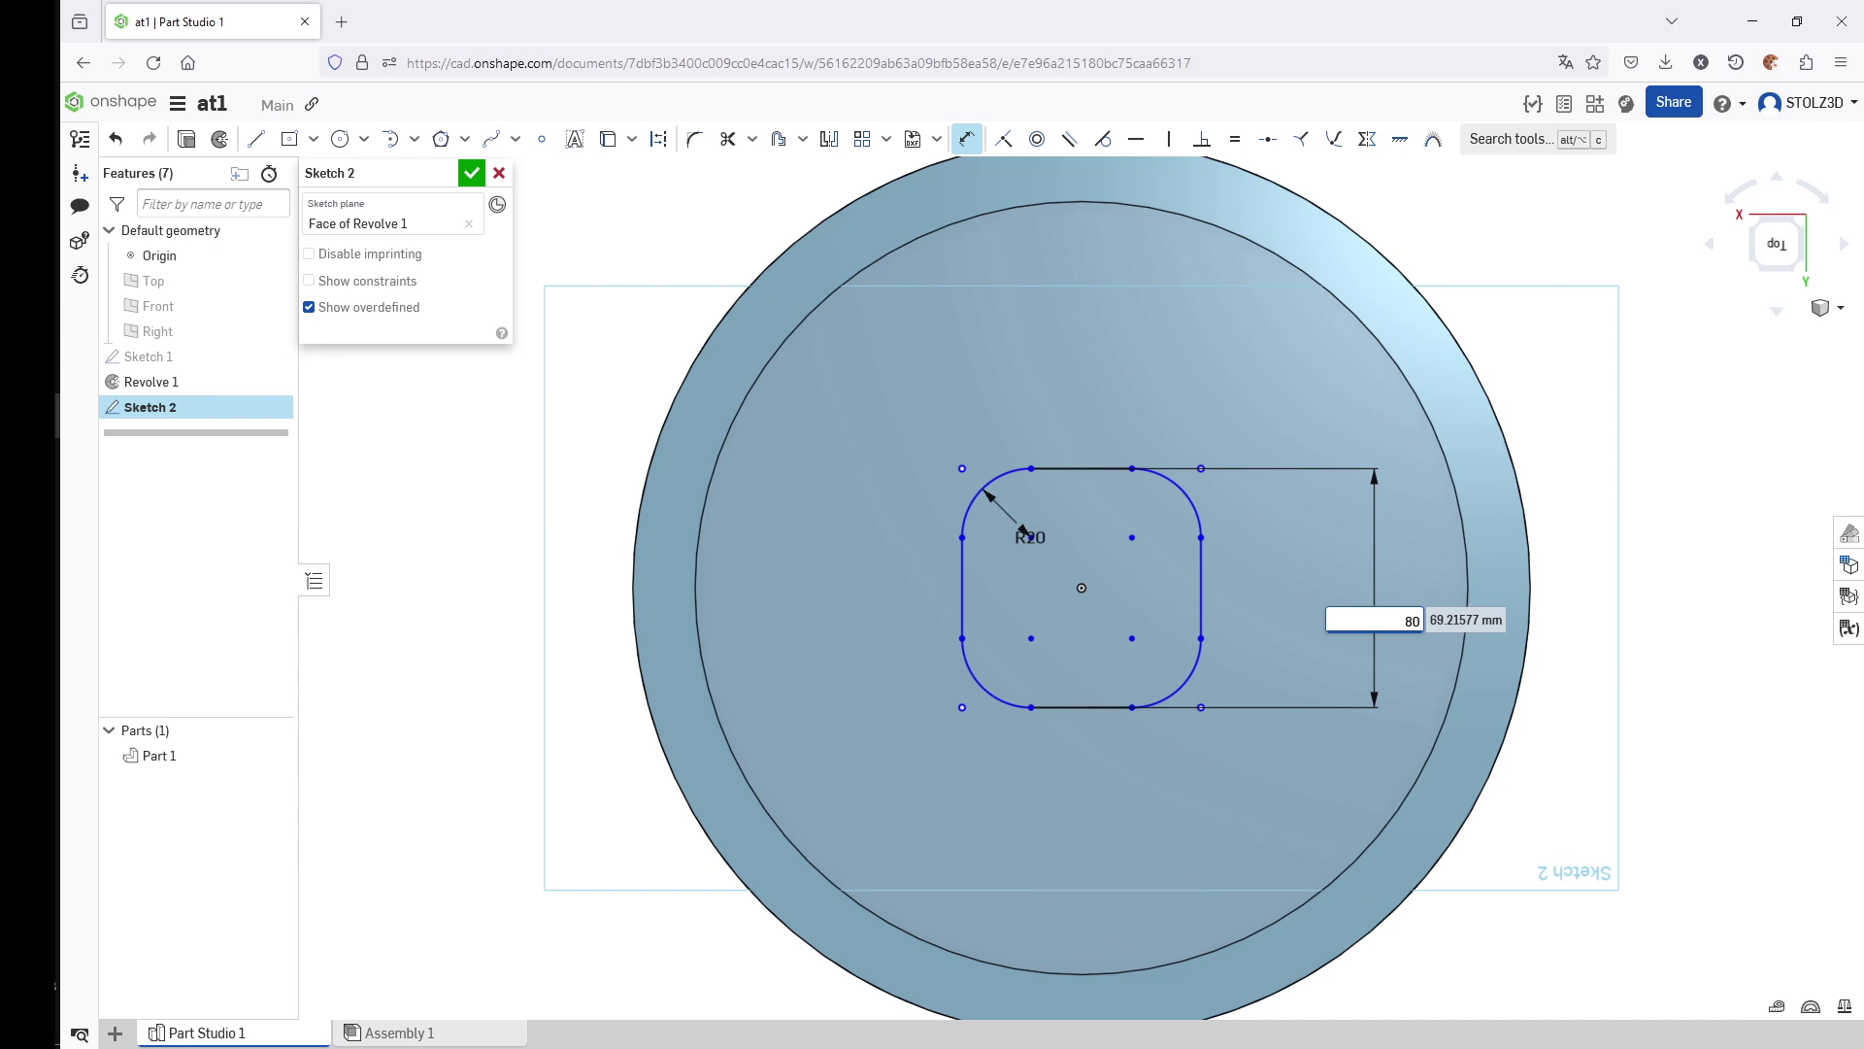
key("Return")
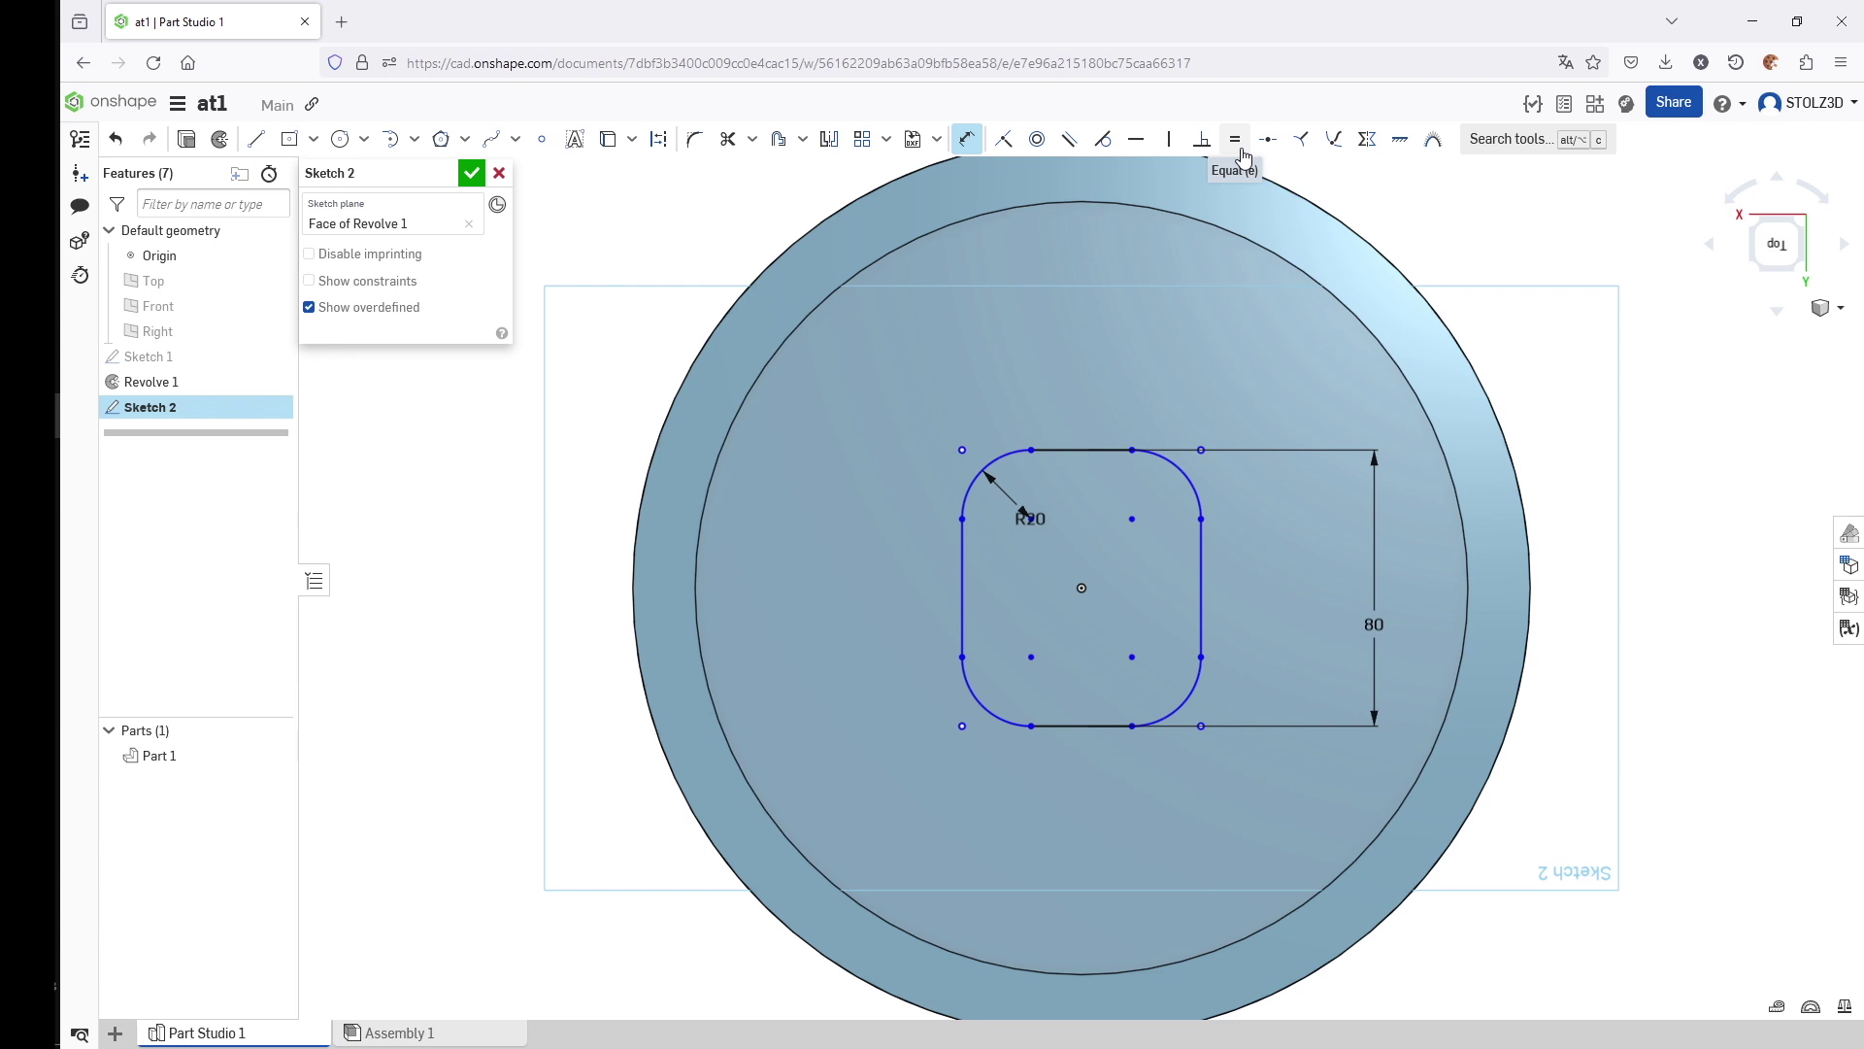
- Make the square's width equal to its height and finish Sketch 2
left_click(1236, 139)
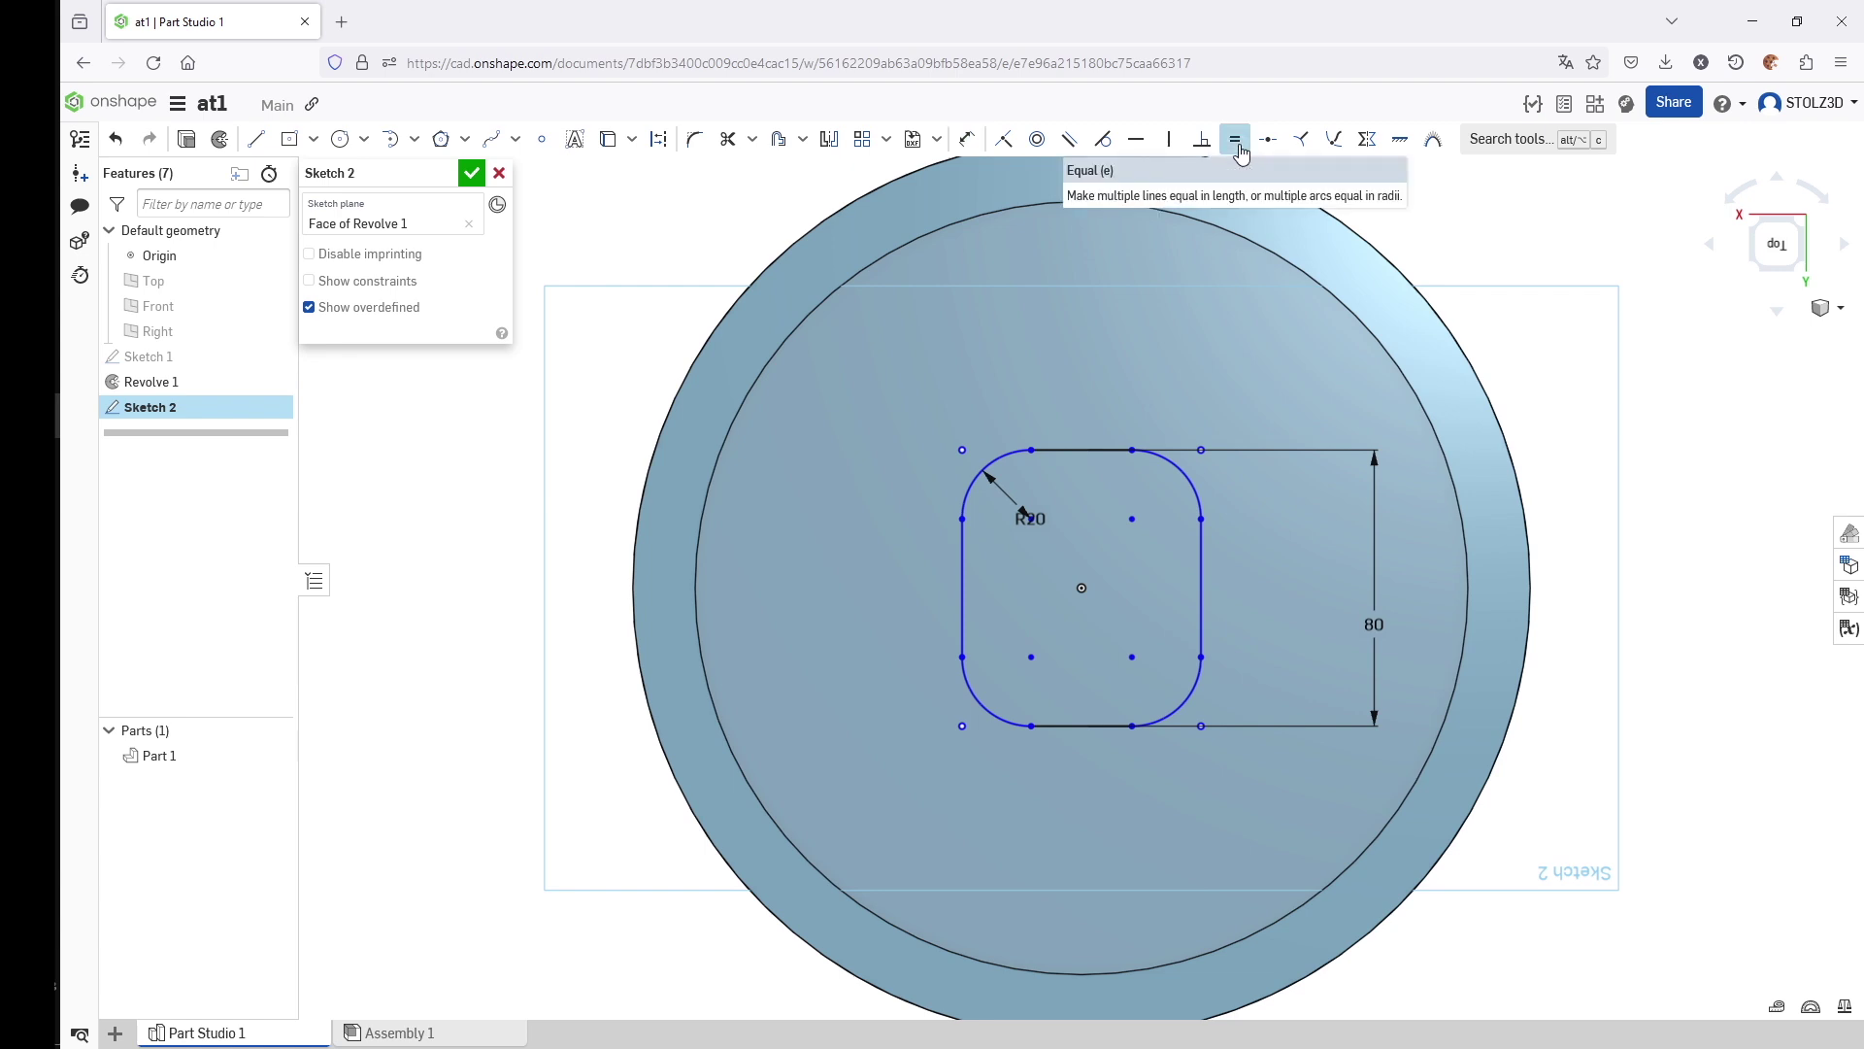
left_click(1082, 449)
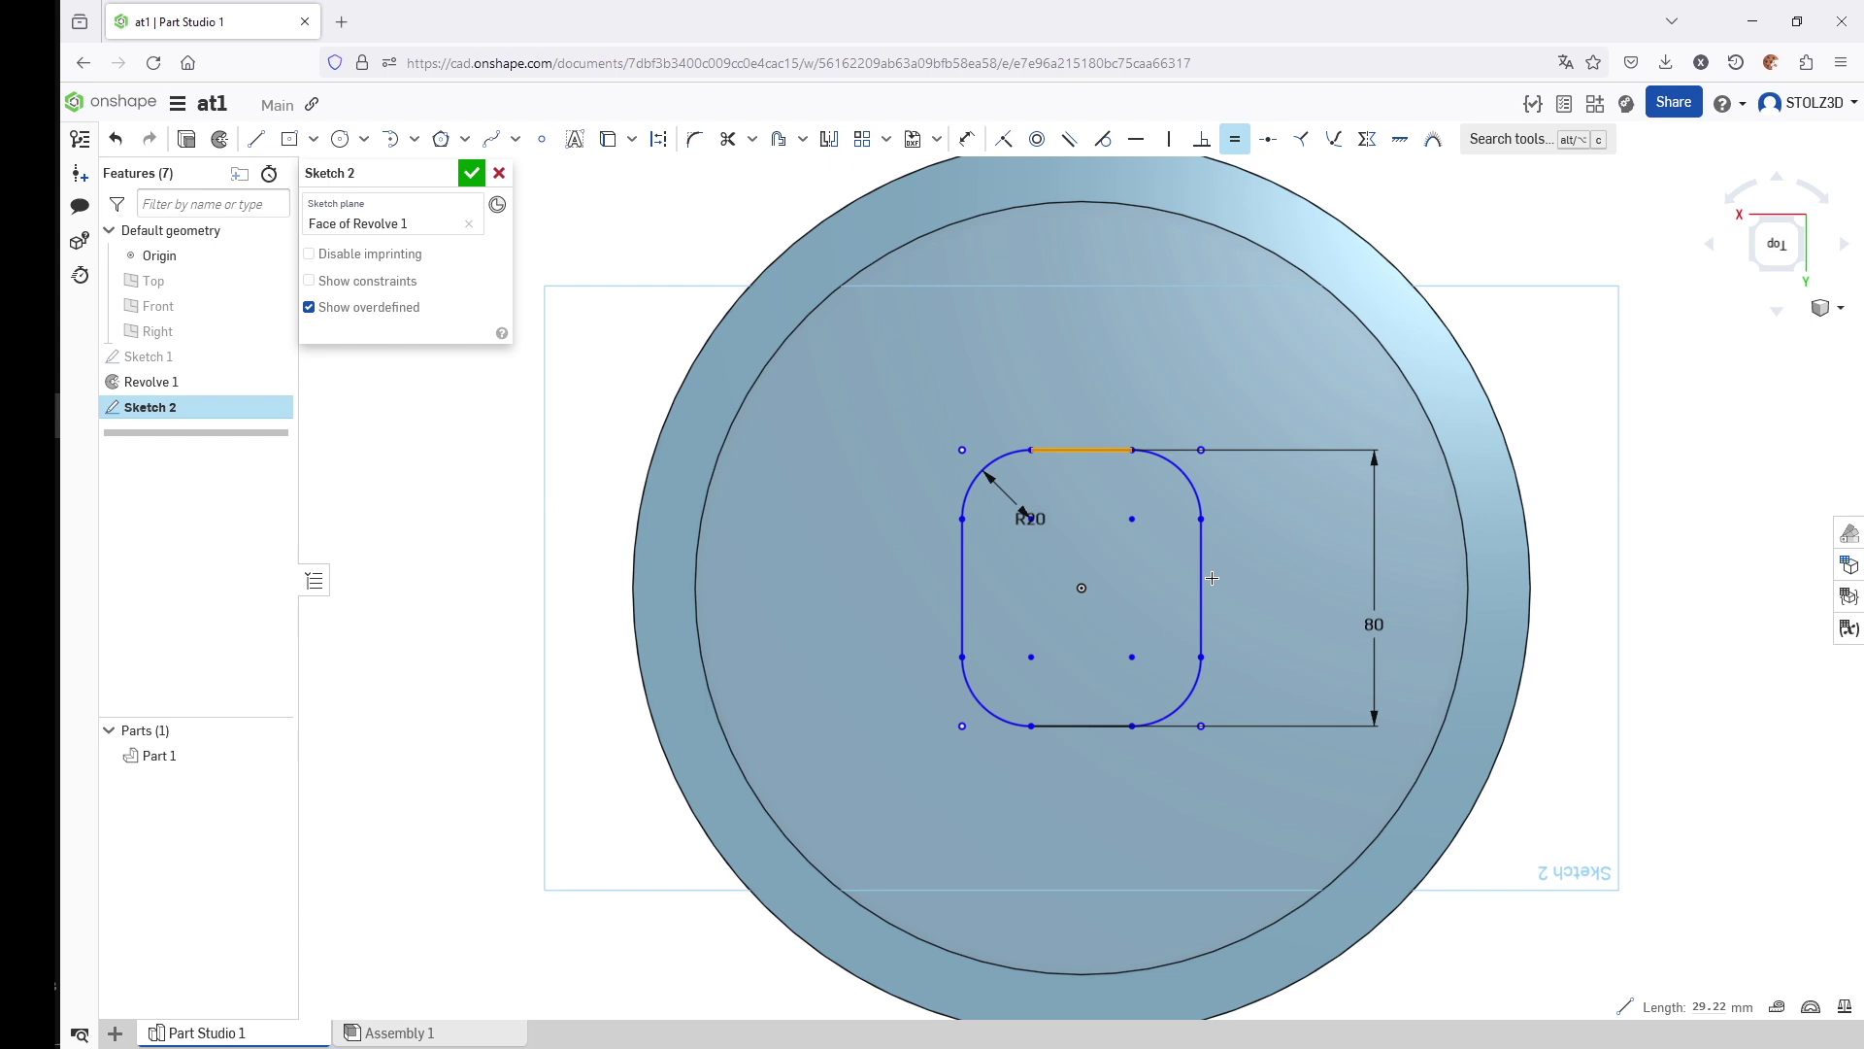
left_click(1202, 588)
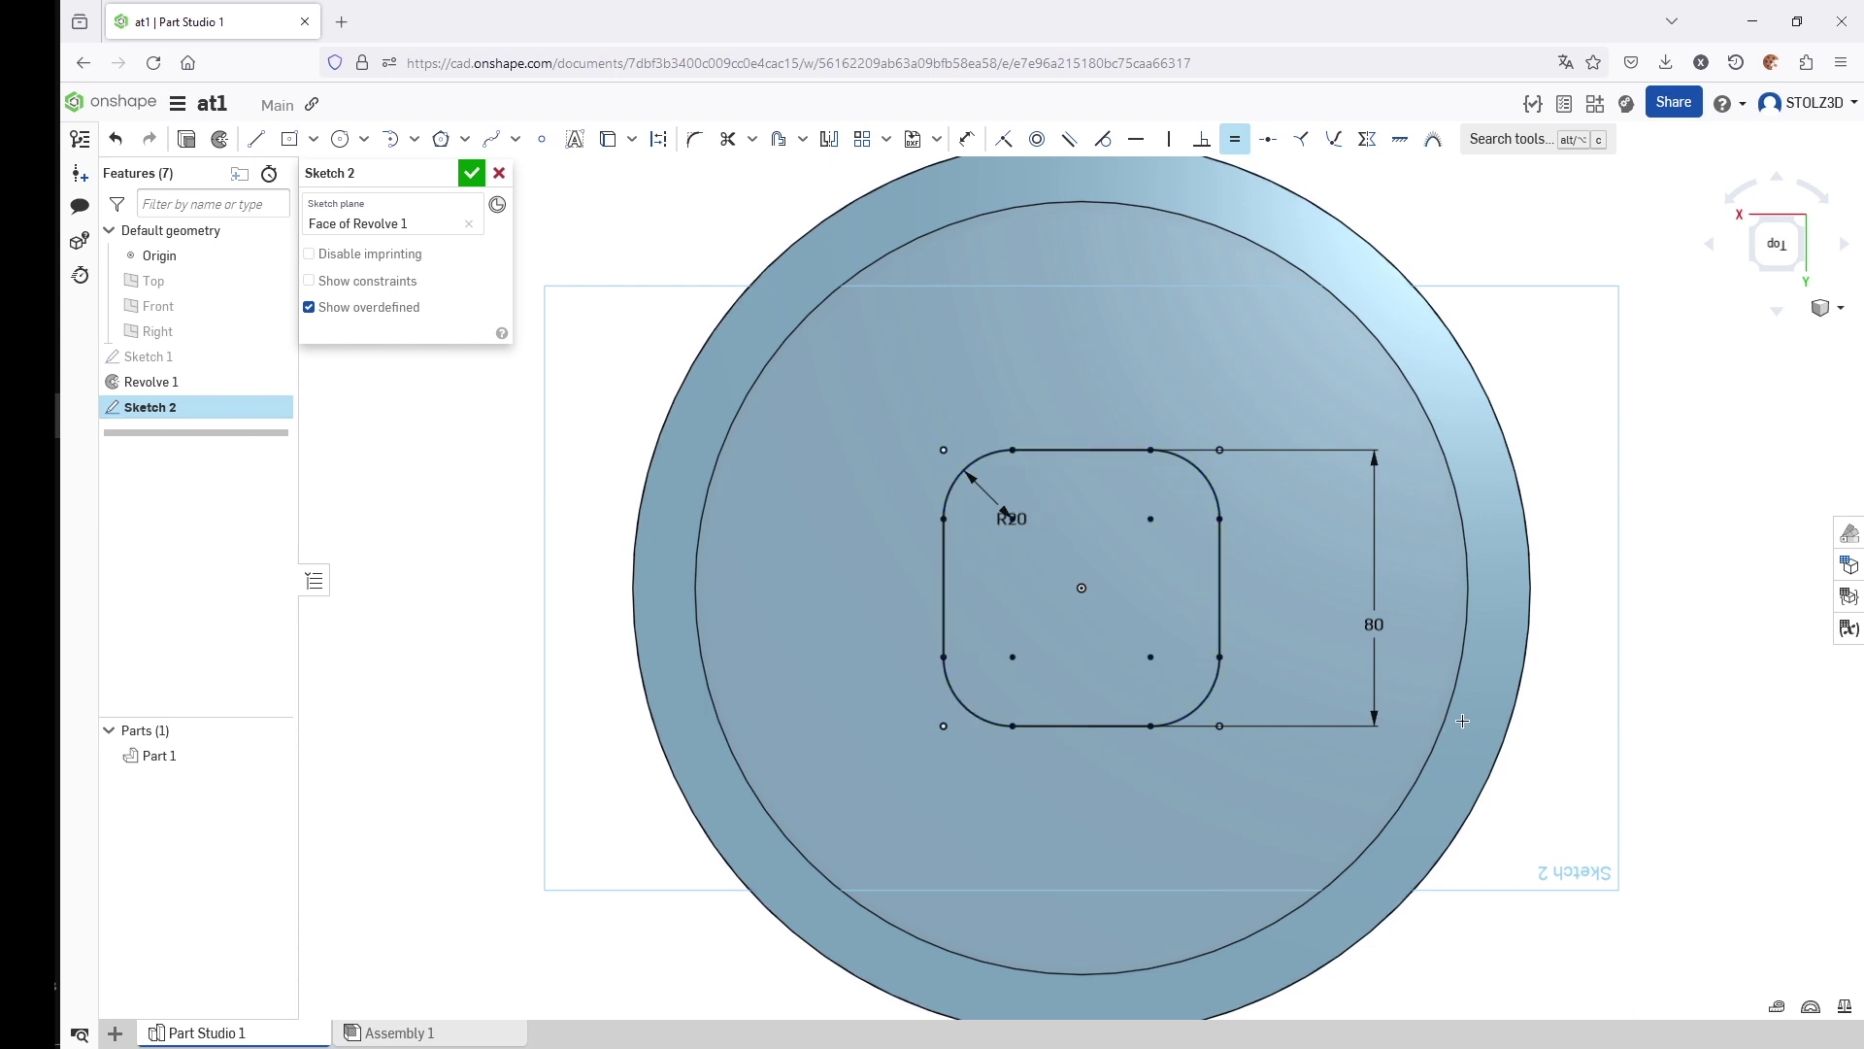
left_click(471, 174)
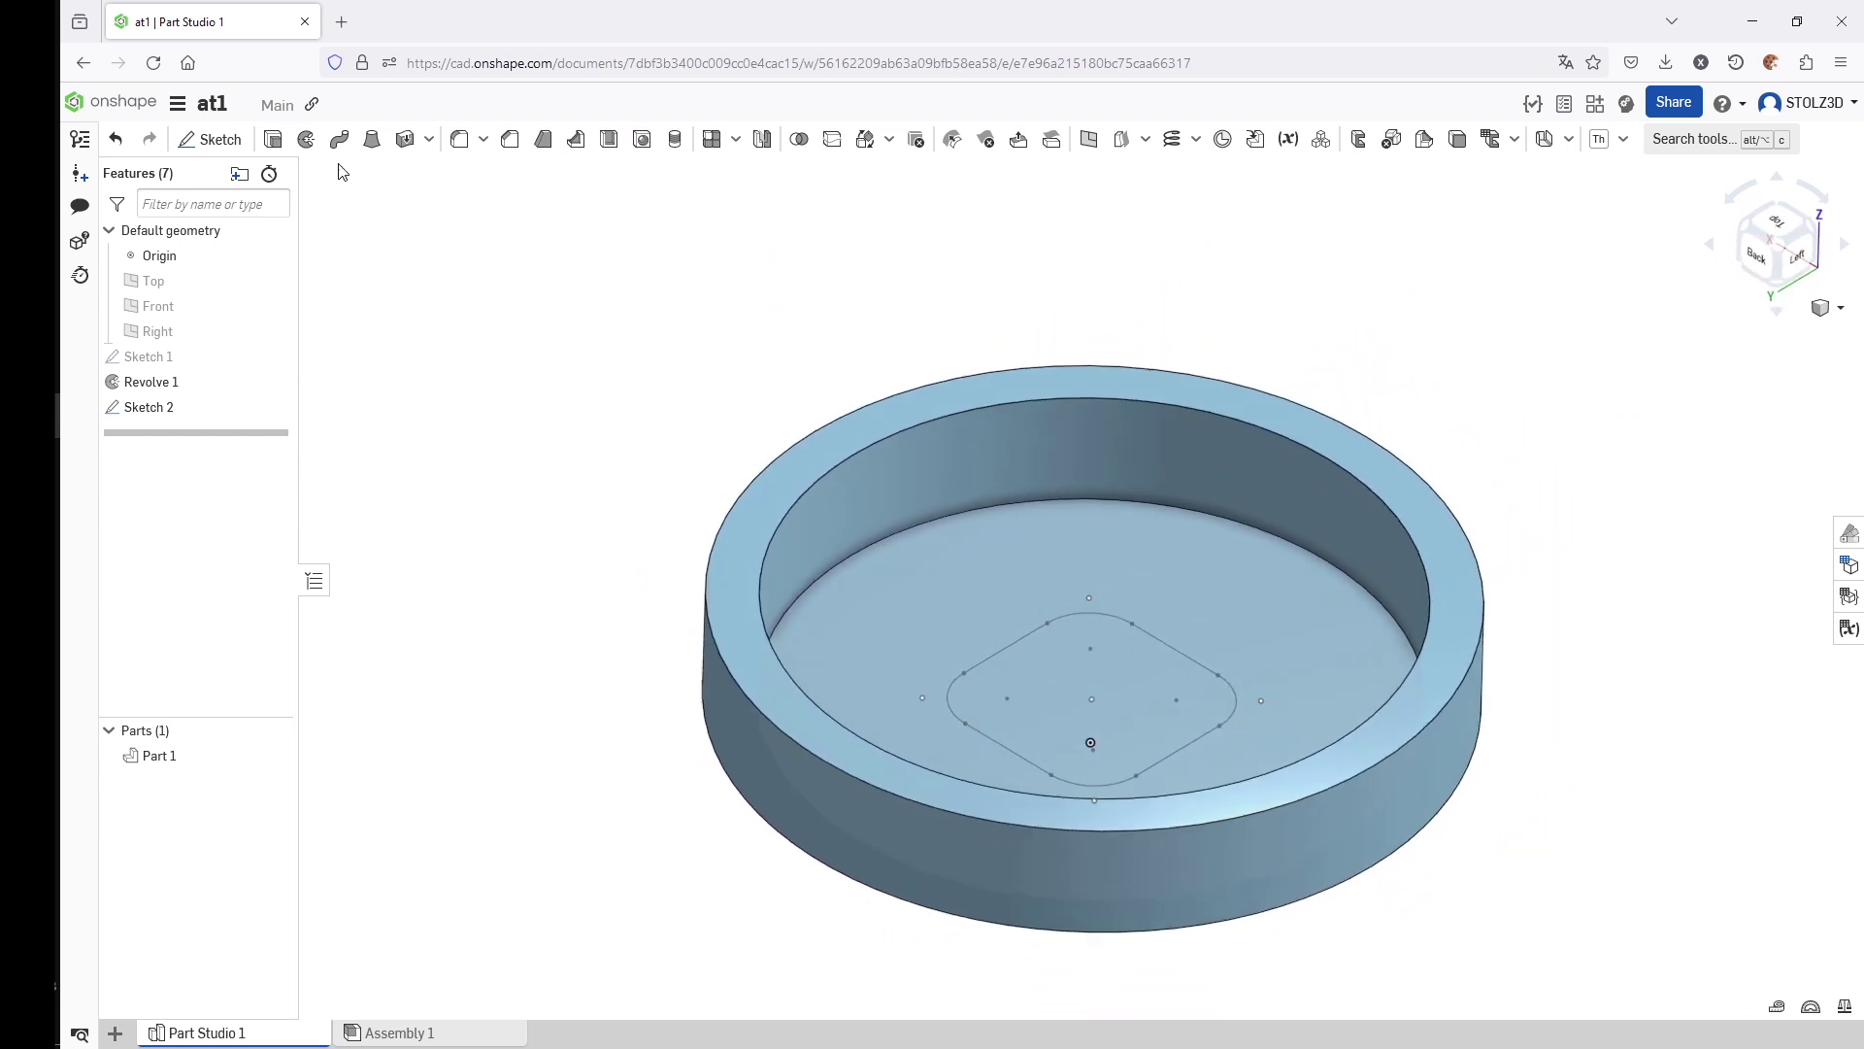
- Extrude the rounded square as Add to a depth of 100-18, i.e. 82 mm
left_click(275, 142)
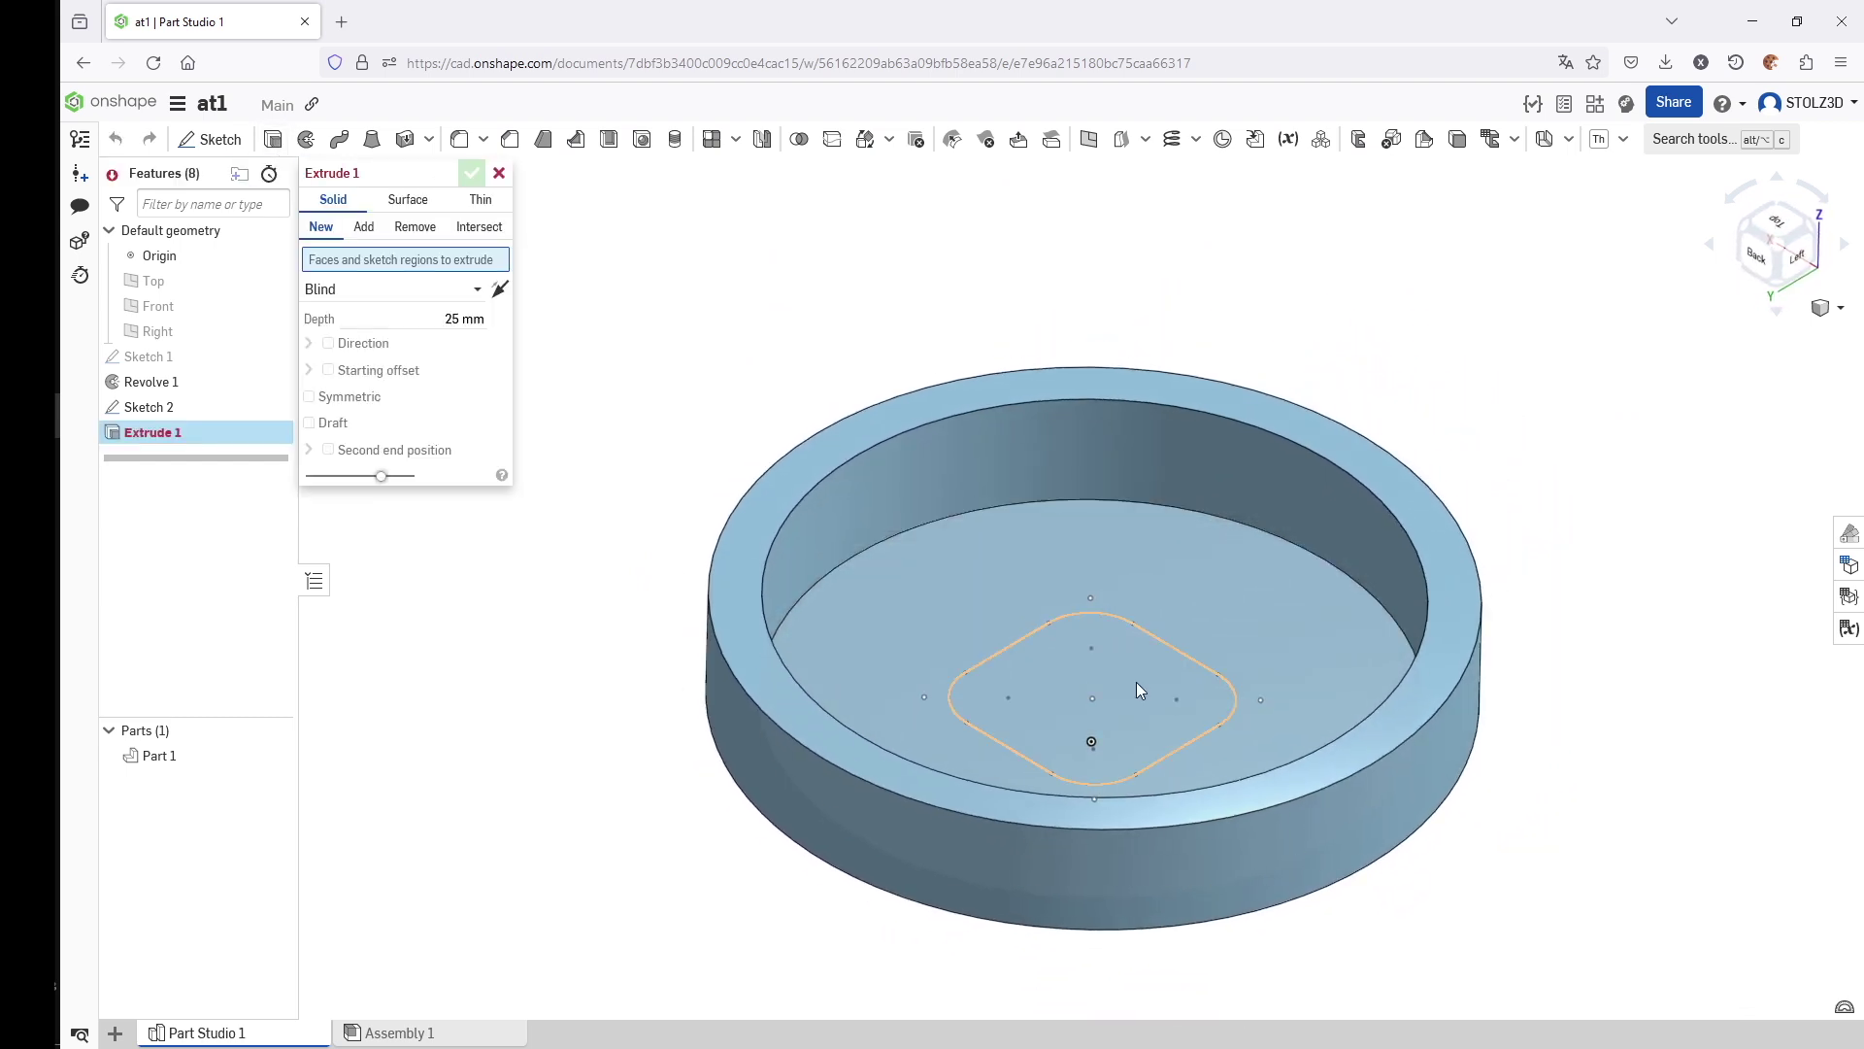
left_click(458, 330)
key("Tab")
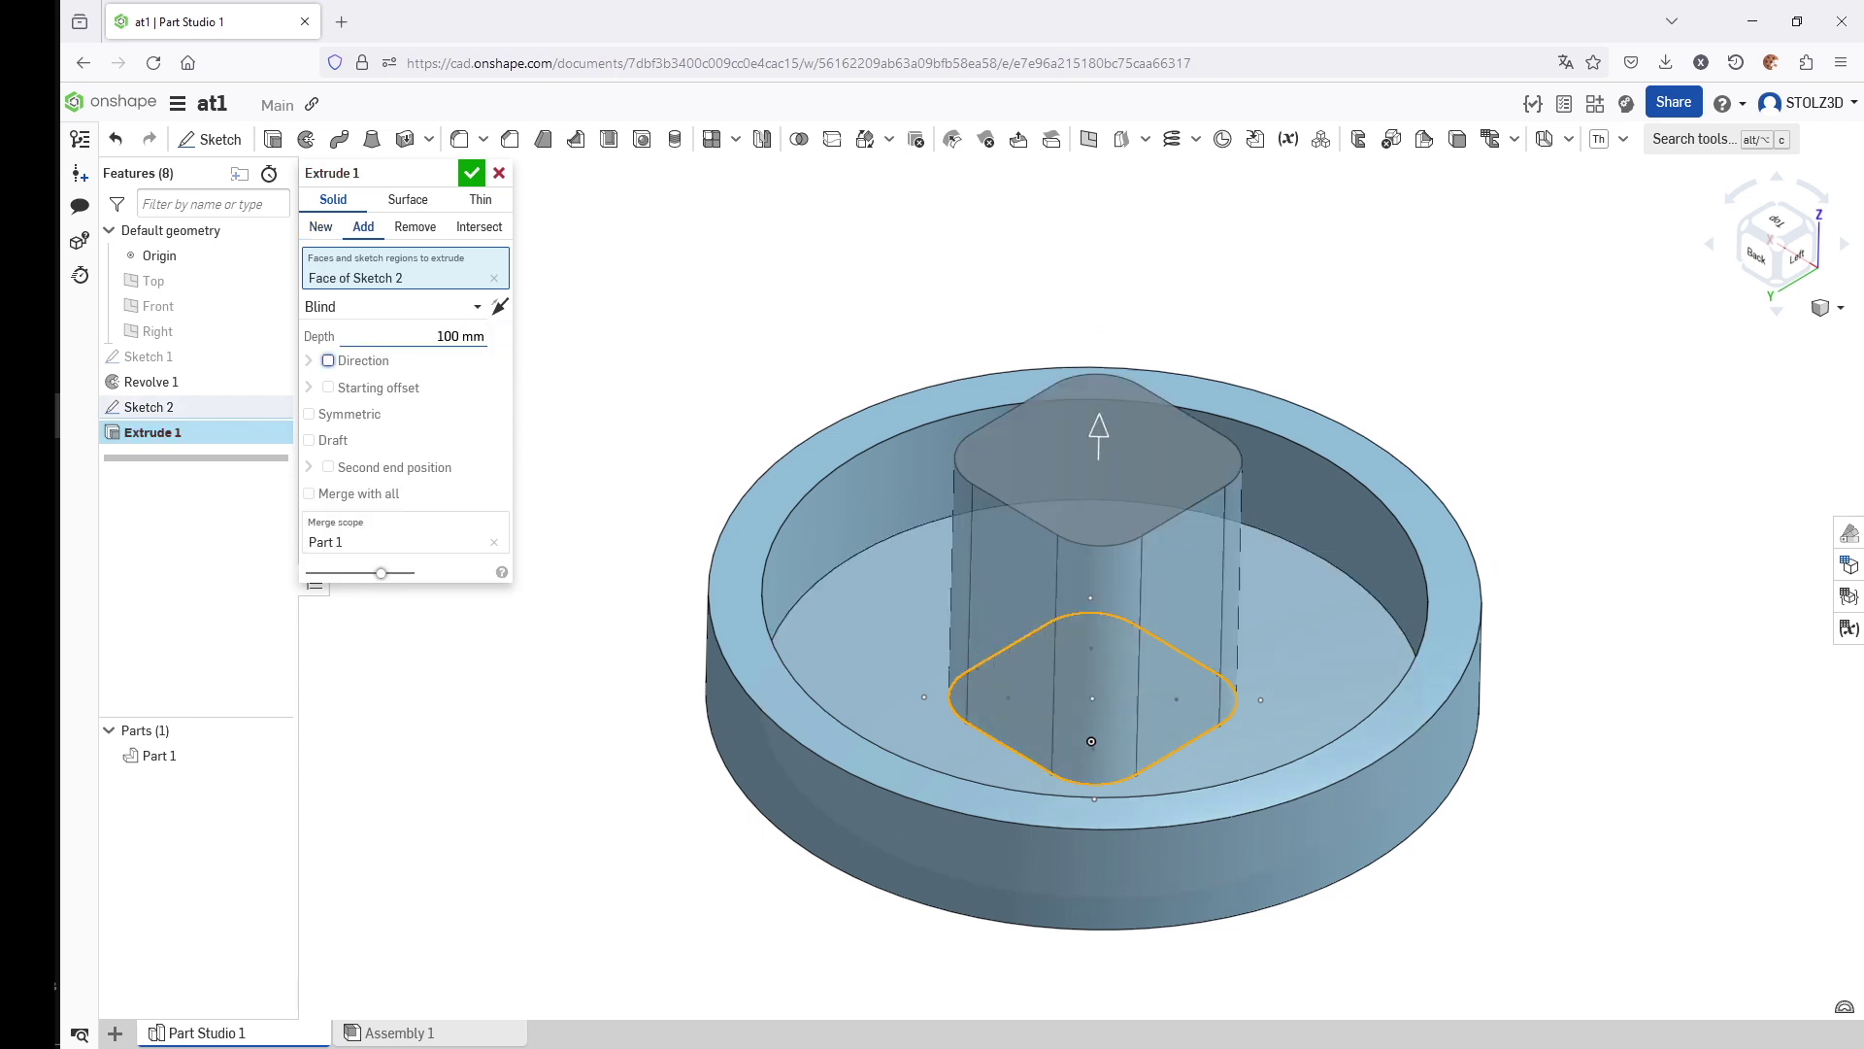
right_click_drag(523, 334, 1685, 365)
left_click(1788, 249)
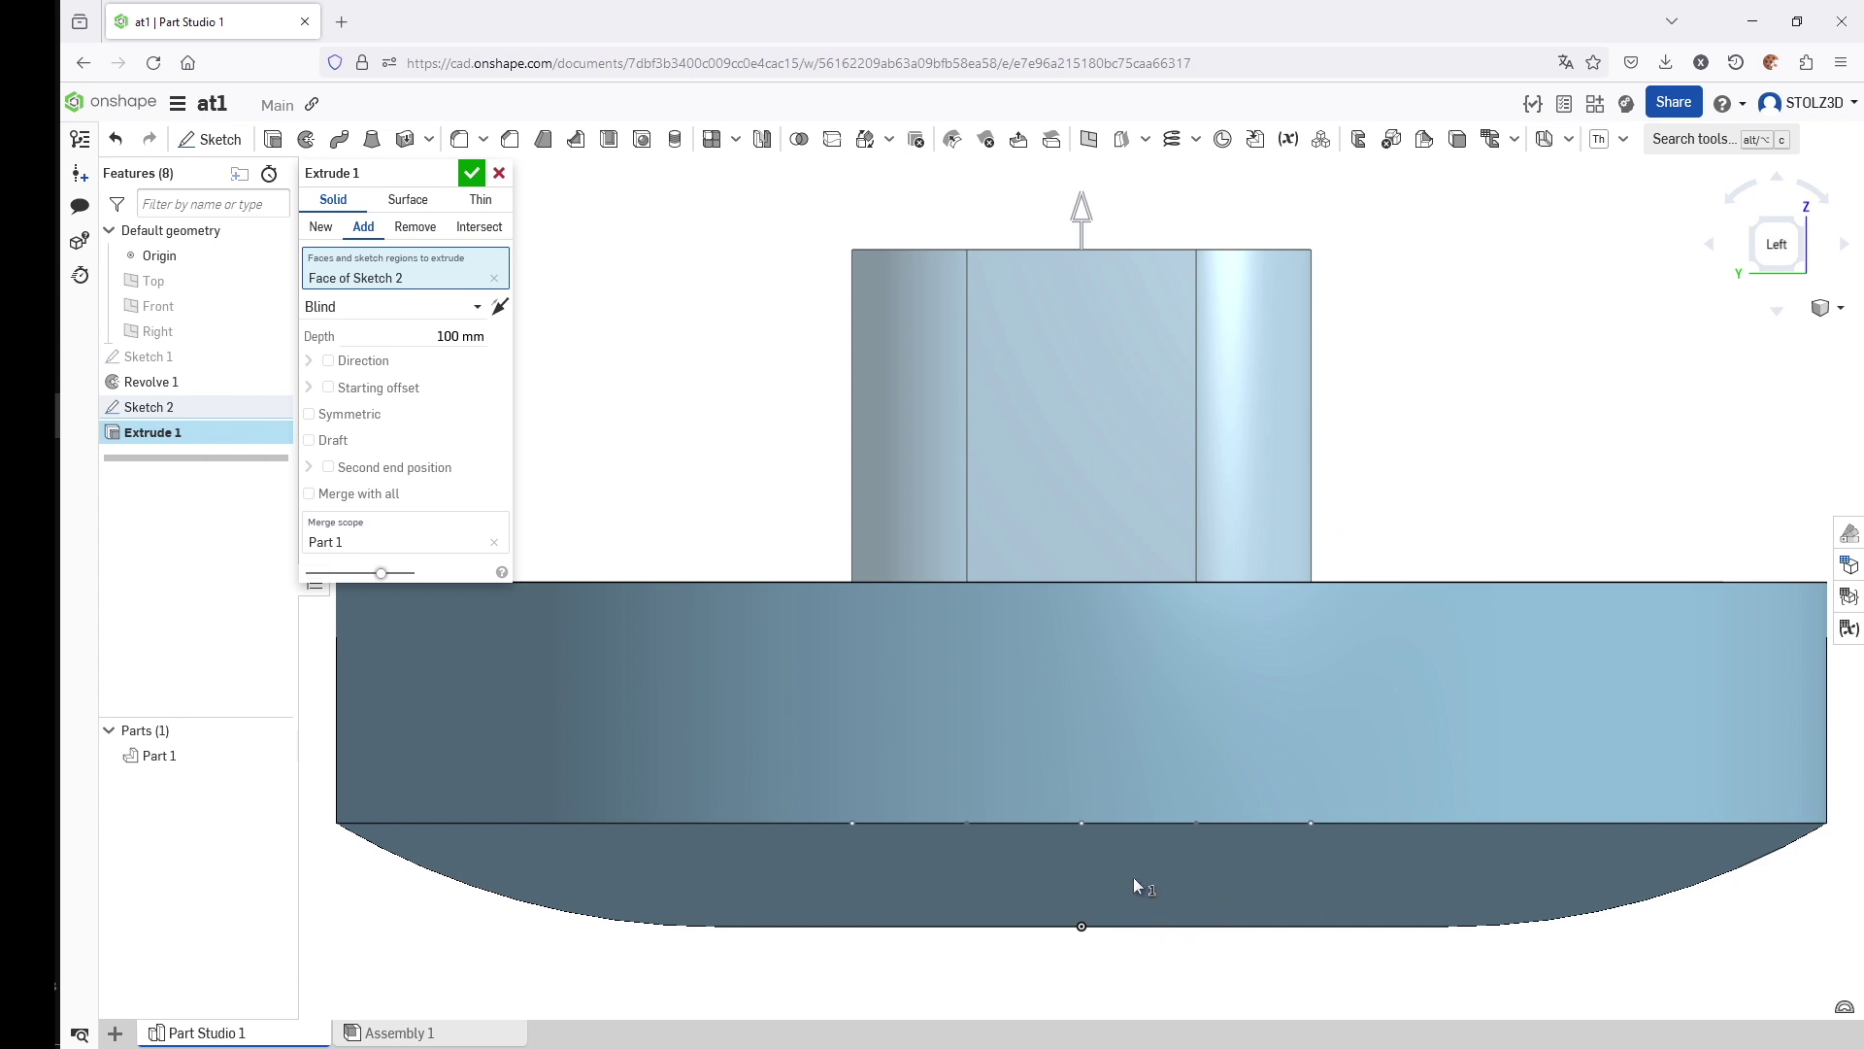
right_click_drag(1134, 877, 1059, 632)
right_click_drag(1123, 528, 1117, 504)
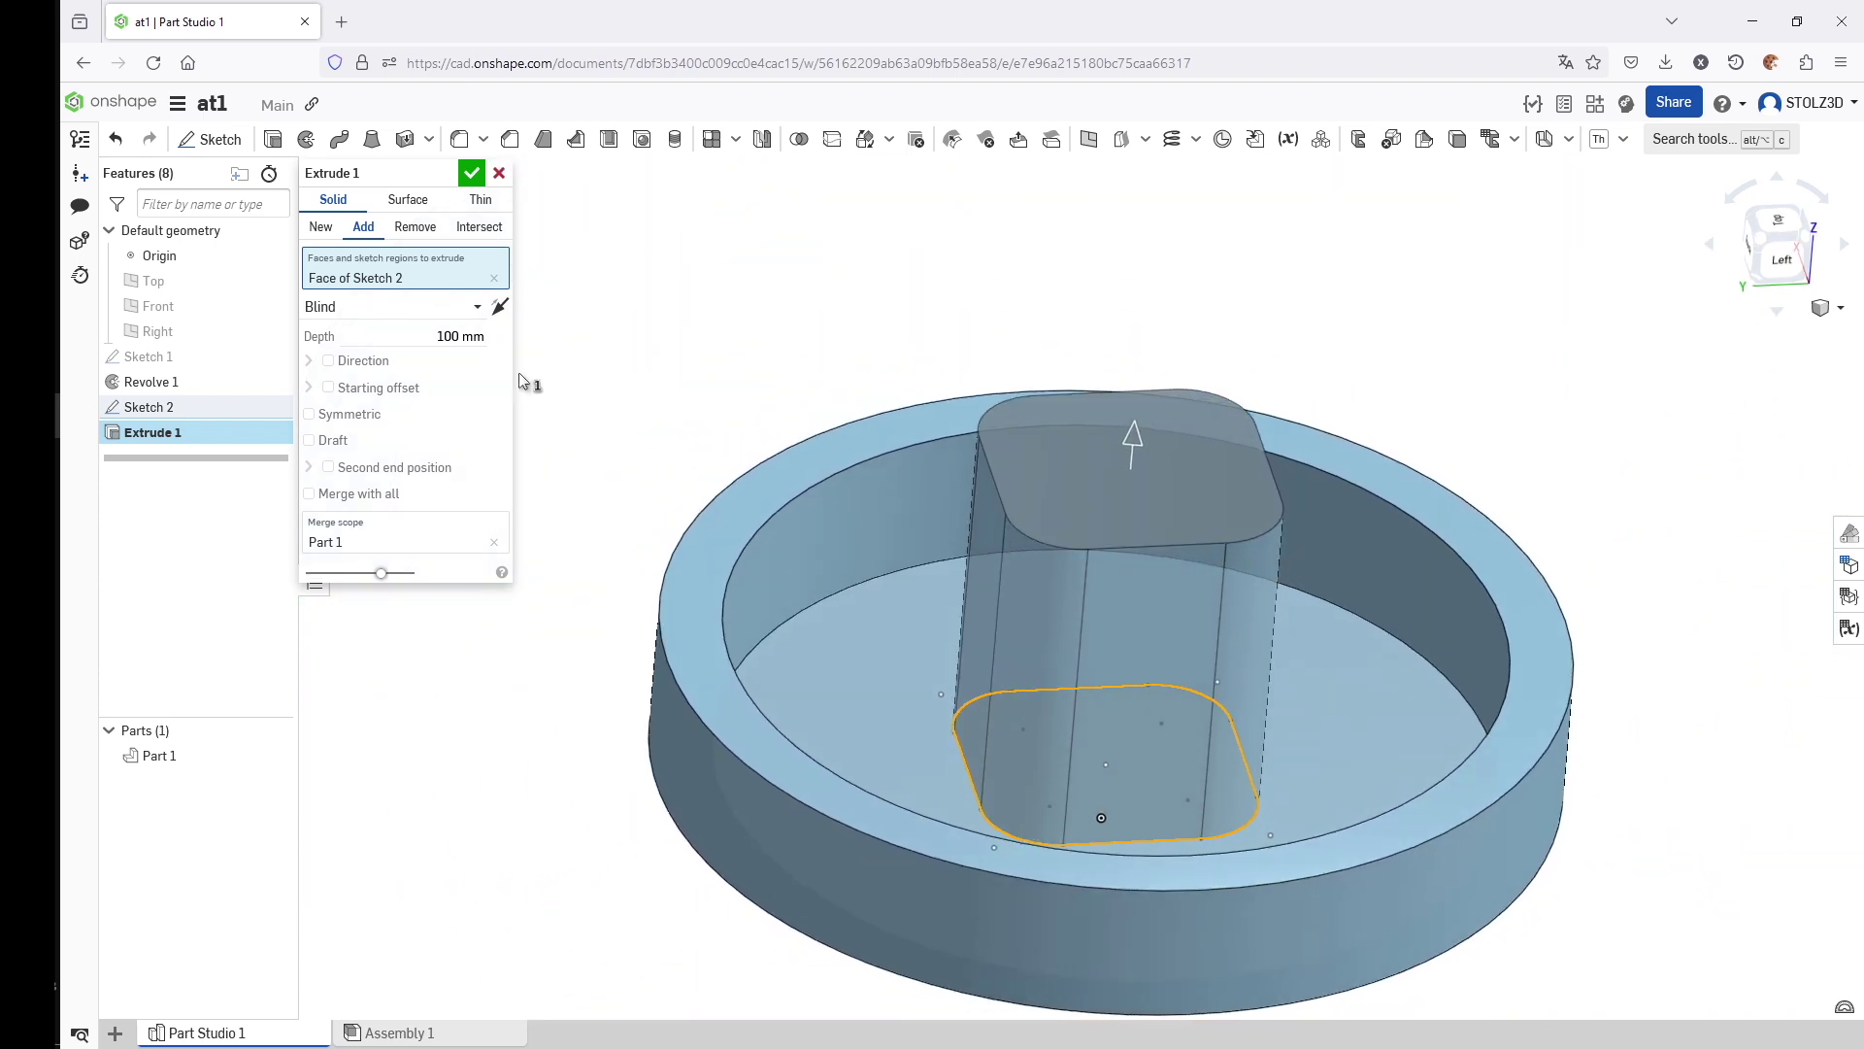
left_click(447, 336)
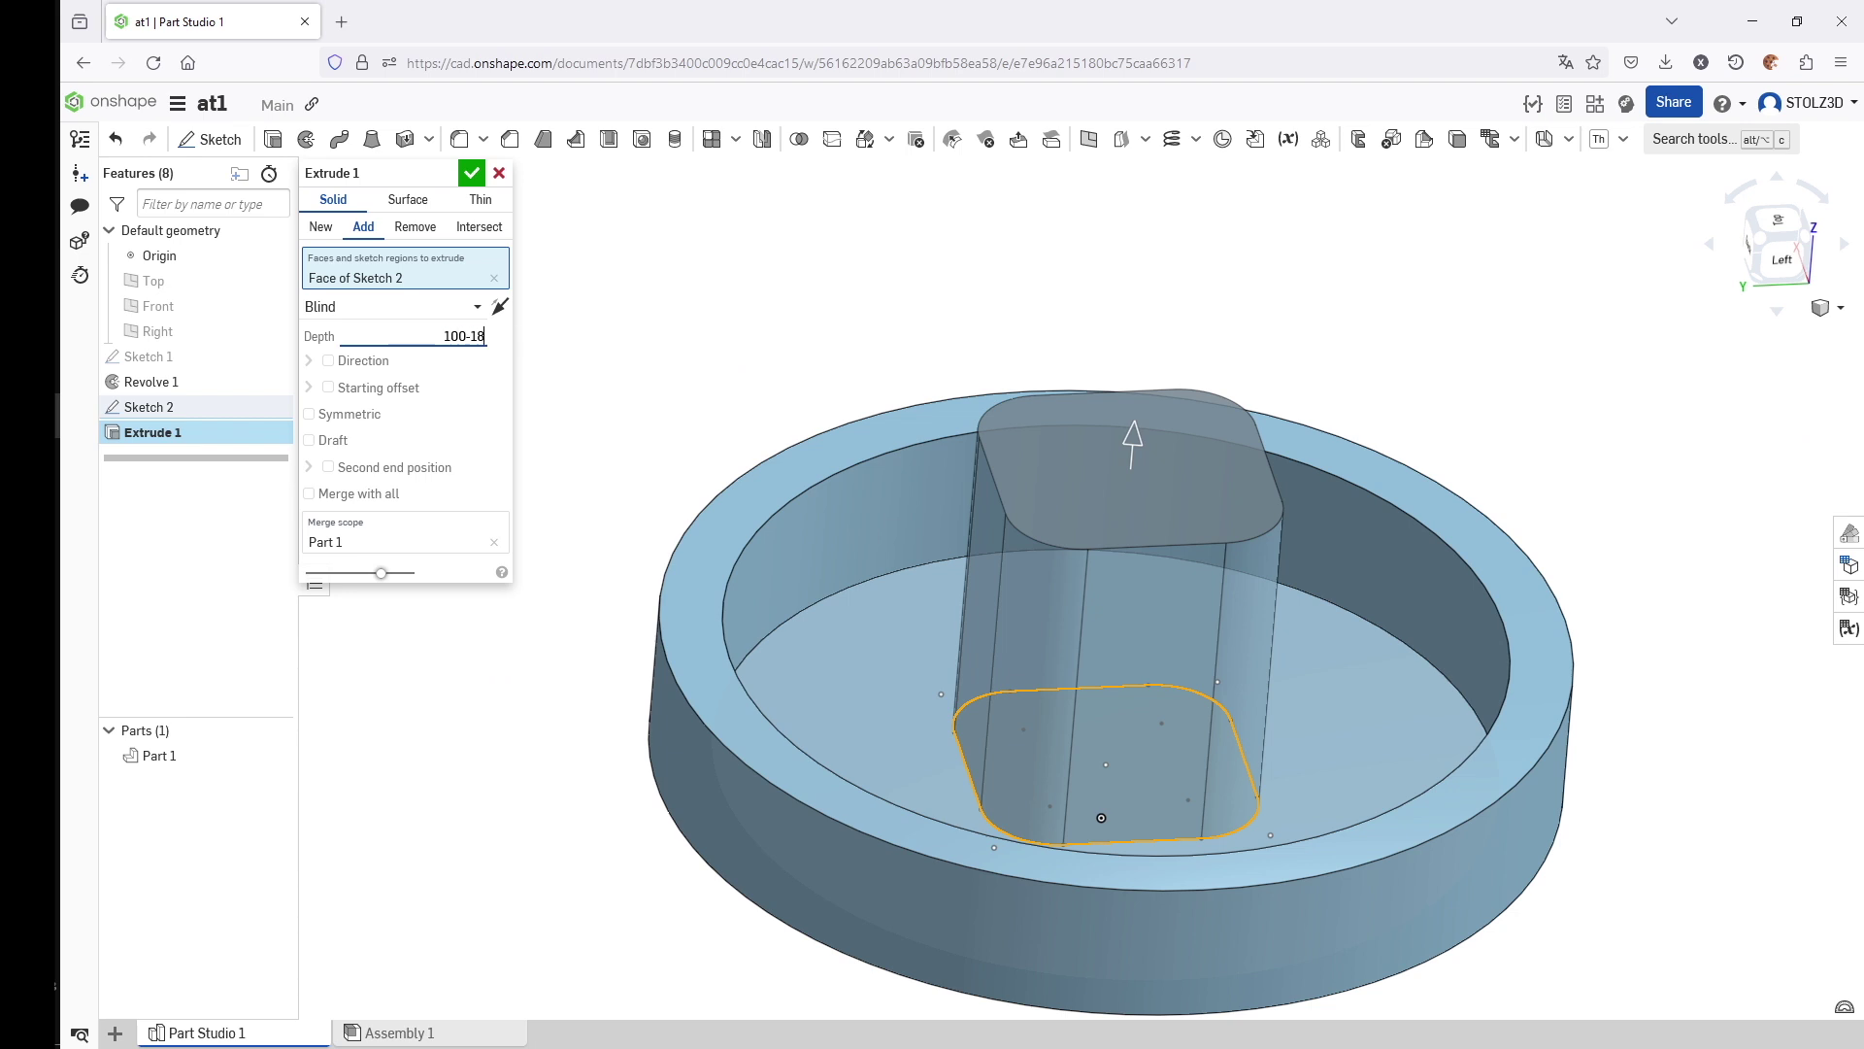
type("-18")
key("Return")
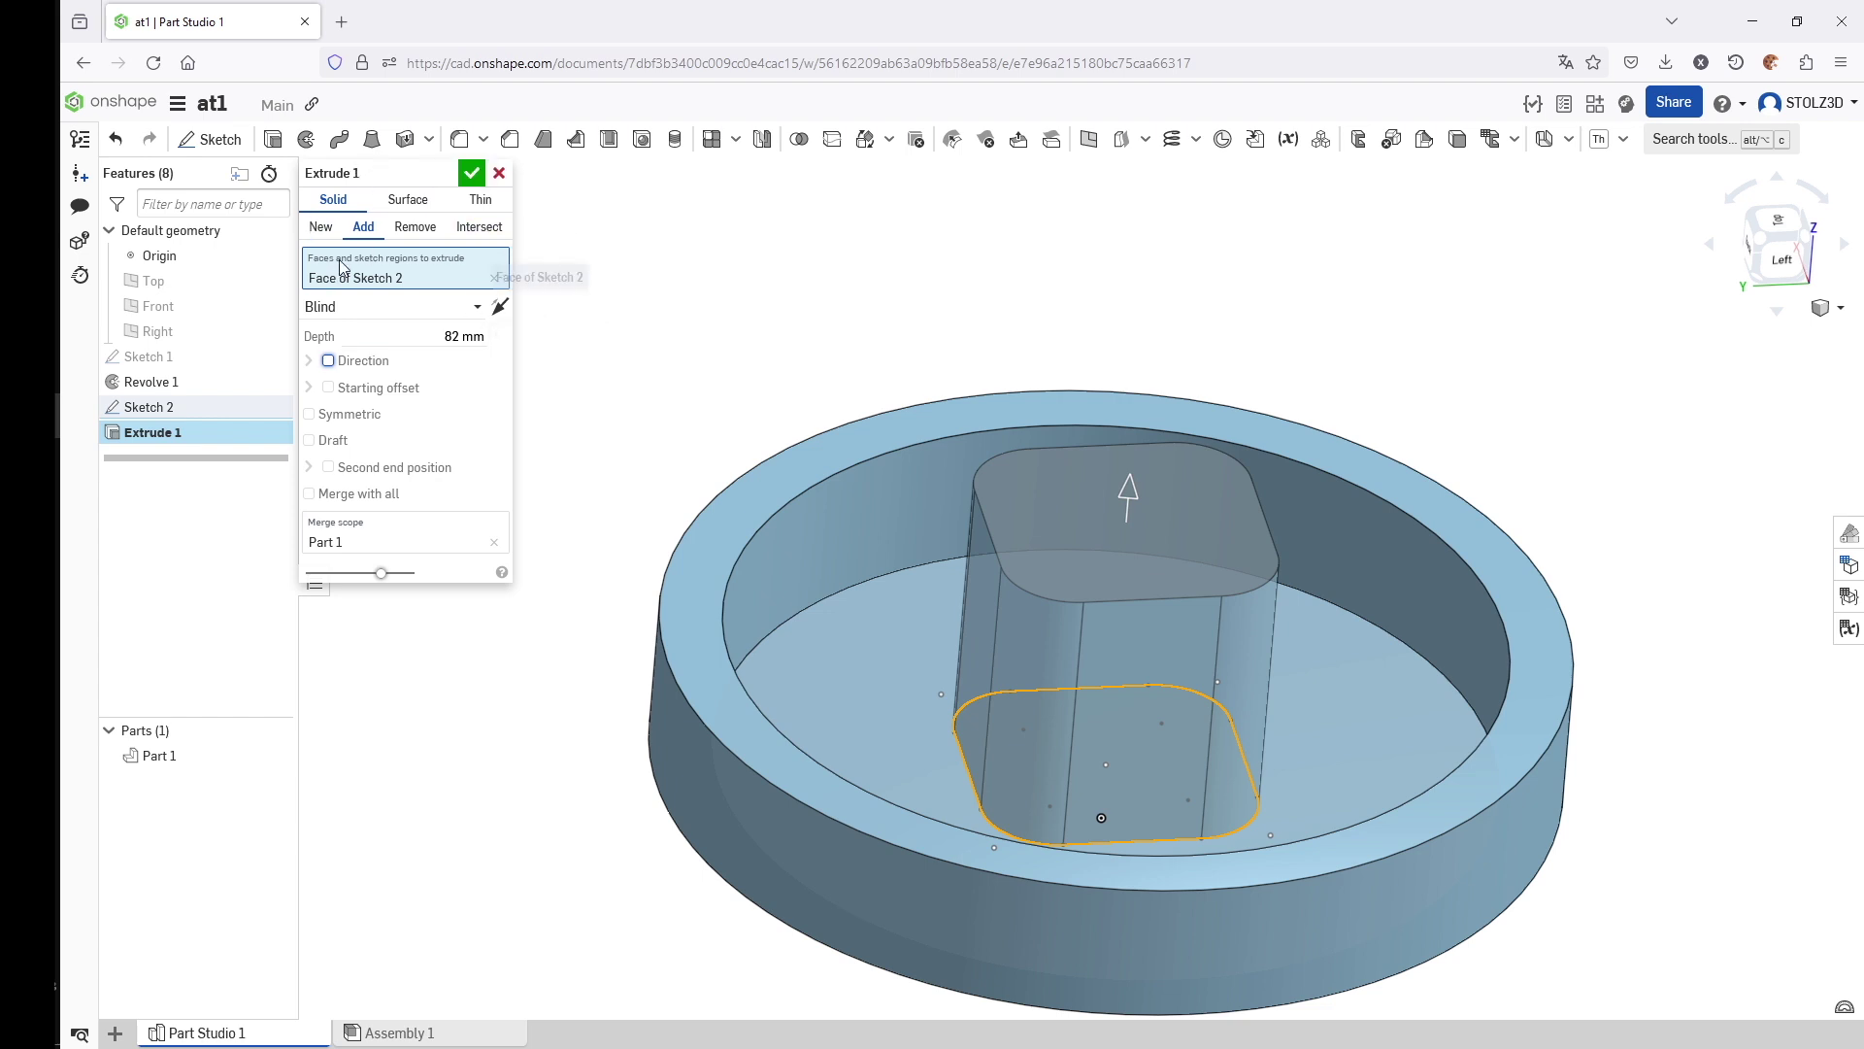
left_click(472, 173)
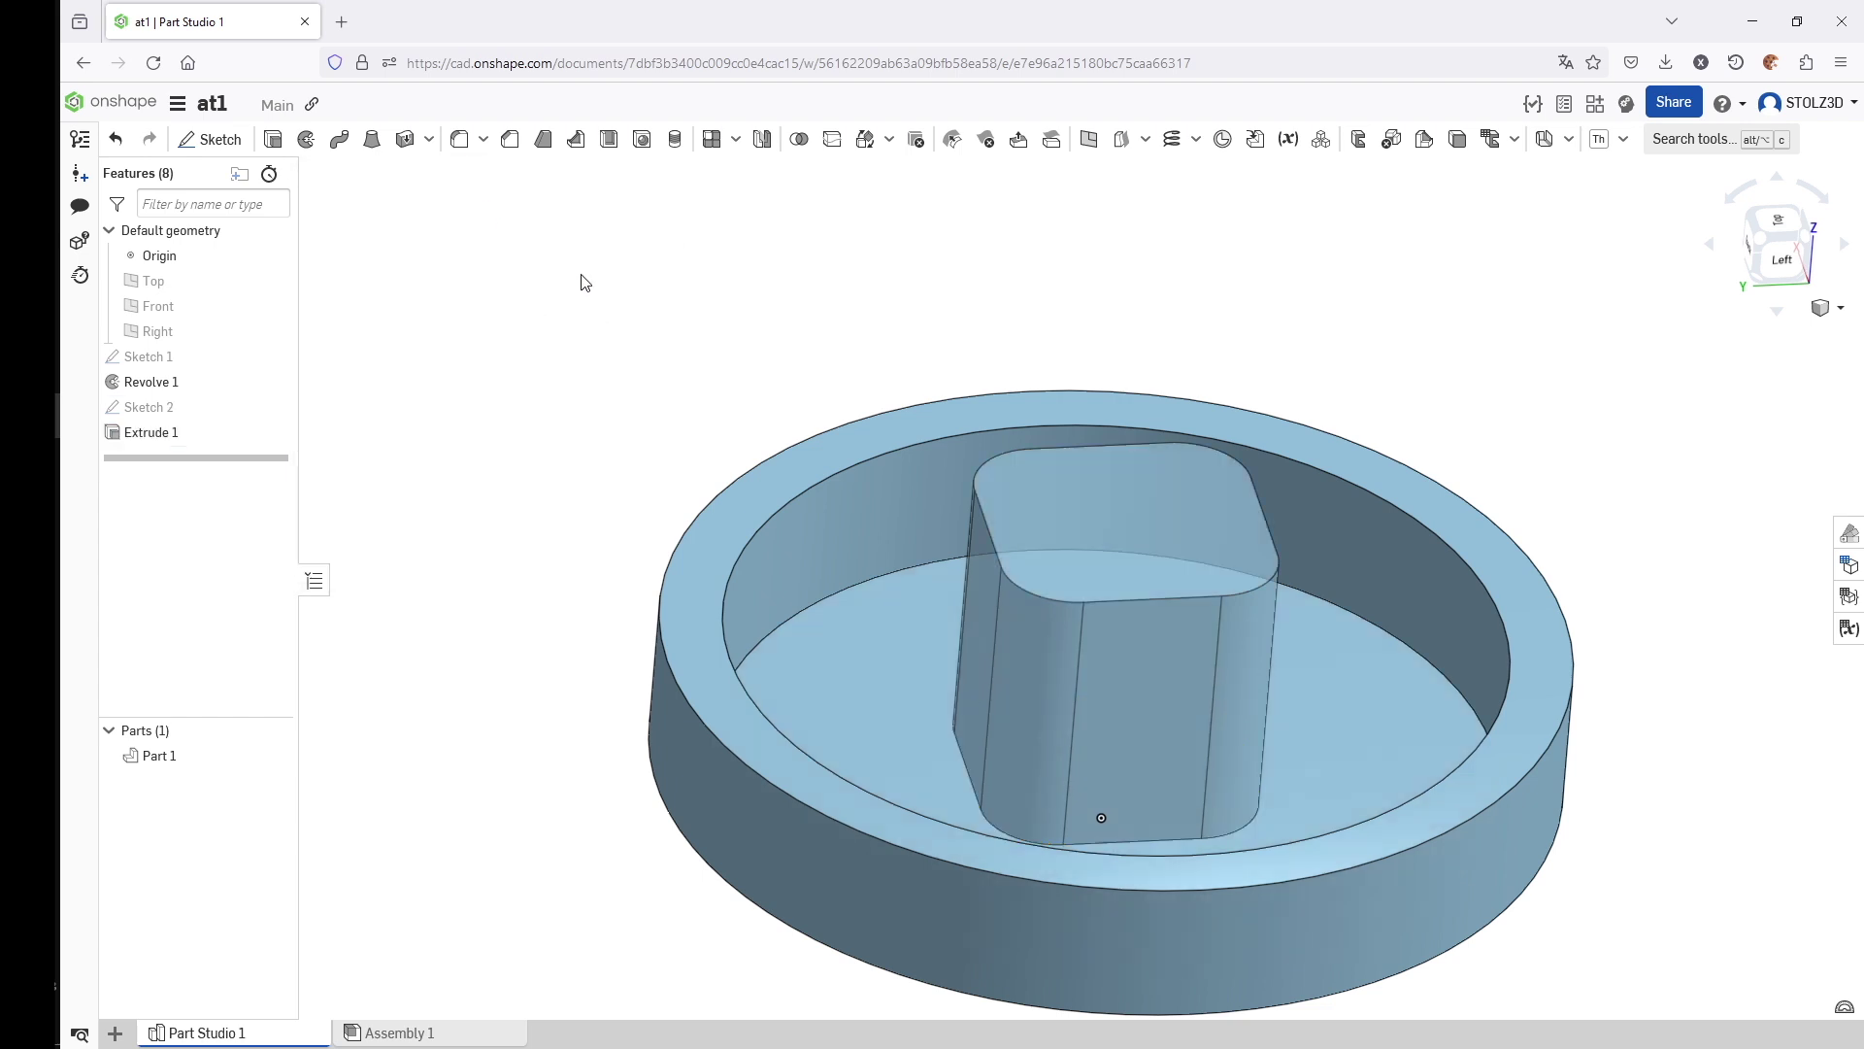
- Fit the whole part in view and begin a new sketch
key("Left")
key("Left")
key("Left")
key("Left")
key("Left")
key("Left")
key("Left")
key("Left")
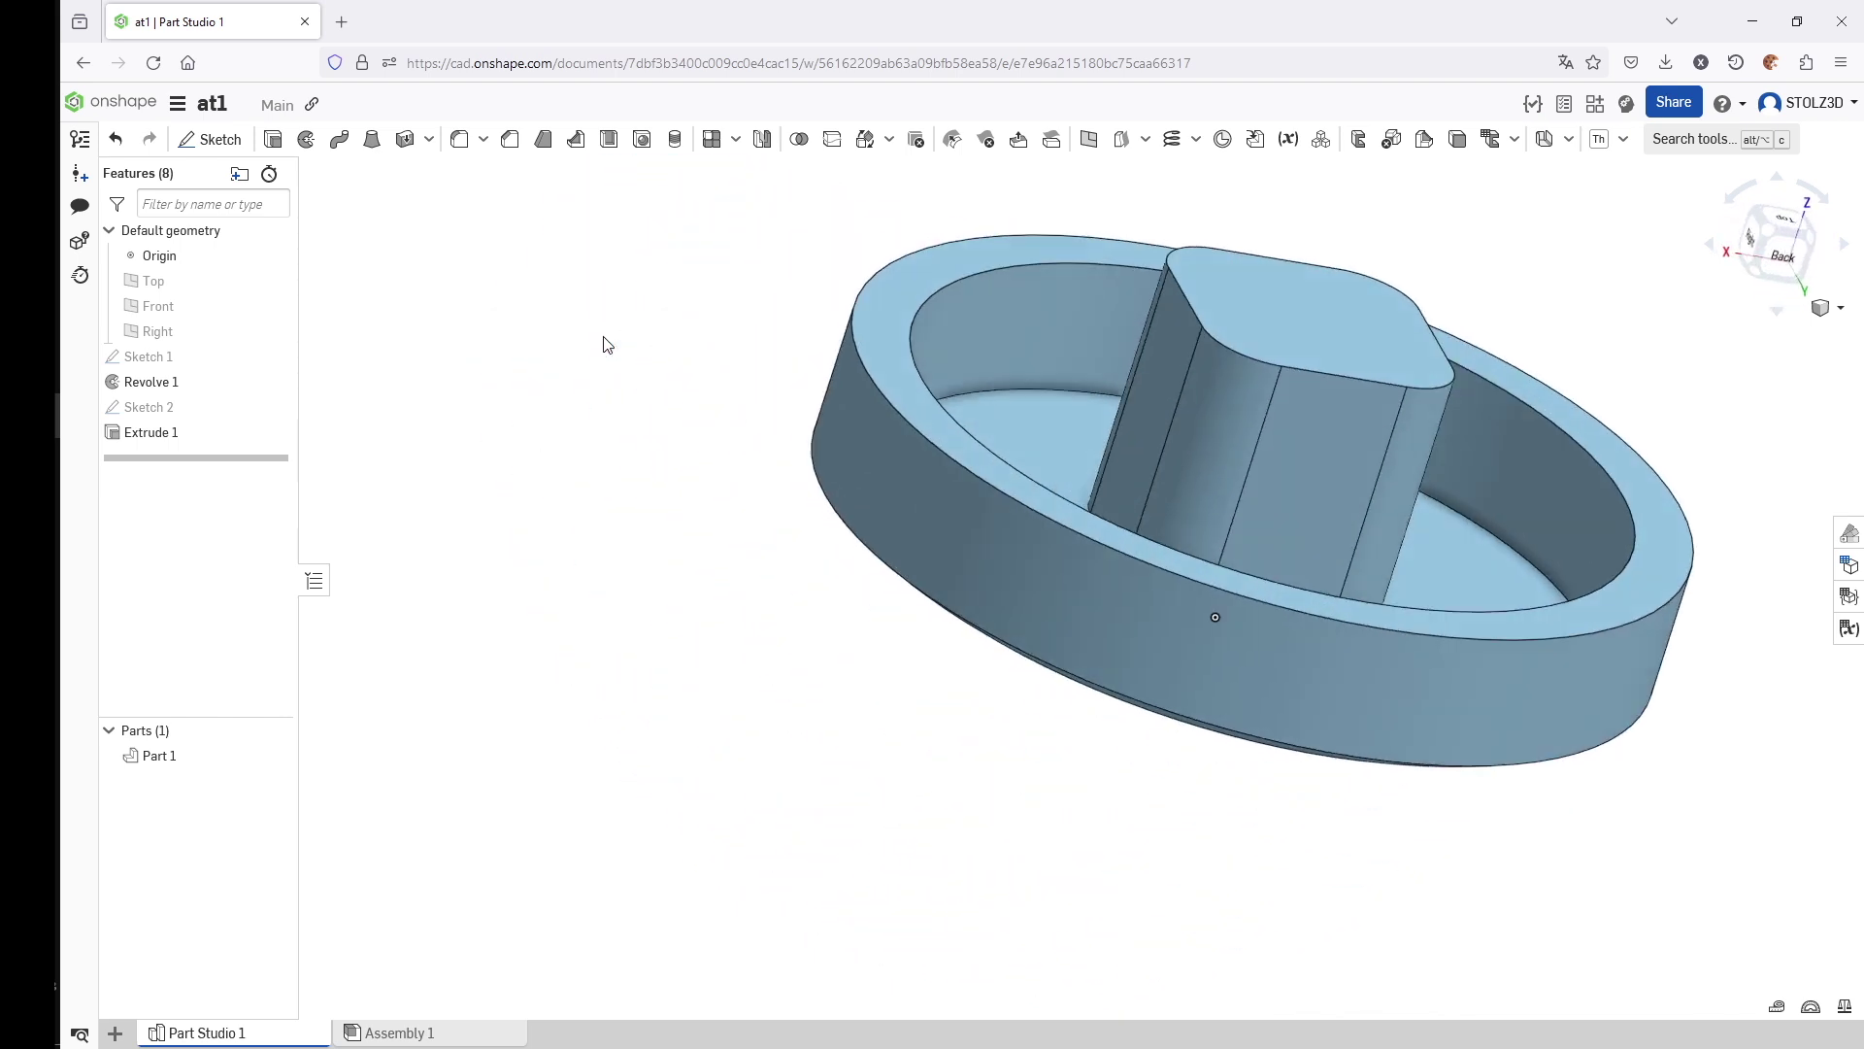
key("f")
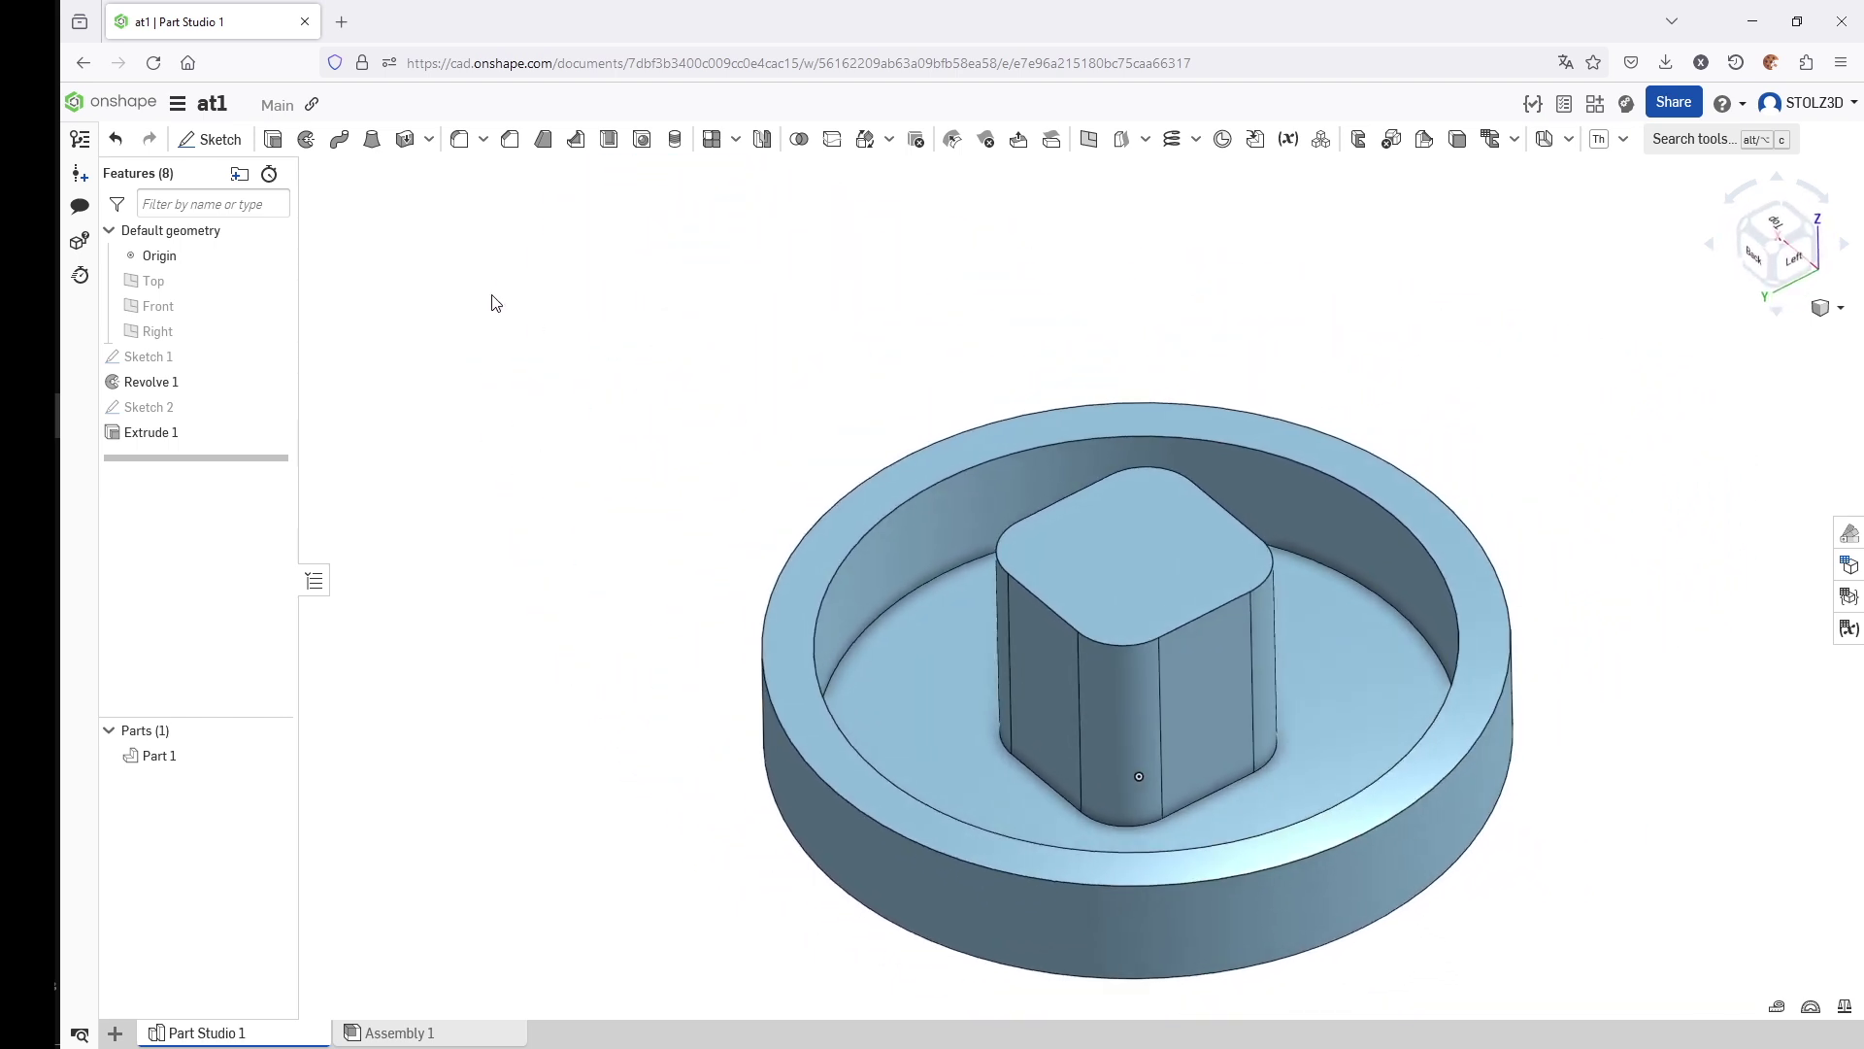
left_click(221, 141)
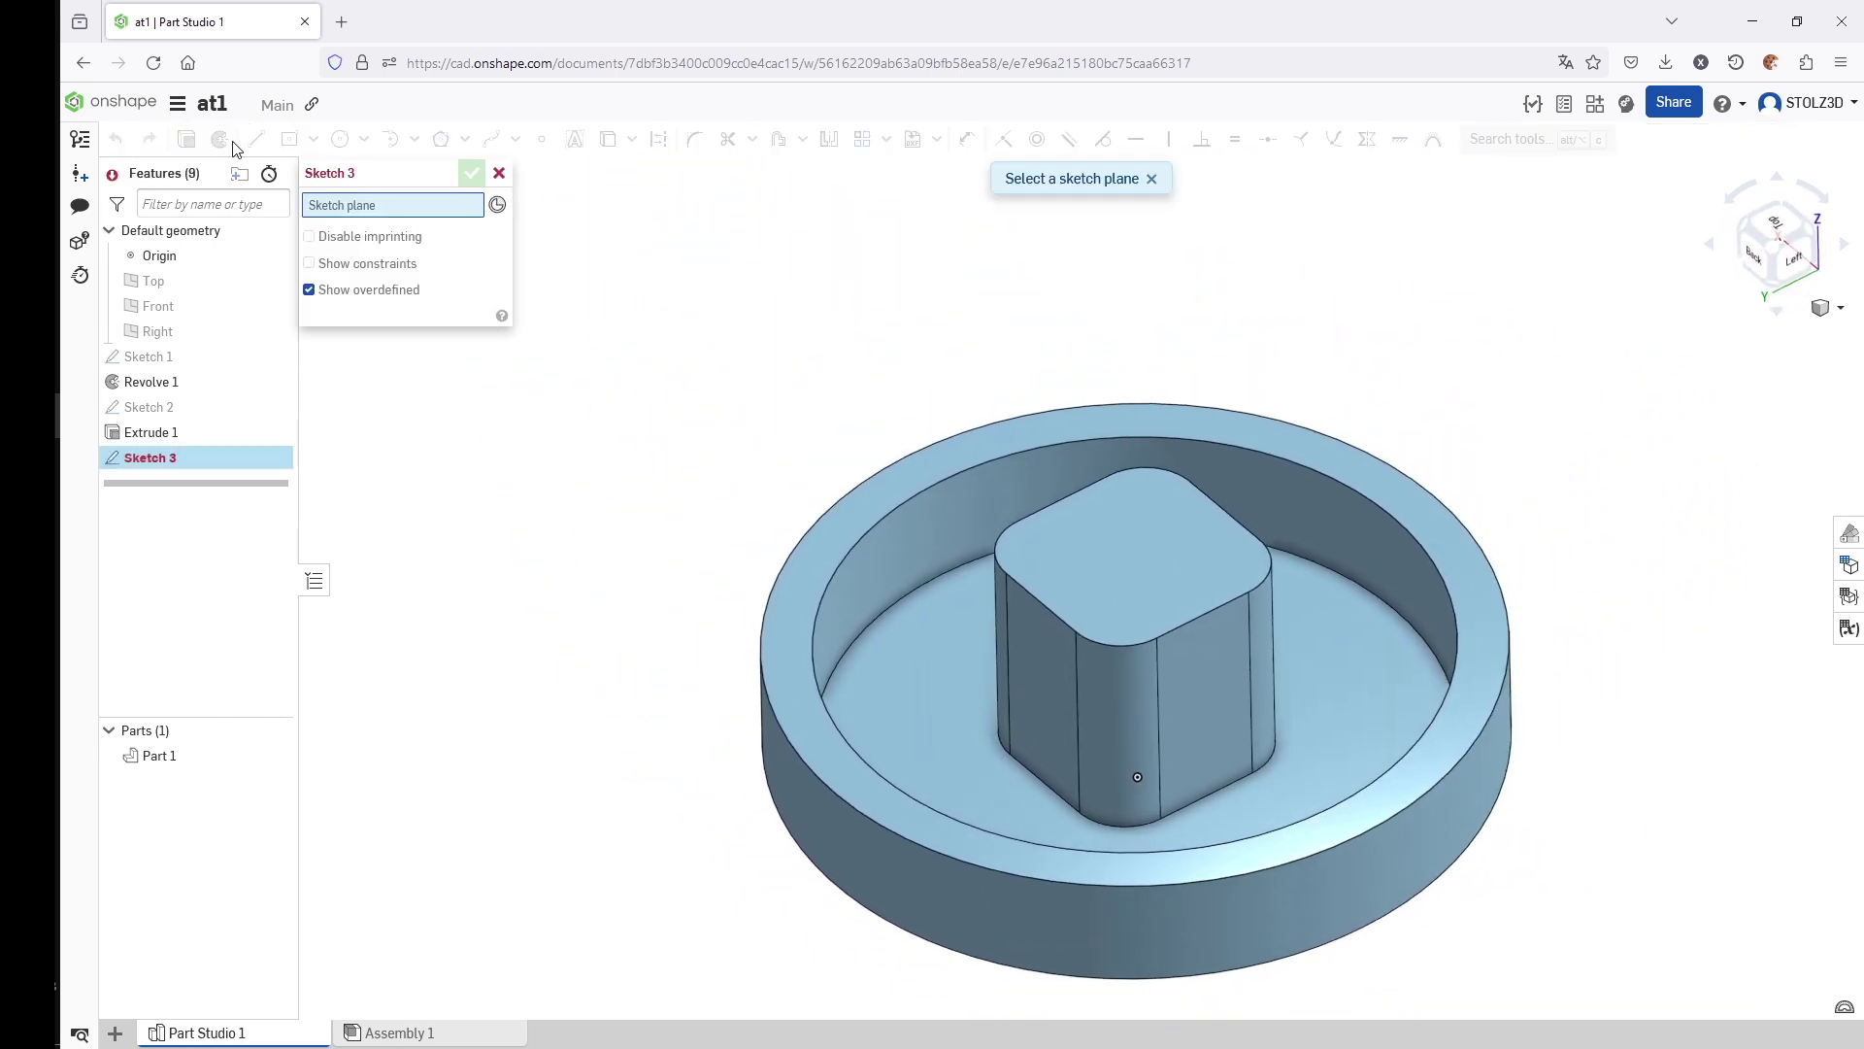
- On the post's top face, offset its outline 10 mm inward and finish Sketch 3
left_click(1085, 526)
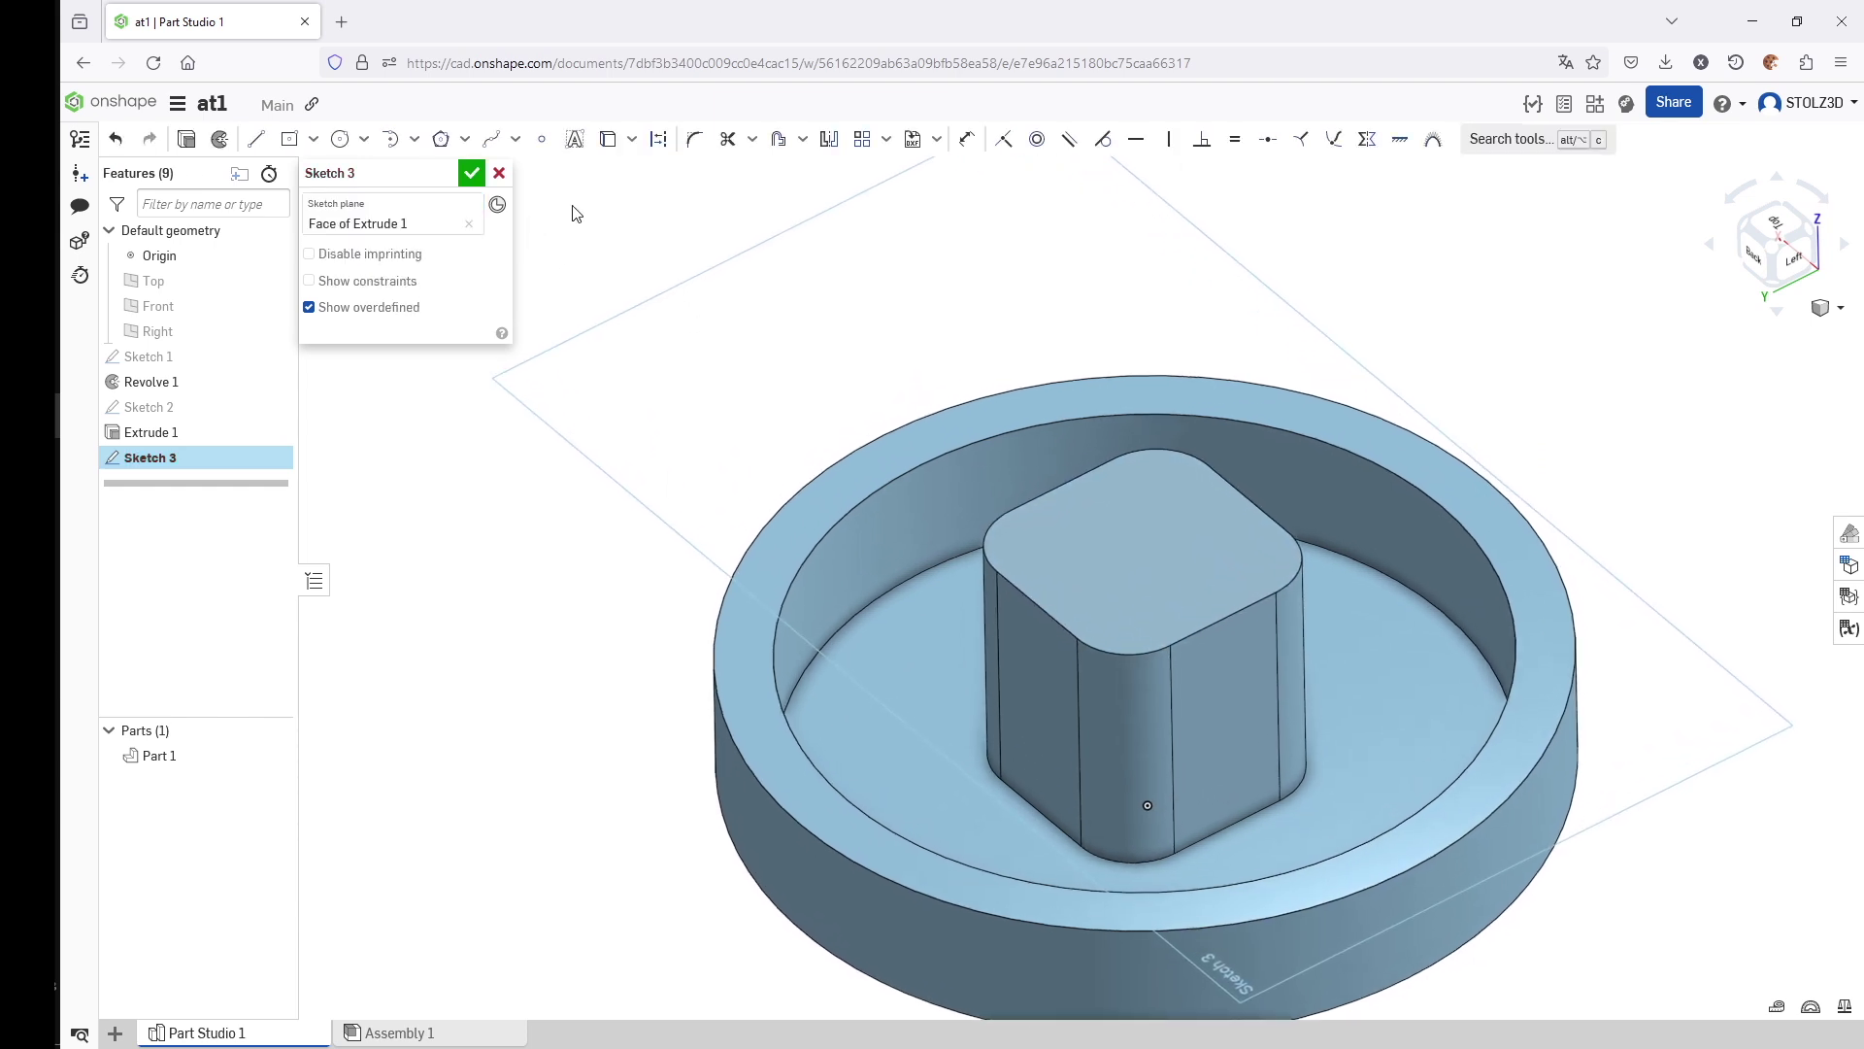
left_click(803, 139)
left_click(804, 169)
left_click(1124, 614)
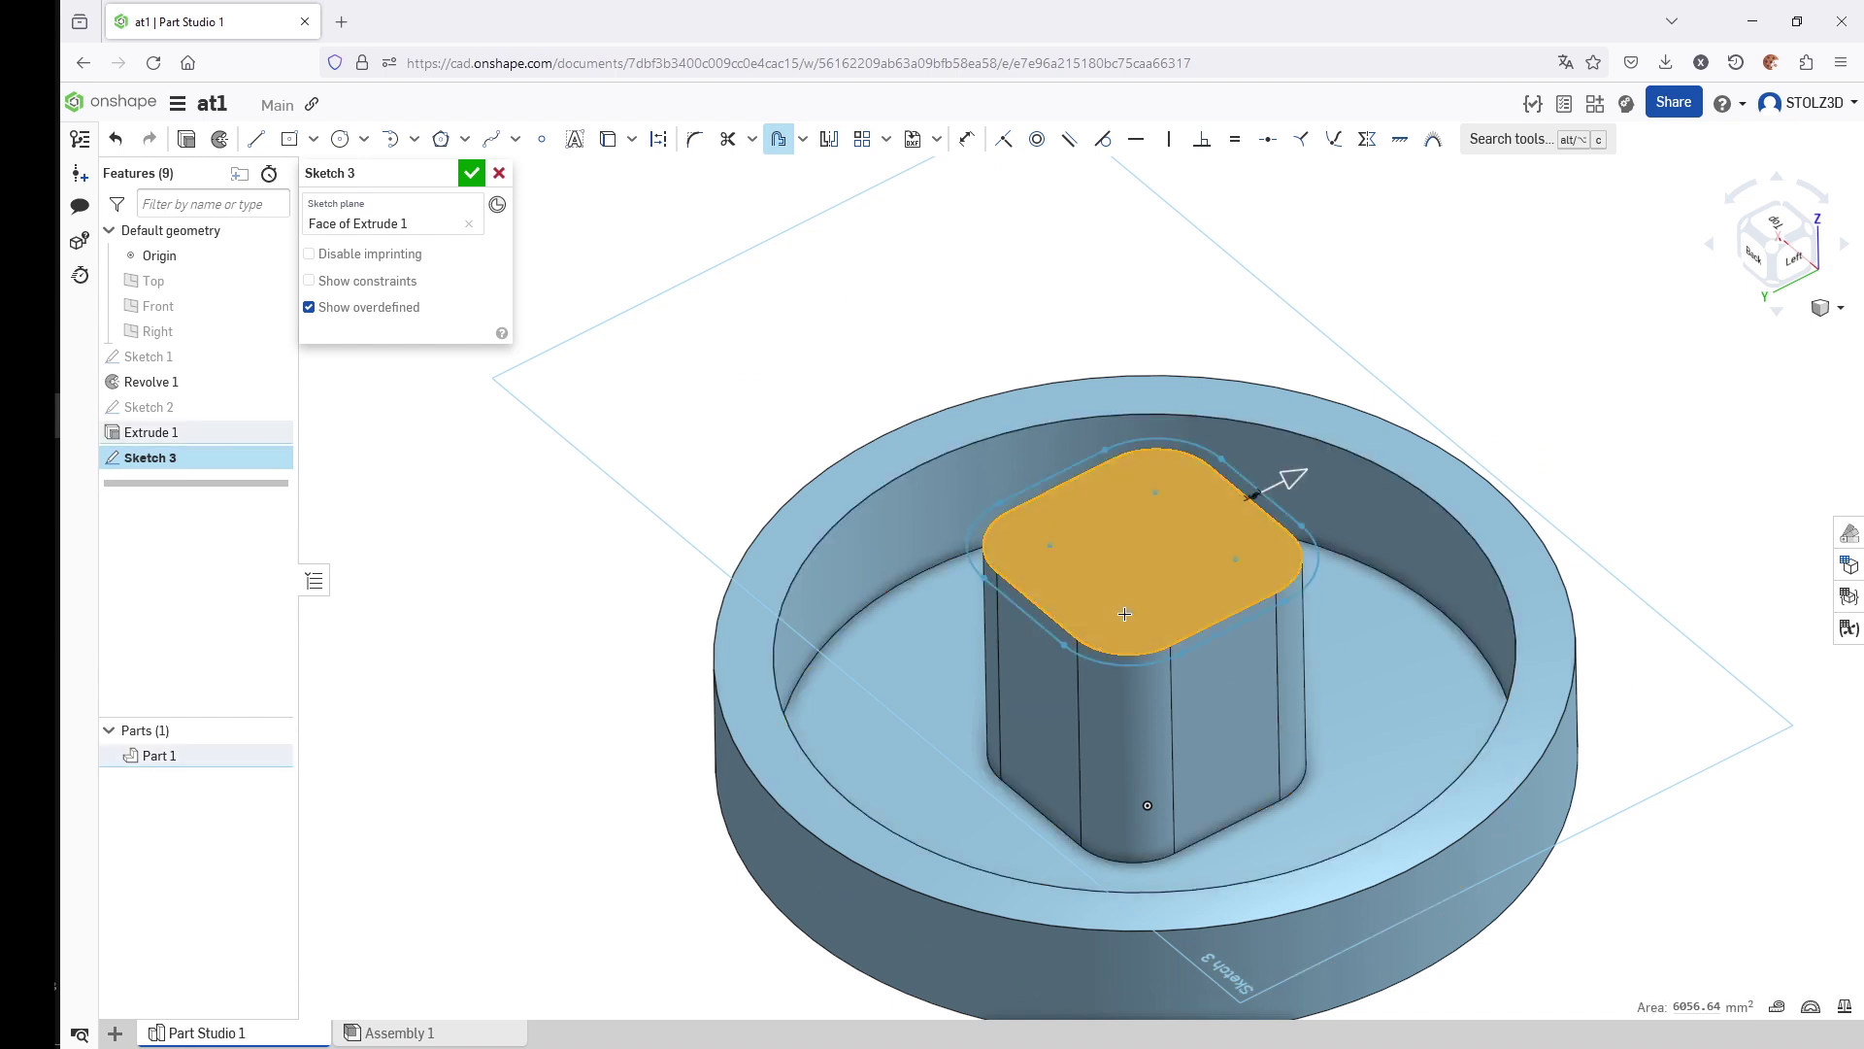
left_click(1297, 482)
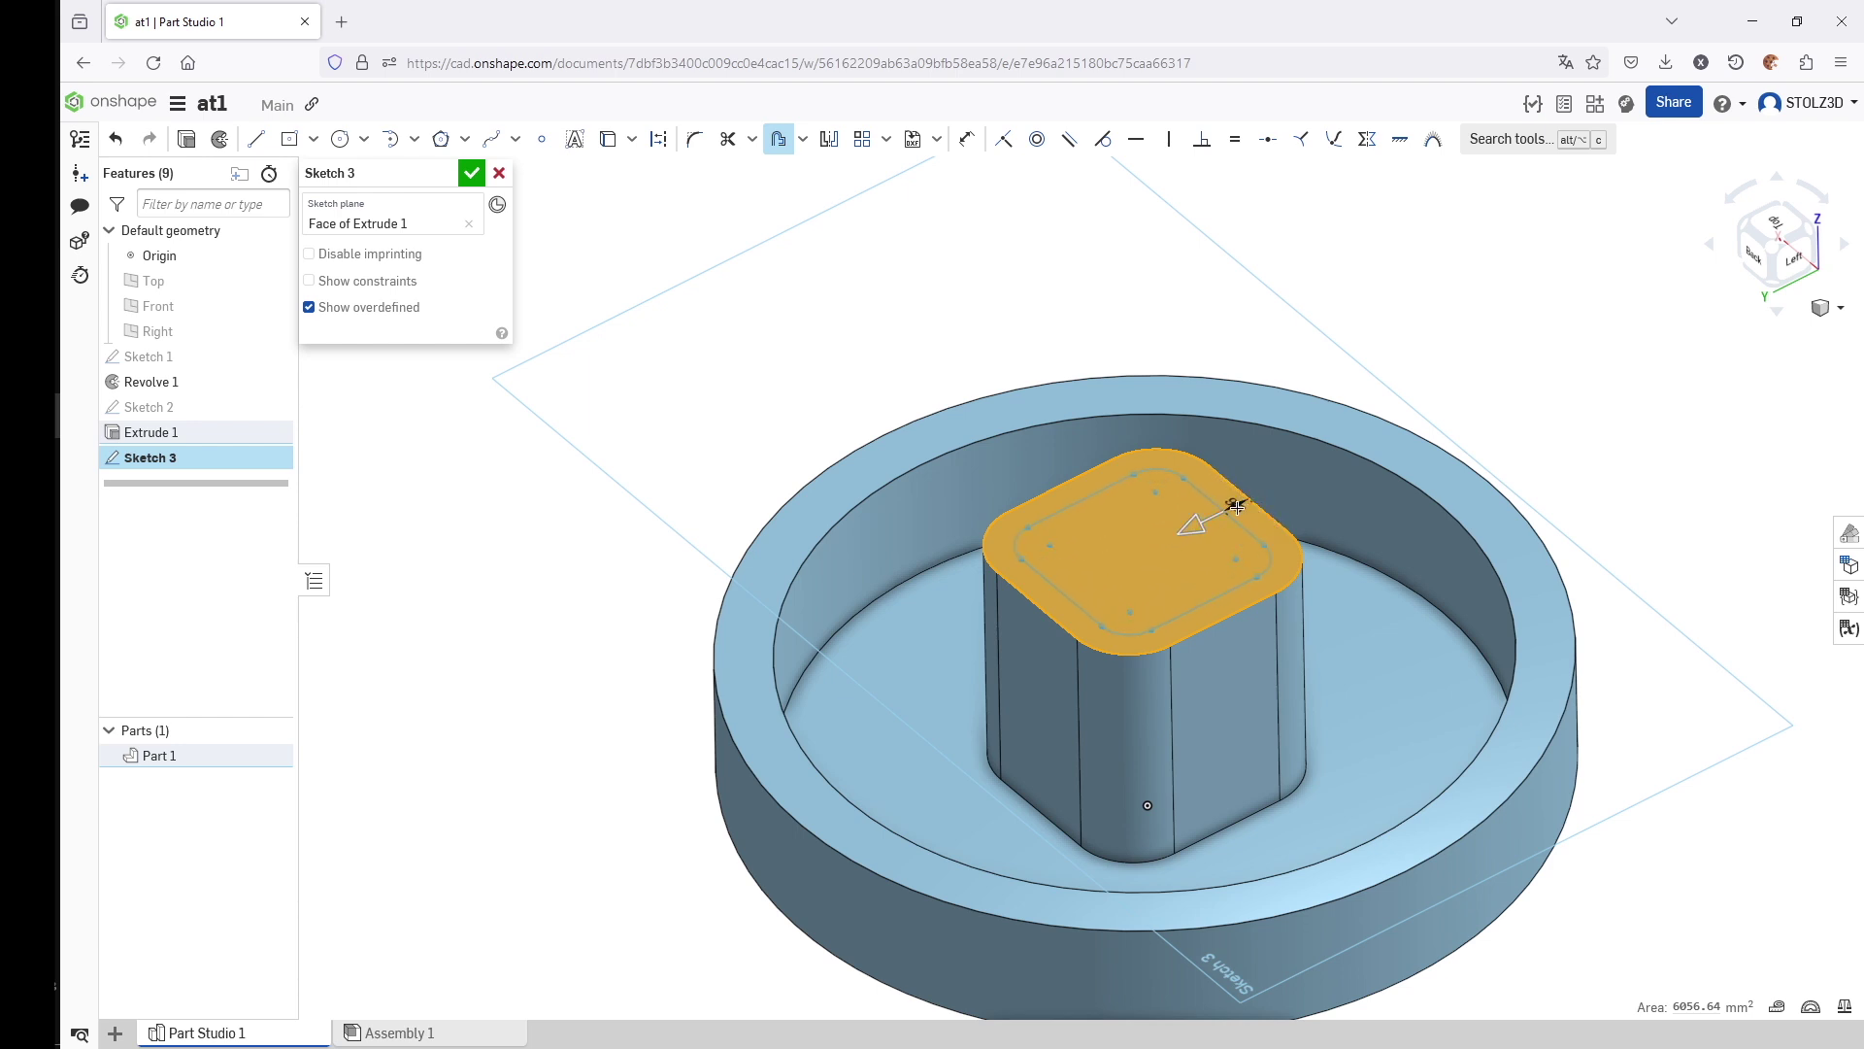
left_click(1211, 486)
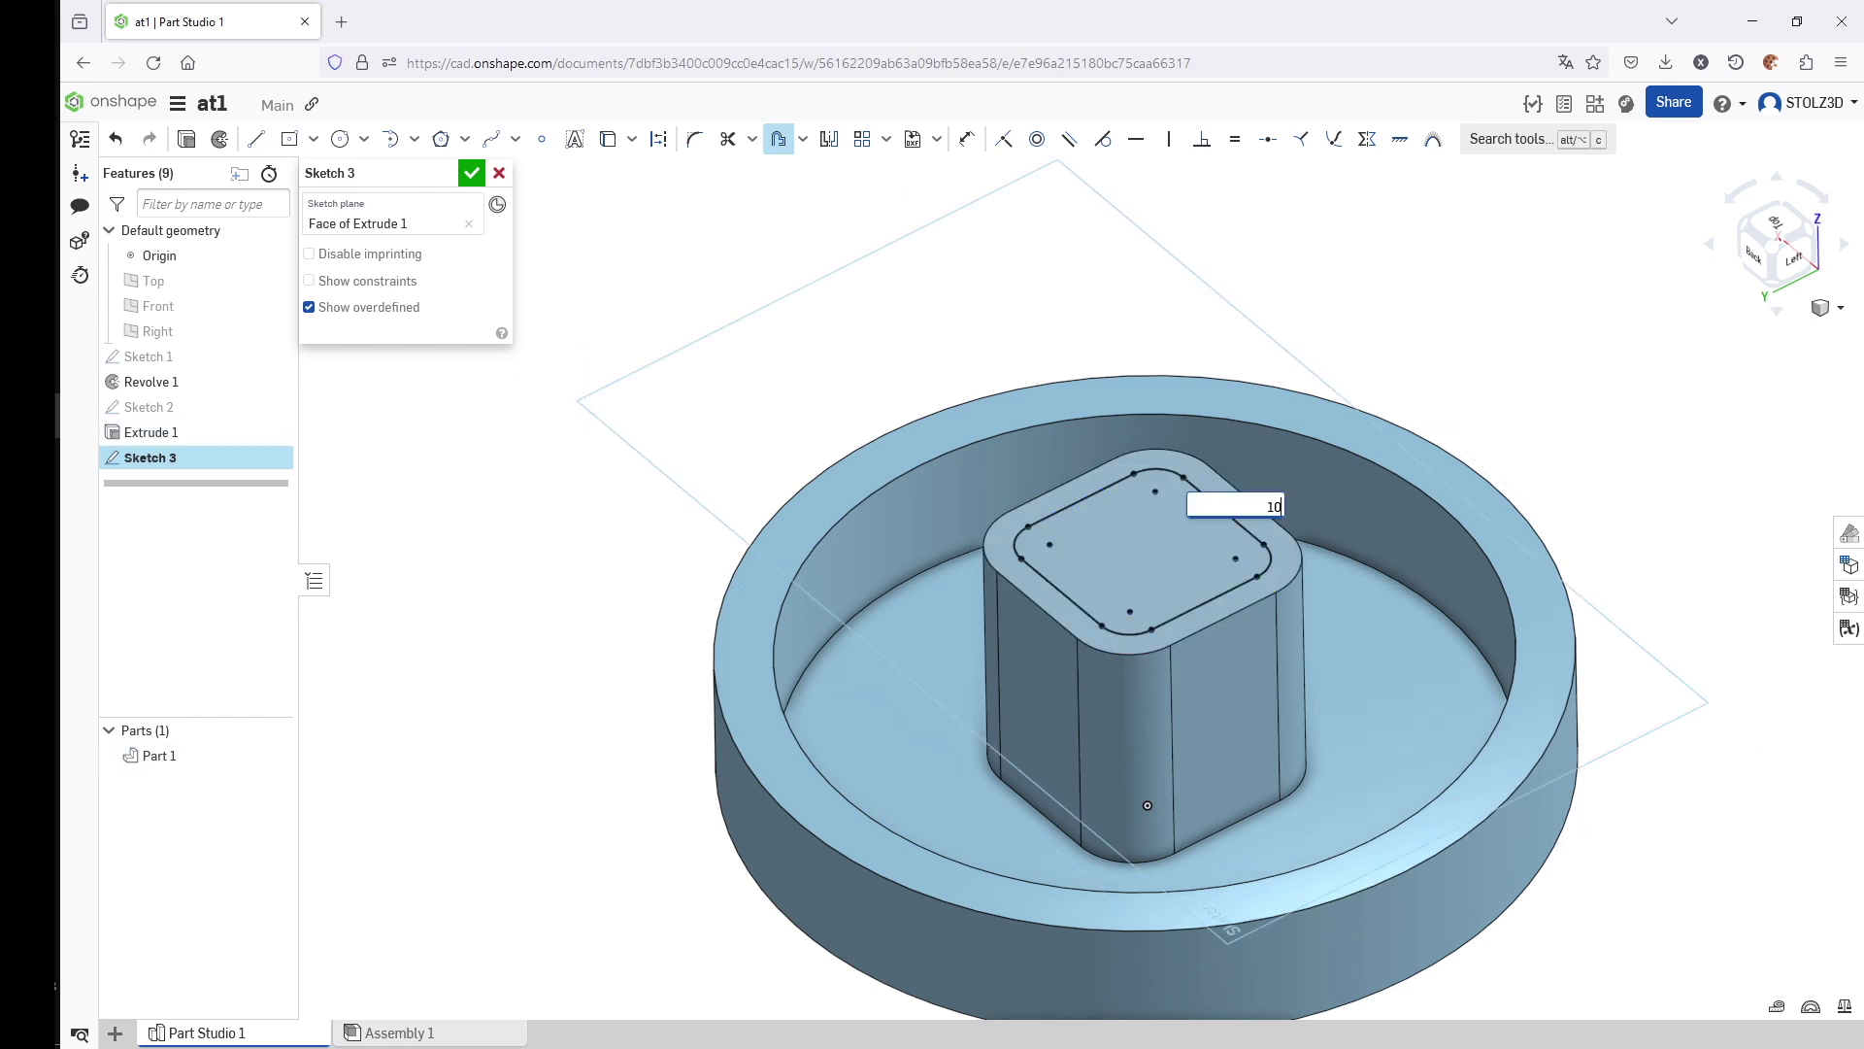
key("Return")
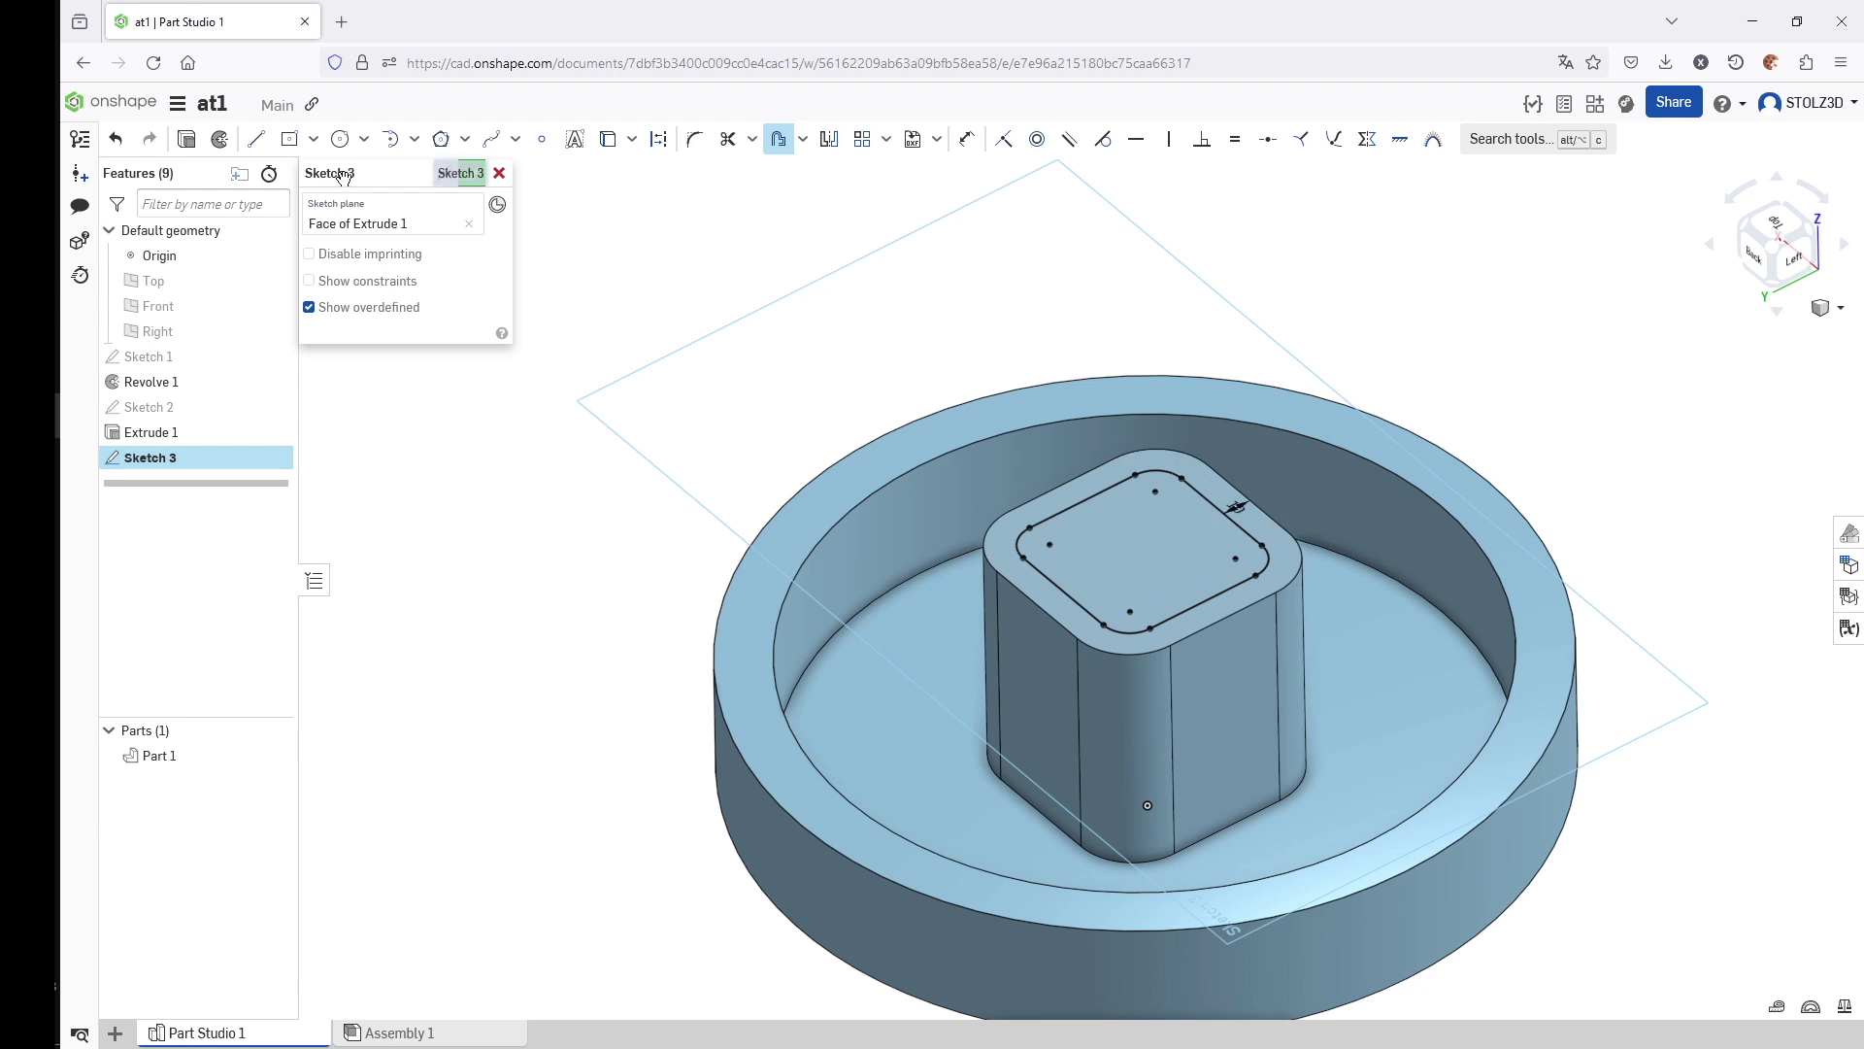
left_click(471, 174)
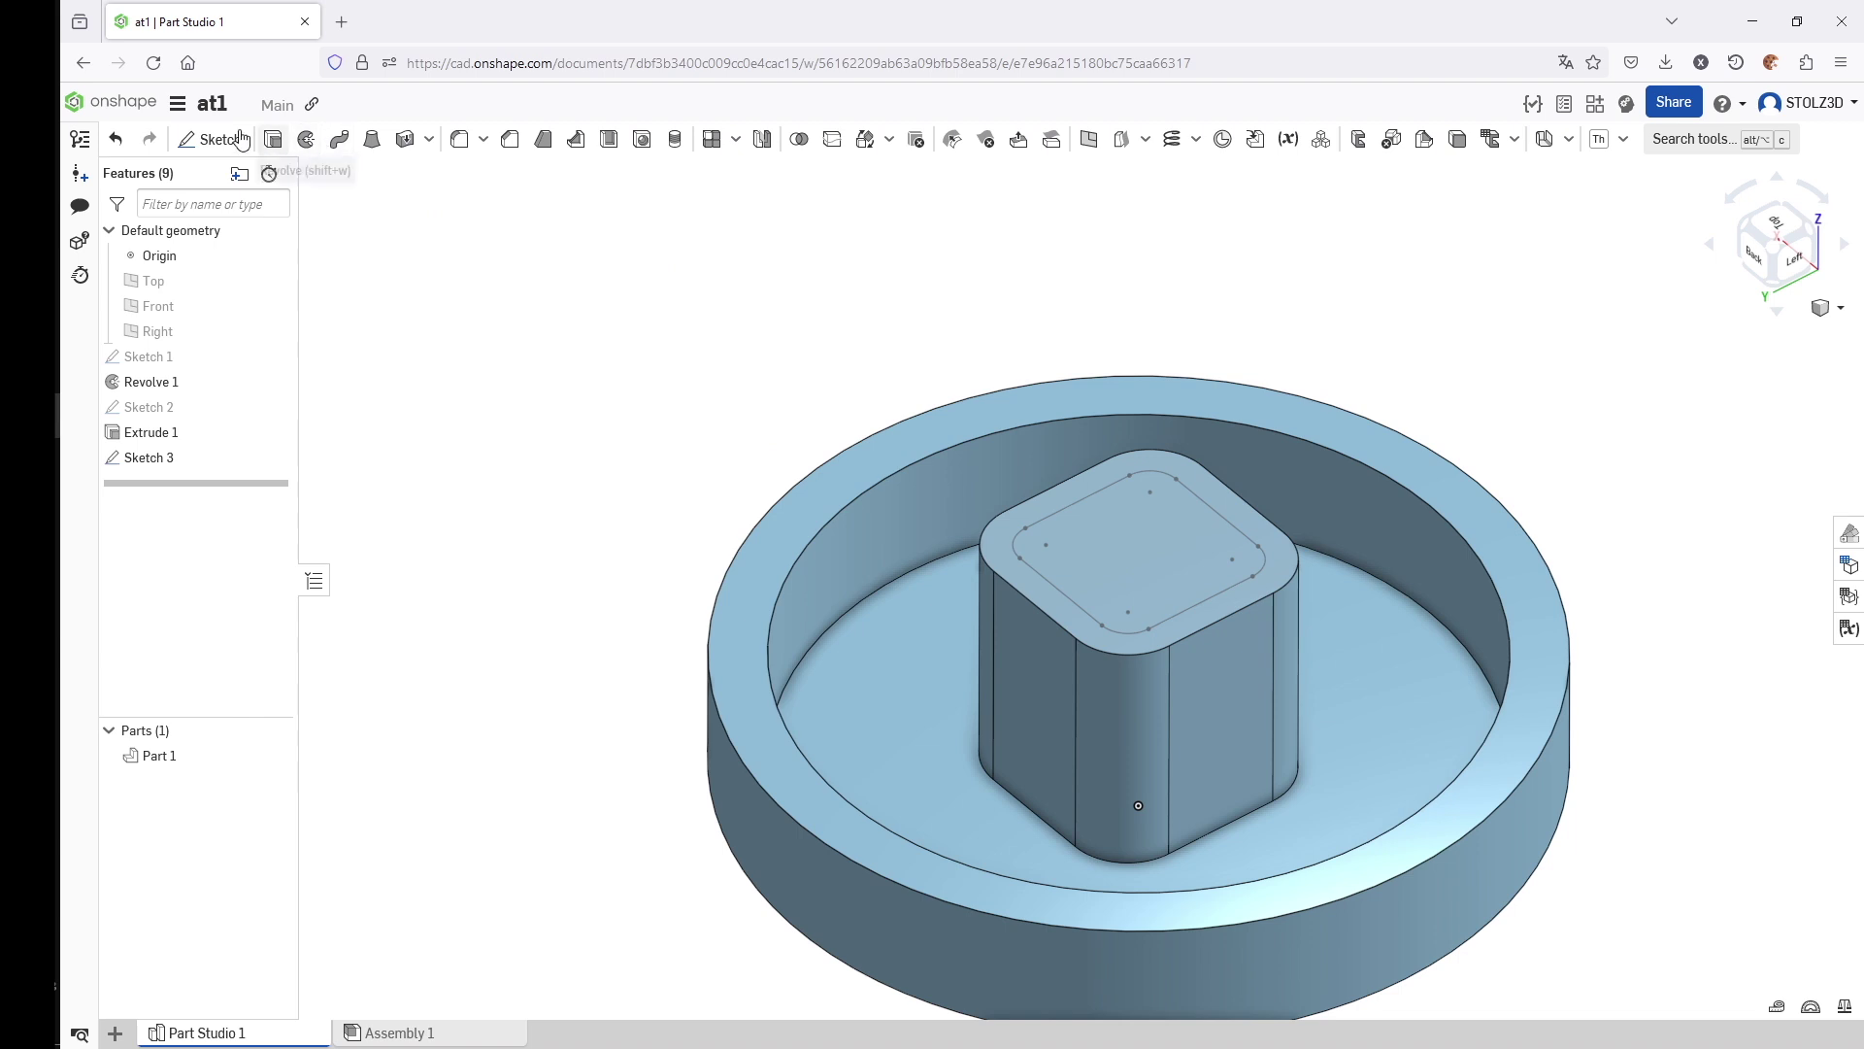
- Sketch on the tray's bottom face, projecting the boss's top outline, then finish Sketch 4
left_click(208, 139)
mouse_move(437, 243)
right_mouse_down()
mouse_move(579, 353)
mouse_move(813, 480)
right_mouse_up()
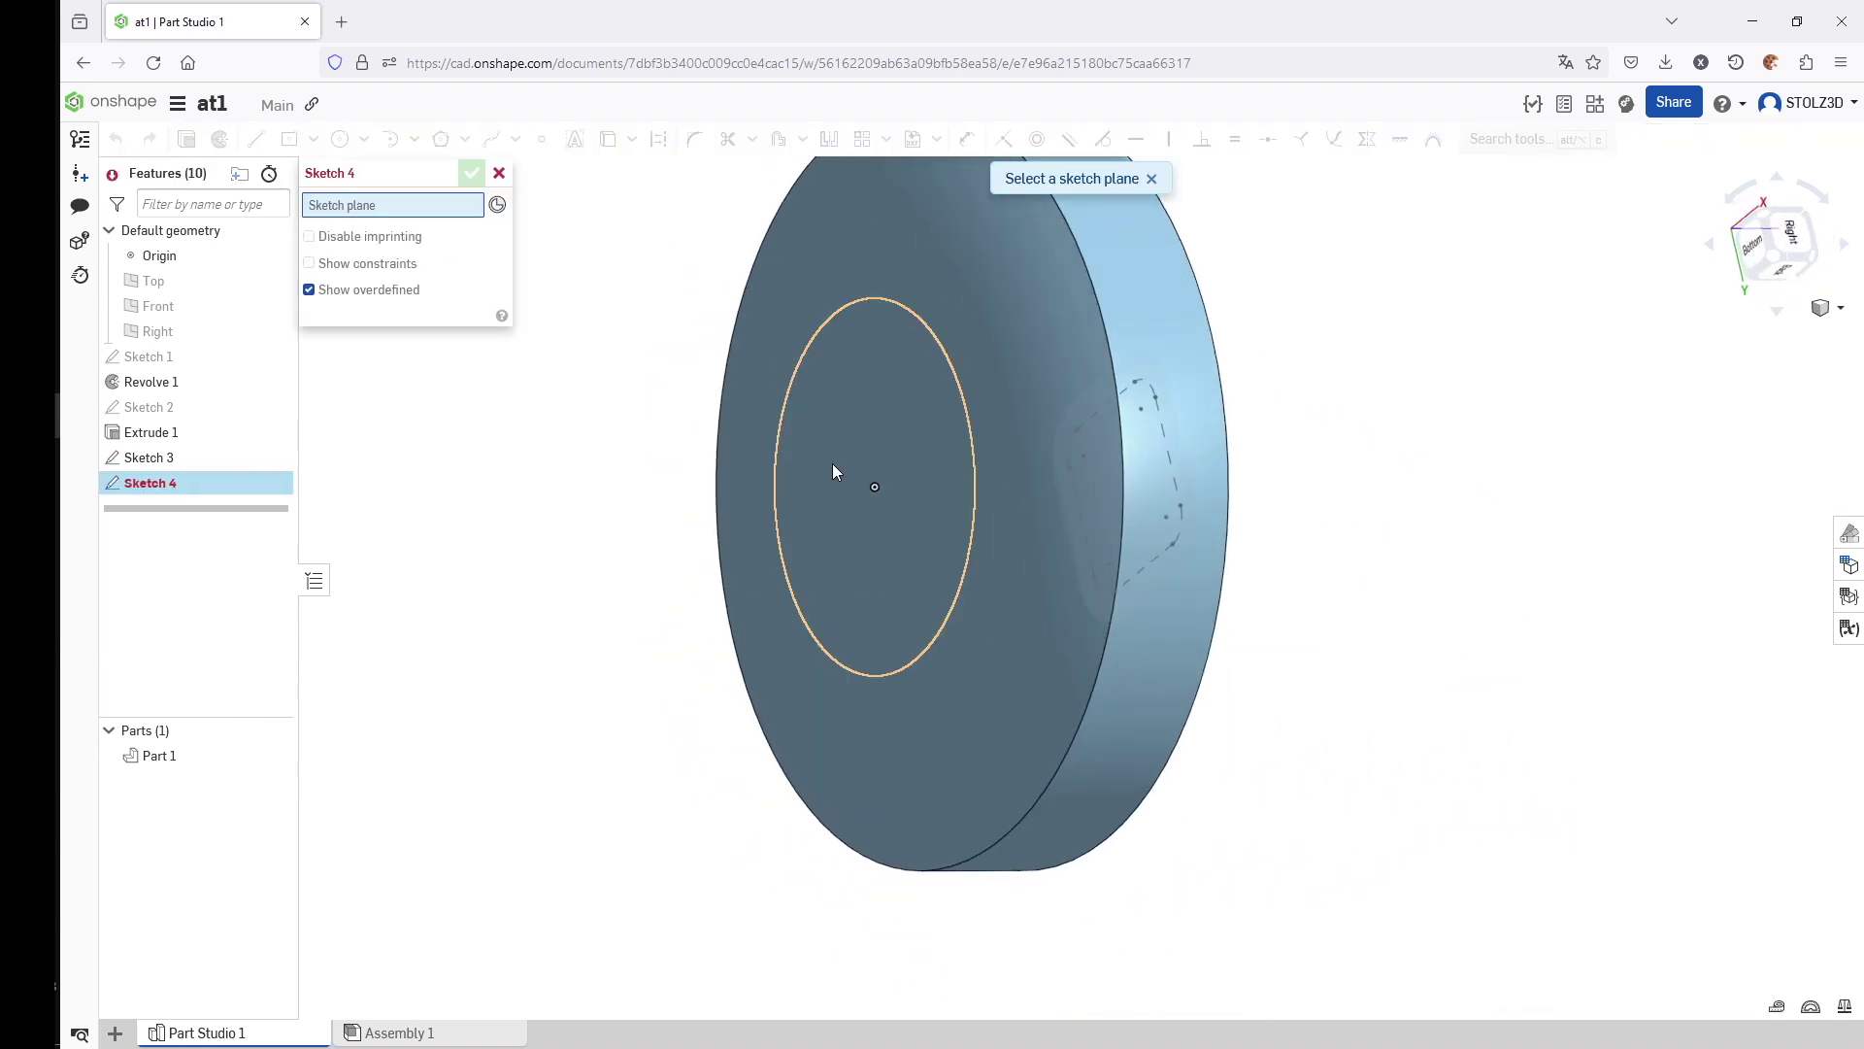
left_click(832, 463)
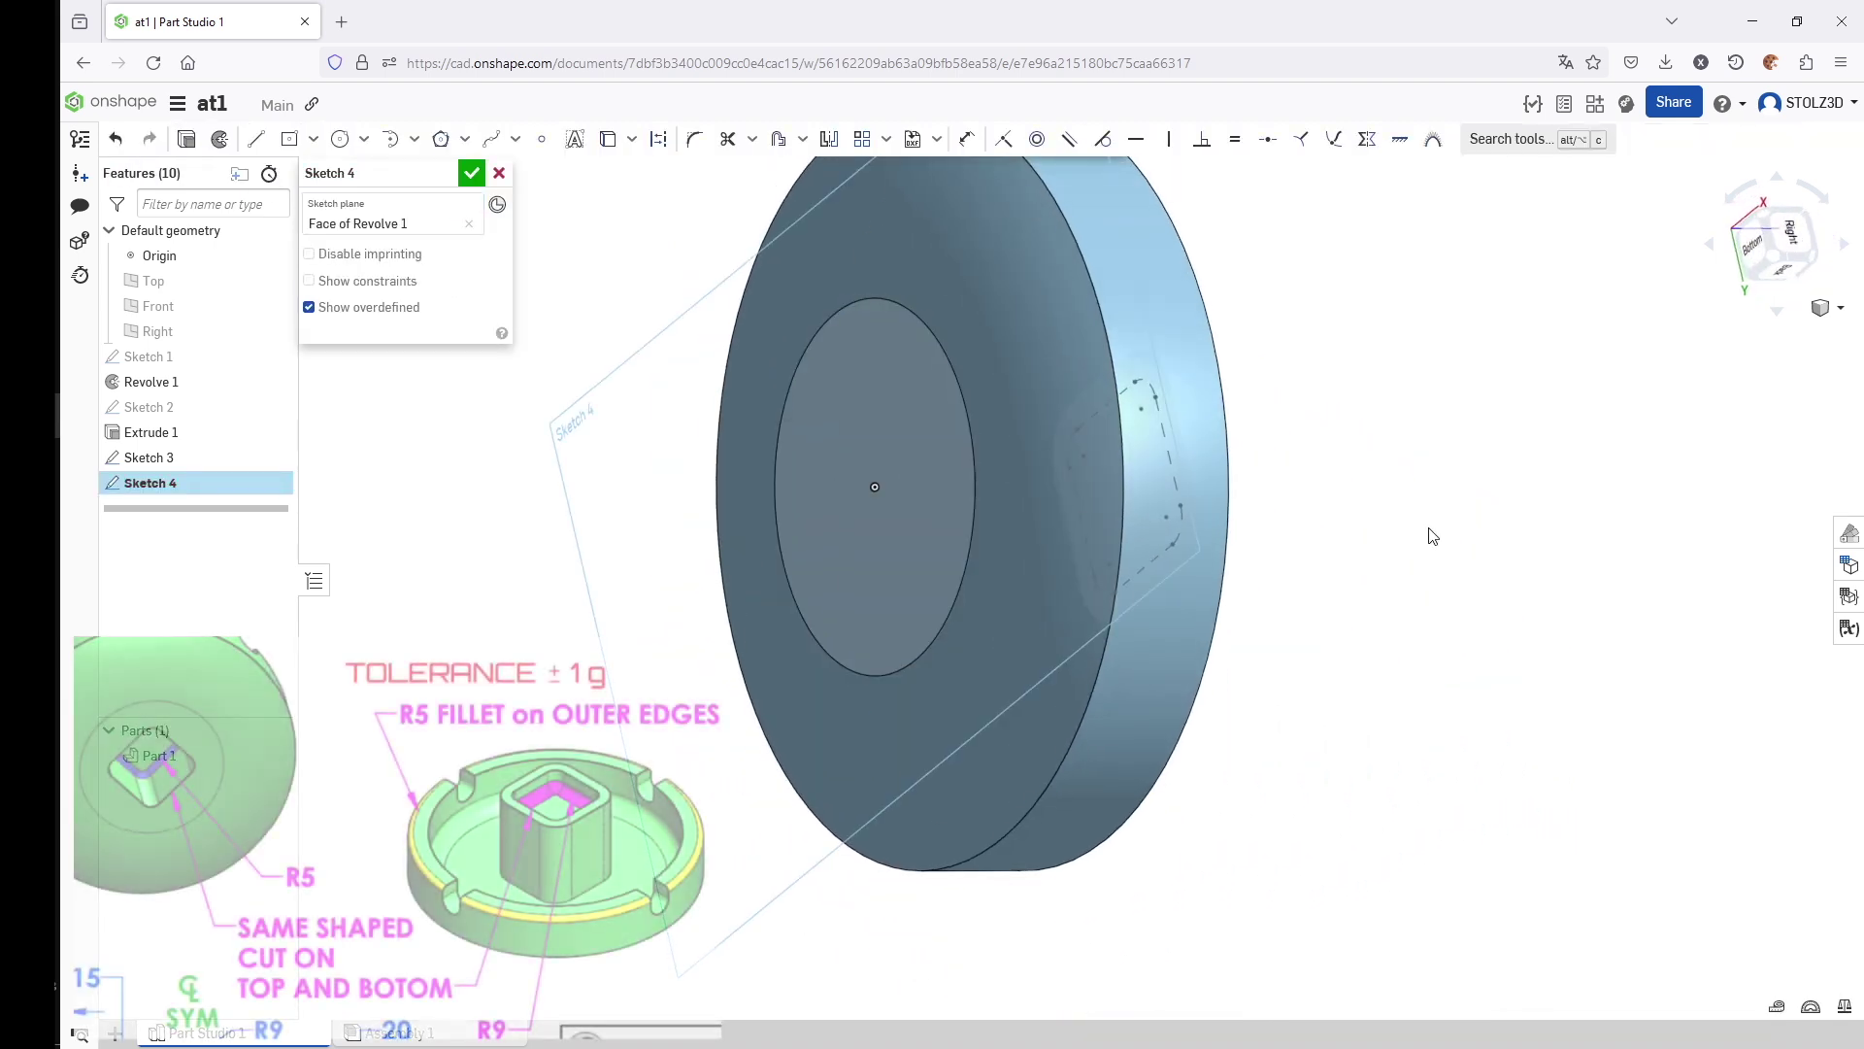
key("n")
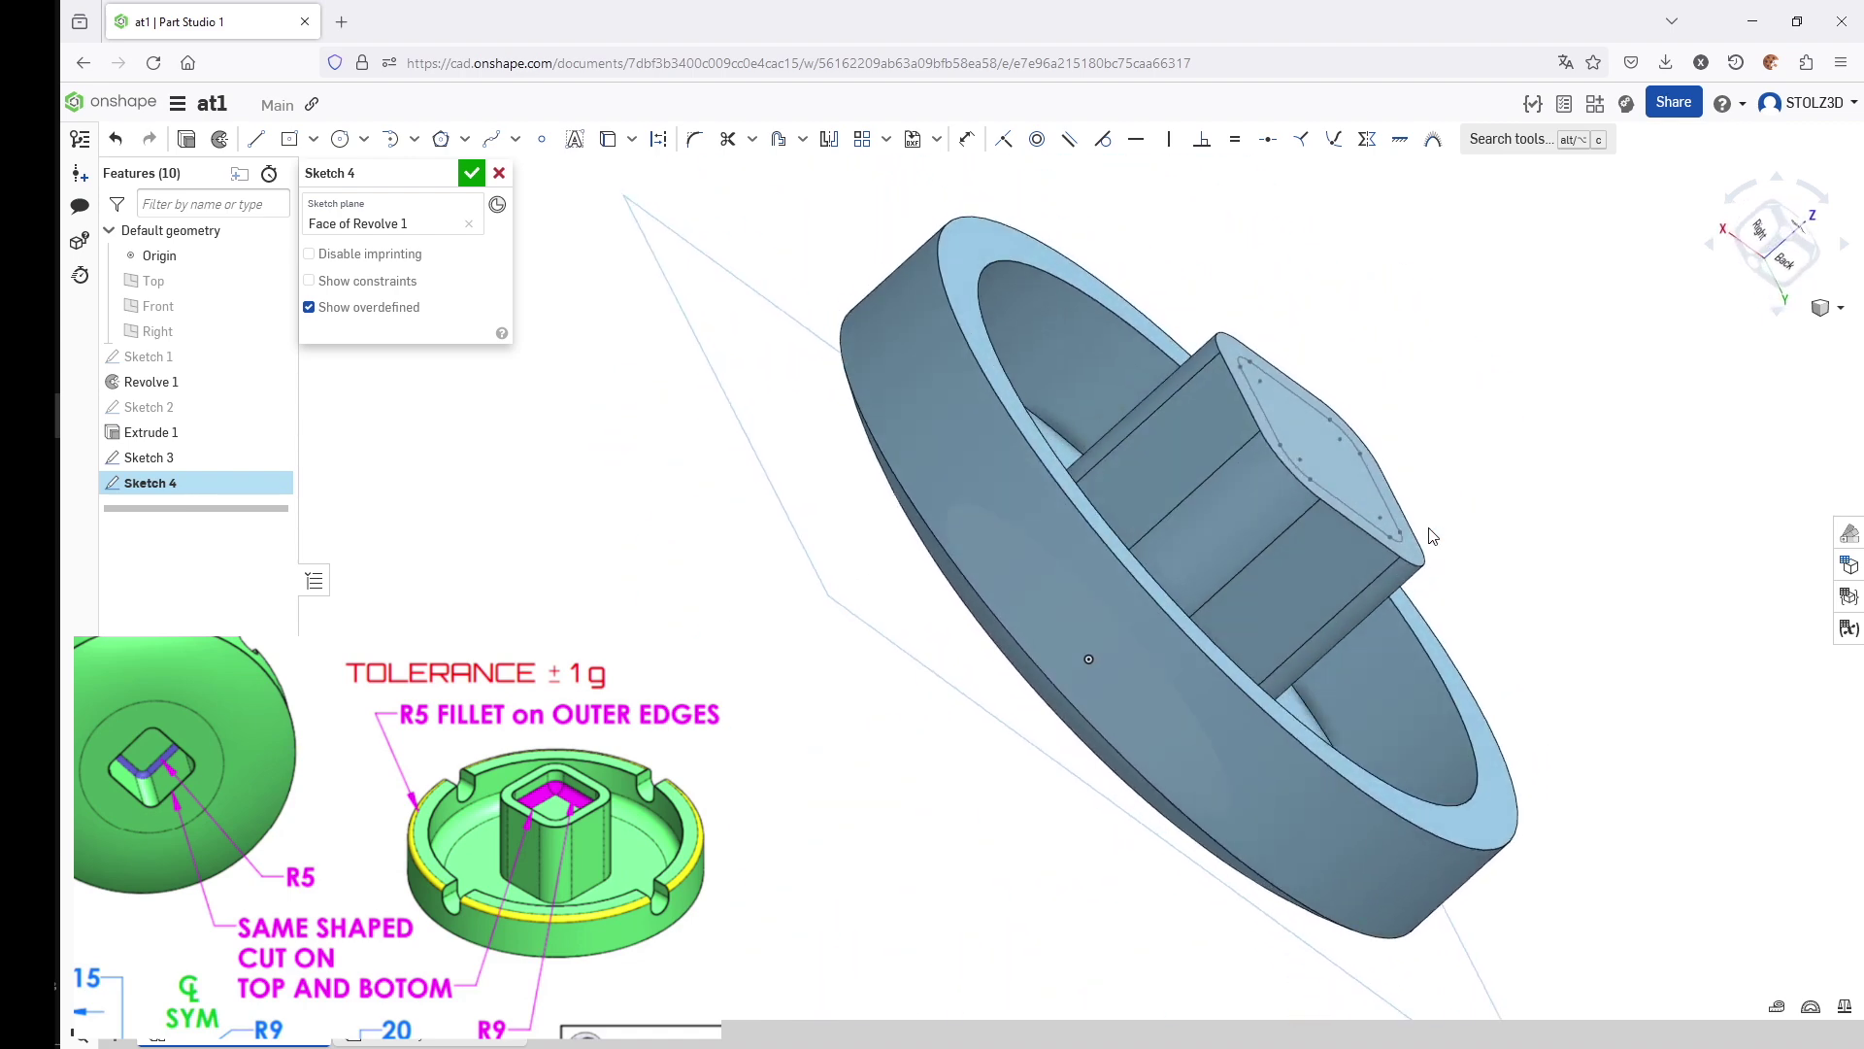
right_click_drag(1342, 386, 818, 383)
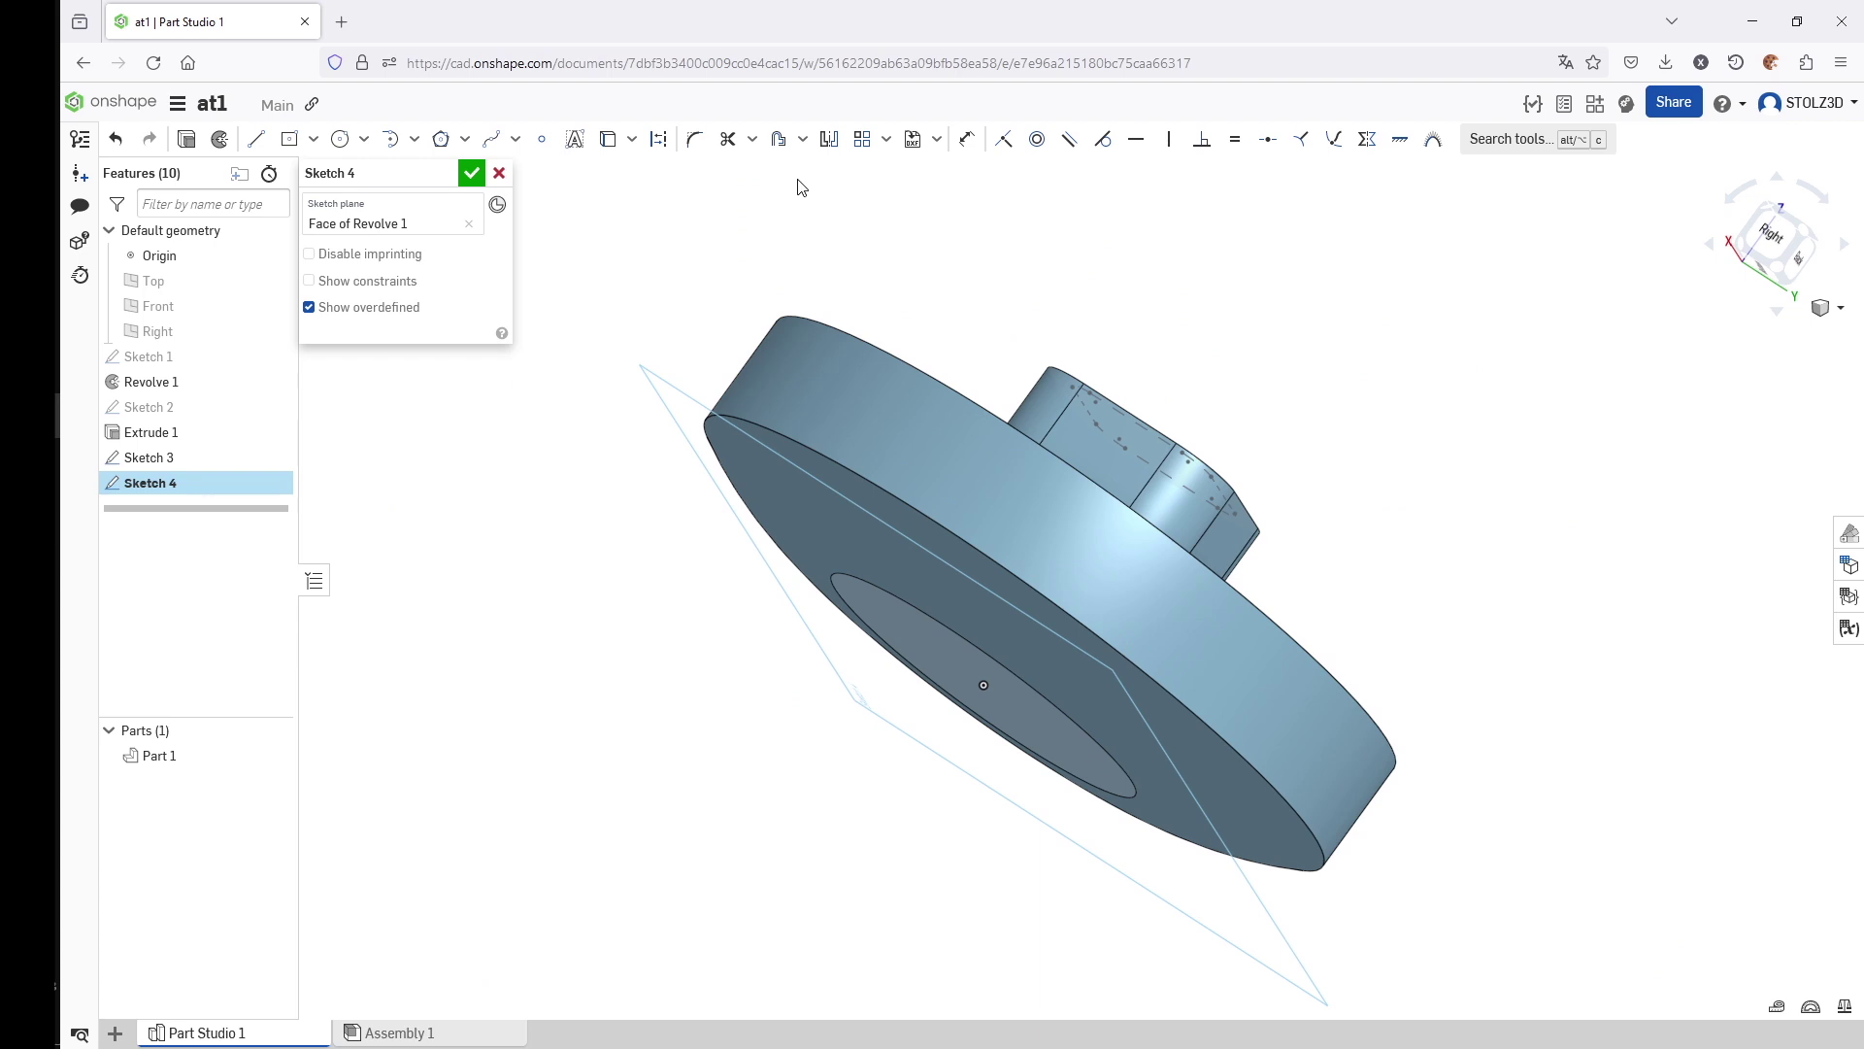
left_click(605, 142)
right_click_drag(670, 194, 1117, 379)
left_click(1126, 385)
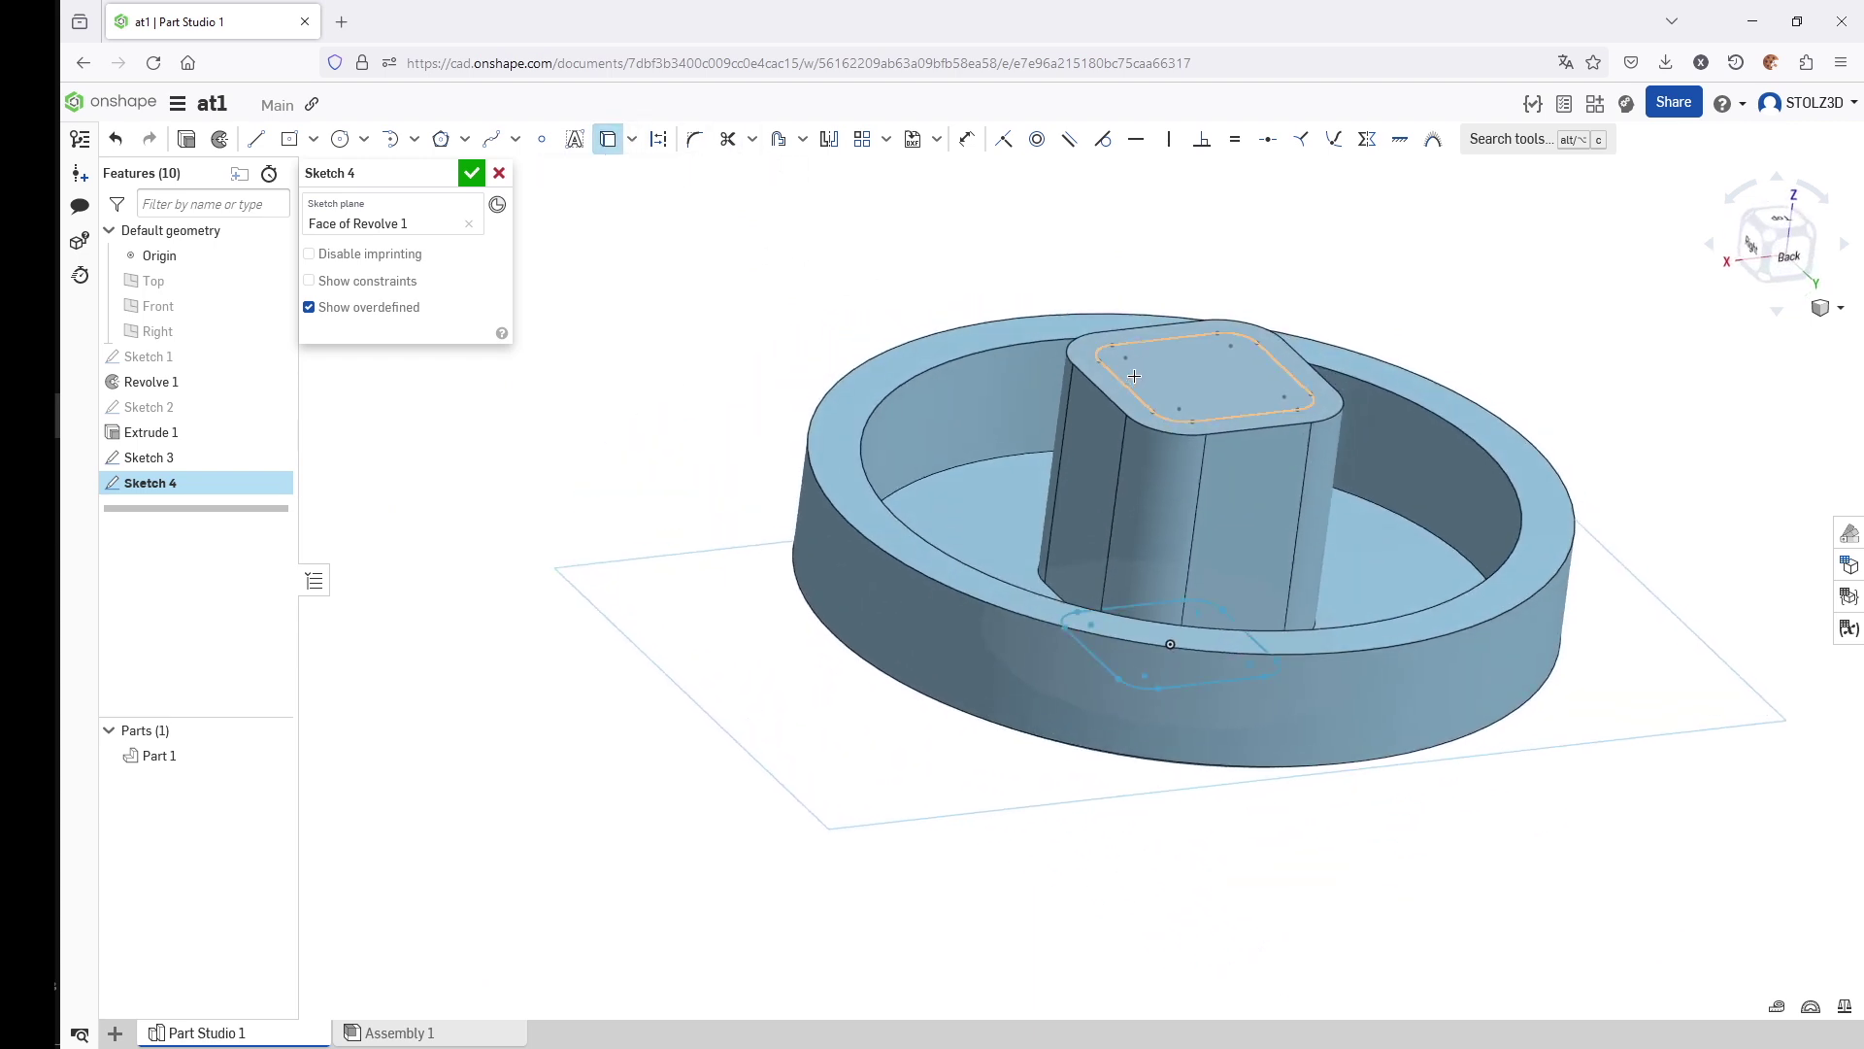
left_click(471, 181)
mouse_move(471, 181)
right_mouse_down()
mouse_move(778, 346)
mouse_move(373, 169)
right_mouse_up()
- Cut the offset region on the boss top 20 mm deep with a Remove extrude
key("shift+7")
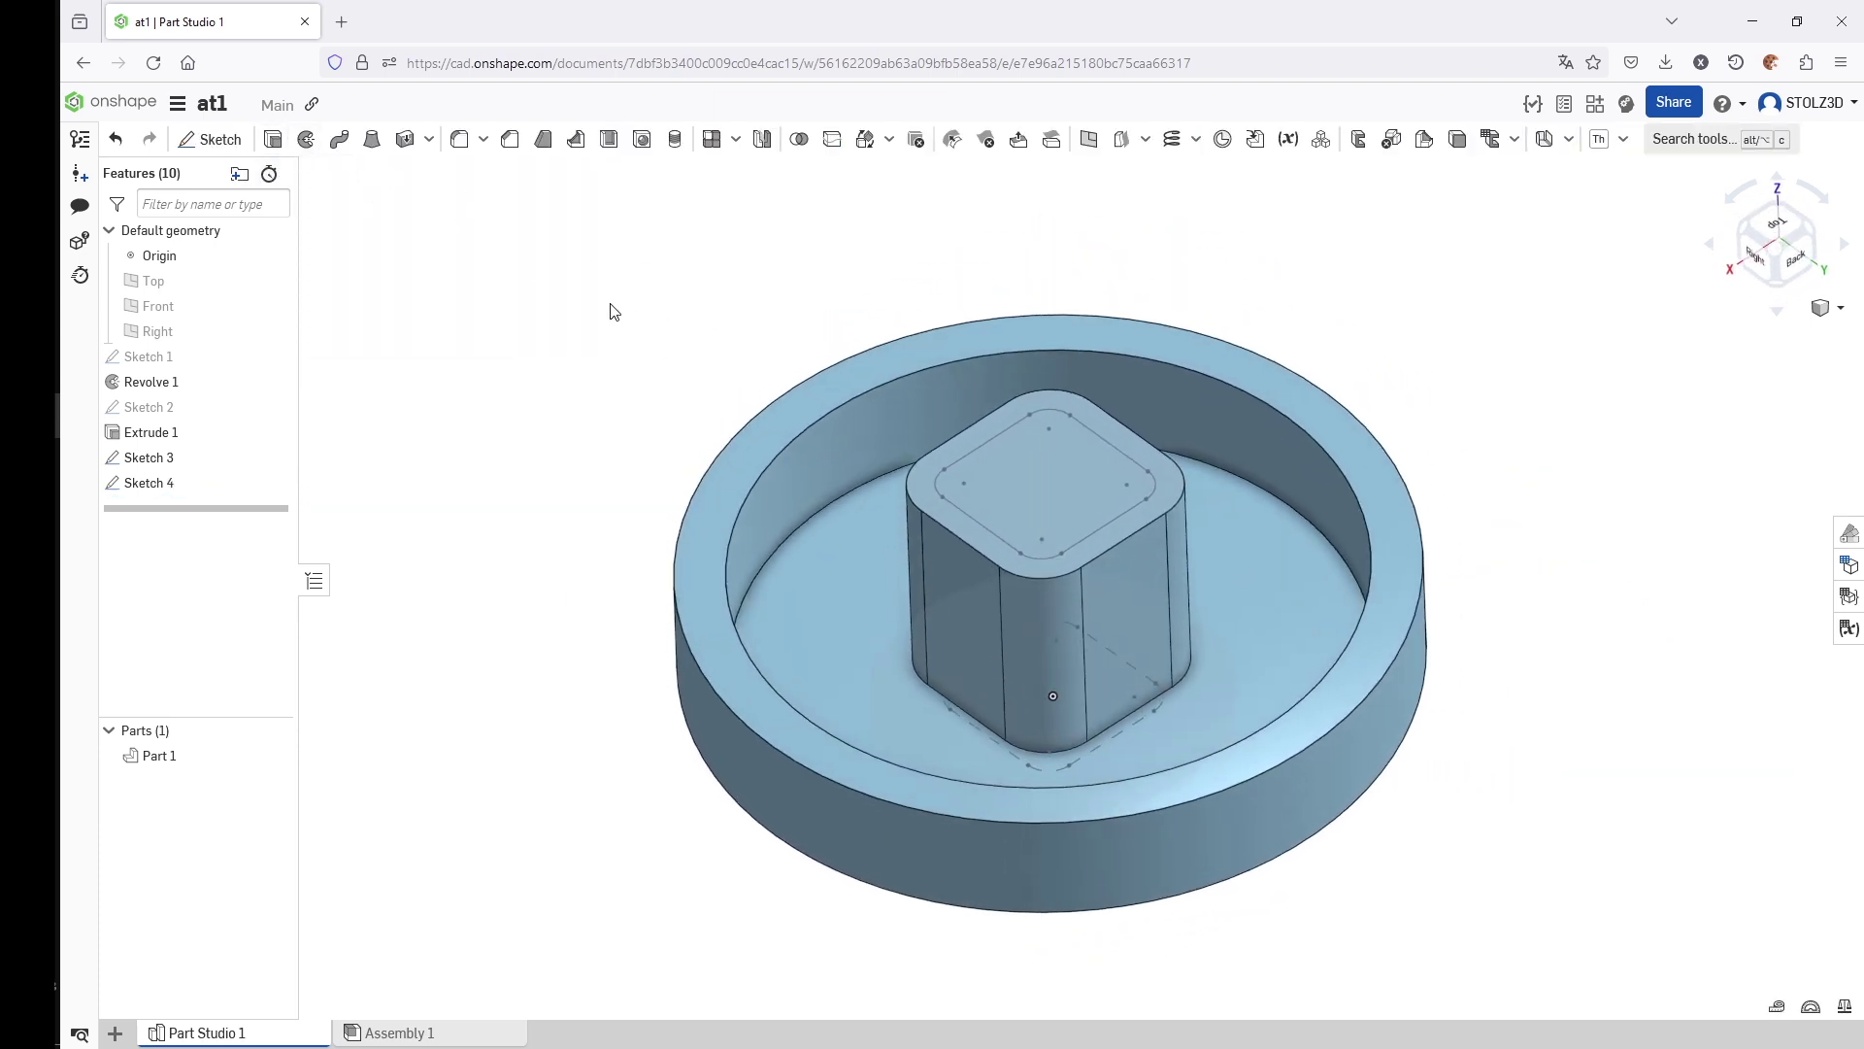
left_click(1030, 468)
key("shift+e")
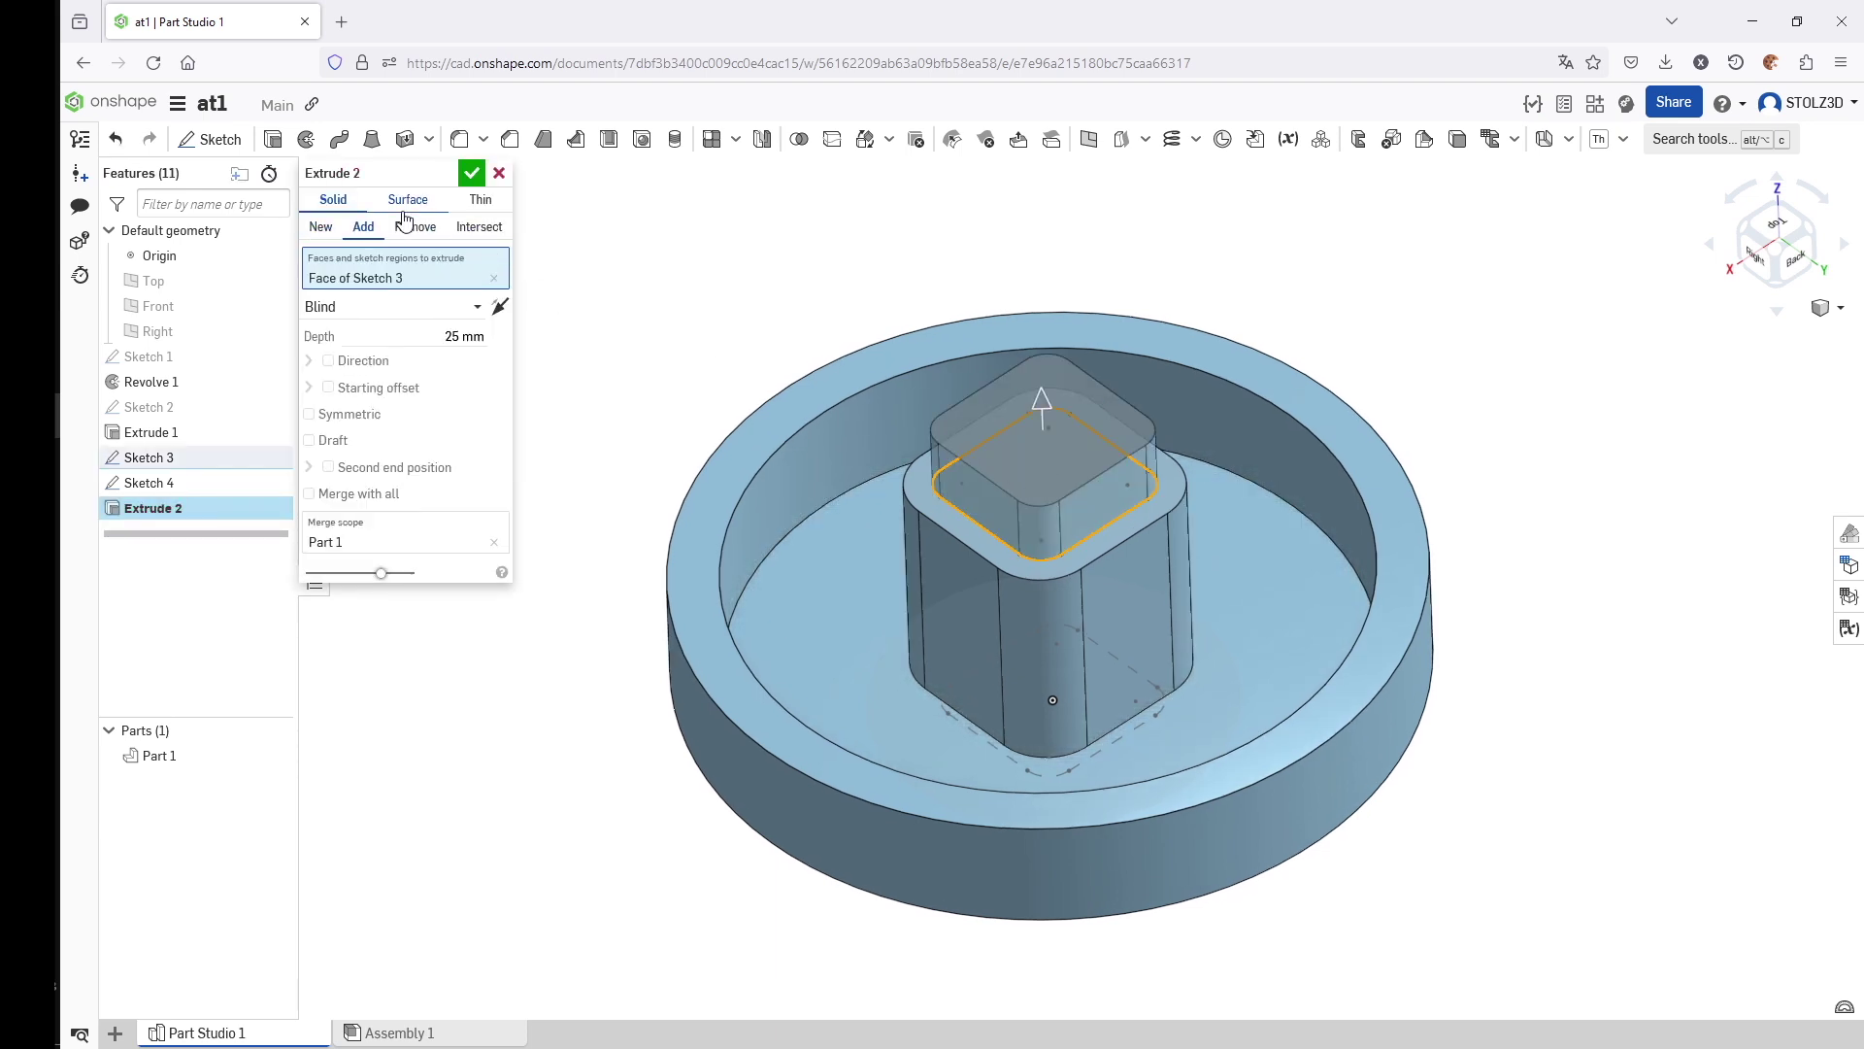
left_click(408, 224)
left_click(465, 336)
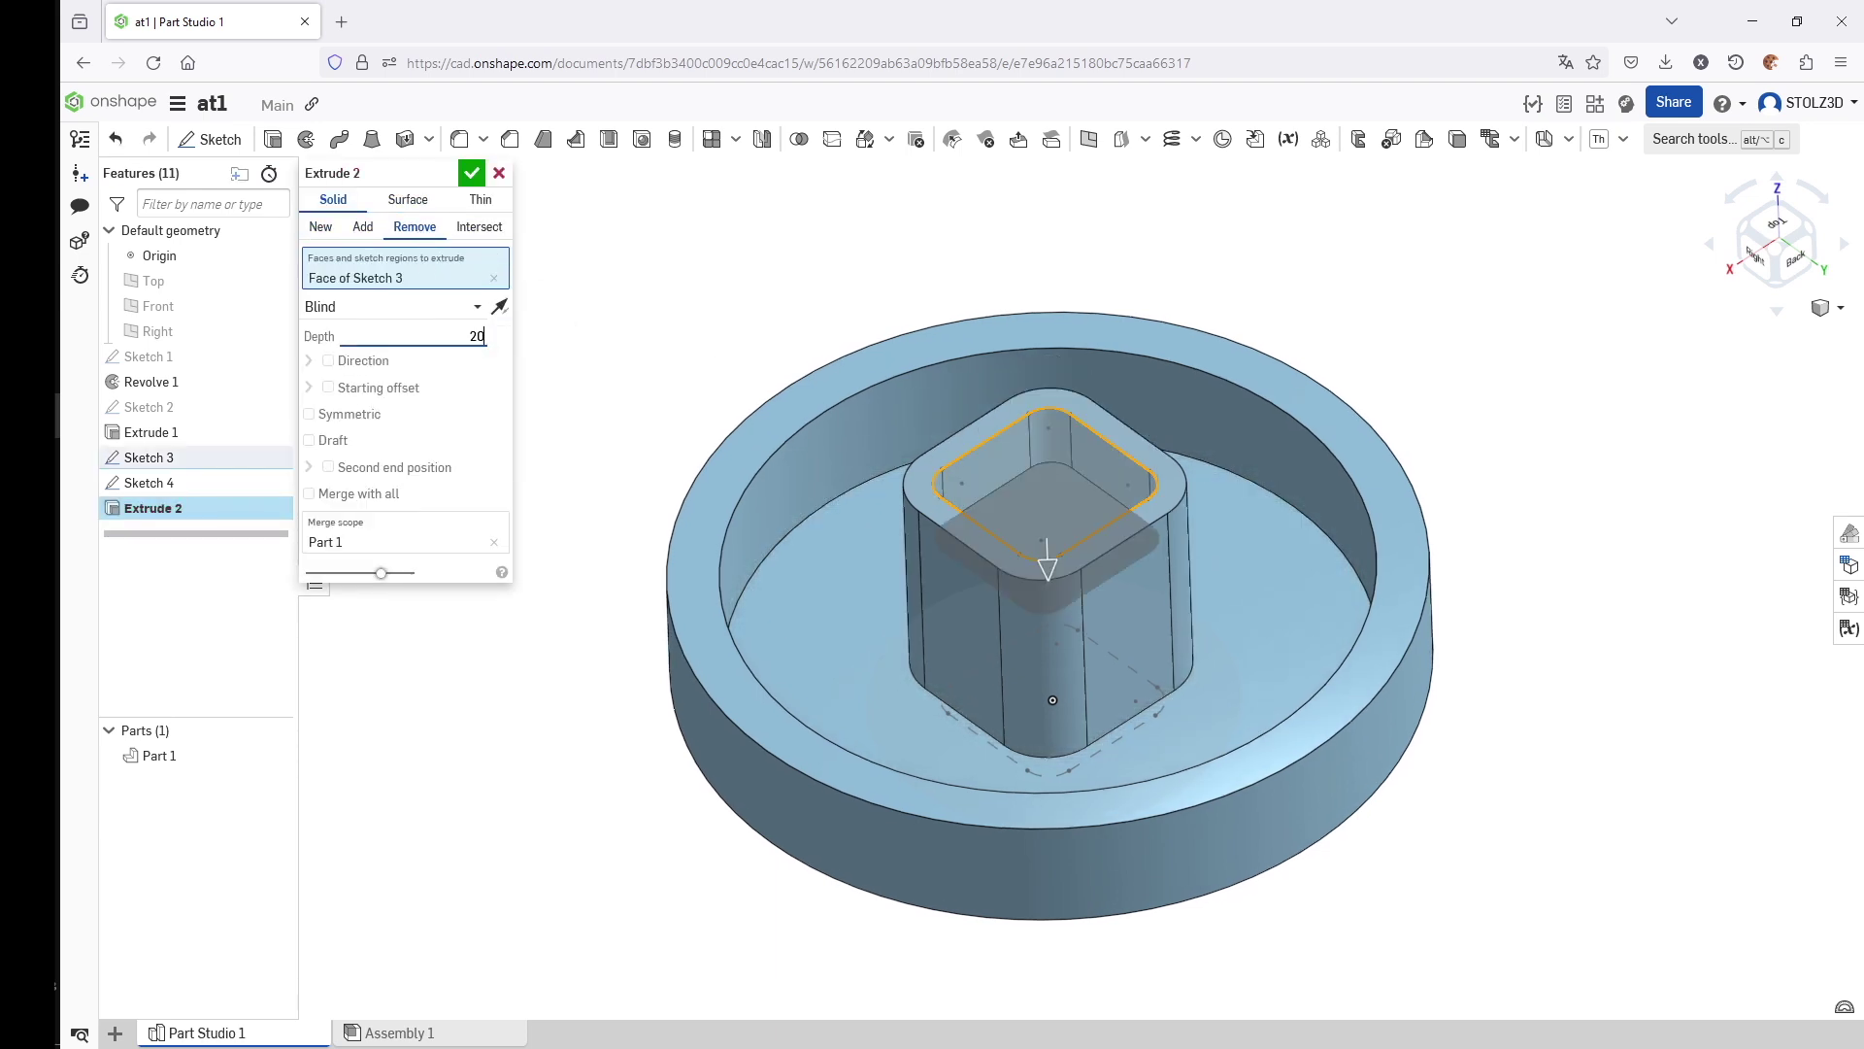
type("20")
left_click(470, 175)
key("shift+Down")
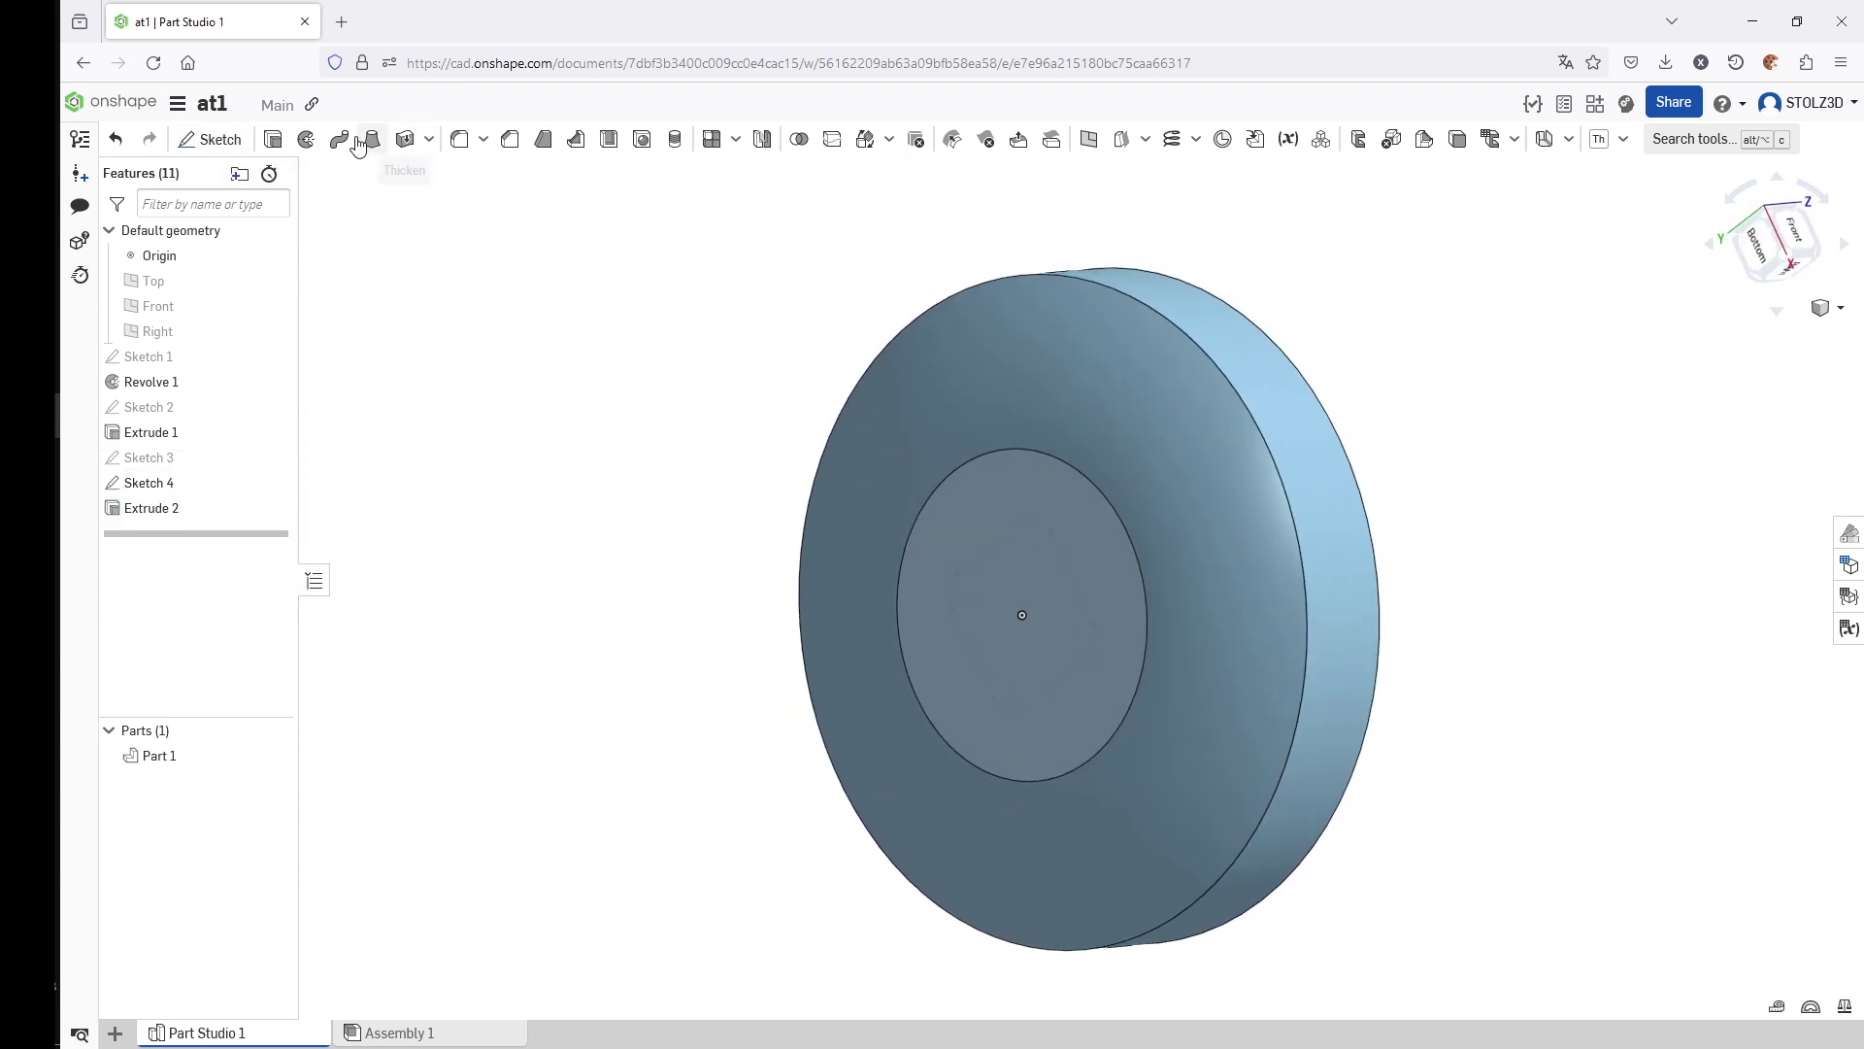
- Cut Sketch 4's region 65 mm up from the underside with a Remove extrude
left_click(273, 139)
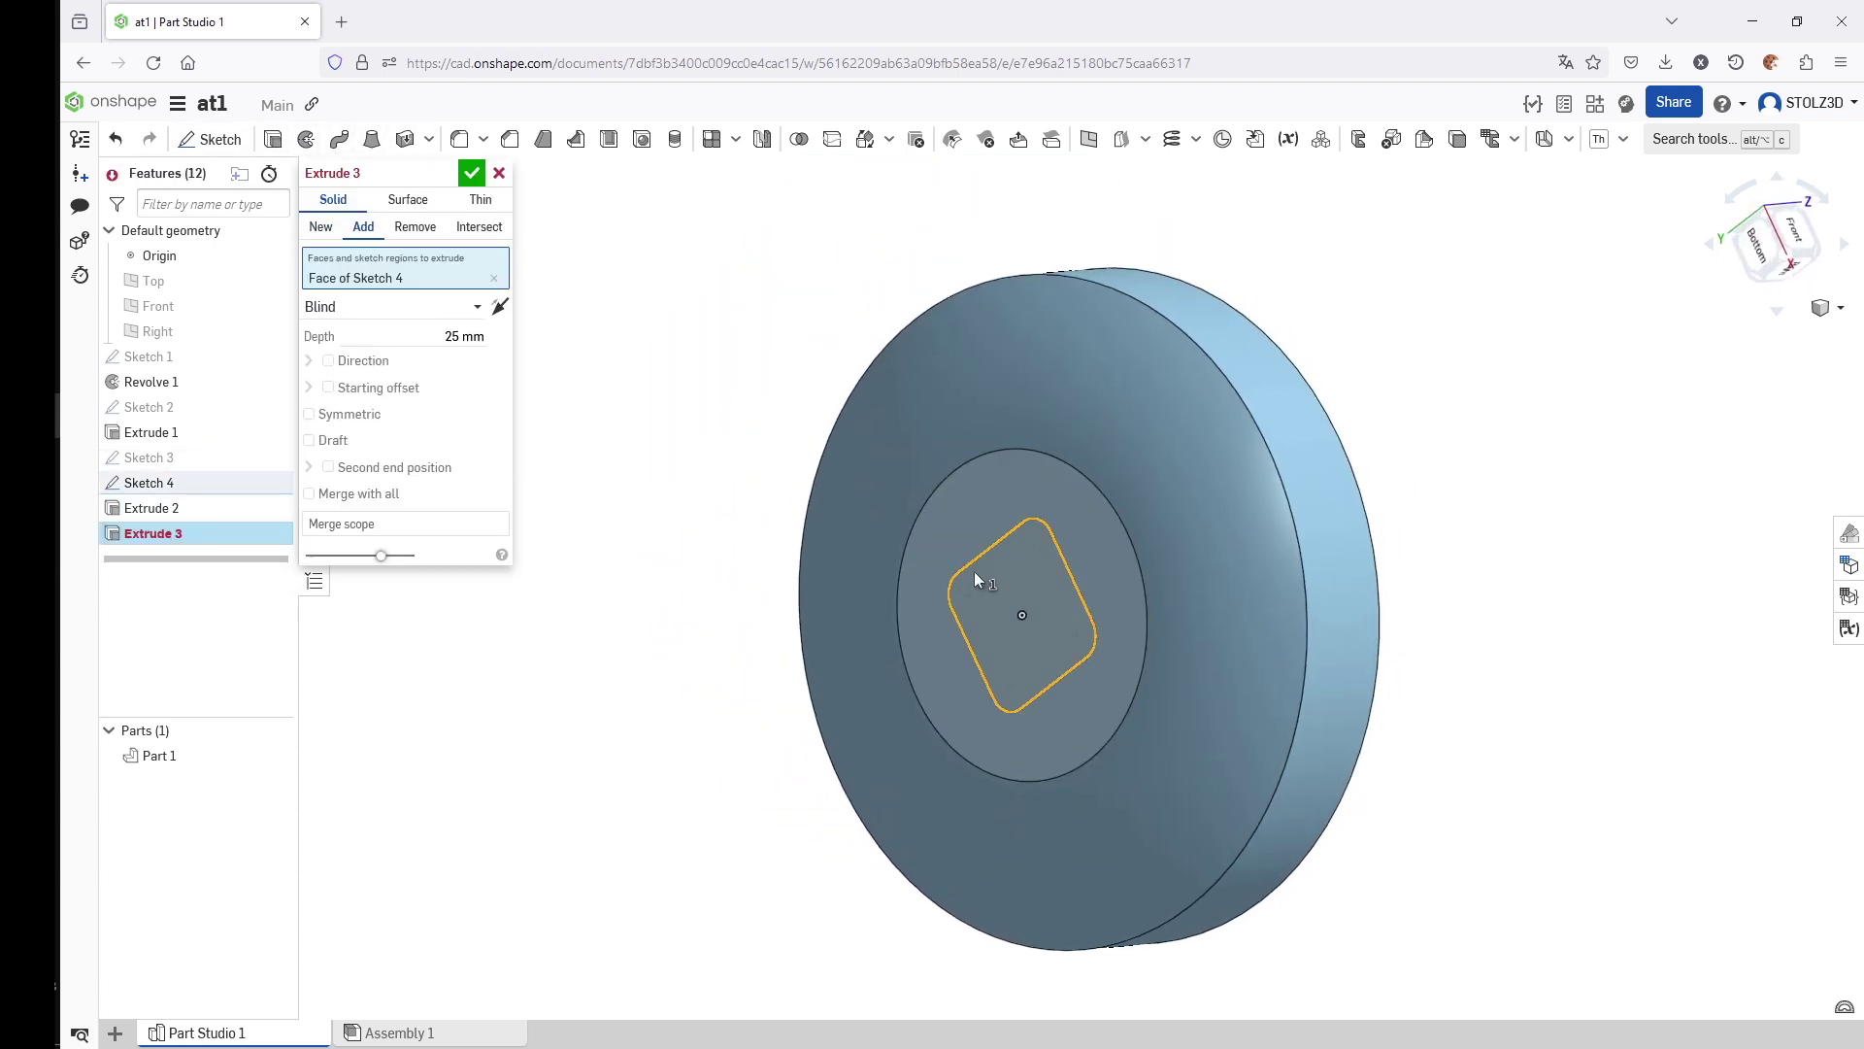
left_click(415, 226)
left_click(464, 336)
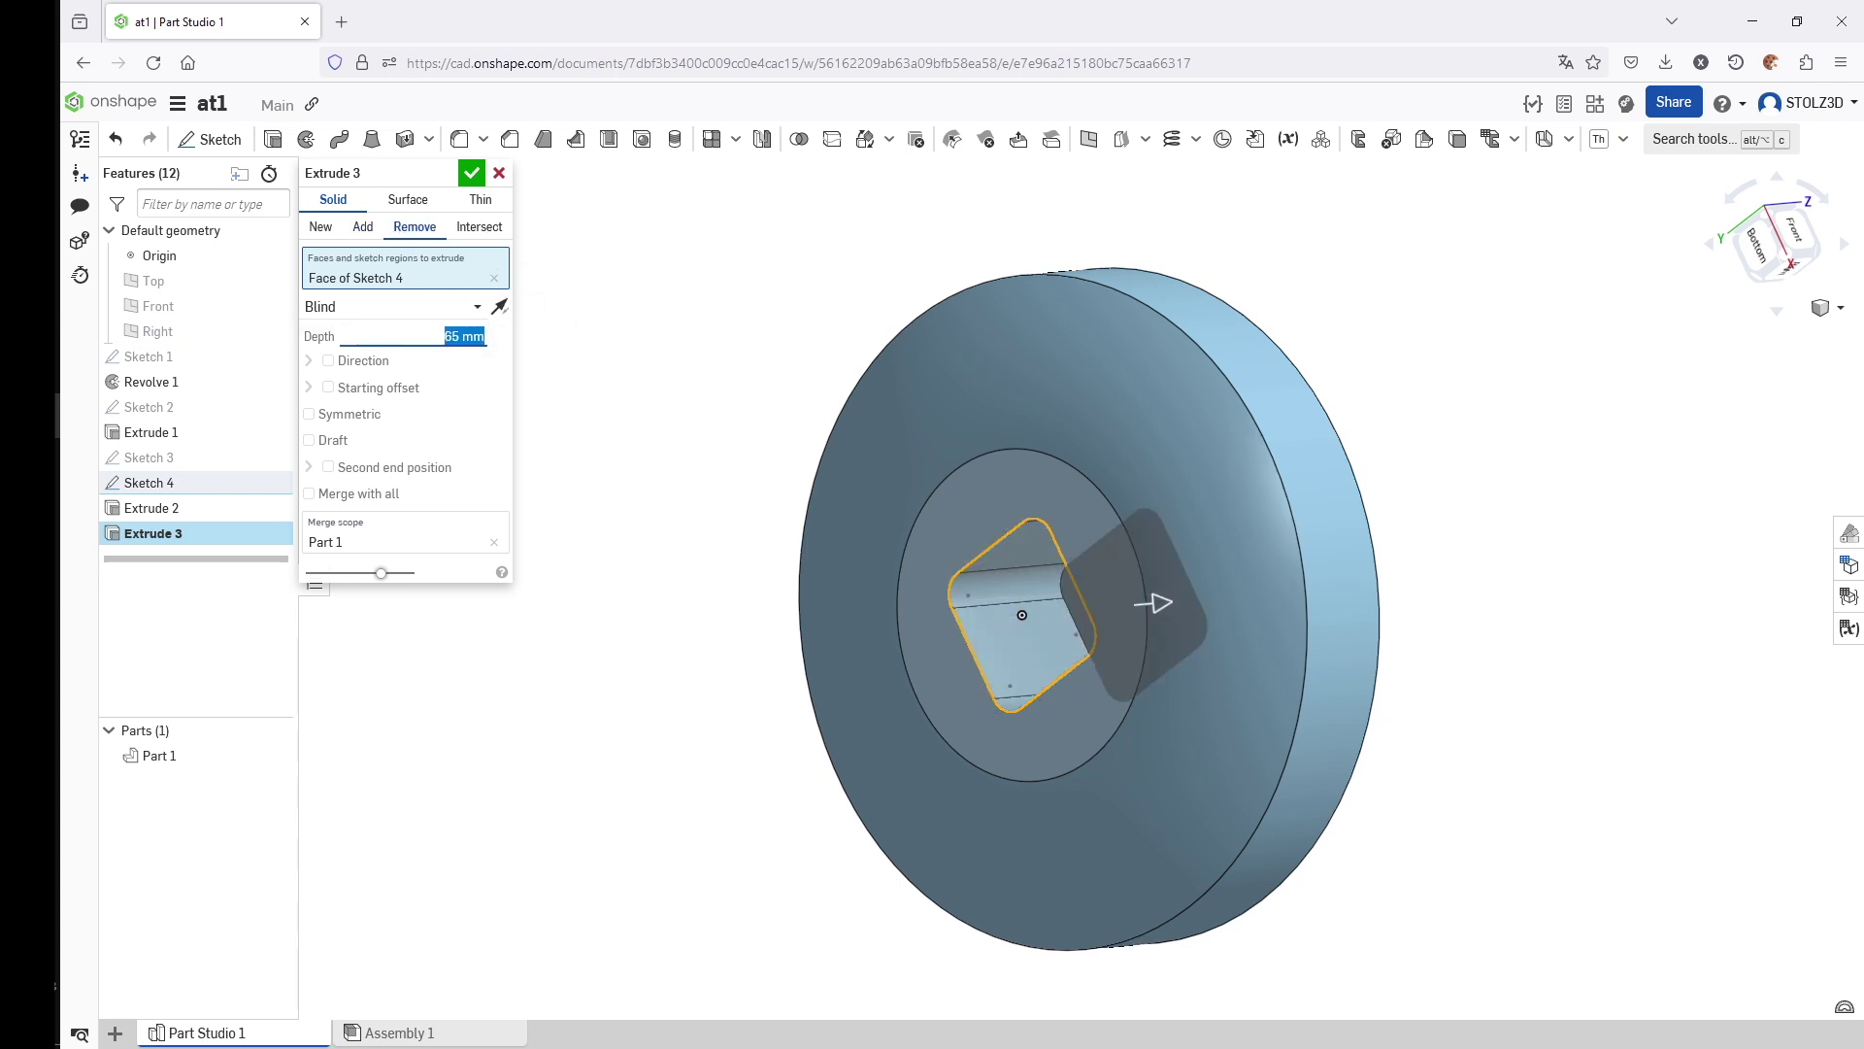
left_click(472, 173)
right_click_drag(933, 398, 981, 431)
key("shift+7")
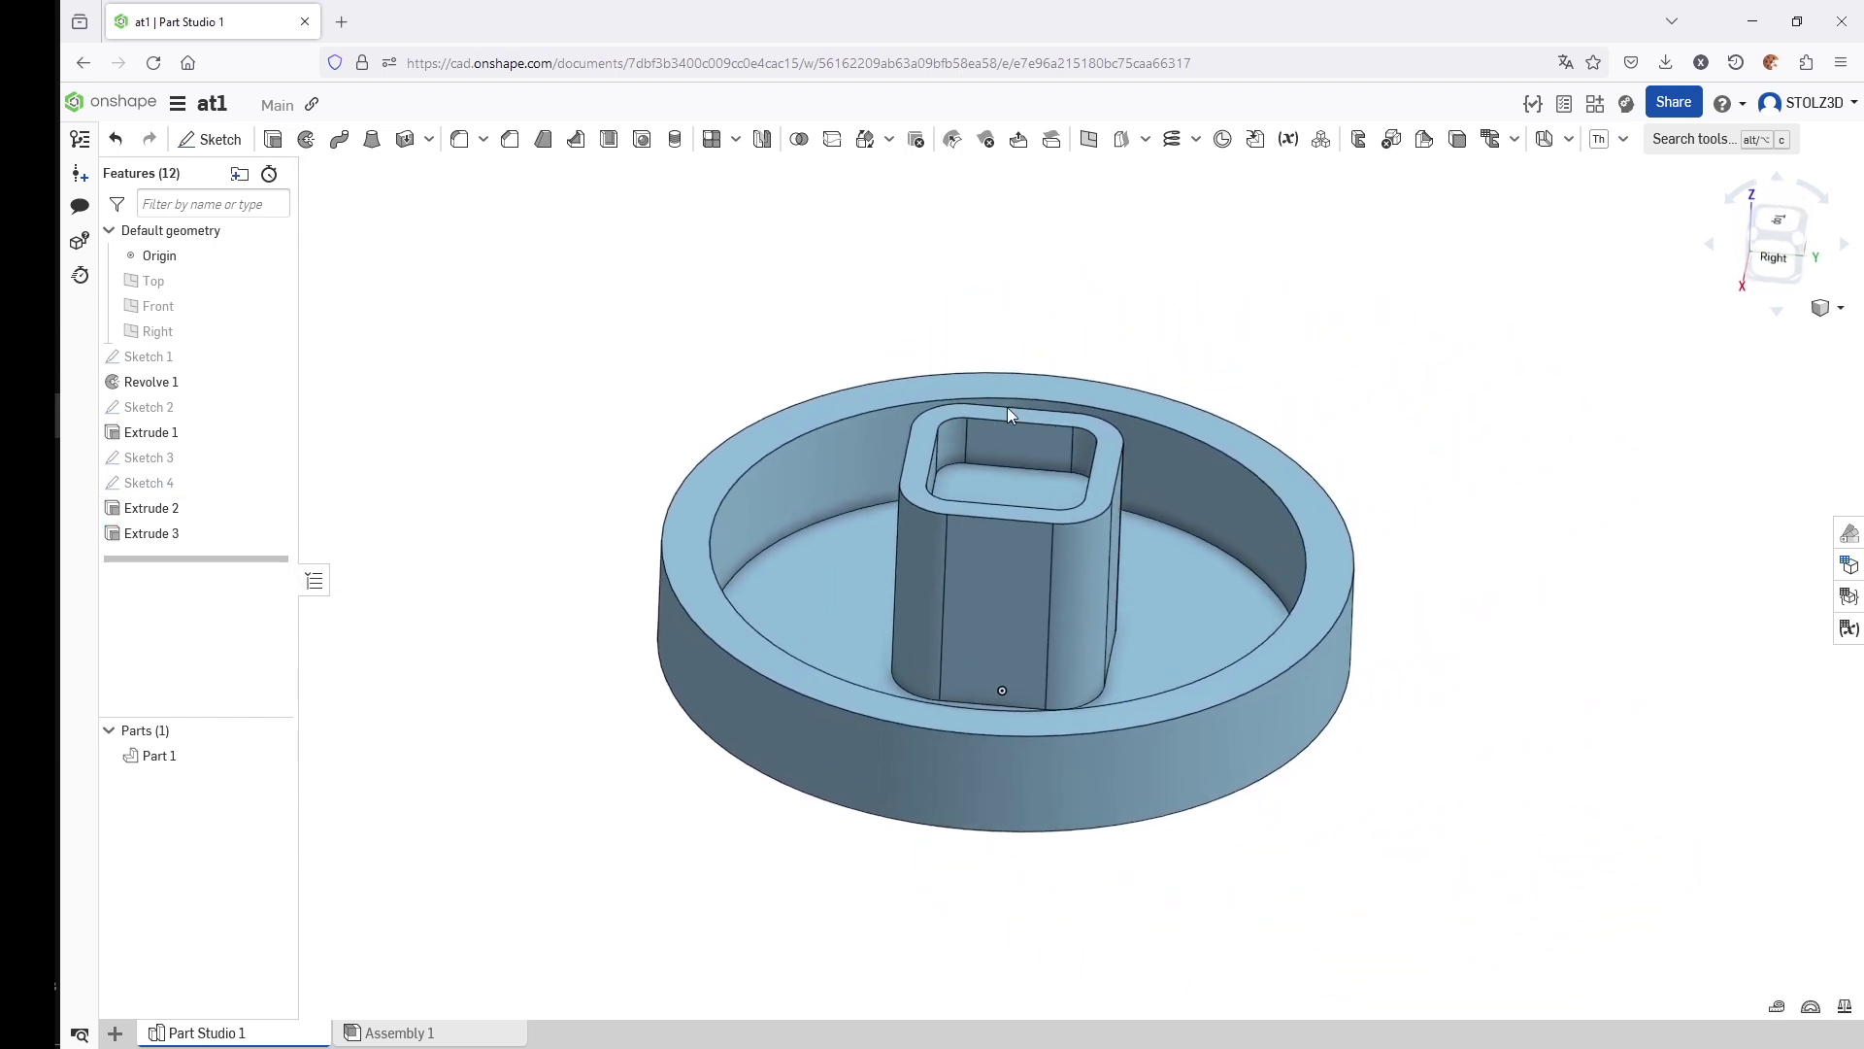
scroll(1233, 434, "up", 2)
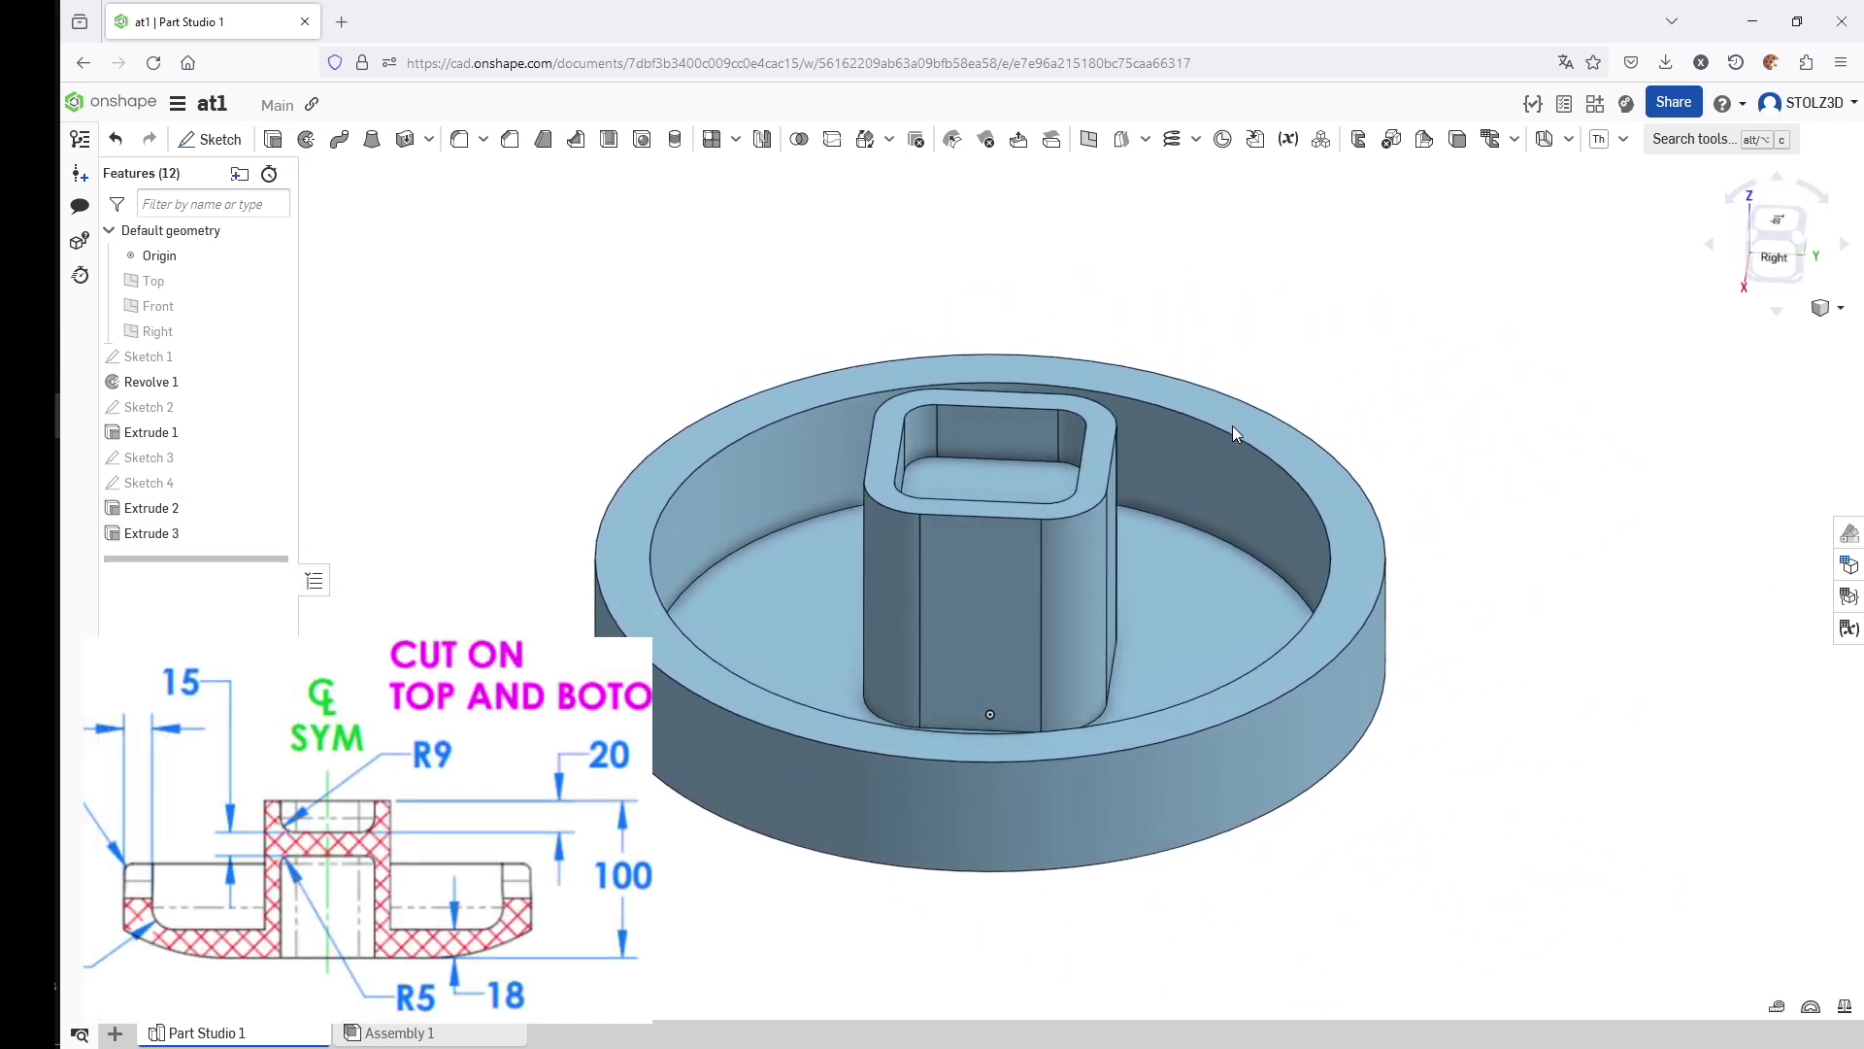
key("Right")
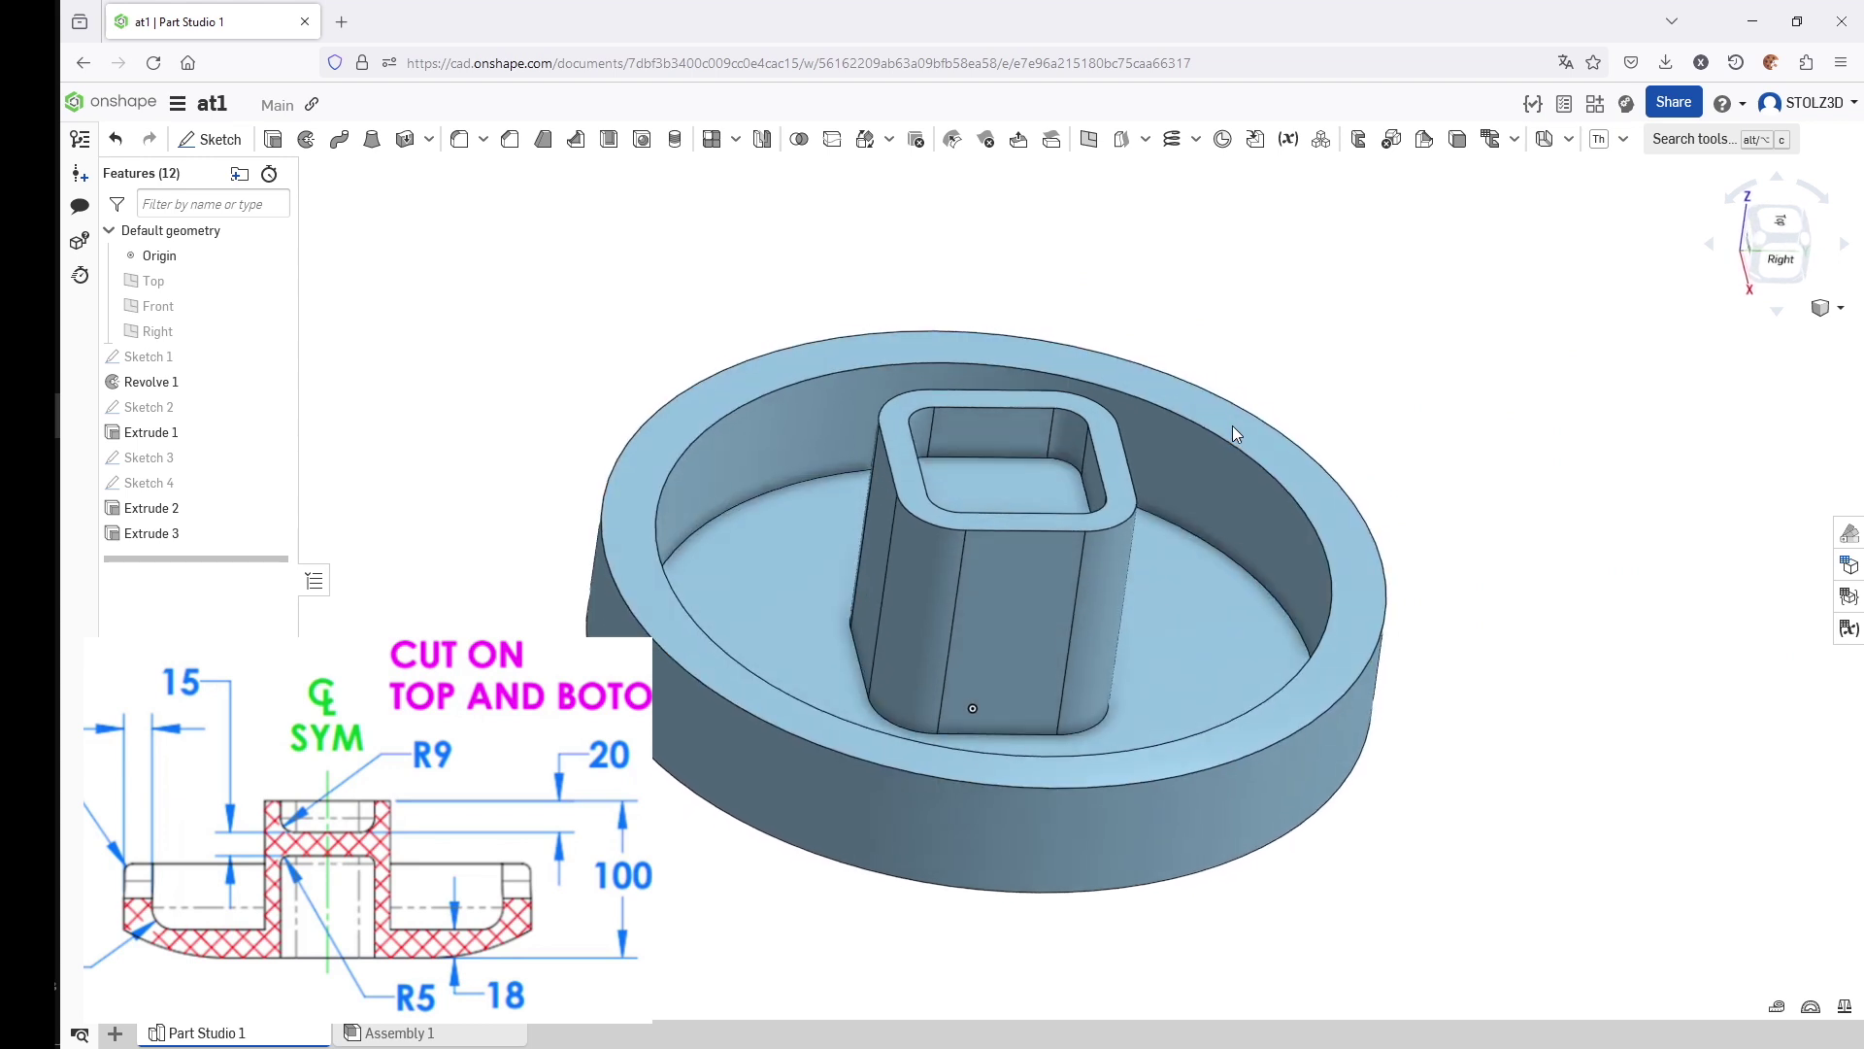
left_click(961, 480)
right_click_drag(961, 479, 1147, 525)
key("shift+6")
right_click_drag(983, 600, 1064, 638)
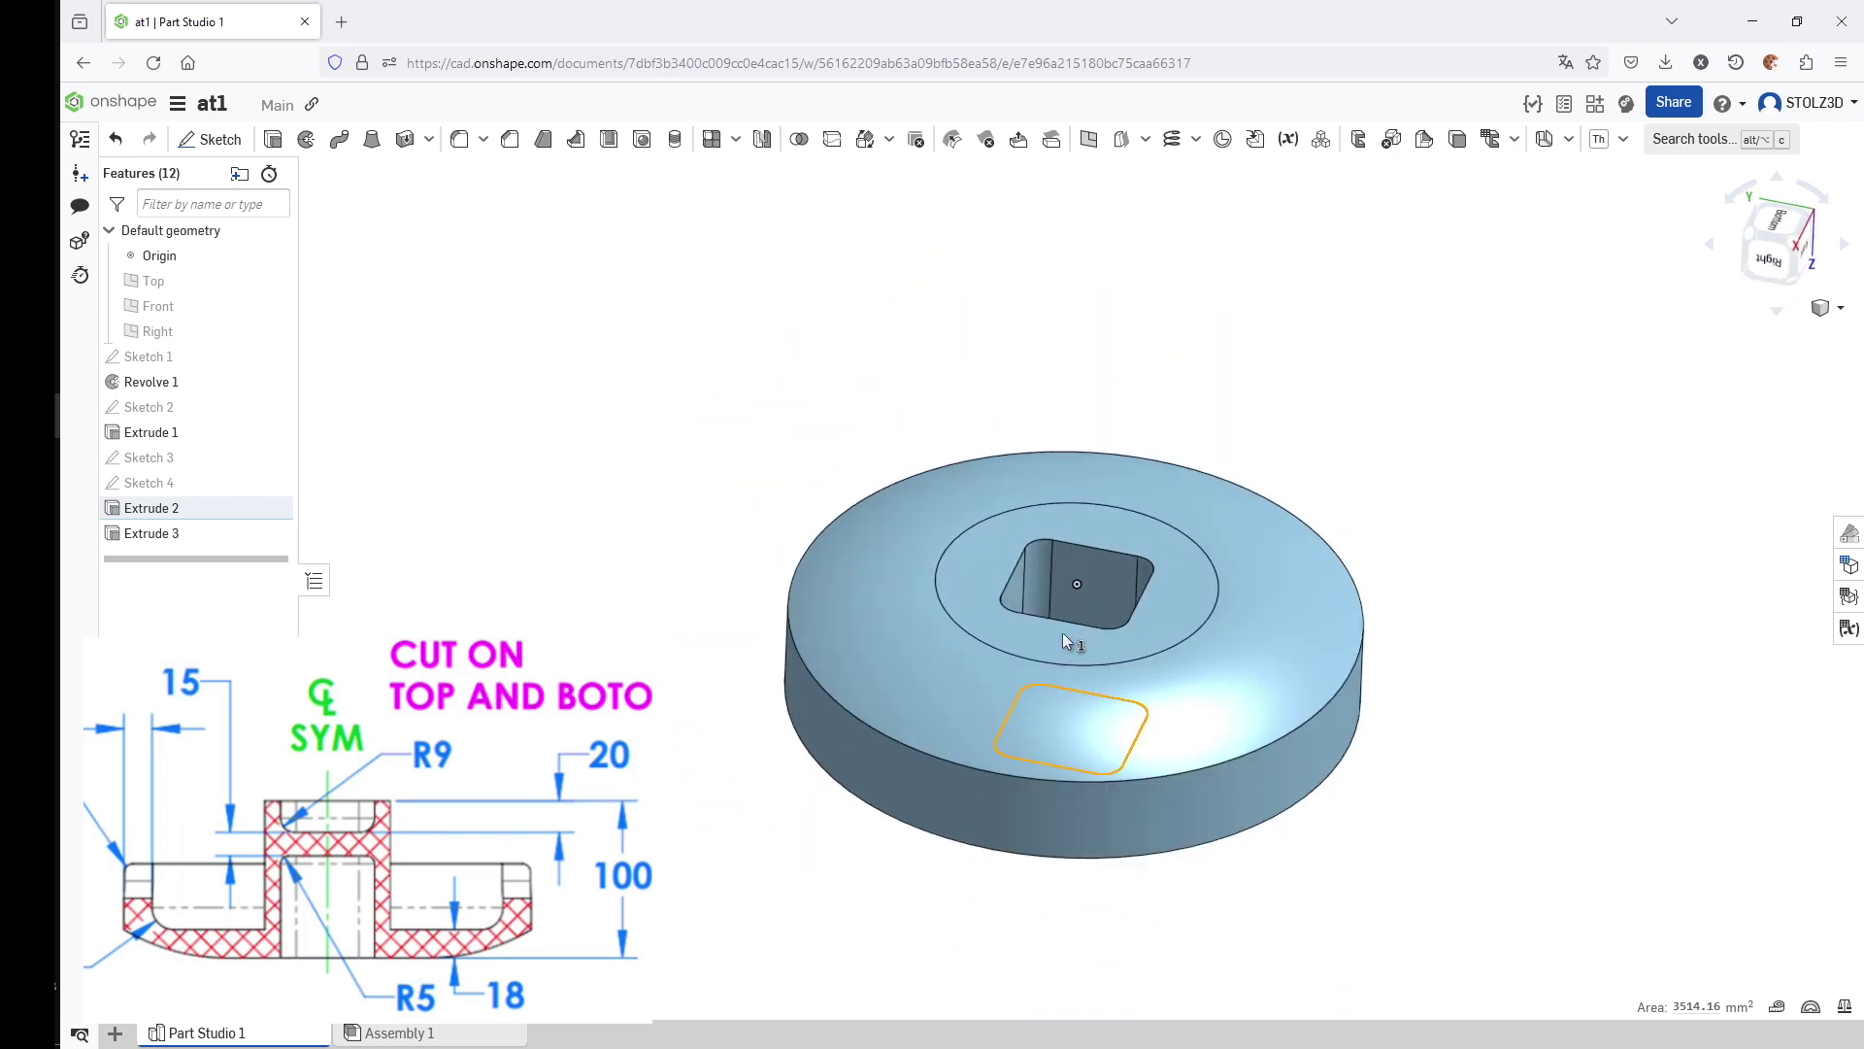
key("shift+6")
left_click(959, 709)
left_click(1443, 483)
key("Up")
key("Up")
key("Up")
key("Up")
key("Up")
key("Up")
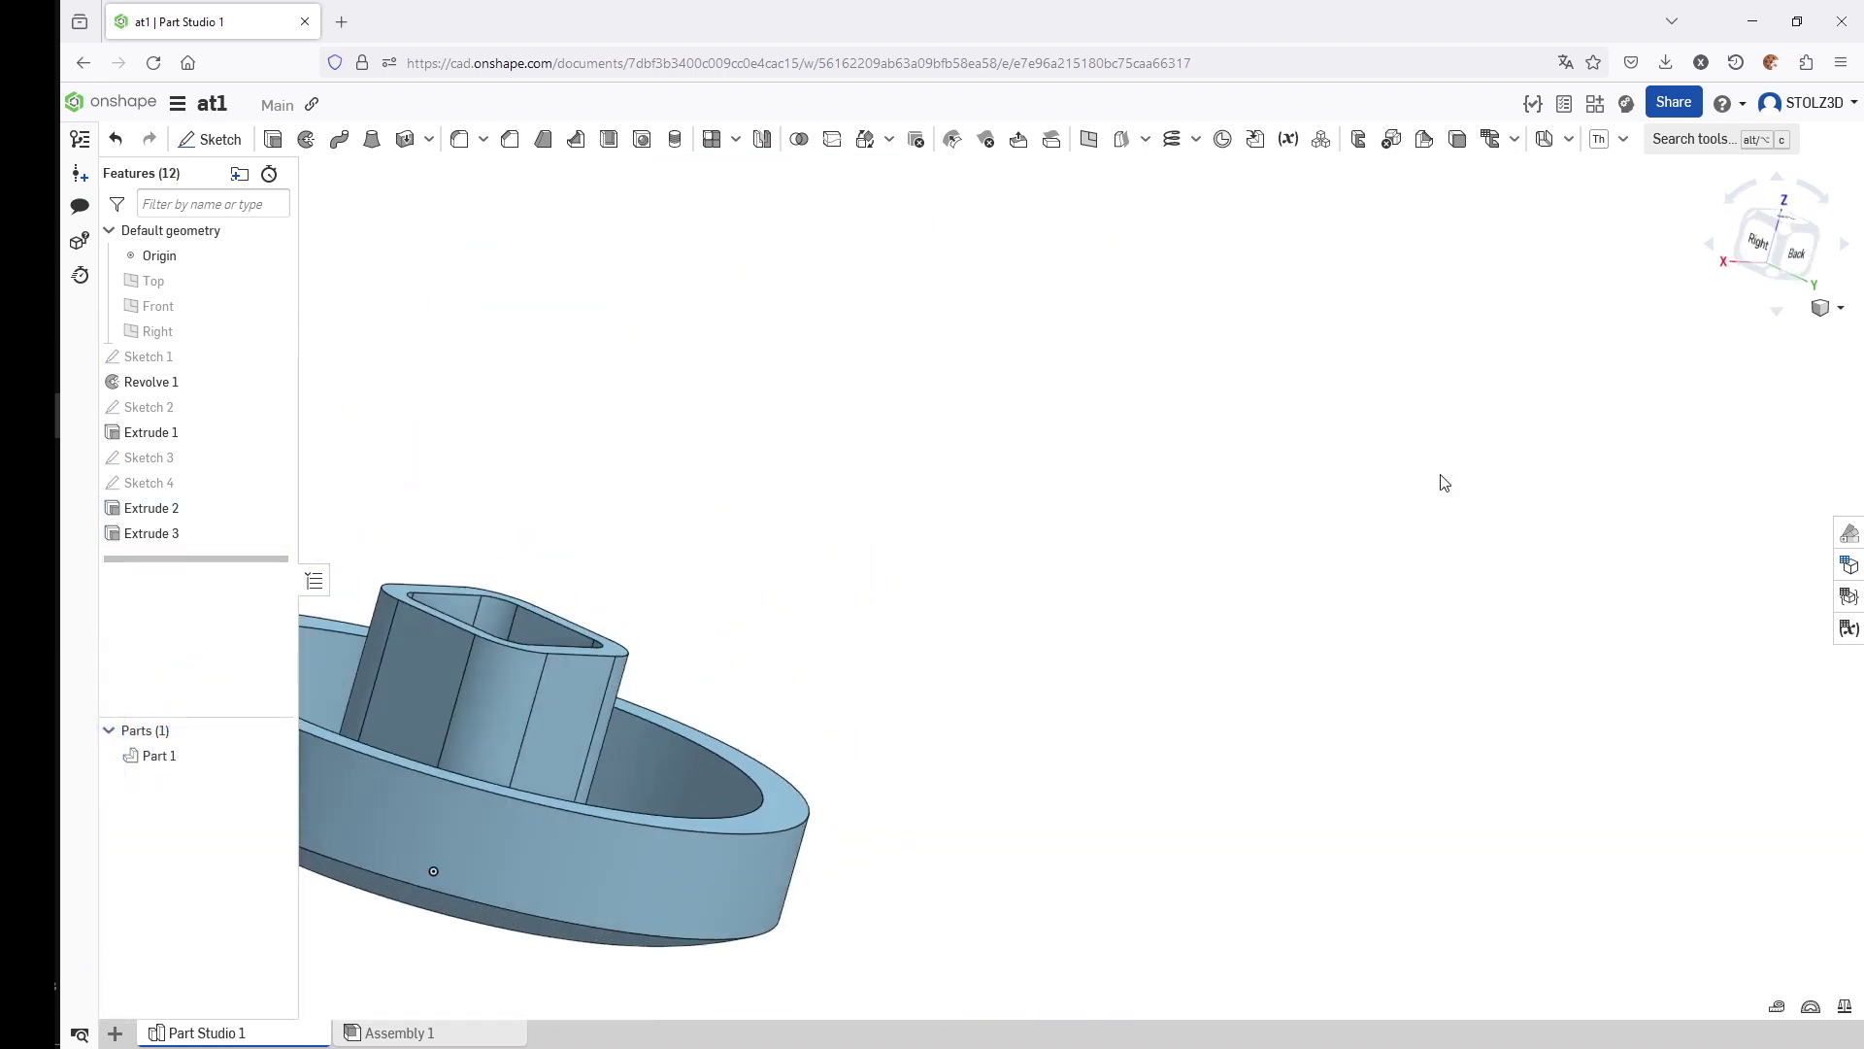
key("Up")
key("Up")
key("Up")
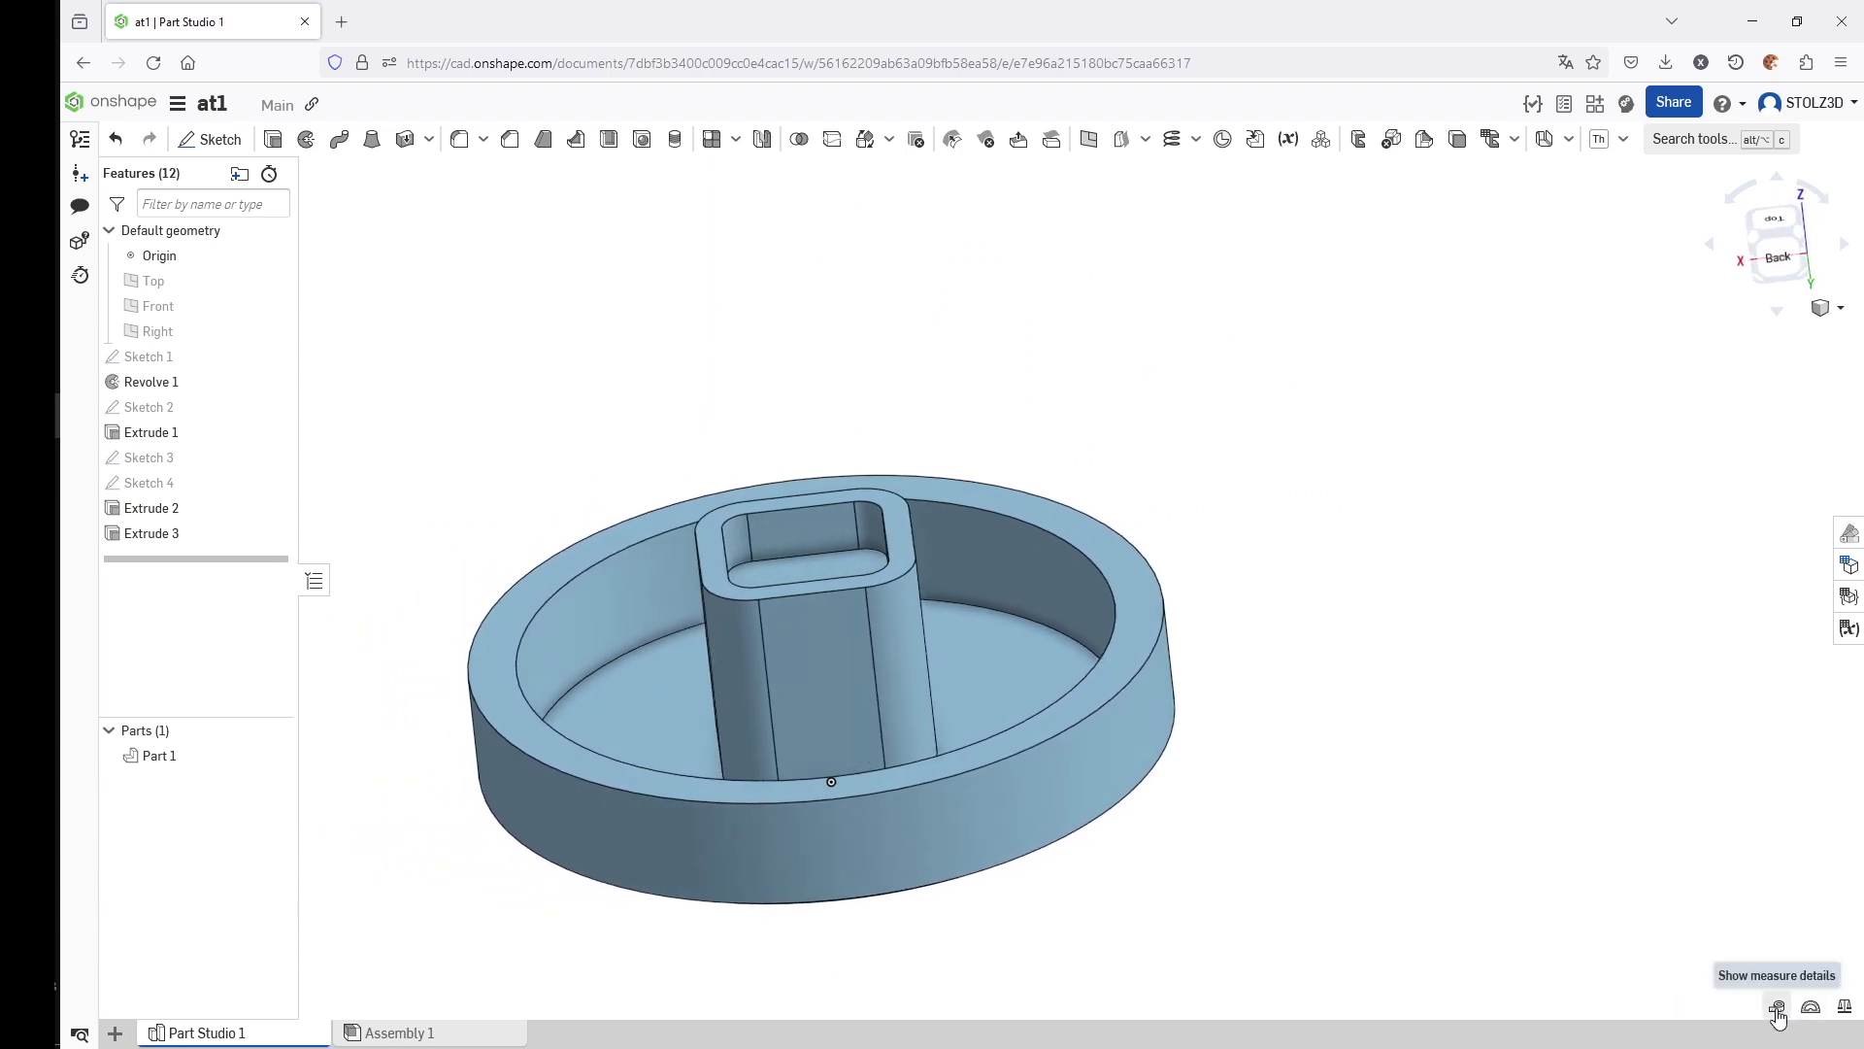
left_click(1778, 1010)
key("Up")
key("Up")
left_click(835, 575)
key("Right")
key("Right")
key("Right")
key("Right")
key("Right")
left_click(827, 664)
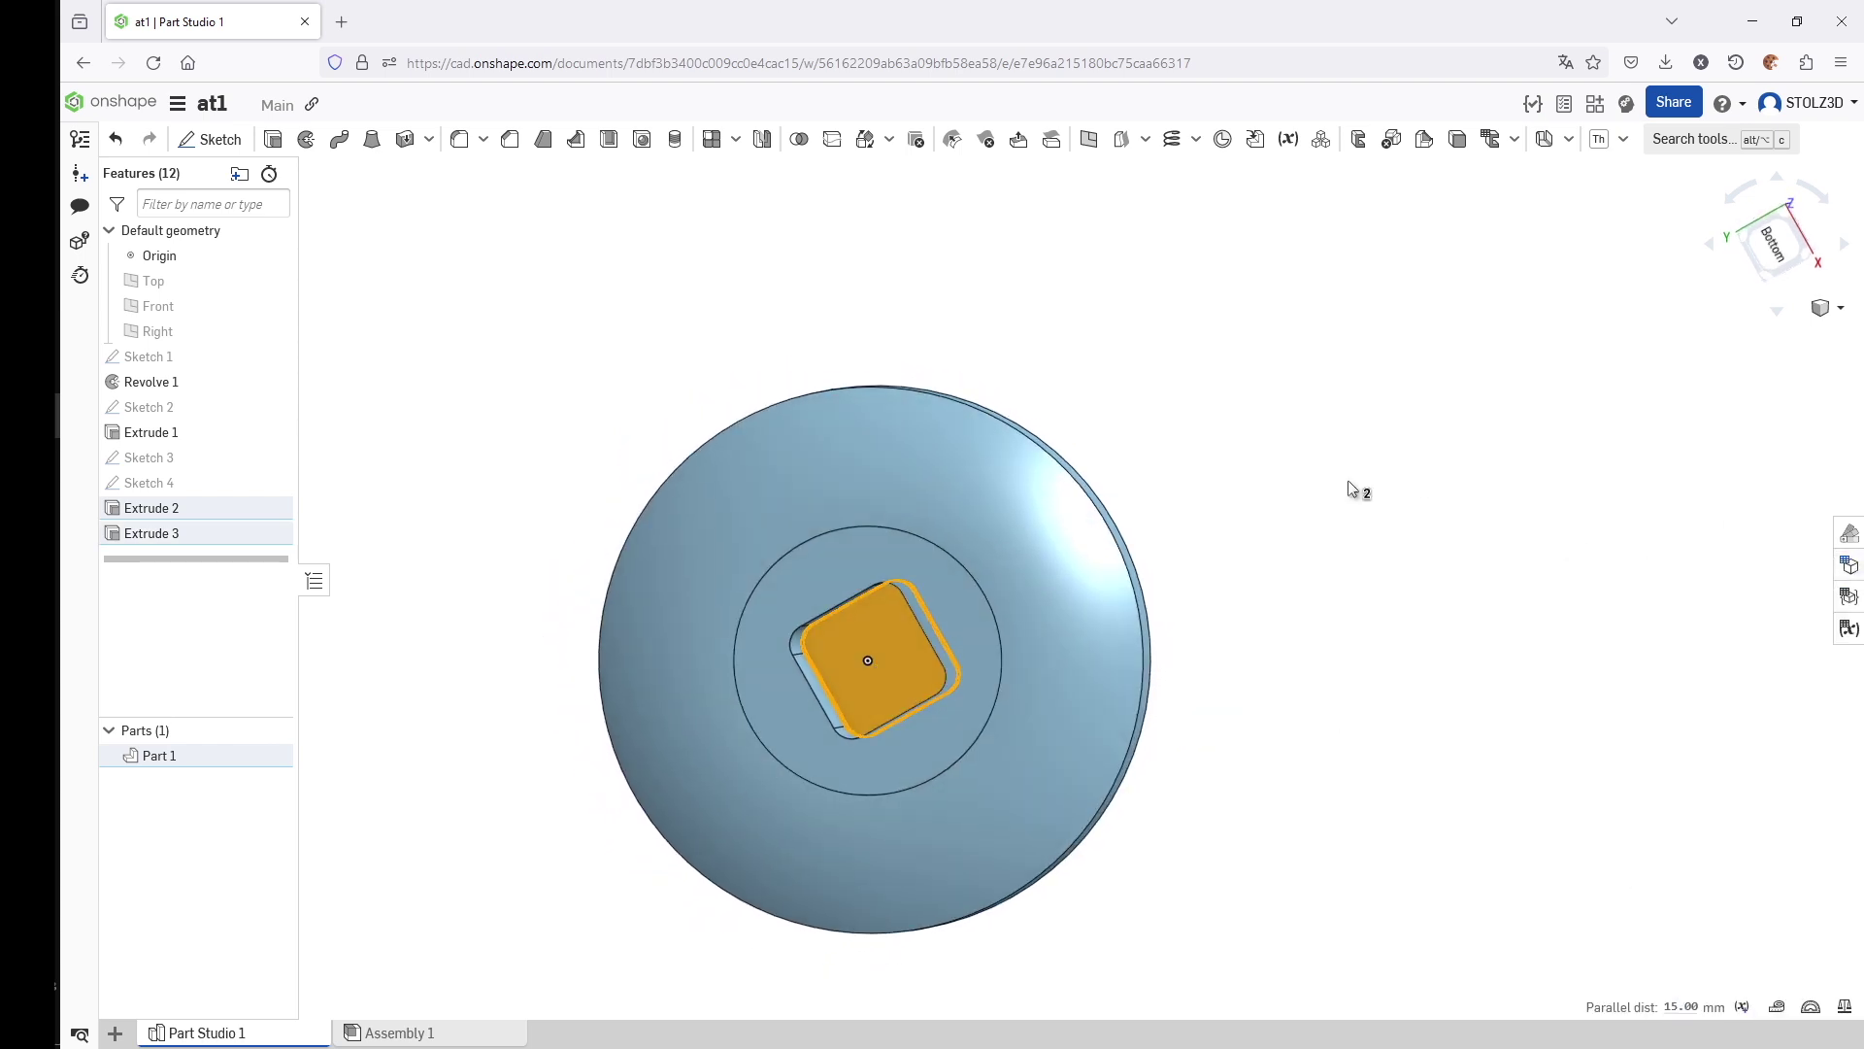
key("Escape")
key("shift+7")
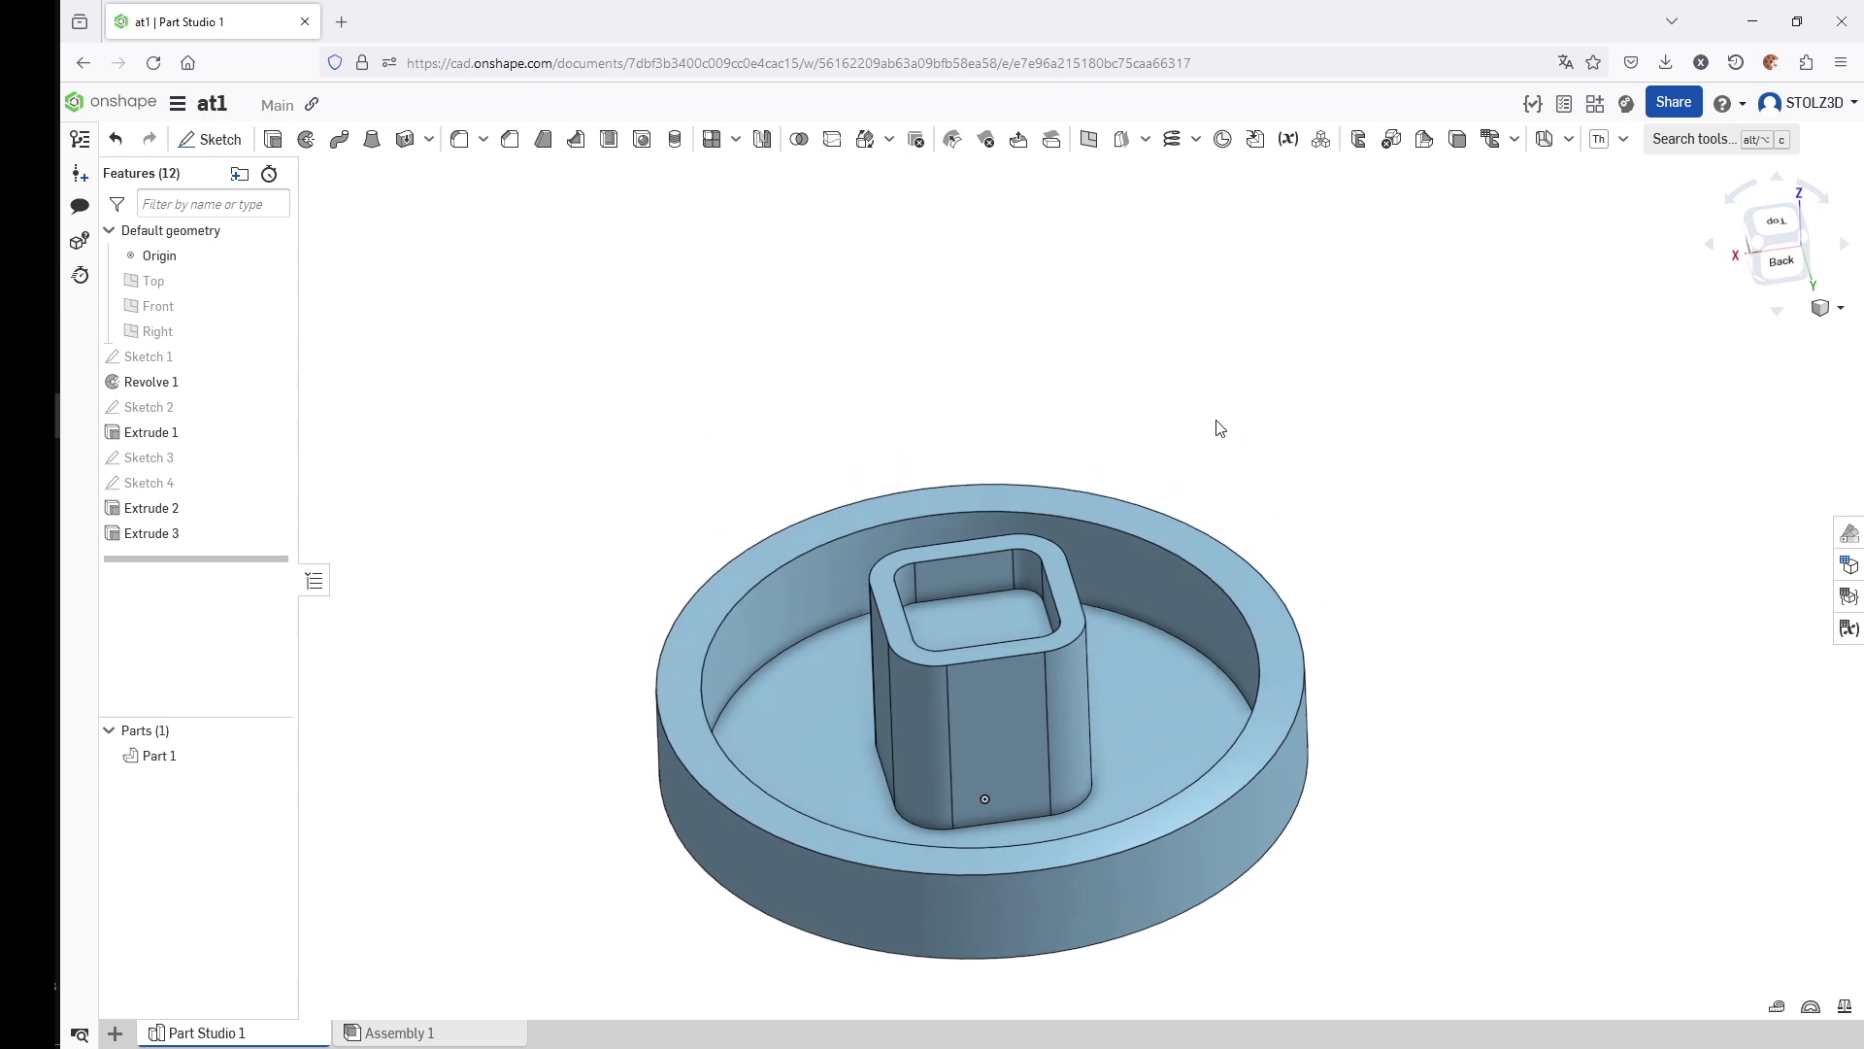
left_click(459, 139)
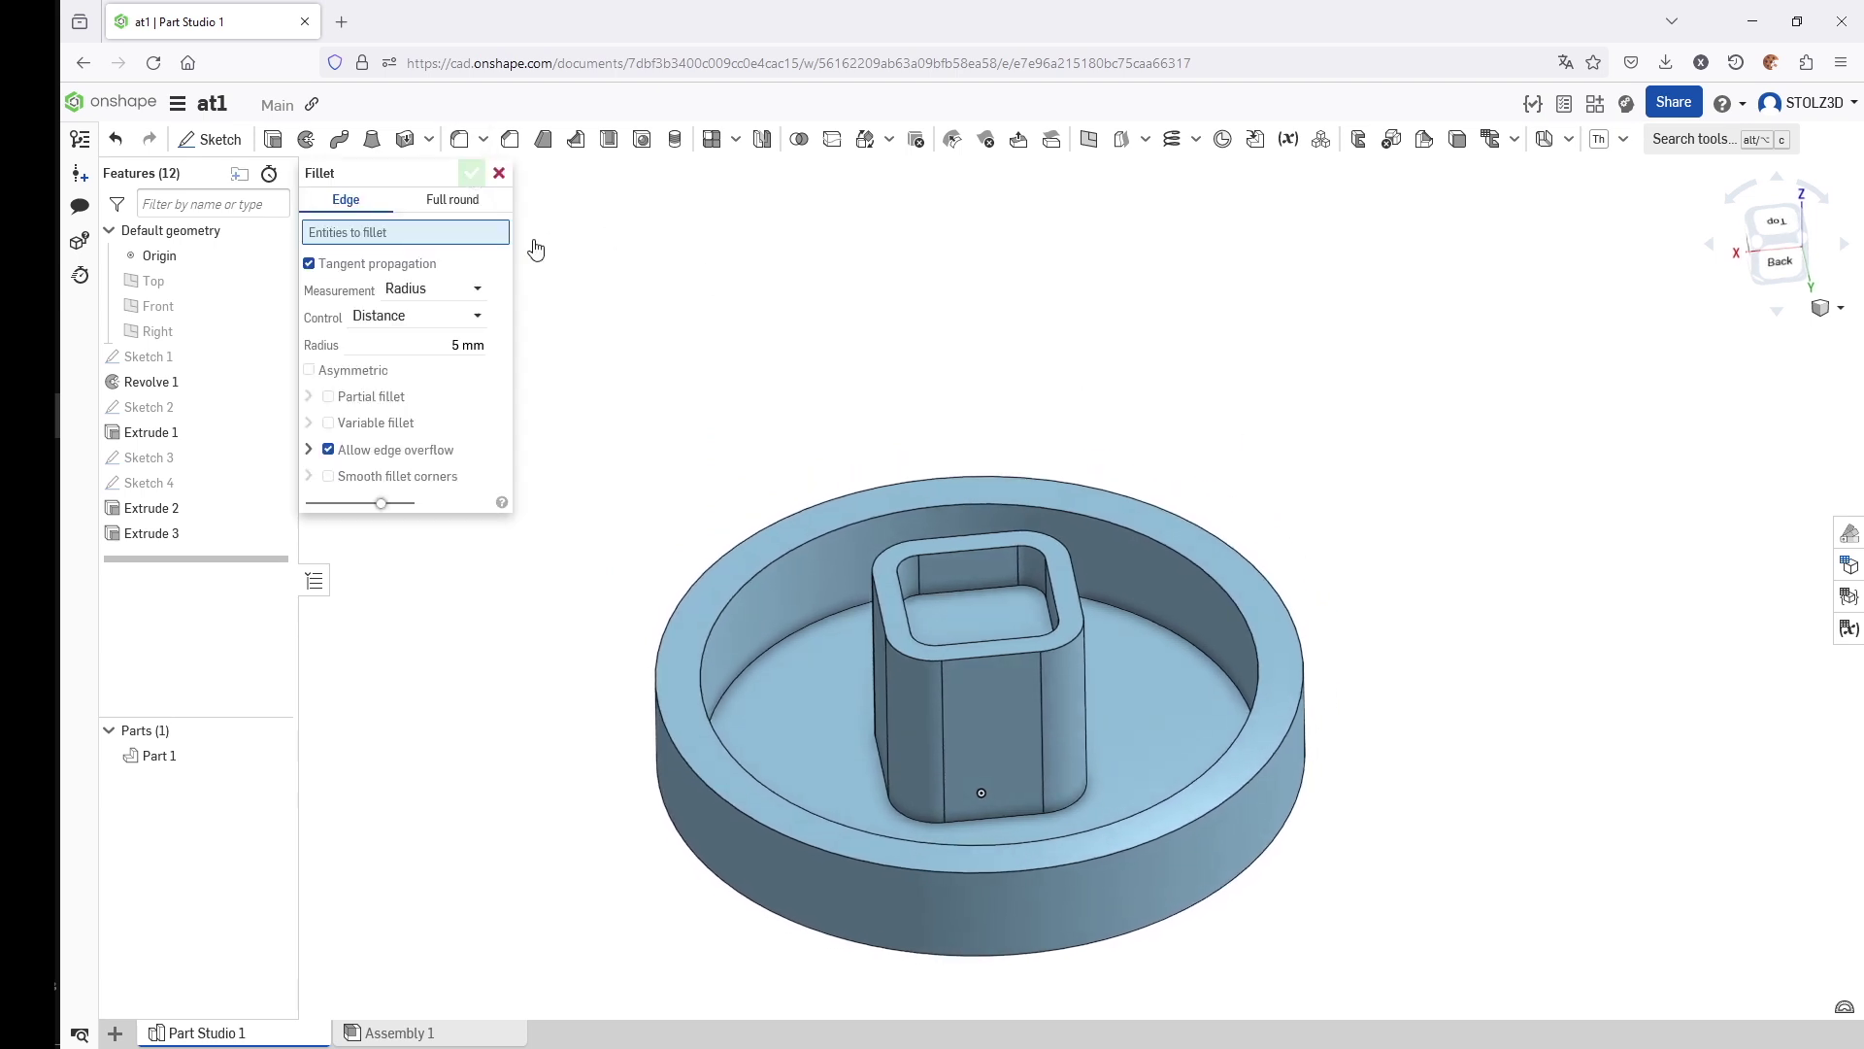
left_click(769, 650)
left_click(467, 362)
key("Return")
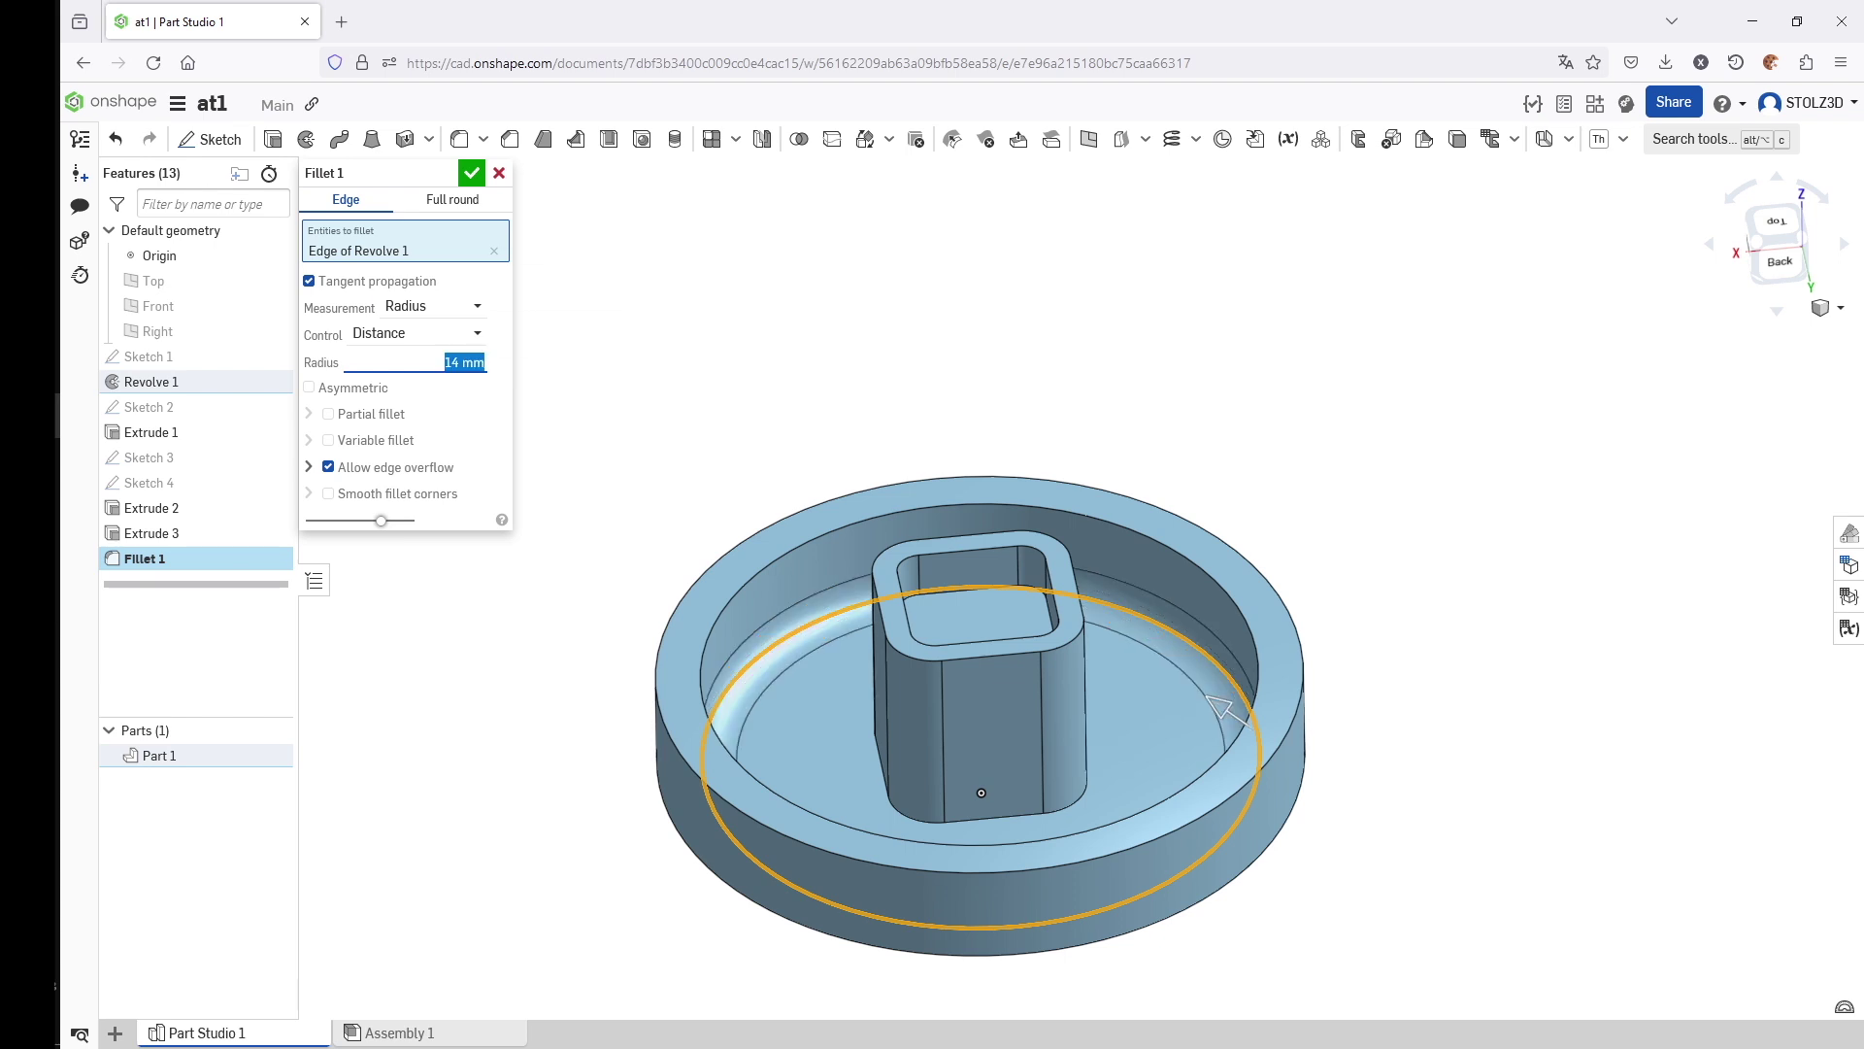
left_click(472, 174)
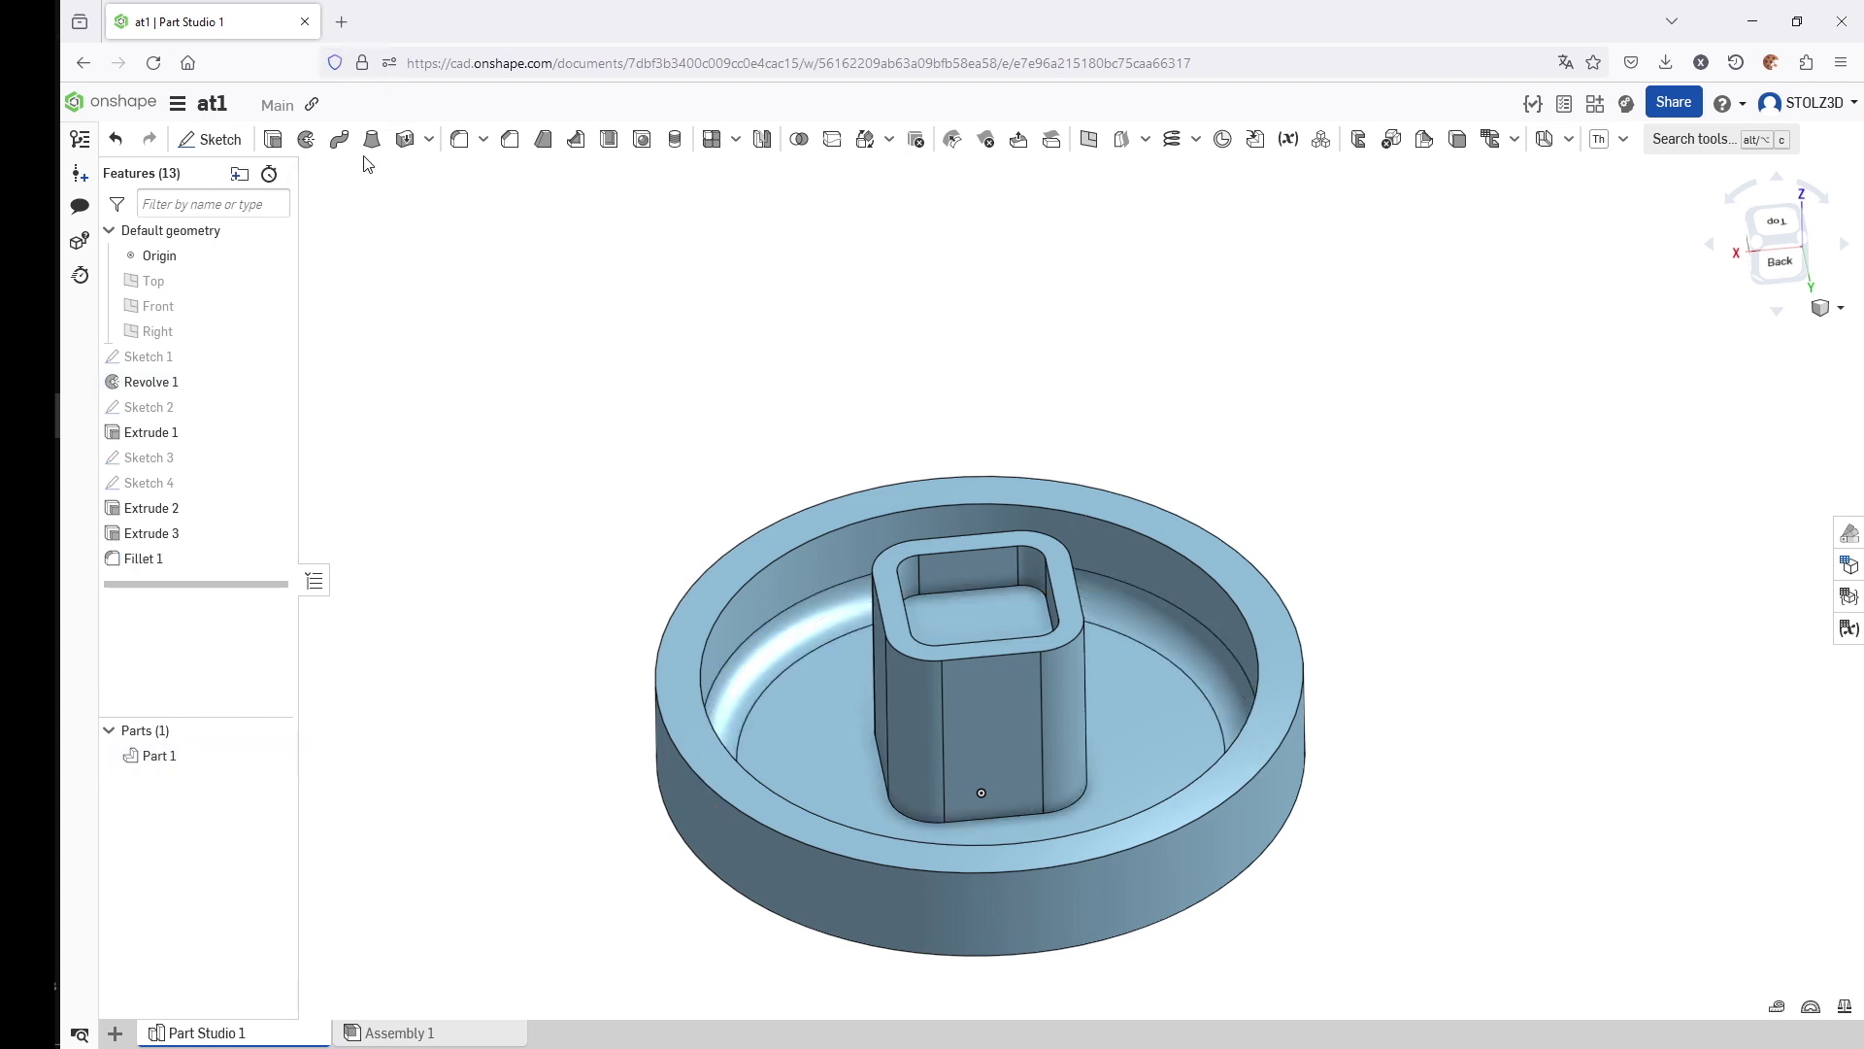
left_click(474, 143)
left_click(667, 622)
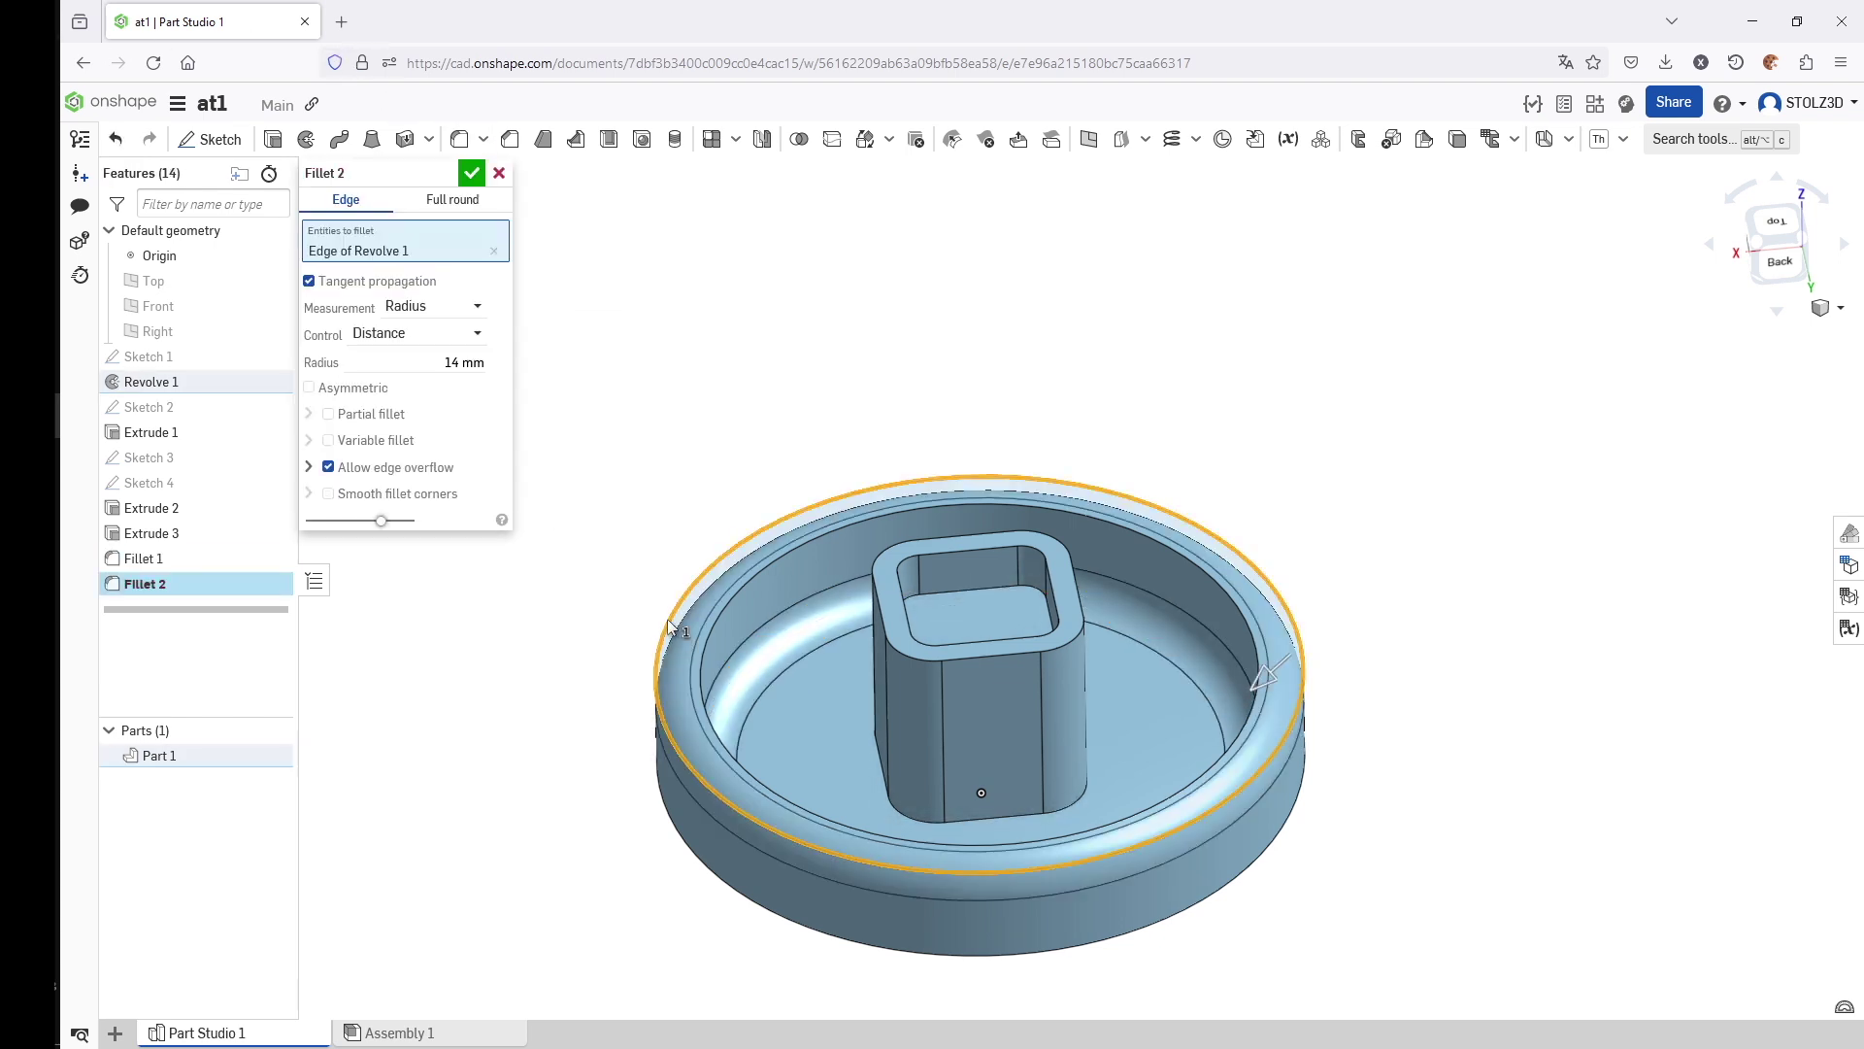
left_click(480, 363)
type("5")
key("Return")
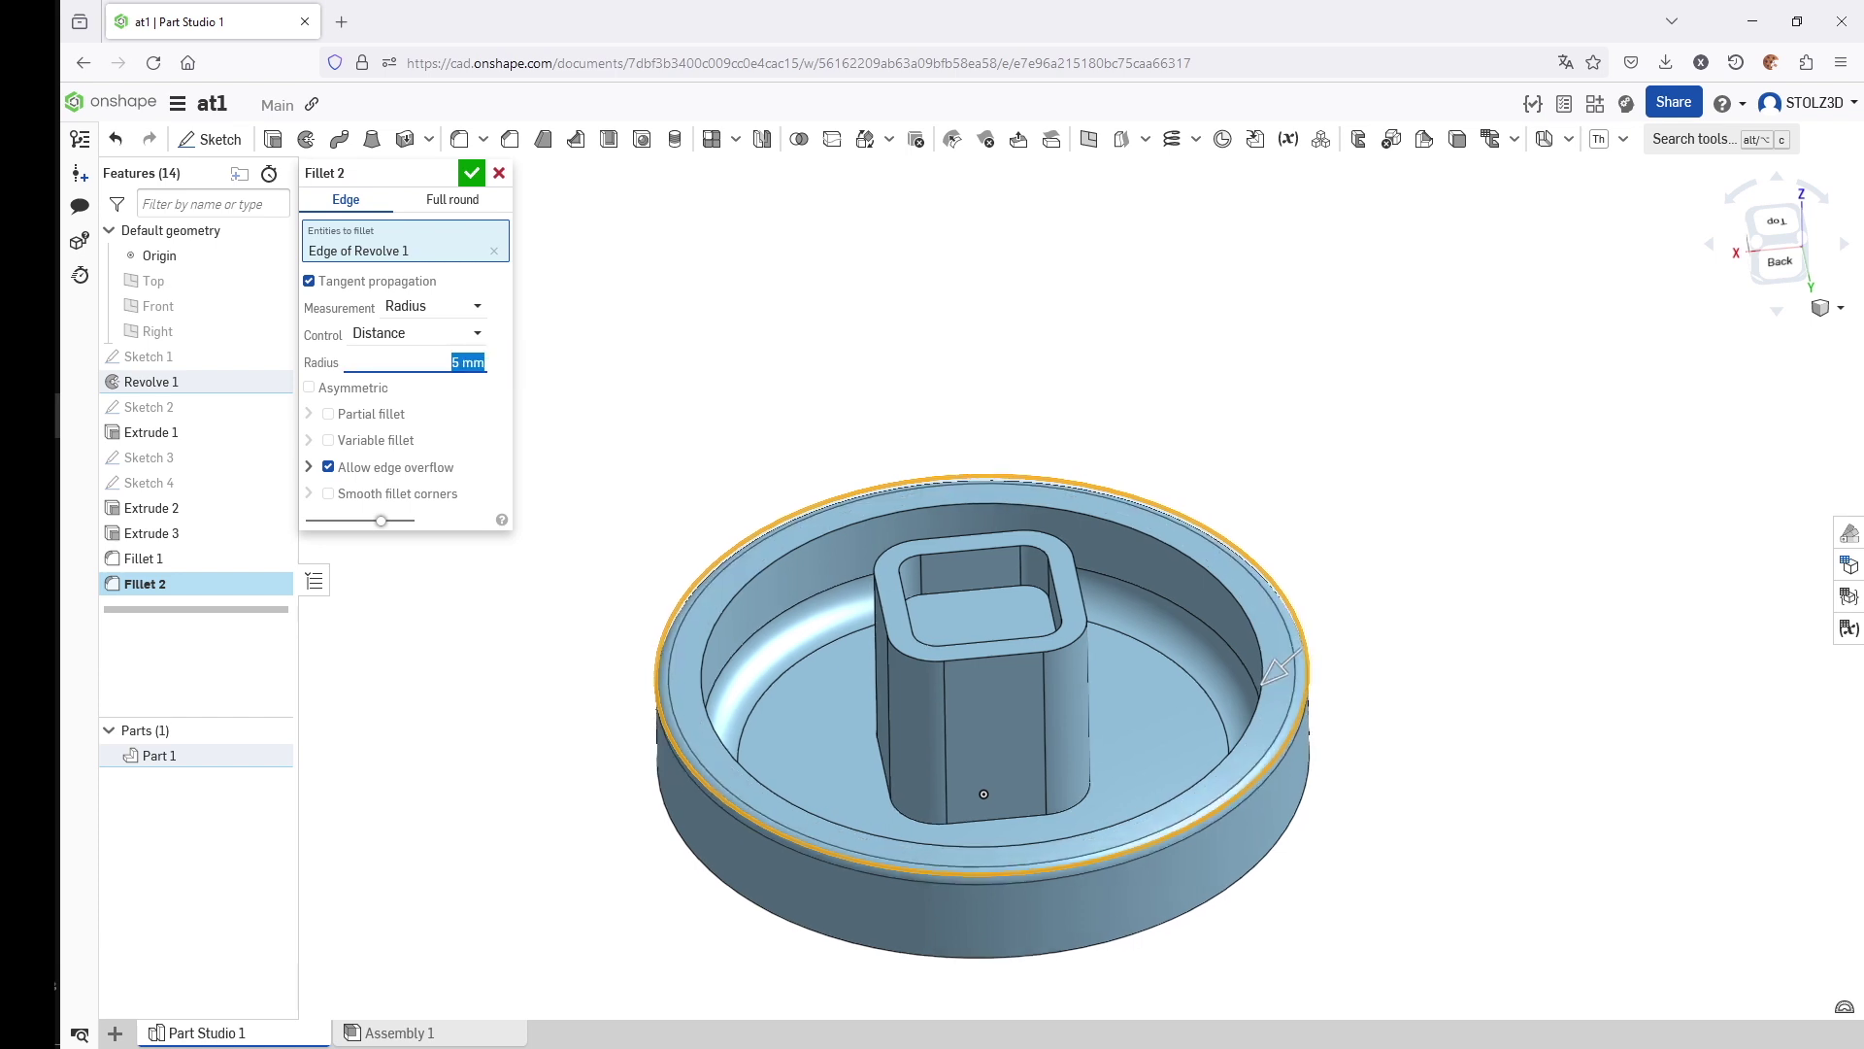
left_click(474, 173)
right_click_drag(509, 230, 957, 684)
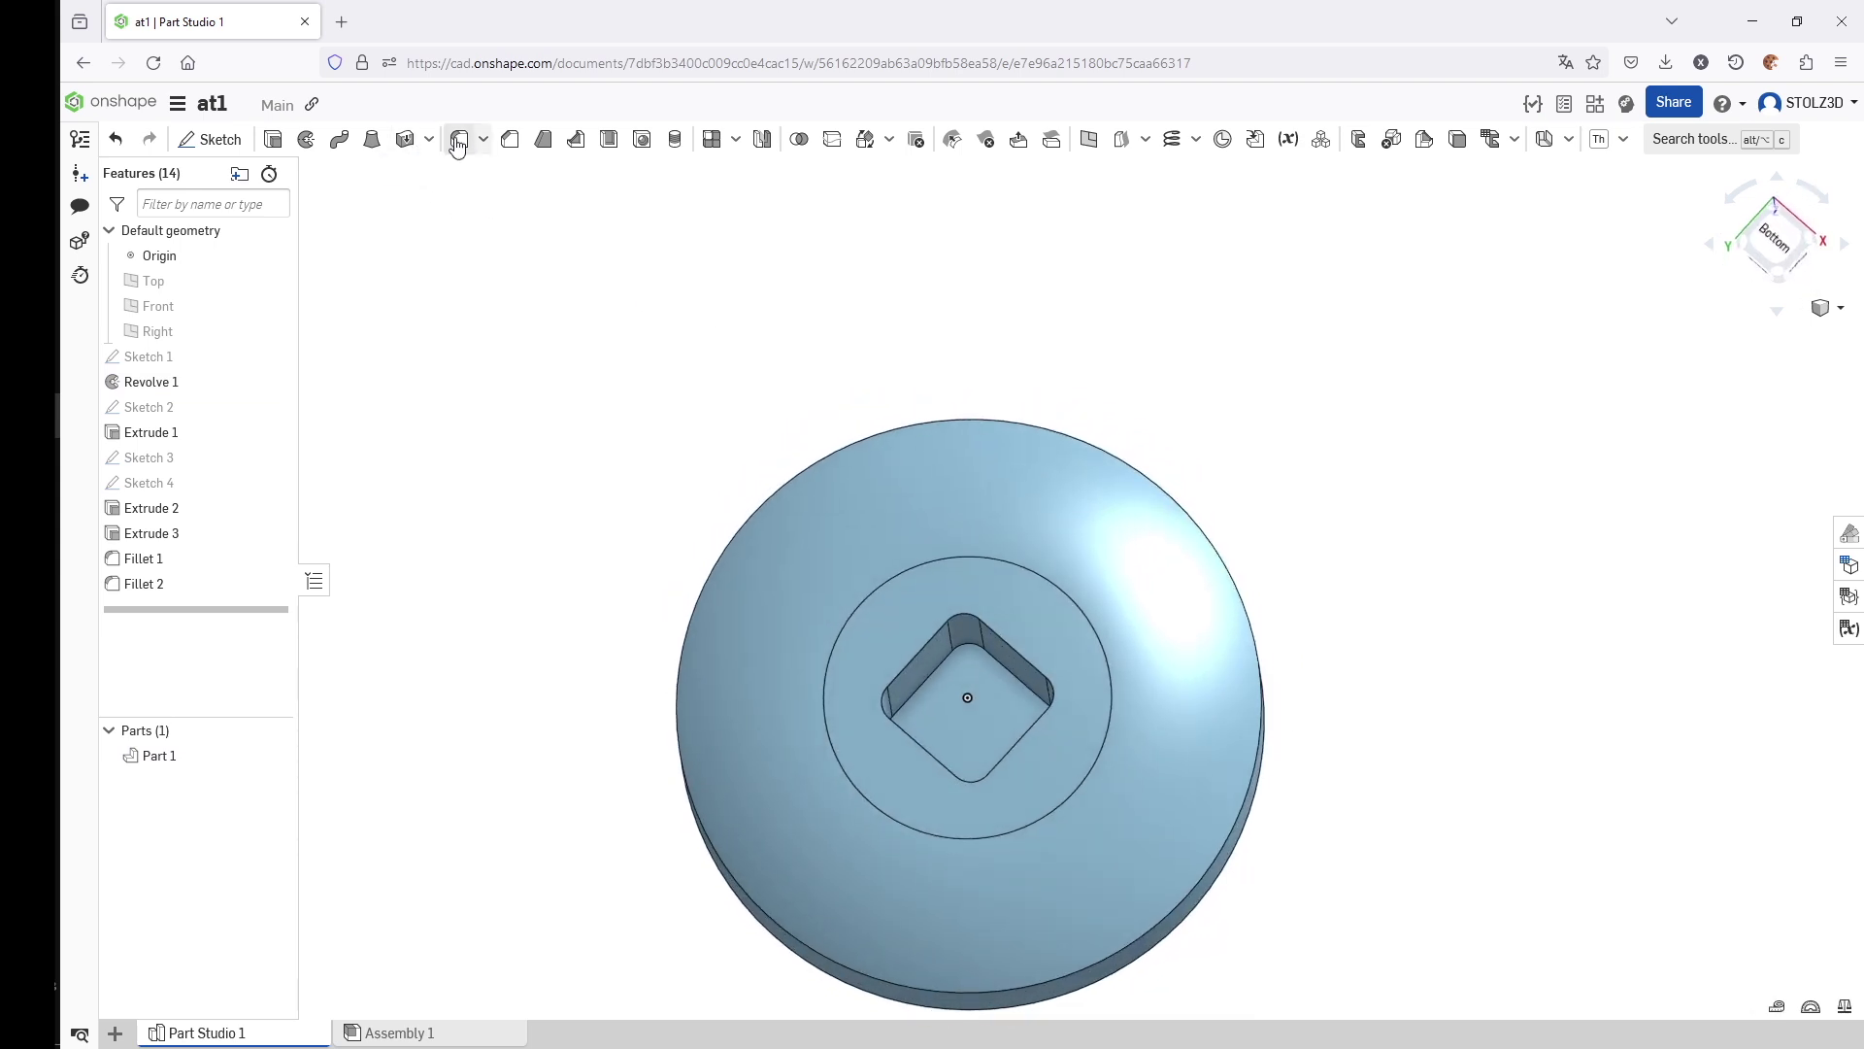
left_click(459, 139)
left_click(971, 697)
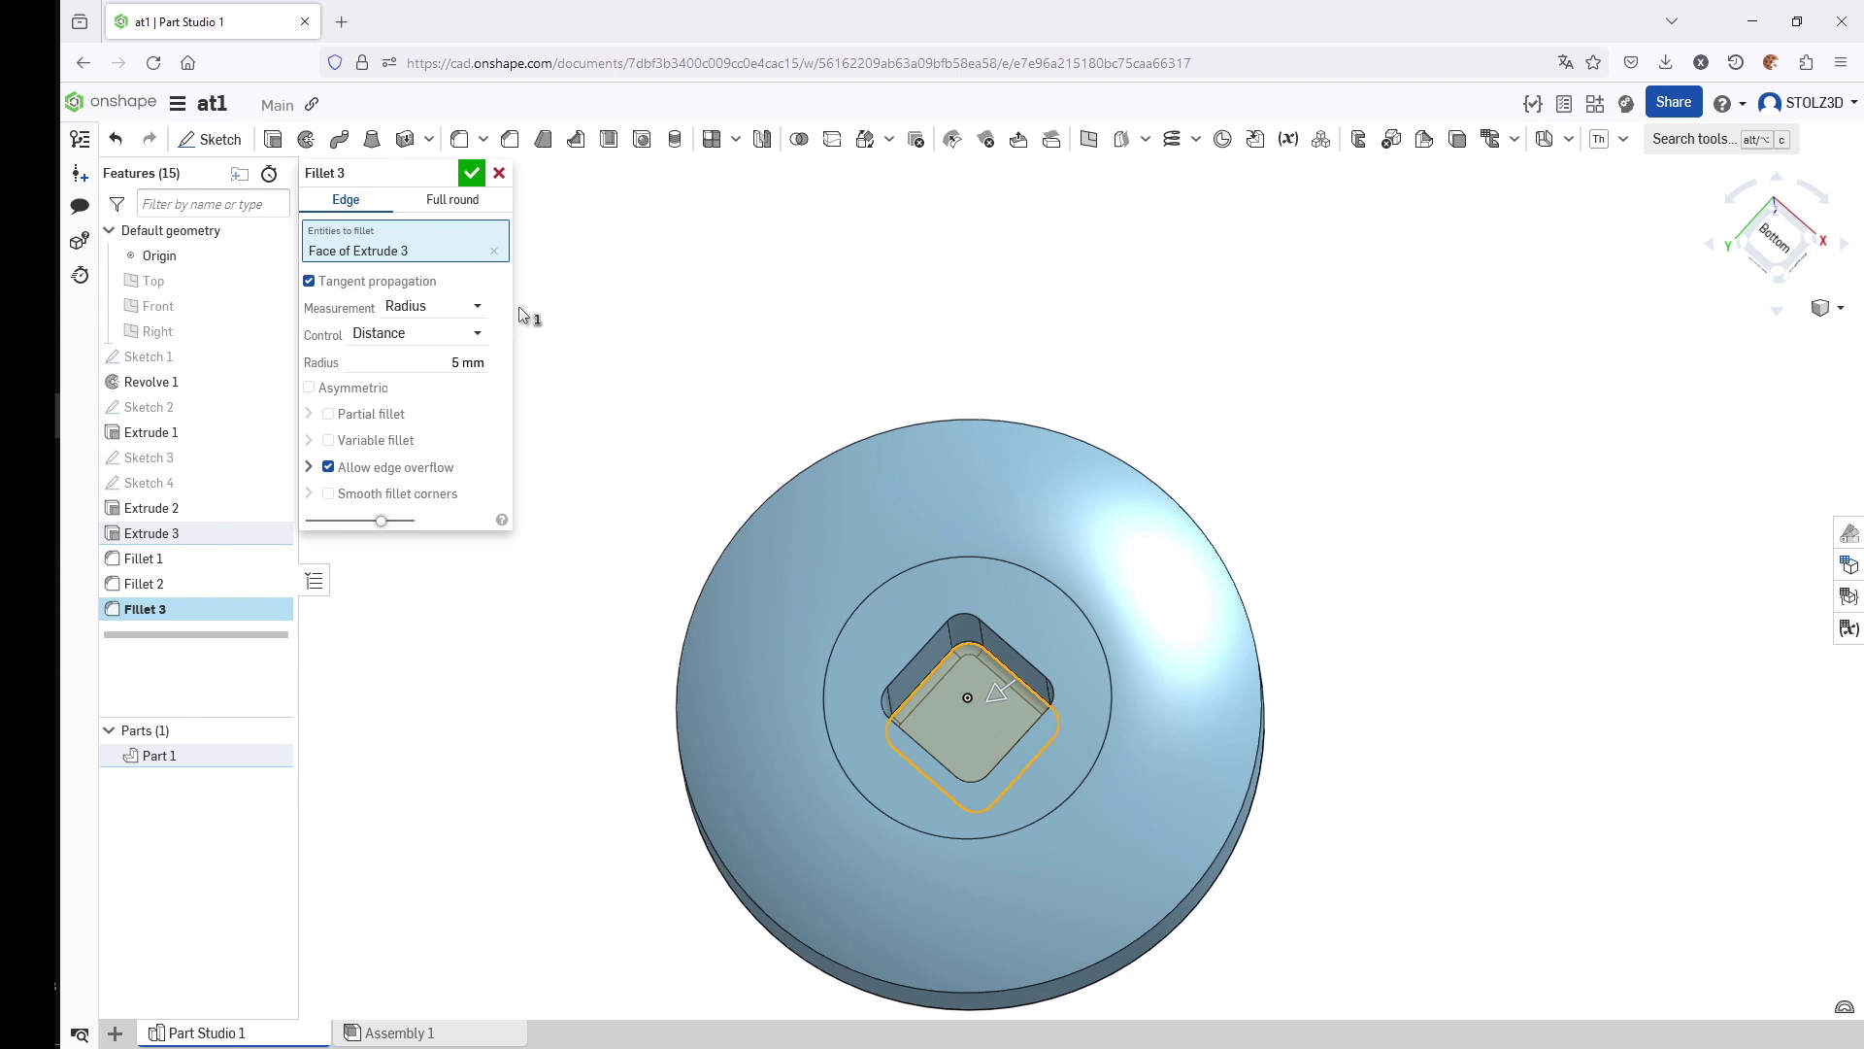
left_click(472, 173)
right_click_drag(472, 175, 668, 287)
scroll(738, 583, "up", 3)
left_click(459, 139)
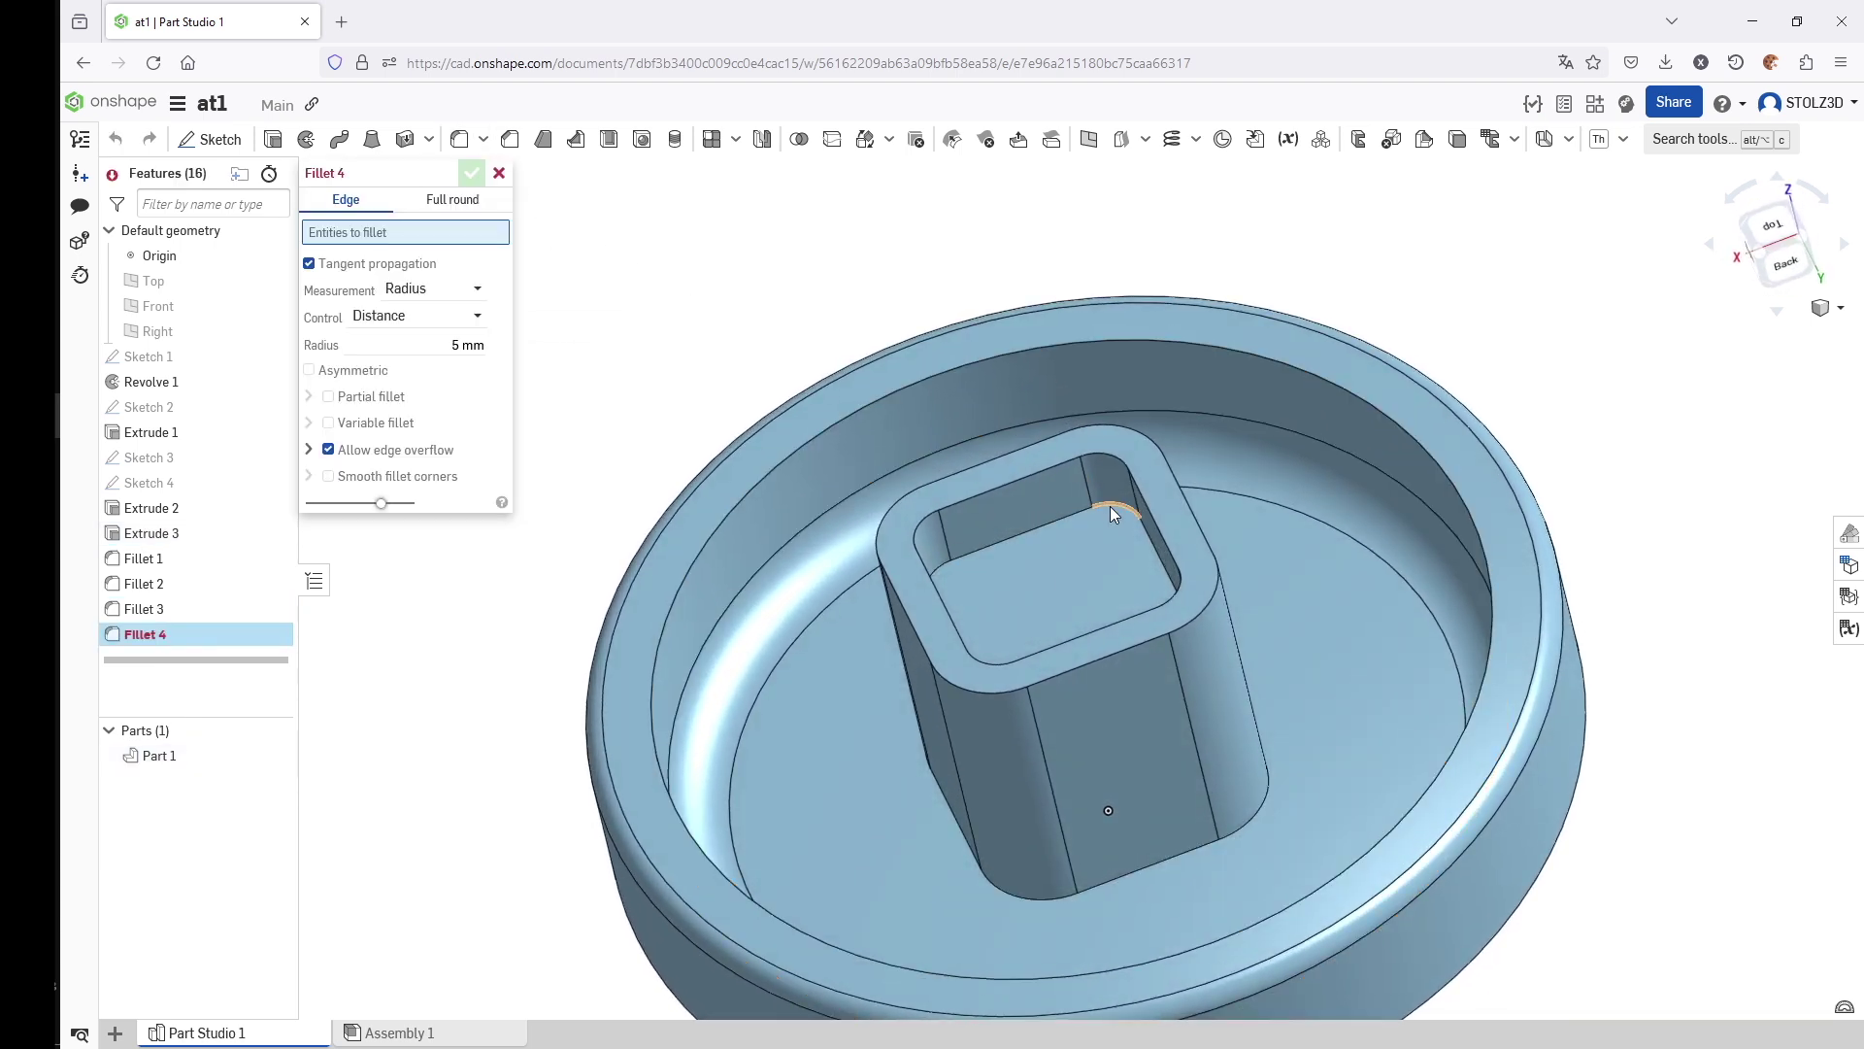
left_click(1117, 548)
left_click(472, 362)
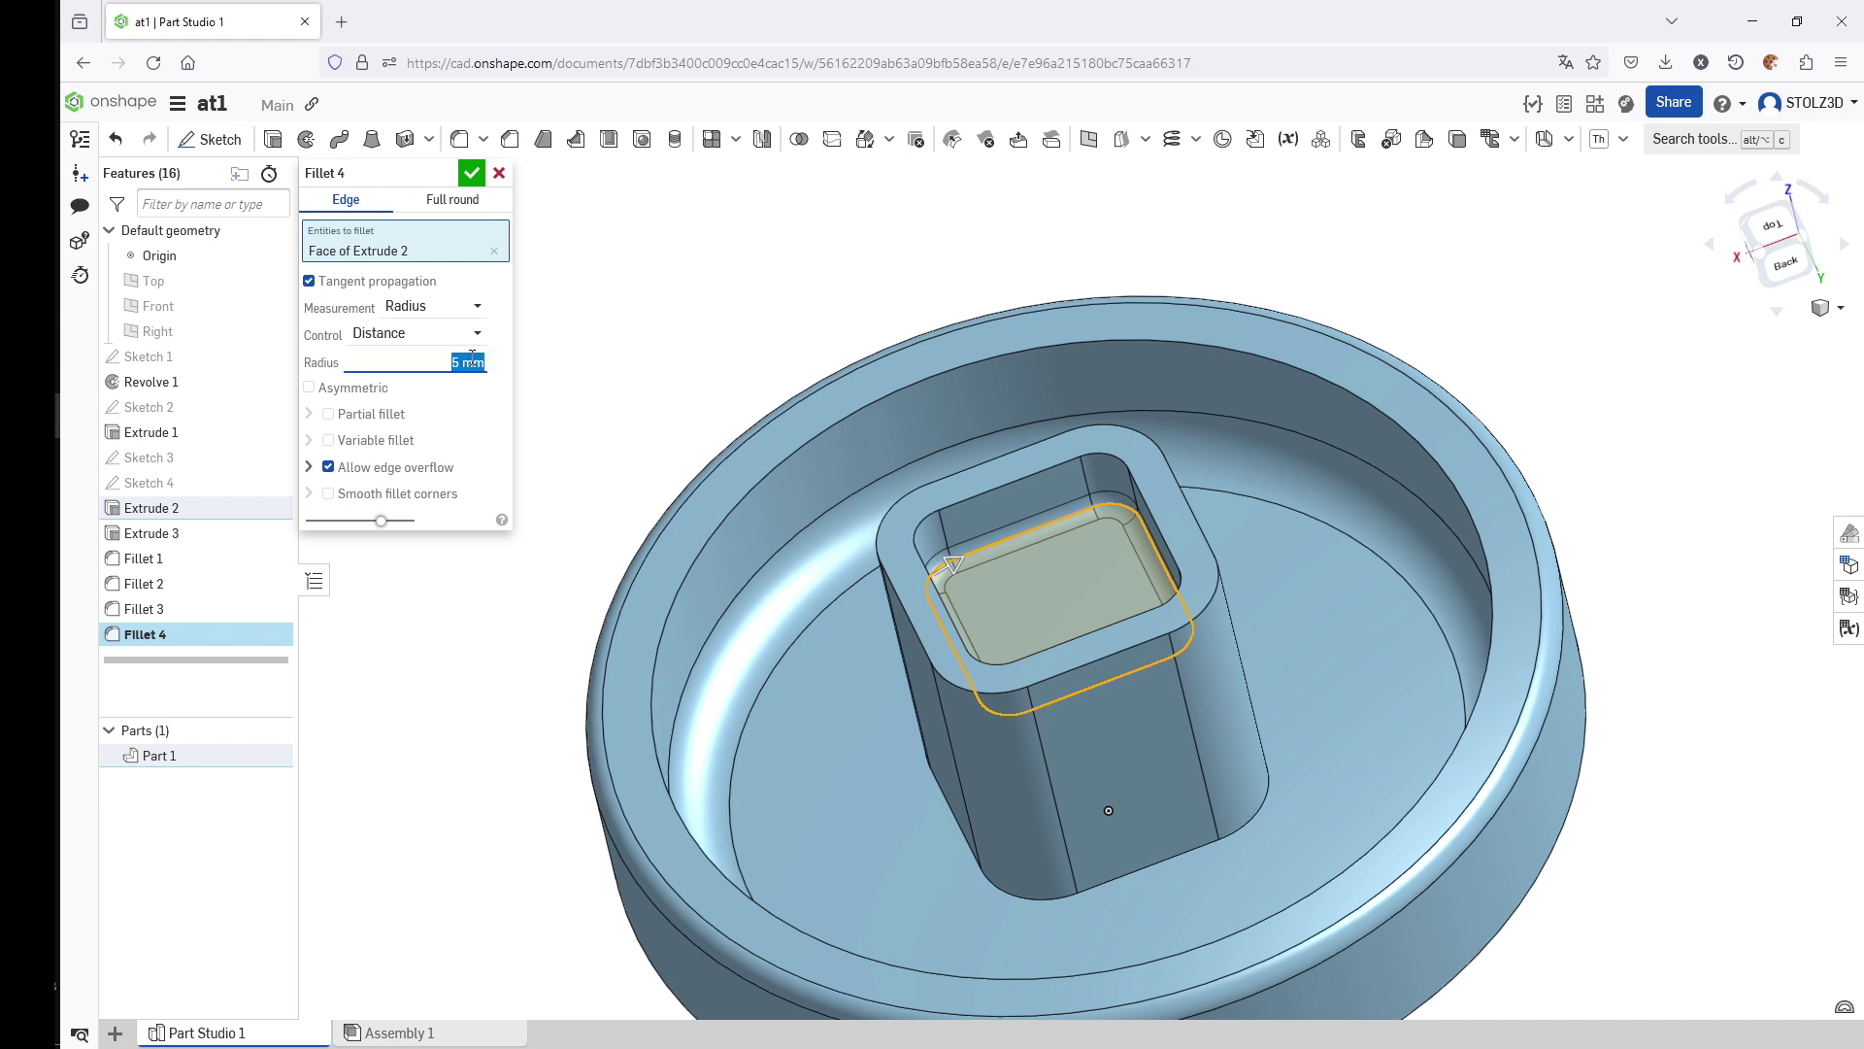
left_click(471, 173)
right_click_drag(525, 224, 1465, 310)
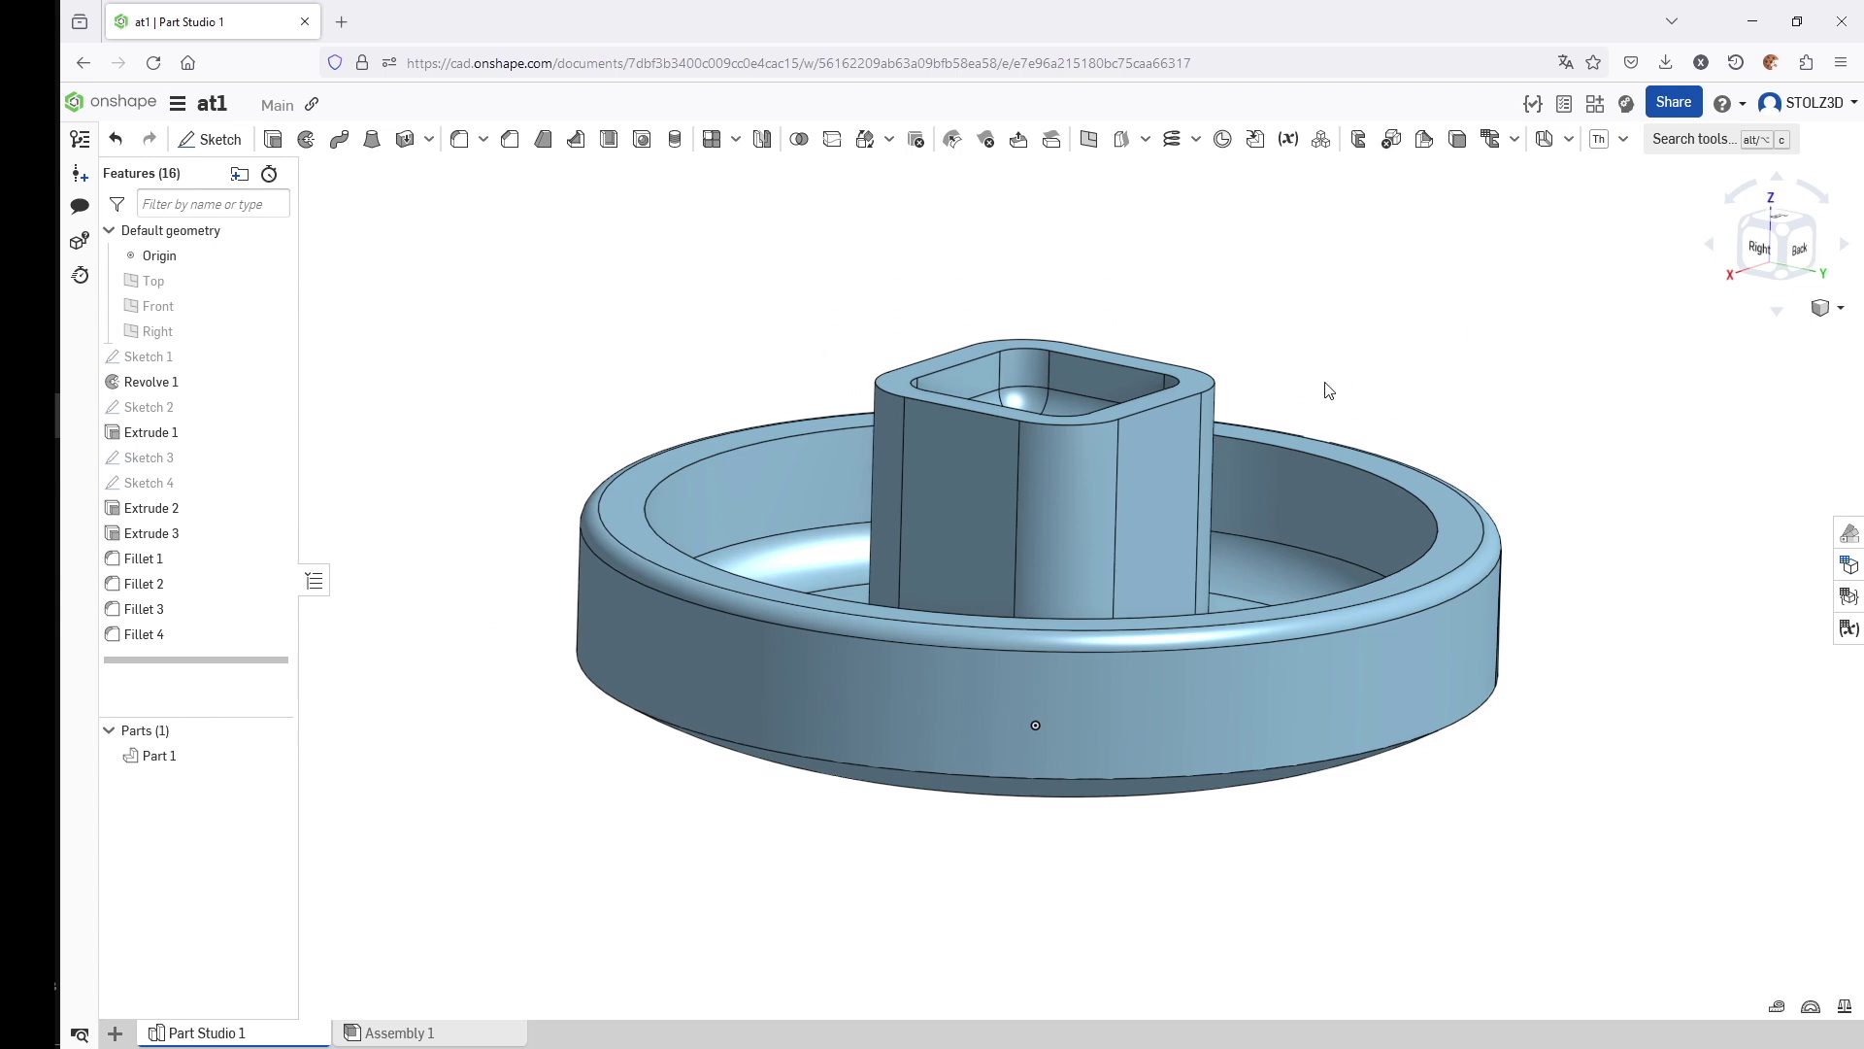
right_click_drag(1278, 419, 1047, 602)
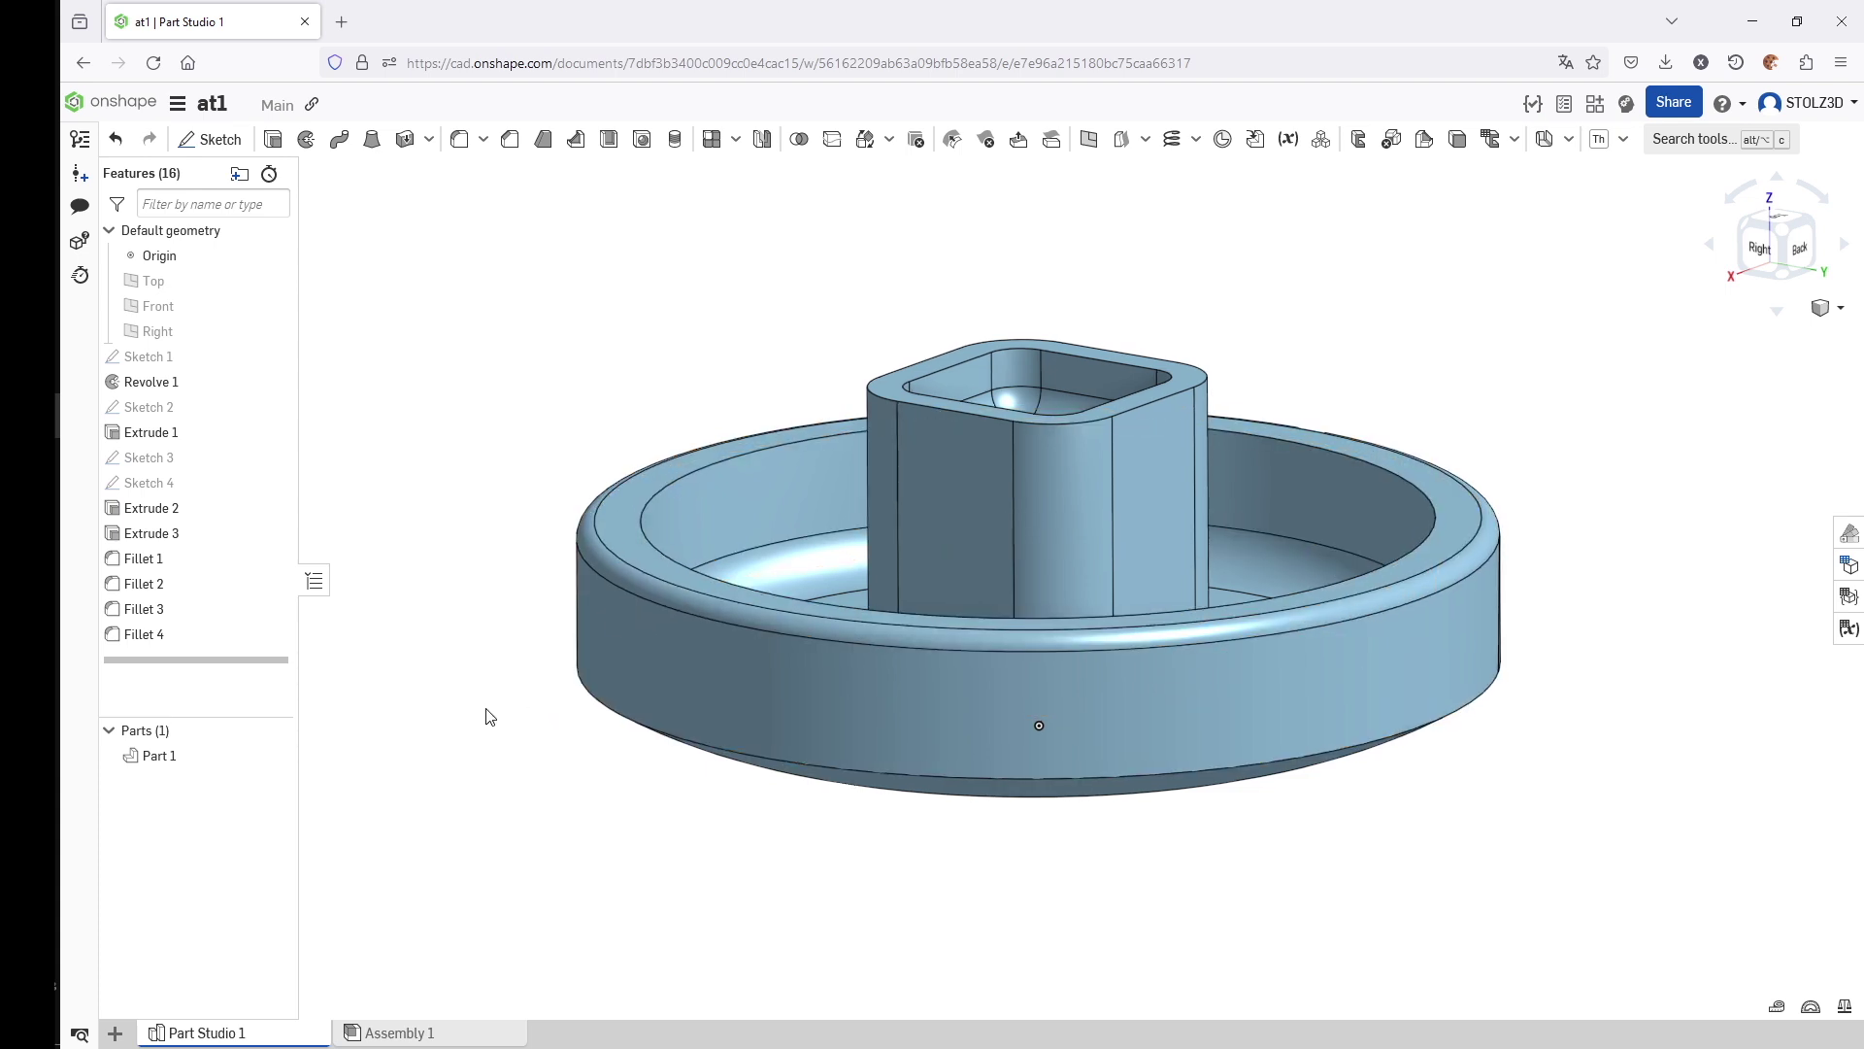
key("f")
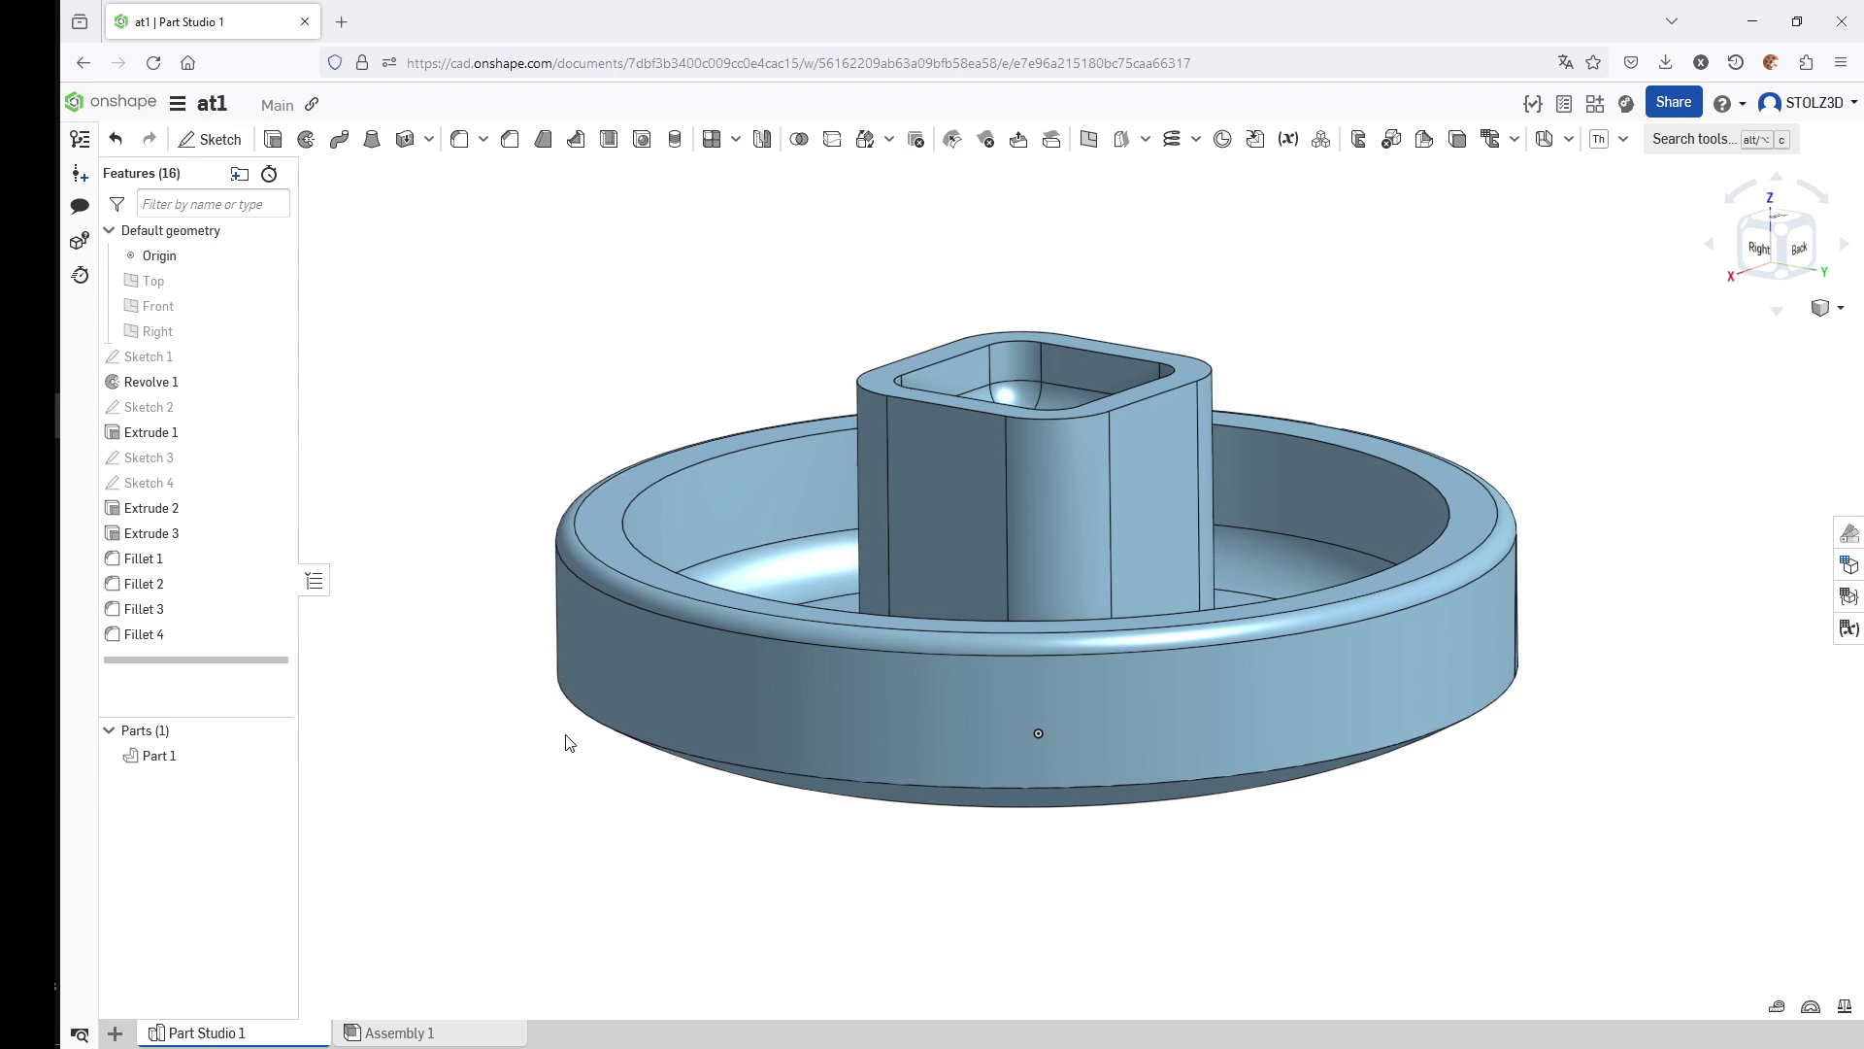
- Create Plane 1 tangent to the tray's outer rim face
left_click(1086, 149)
left_click(699, 674)
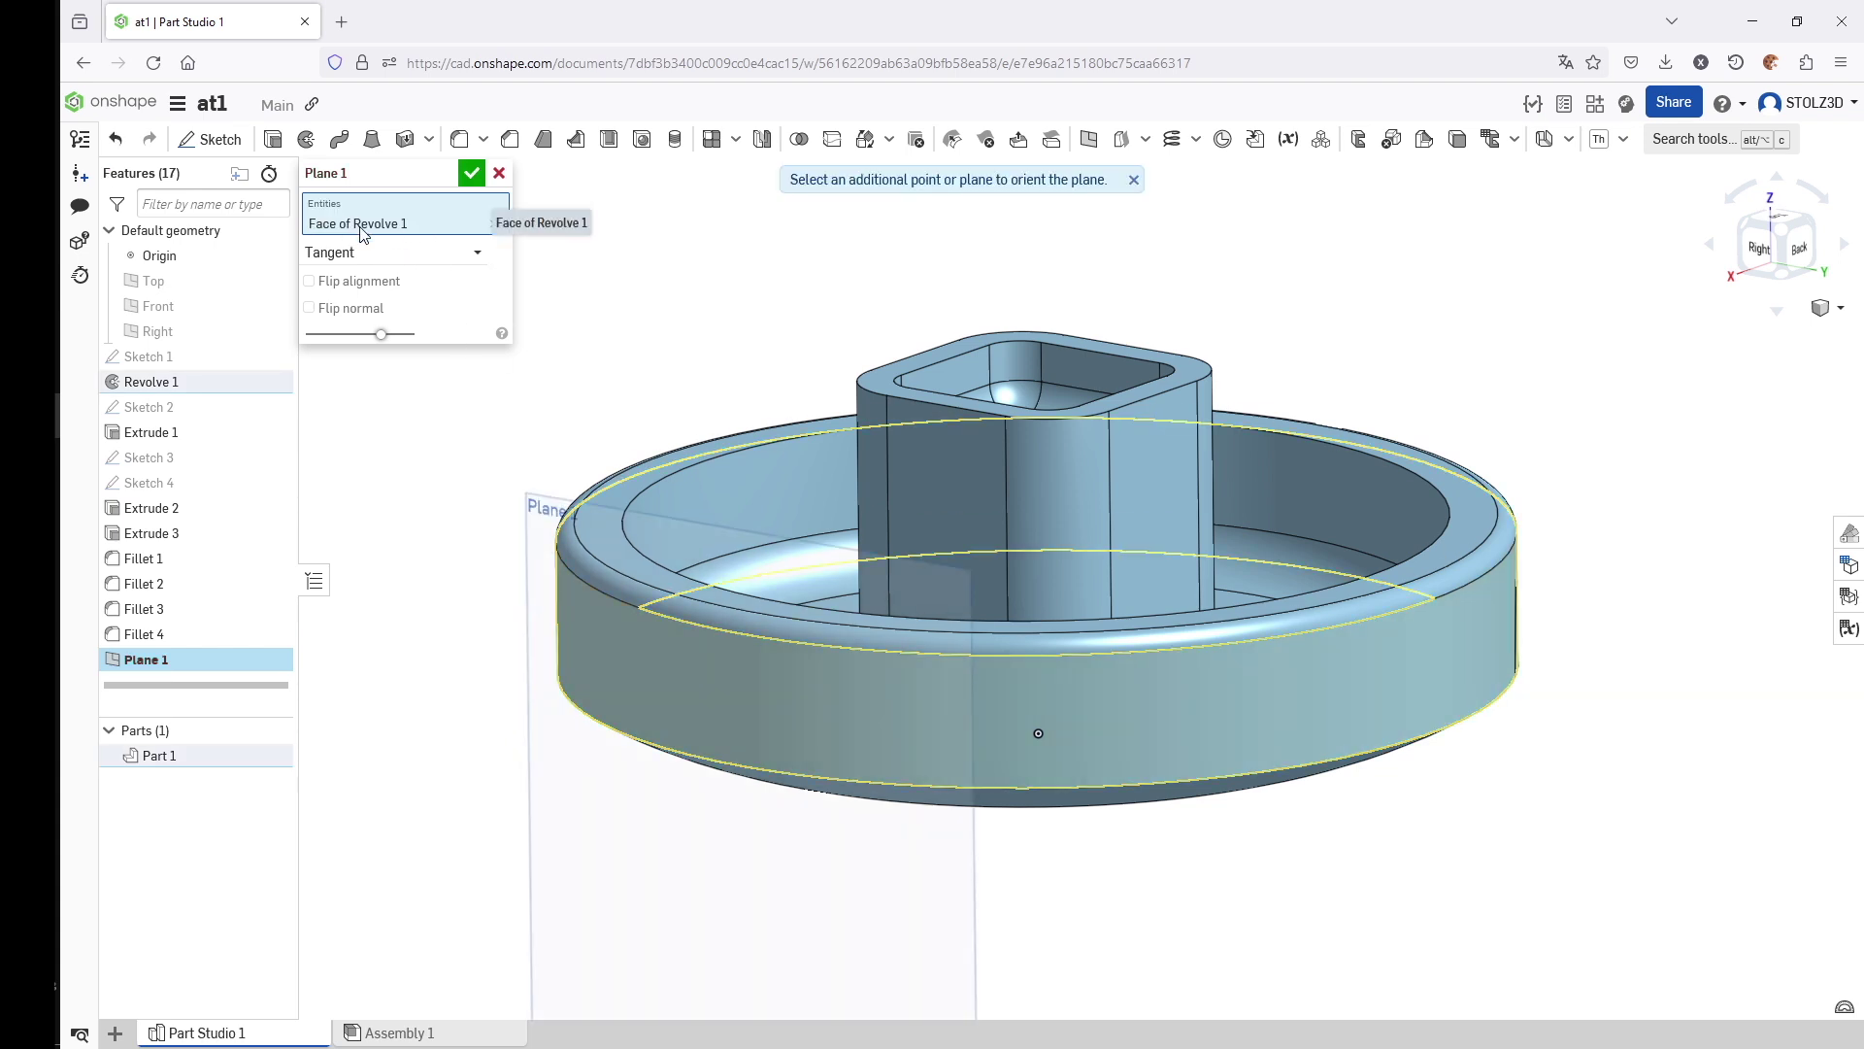
left_click(472, 173)
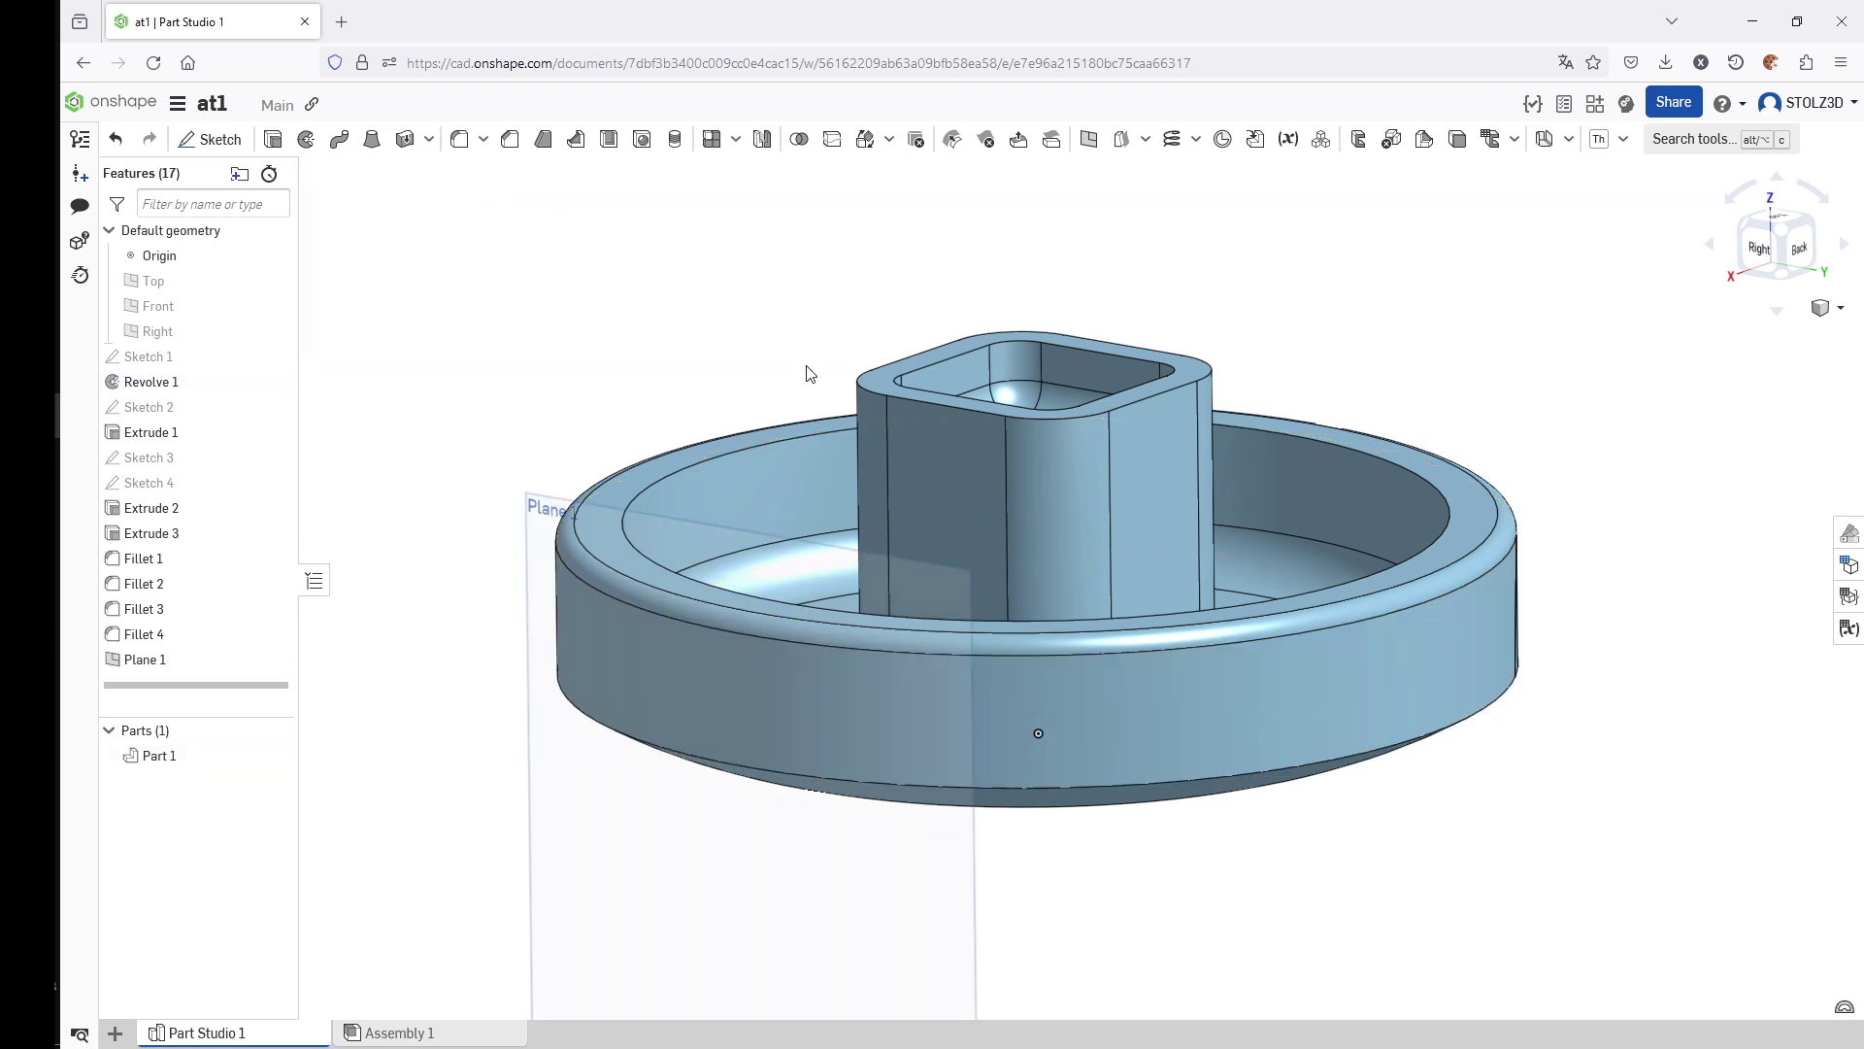
right_click_drag(882, 443, 1258, 639)
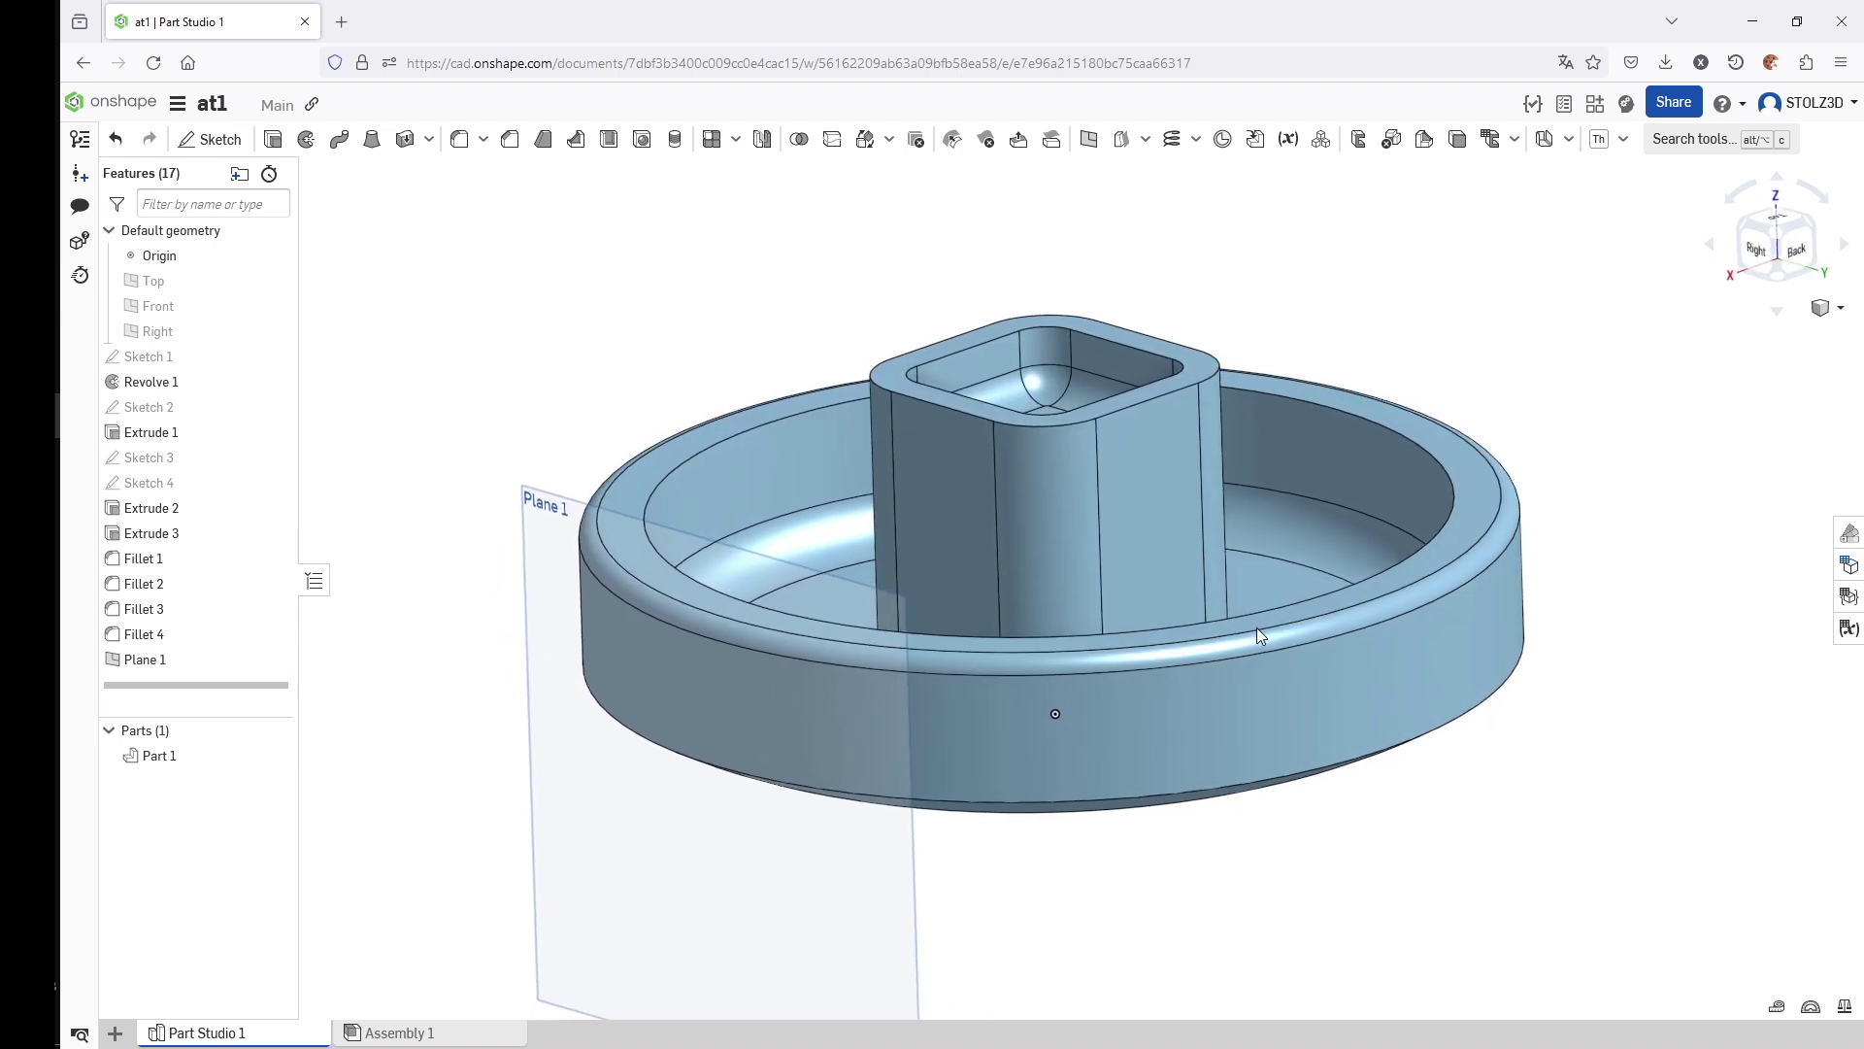
left_click(1383, 445)
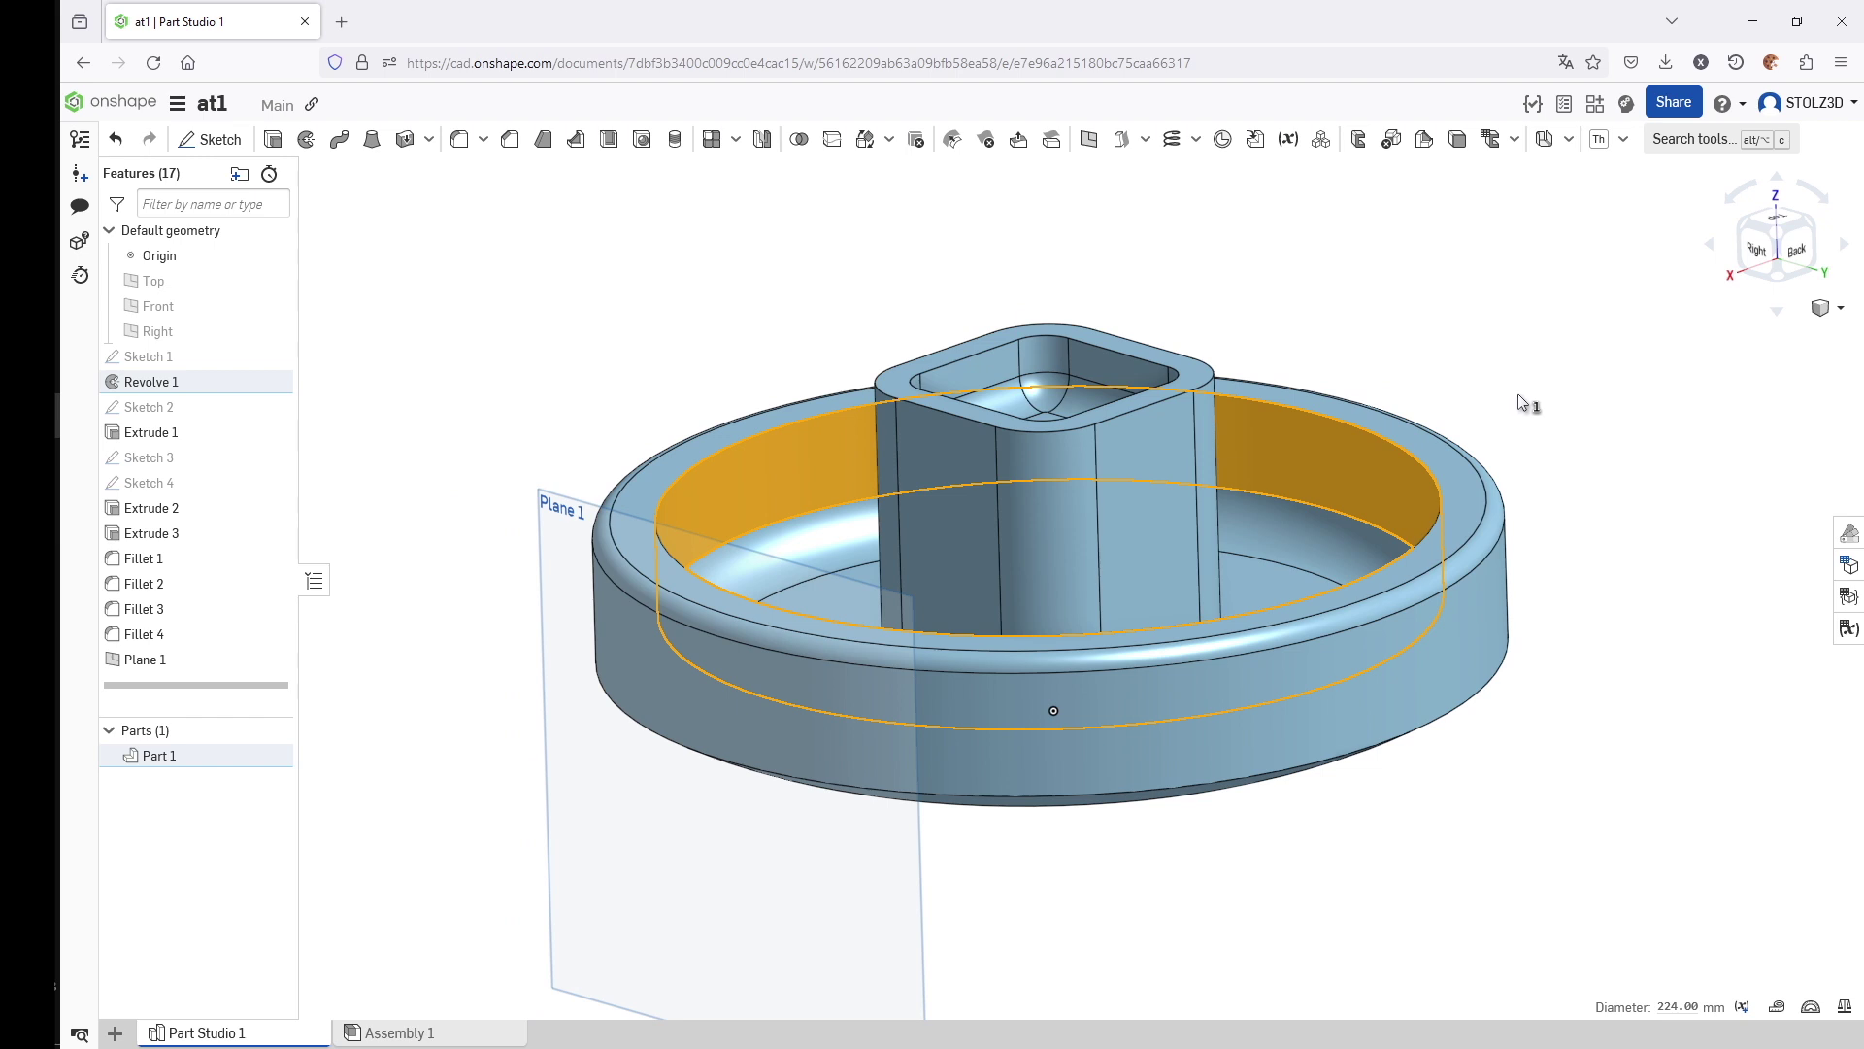
left_click(1521, 403)
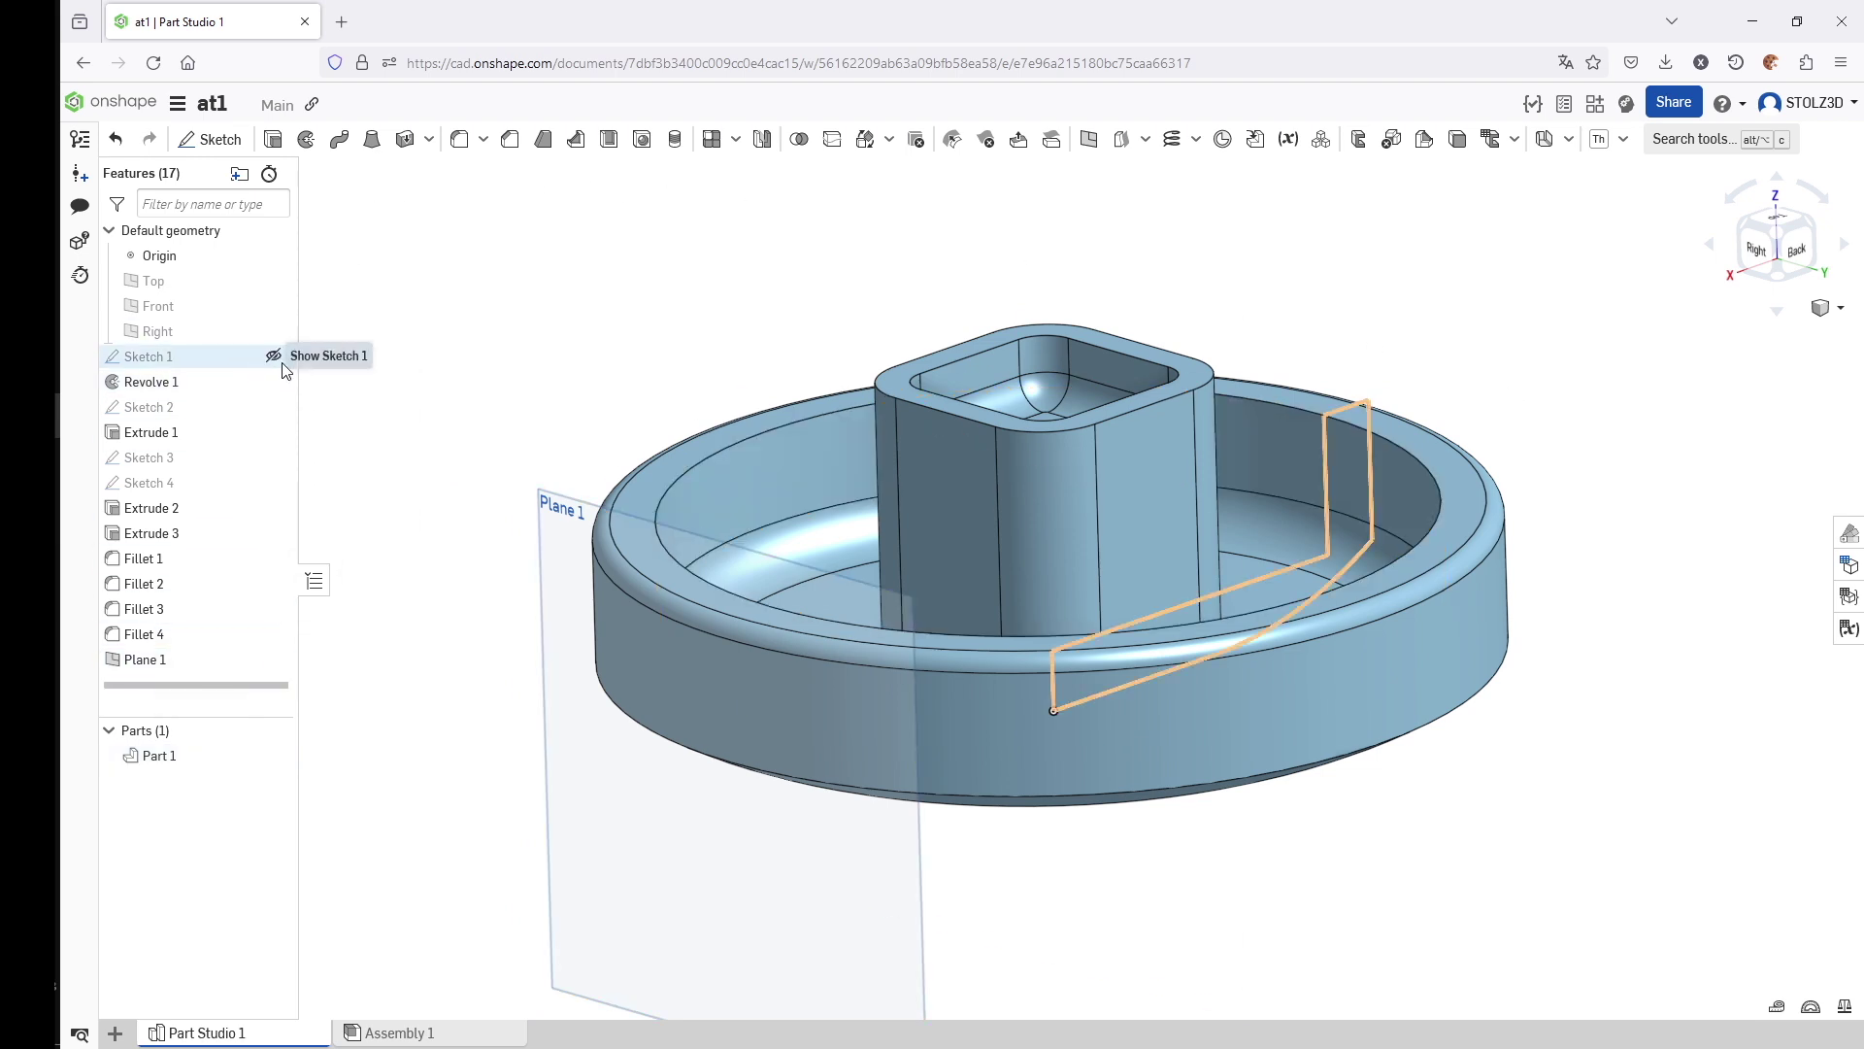
- Show Sketch 1 again and start Sketch 5 on Plane 1
left_click(274, 357)
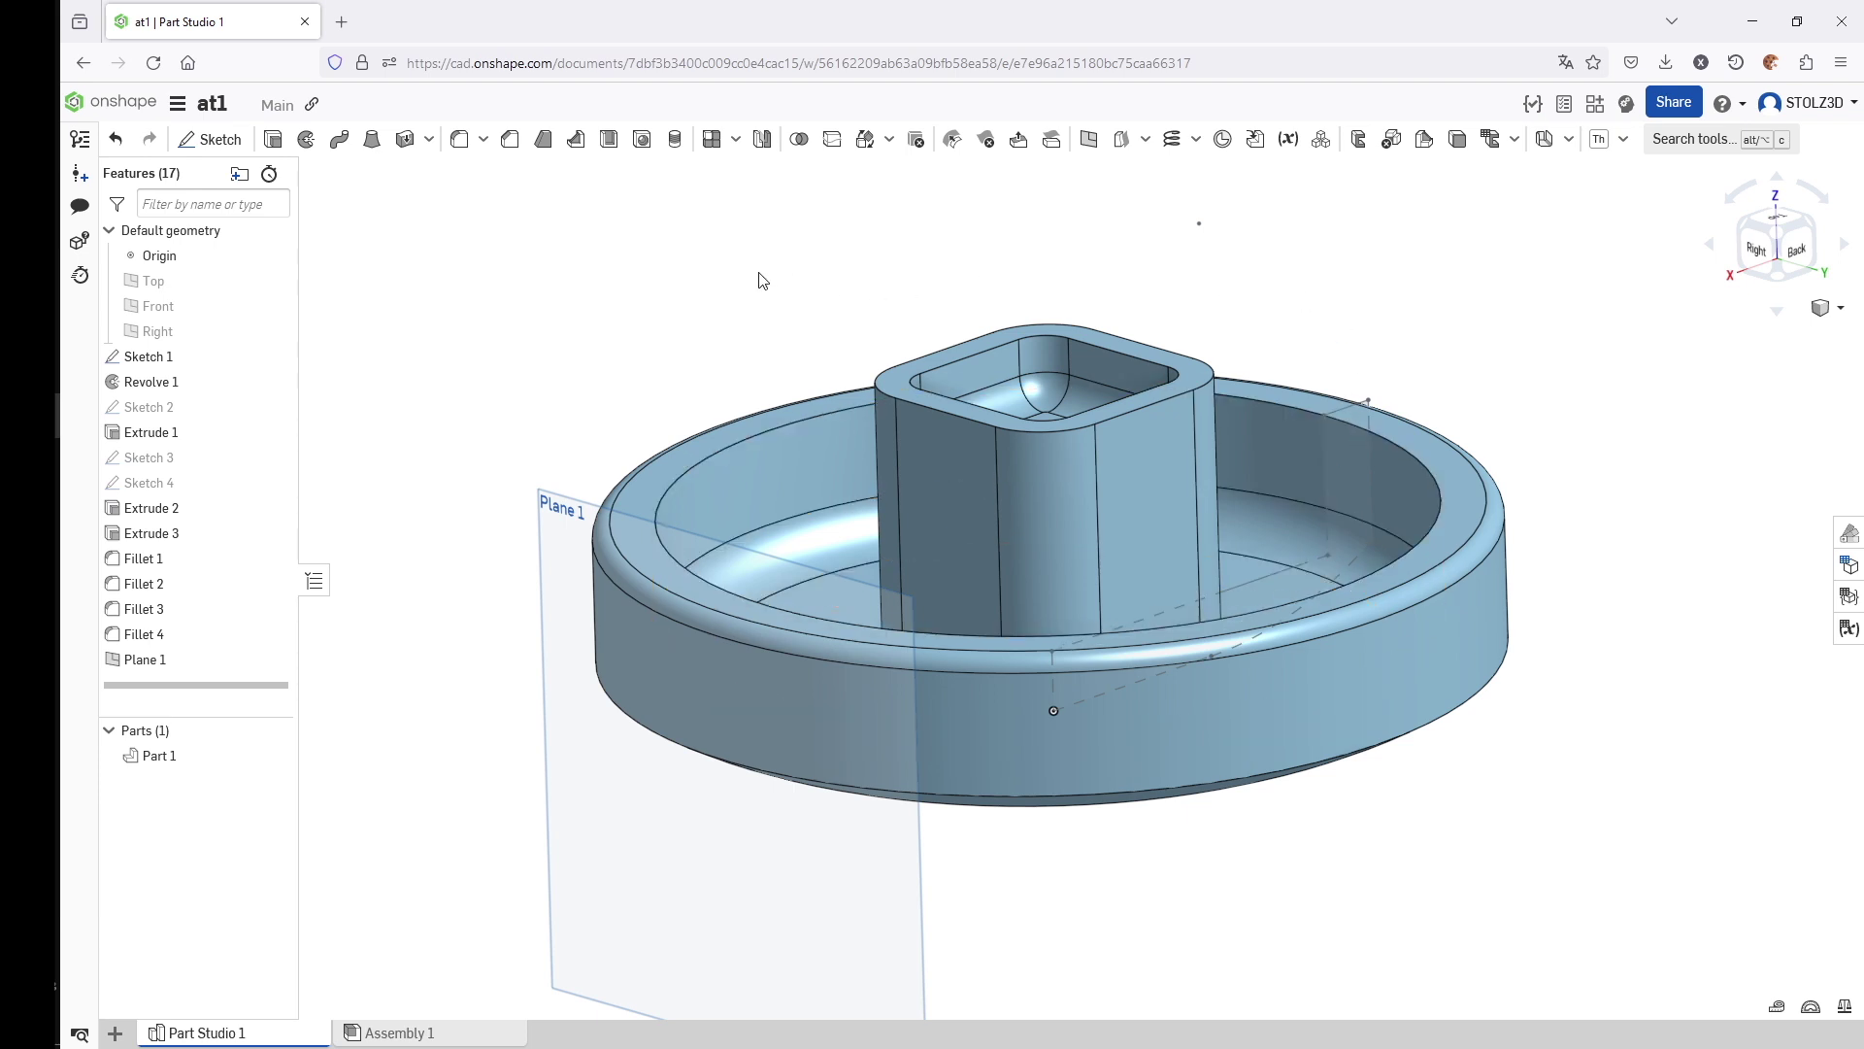
left_click(217, 141)
left_click(563, 507)
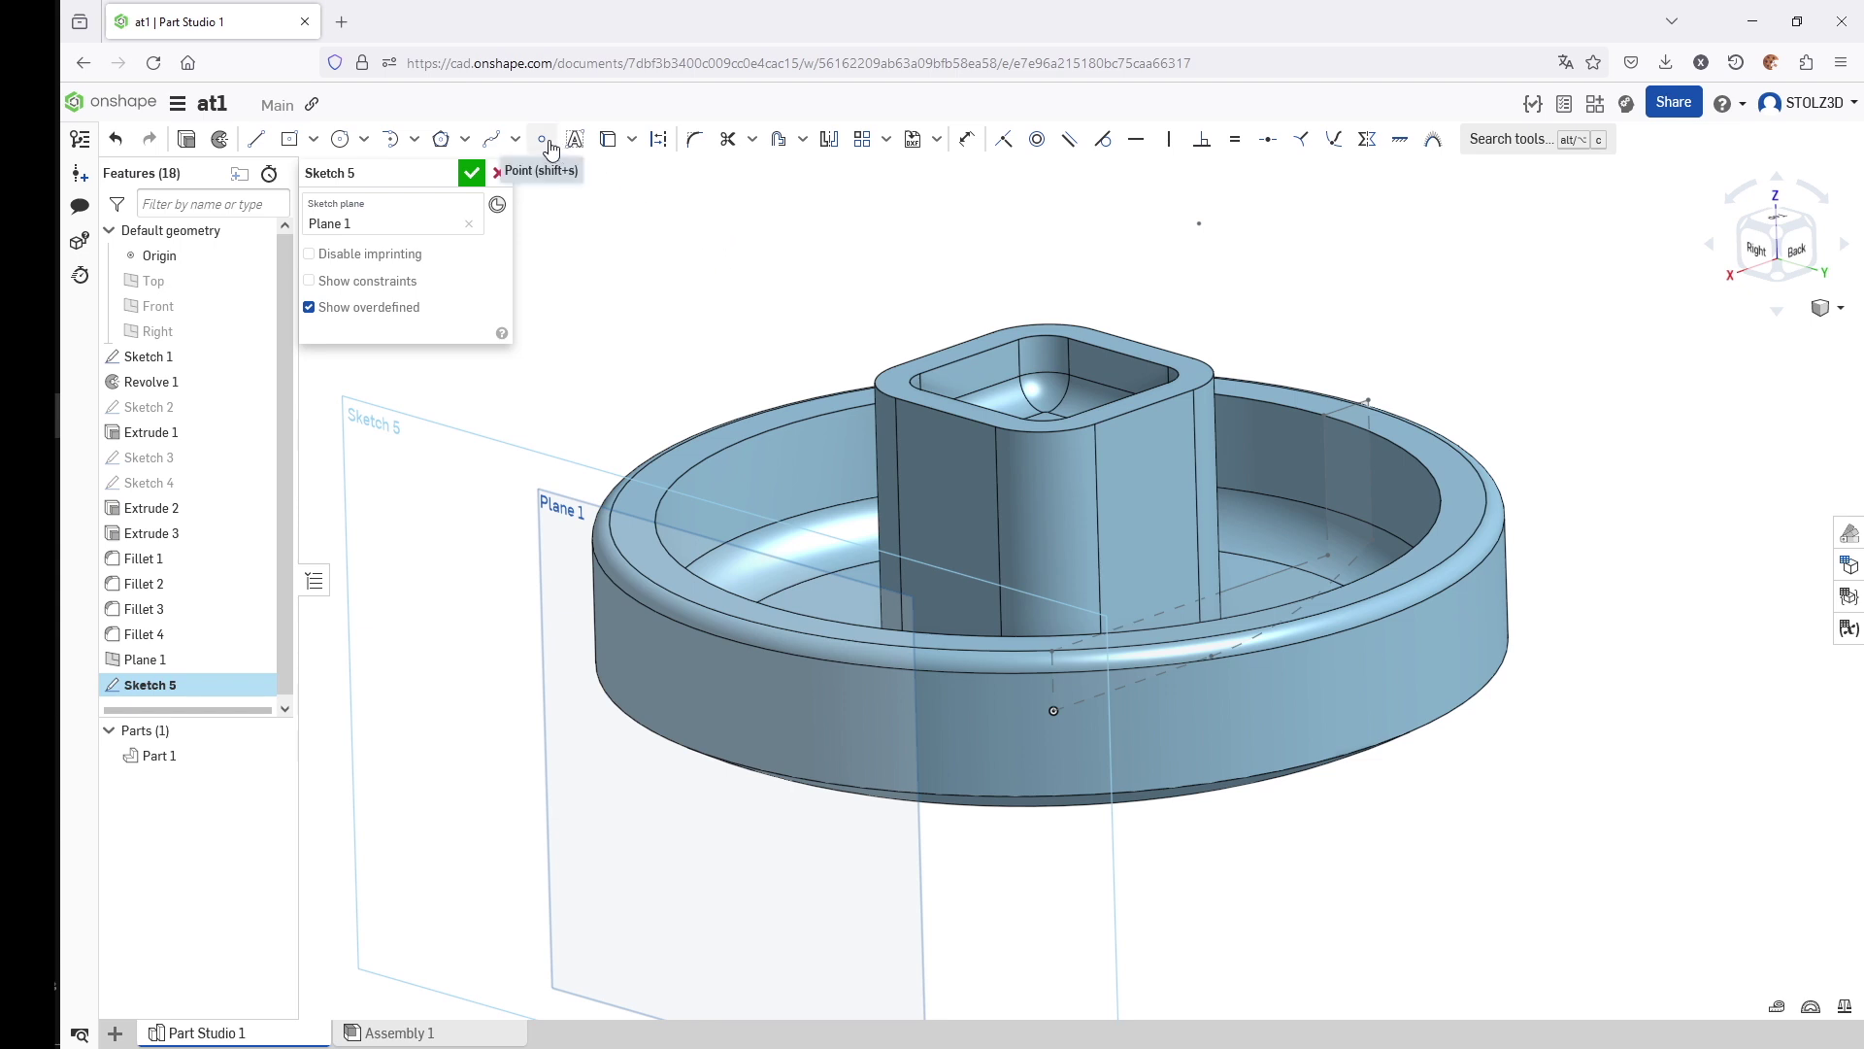
- Try projecting the rim's circular edge into the sketch, remove it, and view Plane 1 face-on
left_click(632, 139)
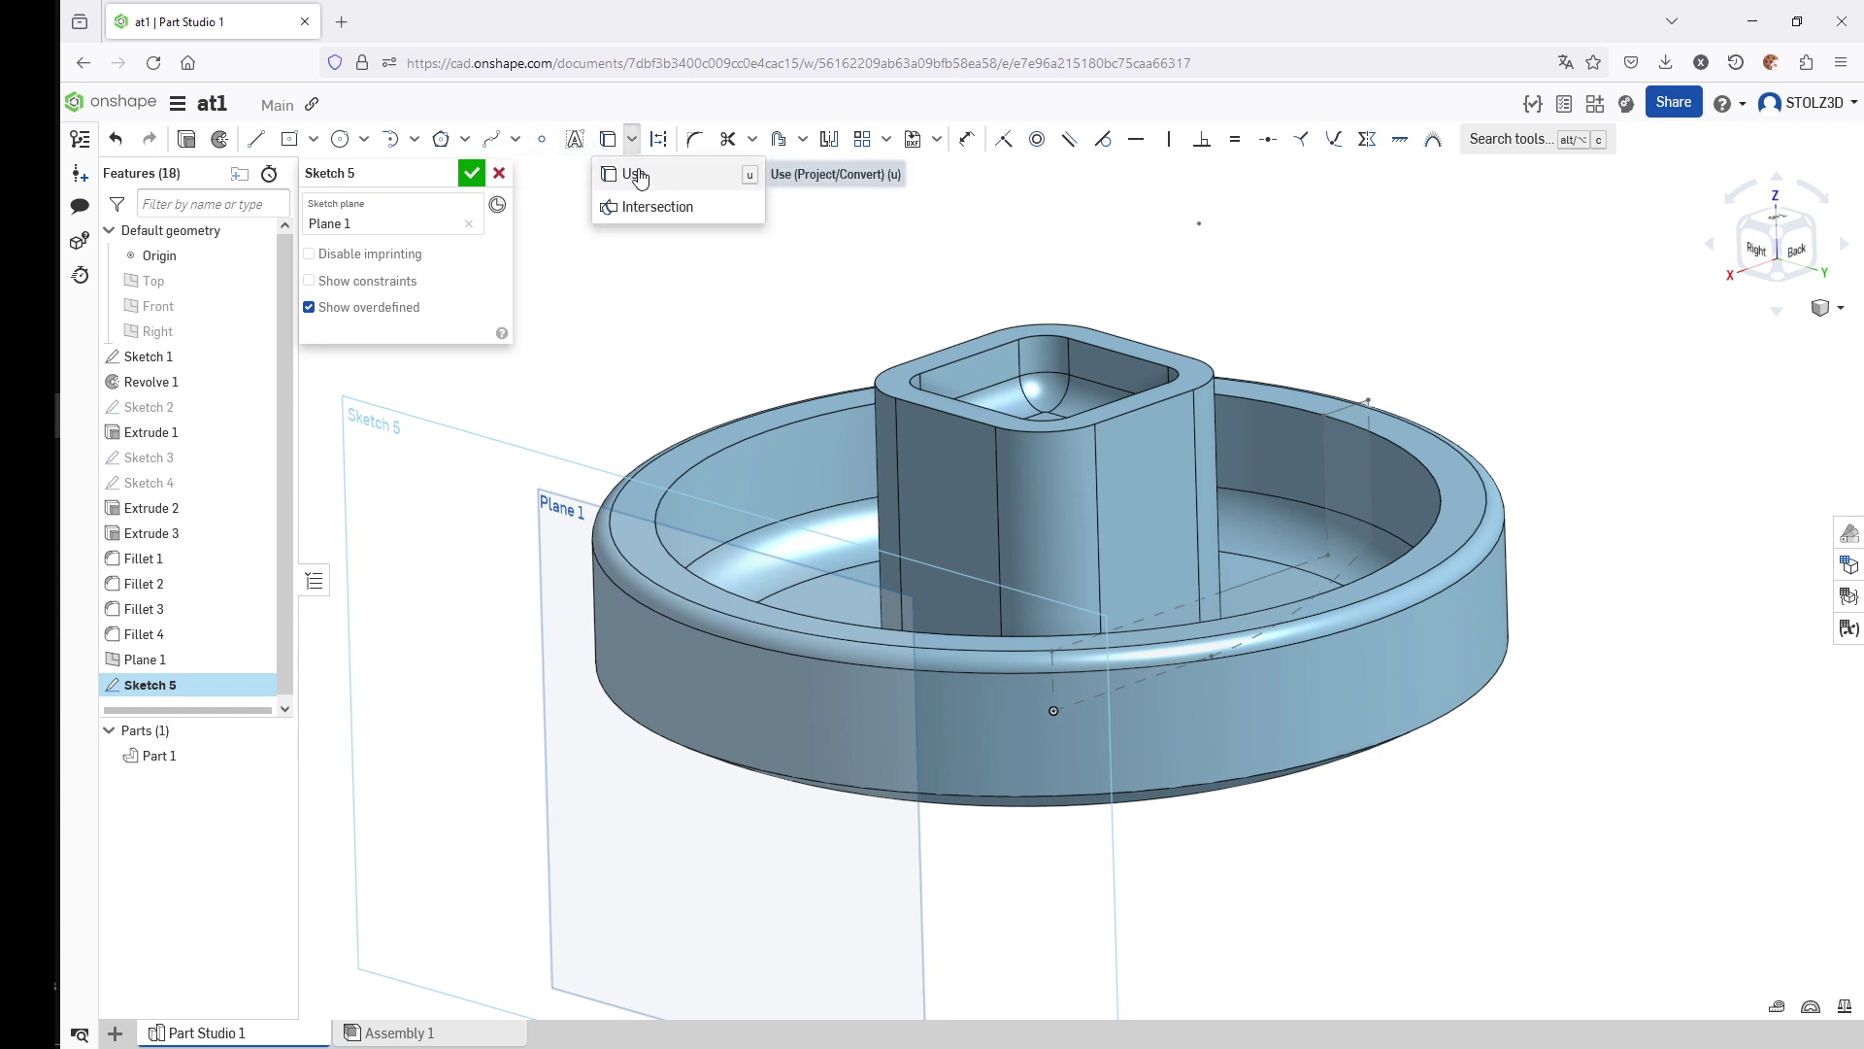
left_click(636, 175)
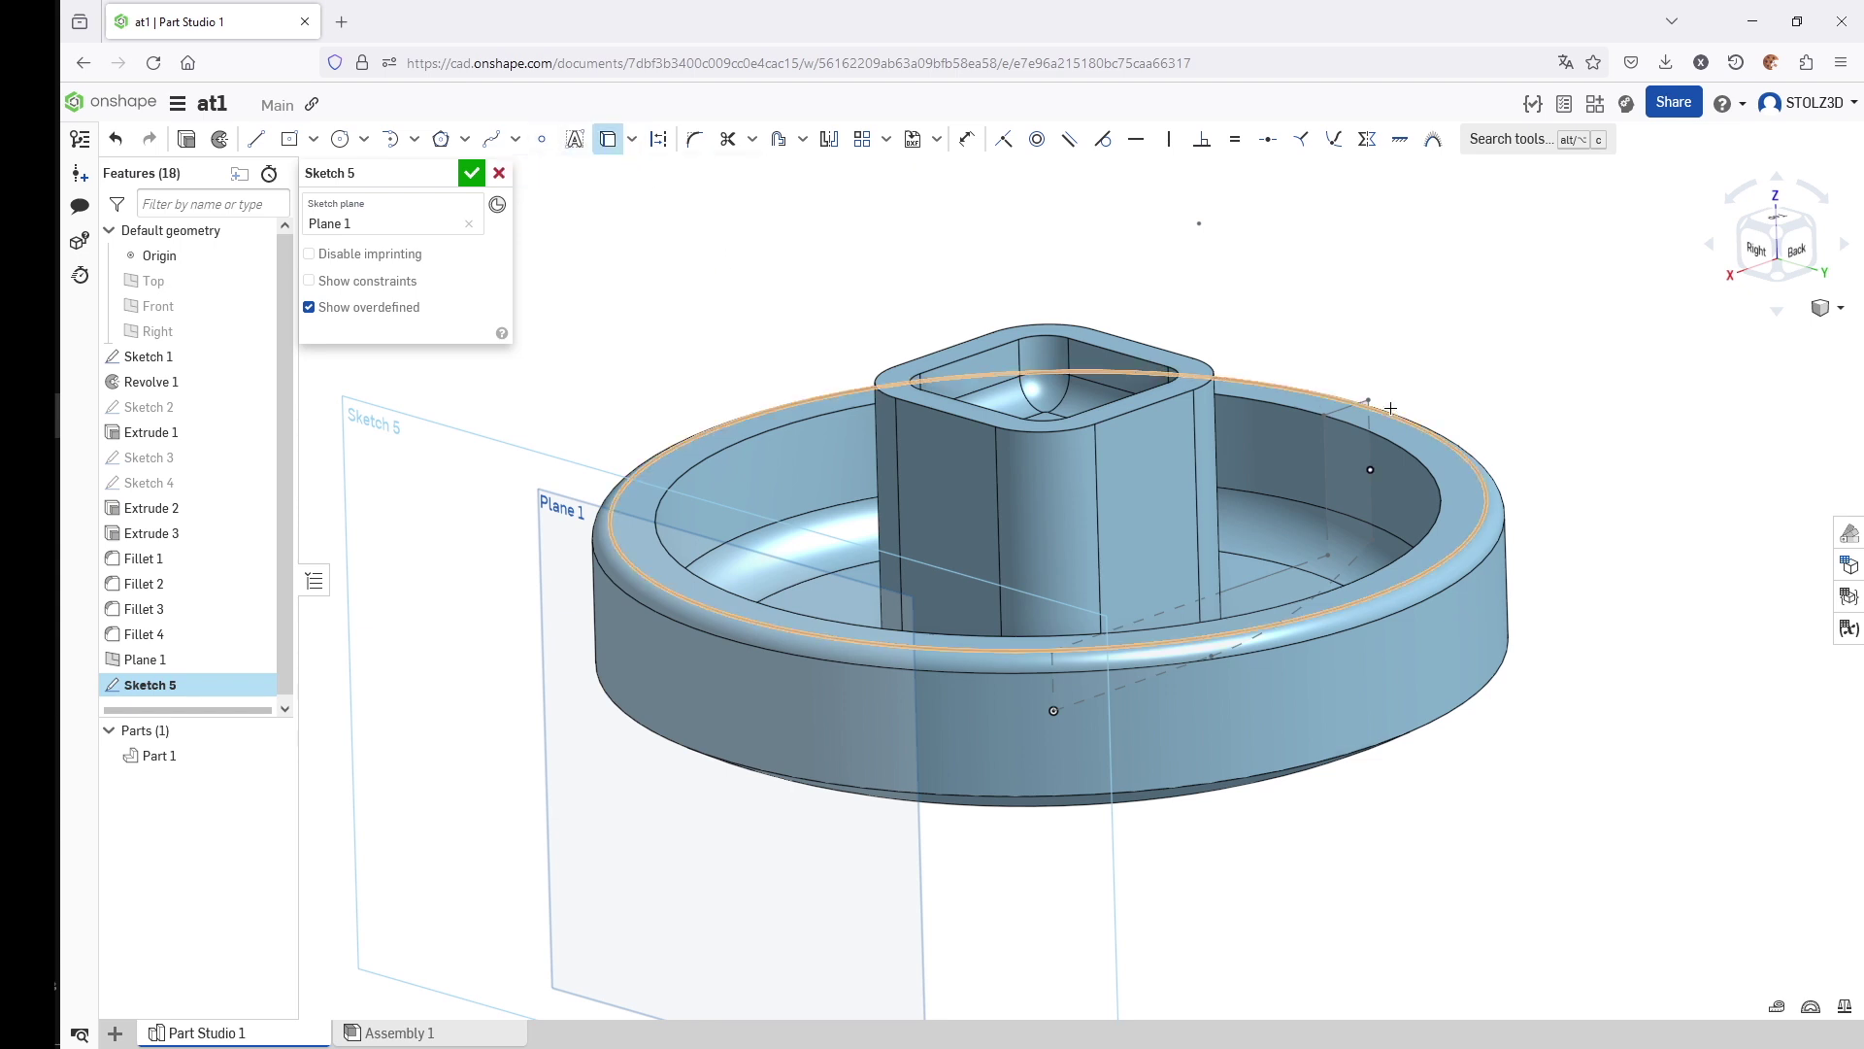
left_click(1313, 411)
left_click(1312, 412)
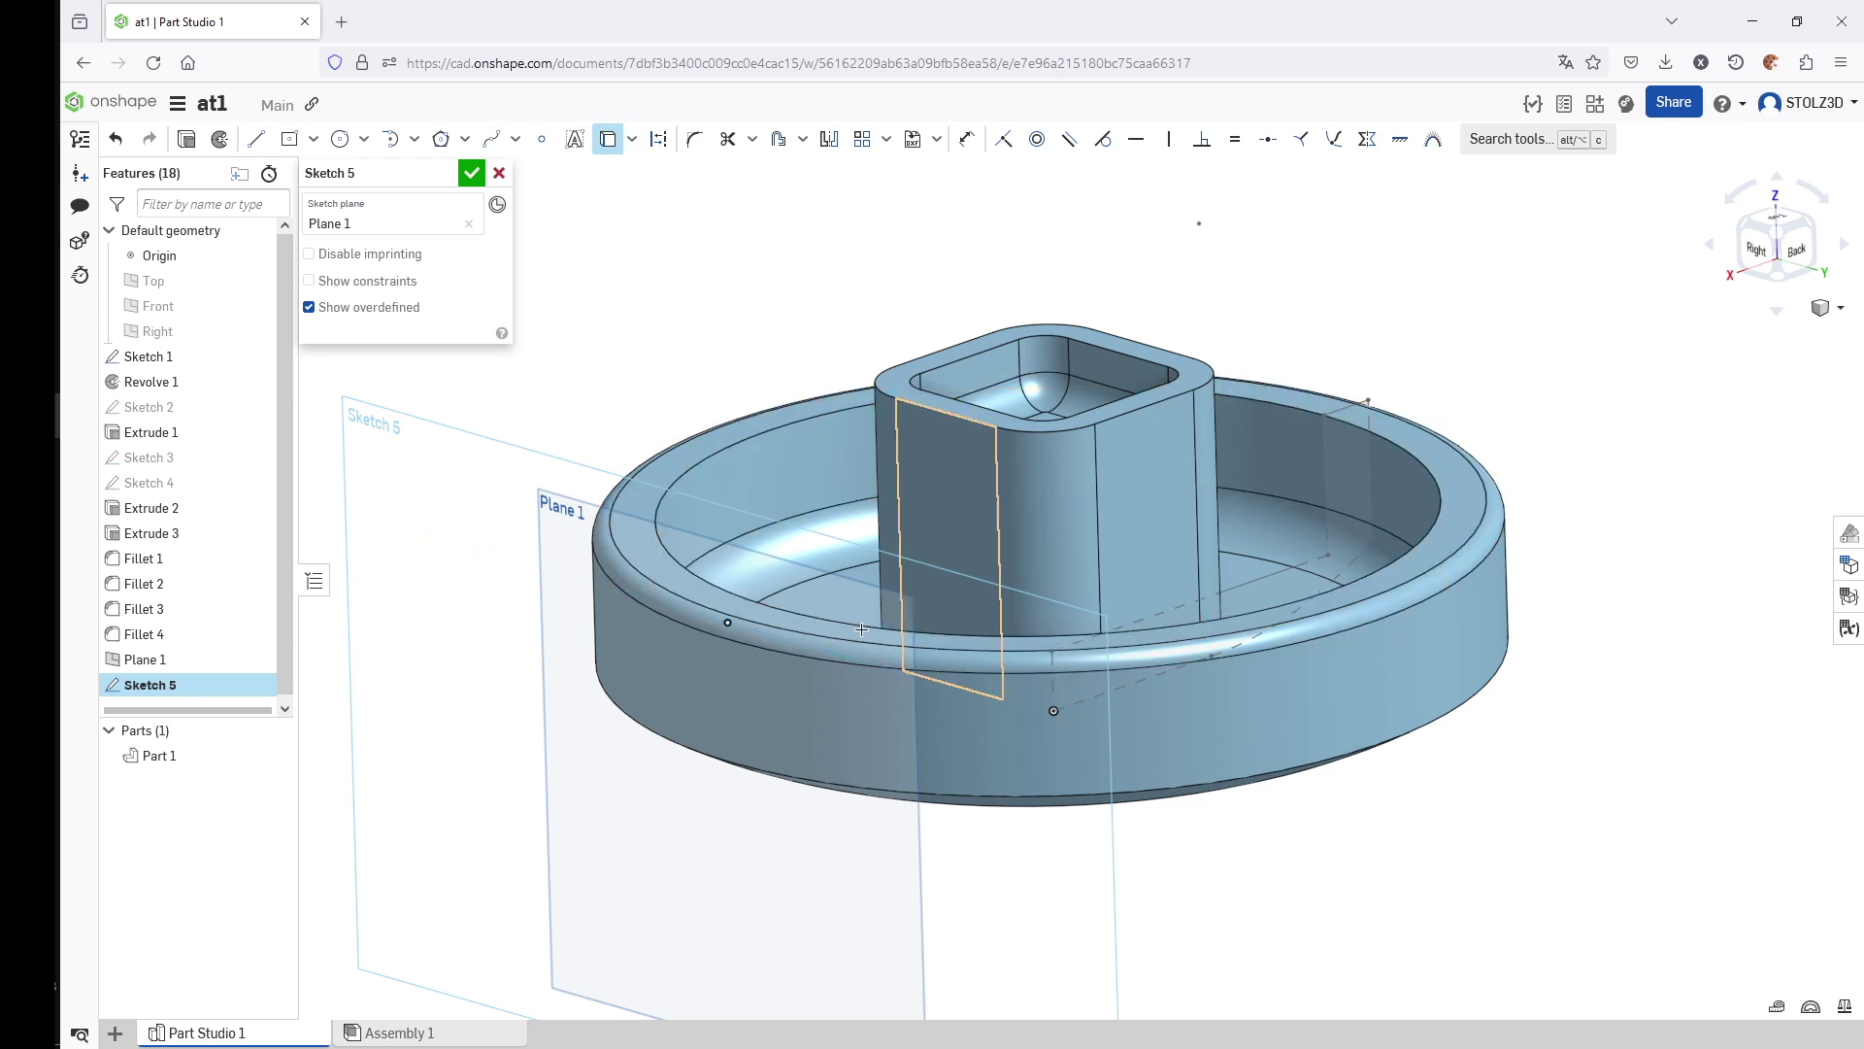
left_click(1321, 414)
left_click(734, 618)
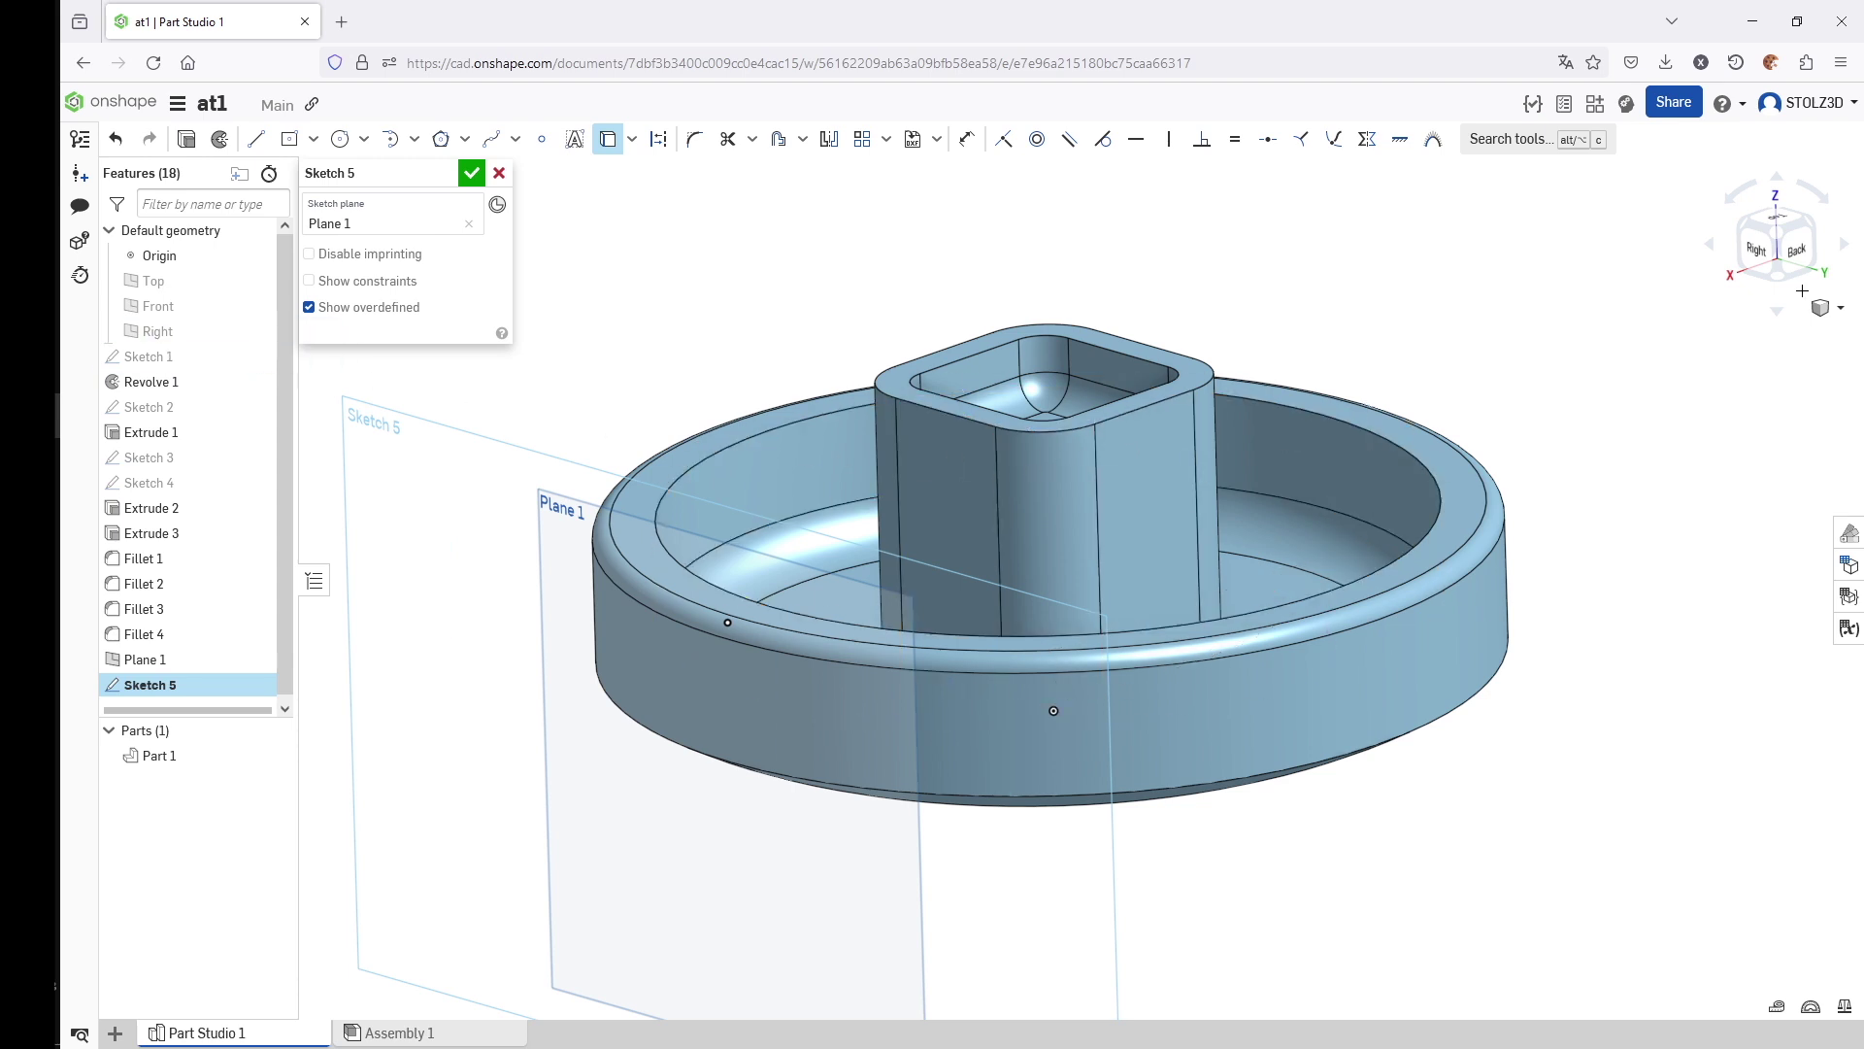
left_click(1747, 260)
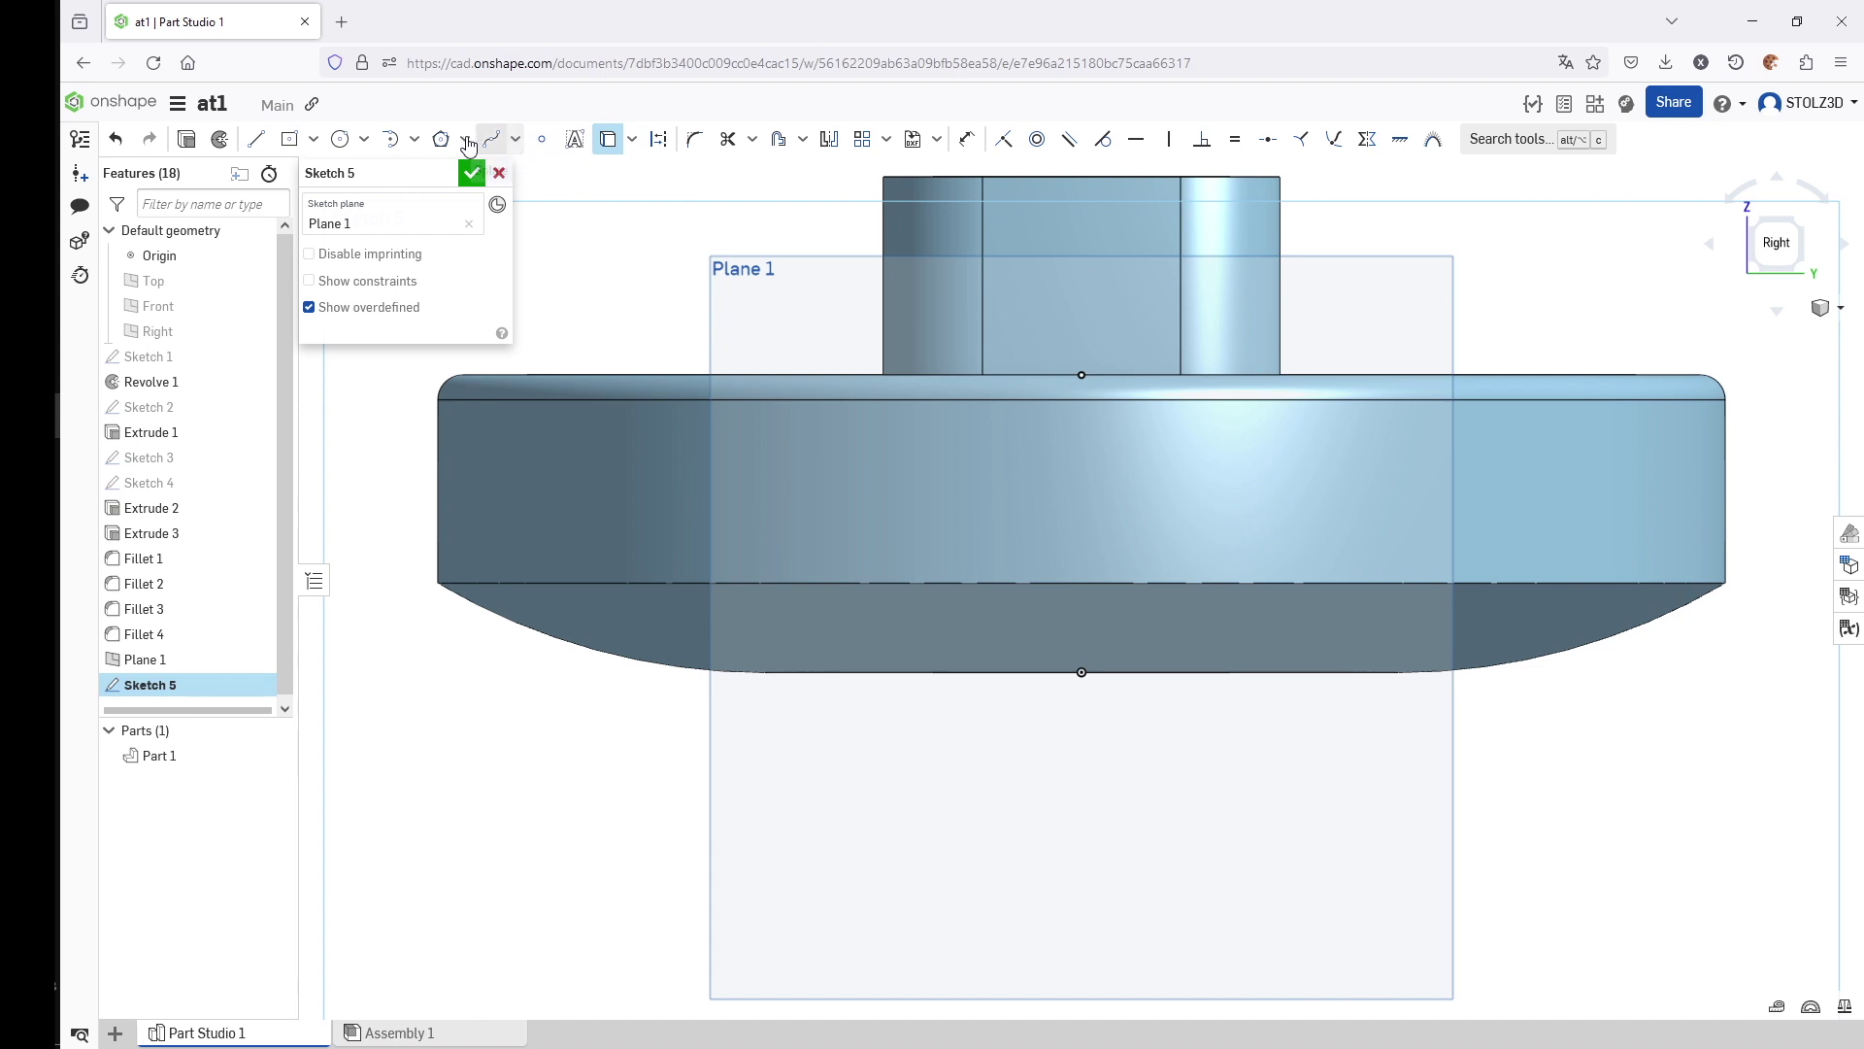
- Draw a center-point rectangle with a three-point arc under its bottom edge
left_click(314, 139)
left_click(375, 204)
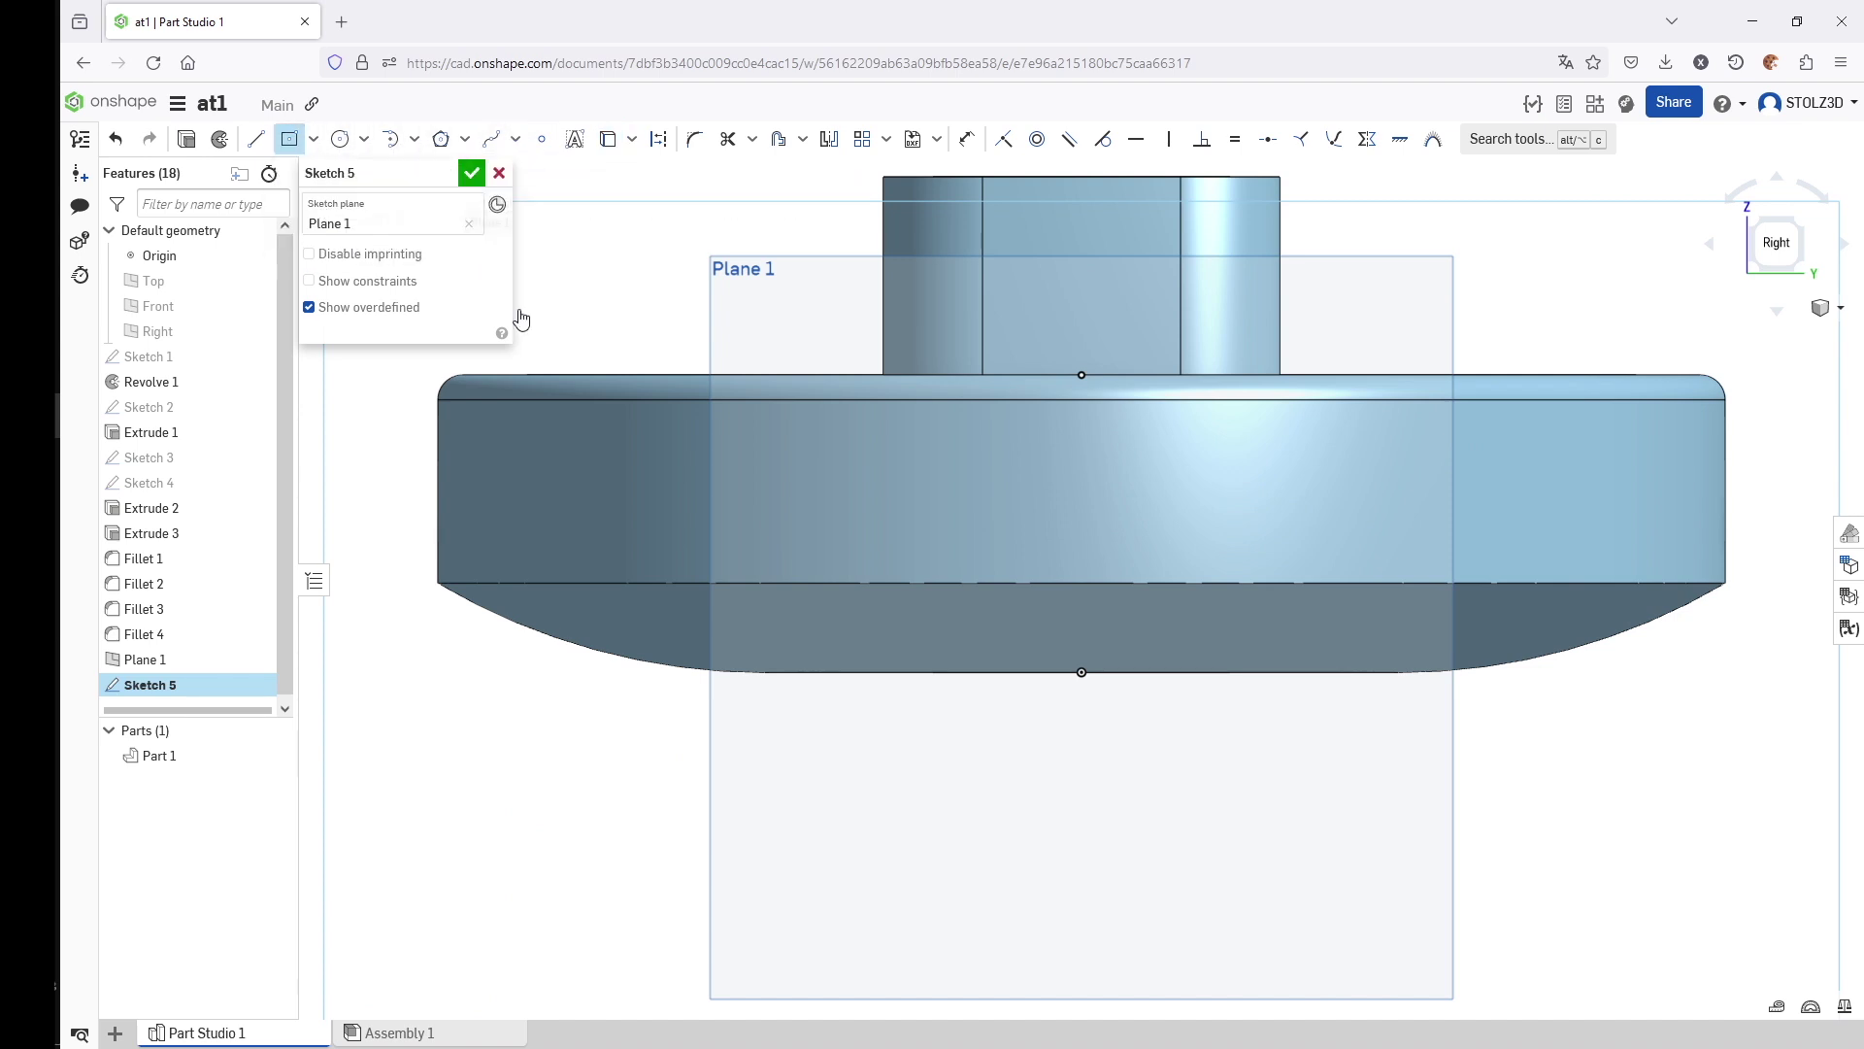
left_click(1136, 483)
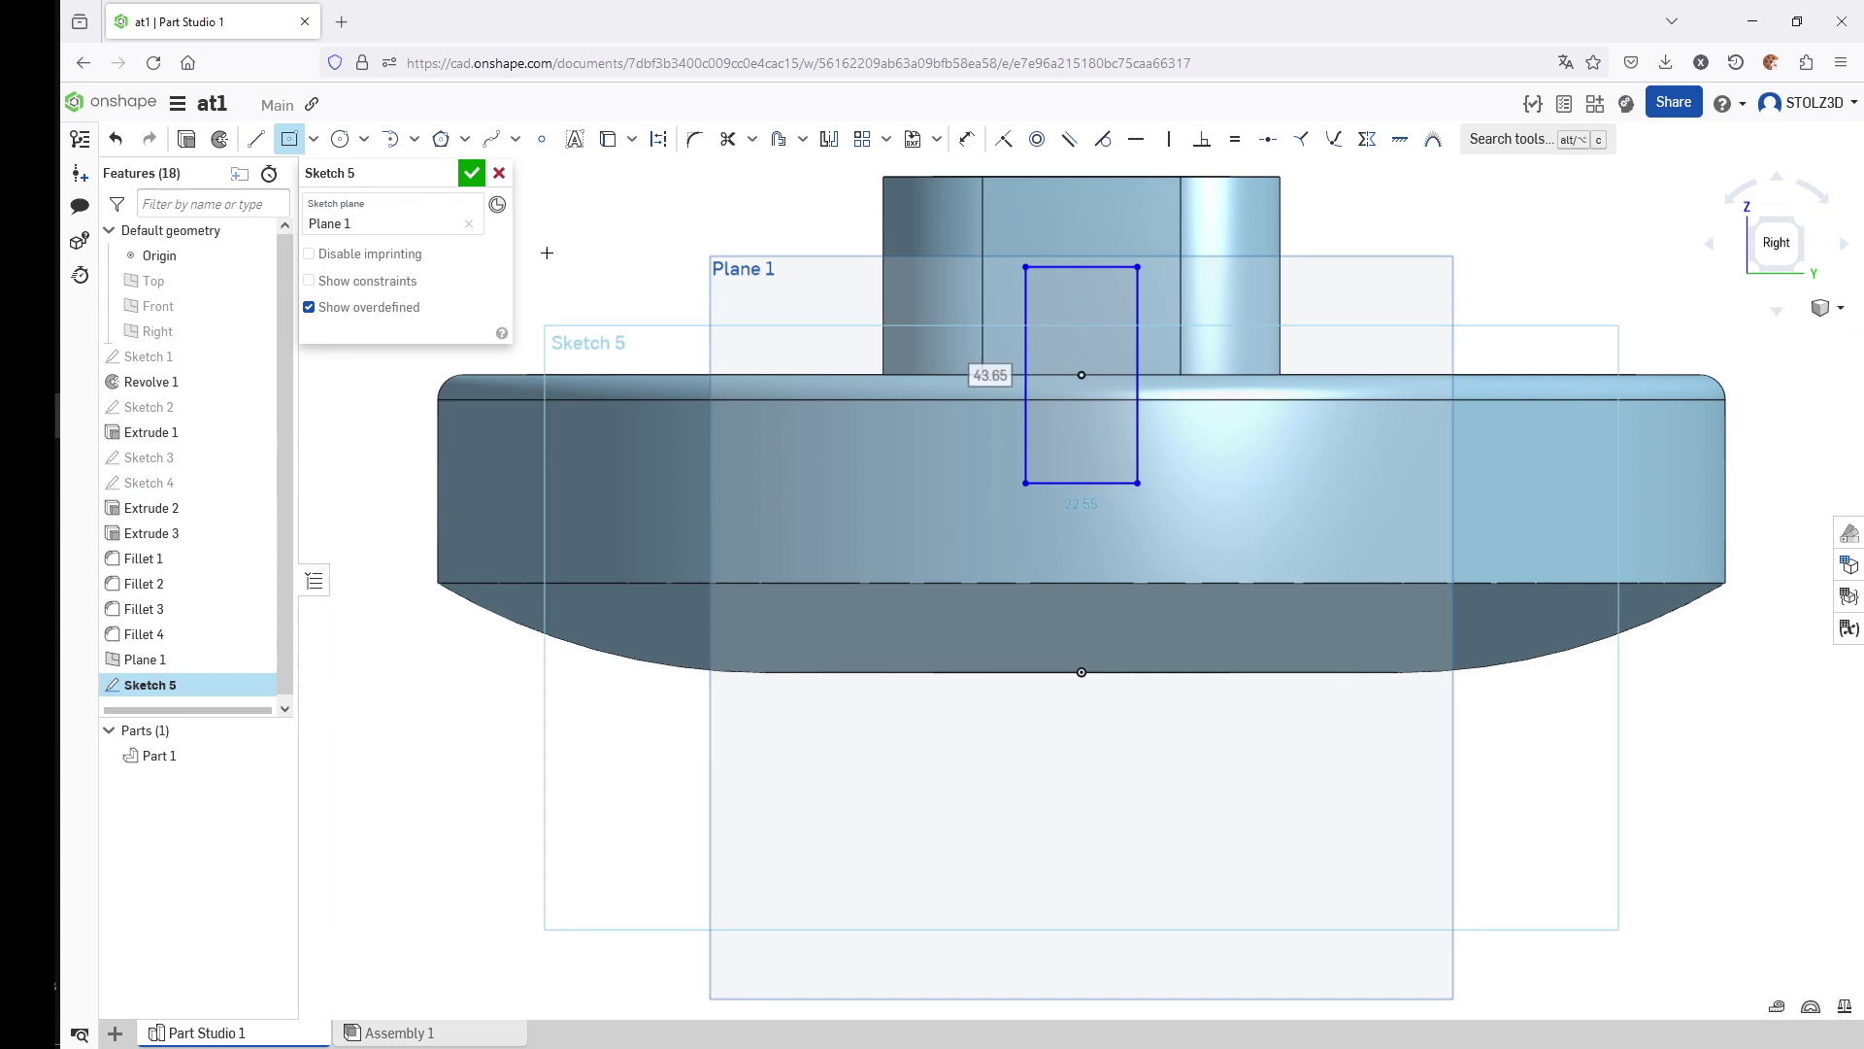
left_click(414, 139)
left_click(433, 179)
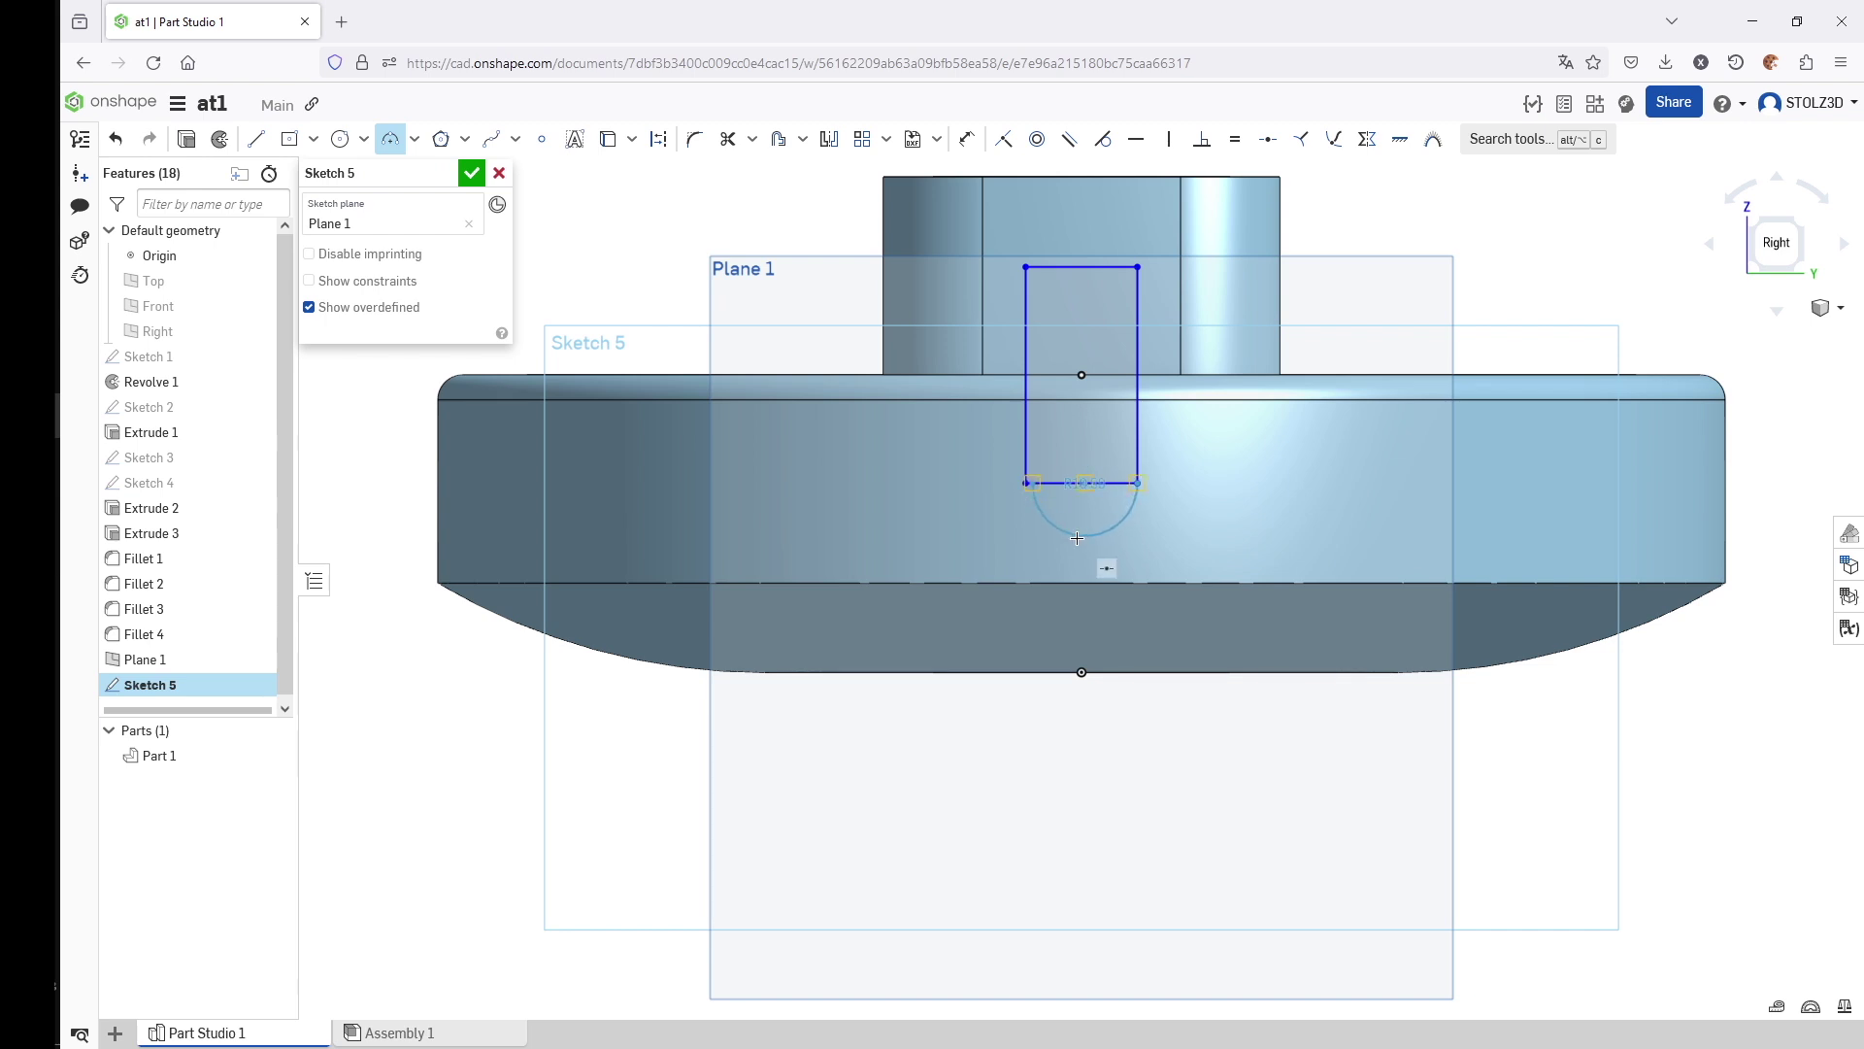
left_click(1077, 538)
scroll(1045, 494, "up", 6)
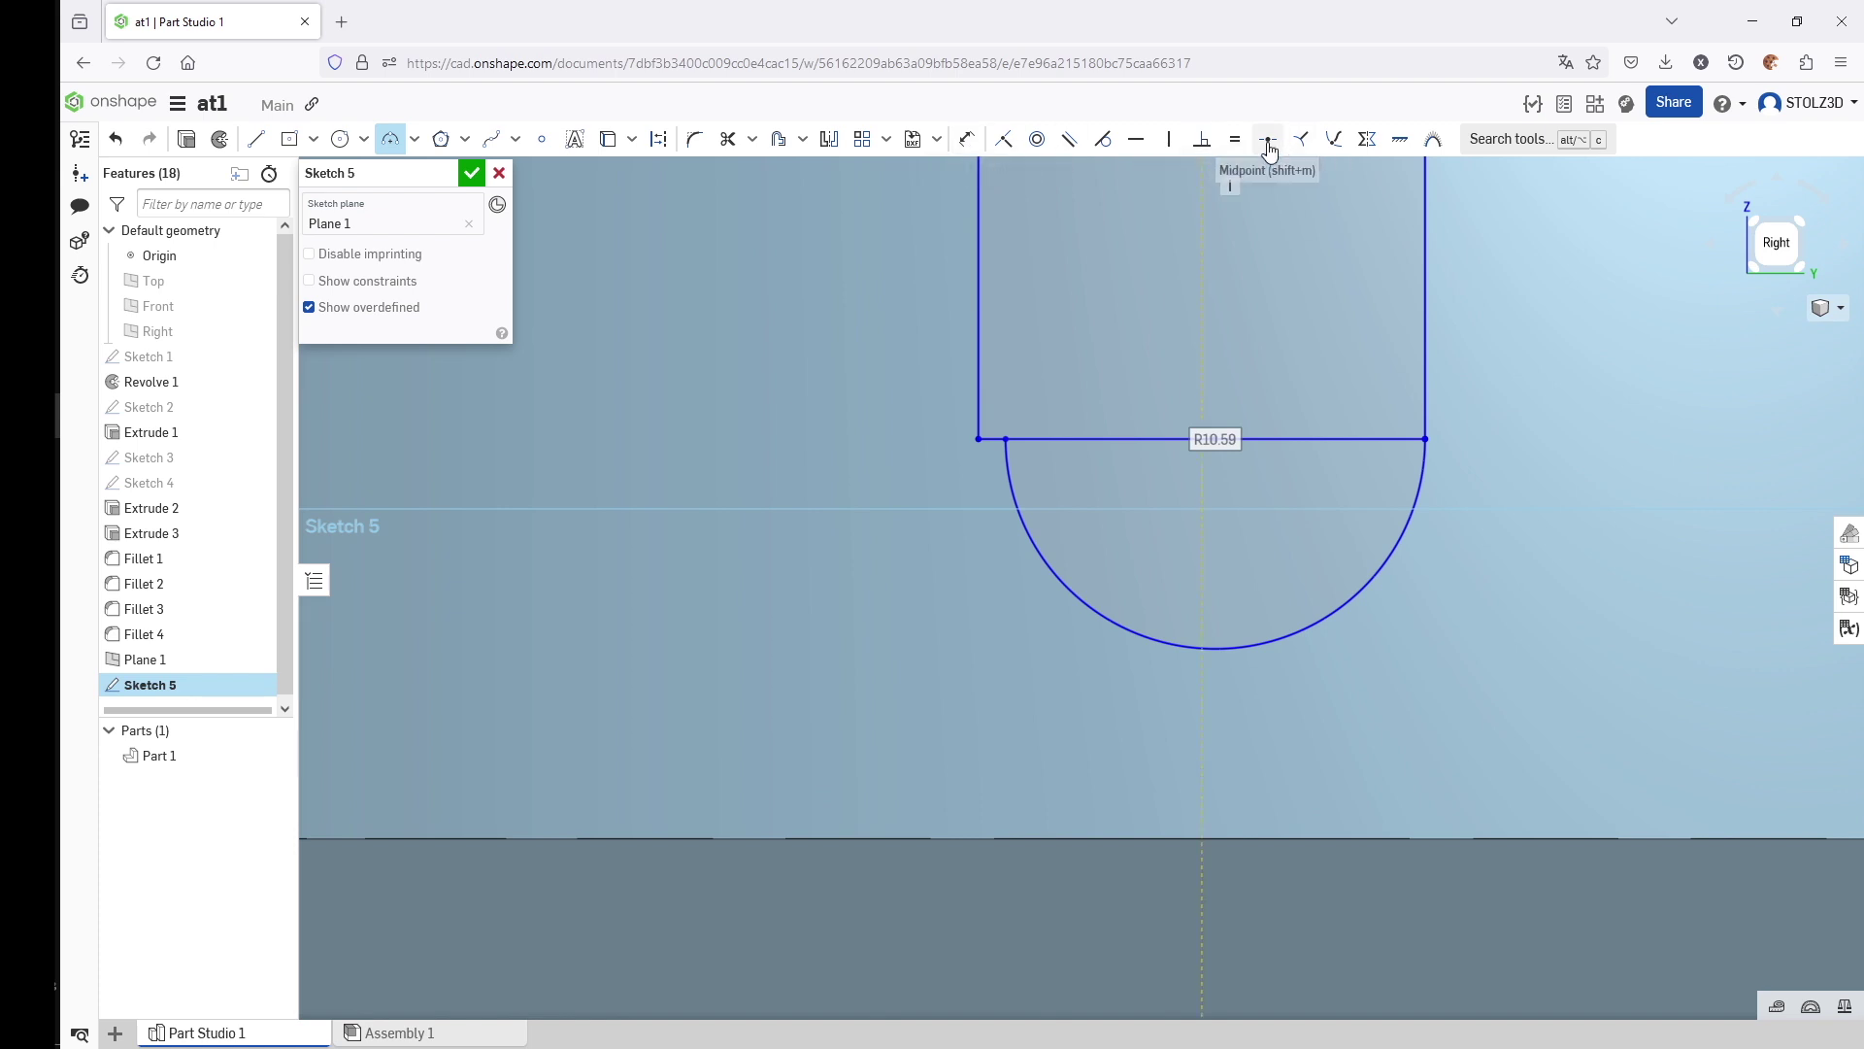
- Make the arc's endpoint coincident with the rectangle's corner
left_click(1004, 139)
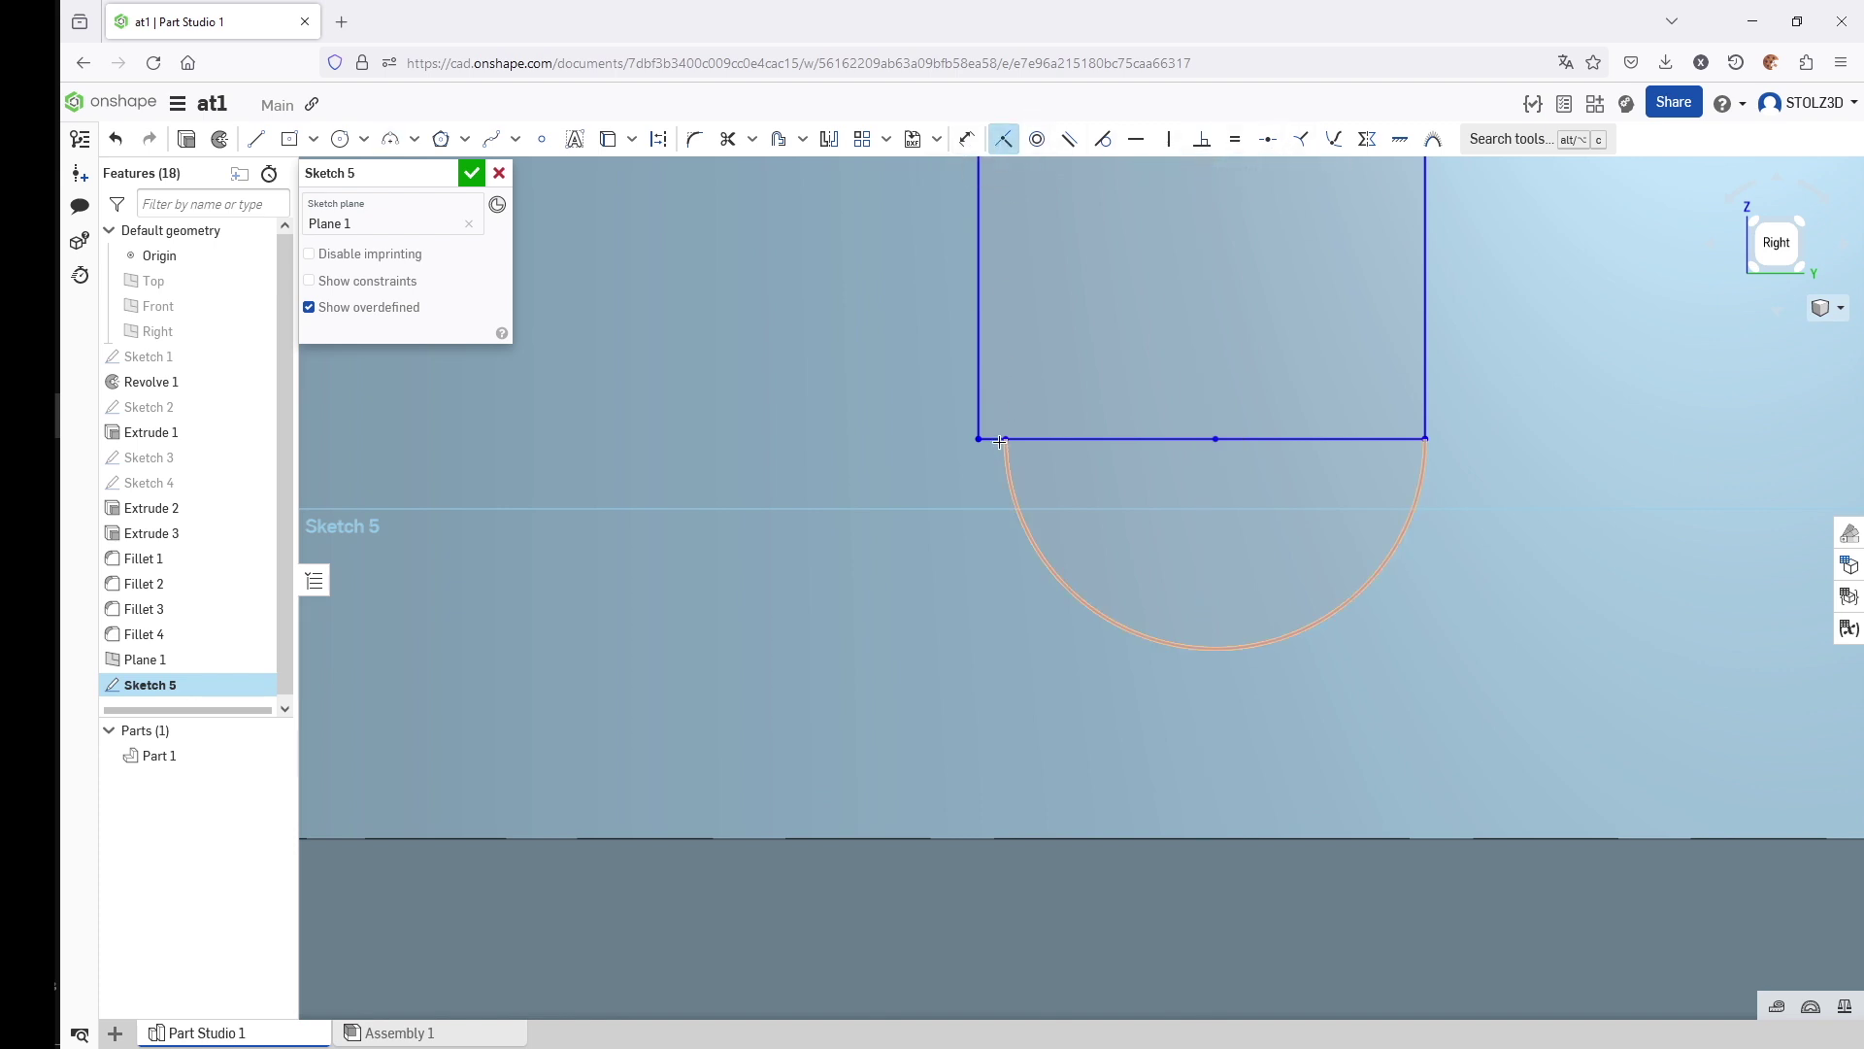
left_click(999, 438)
left_click(980, 439)
scroll(1181, 613, "down", 5)
scroll(1314, 561, "down", 3)
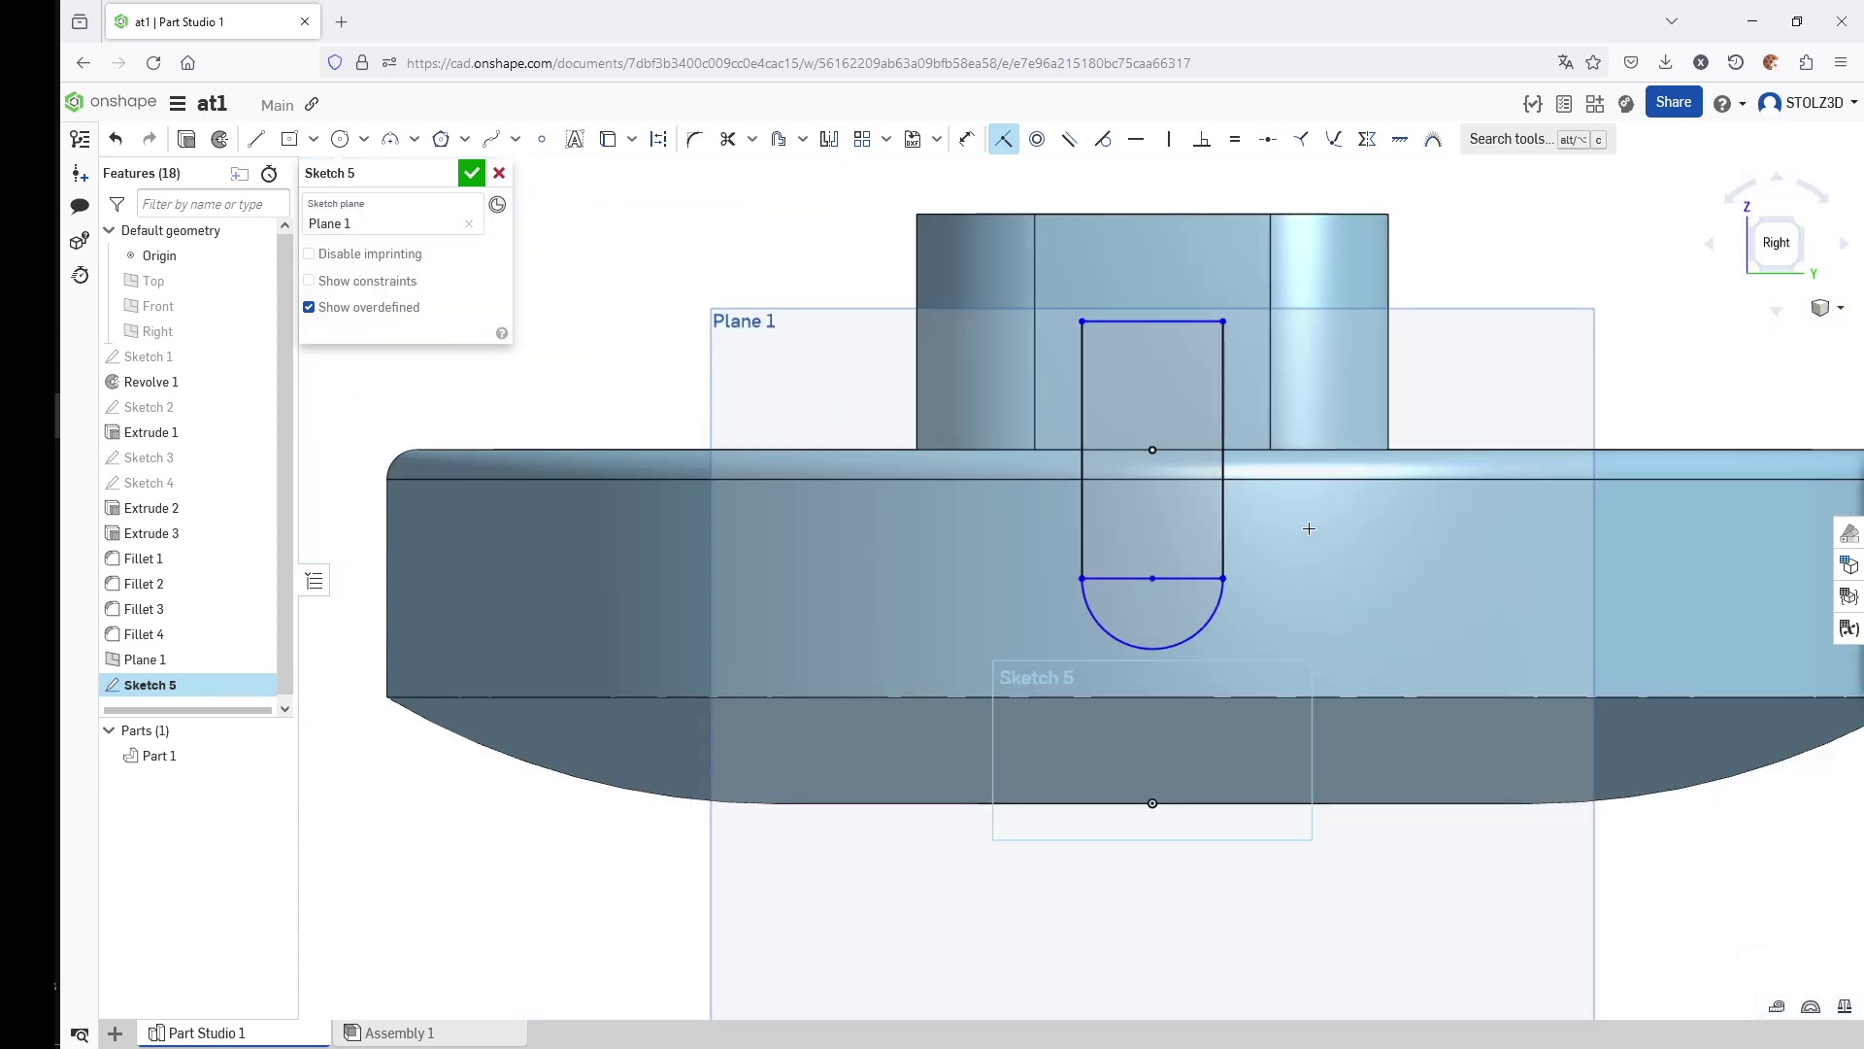
- Dimension the slot depth and width to 22 mm each and finish the sketch
left_click(967, 139)
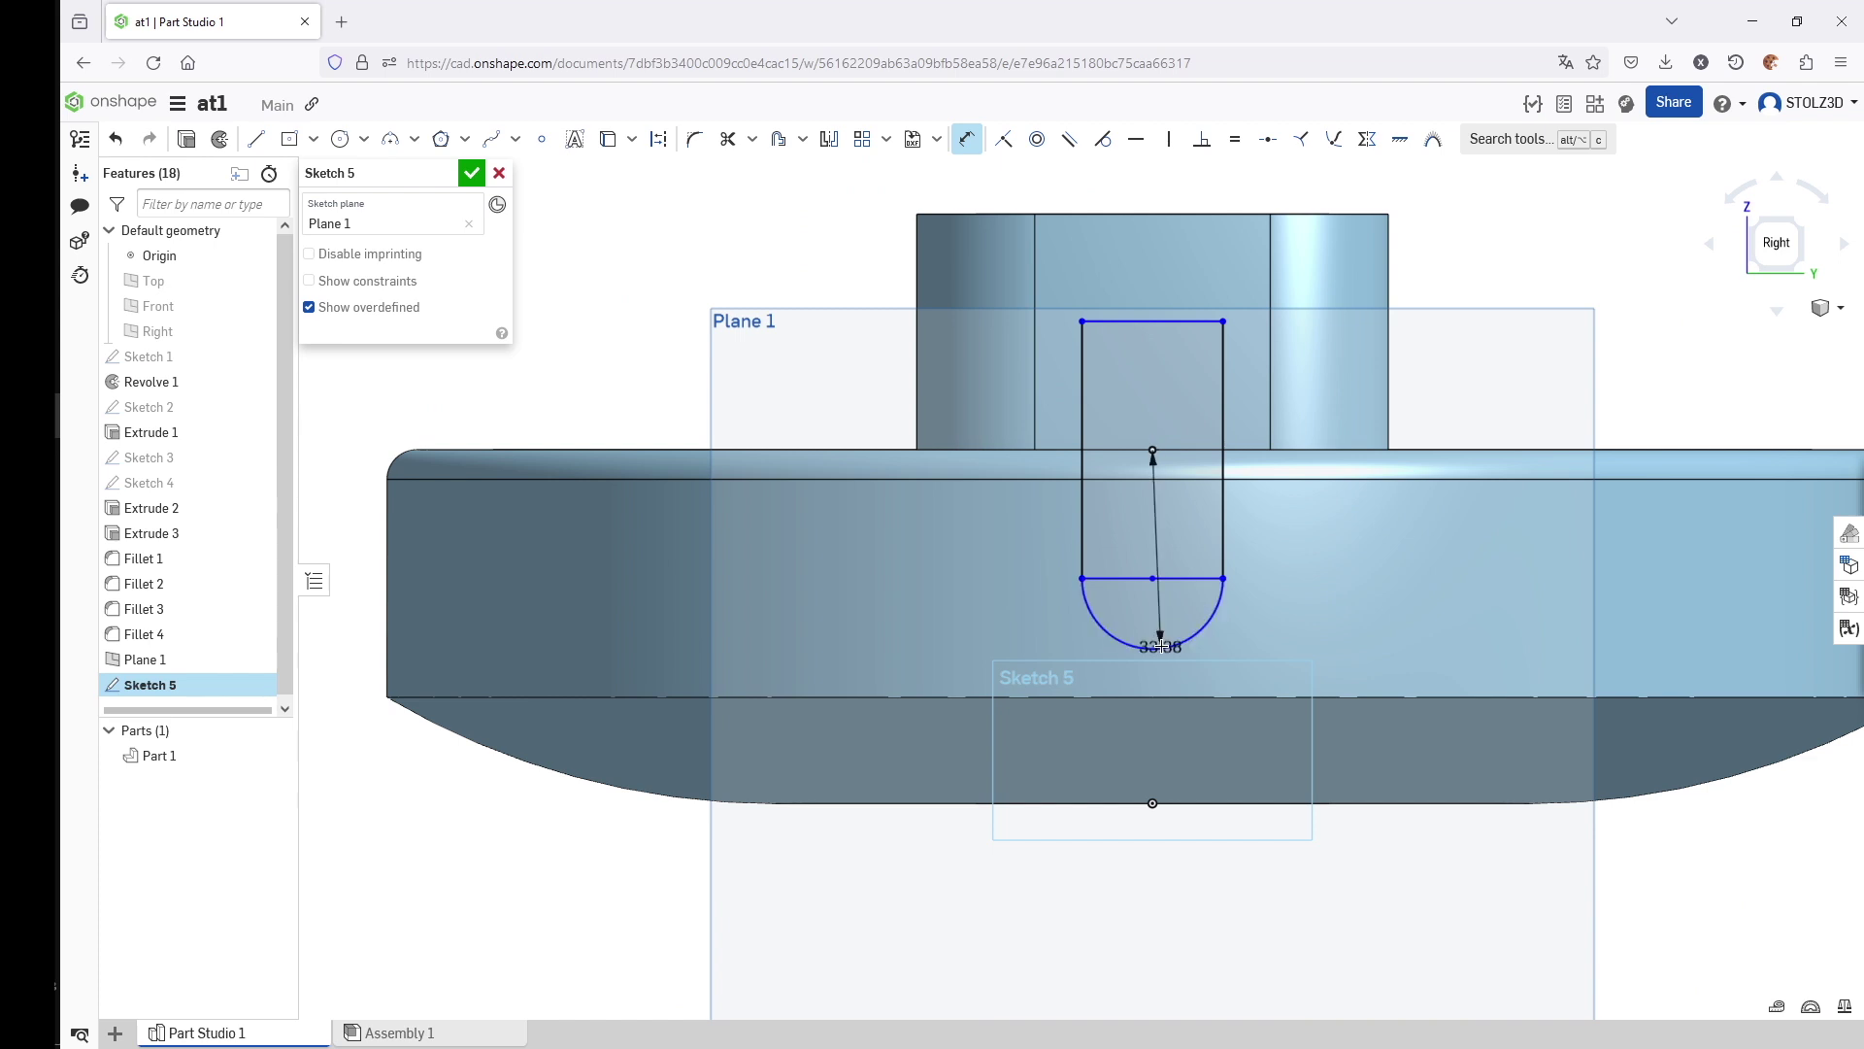
left_click(1387, 599)
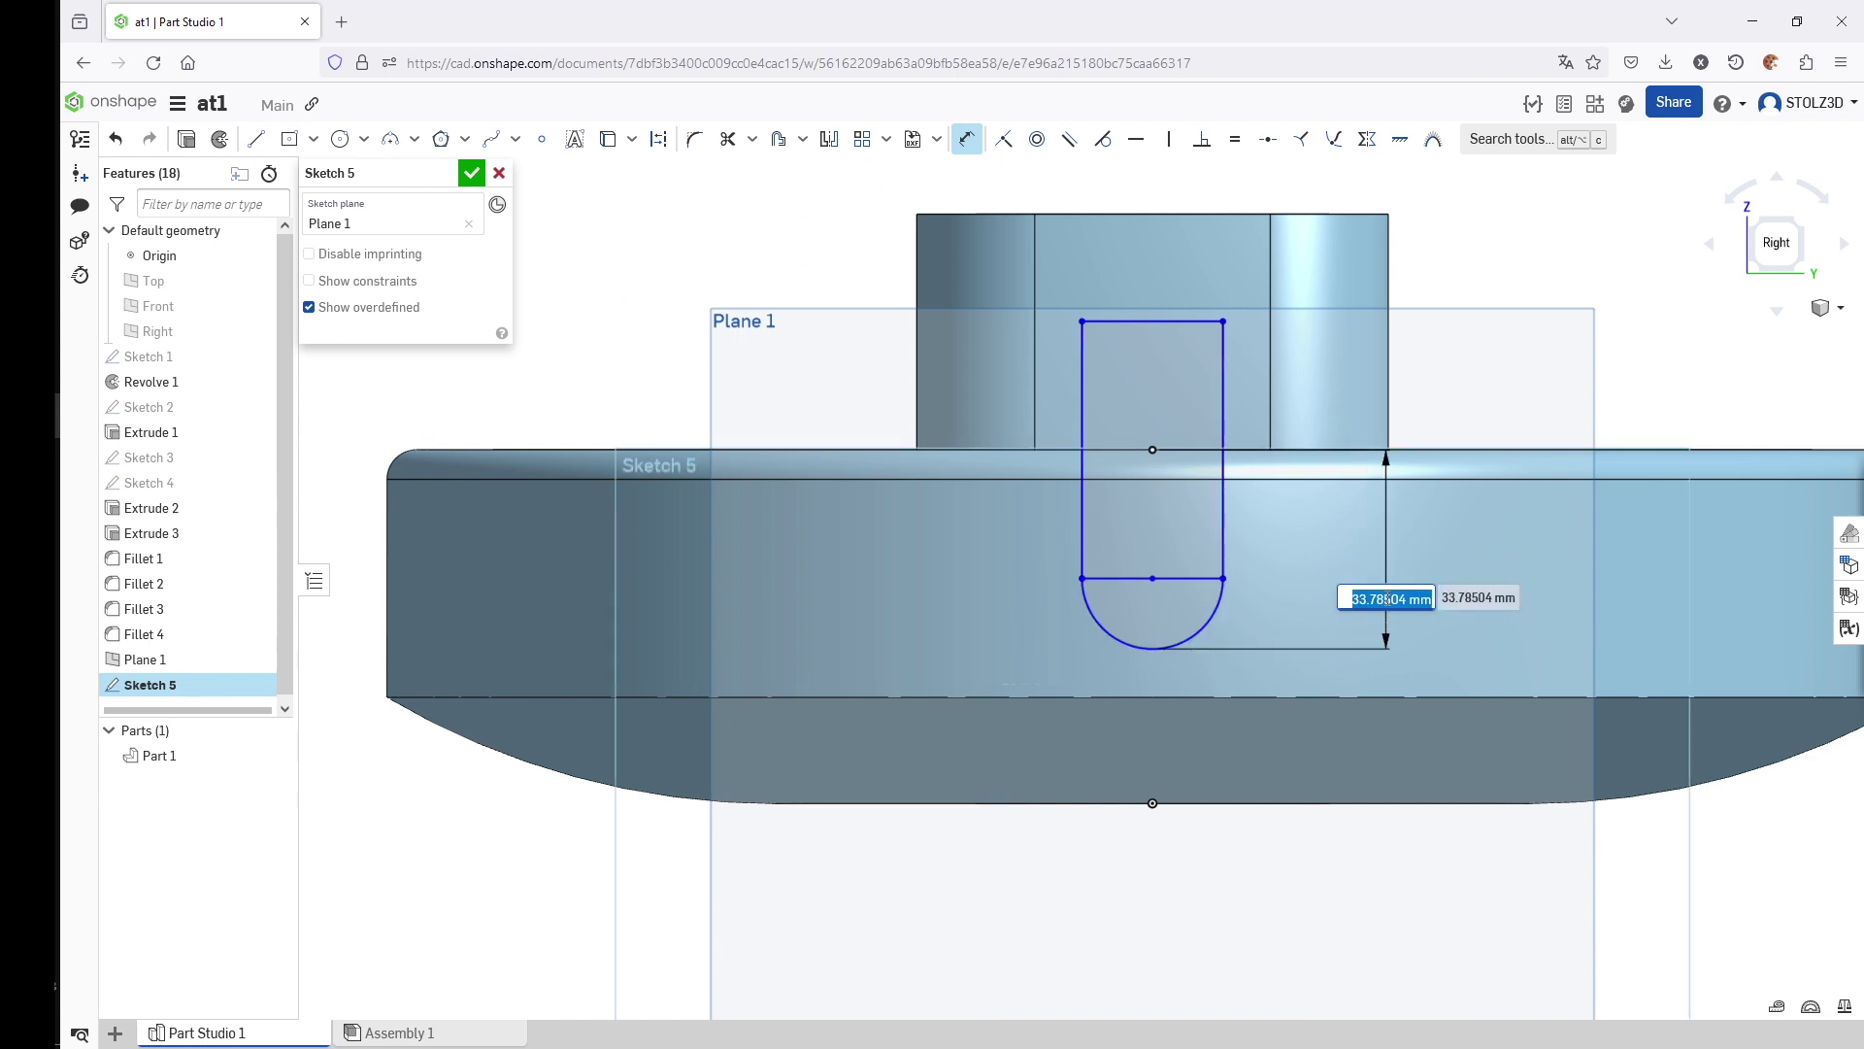
key("Return")
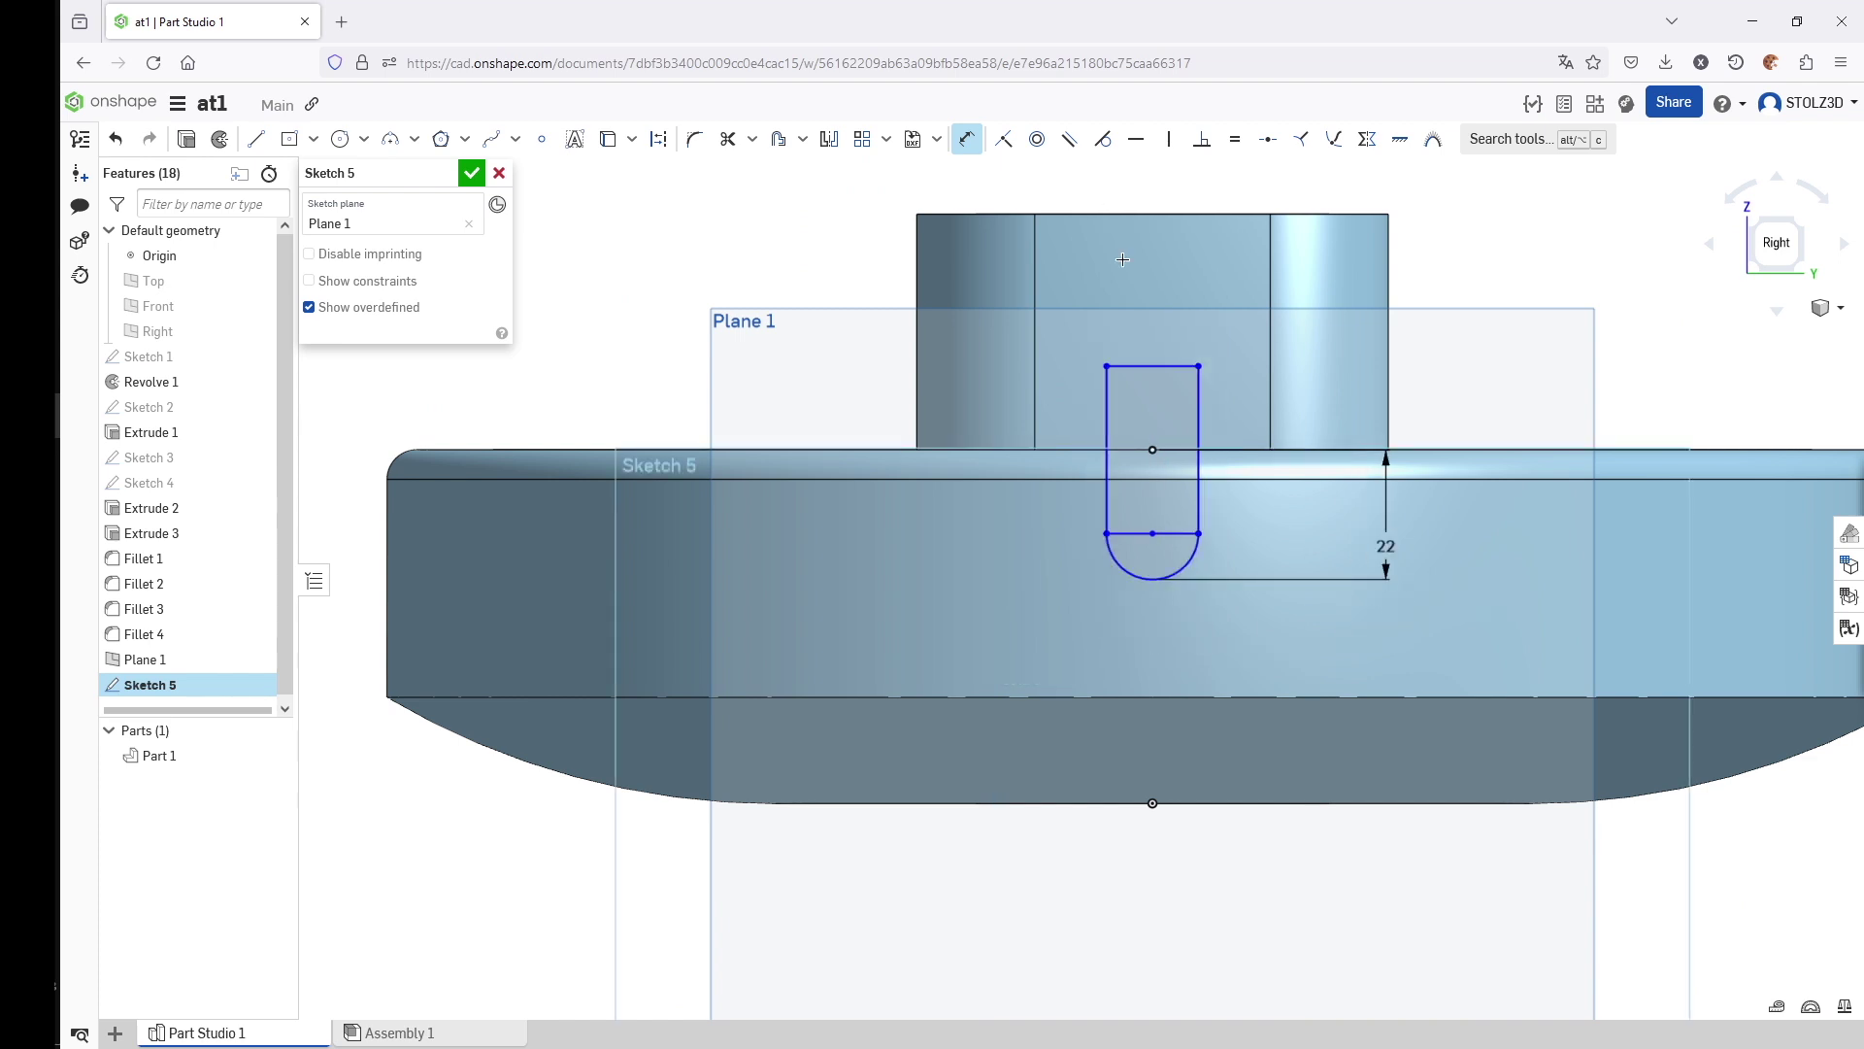
left_click(1139, 367)
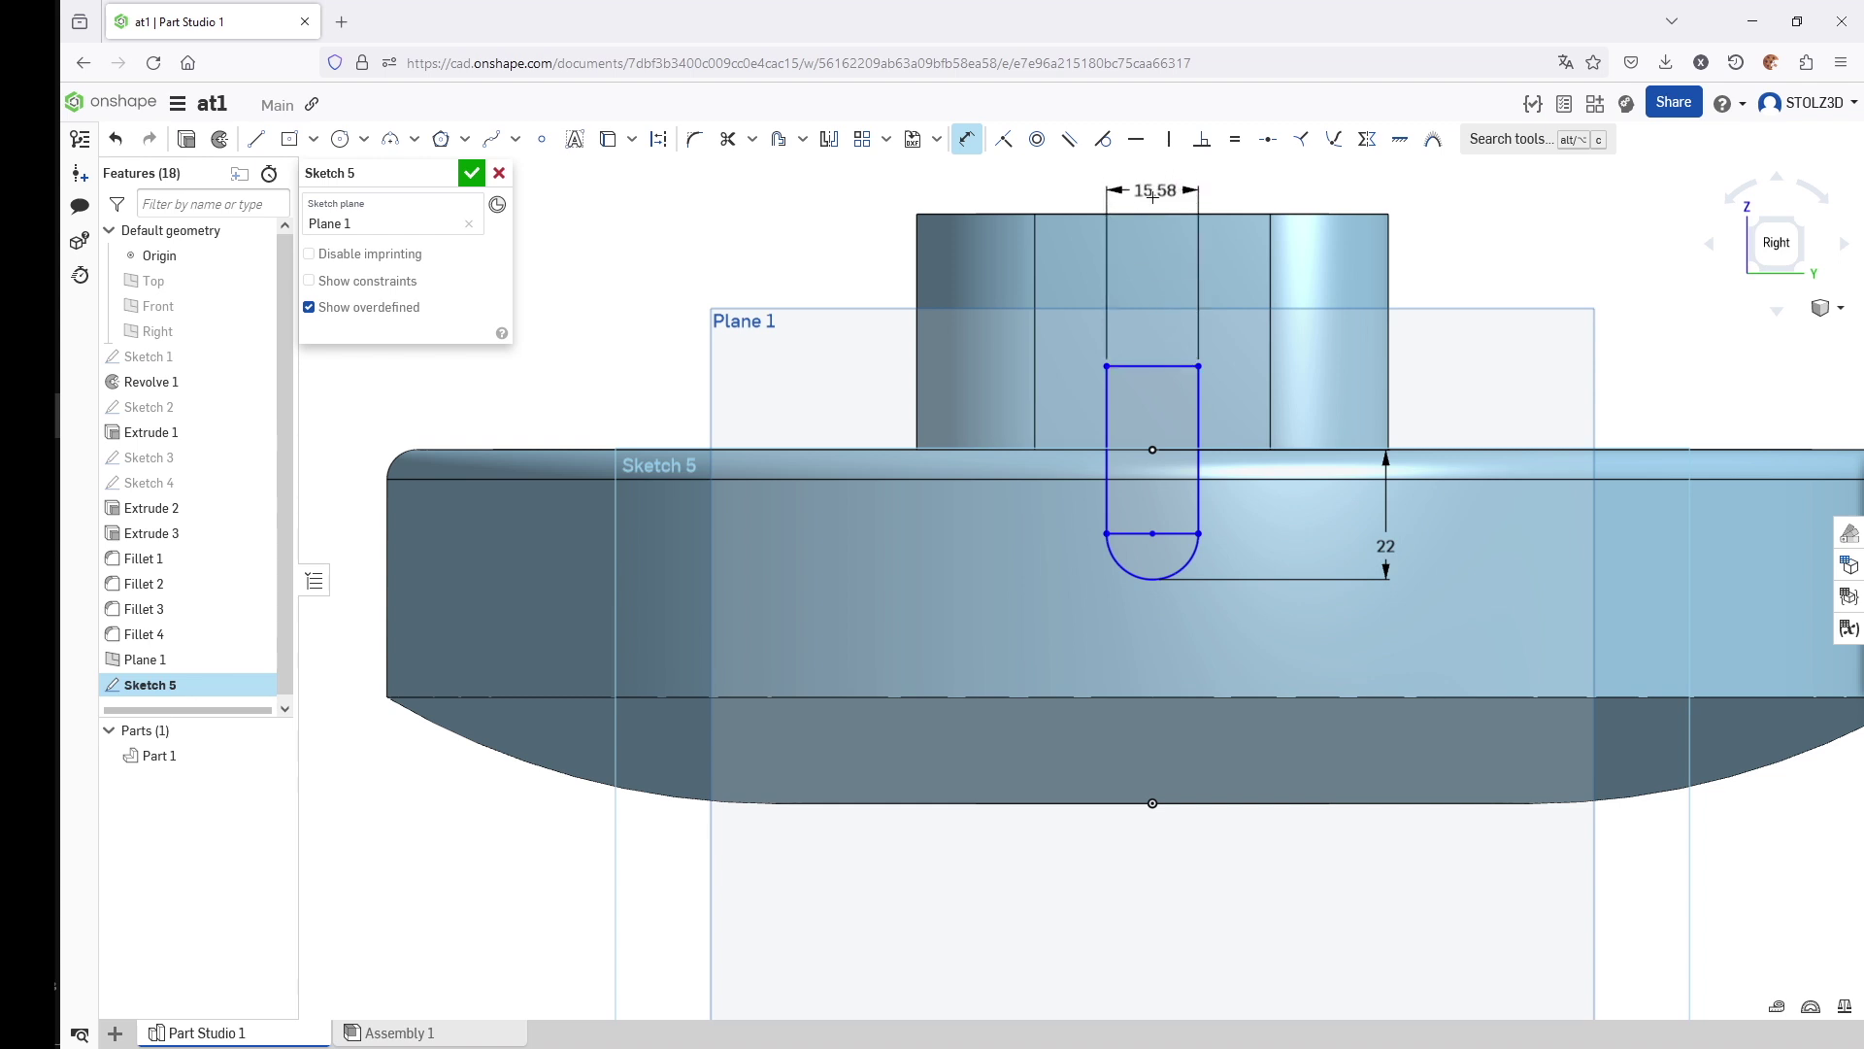
left_click(1170, 184)
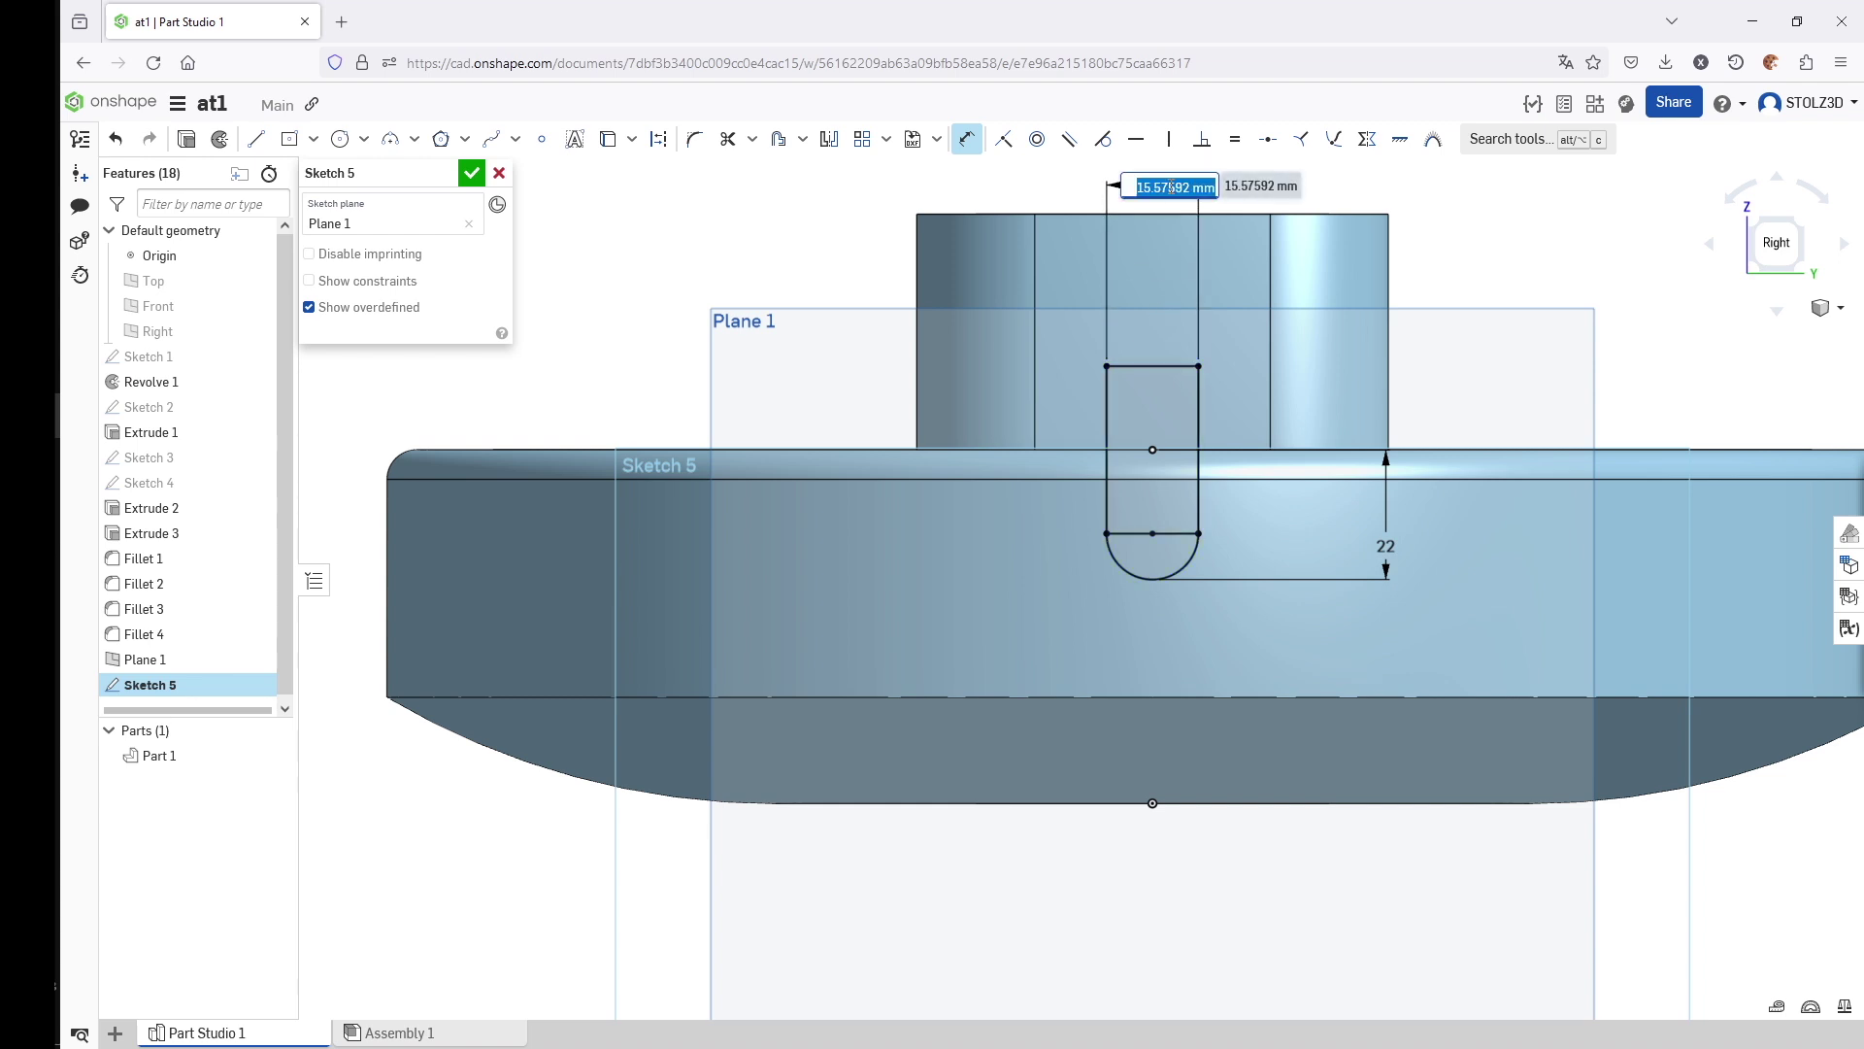
key("Return")
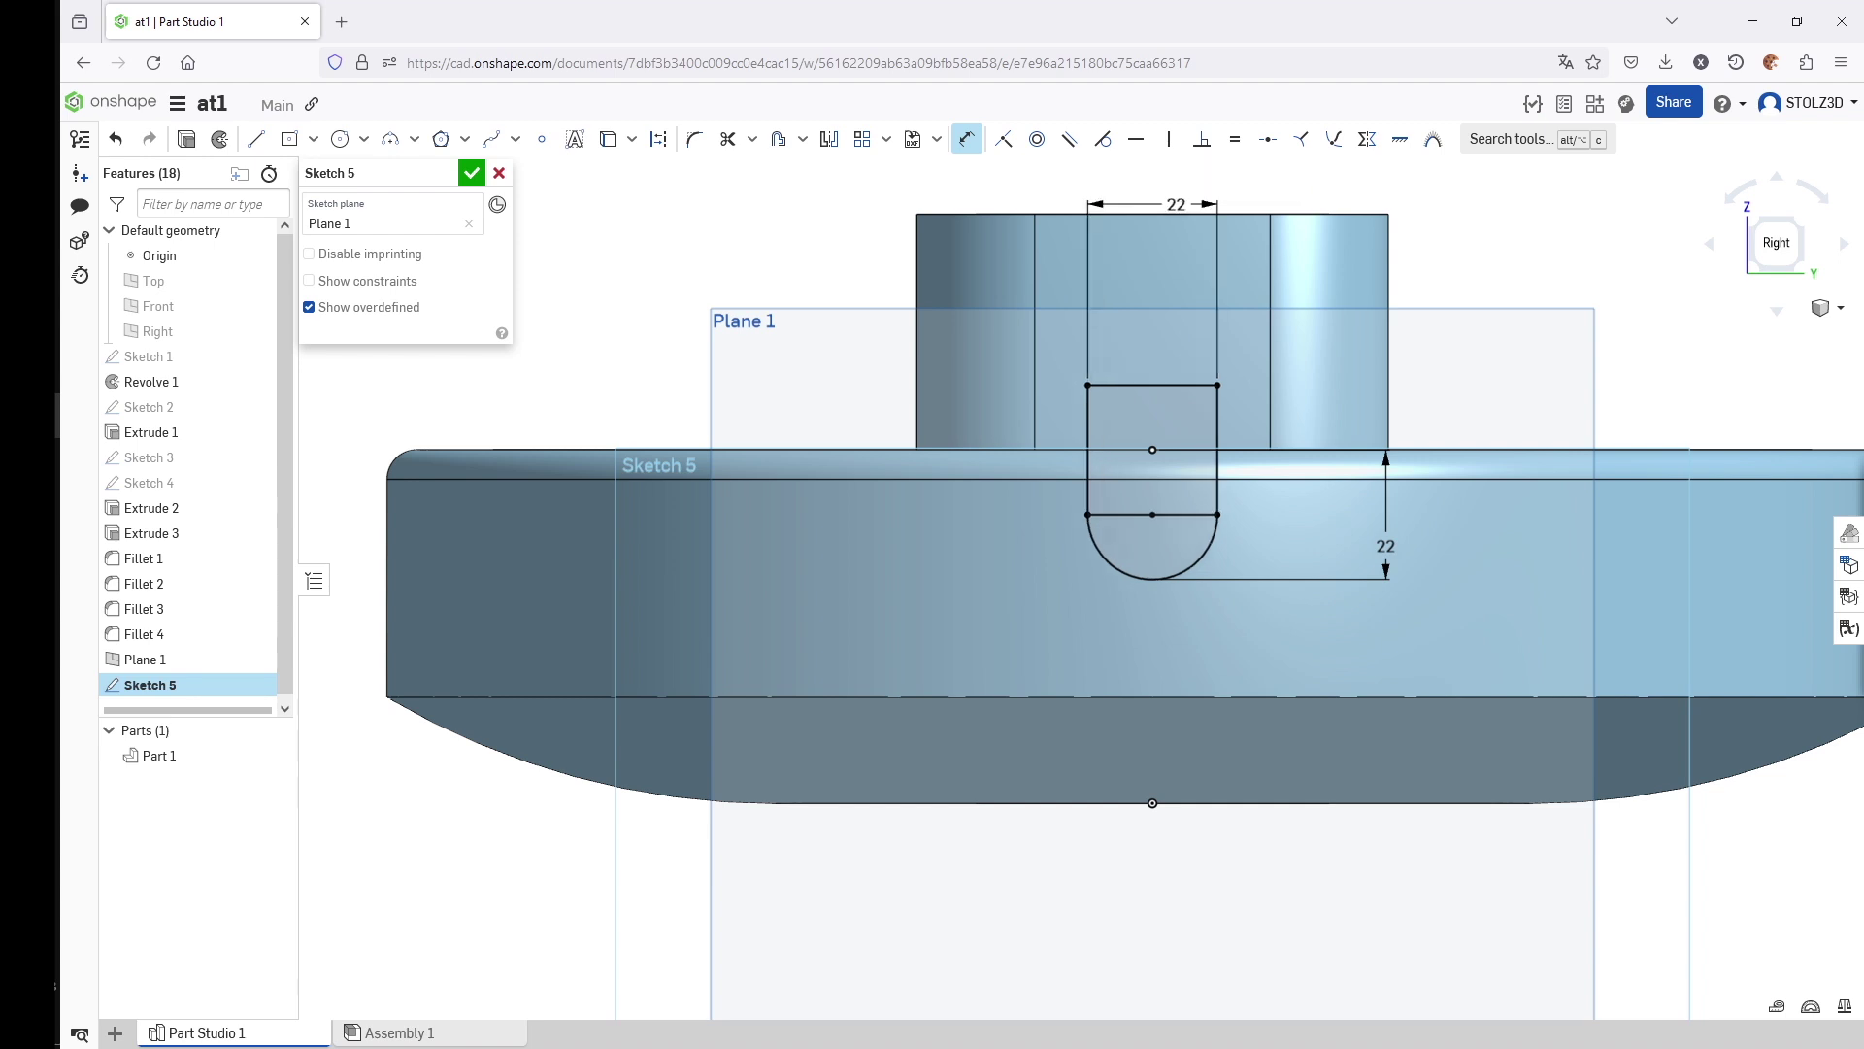
left_click(482, 176)
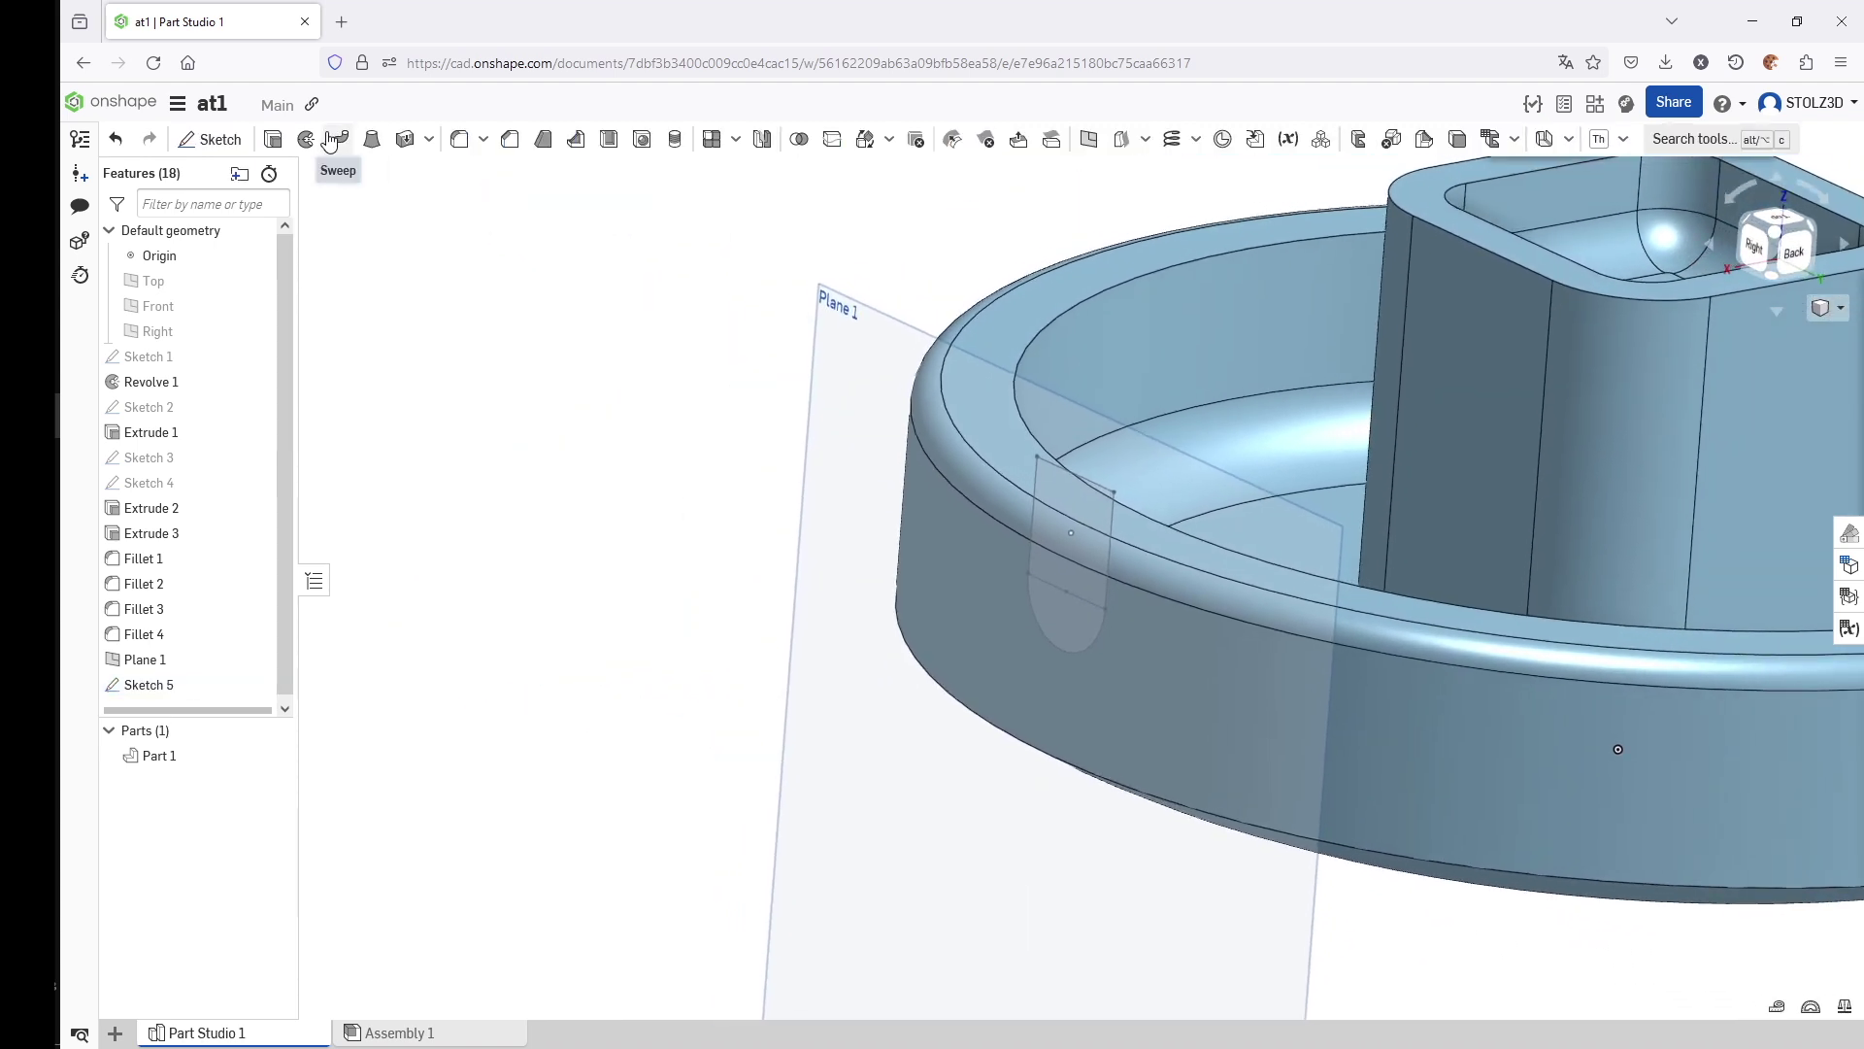
- Cut-extrude the slot's rectangle and semicircle regions up to the central tube's face
left_click(273, 139)
left_click(1074, 568)
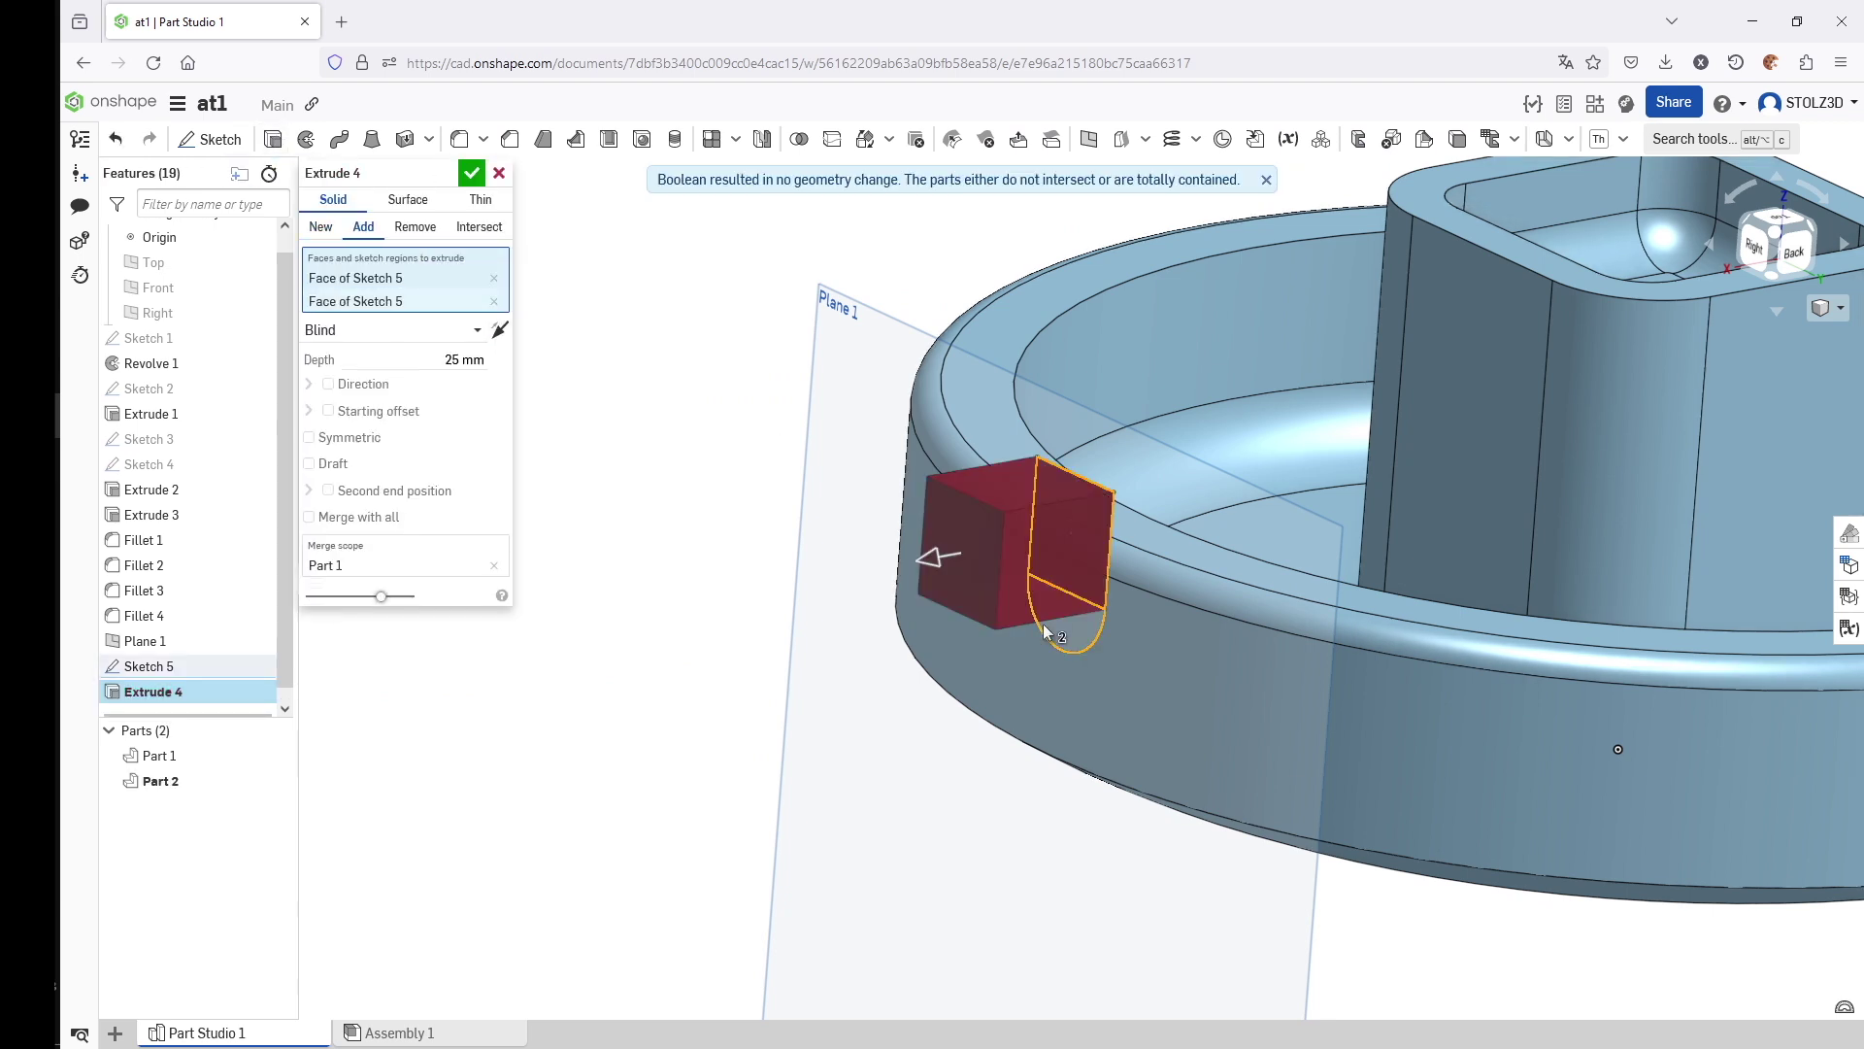
left_click(1068, 626)
left_click(415, 226)
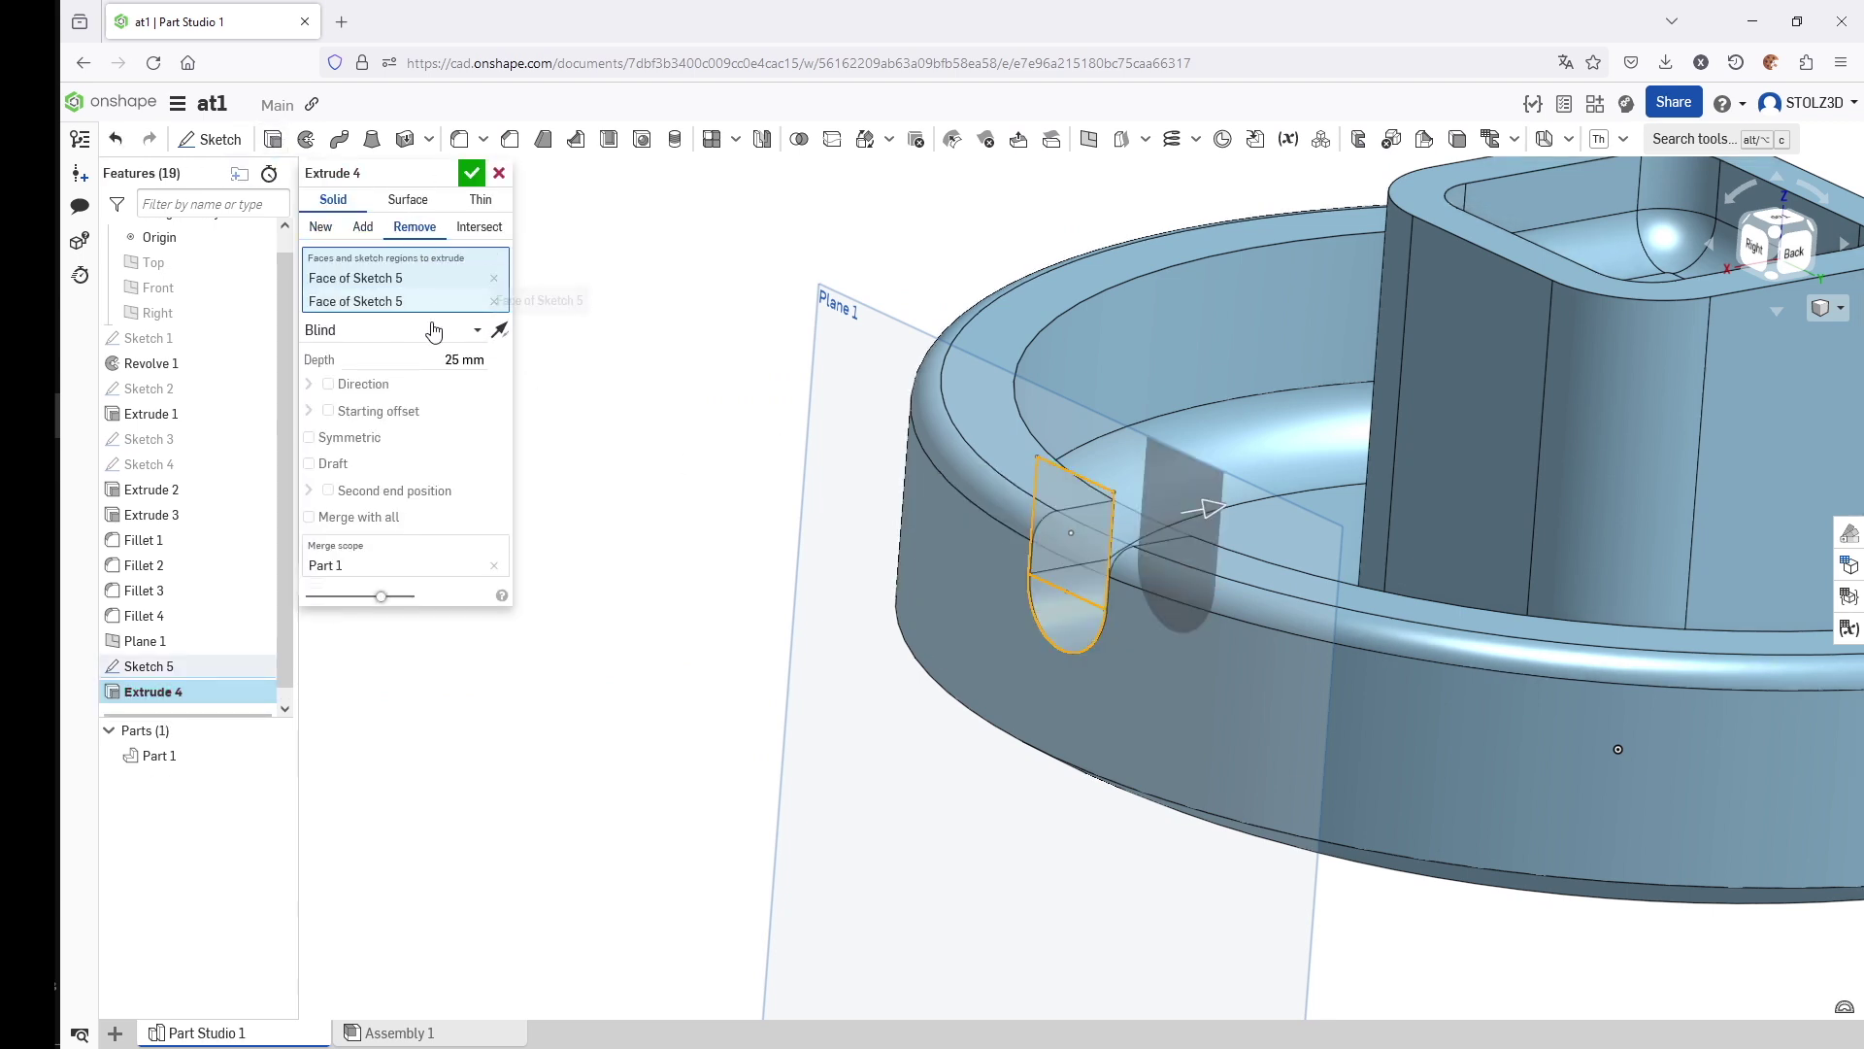
left_click(415, 331)
left_click(391, 411)
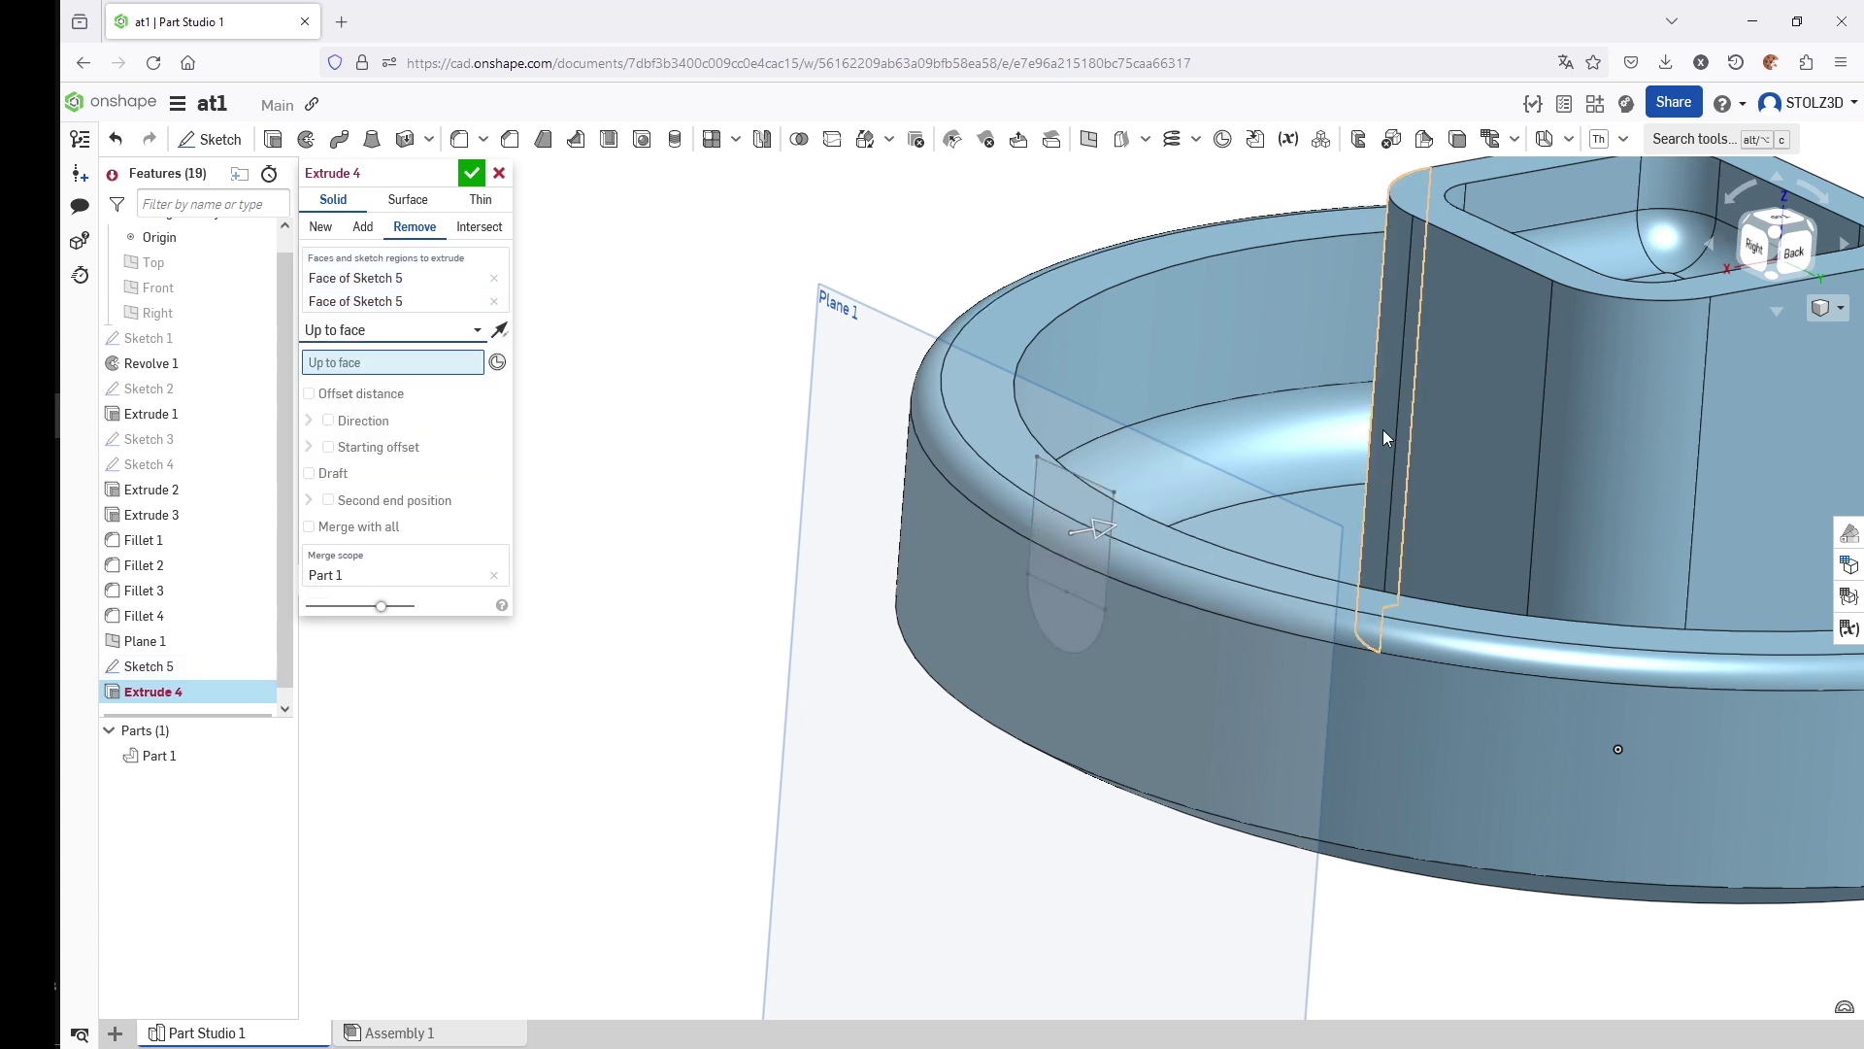
left_click(1523, 428)
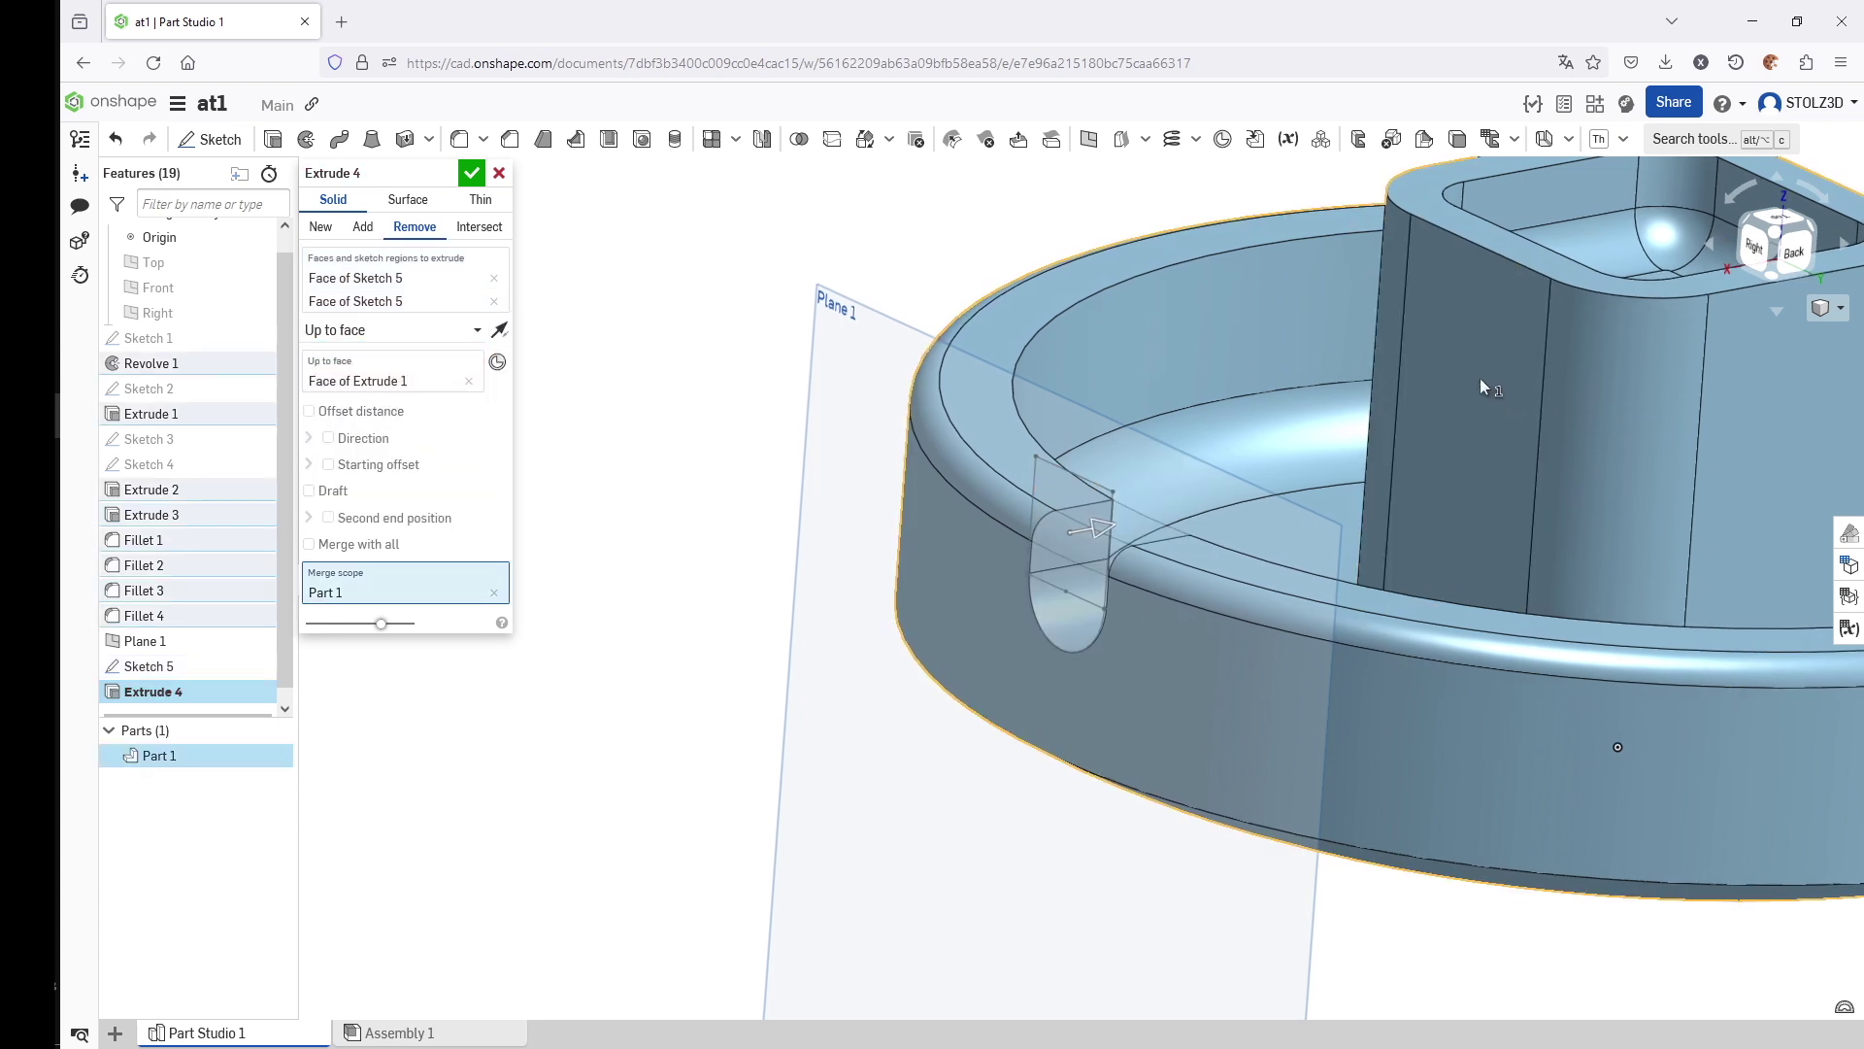
right_click_drag(1447, 414, 1361, 398)
scroll(1116, 392, "down", 3)
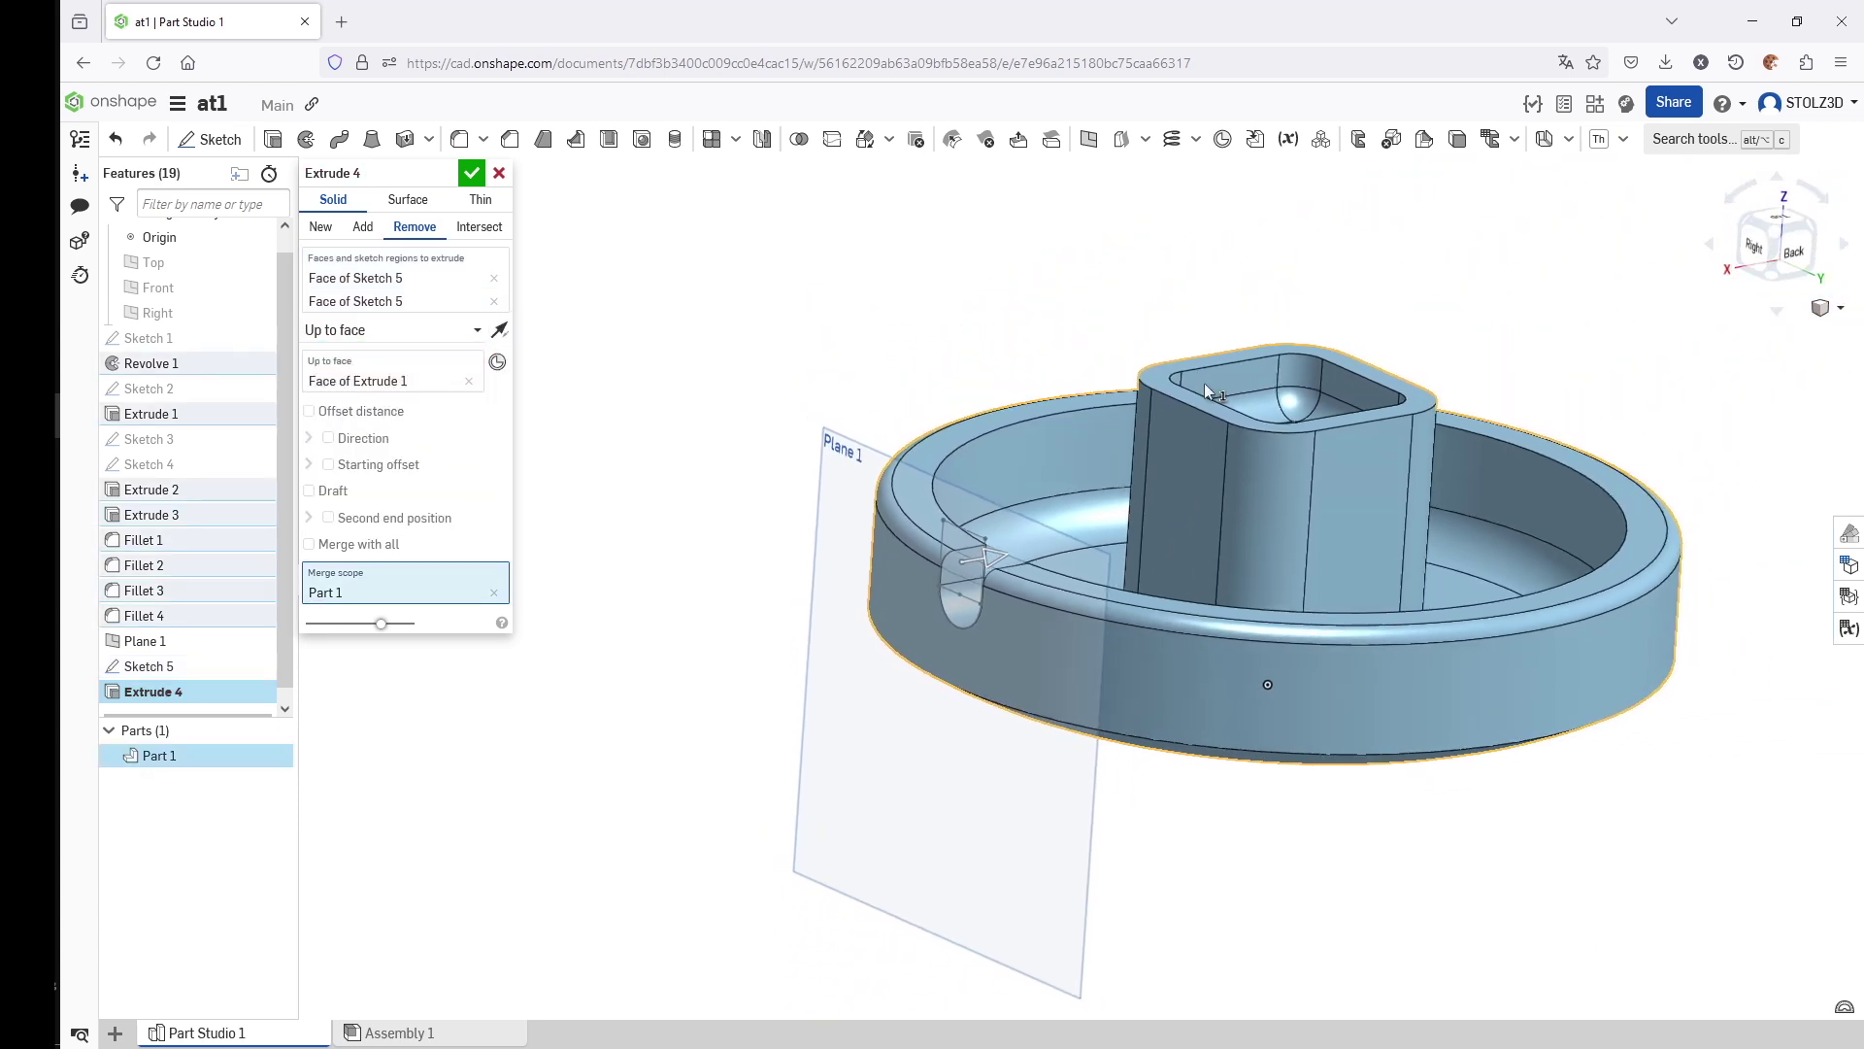
left_click(481, 178)
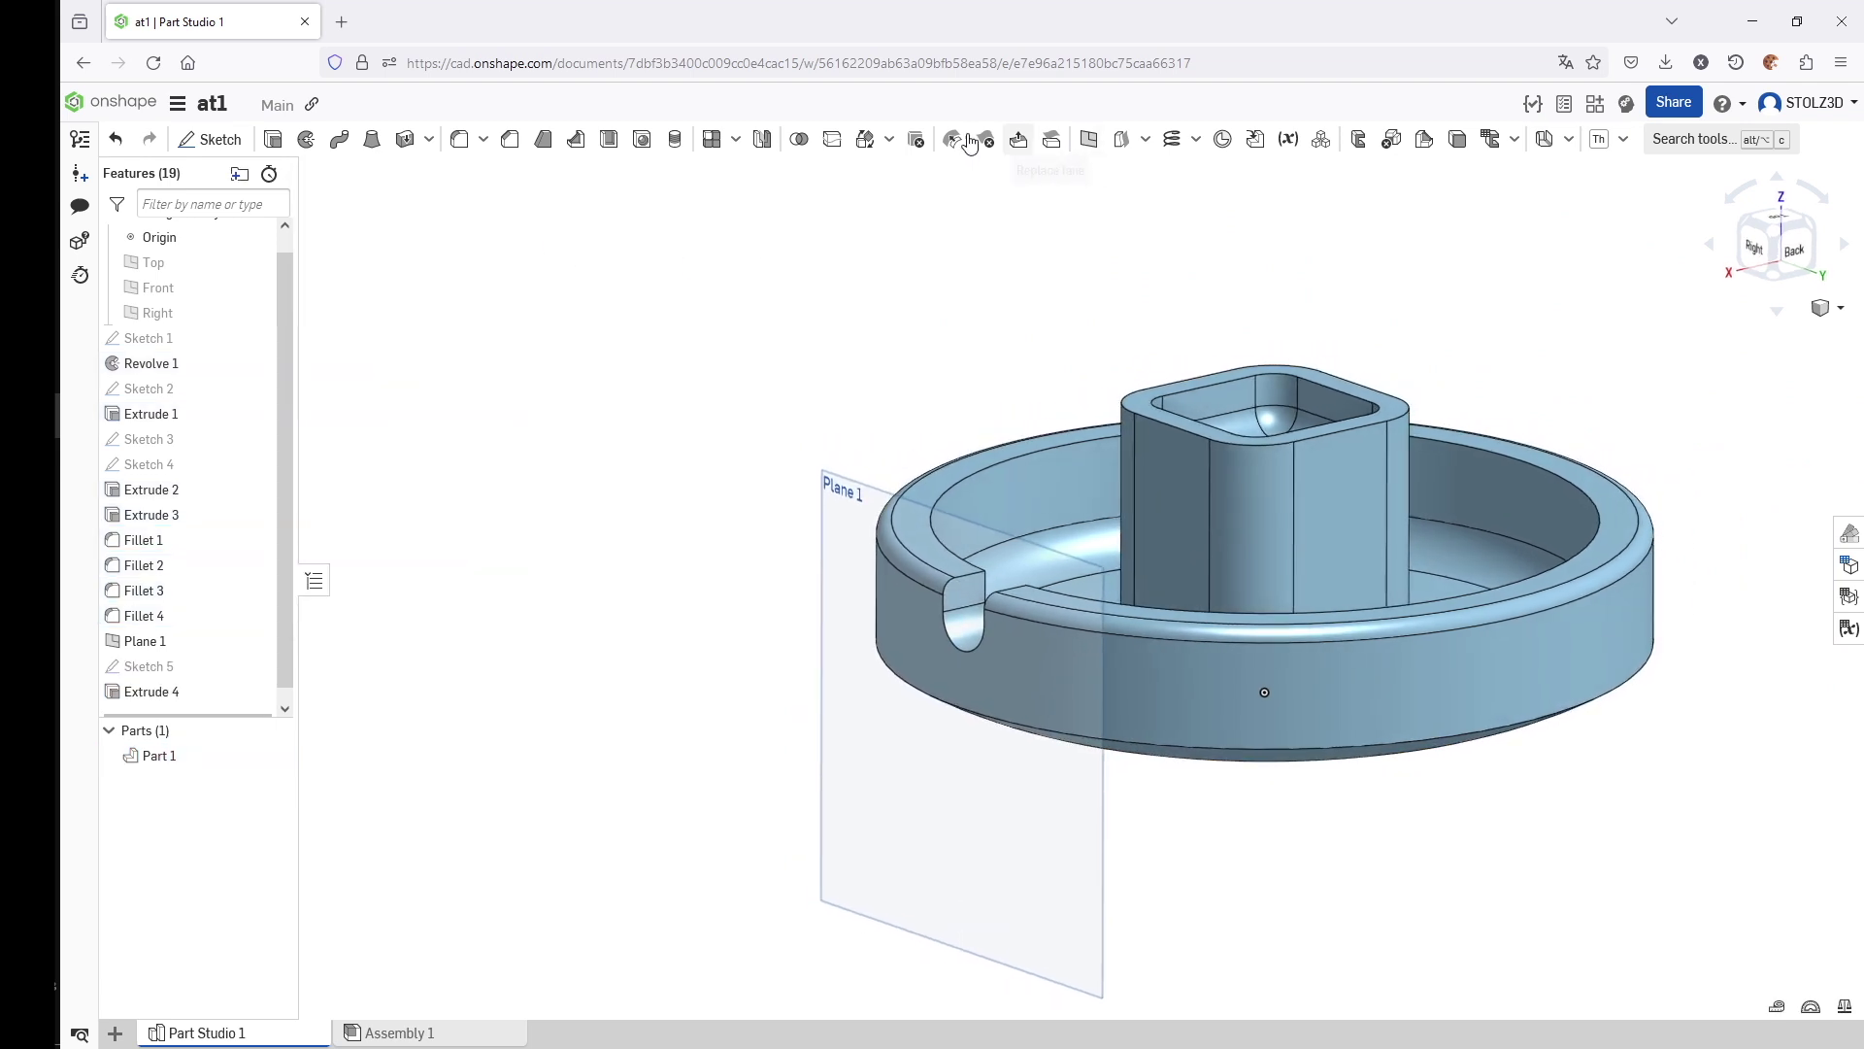
- Create a circular feature pattern of Extrude 4 about the central tube with 4 instances
left_click(735, 138)
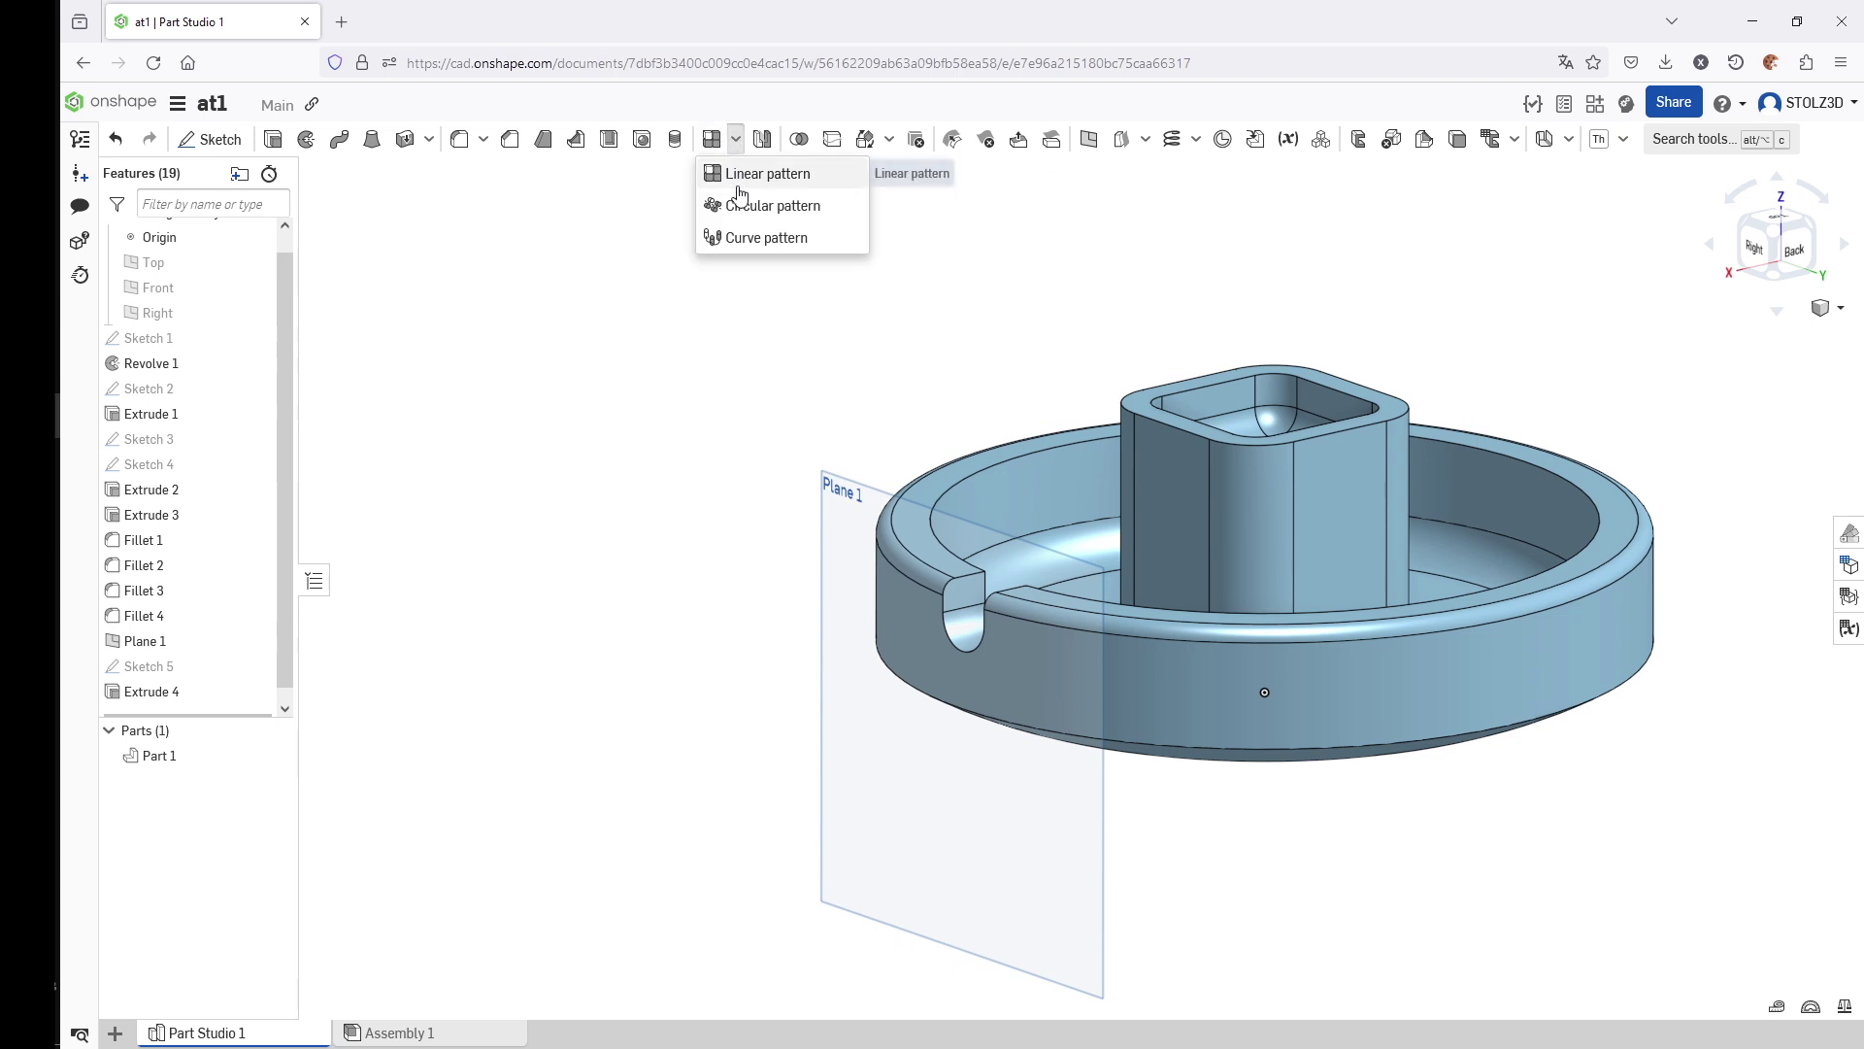
left_click(747, 208)
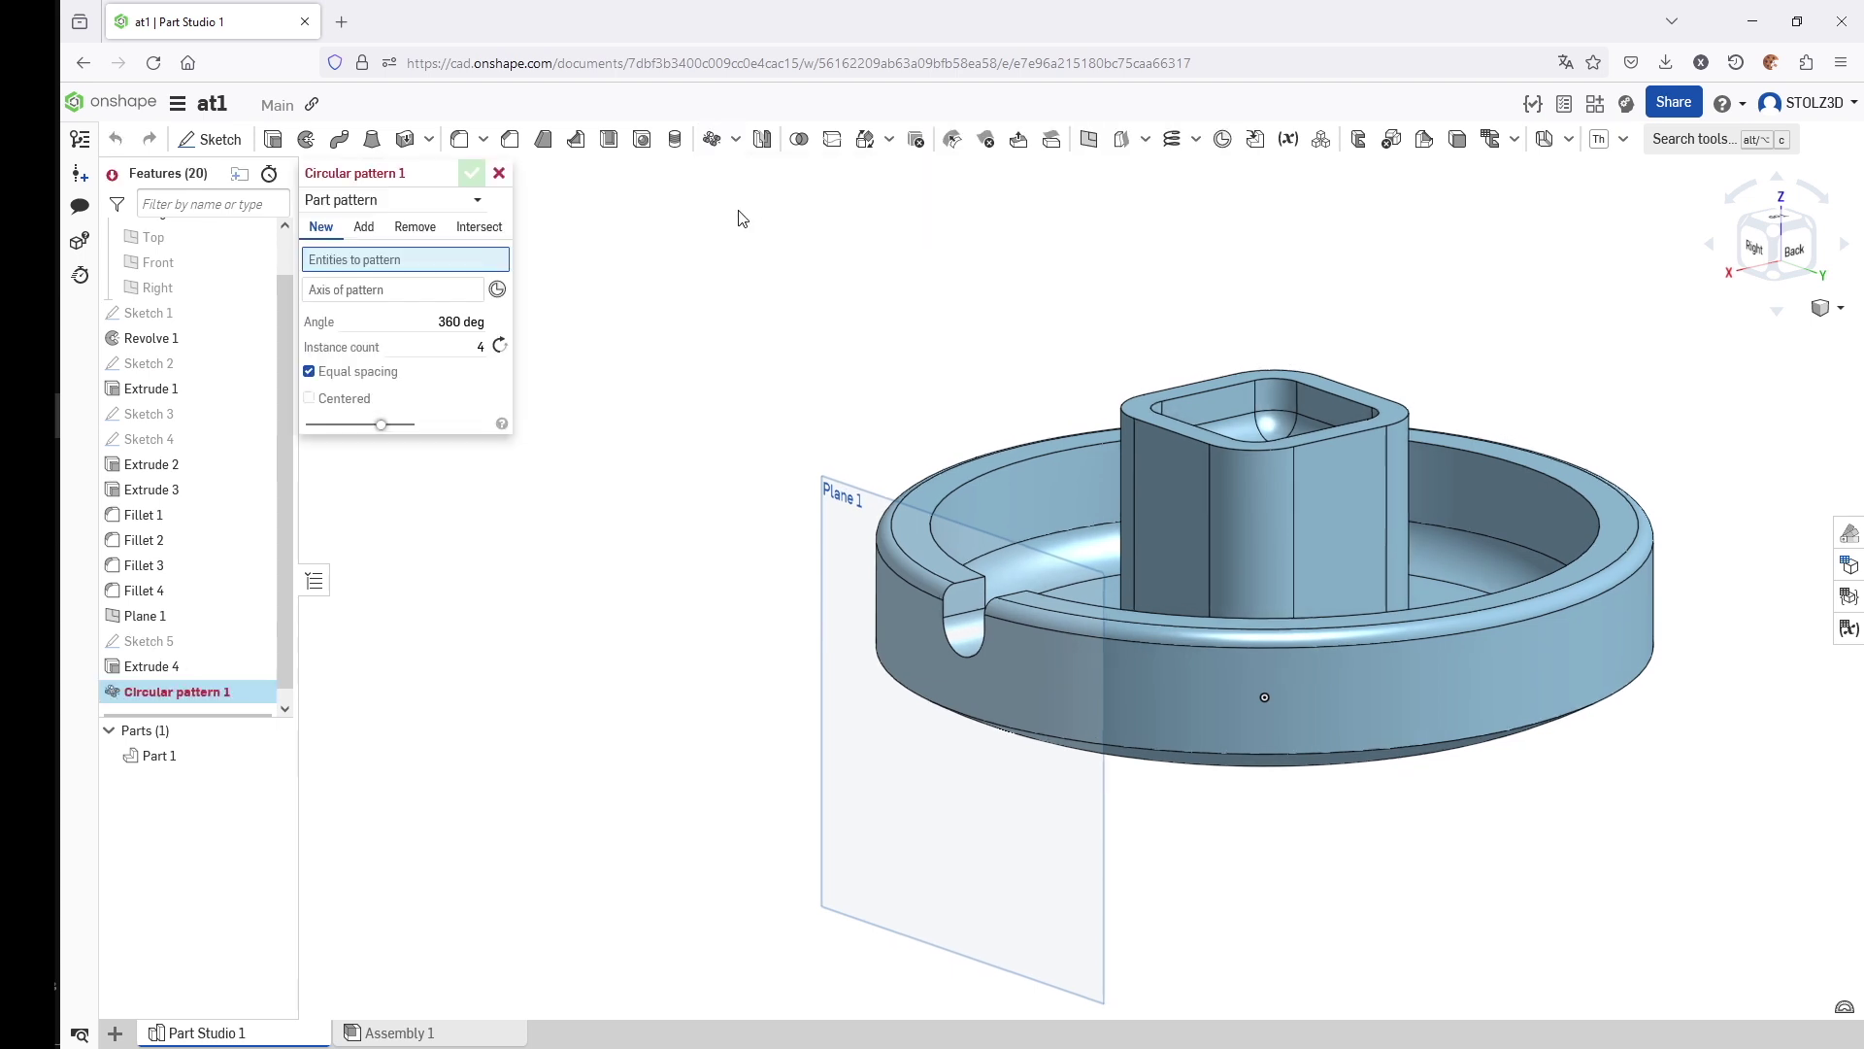
left_click(379, 198)
left_click(372, 258)
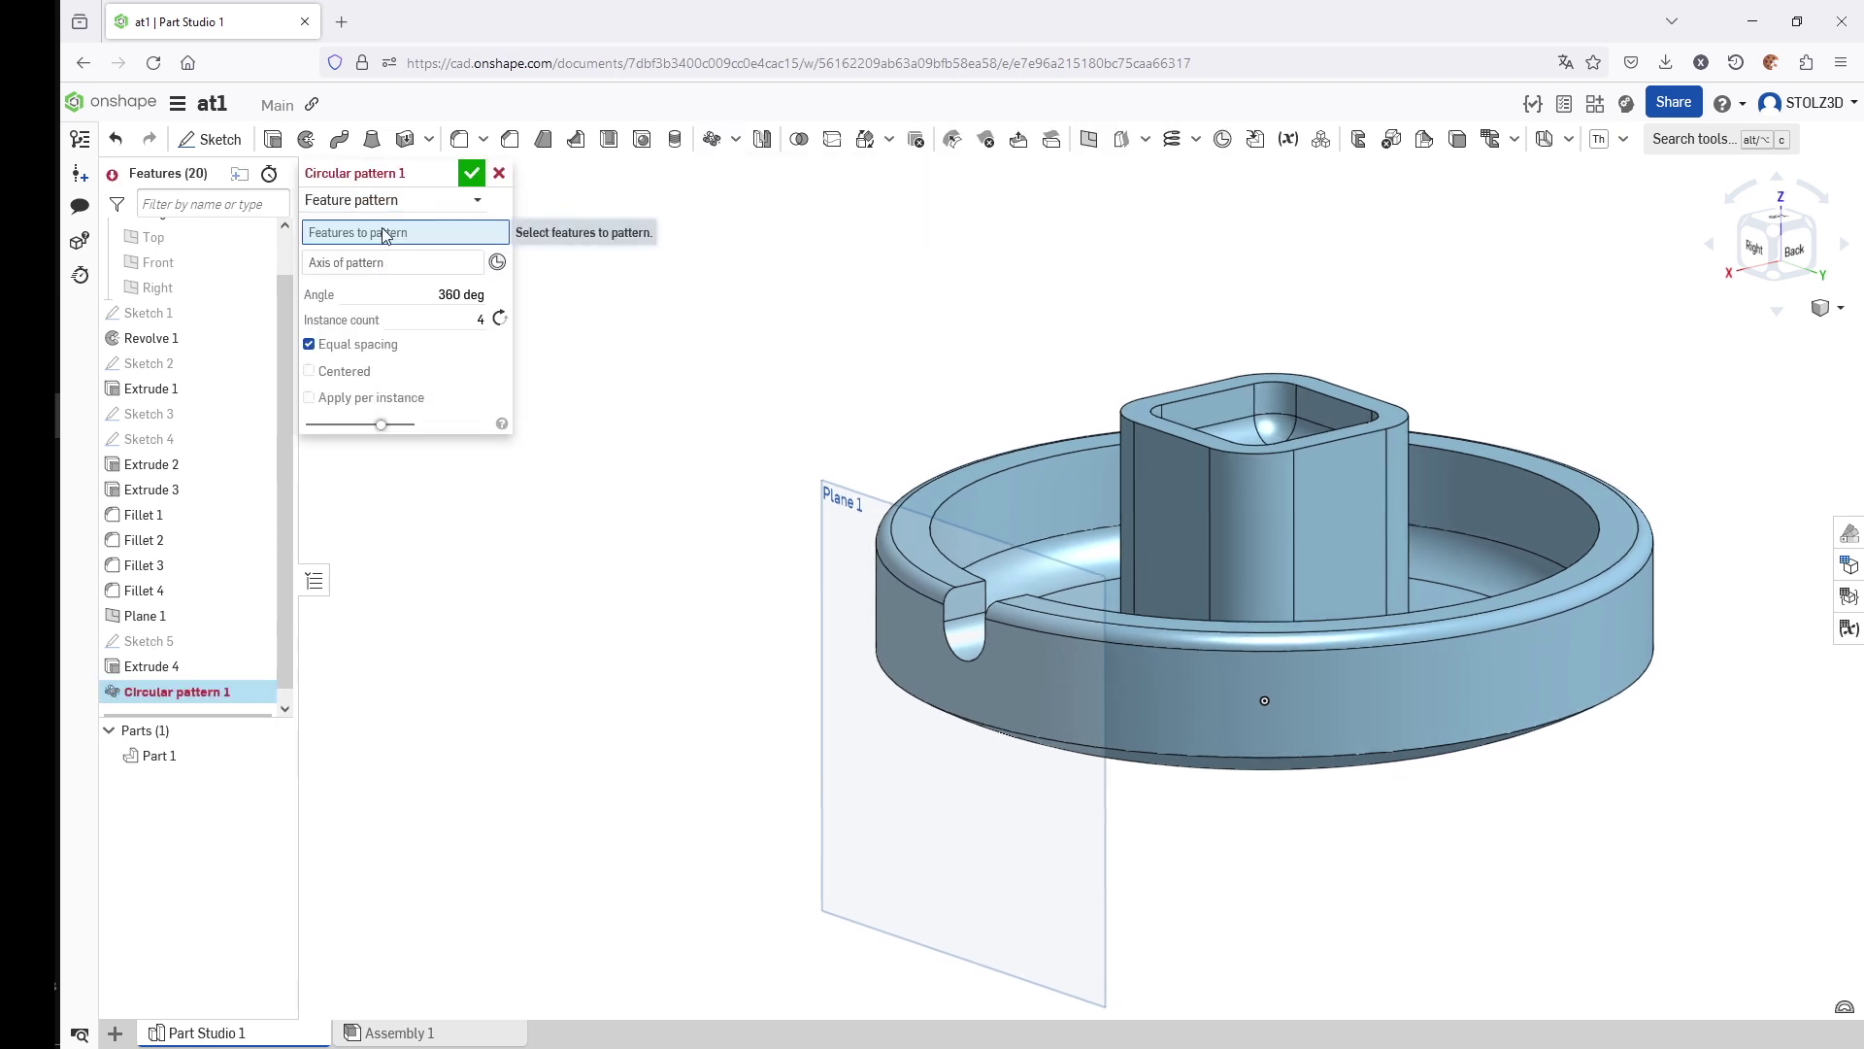
left_click(166, 669)
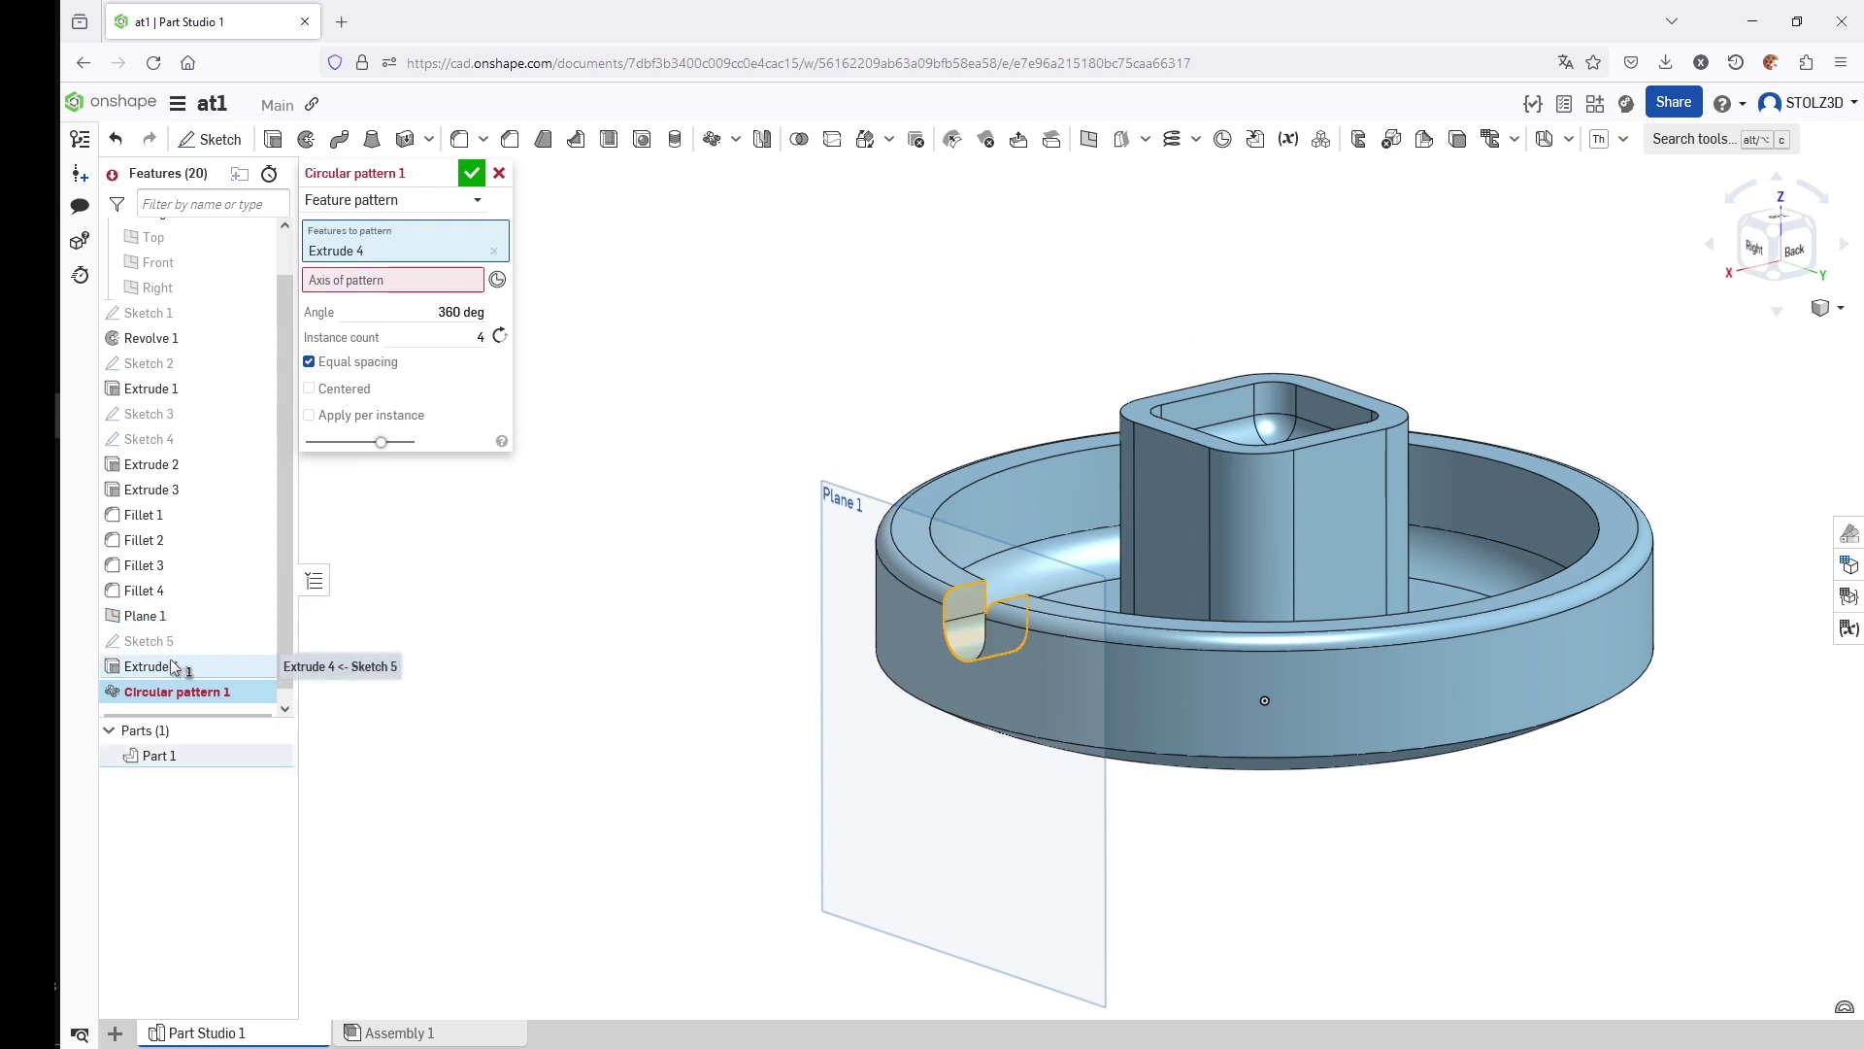
right_click_drag(1049, 369, 1214, 563)
left_click(1386, 633)
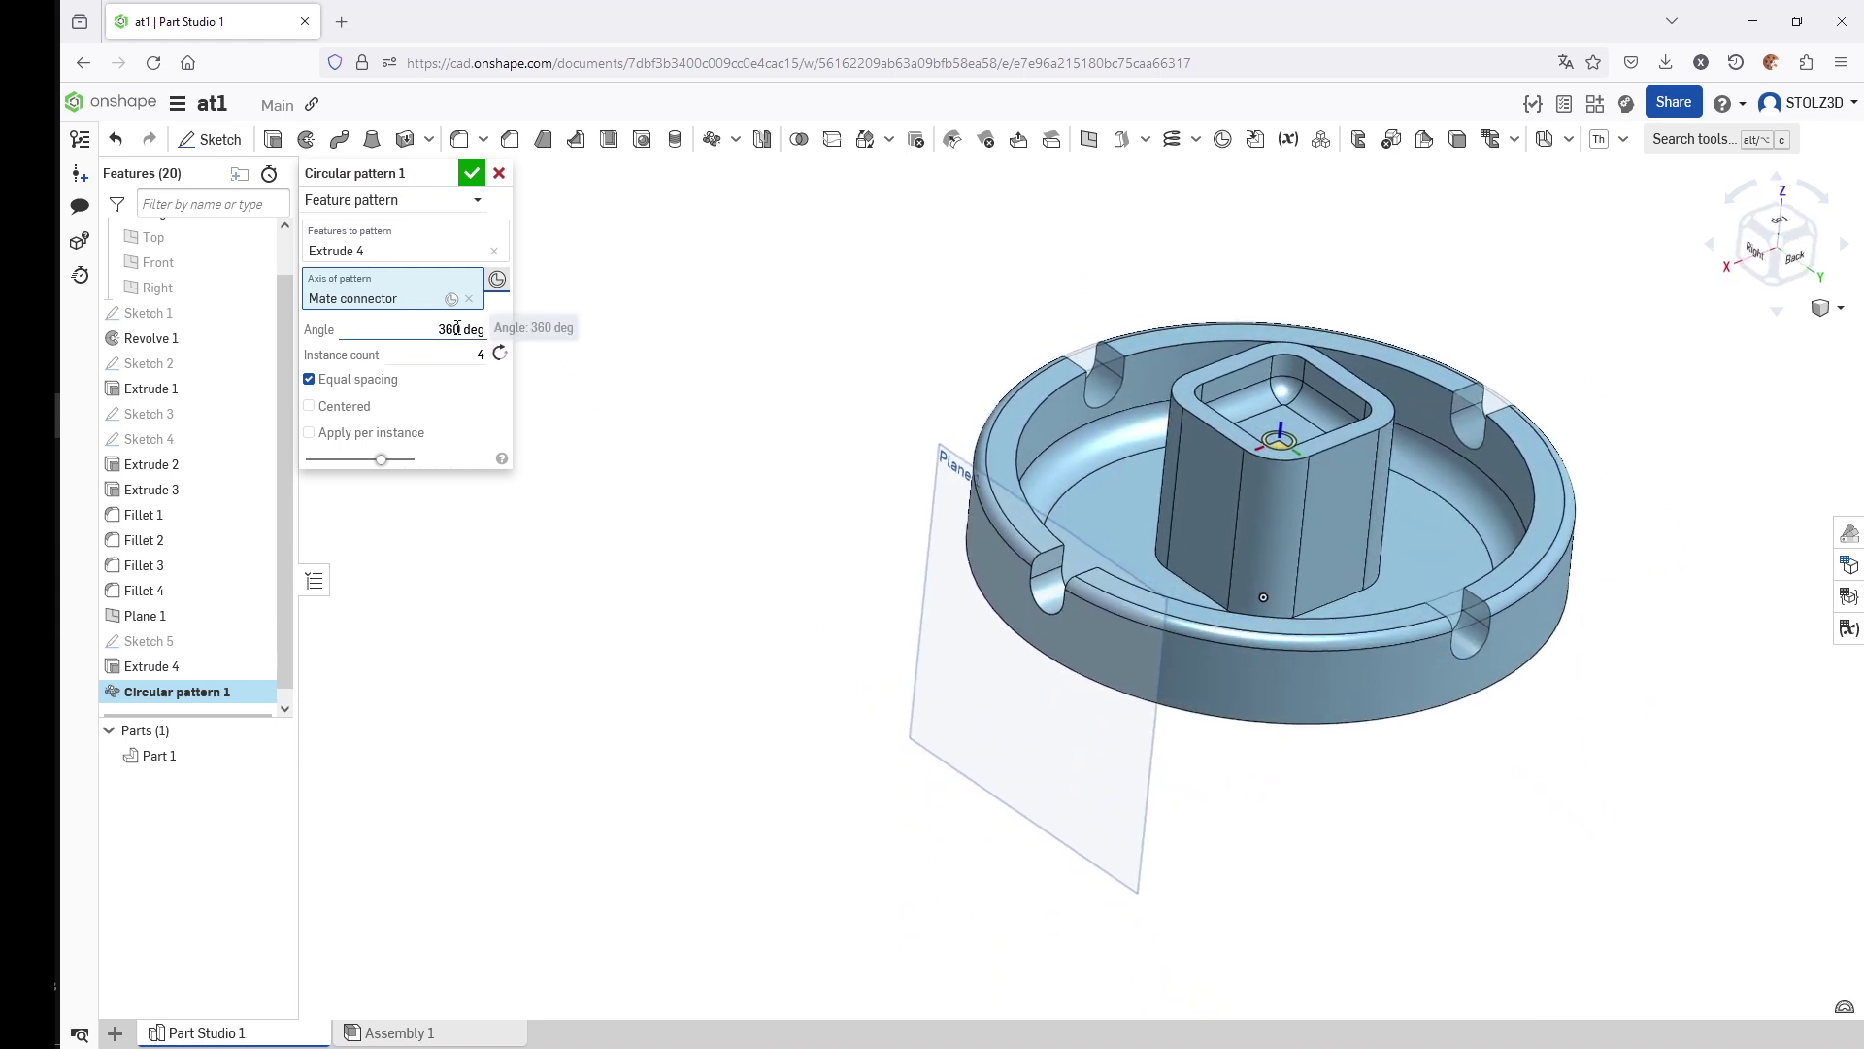
scroll(650, 404, "up", 3)
right_click_drag(735, 418, 475, 199)
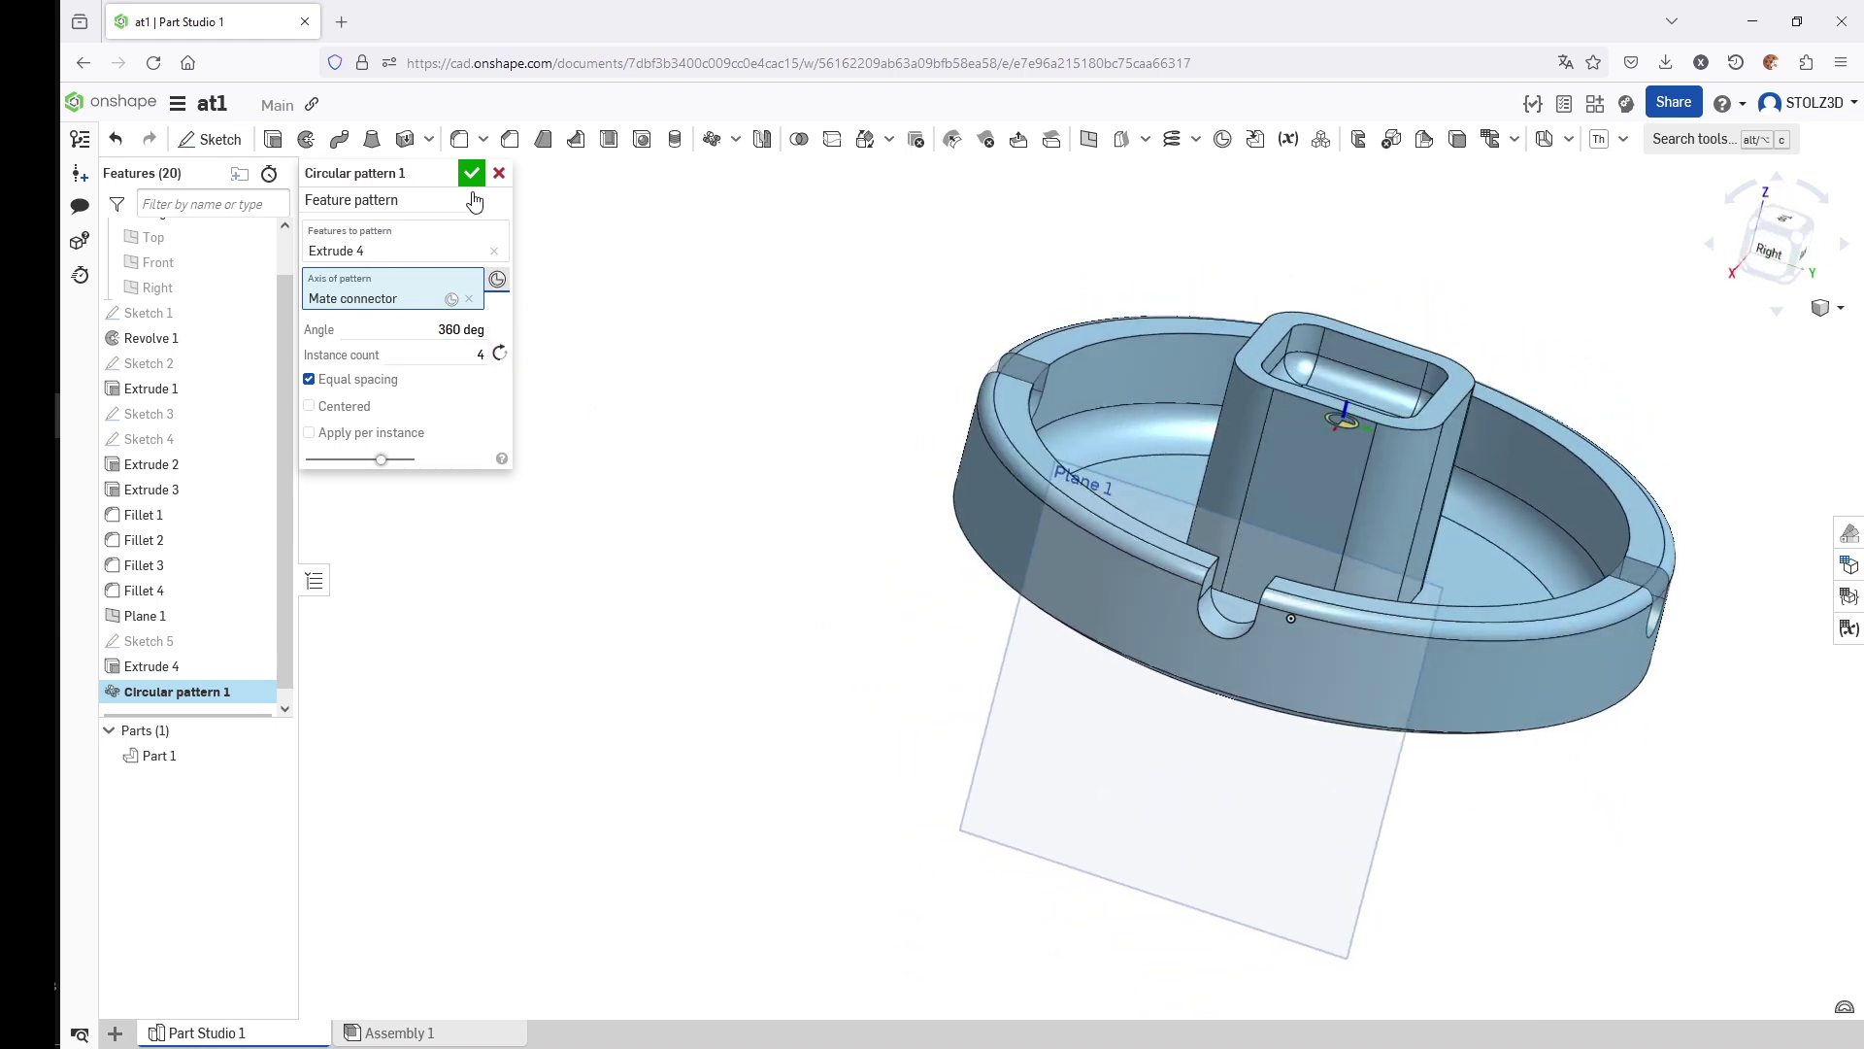
left_click(470, 174)
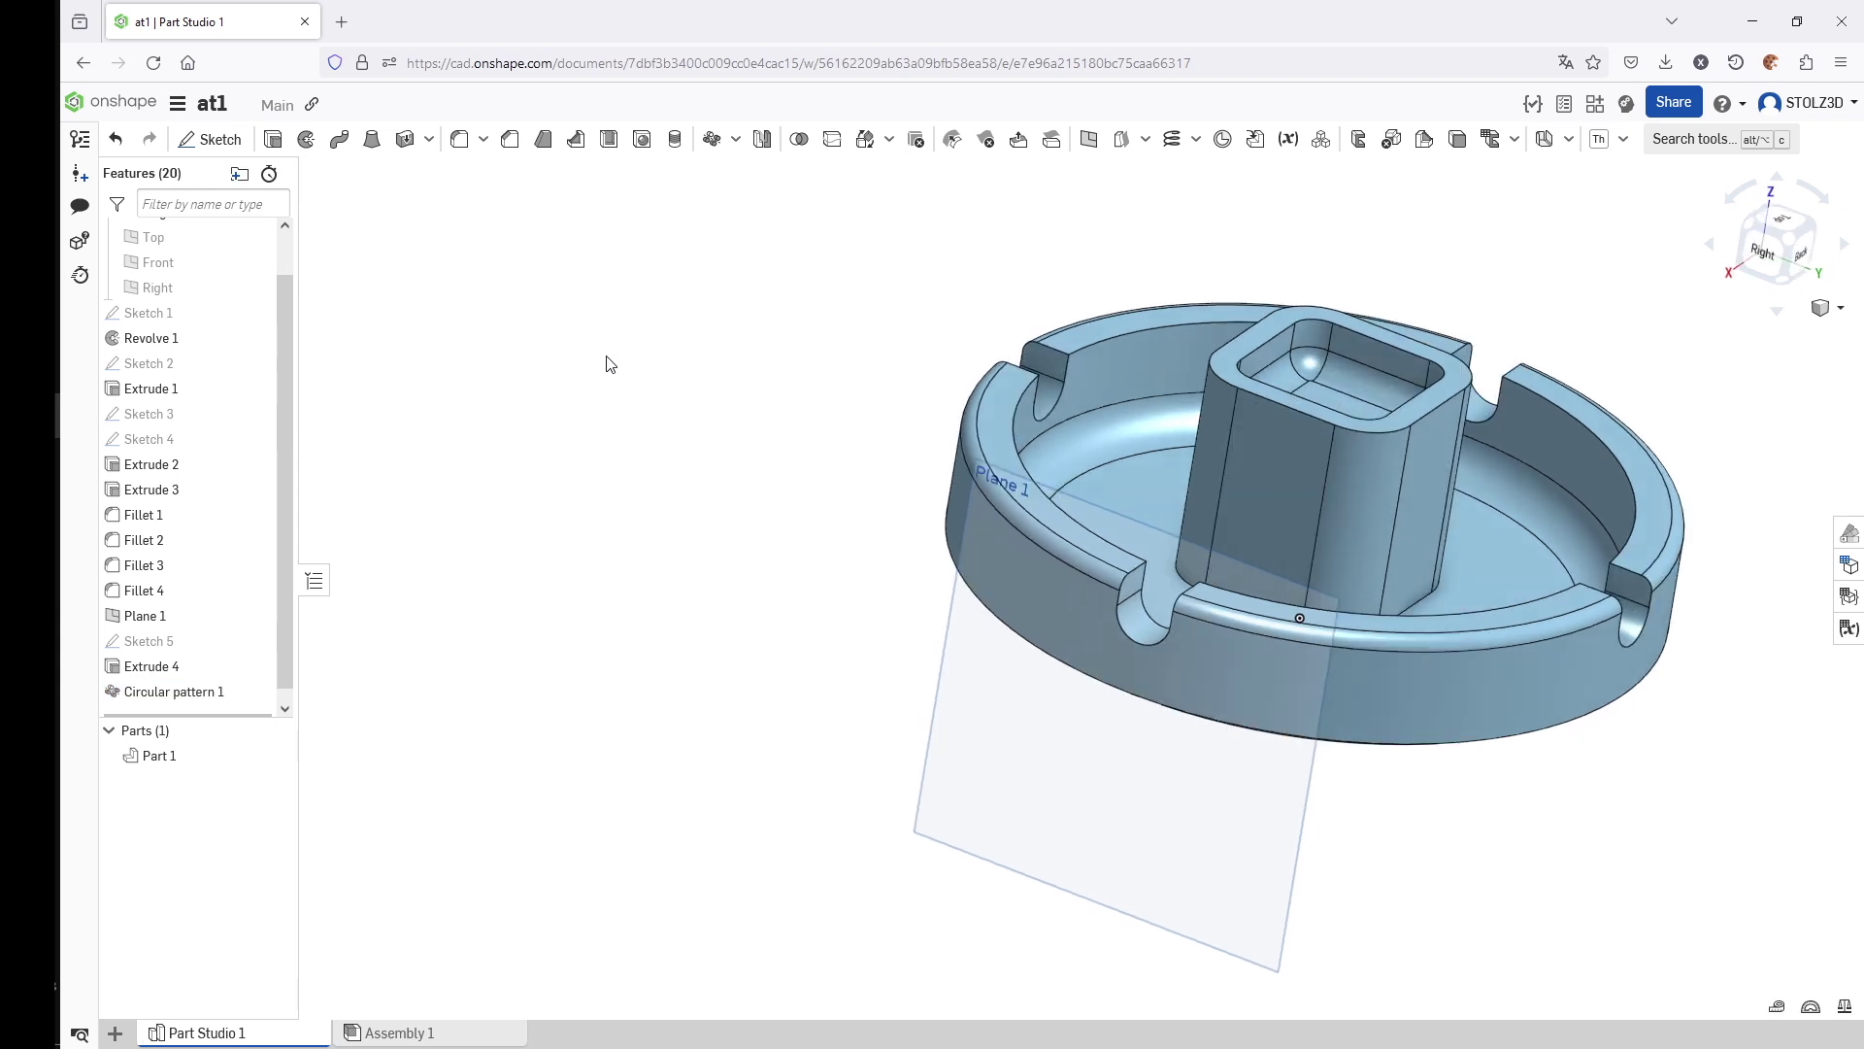
- Hide Plane 1, then orbit, fit and pan to inspect the four-slot ashtray
key("p")
right_click_drag(603, 362, 650, 471)
key("f")
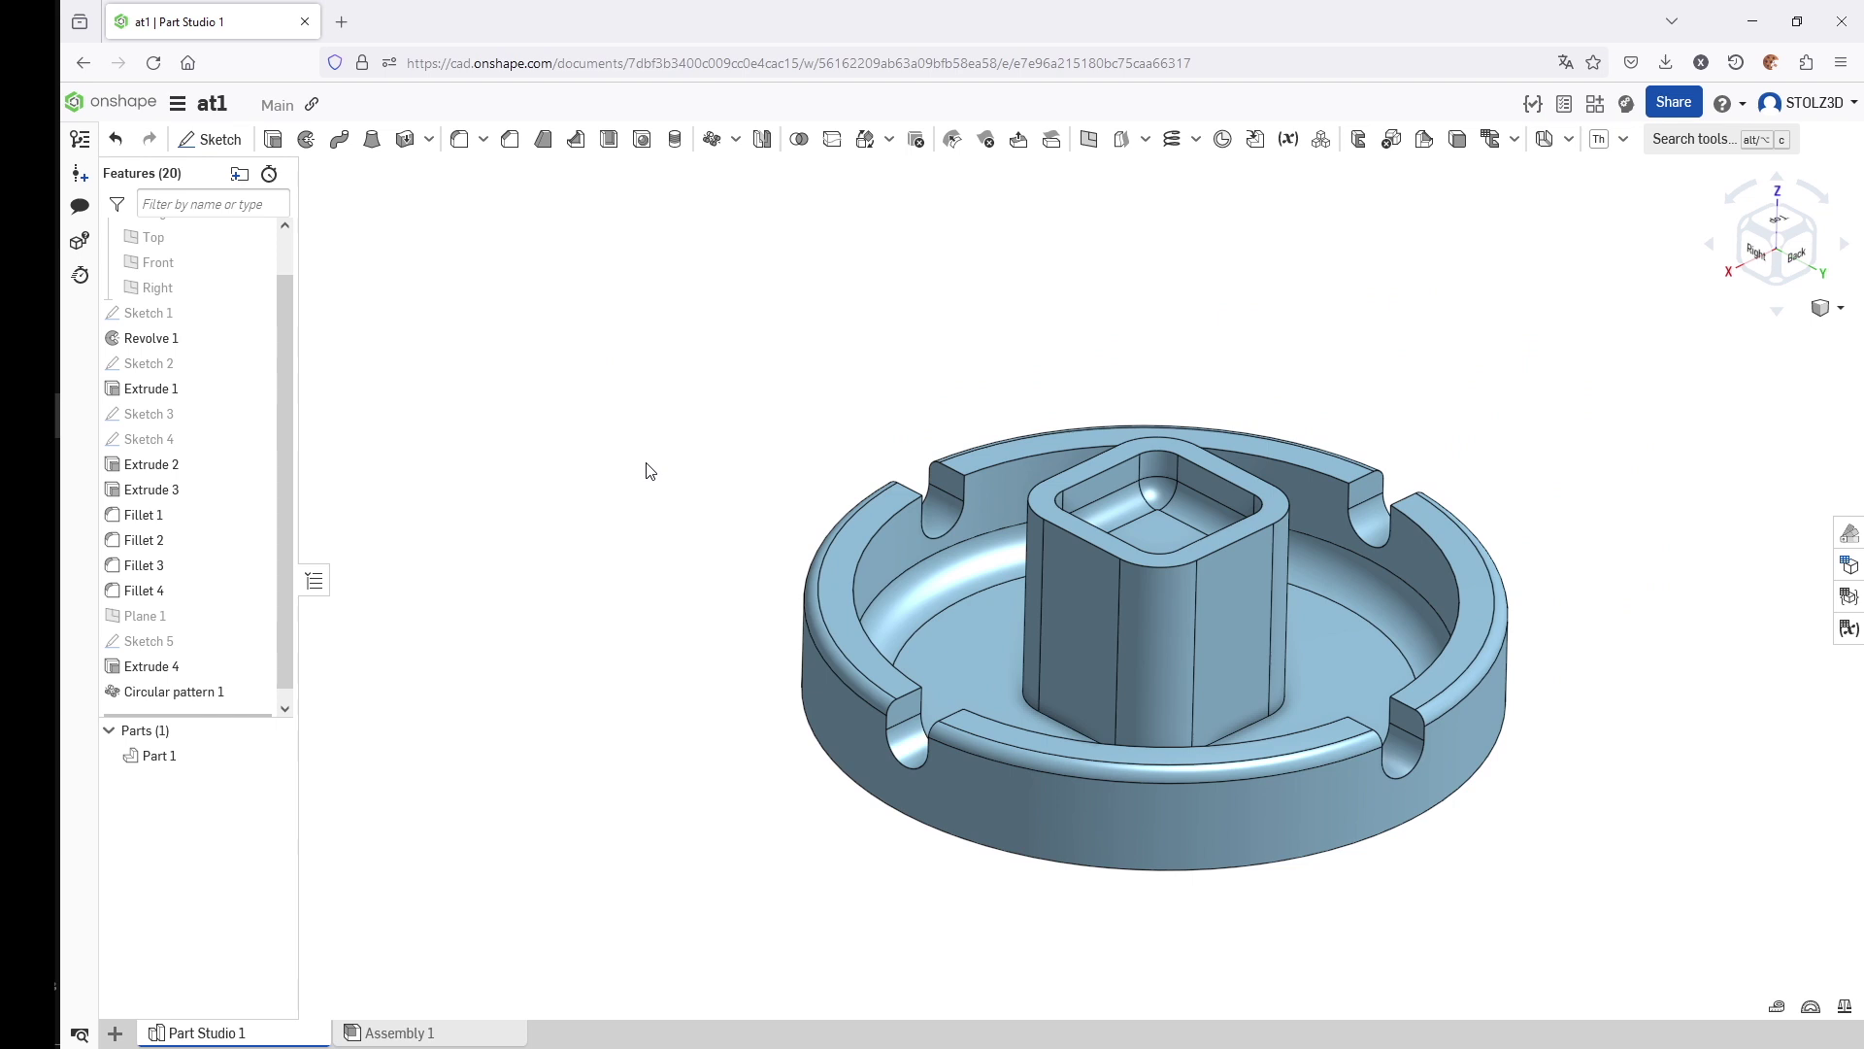
key("Up")
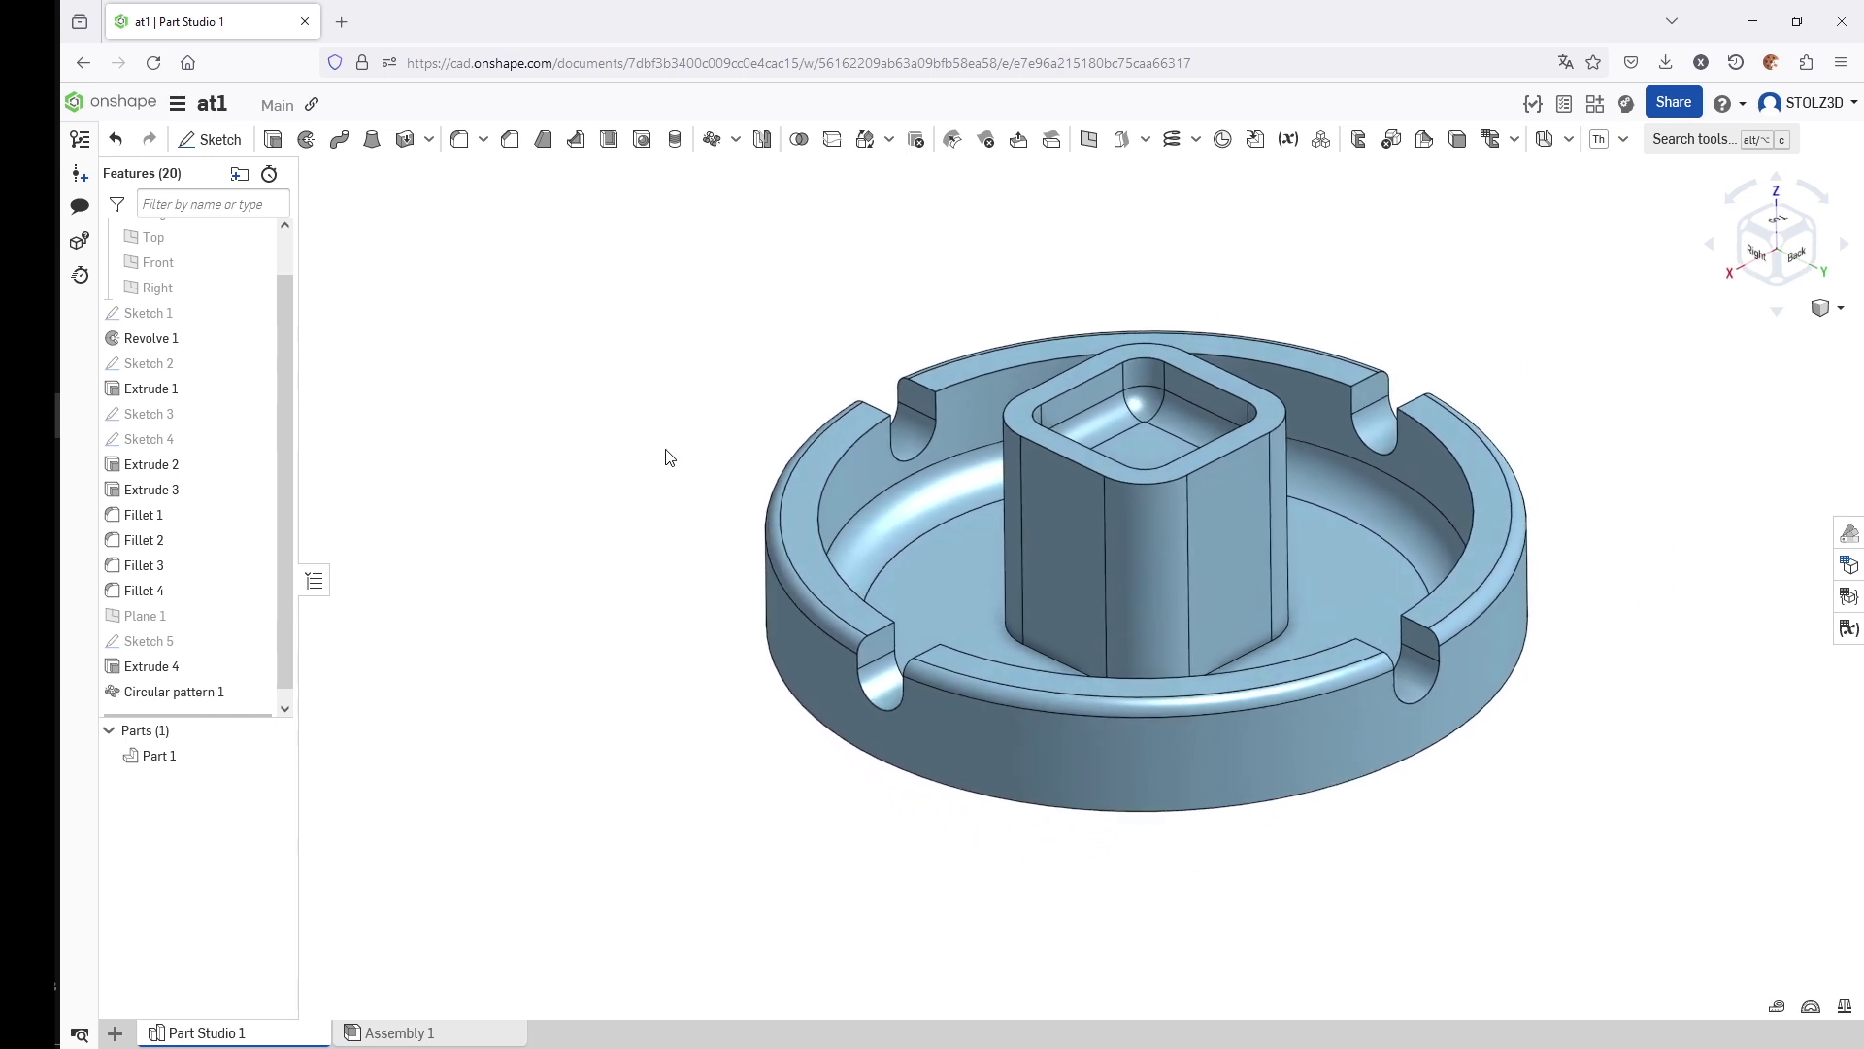
key("Up")
key("Up")
key("Up")
key("Up")
key("Up")
key("Up")
key("Up")
key("Up")
key("Up")
key("Up")
key("Up")
key("Up")
key("Up")
key("Up")
key("Up")
key("Up")
key("Up")
key("Up")
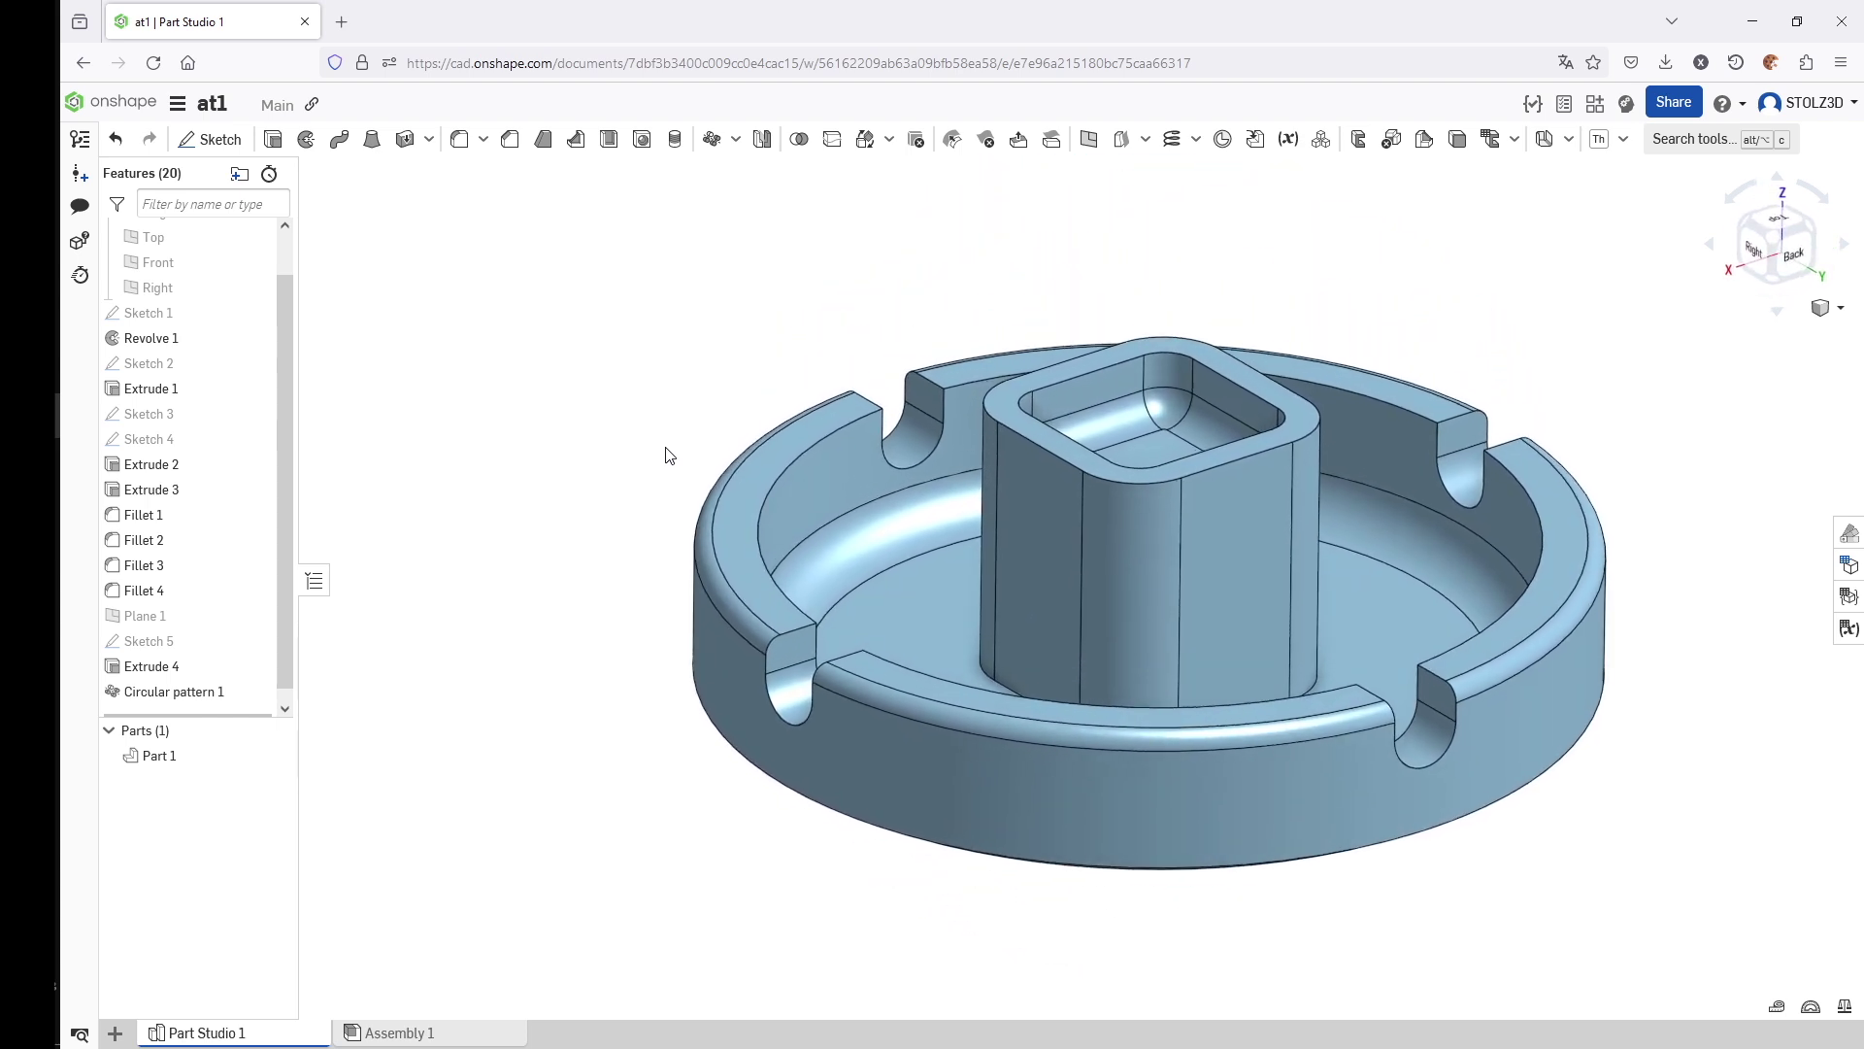
key("Right")
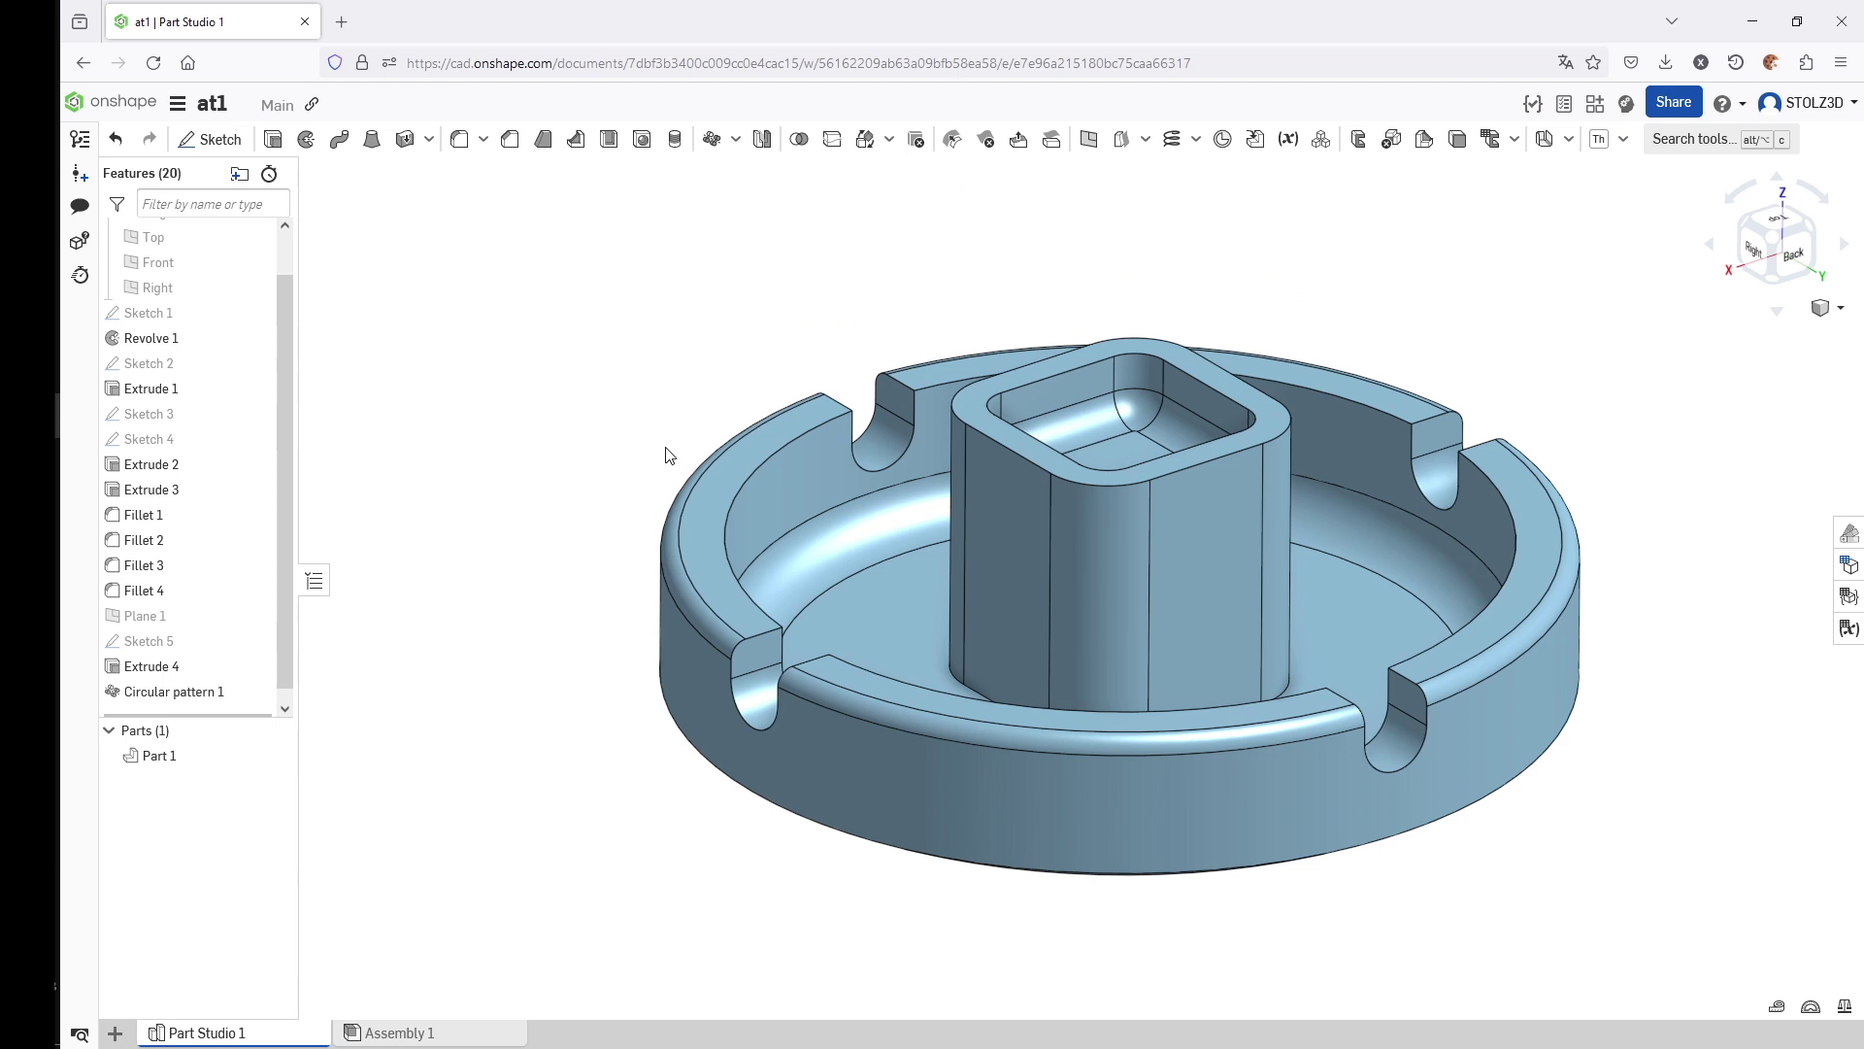
key("ctrl+Right")
key("ctrl+Left")
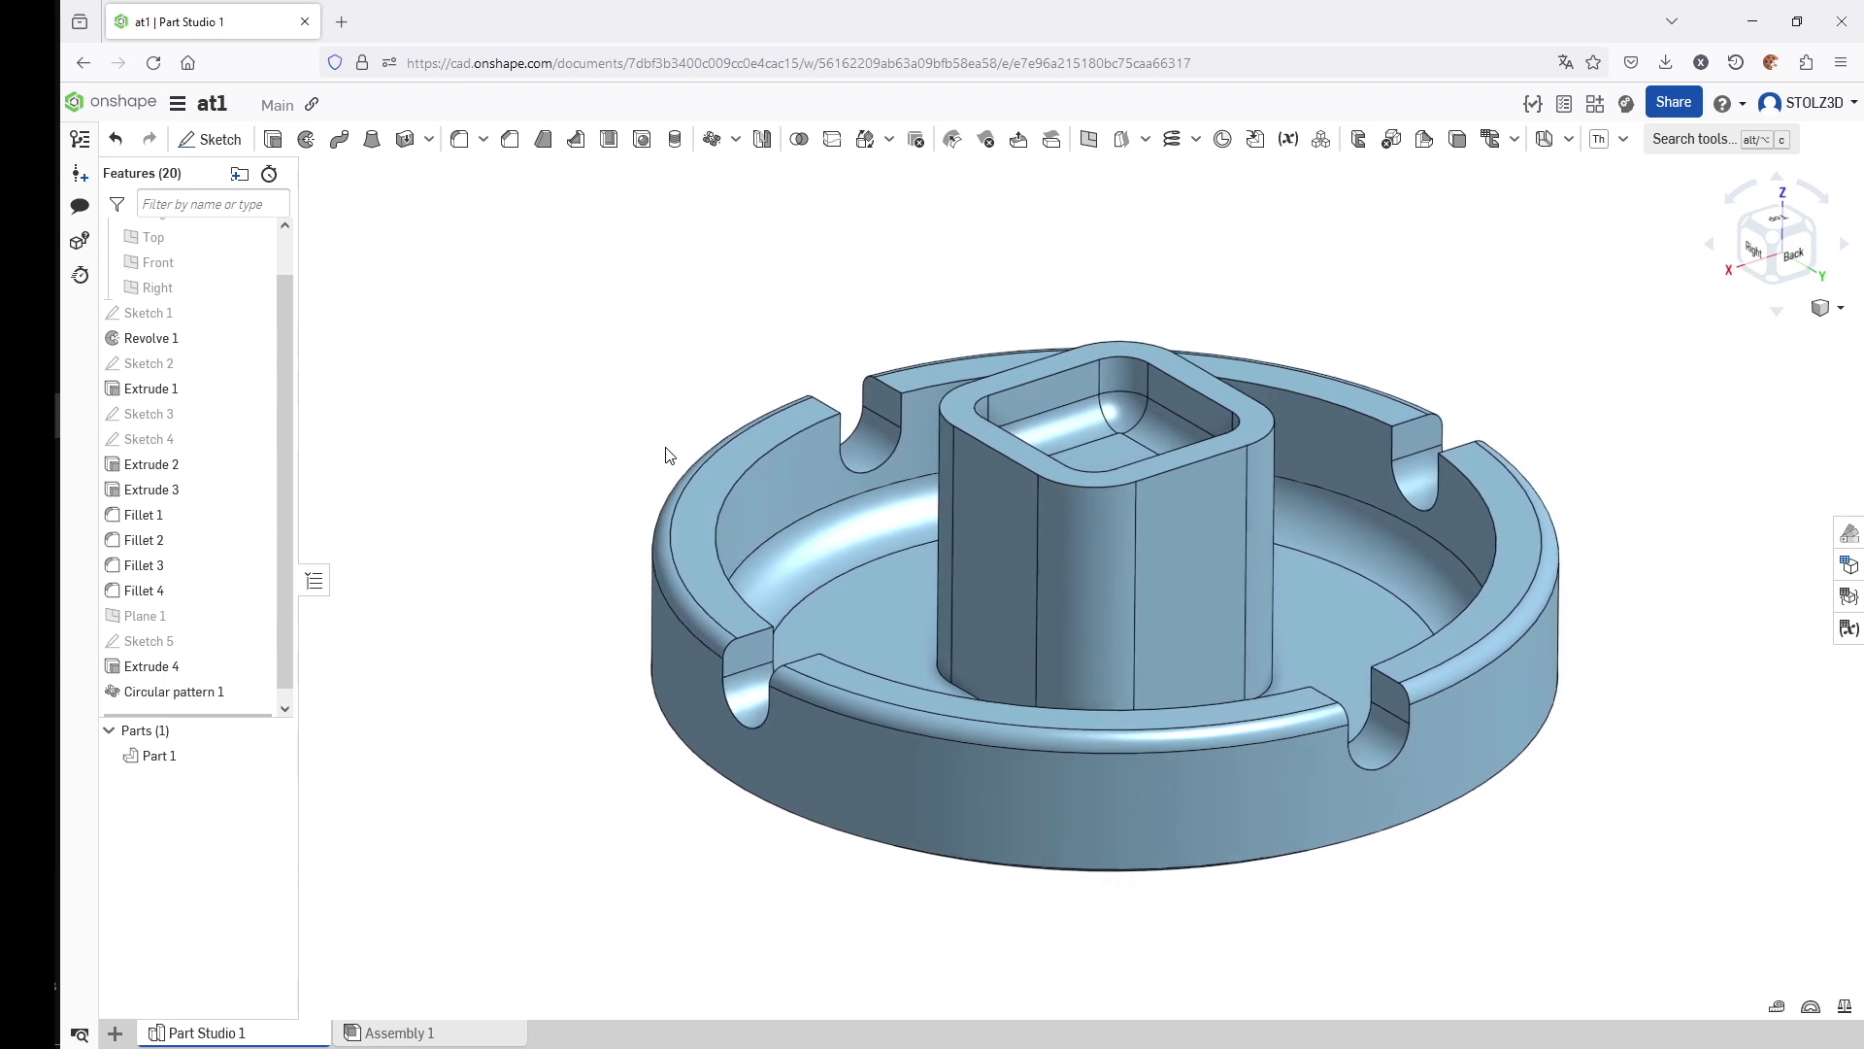
key("ctrl+Right")
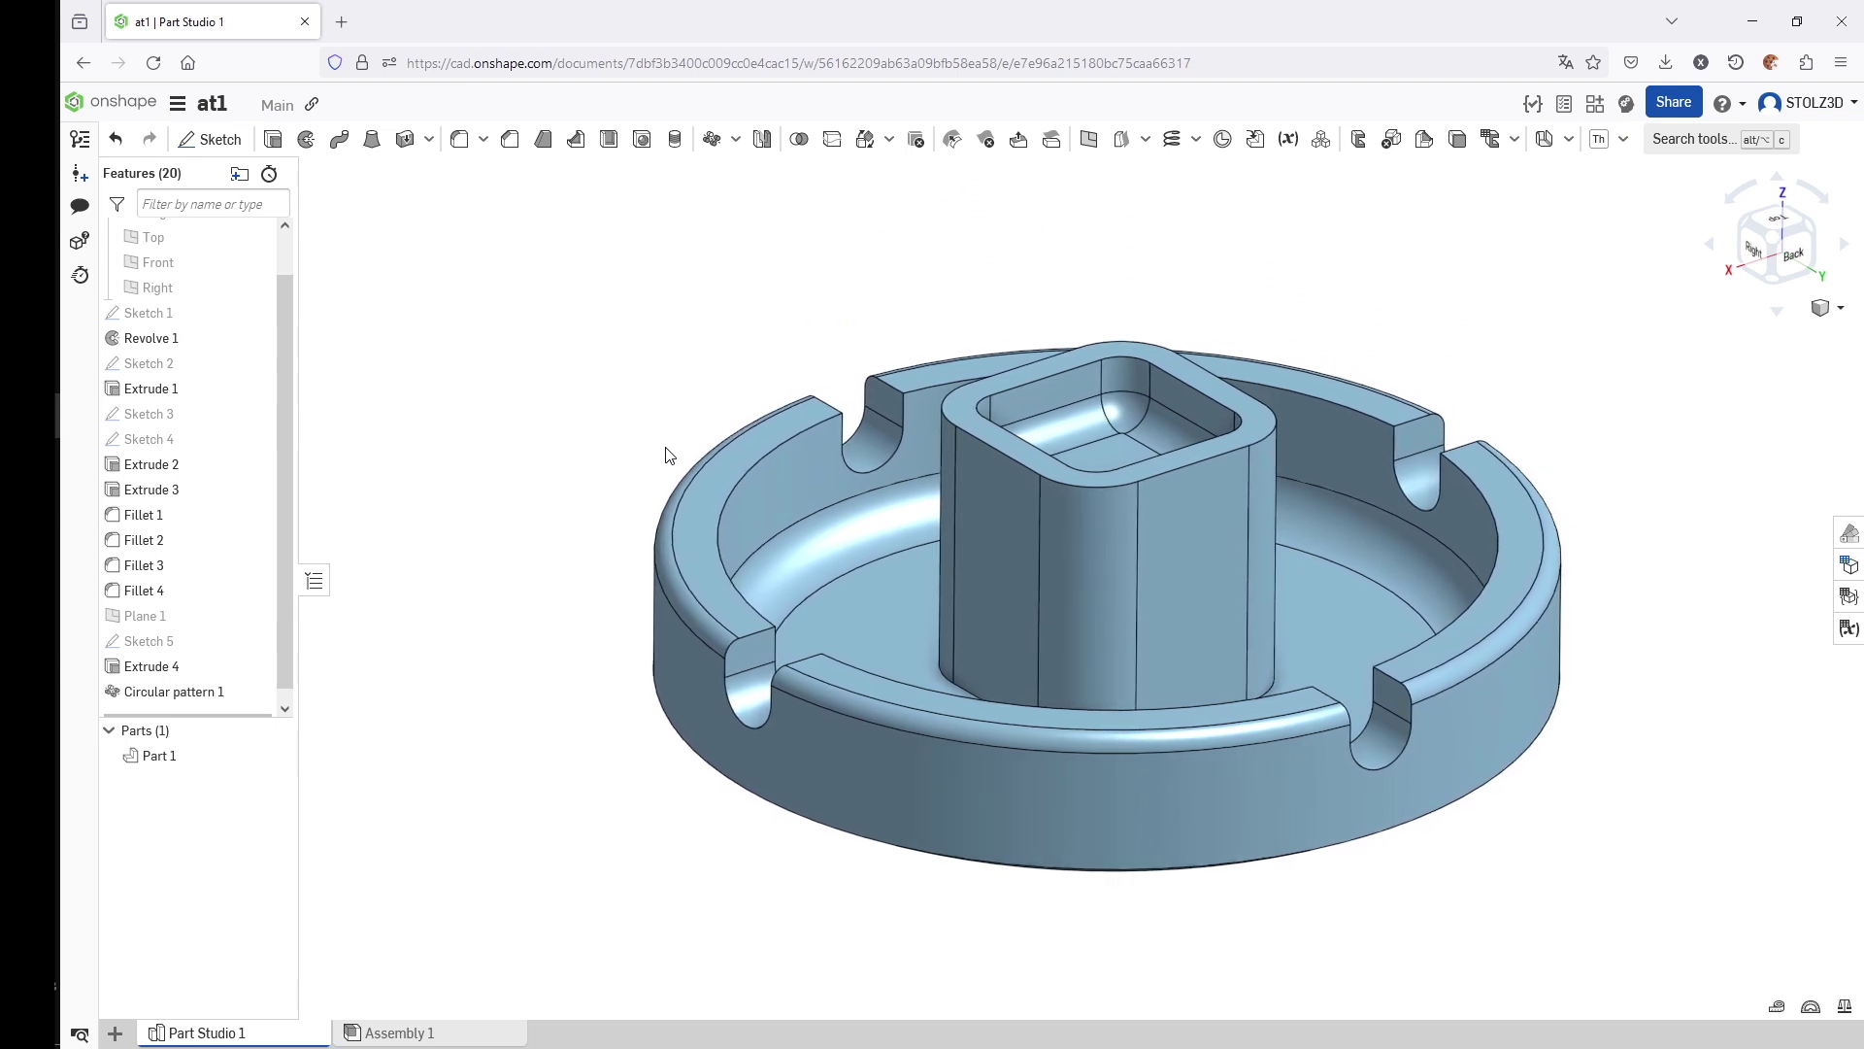
- Rename Part 1 to 'ashtray1'
left_click(178, 761)
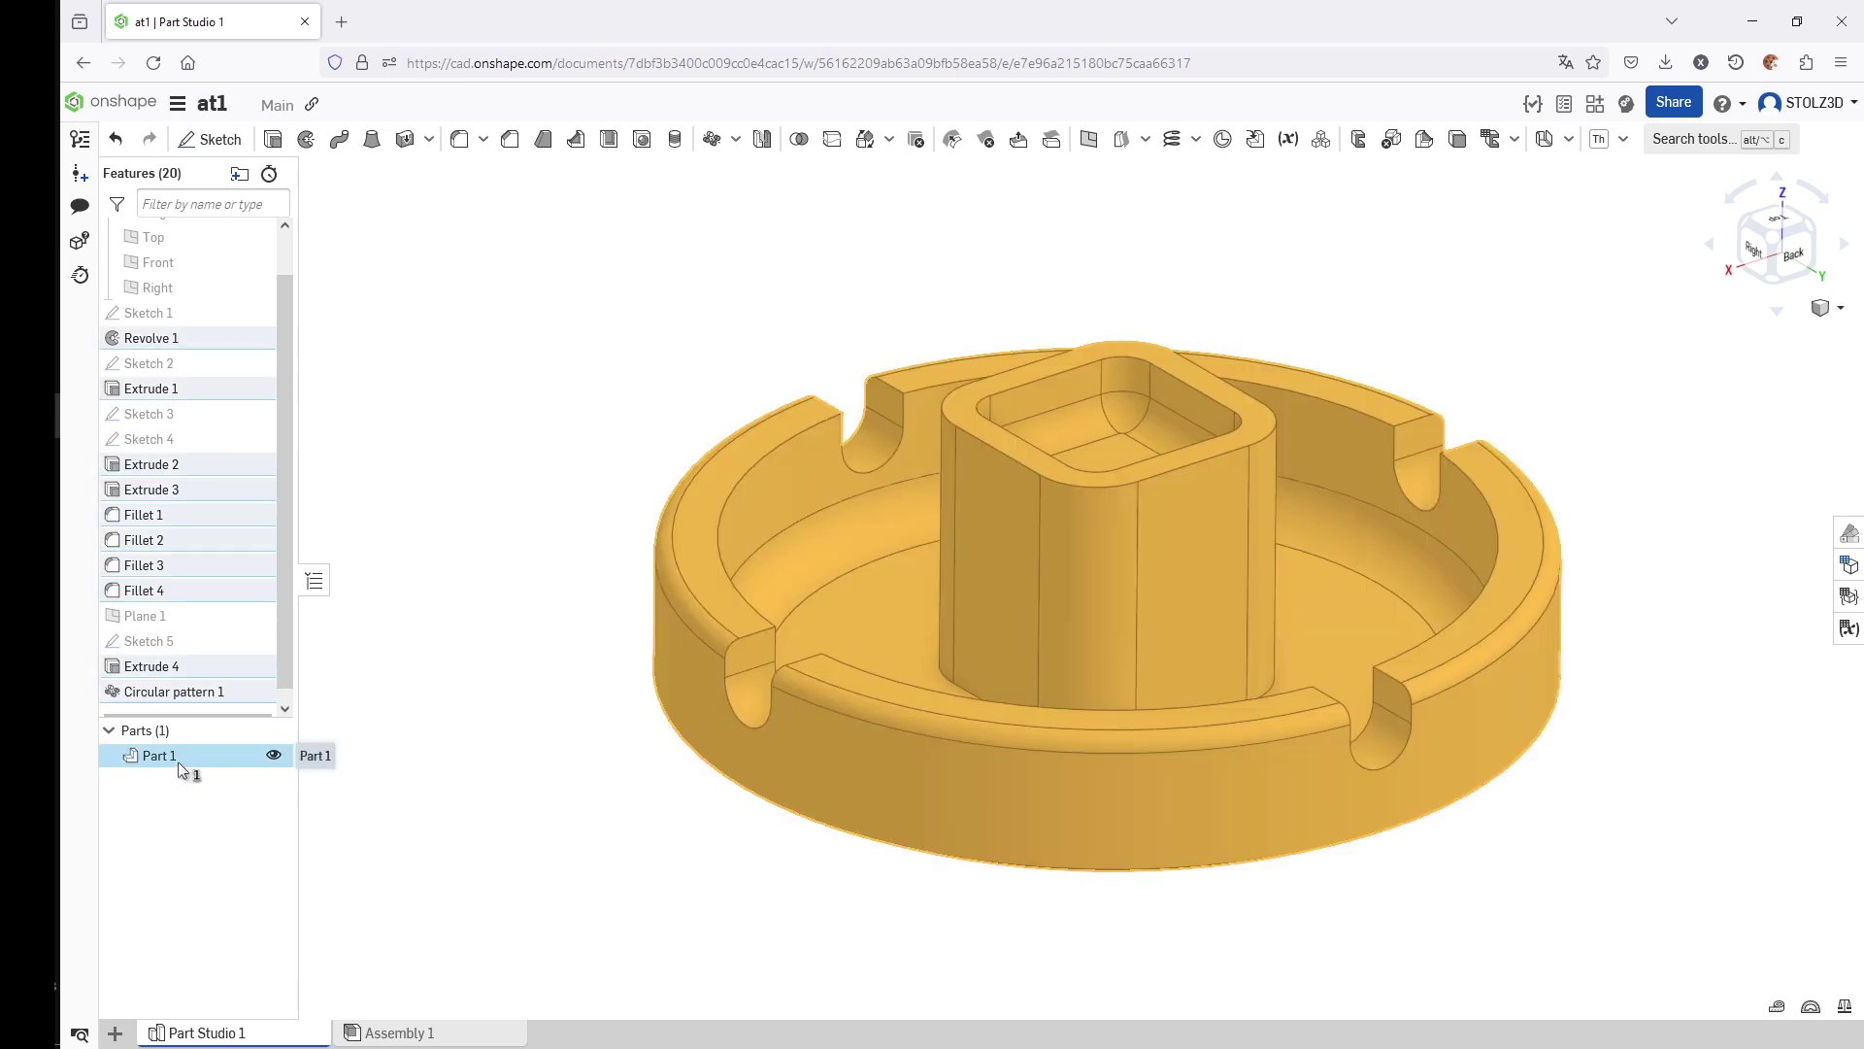
right_click(179, 765)
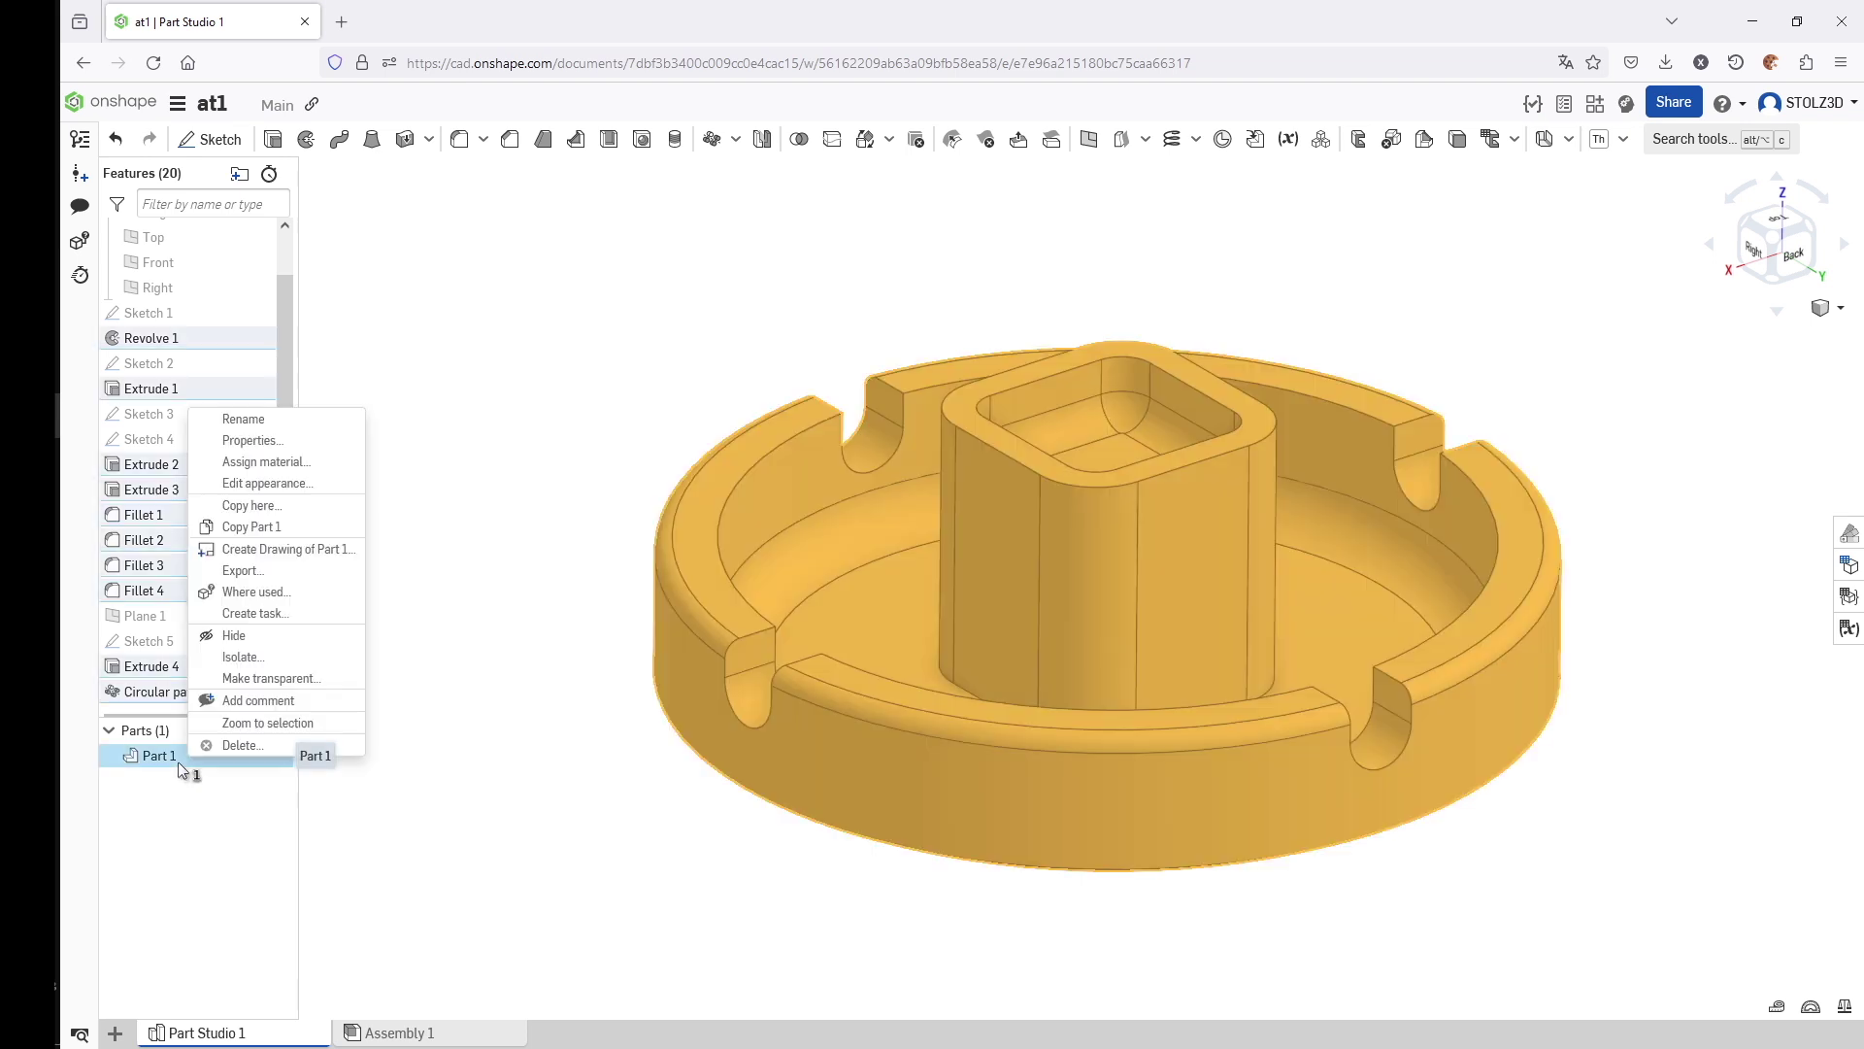
left_click(253, 420)
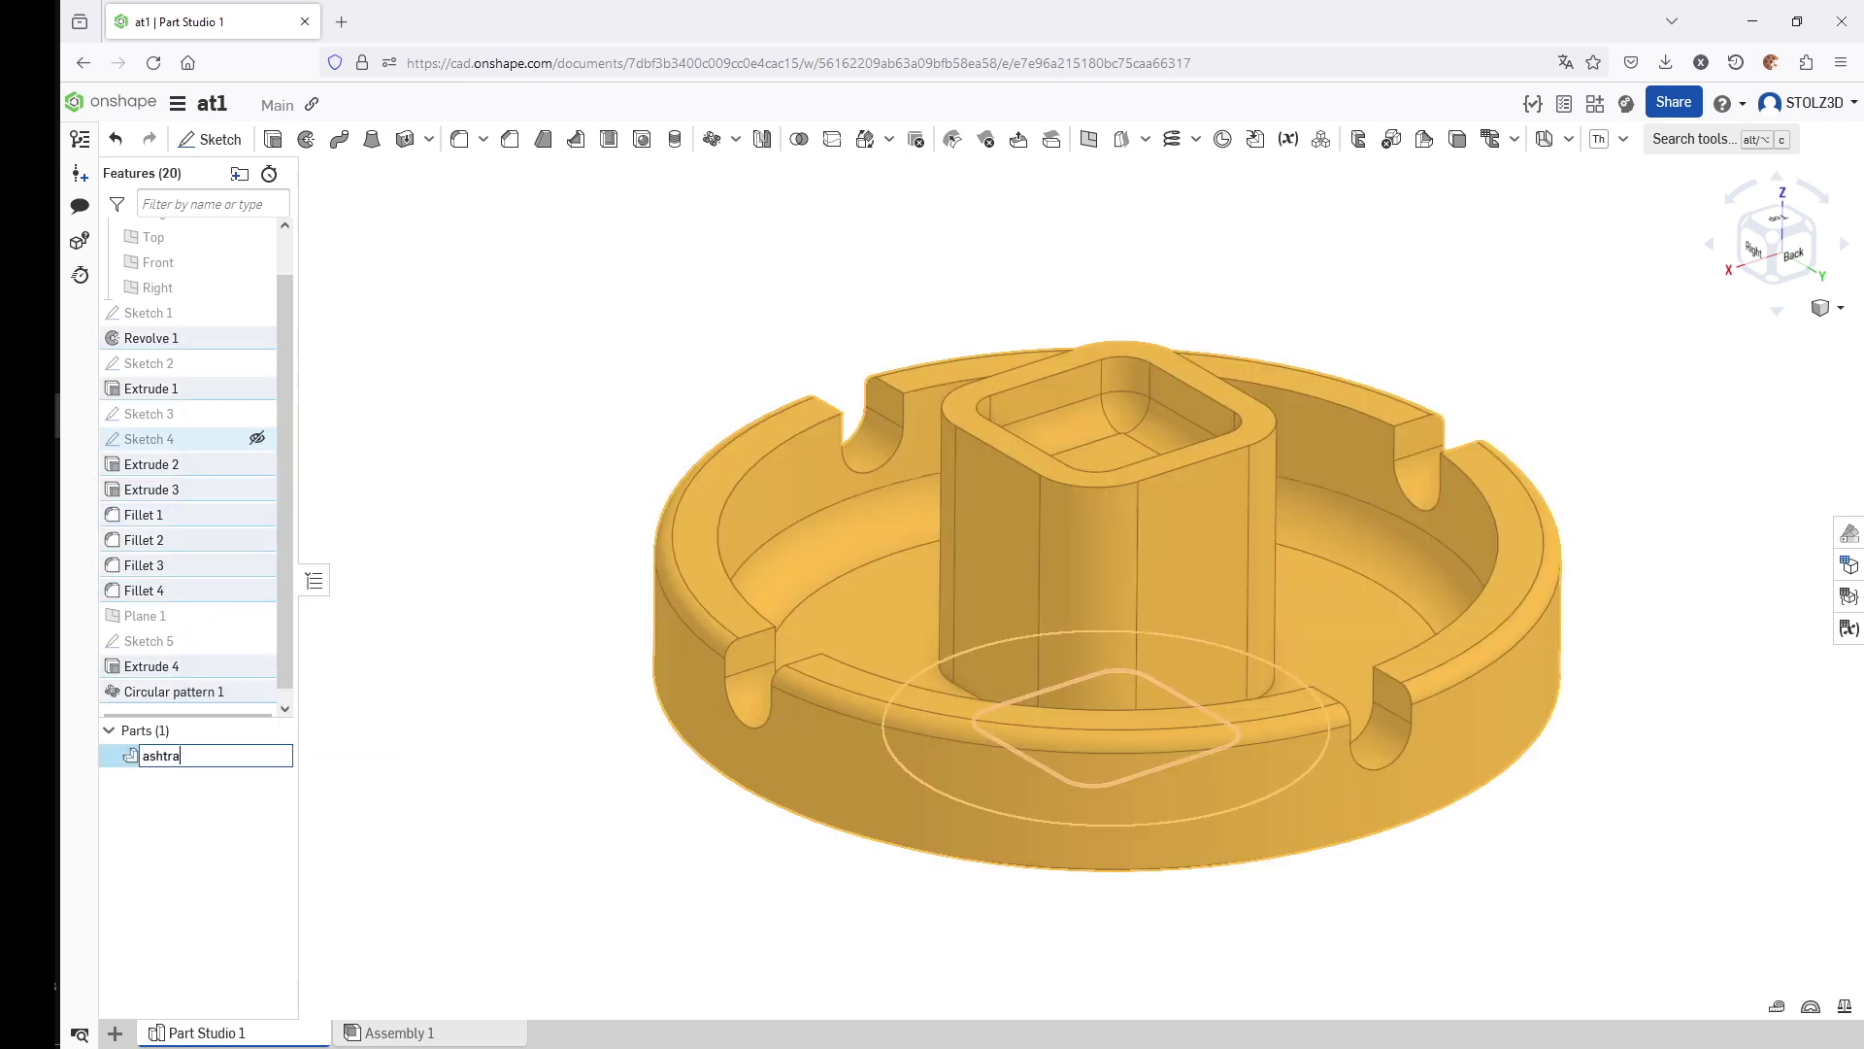
type("ashtray")
key("Return")
left_click(464, 582)
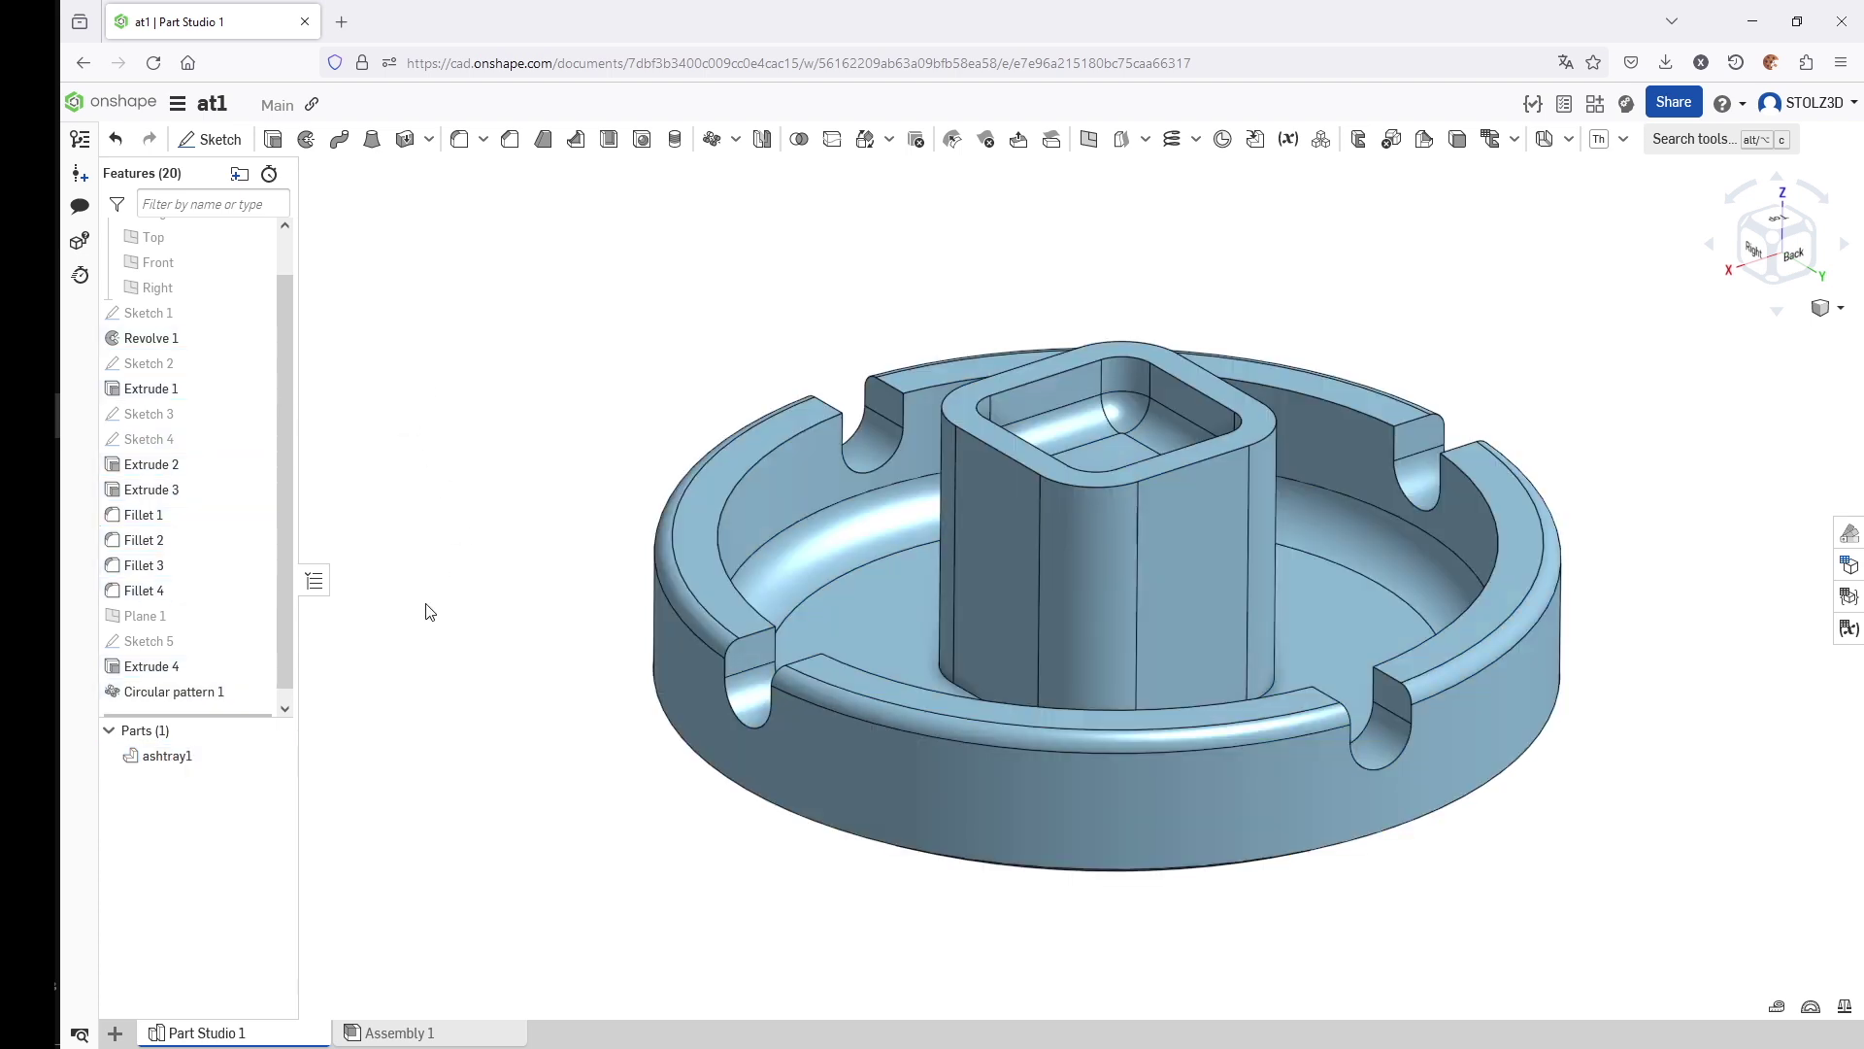
- Give ashtray1 a green appearance
right_click(180, 756)
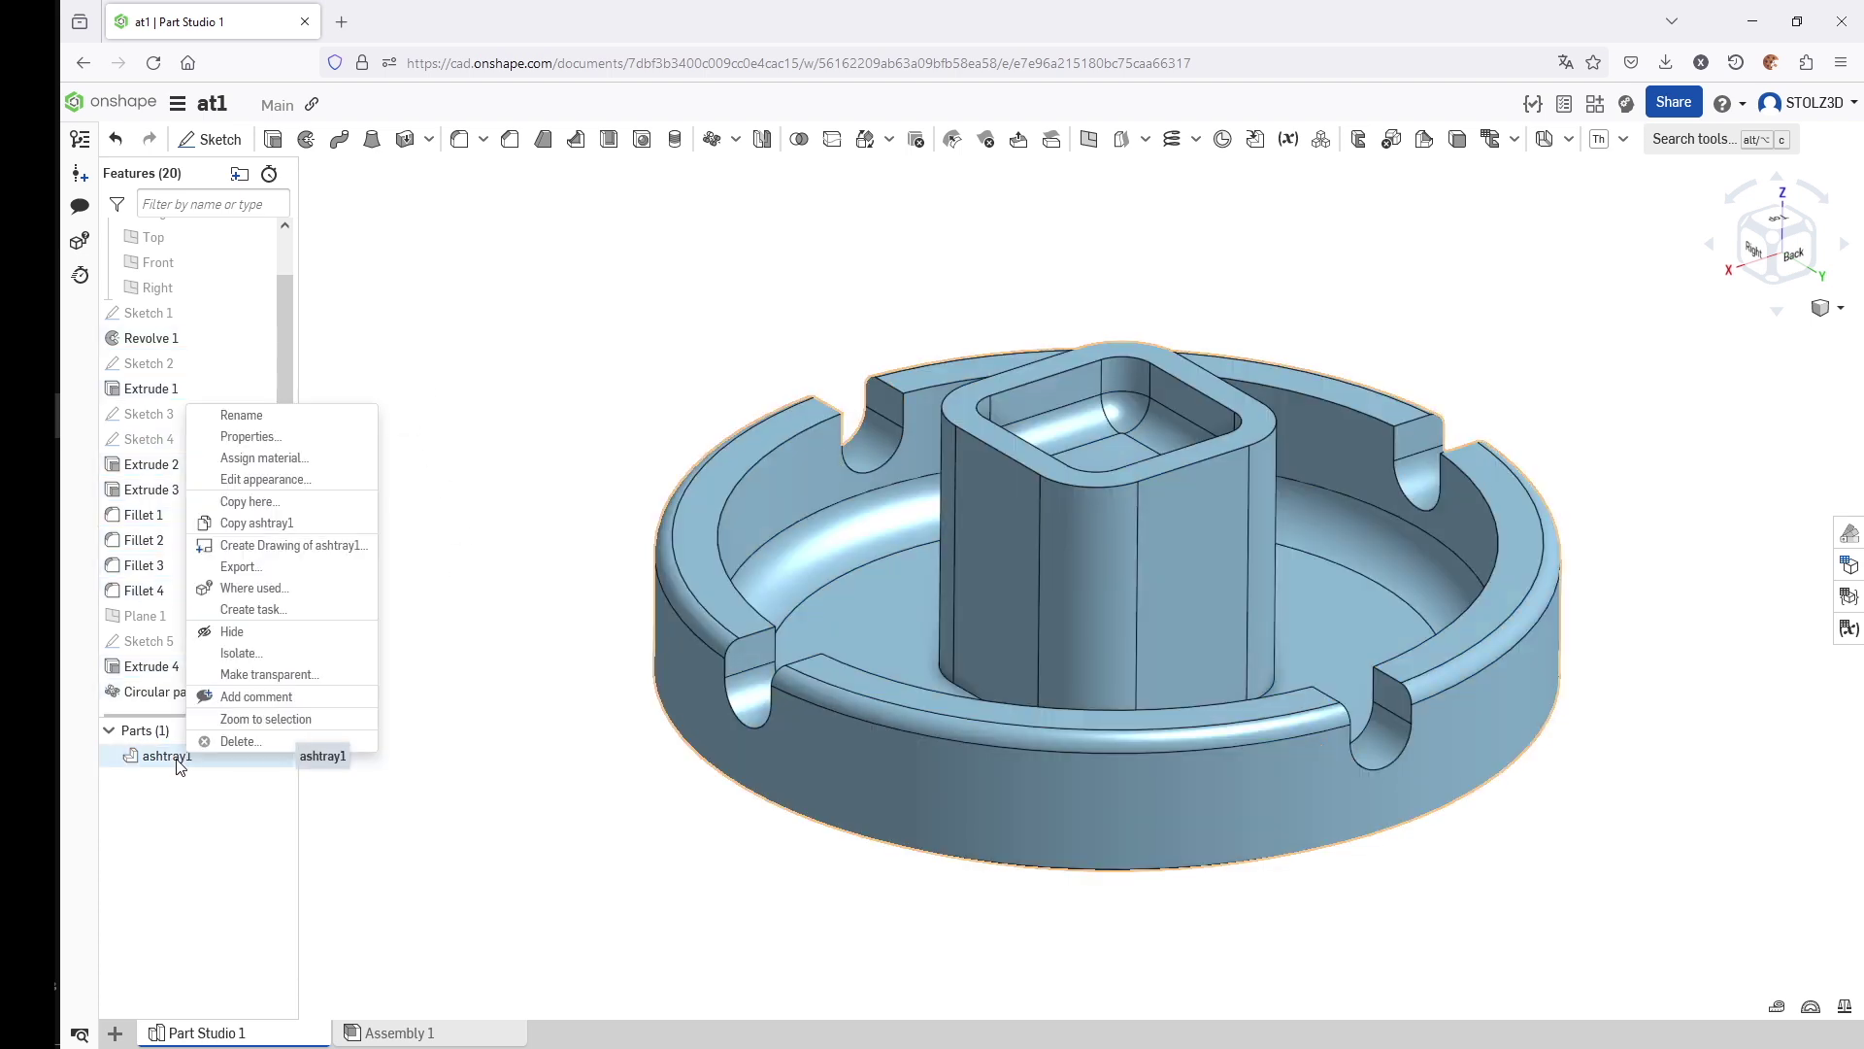
left_click(293, 480)
left_click(458, 723)
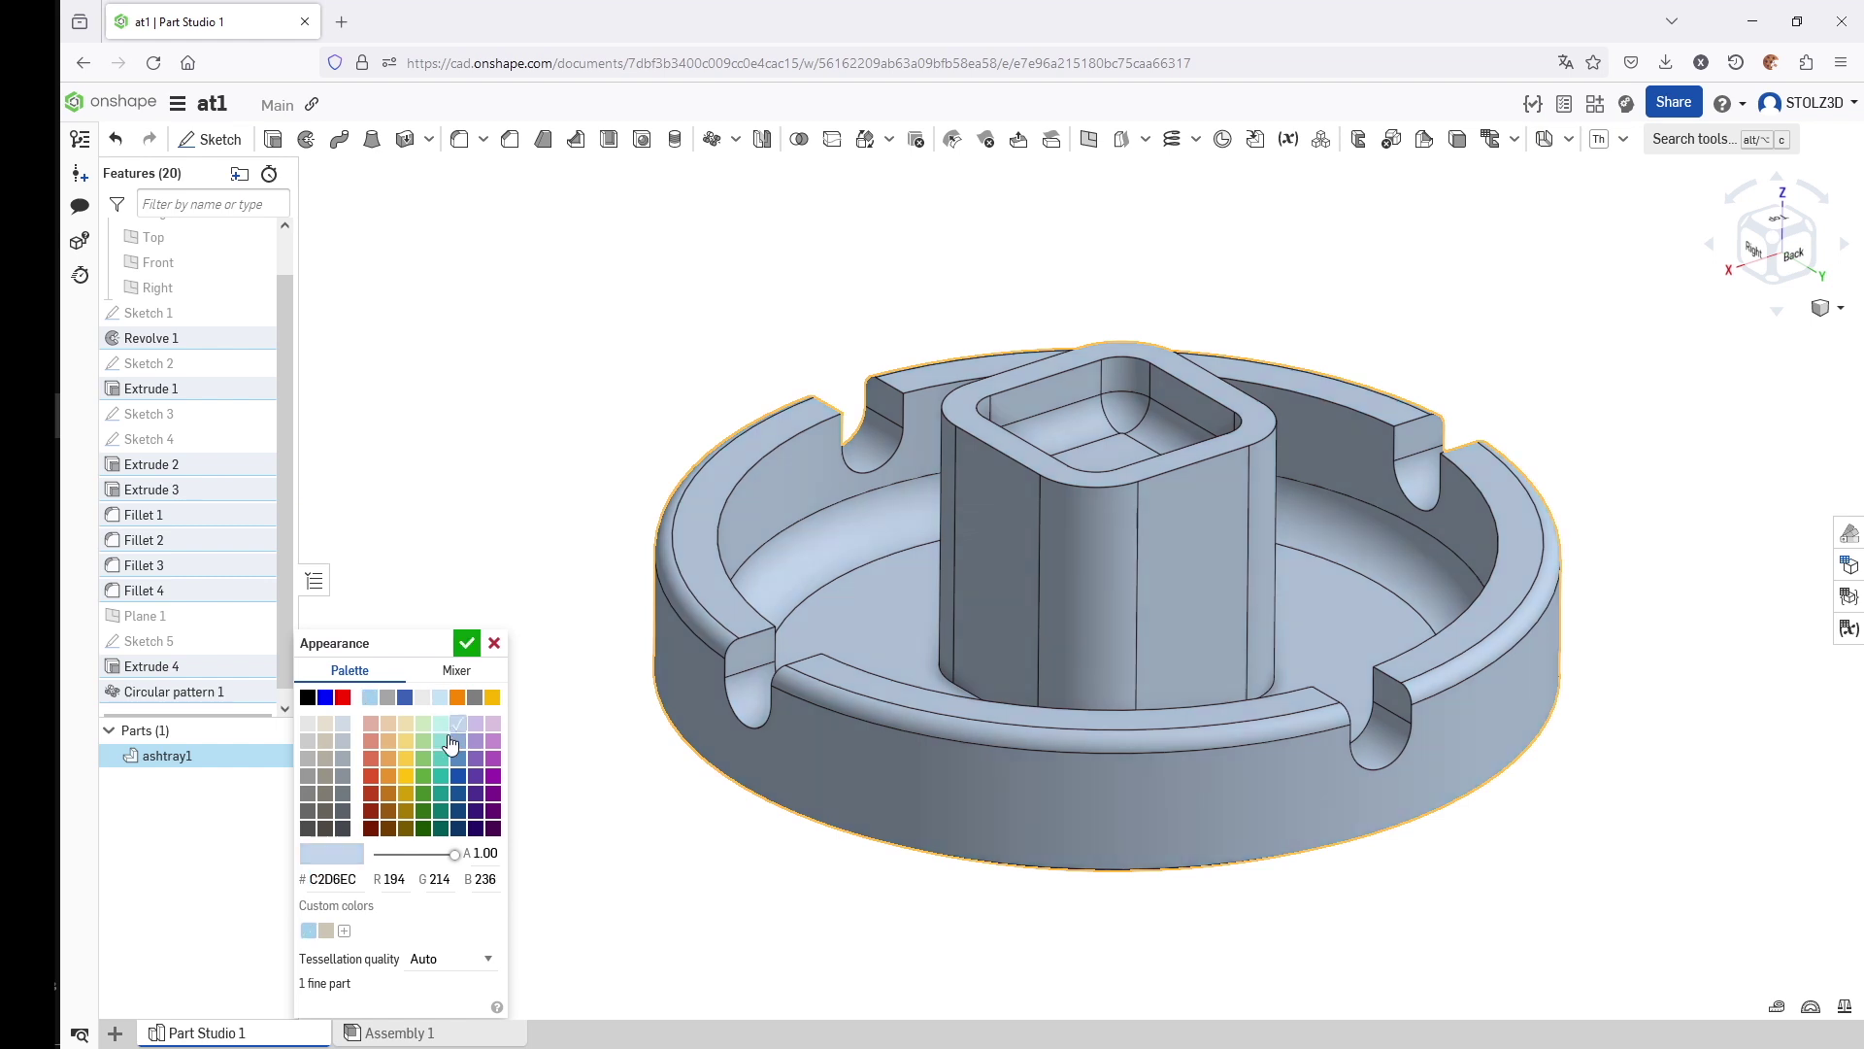
left_click(425, 742)
left_click(466, 644)
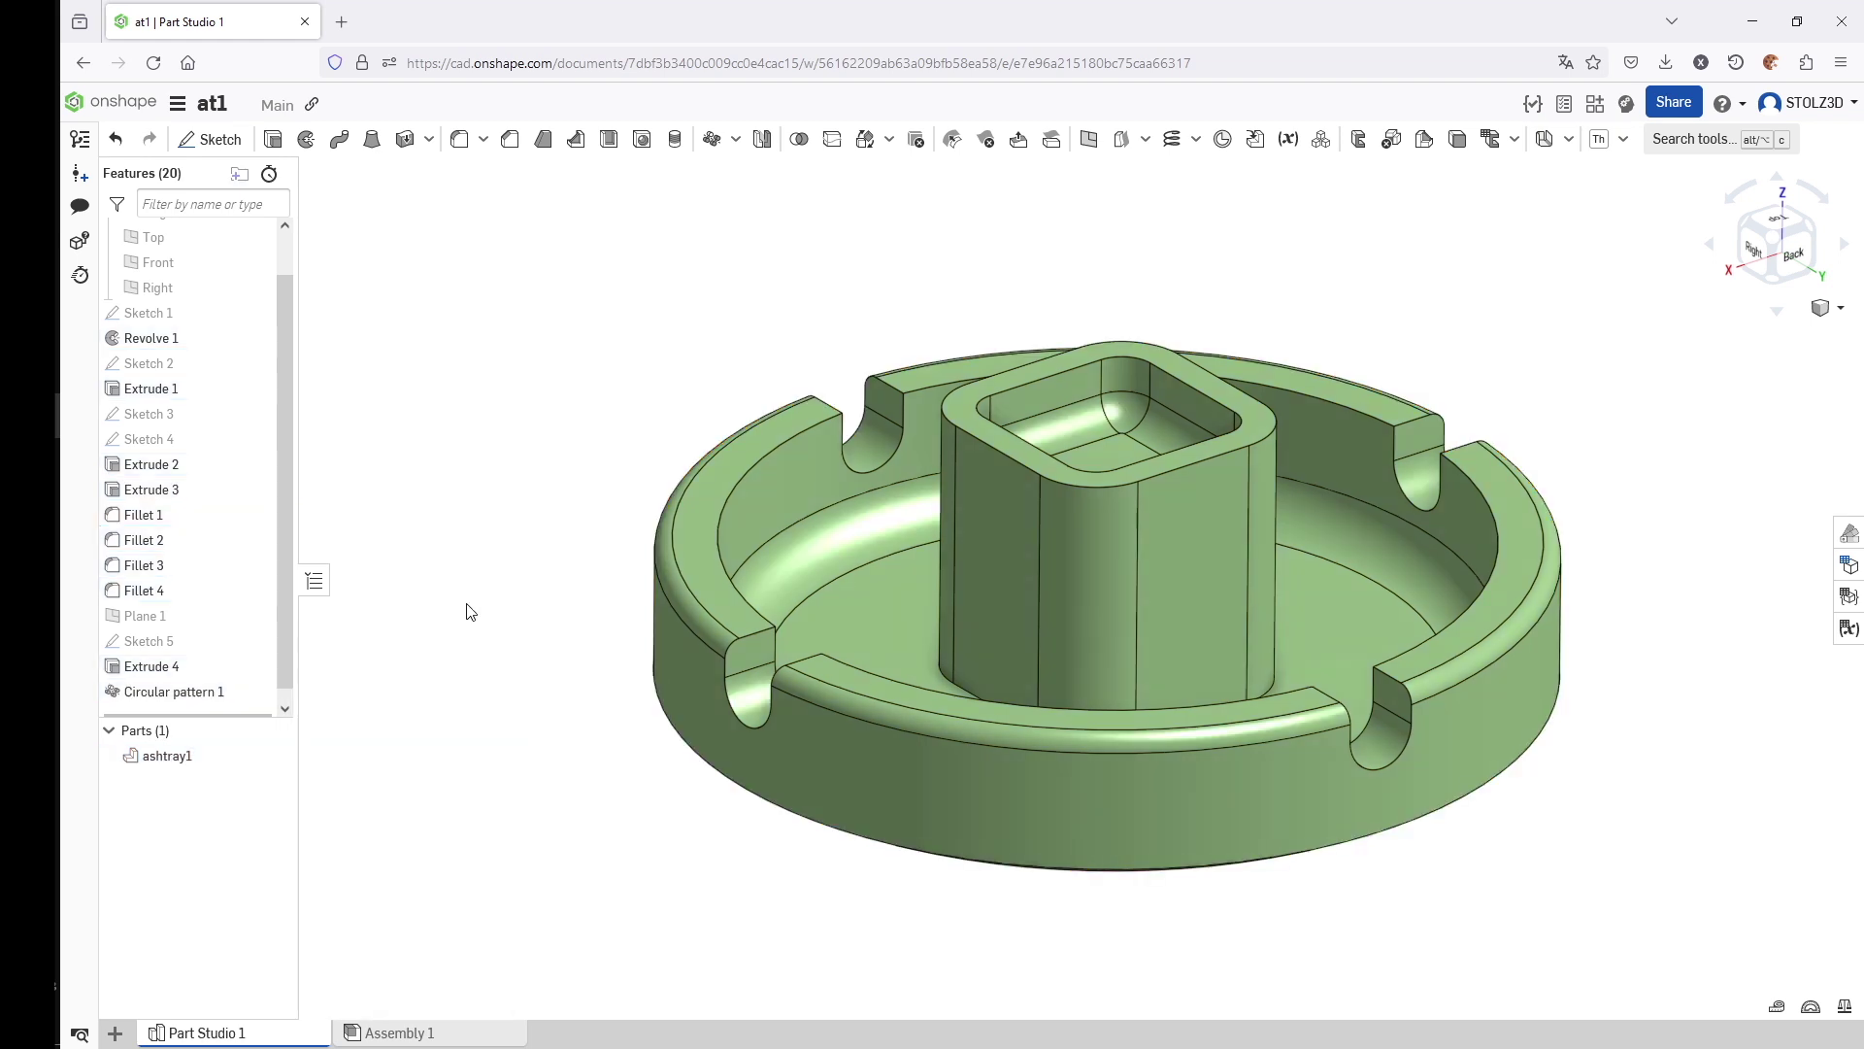
- Open ashtray1's material settings and browse the library materials
left_click(182, 757)
right_click(184, 759)
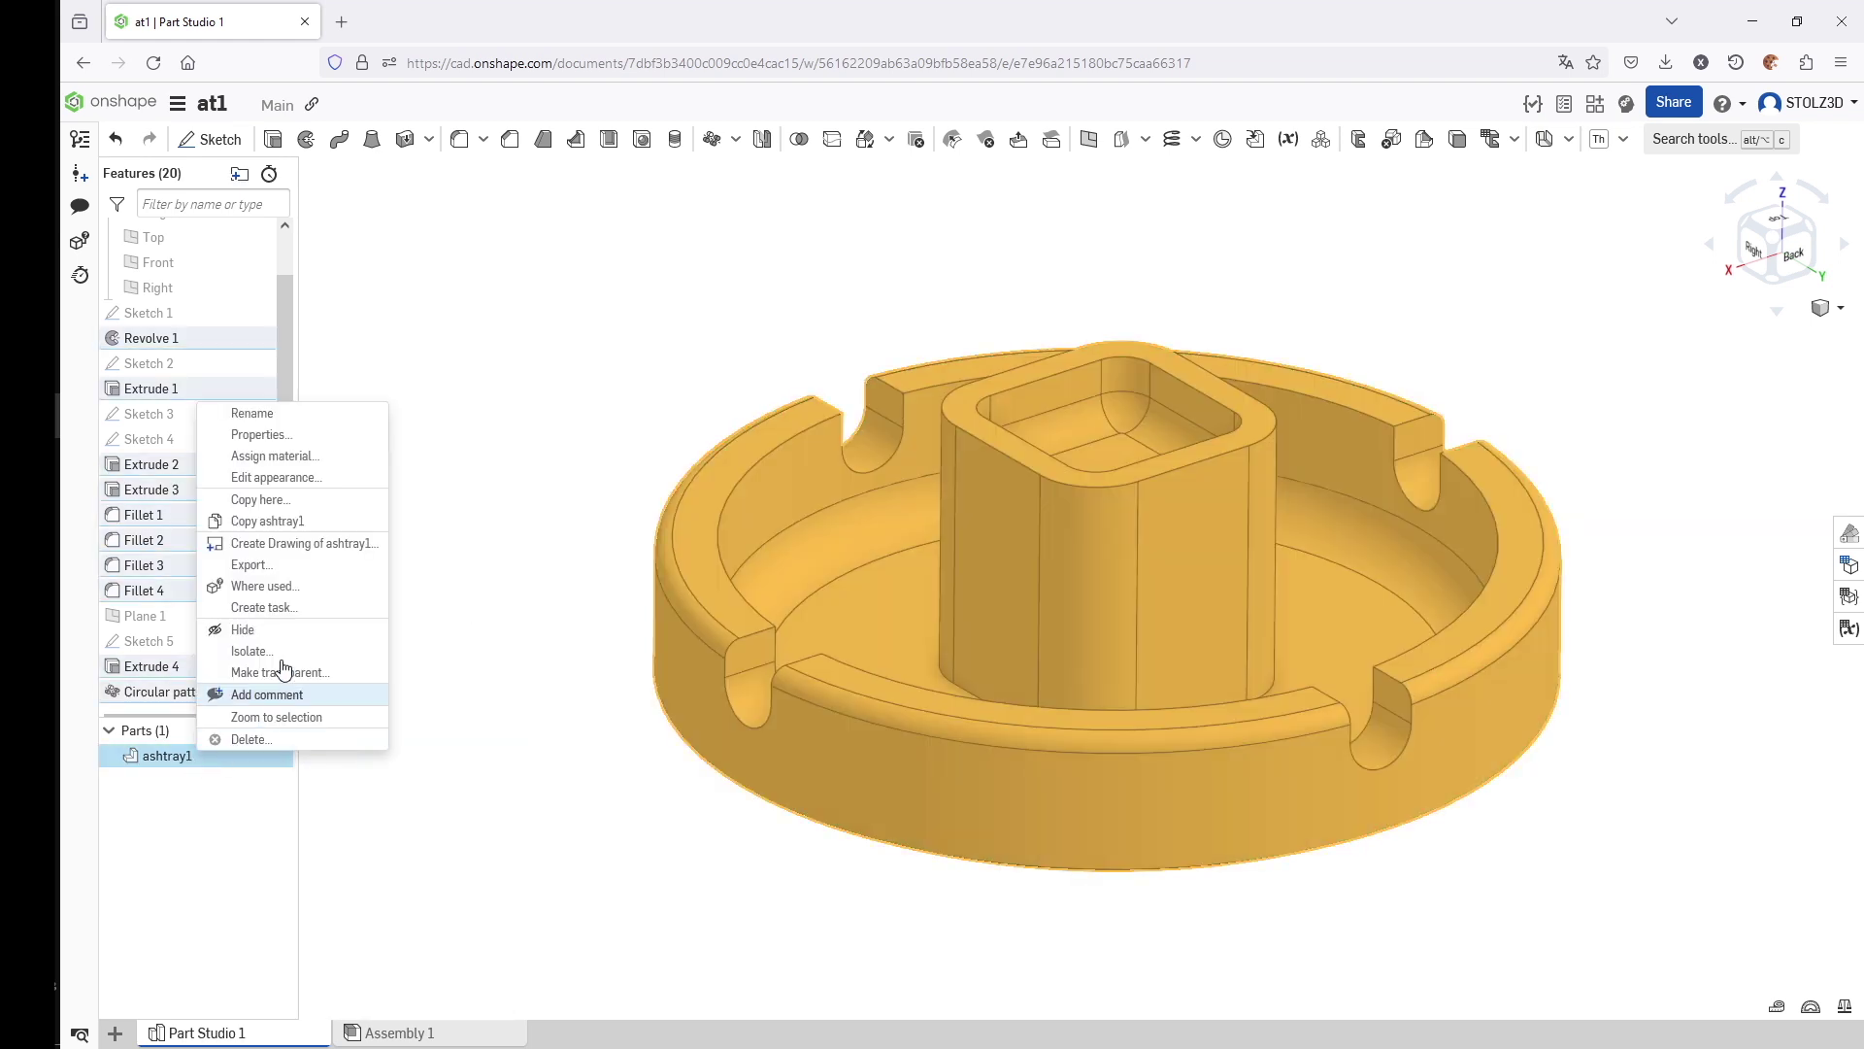
key("Escape")
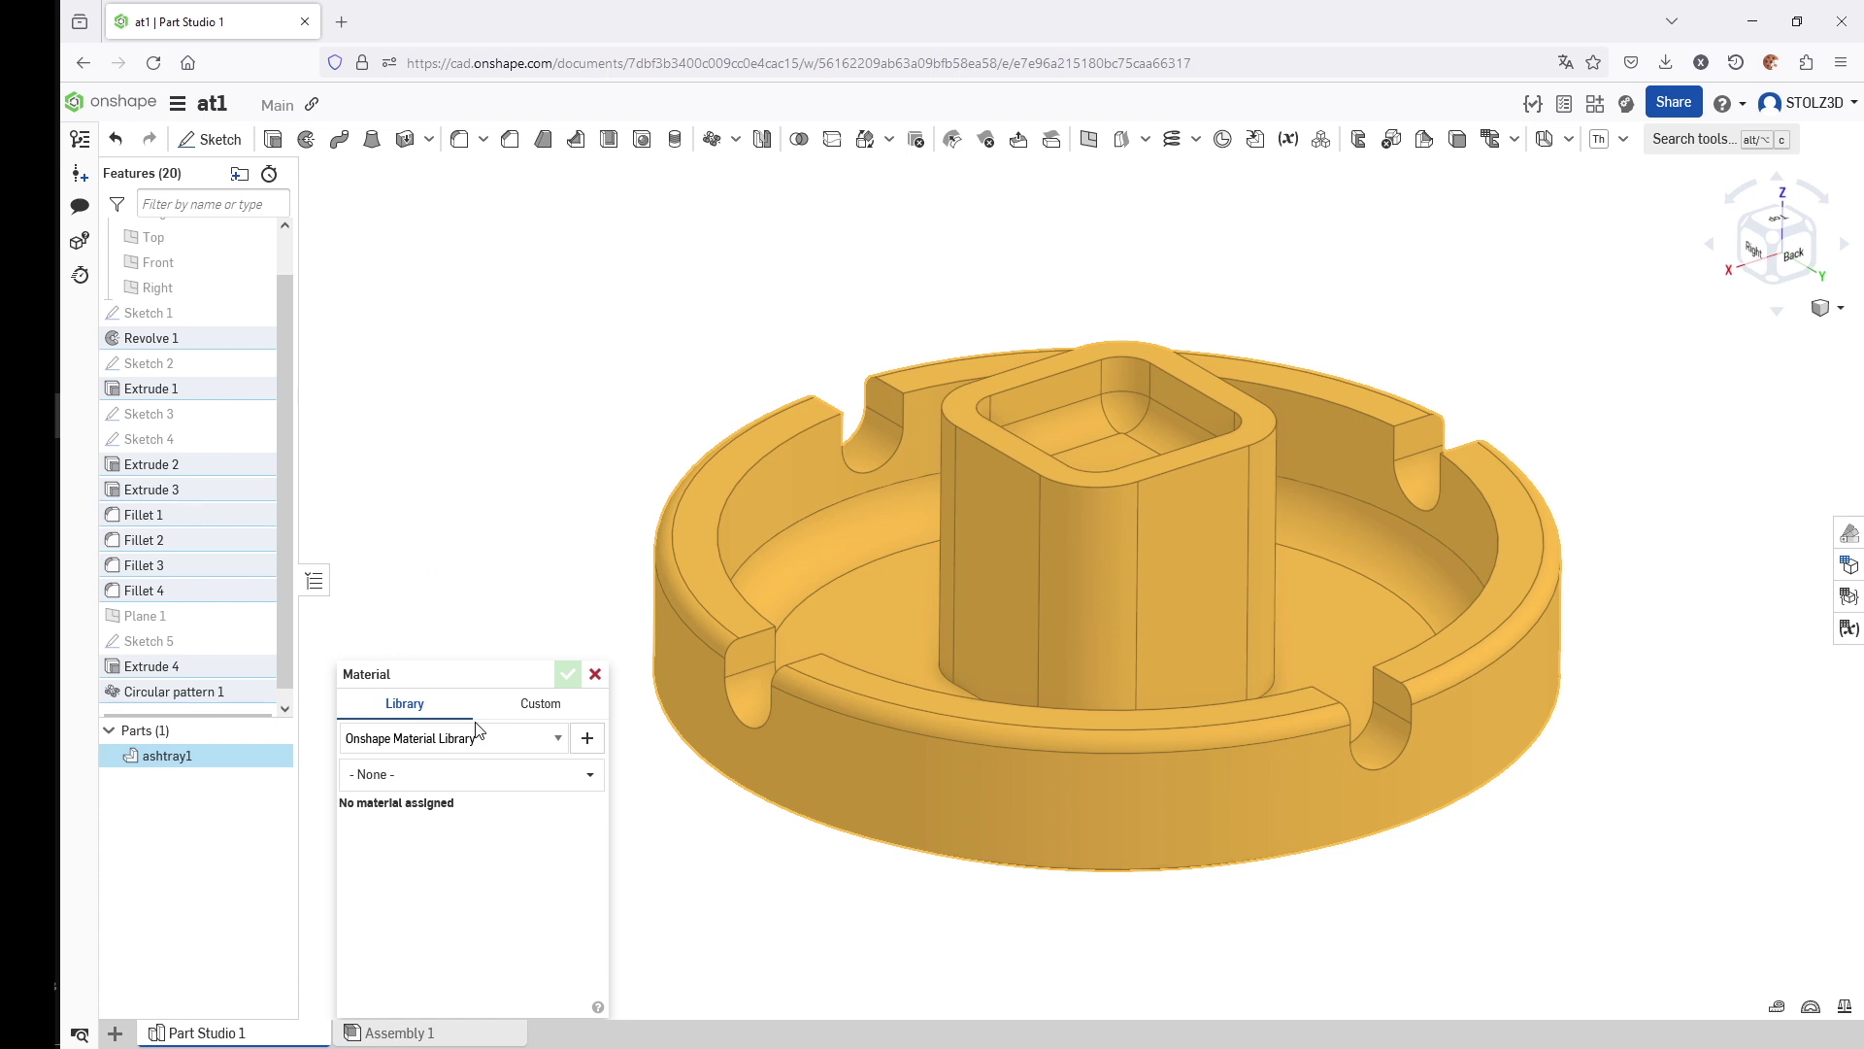
left_click(428, 774)
scroll(477, 899, "down", 2)
scroll(476, 898, "down", 12)
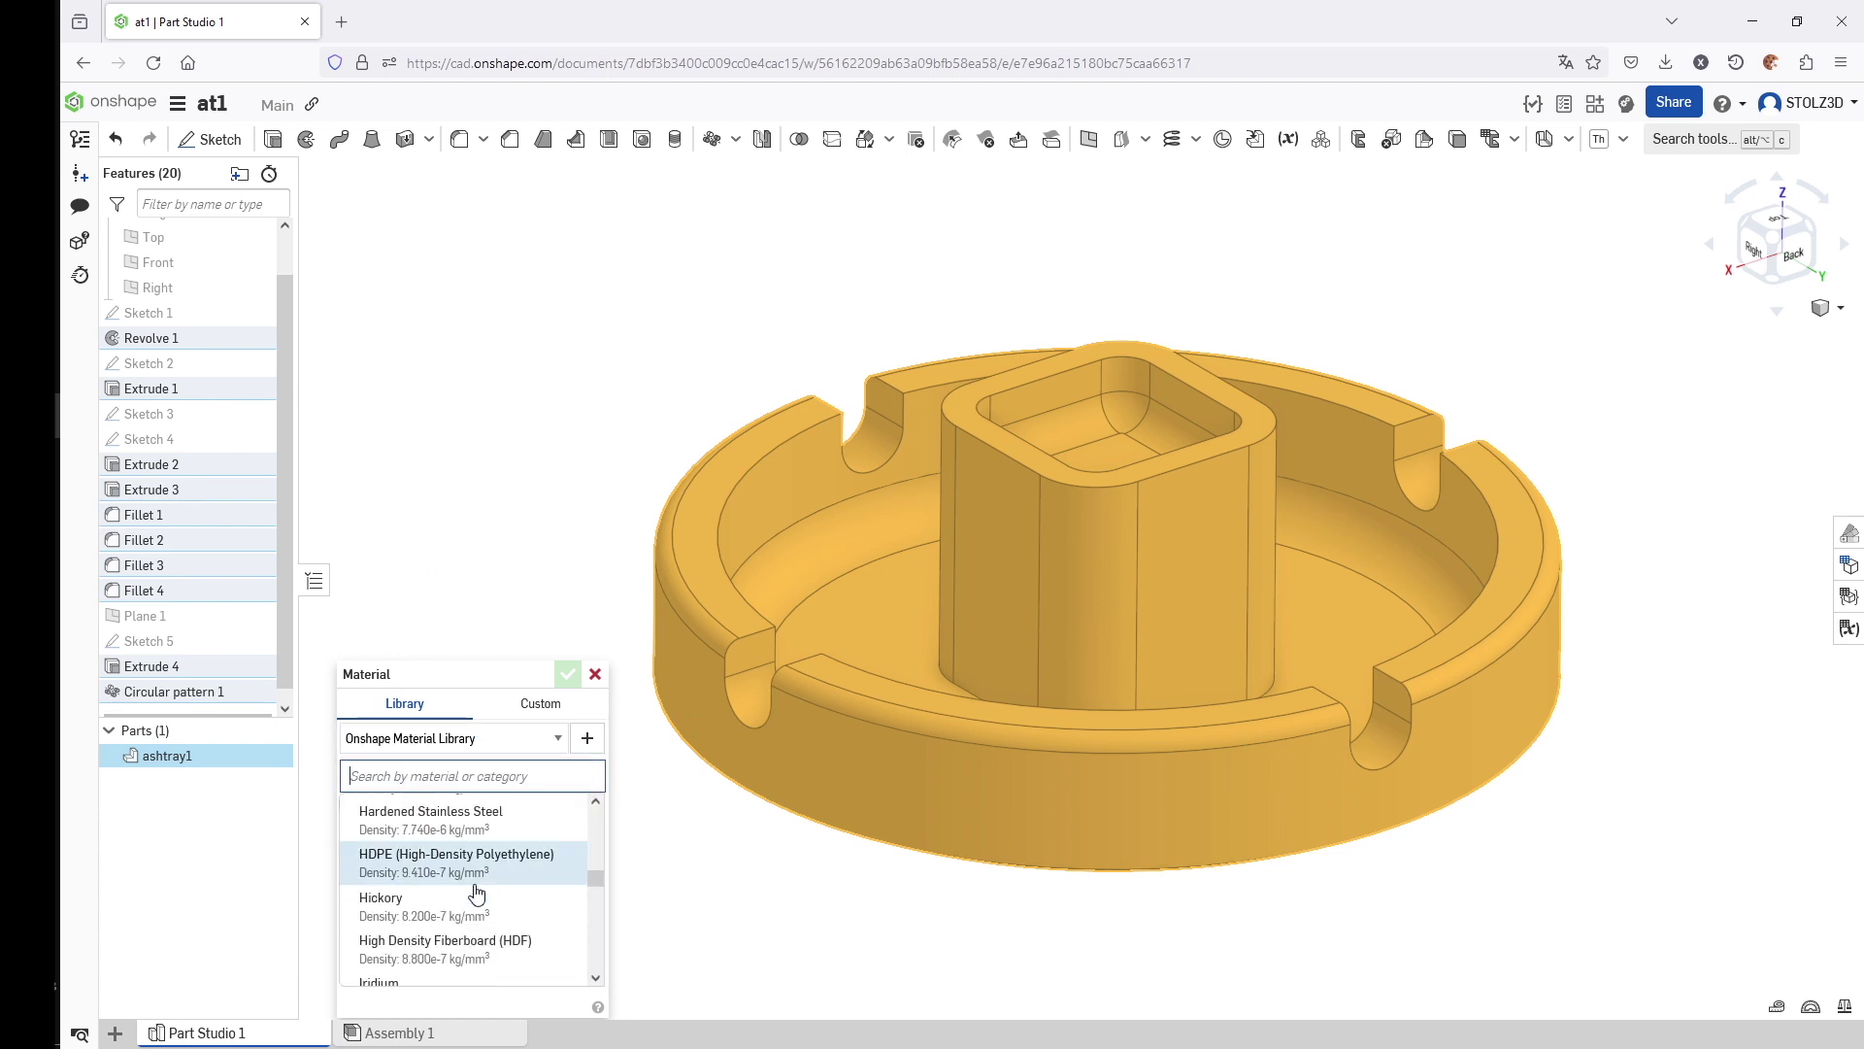
scroll(477, 891, "down", 6)
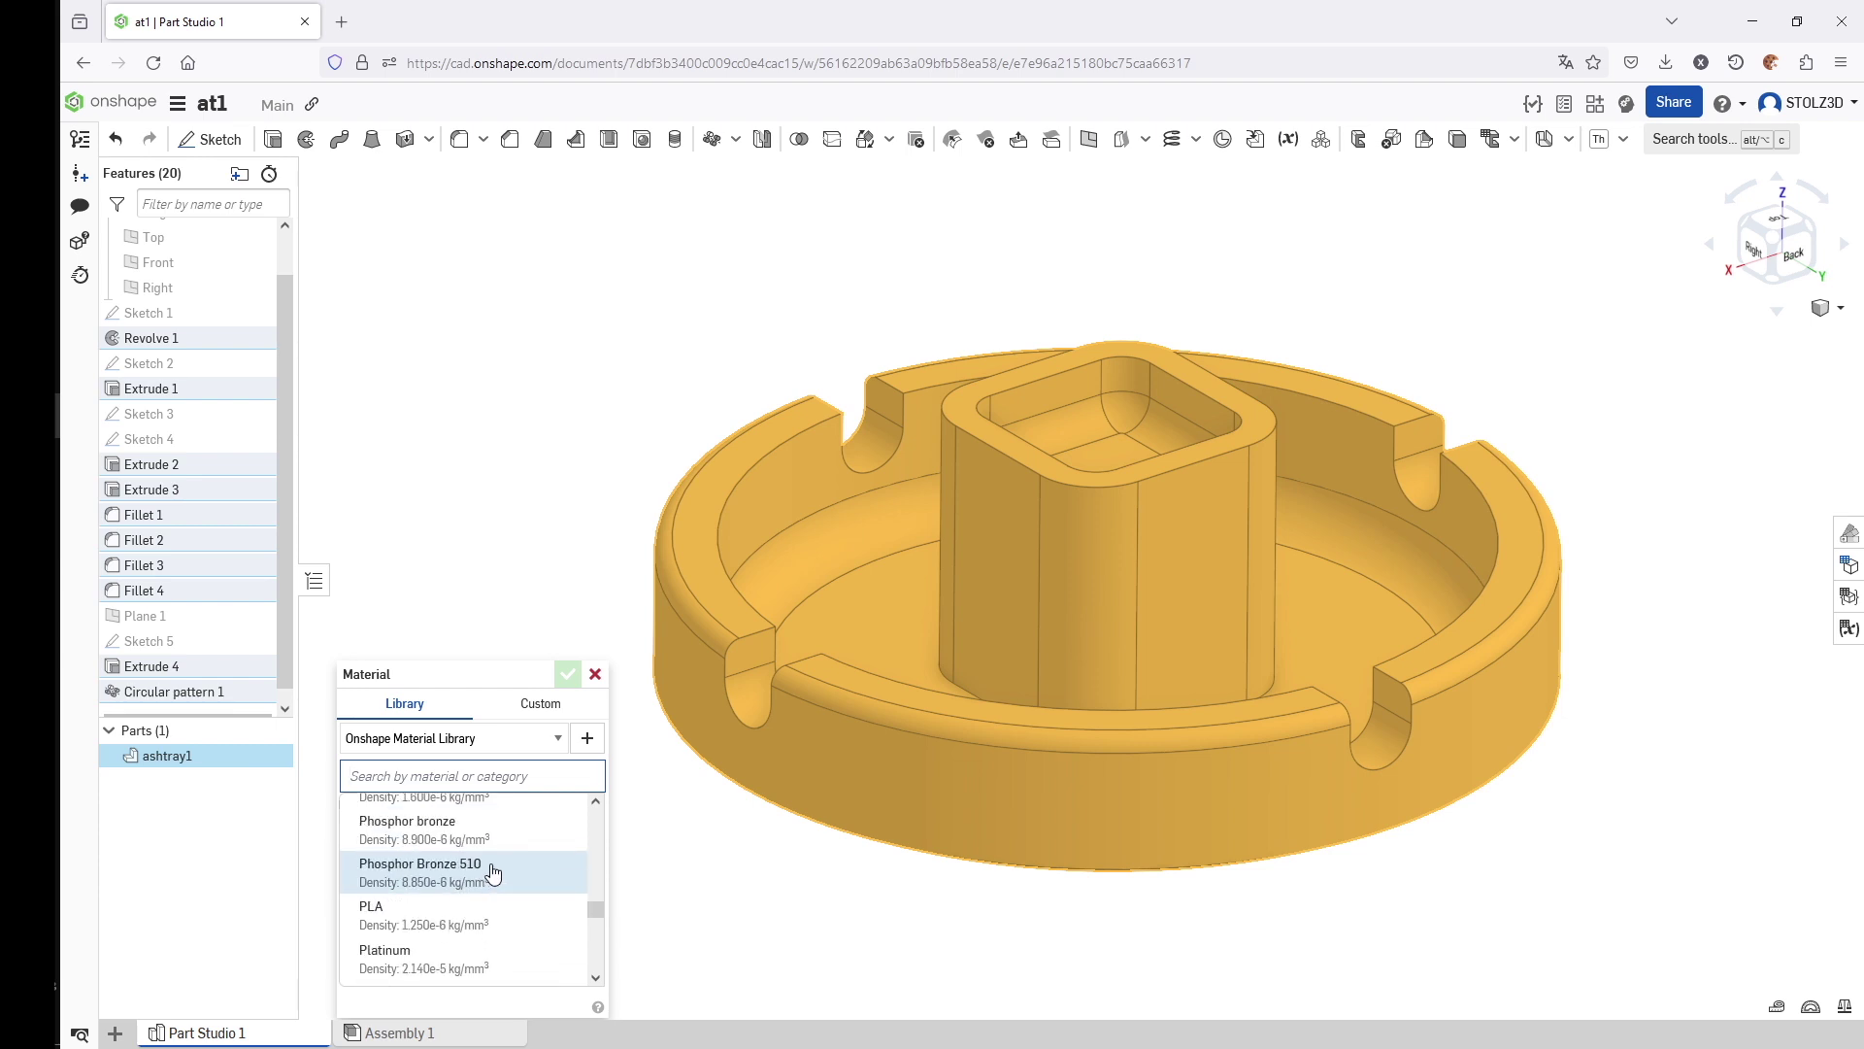
- Define custom material 'tobys ABS' with density 1.02*10^-6 and apply it
left_click(548, 714)
left_click(428, 734)
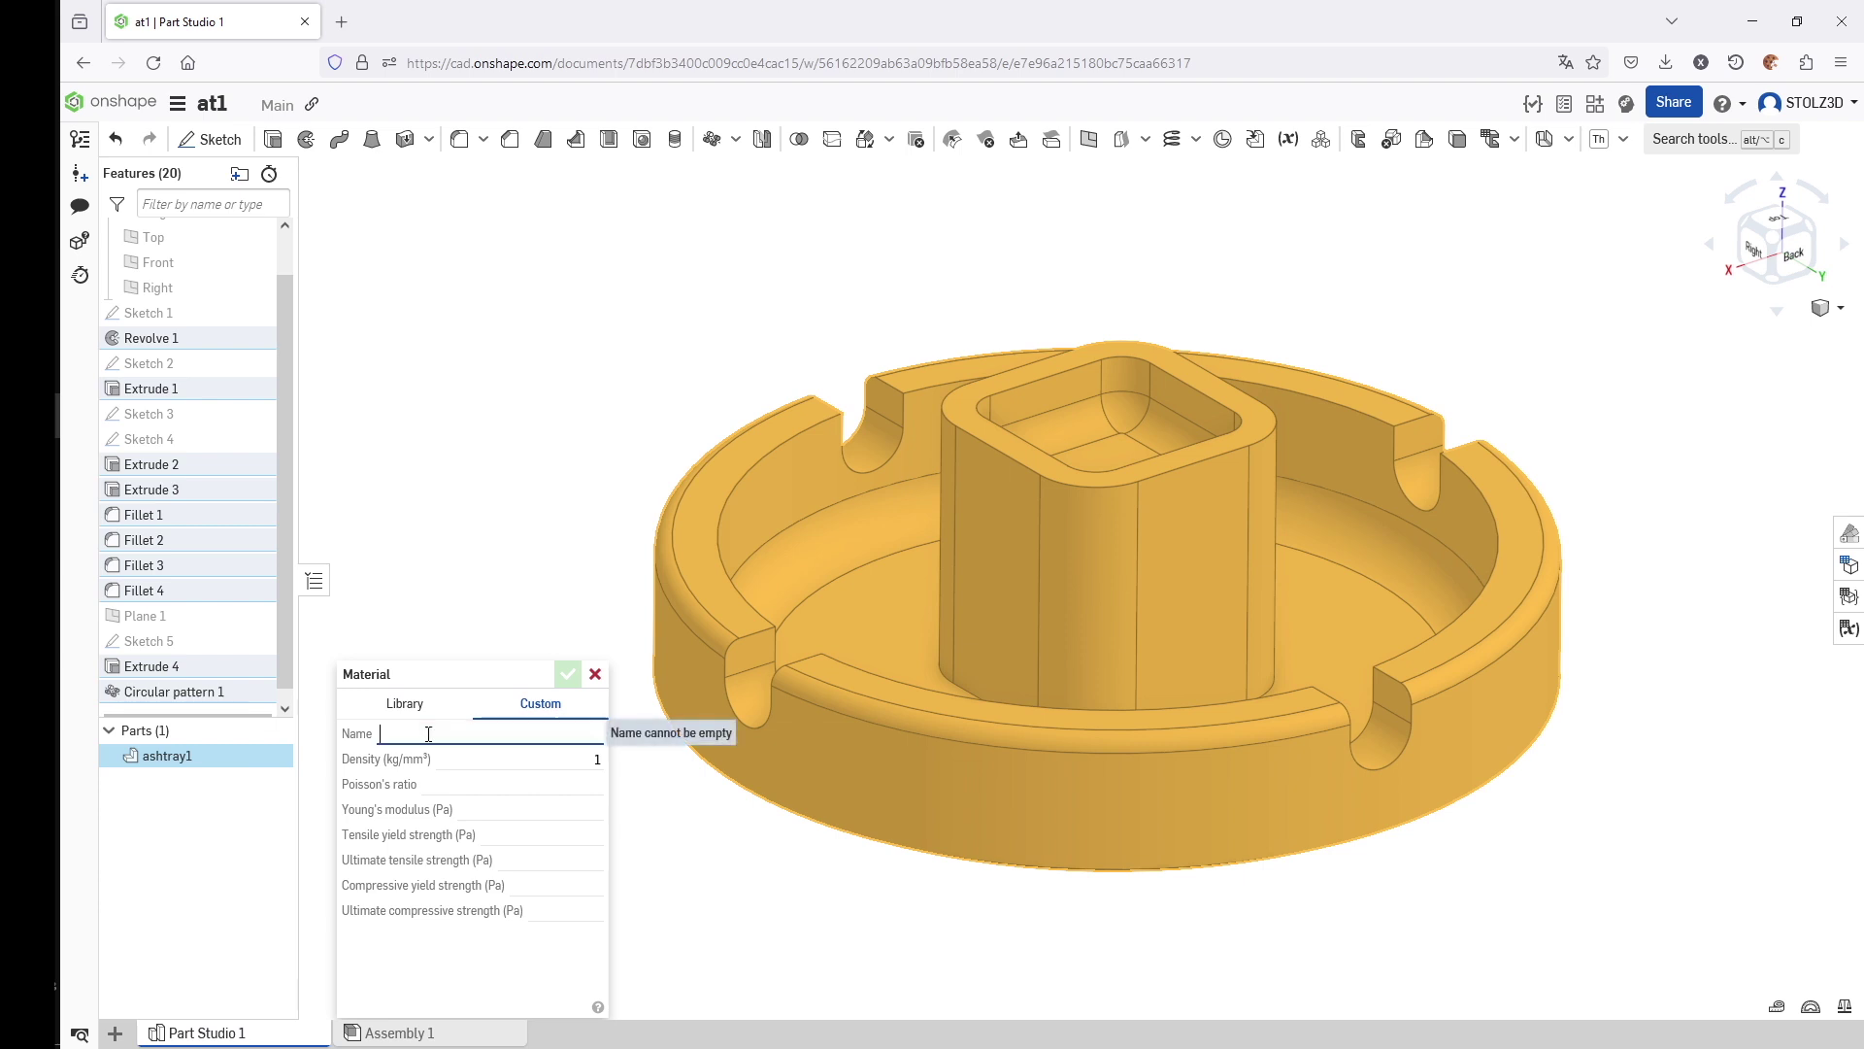
type("tobys ABS")
key("Tab")
type("1")
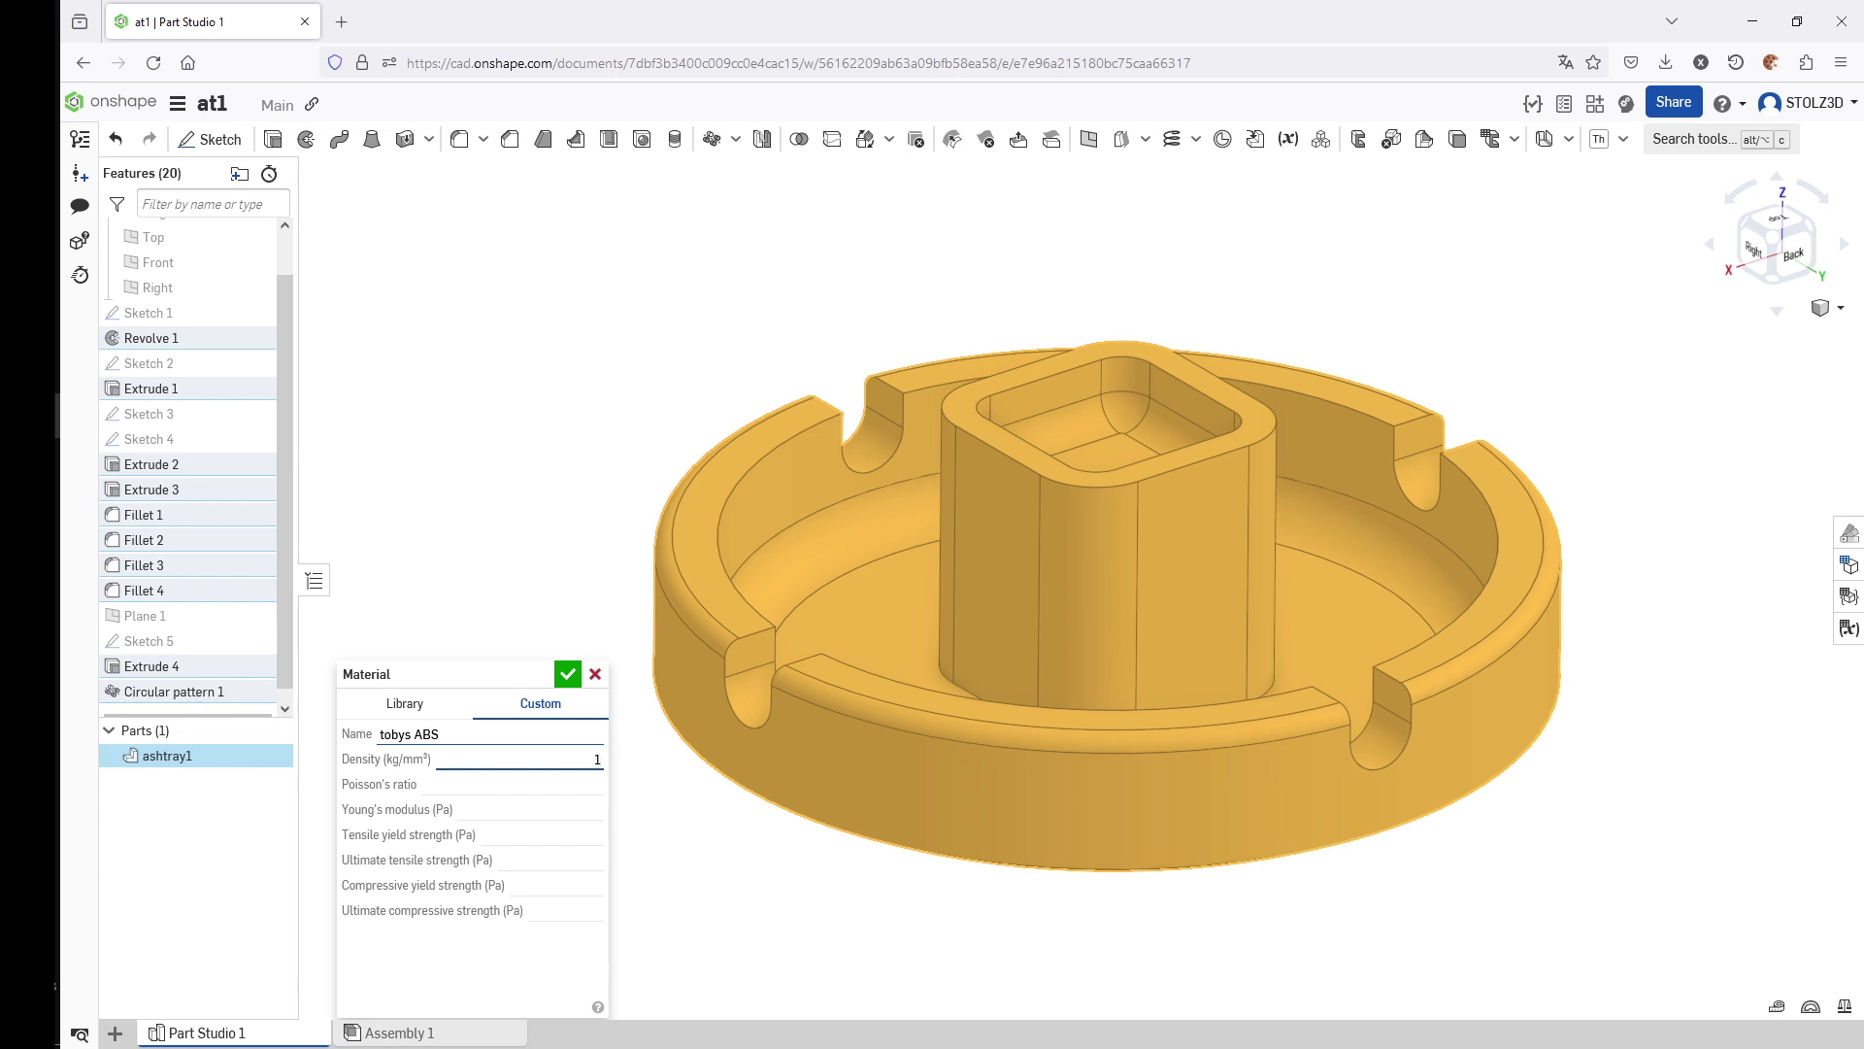
type(".02*10^-6")
key("ctrl+a")
left_click(568, 675)
left_click(1848, 1016)
left_click(1112, 631)
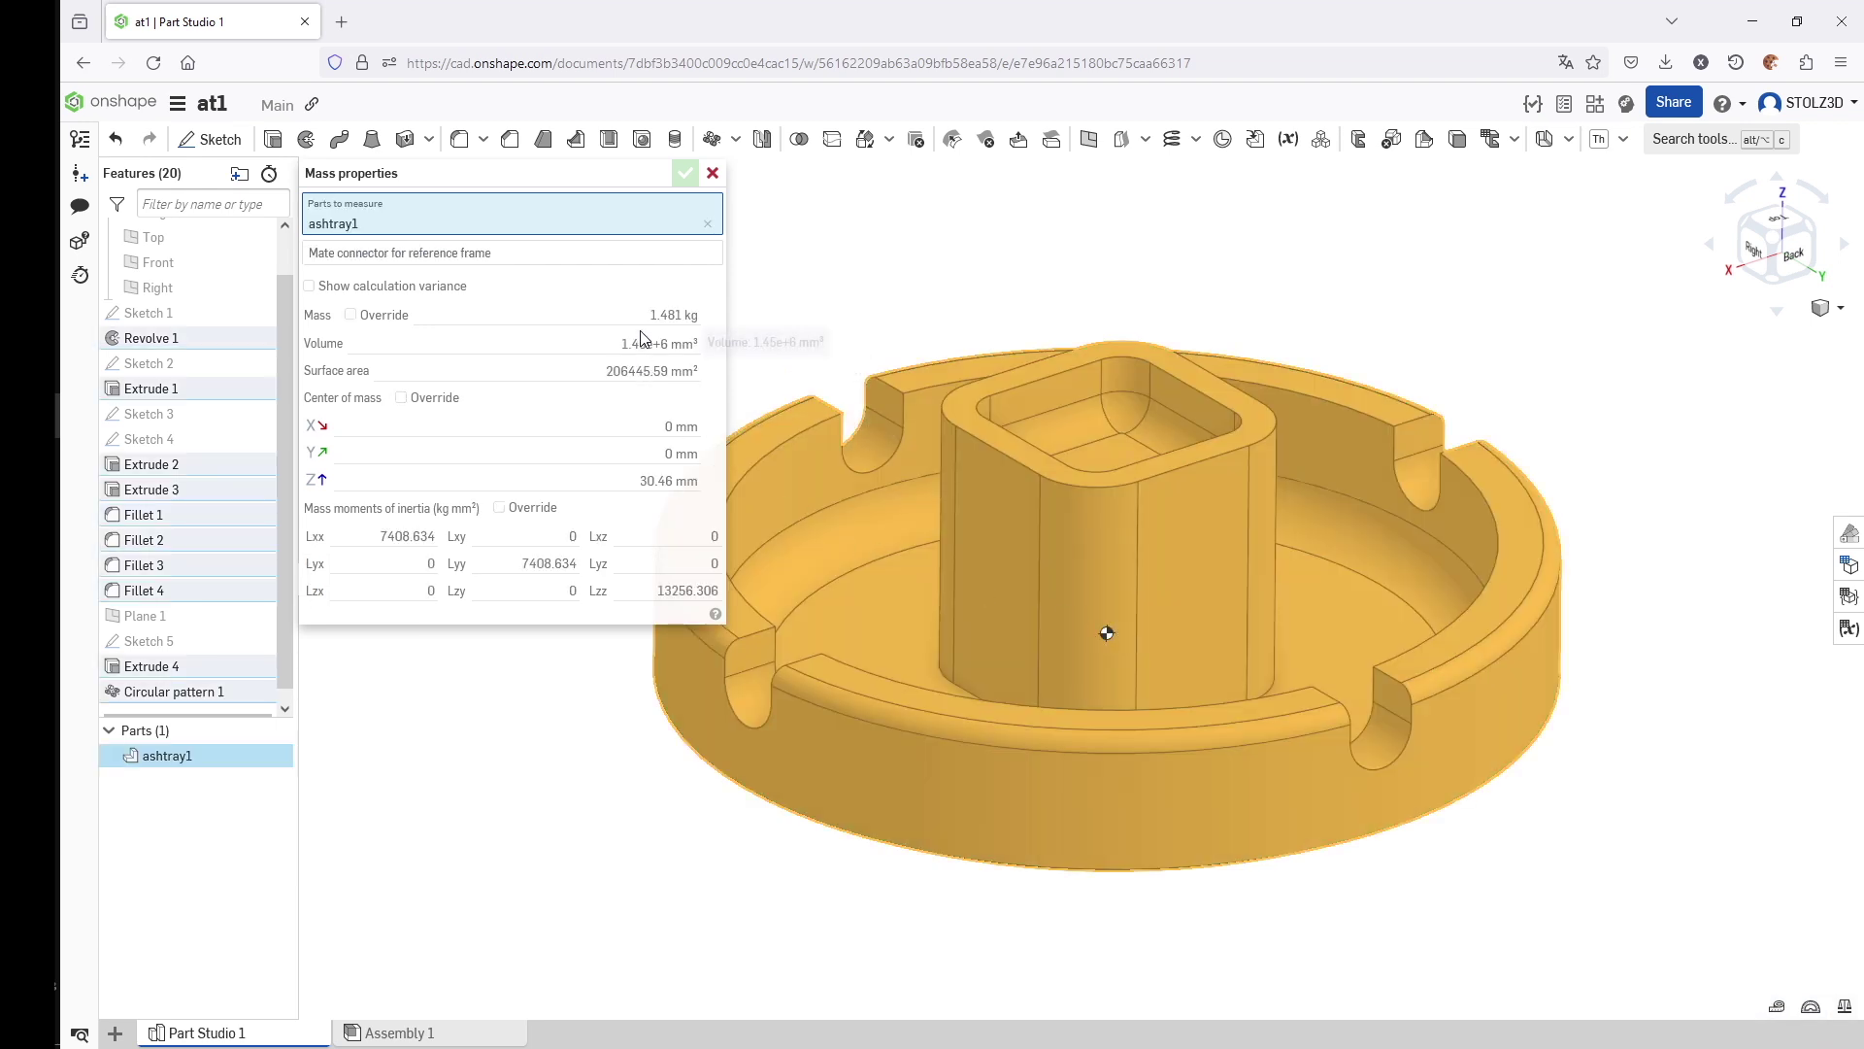
mouse_move(655, 321)
key("Escape")
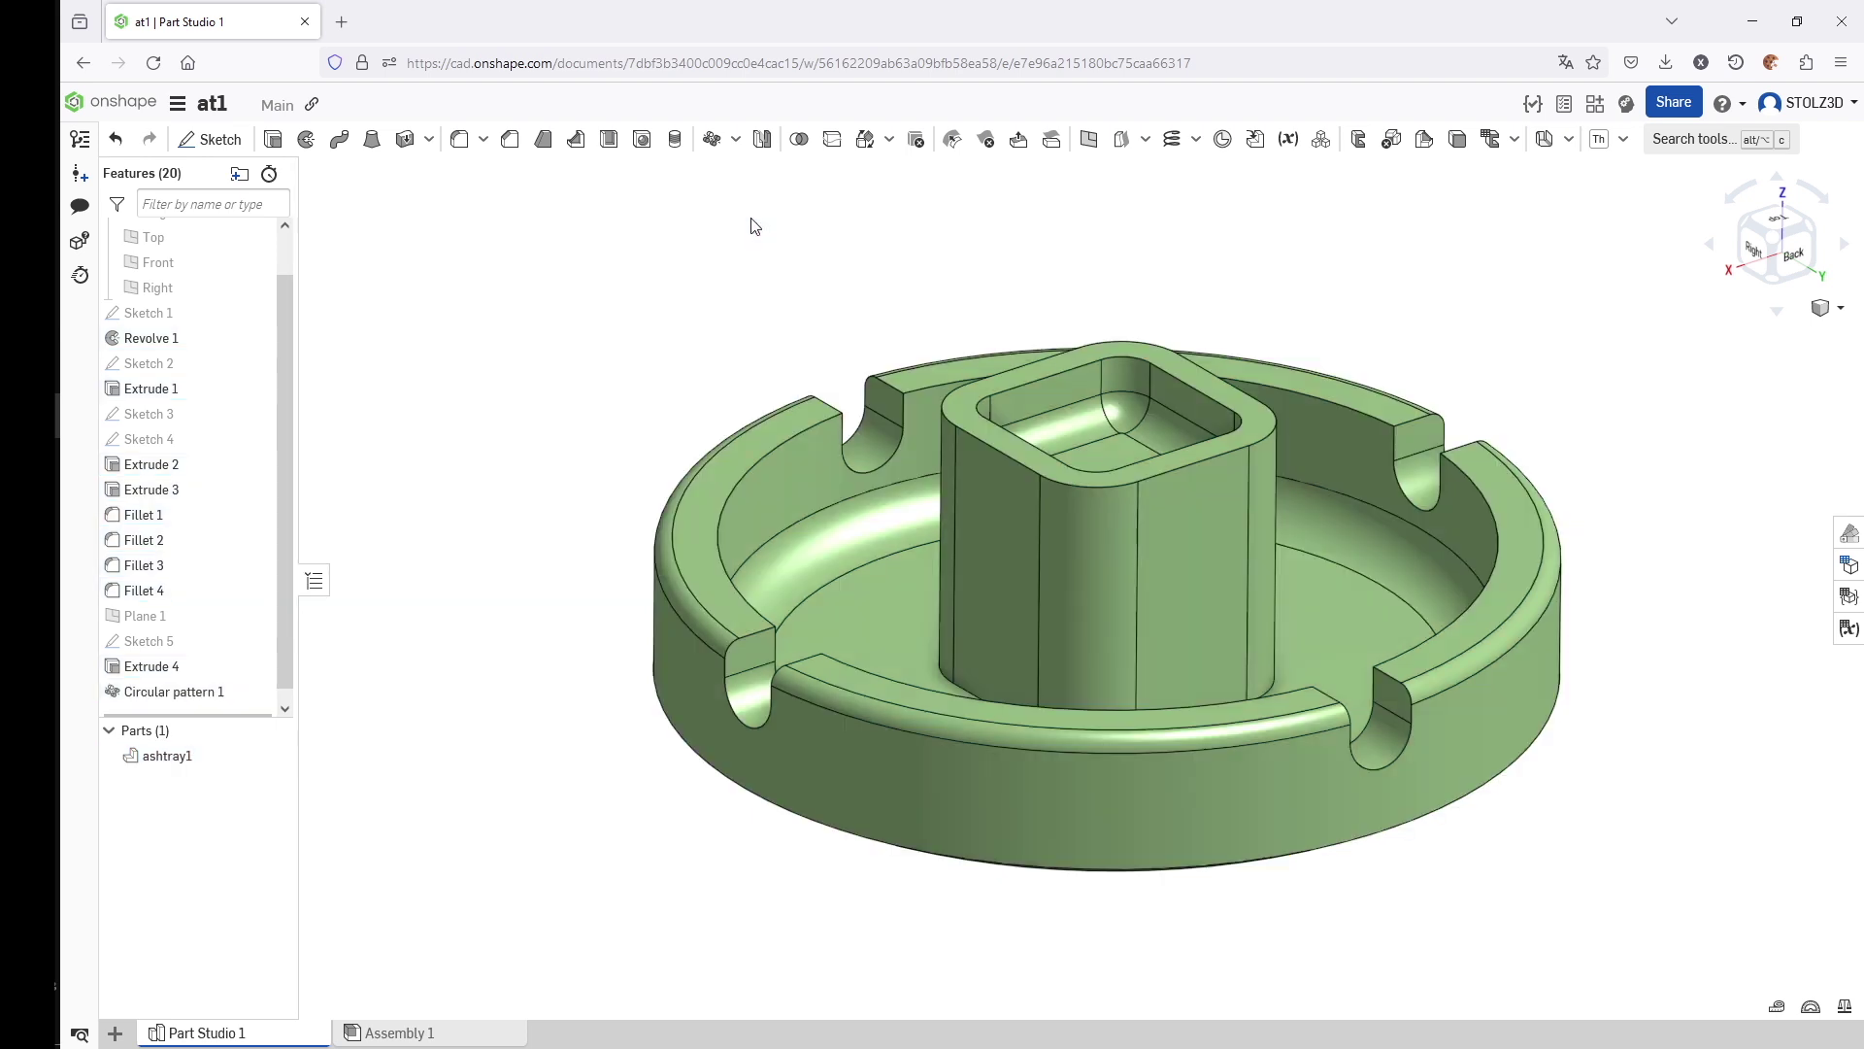